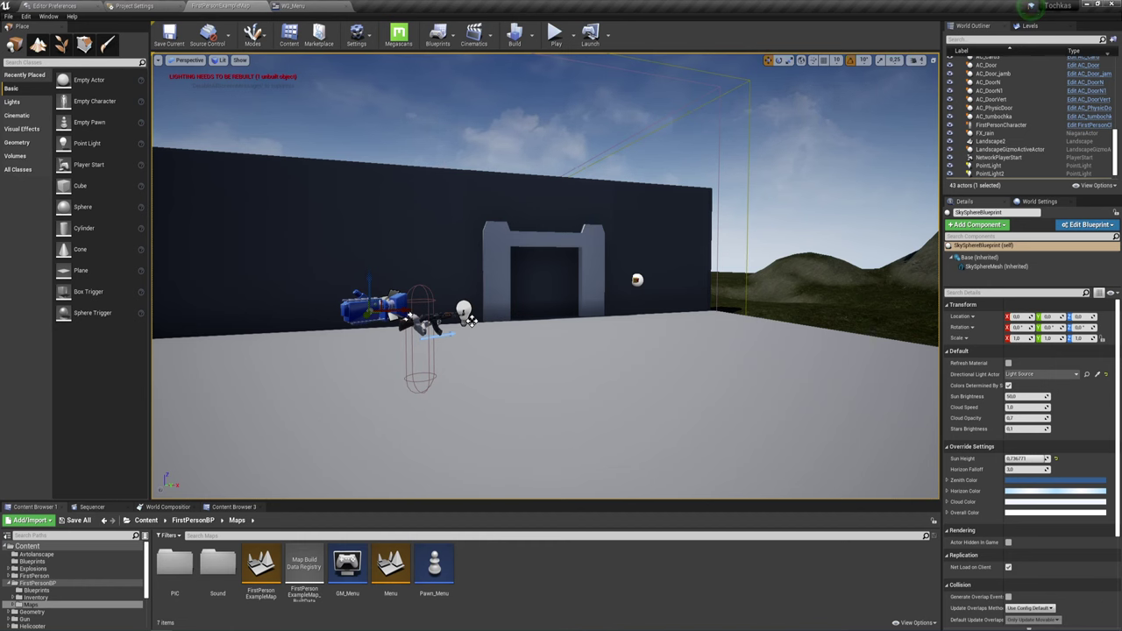
Play-test the level in the viewport, then stop and frame the player character
left_click(471, 321)
left_click(555, 35)
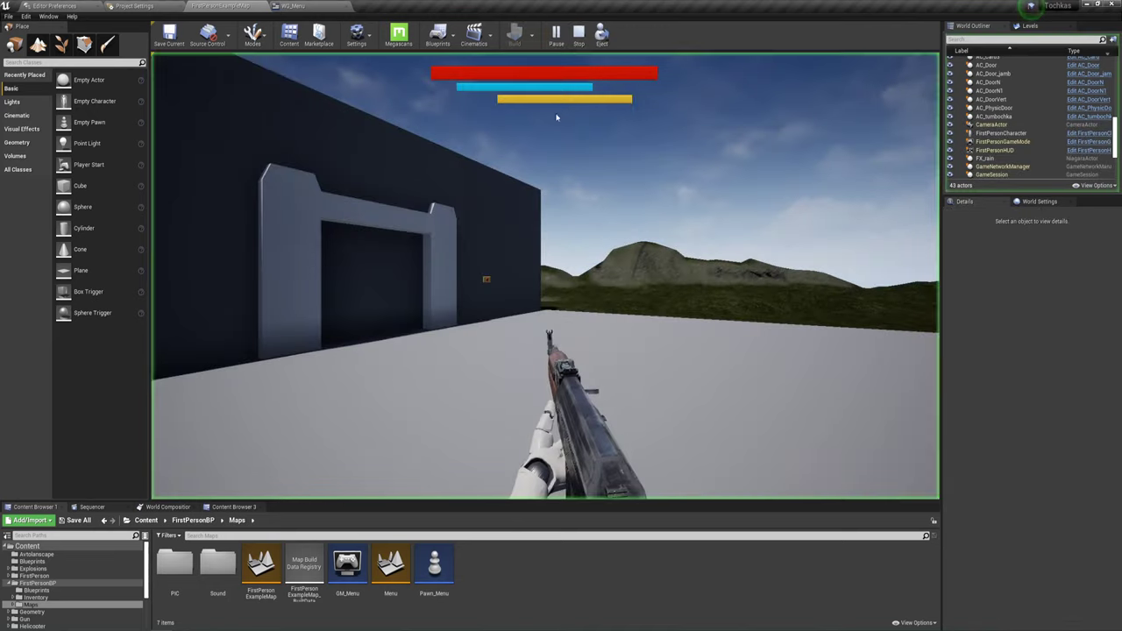
left_click(556, 116)
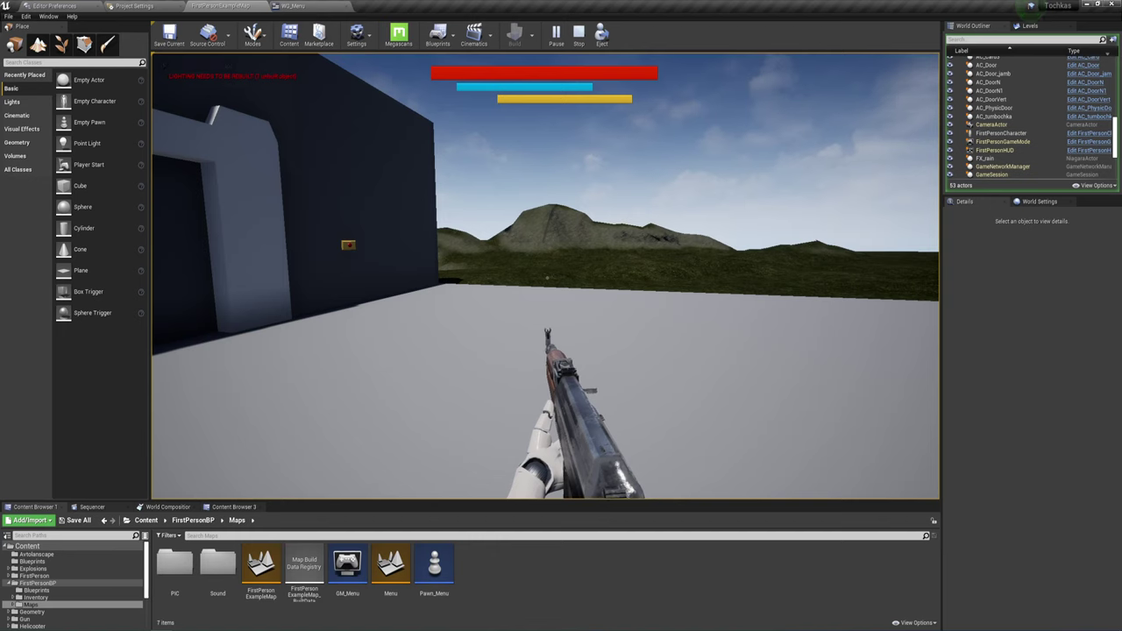
key("shift+F1")
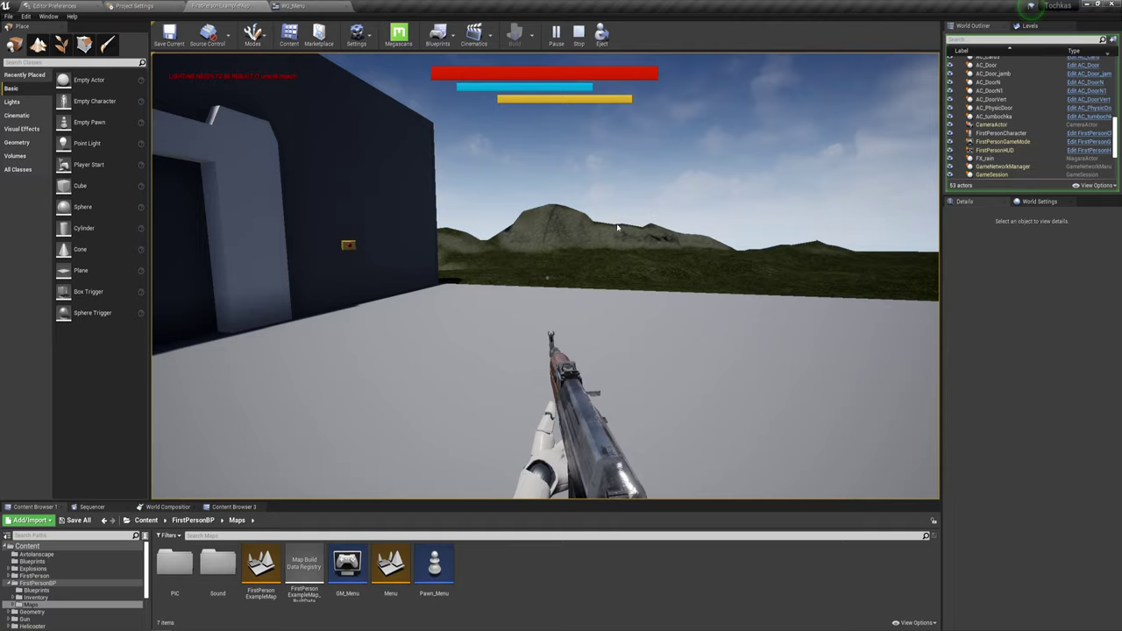
key("Escape")
right_click_drag(416, 298, 416, 298)
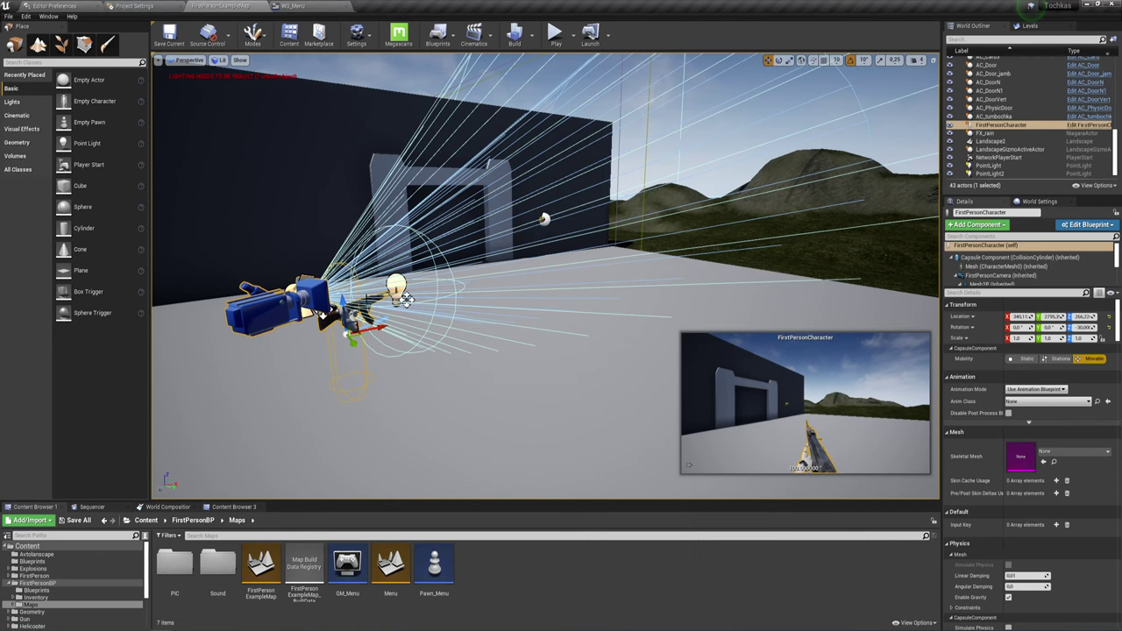
Browse the third Content Browser to the Content > Widget folder
left_click(233, 507)
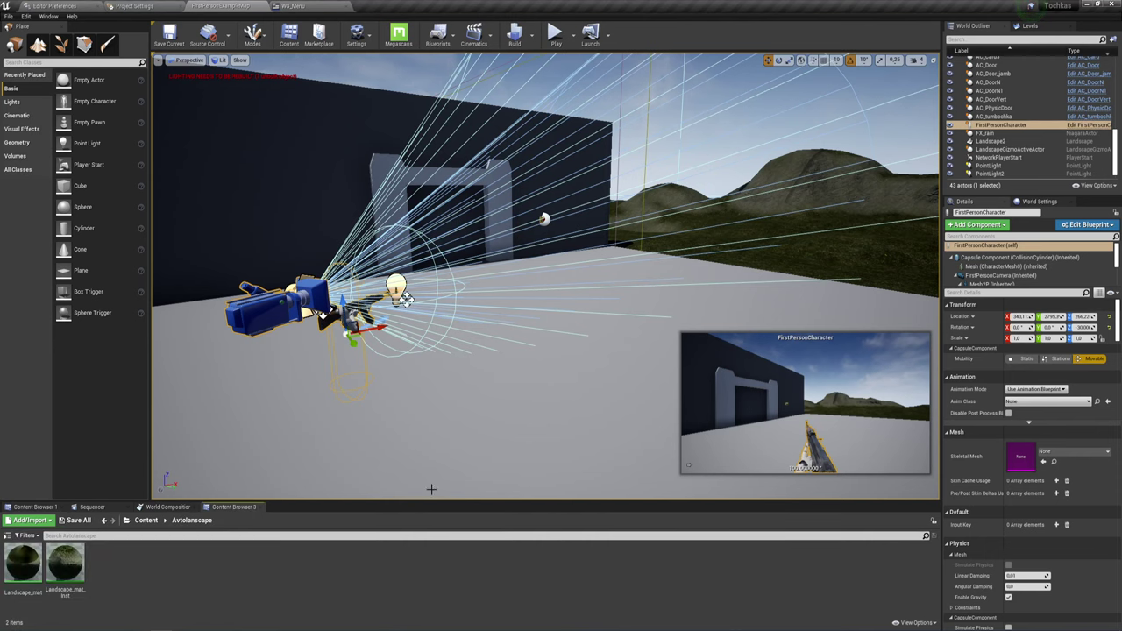
left_click(145, 520)
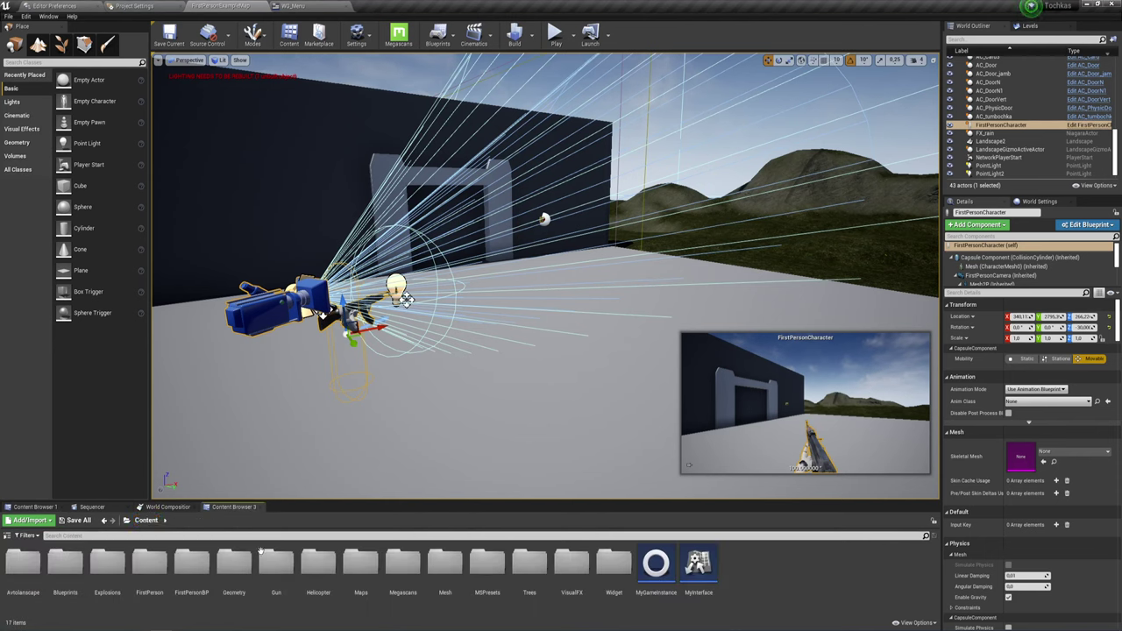
double_click(627, 566)
Create a Widget Blueprint there named WG_GameMenu
right_click(256, 573)
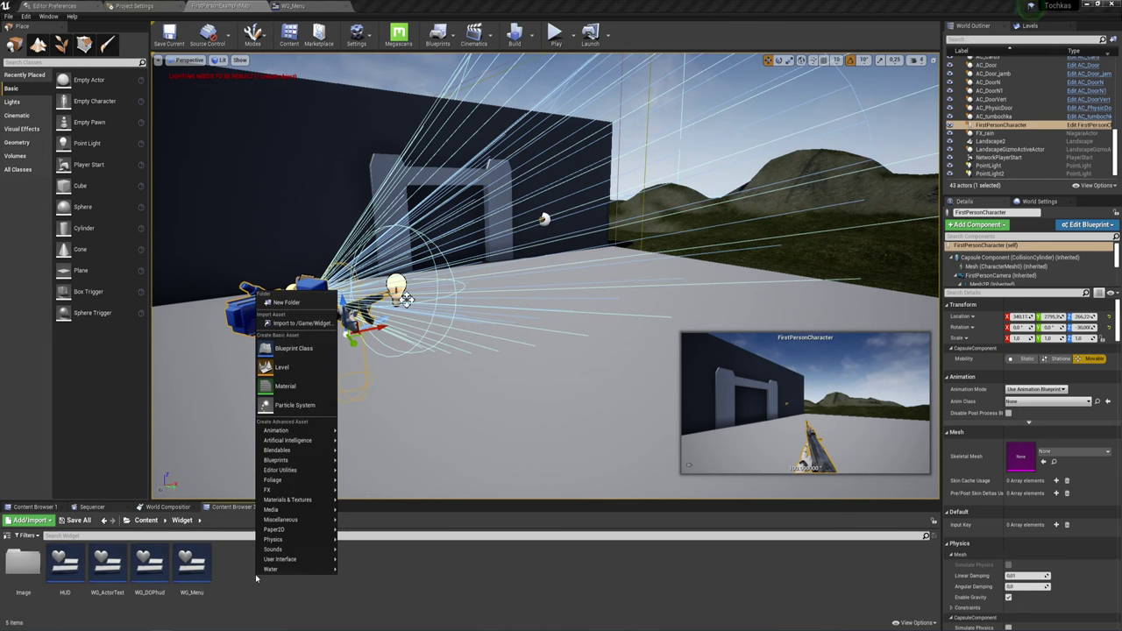
mouse_move(279, 558)
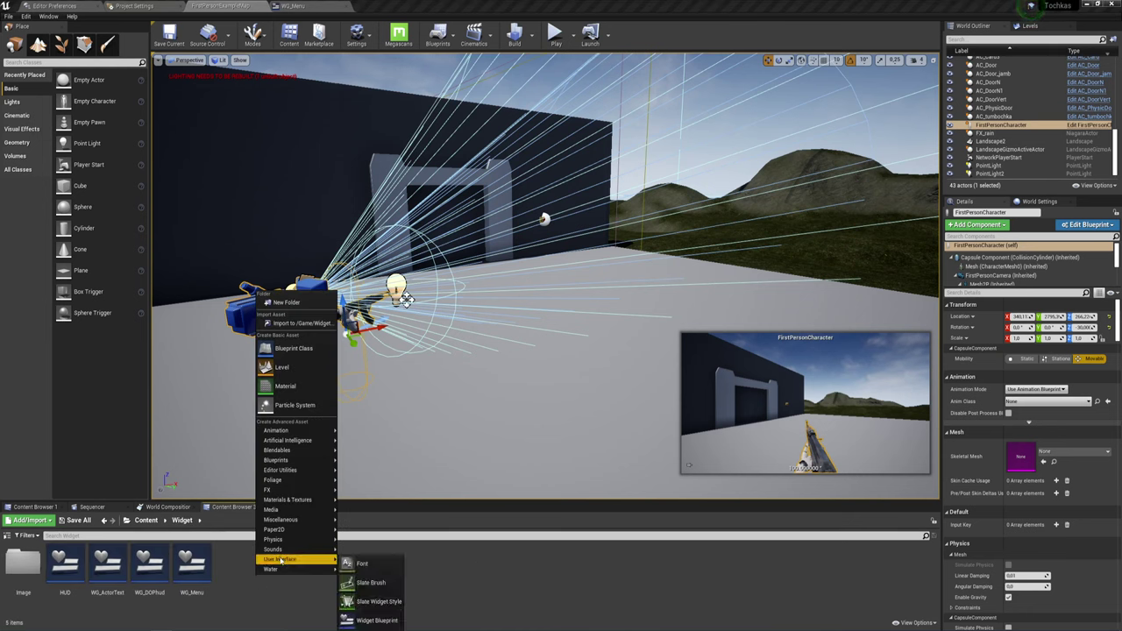
left_click(368, 621)
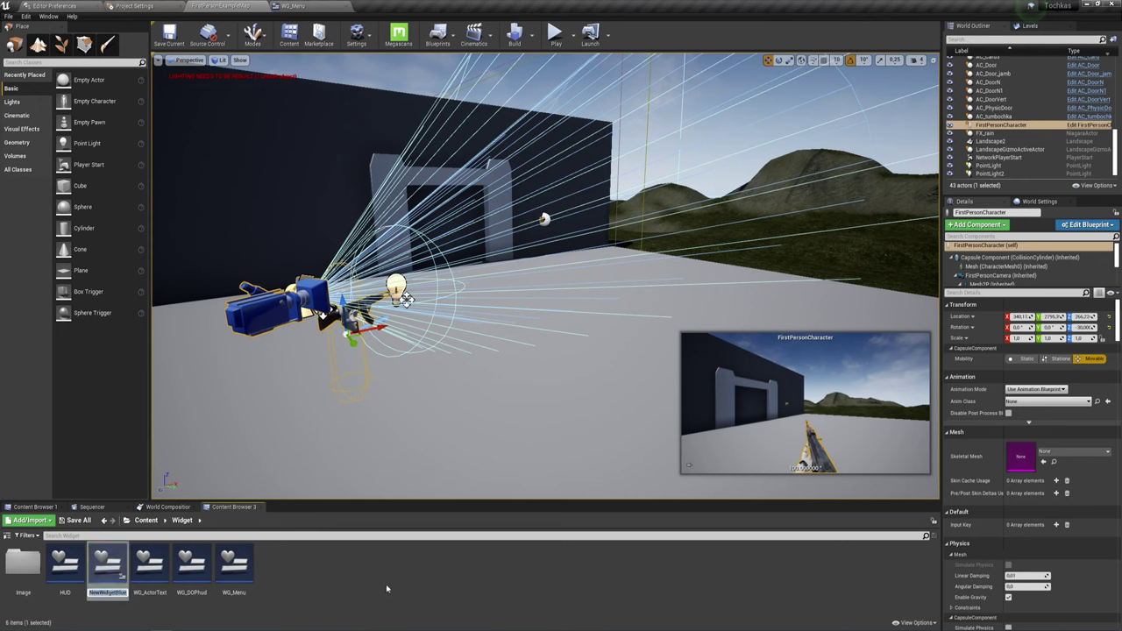
type("W")
key("BackSpace")
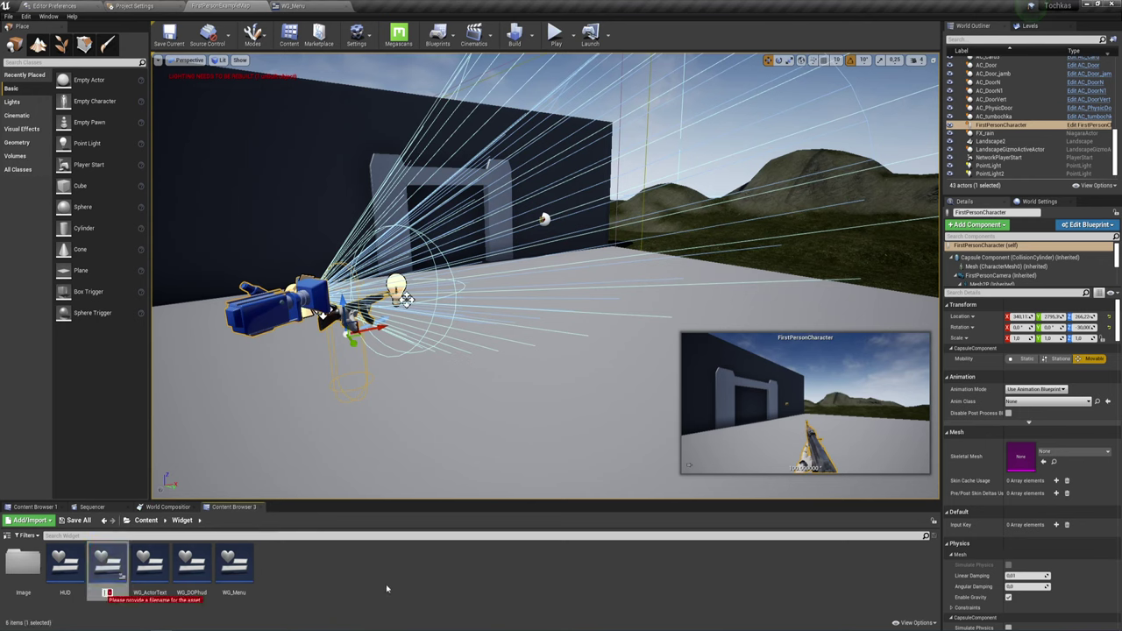
type("WG_")
type("Game")
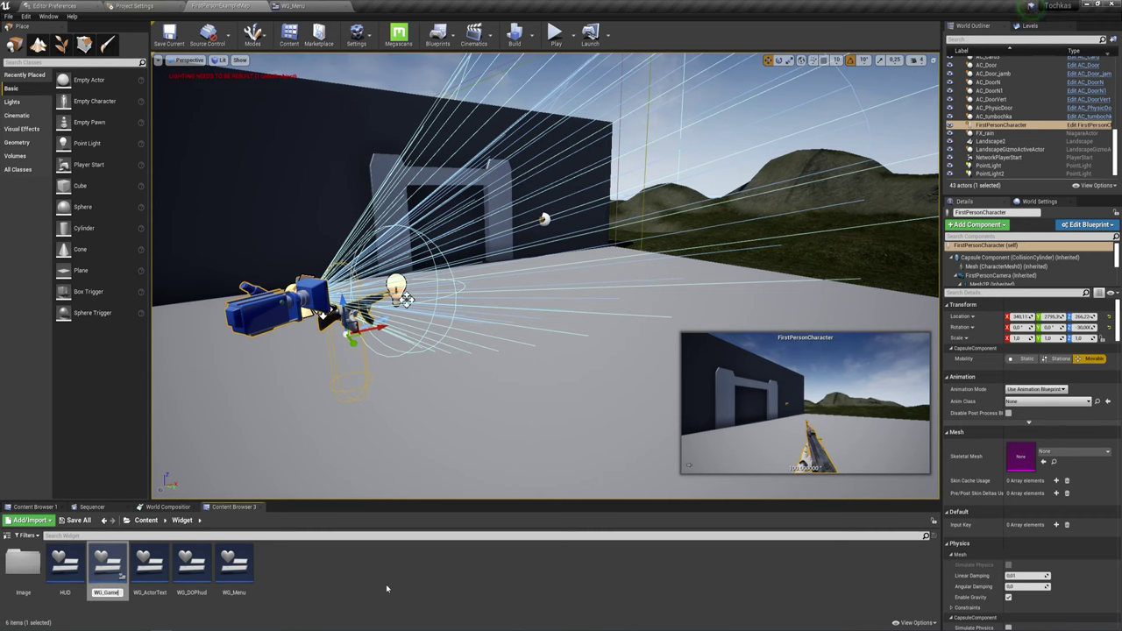
type("Menu")
key("Return")
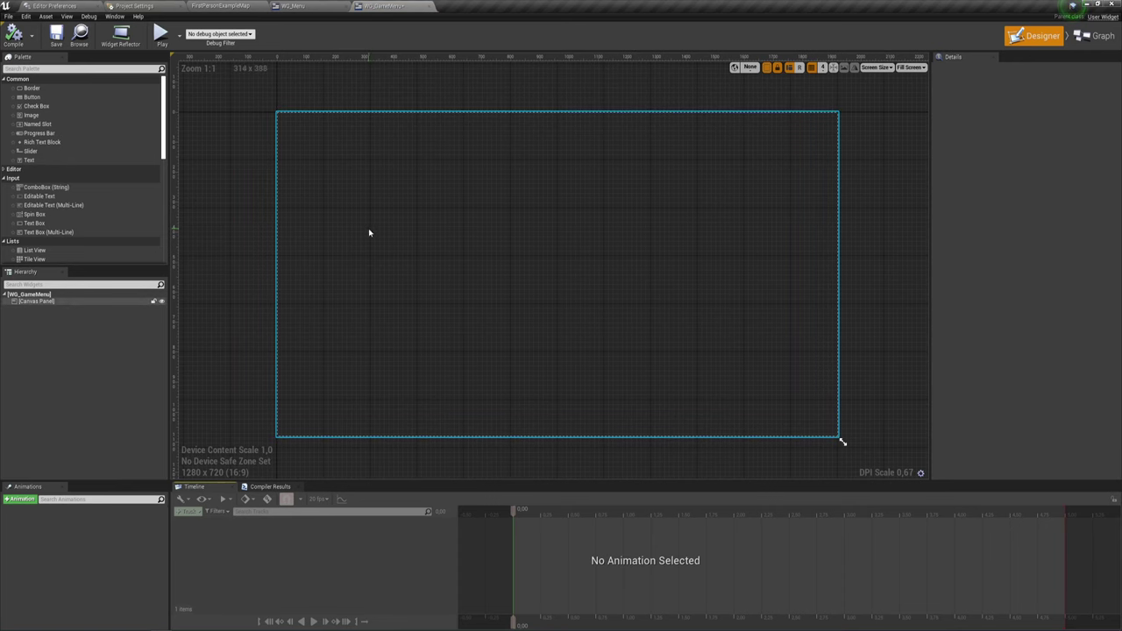
Recentre the designer view and drop a Border from the Palette onto the canvas
right_click_drag(478, 226, 526, 206)
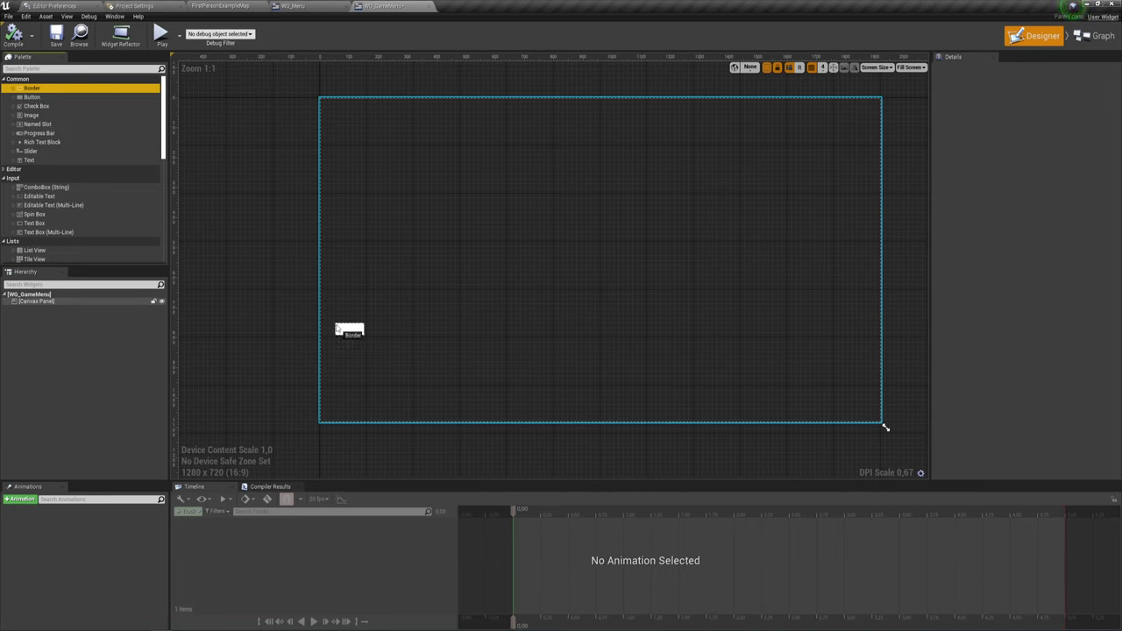
mouse_move(32, 88)
left_mouse_down()
mouse_move(360, 306)
mouse_move(457, 402)
left_mouse_up()
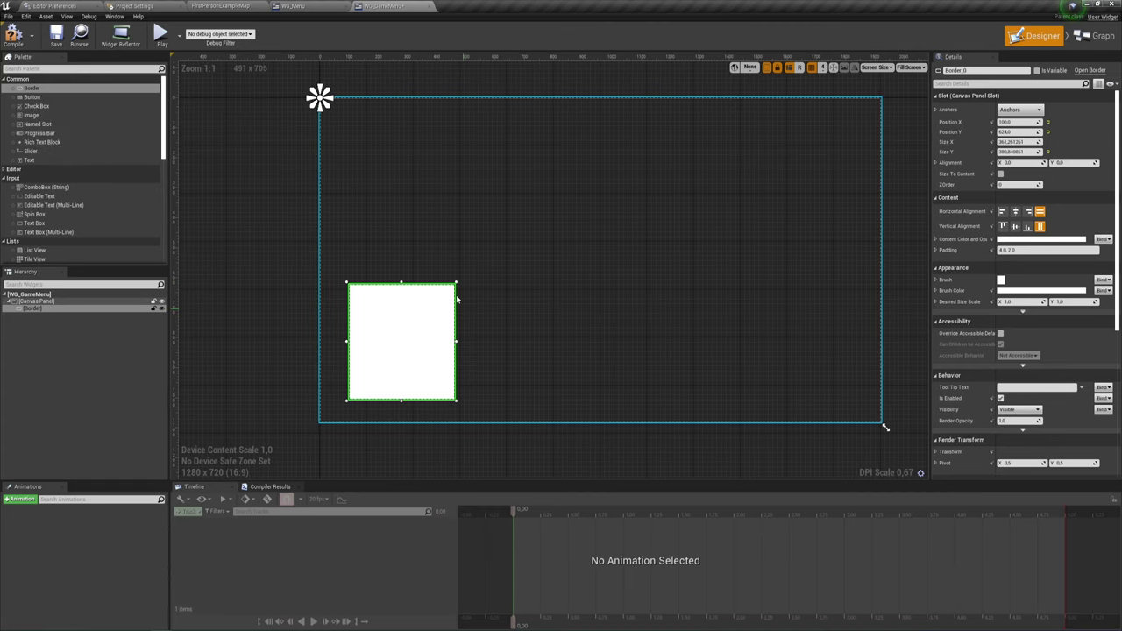
Darken the Border's brush colour to grey in the Color Picker
left_click(1021, 291)
left_click_drag(958, 375, 960, 392)
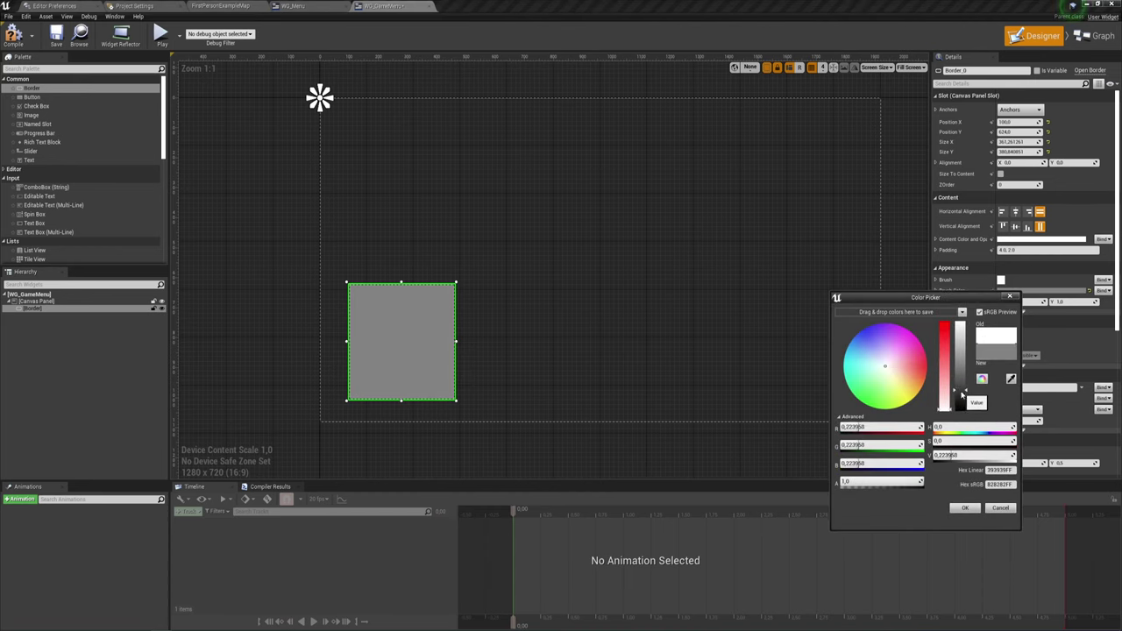
left_click(965, 508)
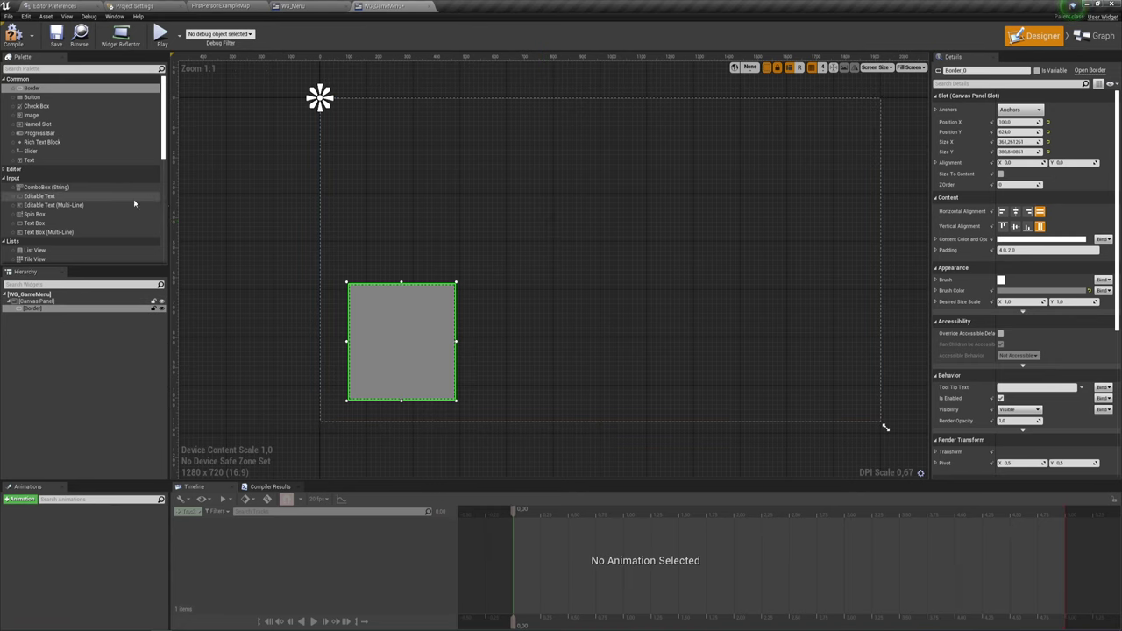
Scroll the Palette down to the Panel widgets
scroll(97, 205, "down", 1)
scroll(105, 204, "down", 1)
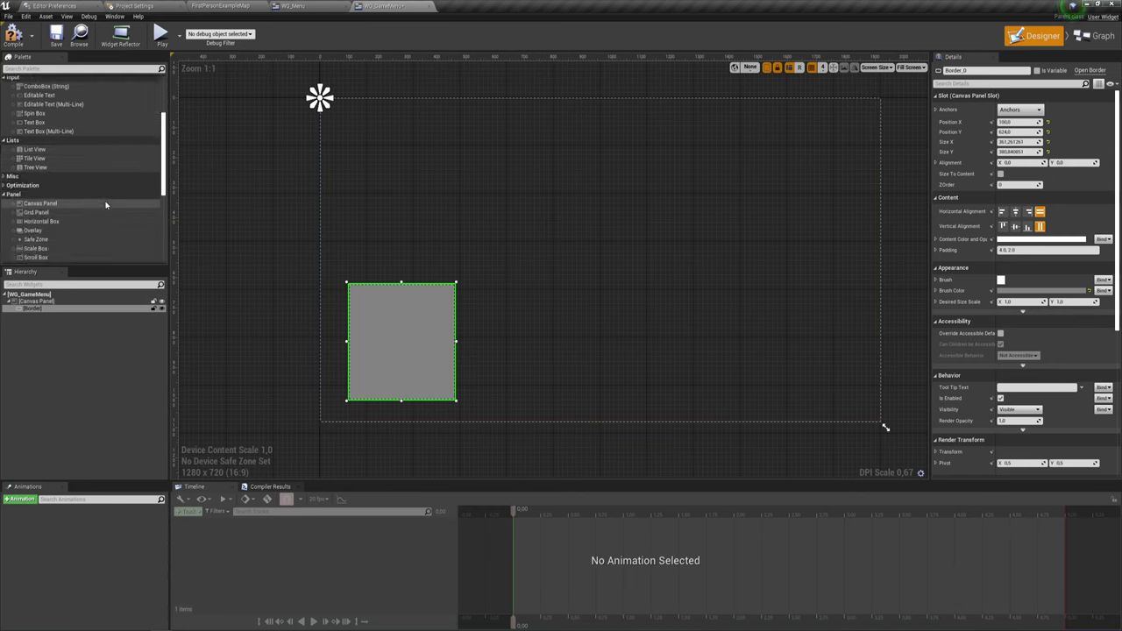
scroll(105, 205, "down", 1)
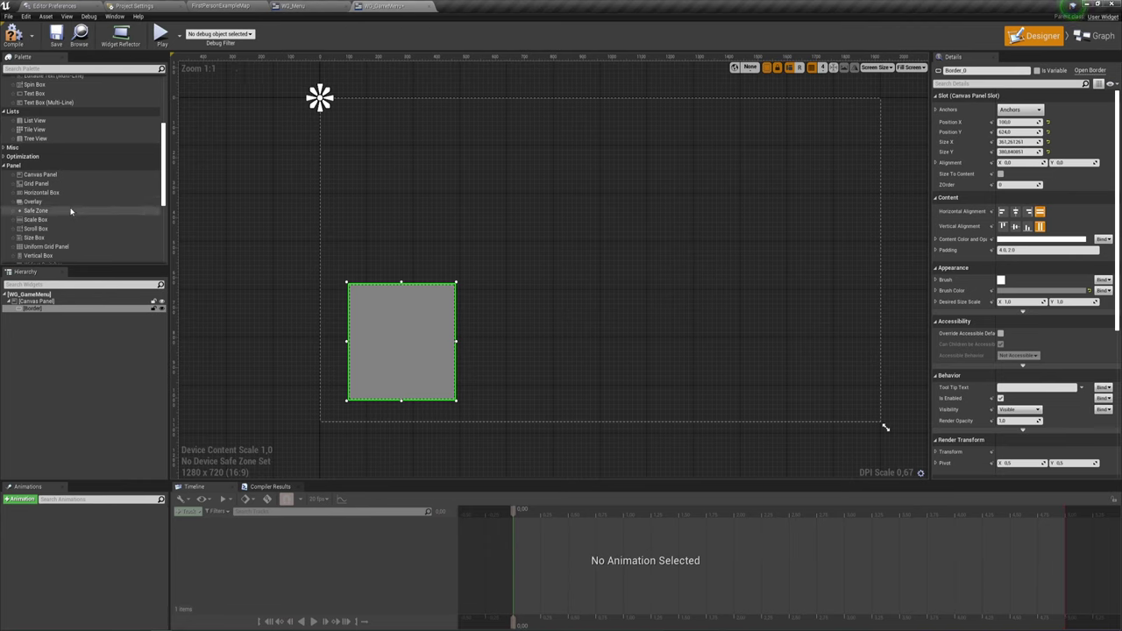
scroll(71, 211, "up", 3)
scroll(71, 211, "down", 2)
scroll(71, 210, "down", 3)
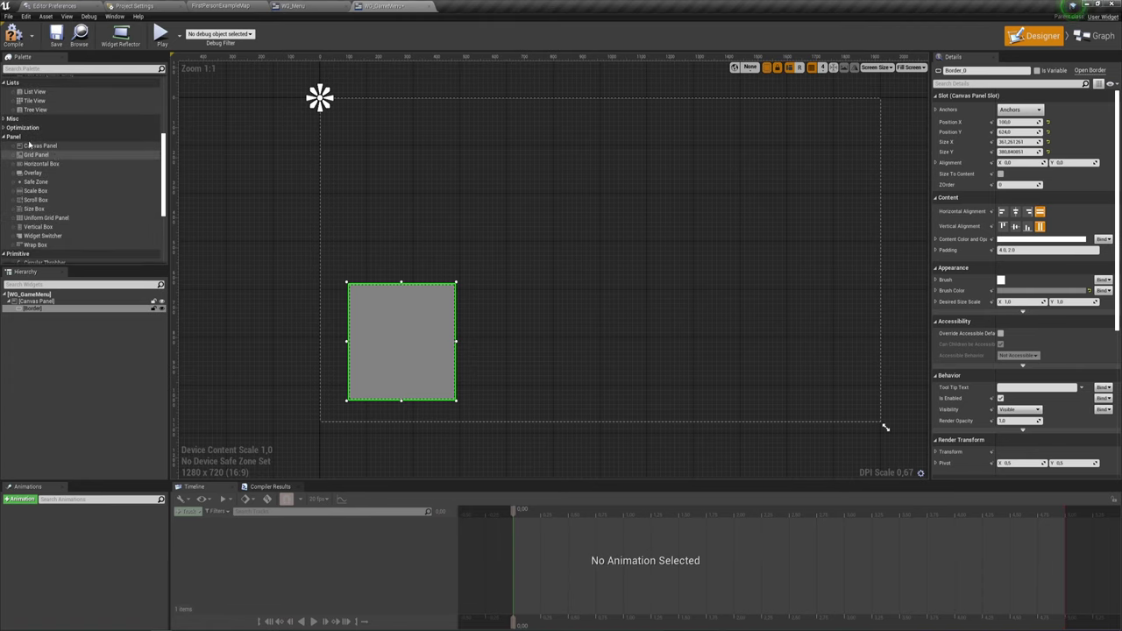
Place a Vertical Box inside the Border
left_click(35, 228)
left_click_drag(35, 227, 377, 332)
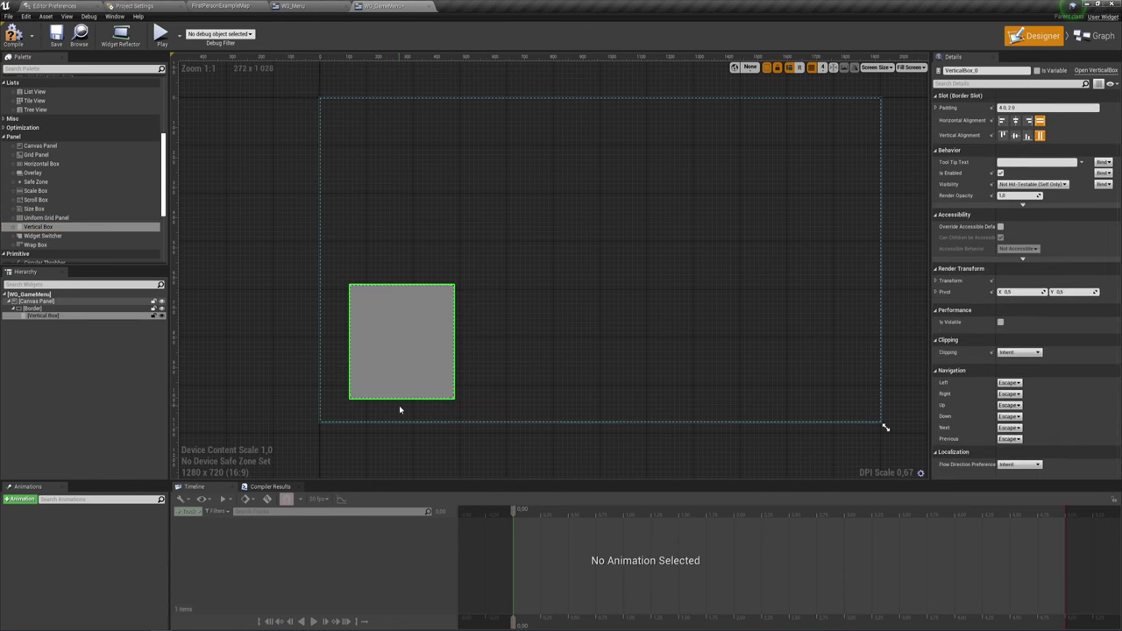
left_click(31, 309)
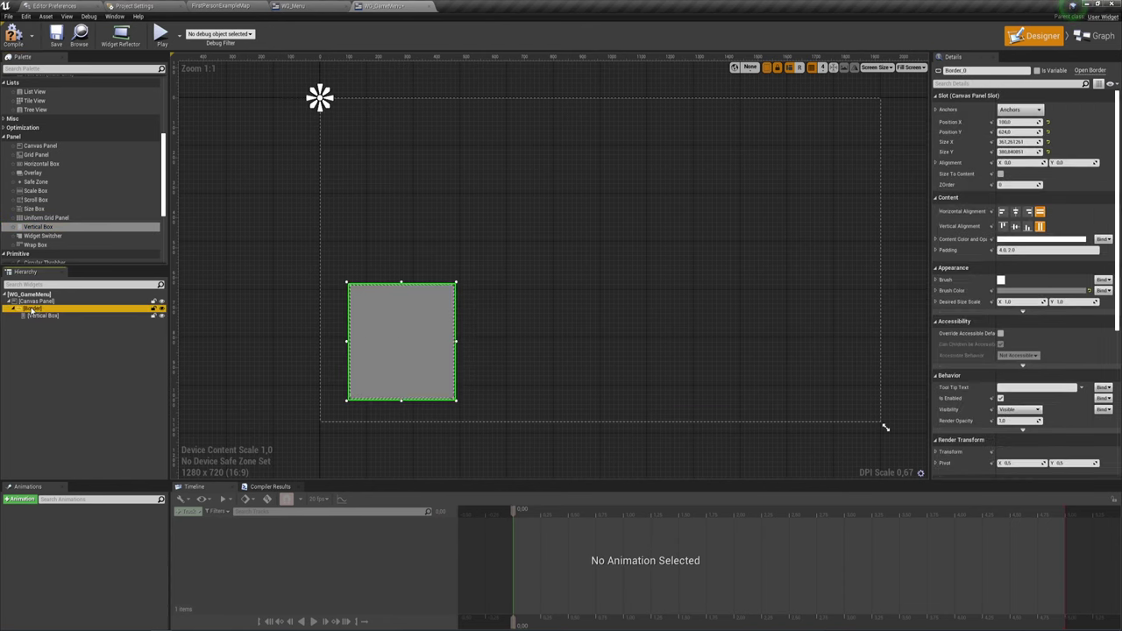
scroll(55, 189, "up", 3)
scroll(54, 189, "up", 3)
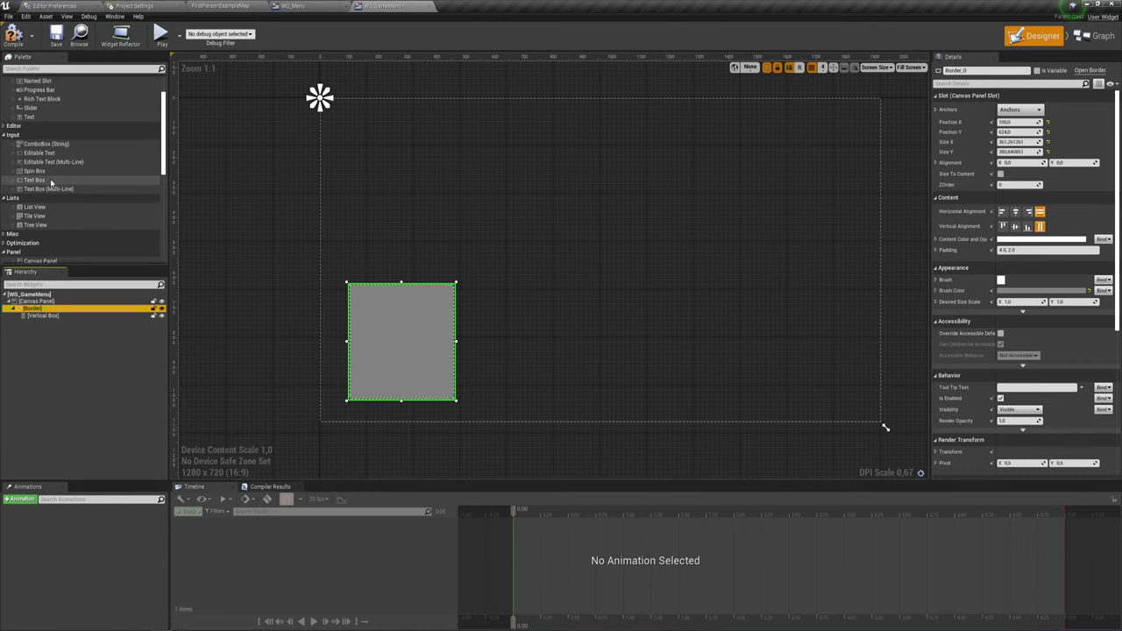
scroll(42, 184, "up", 3)
scroll(42, 184, "down", 2)
scroll(39, 180, "down", 3)
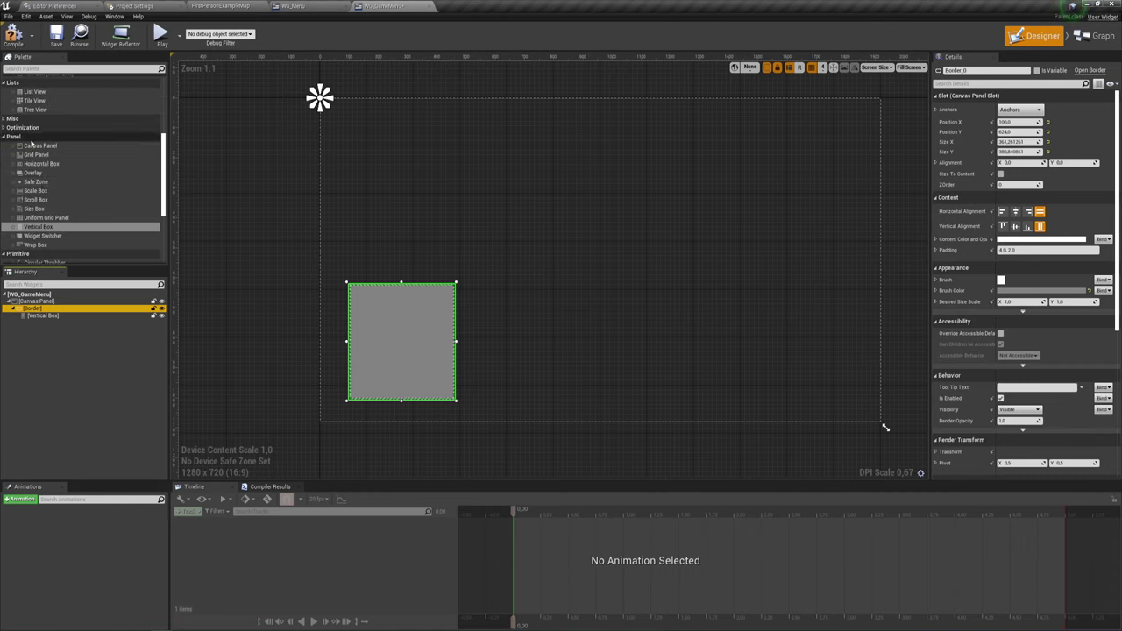
Add an Overlay under the Canvas Panel and nest the Border inside it
left_click_drag(35, 178, 46, 332)
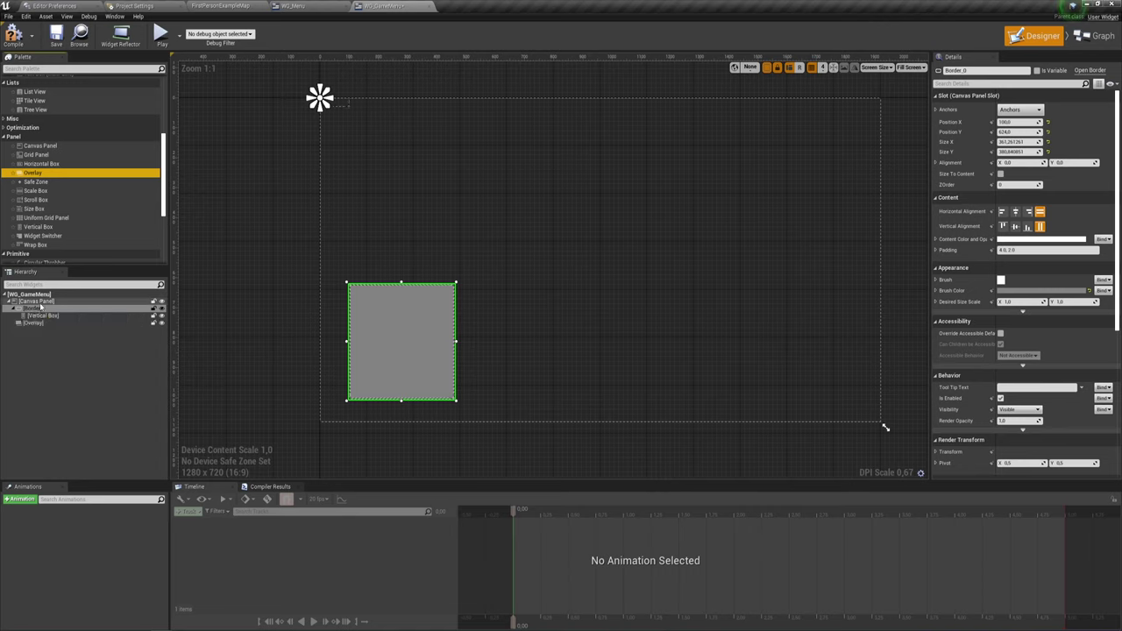
left_click(35, 312)
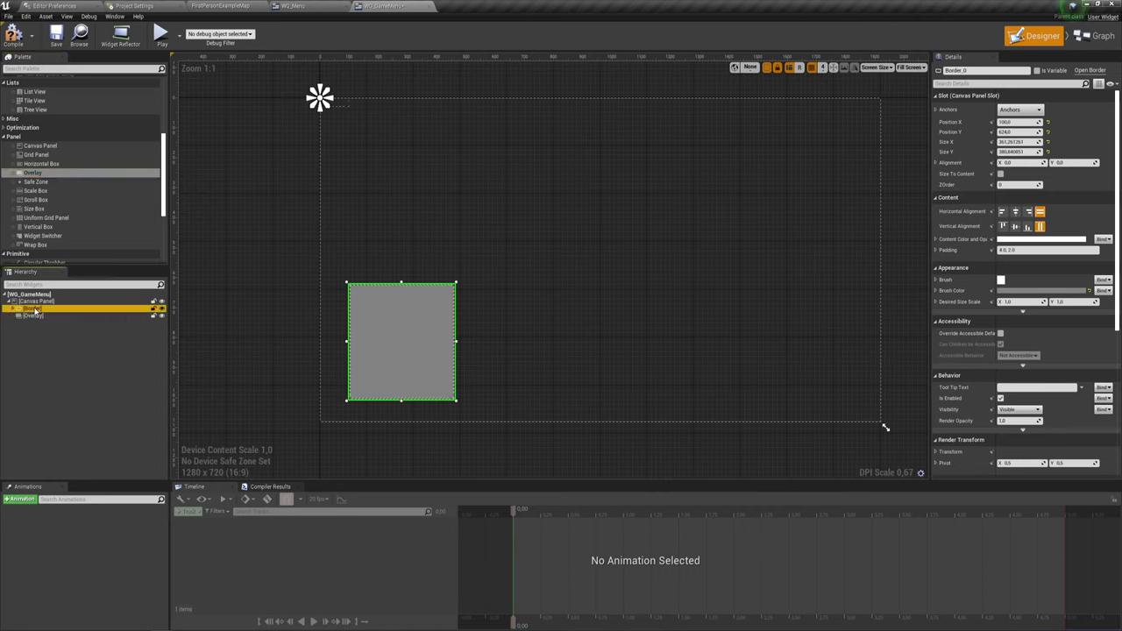
left_click_drag(35, 312, 35, 316)
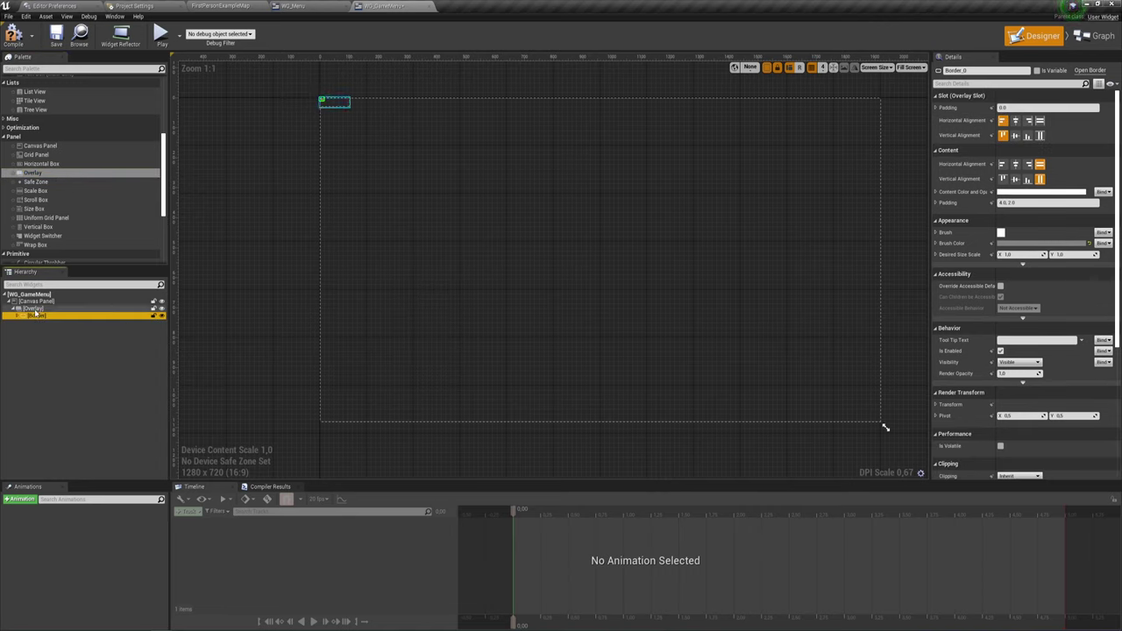
left_click(35, 308)
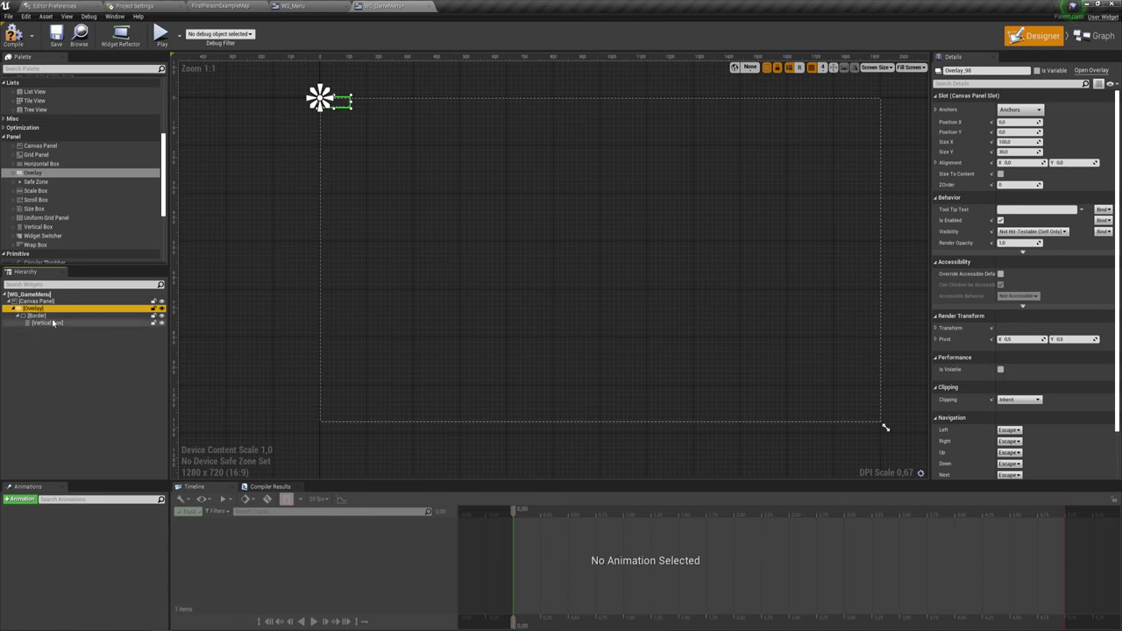
left_click(35, 316)
left_click(45, 324)
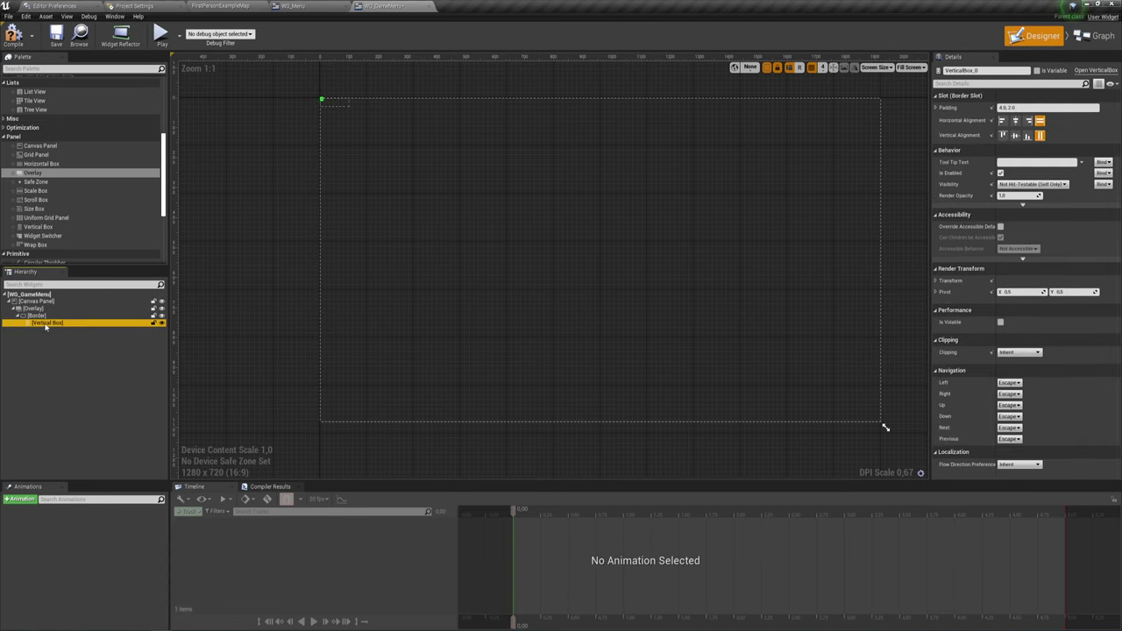
Enlarge and move the Overlay down, anchor it bottom-left, and nudge it into place
left_click(337, 102)
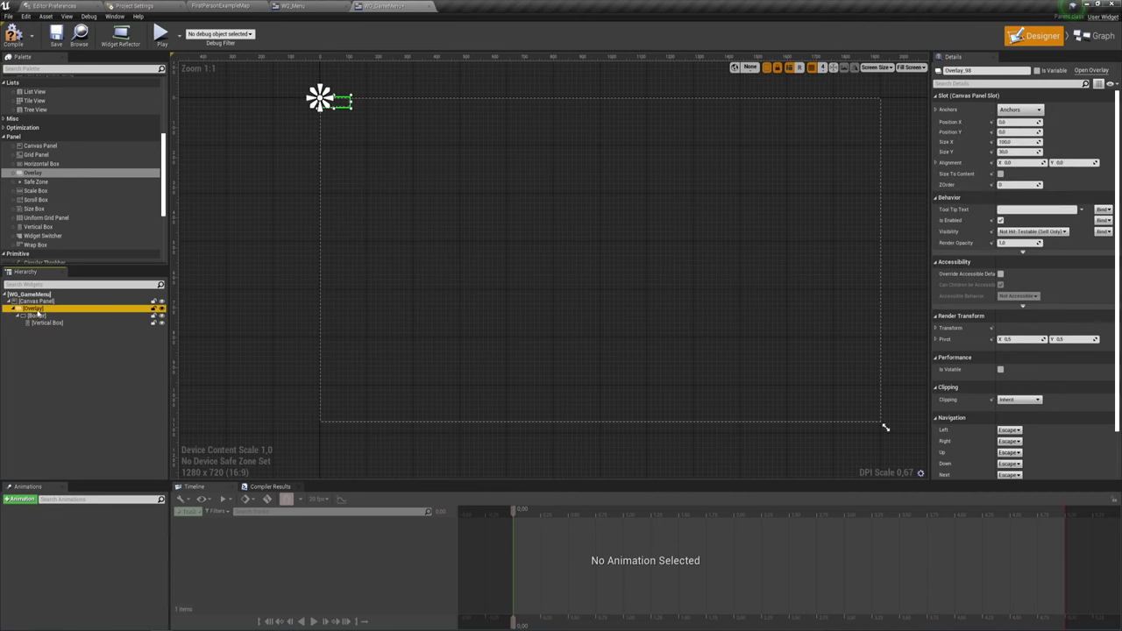
left_click_drag(352, 111, 431, 205)
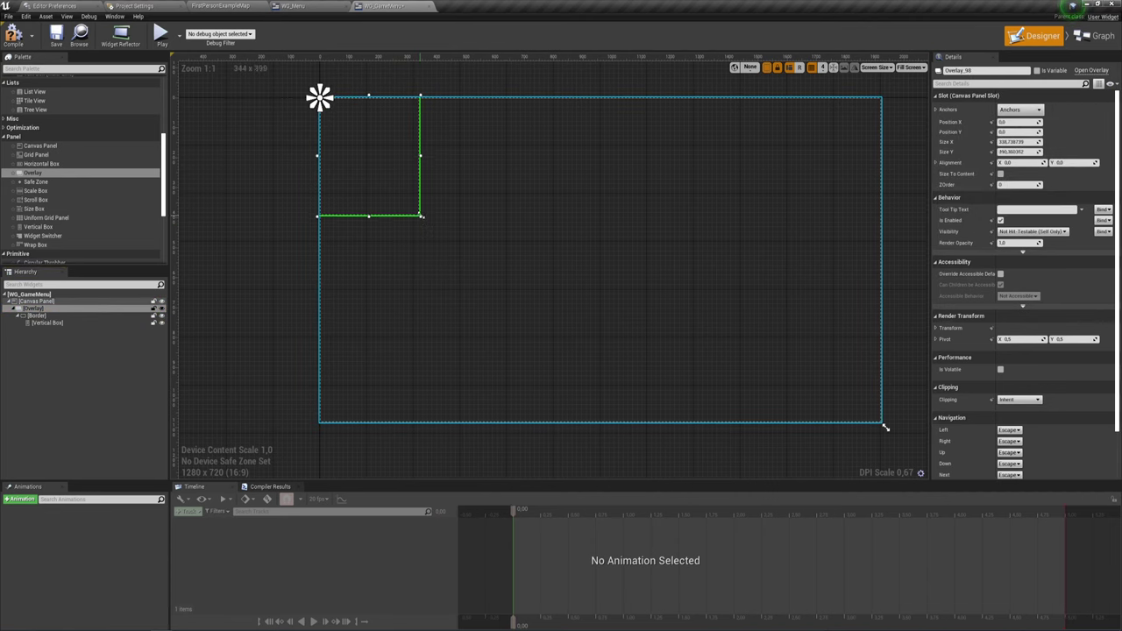
left_click_drag(390, 169, 386, 379)
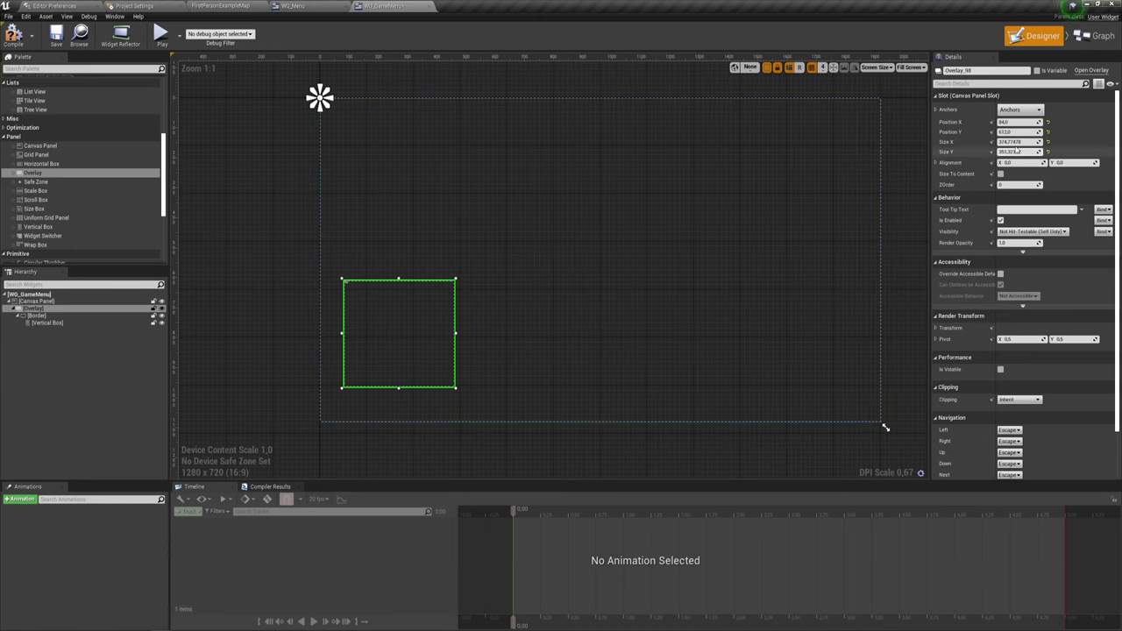
left_click(1019, 110)
left_click(1010, 197)
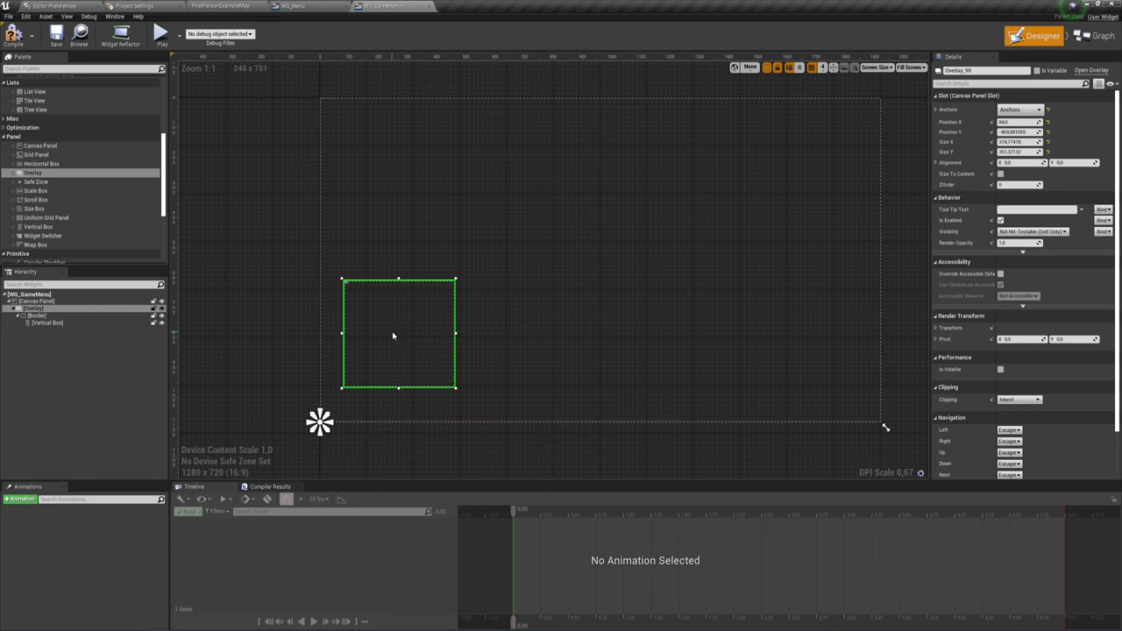
left_click_drag(392, 332, 395, 345)
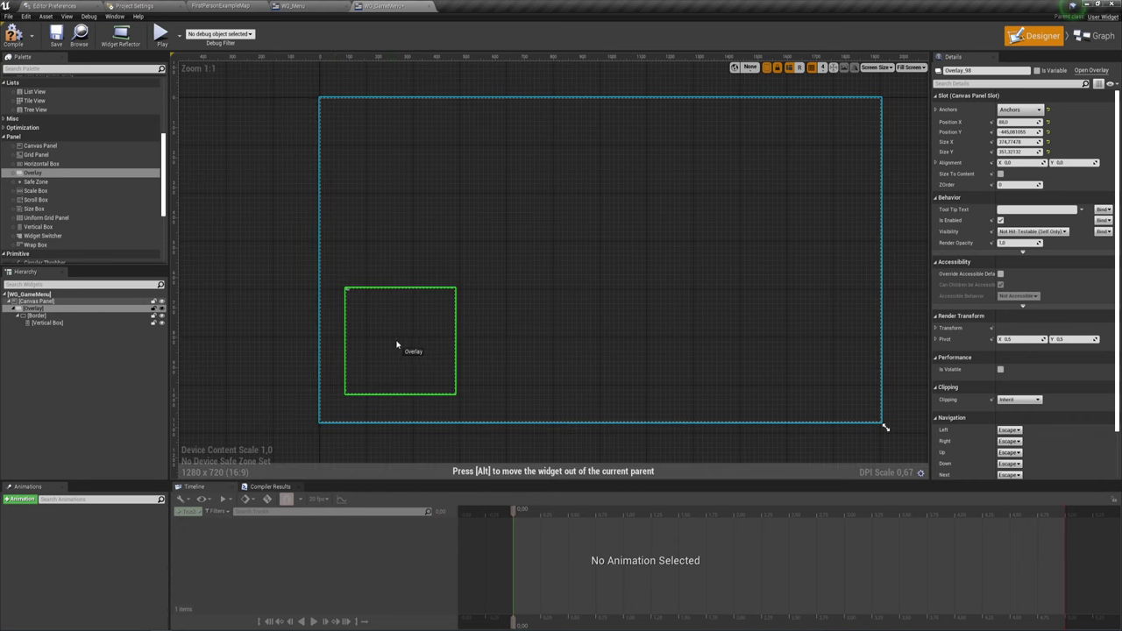
left_click(524, 309)
Reposition the Overlay, then set the Border's horizontal and vertical alignment to Fill
mouse_move(523, 308)
right_mouse_down()
mouse_move(530, 295)
mouse_move(494, 307)
right_mouse_up()
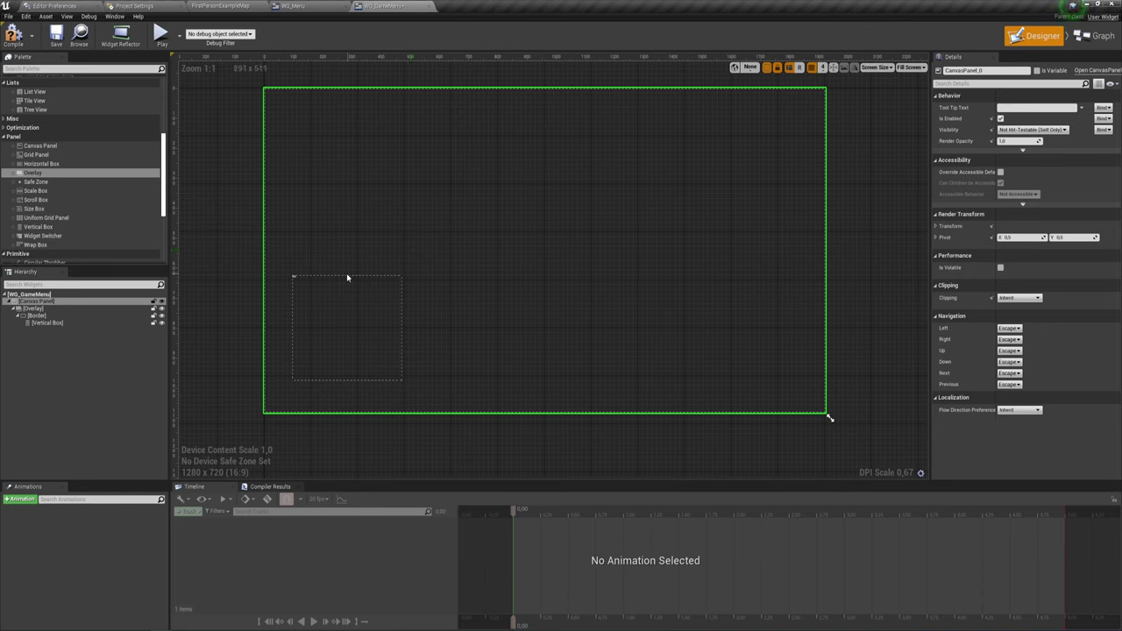
mouse_move(353, 286)
left_mouse_down()
mouse_move(323, 243)
mouse_move(326, 325)
mouse_move(320, 162)
mouse_move(321, 214)
mouse_move(369, 341)
left_mouse_up()
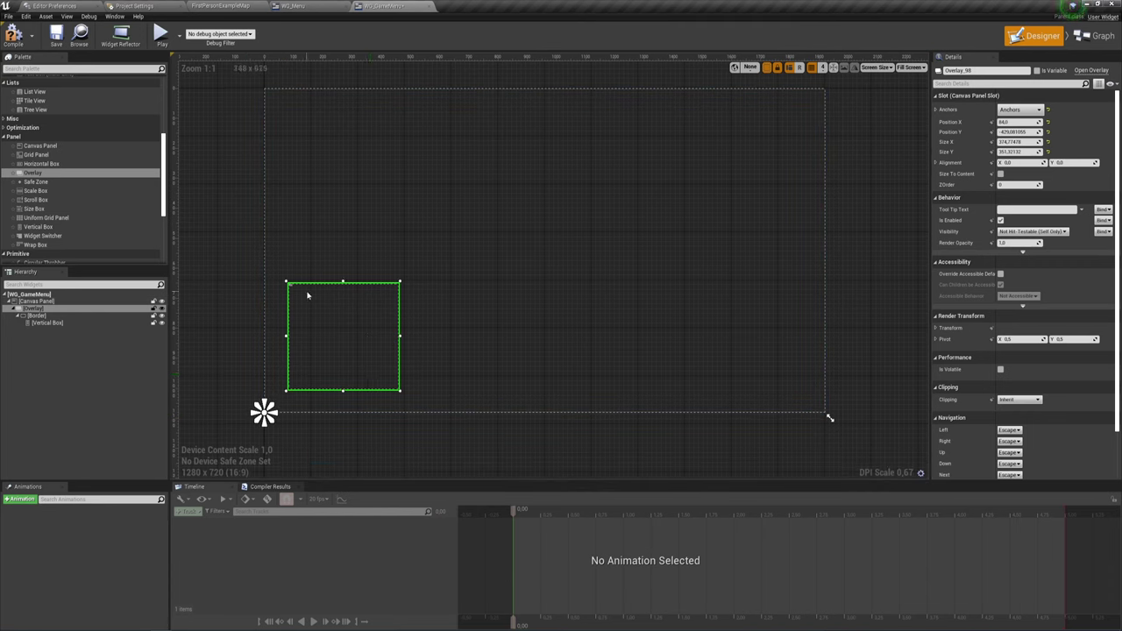
left_click(37, 316)
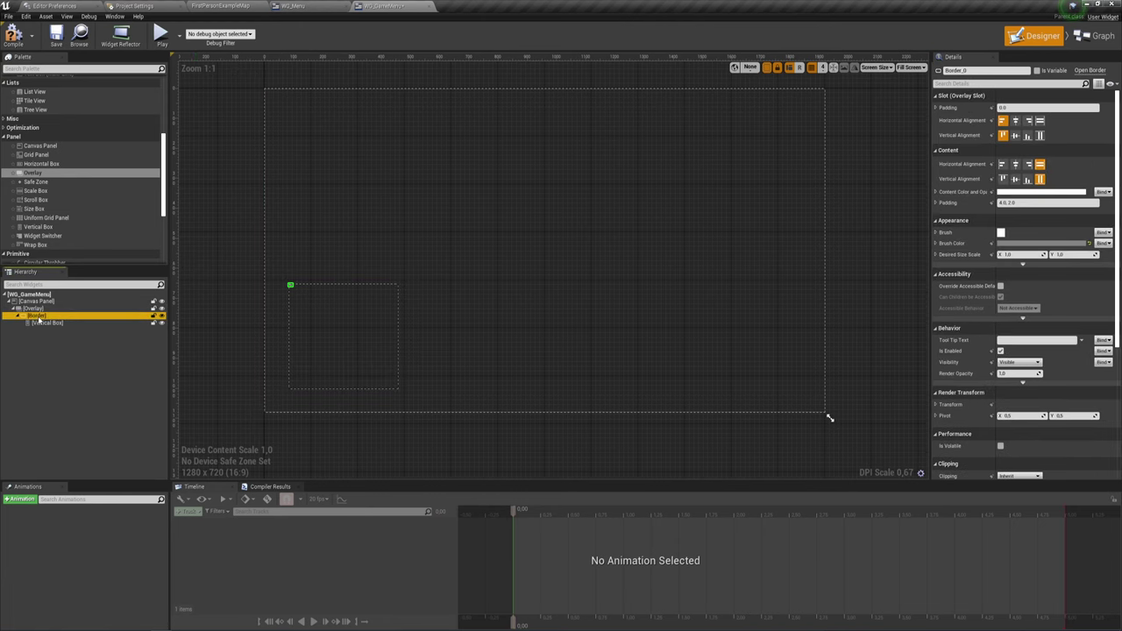
left_click(1040, 120)
left_click(1040, 135)
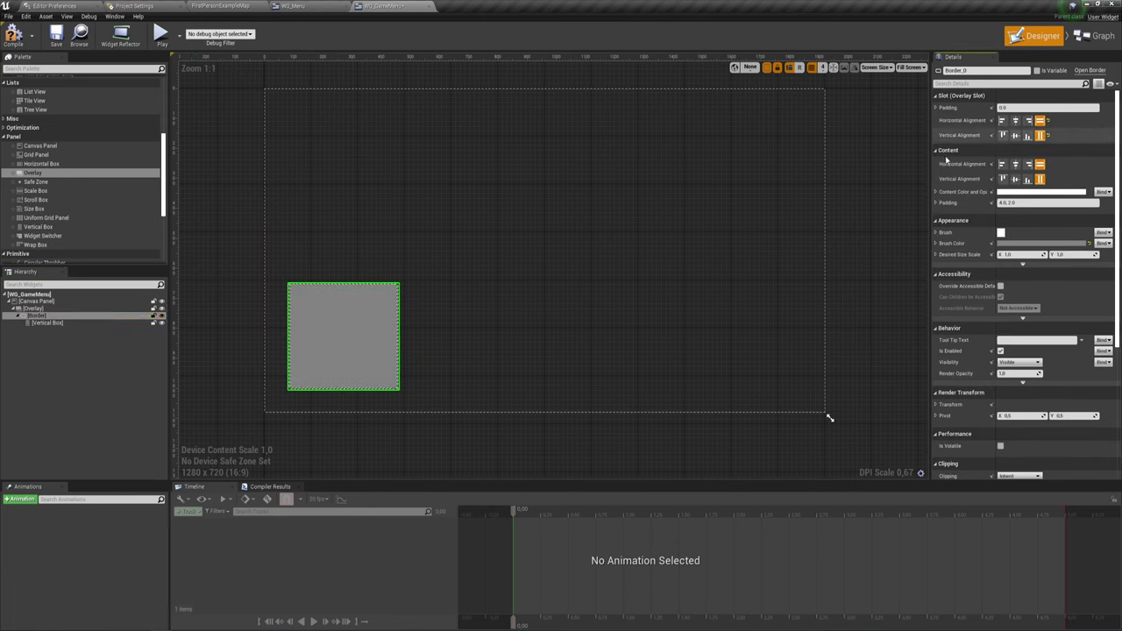
left_click(39, 322)
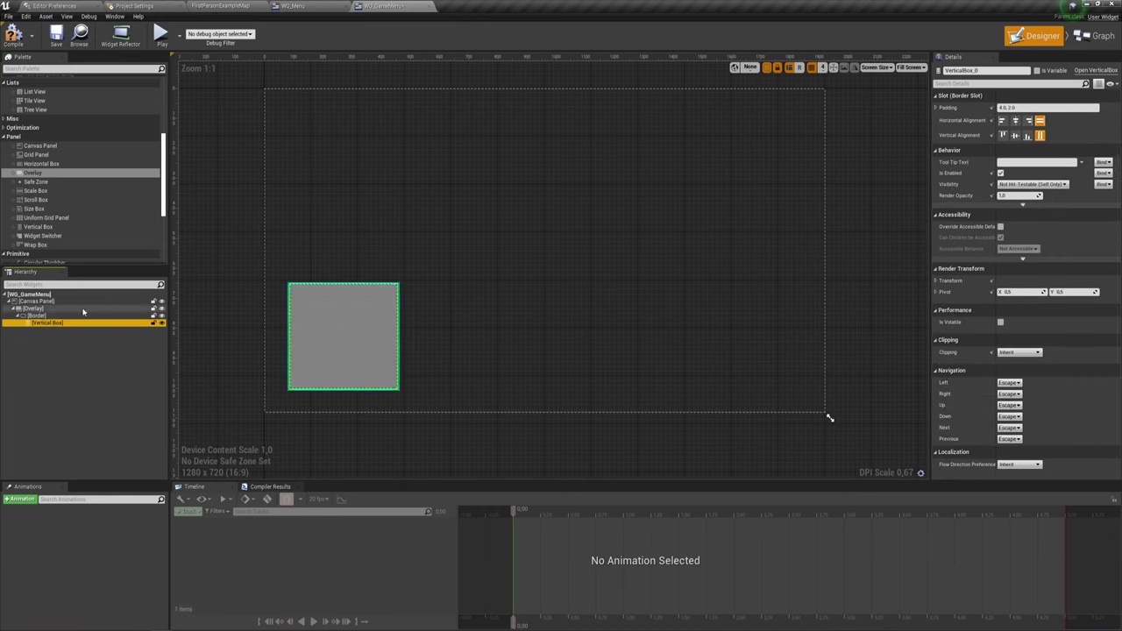
scroll(62, 140, "up", 5)
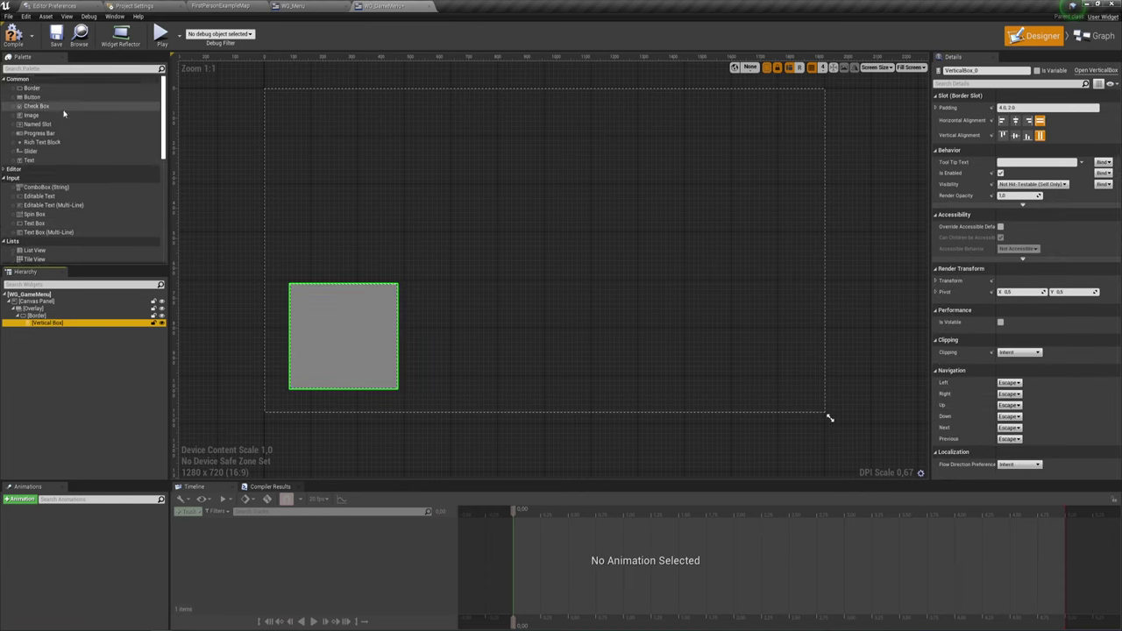
Add a Button to the Vertical Box with a Text label reading Продолжить
left_click_drag(39, 99, 356, 329)
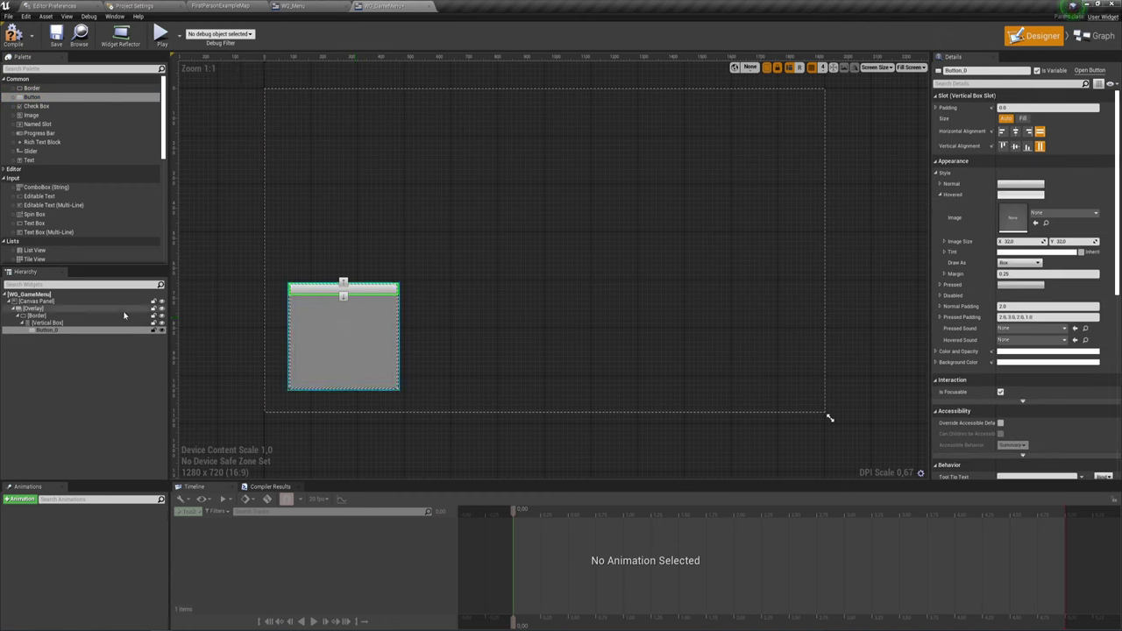
left_click_drag(29, 160, 342, 293)
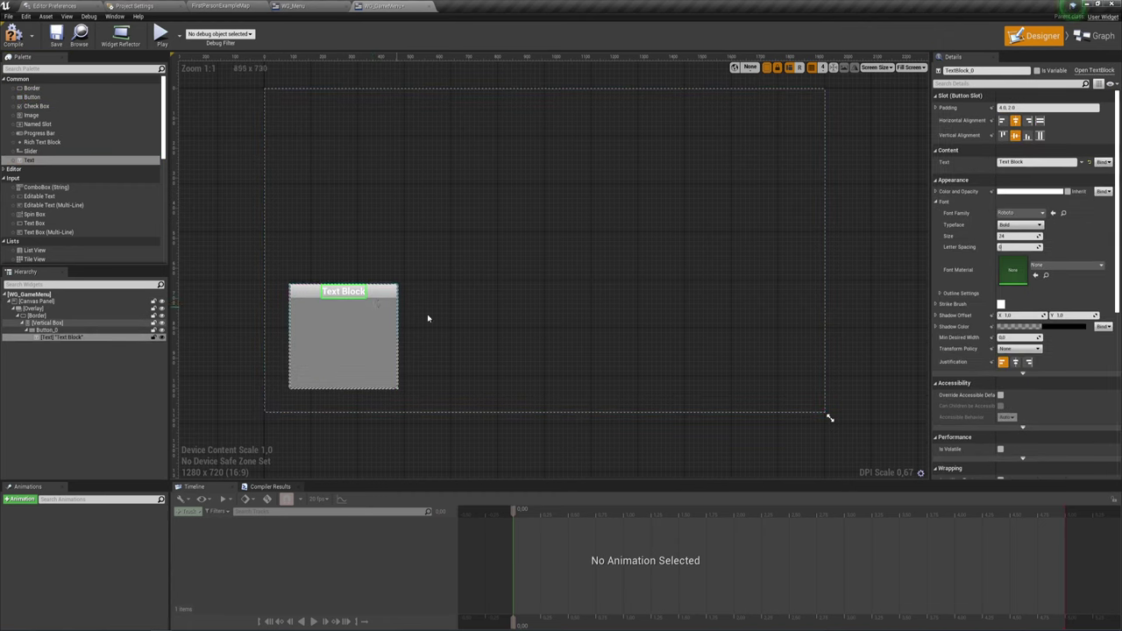
left_click(1035, 163)
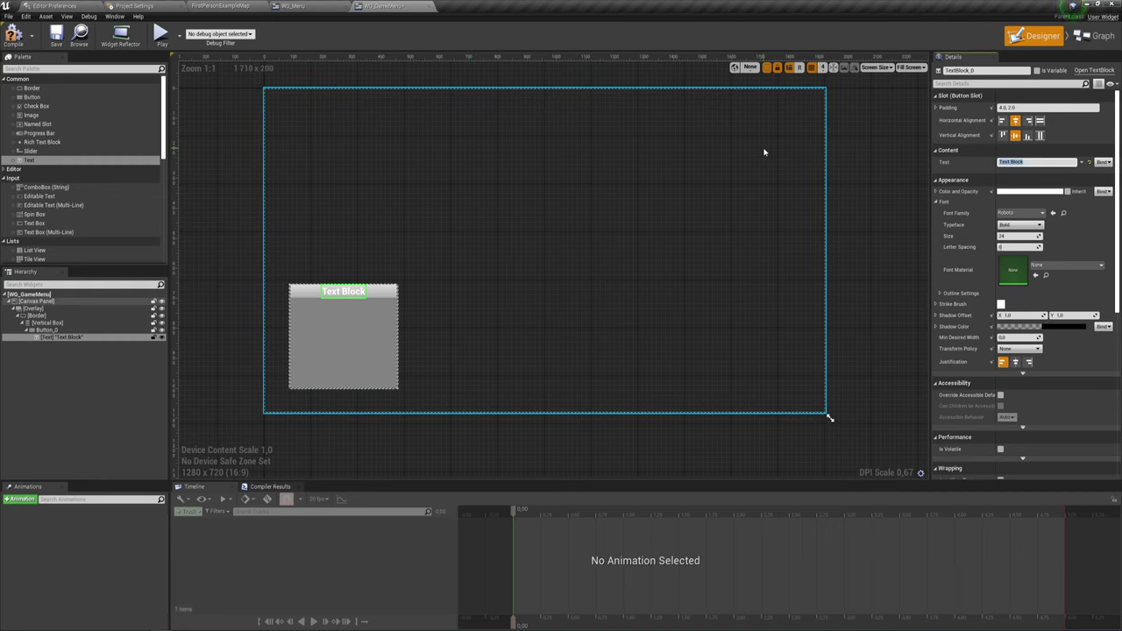
key("BackSpace")
type("Продолжить")
key("Return")
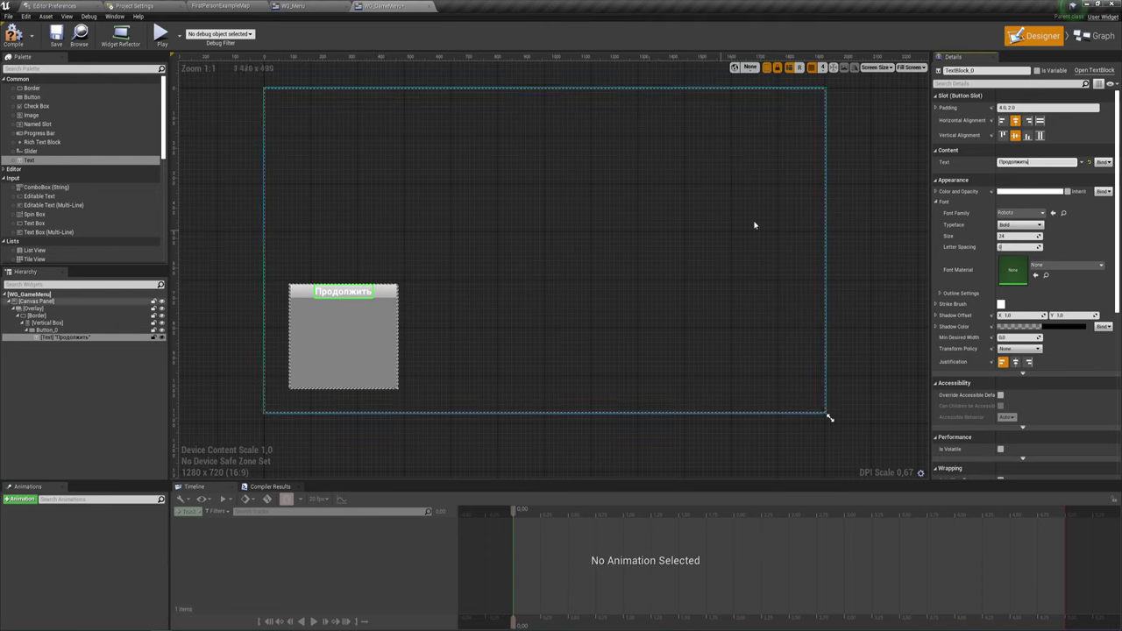
Set the label's padding to Left 30, Right 30, Top 5, Bottom 5
left_click(937, 107)
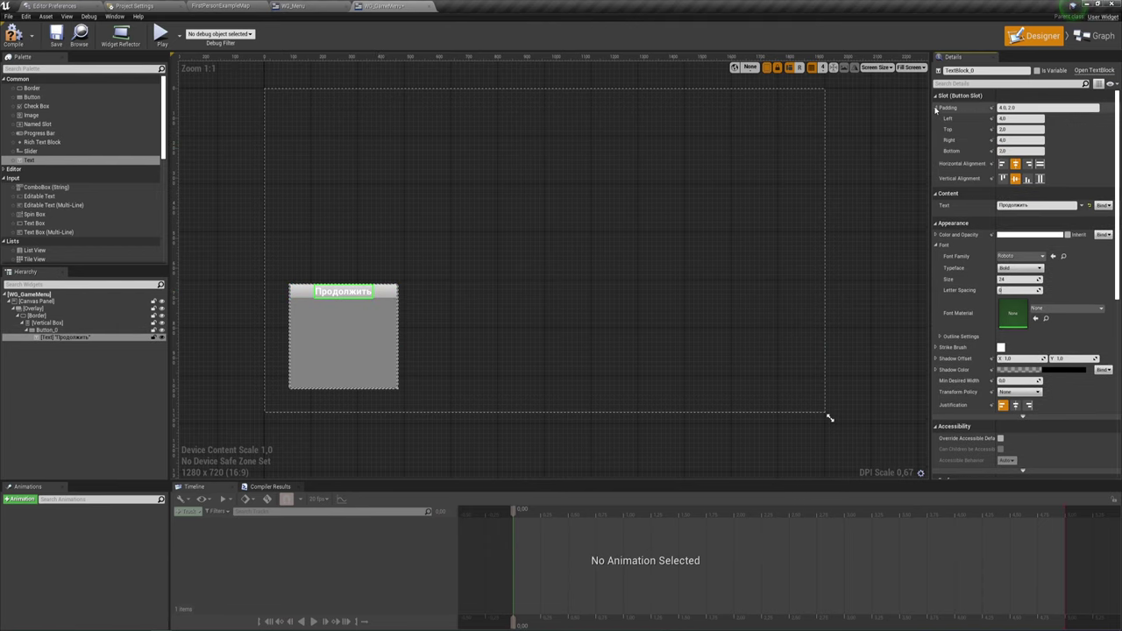
left_click(1020, 119)
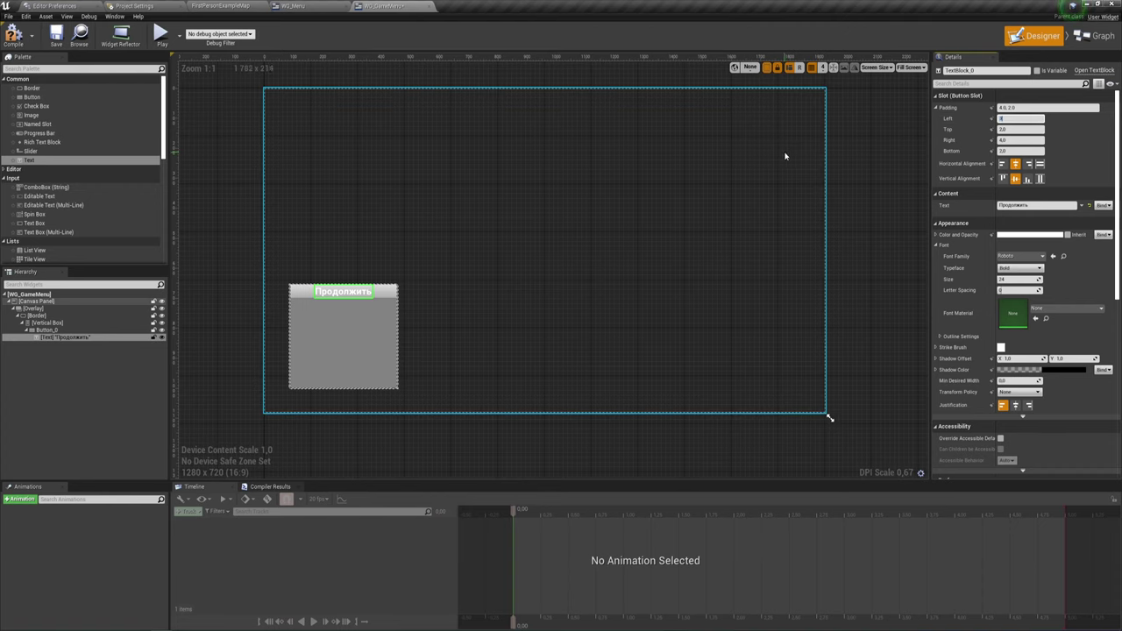
left_click(1020, 141)
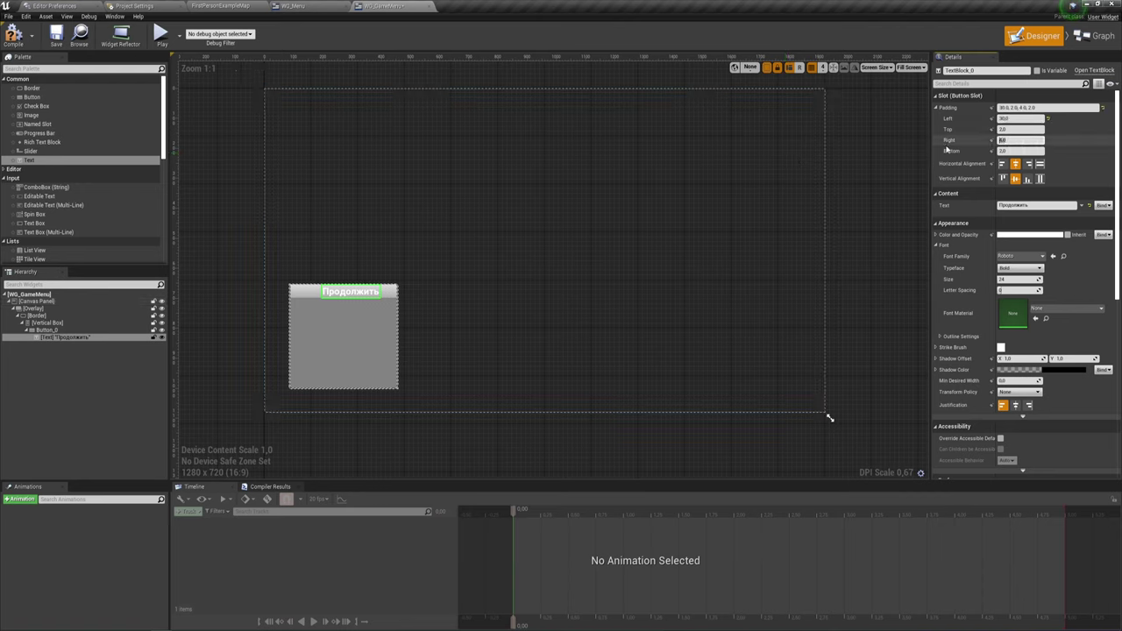
type("30")
left_click(1020, 130)
type("5")
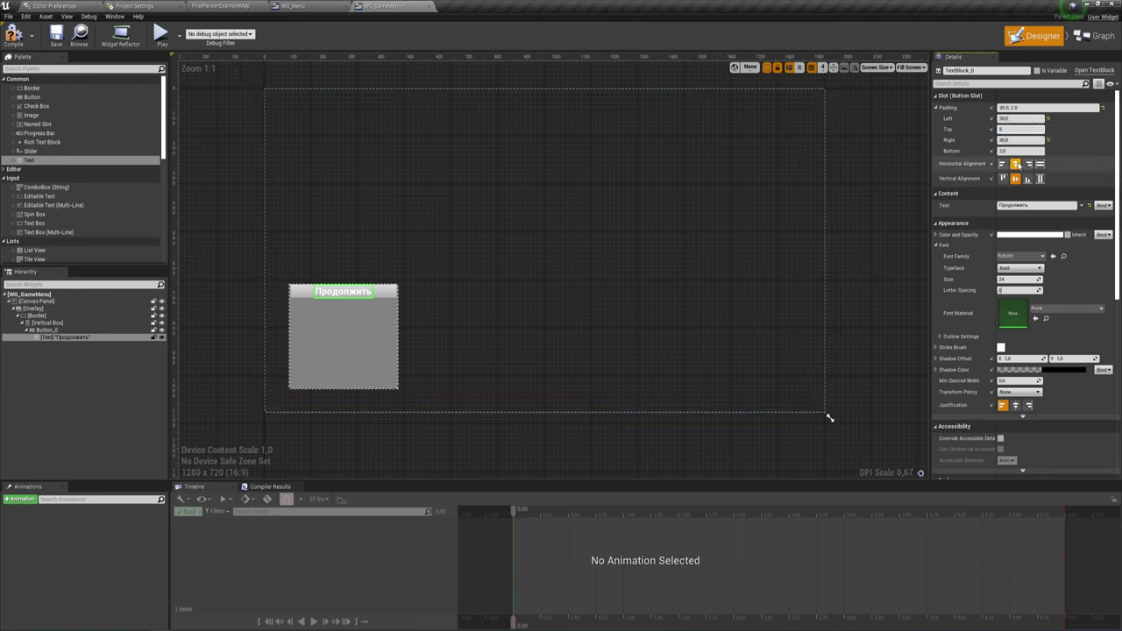
left_click(1020, 151)
type("5")
key("Return")
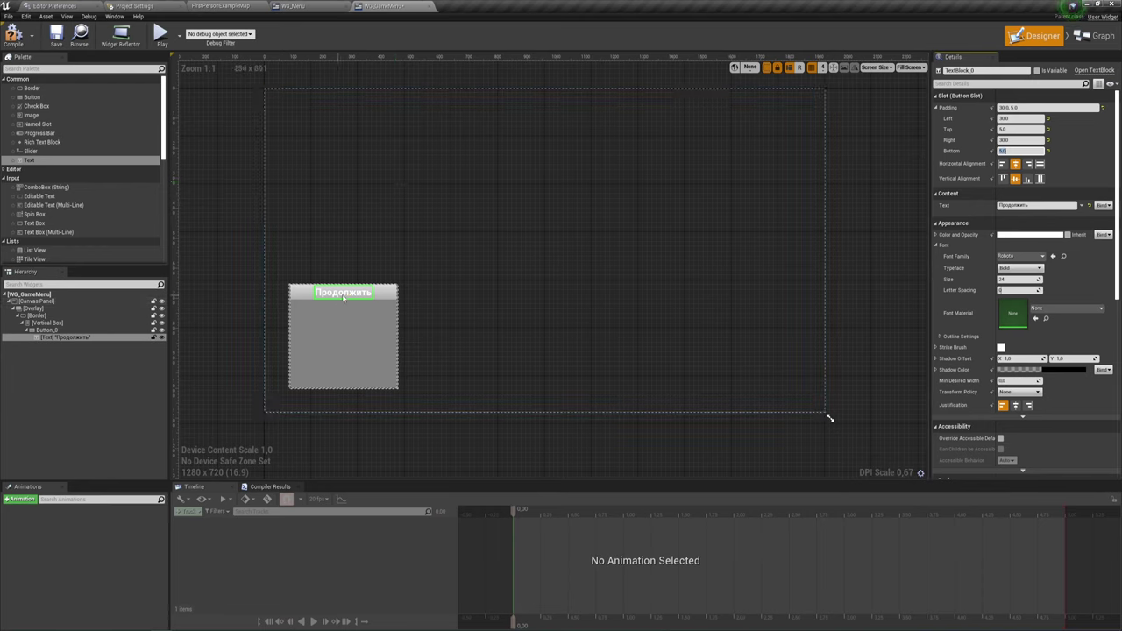
left_click(395, 299)
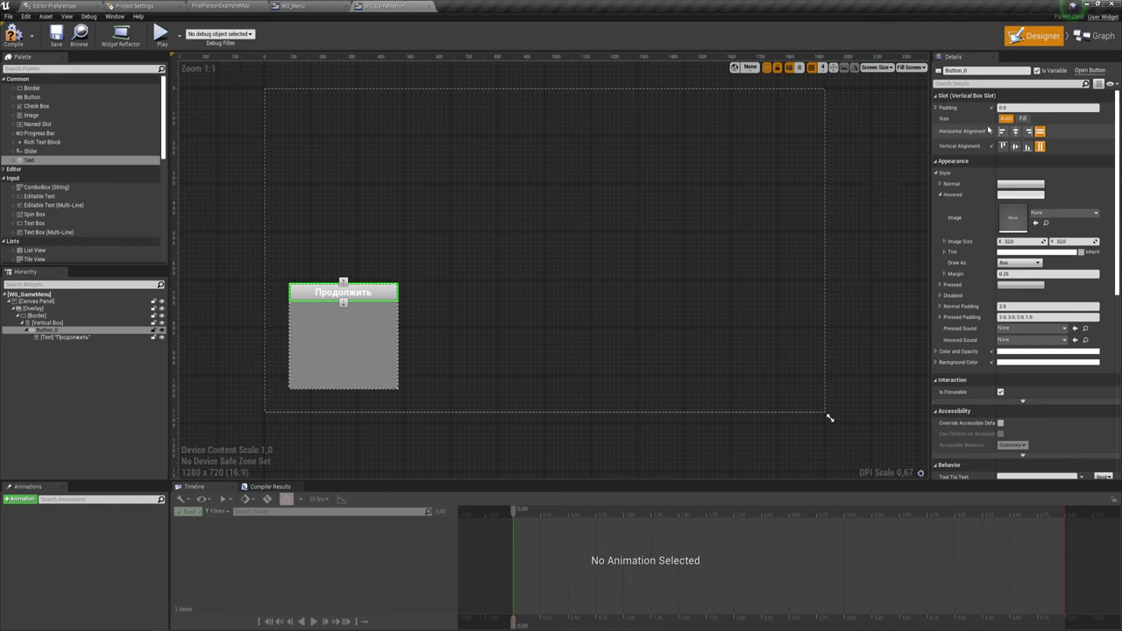
left_click(1024, 118)
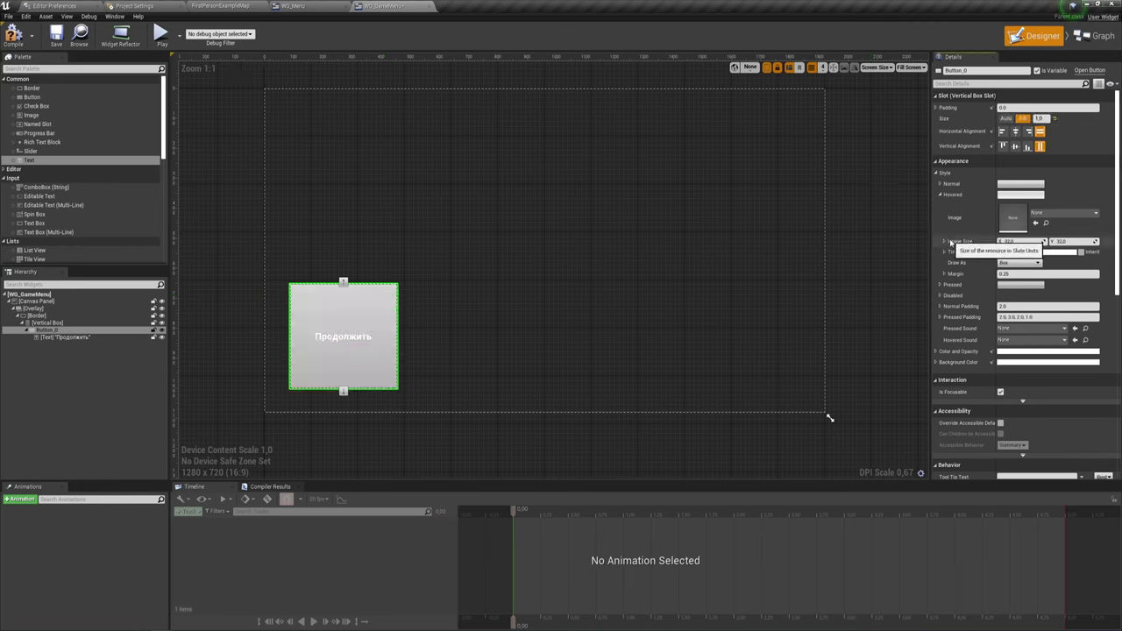
left_click(1006, 118)
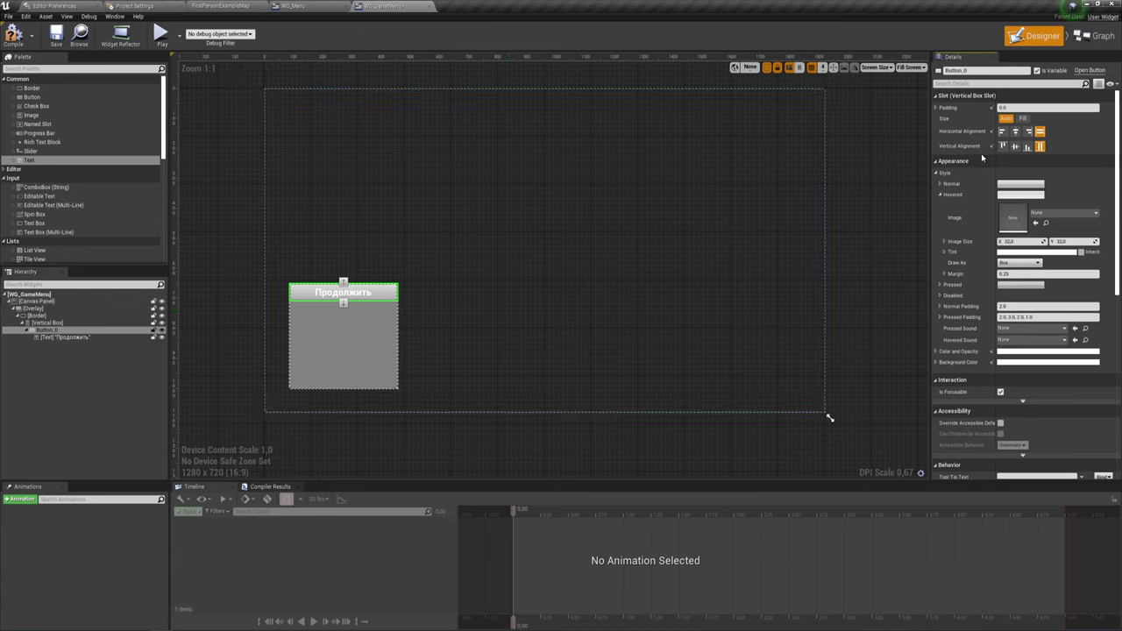
left_click(1026, 119)
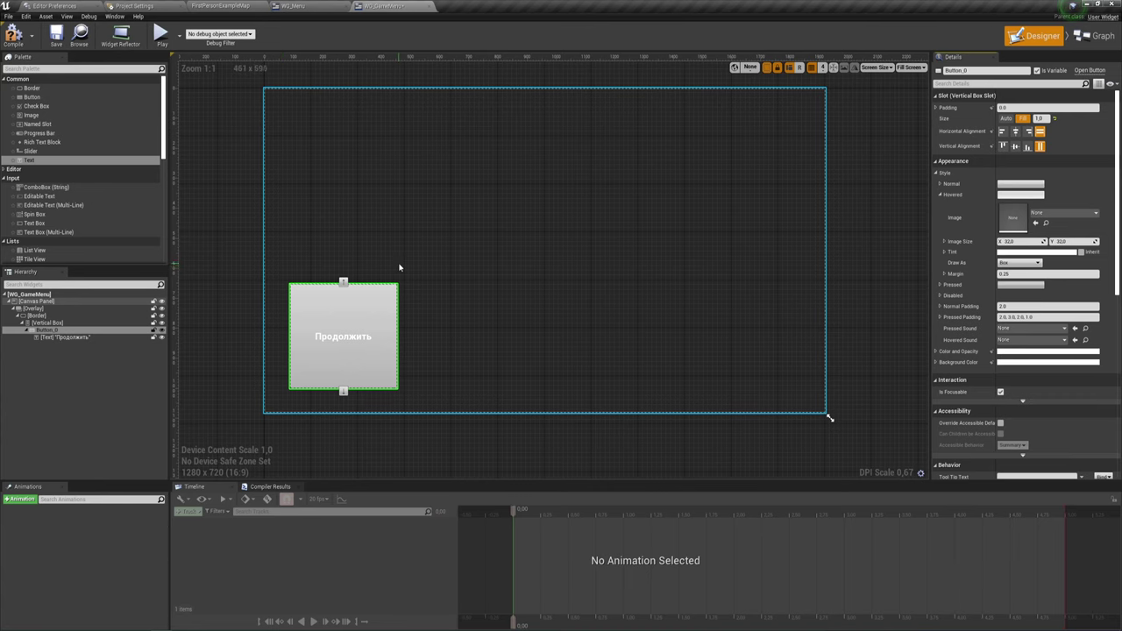
right_click(53, 332)
left_click(79, 370)
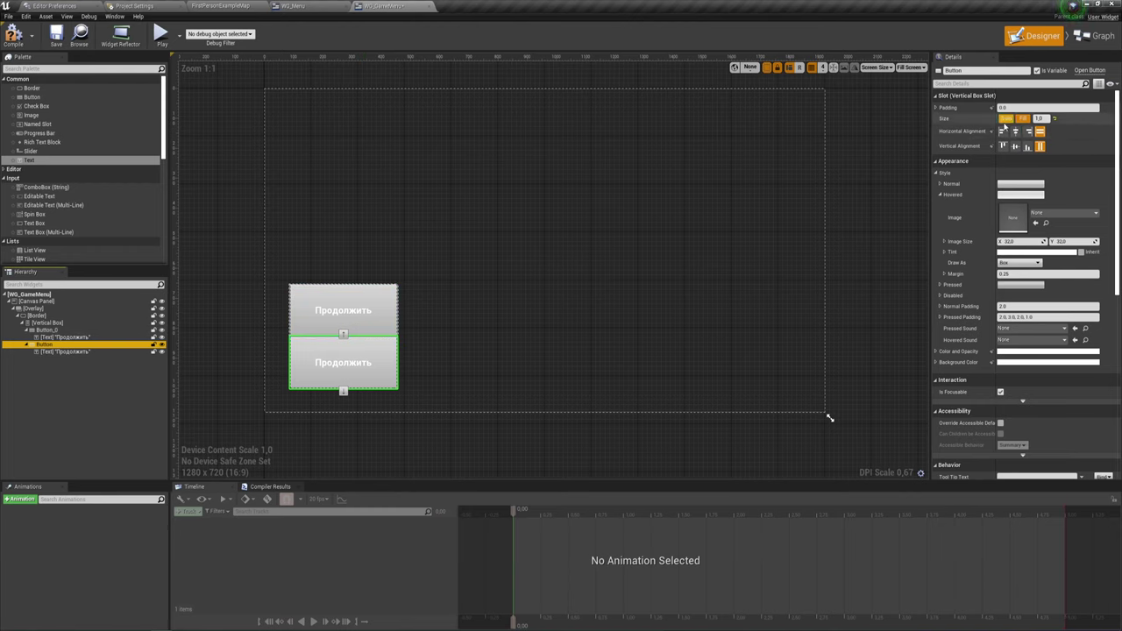
left_click(1006, 119)
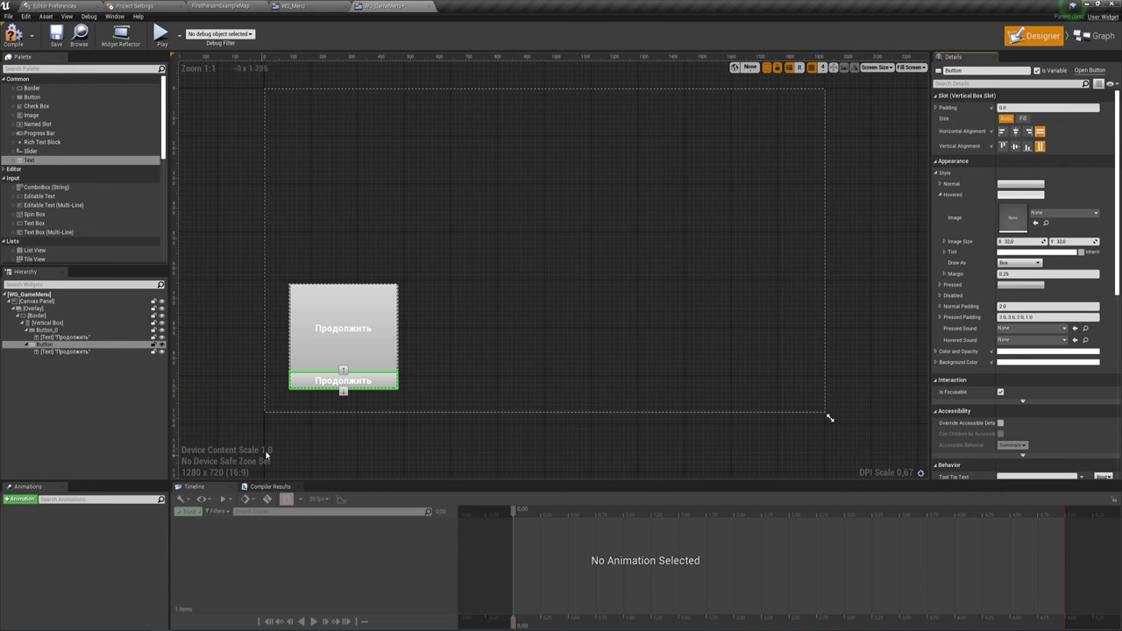
left_click(384, 345)
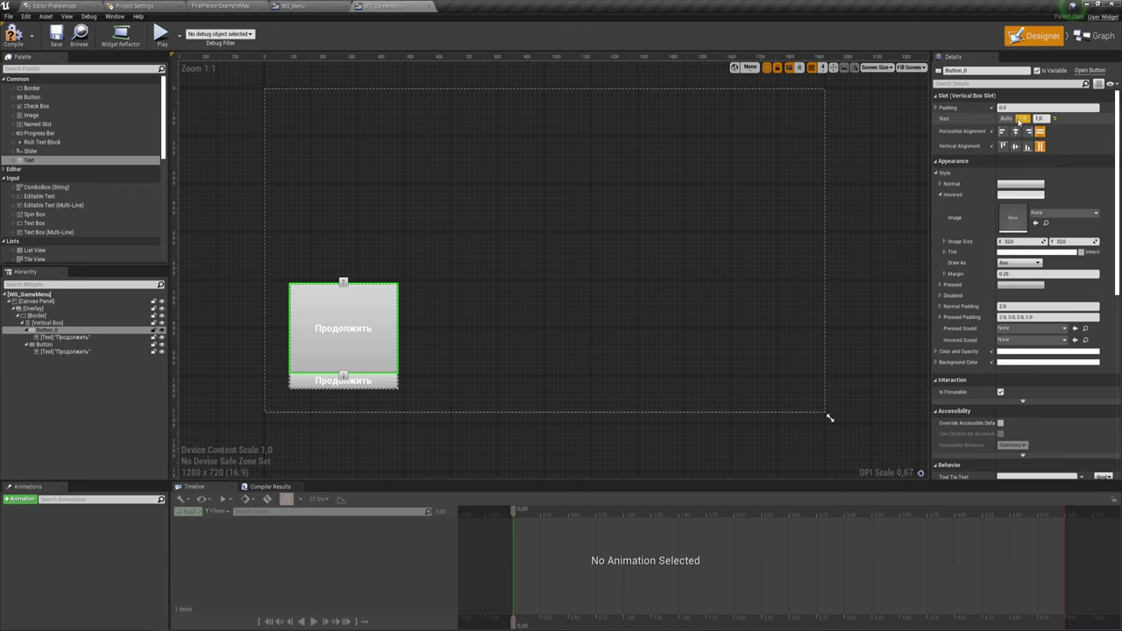
left_click(391, 384)
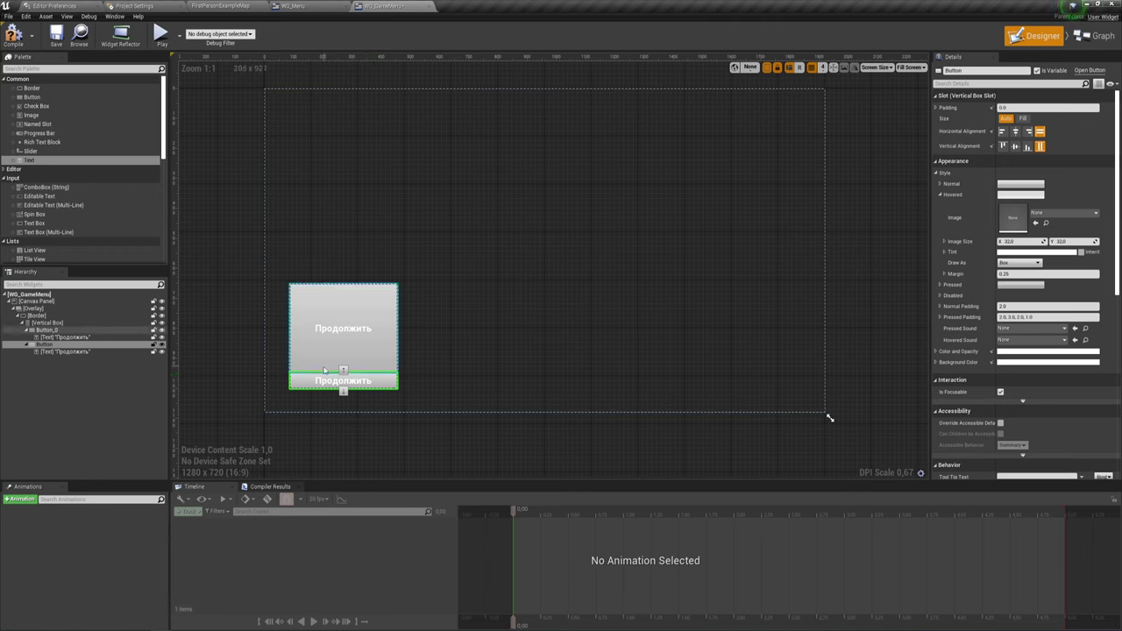
left_click(380, 352)
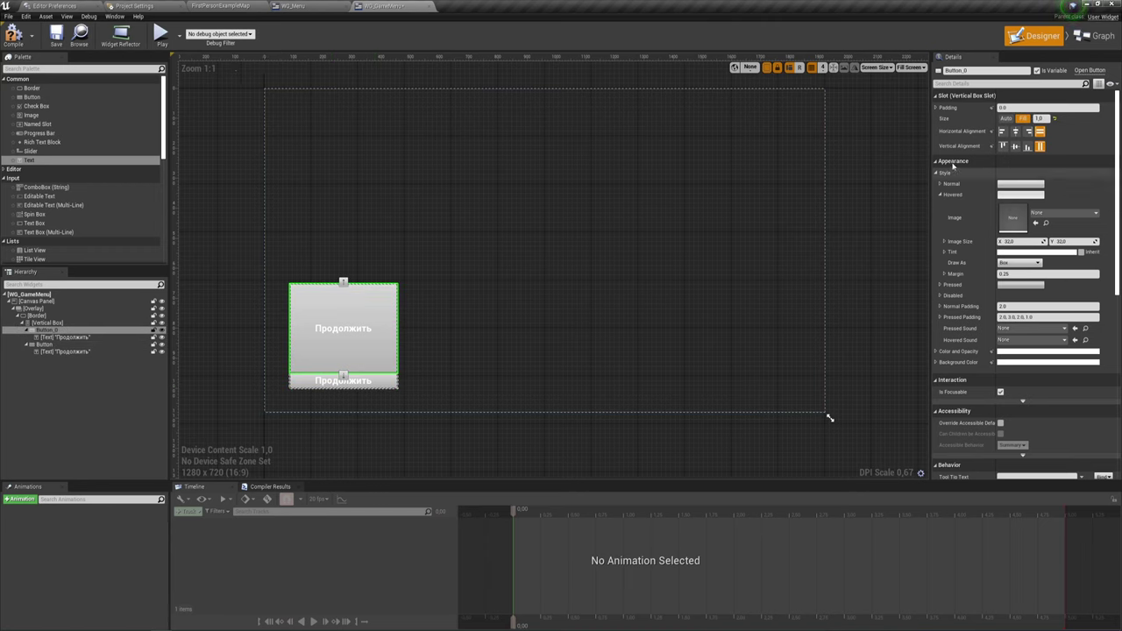
left_click(1006, 118)
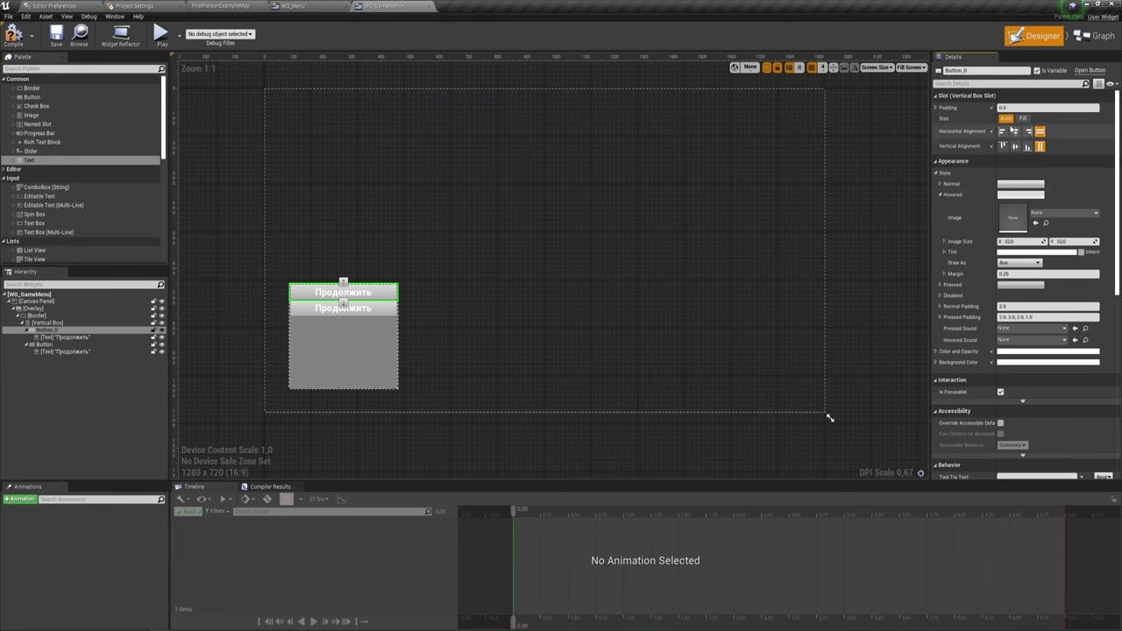
left_click(373, 316)
left_click(360, 315)
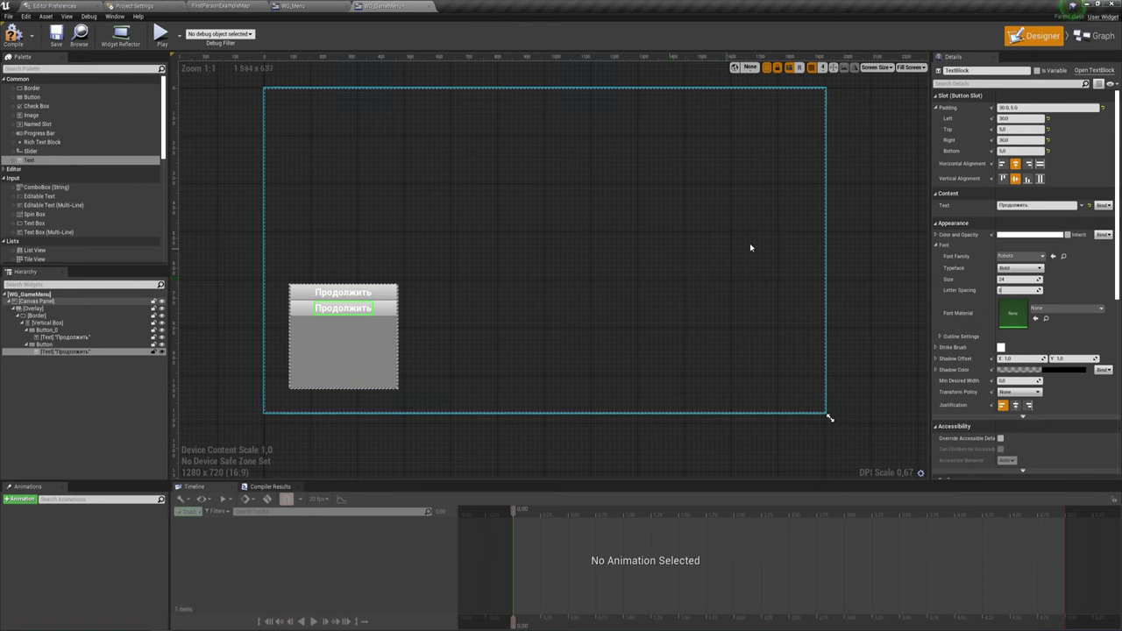
left_click(386, 313)
key("Delete")
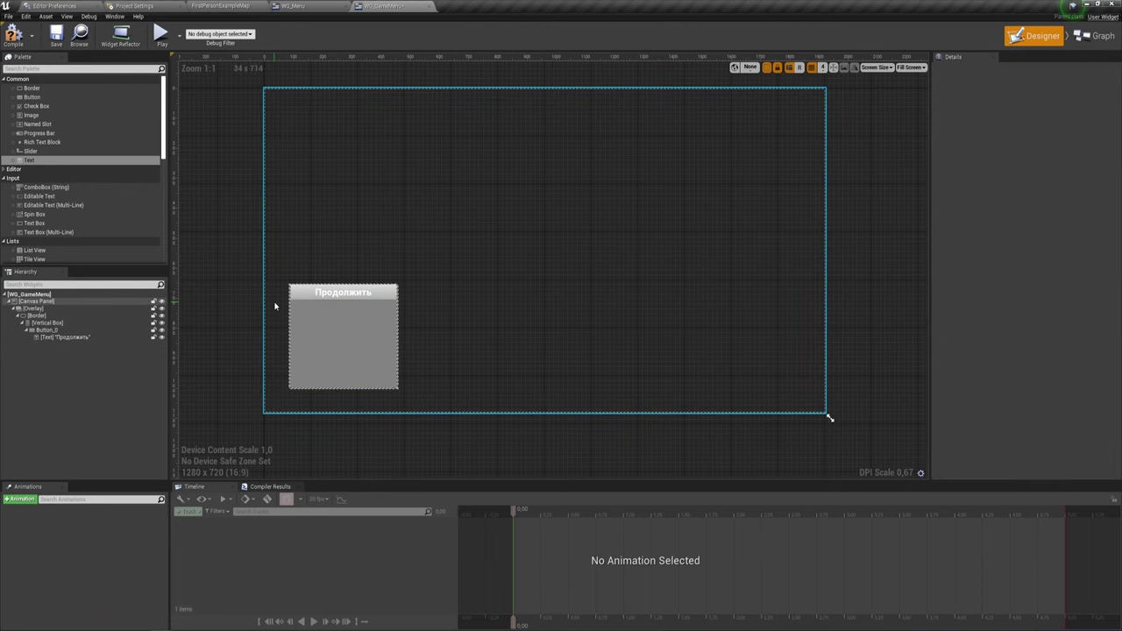
Set Button_0's slot padding to Left 50, Right 50, Top 10, Bottom 10
left_click(382, 295)
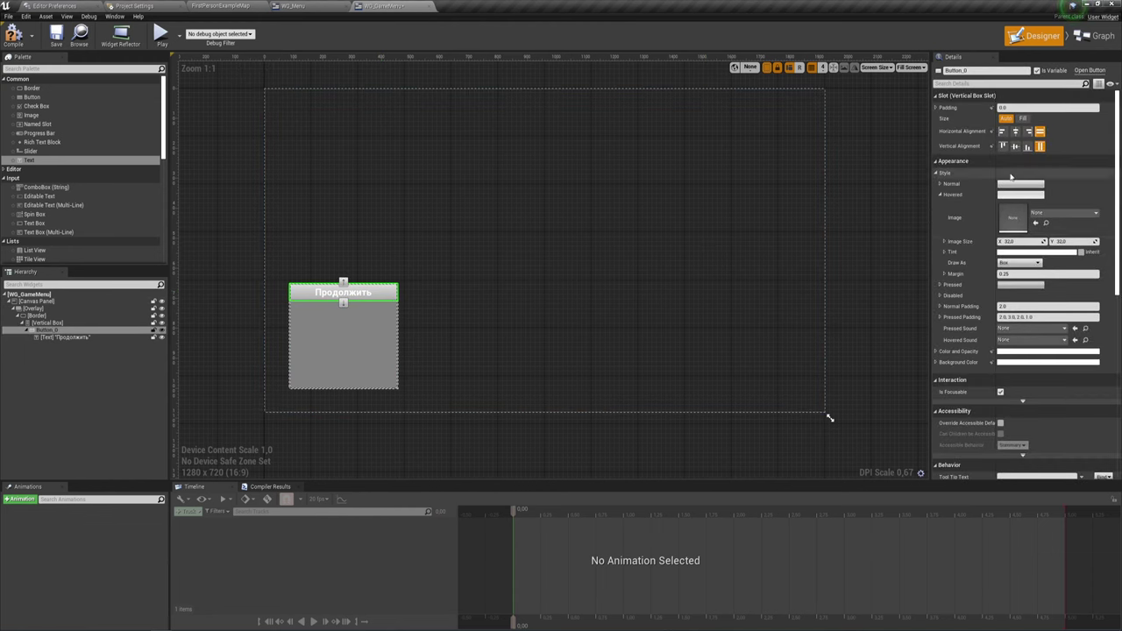
left_click(936, 107)
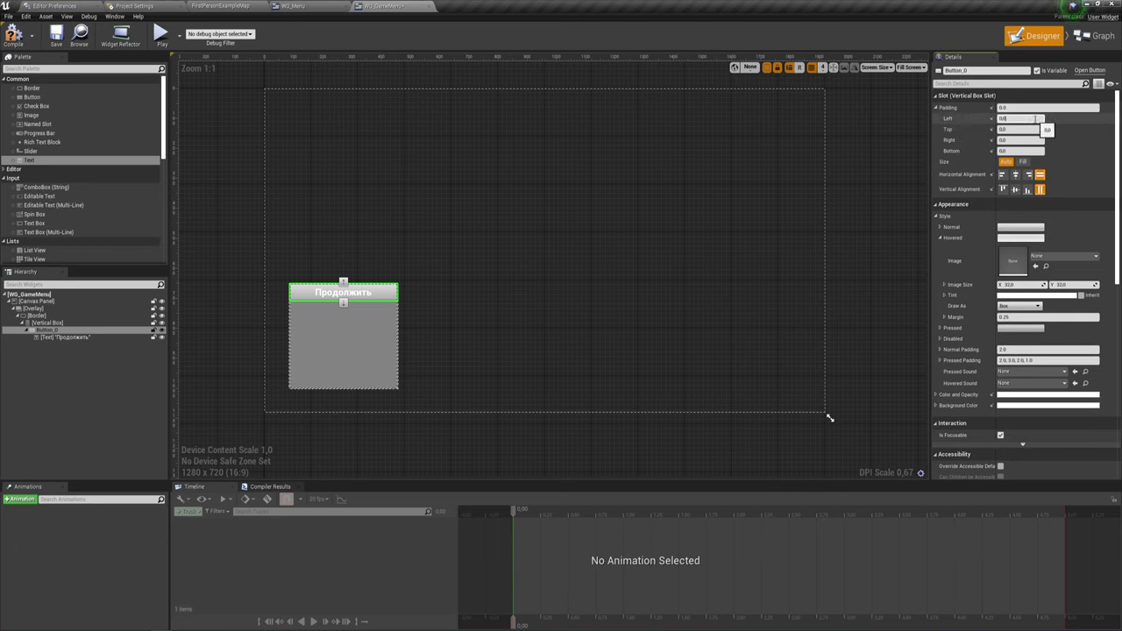
left_click(1036, 119)
type("50")
key("Return")
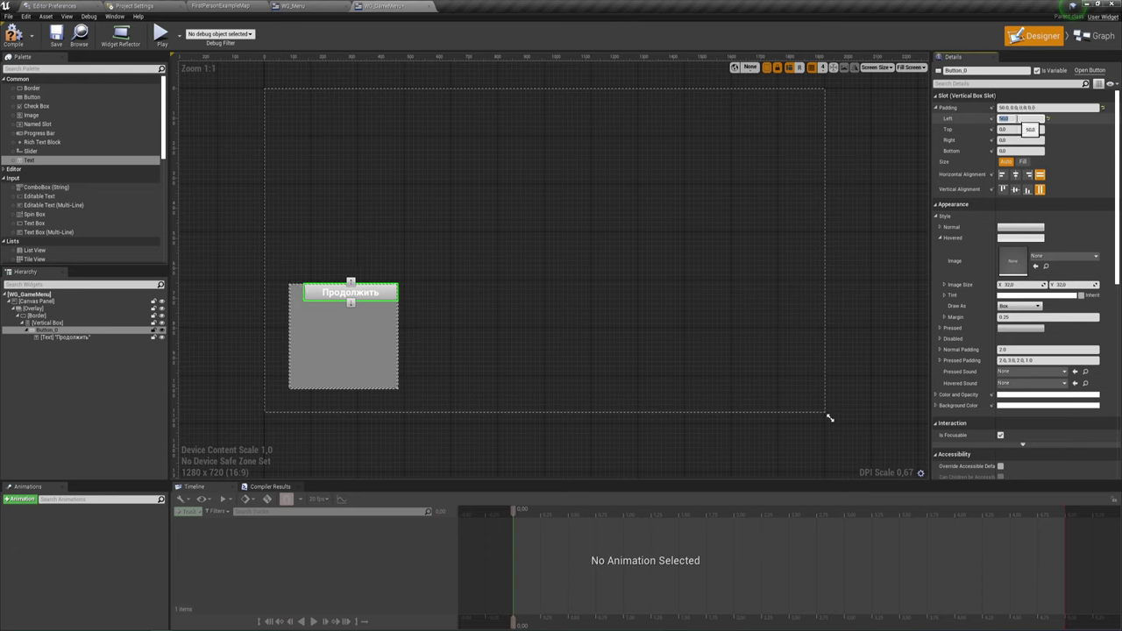
left_click(1027, 139)
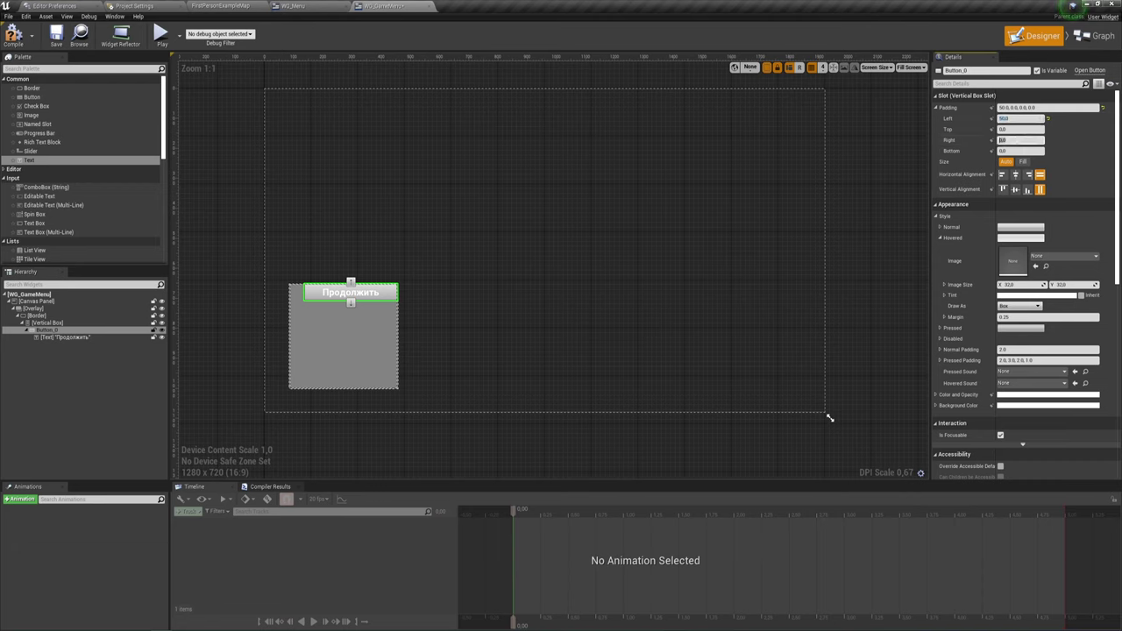
type("50")
key("shift+Tab")
type("10")
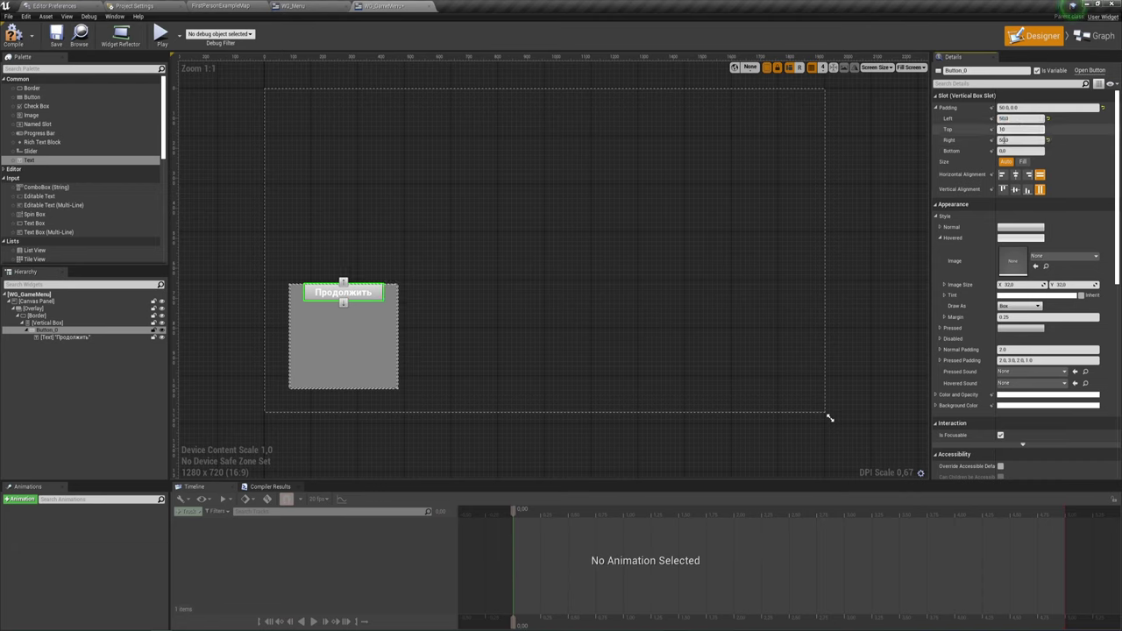
left_click(1010, 151)
type("10")
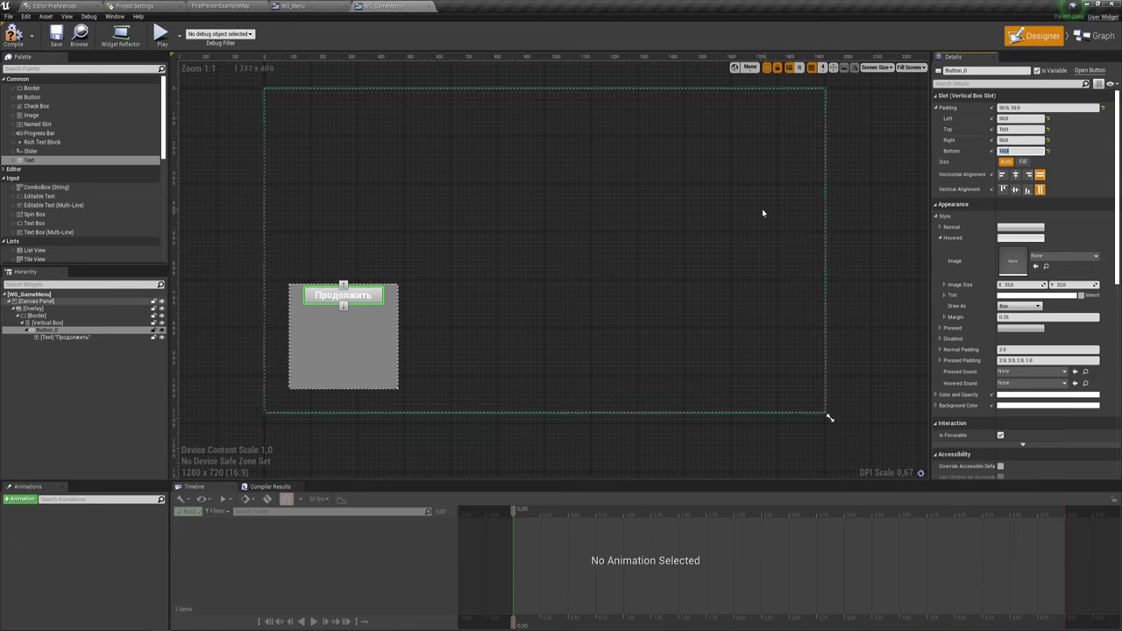
Duplicate the Продолжить button three times from the Hierarchy's context menu
right_click(55, 331)
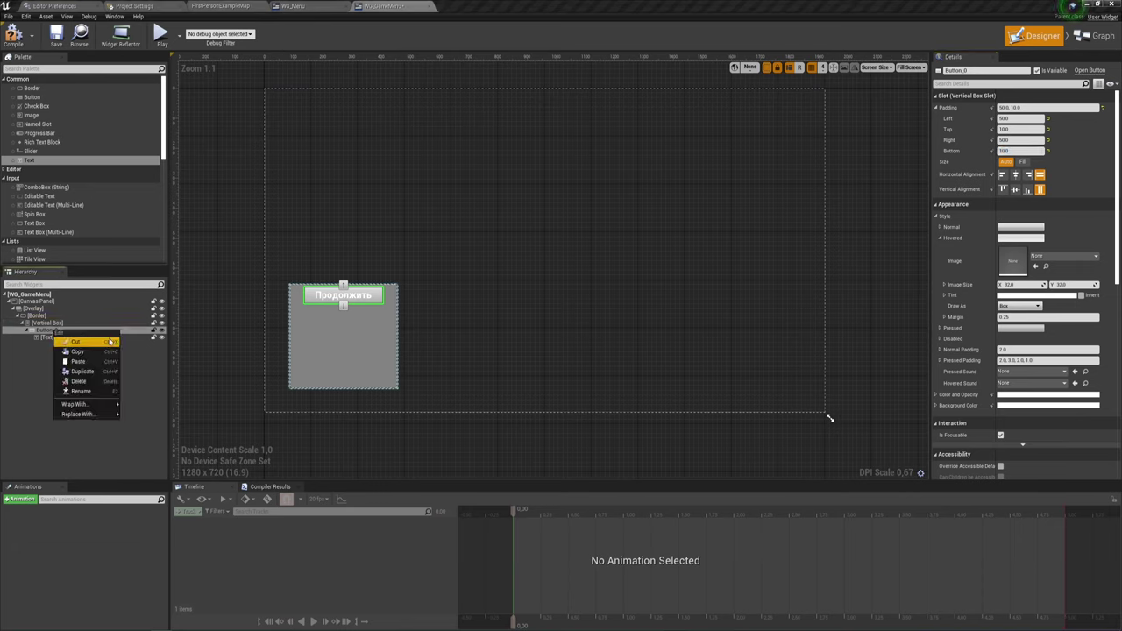
left_click(93, 372)
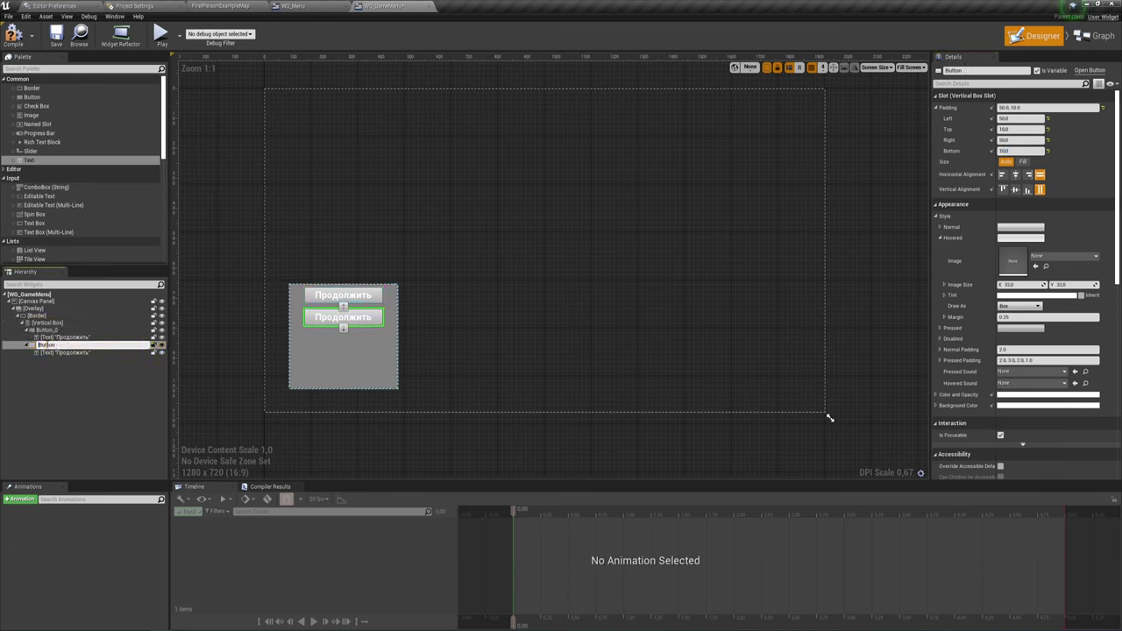
right_click(47, 349)
left_click(74, 391)
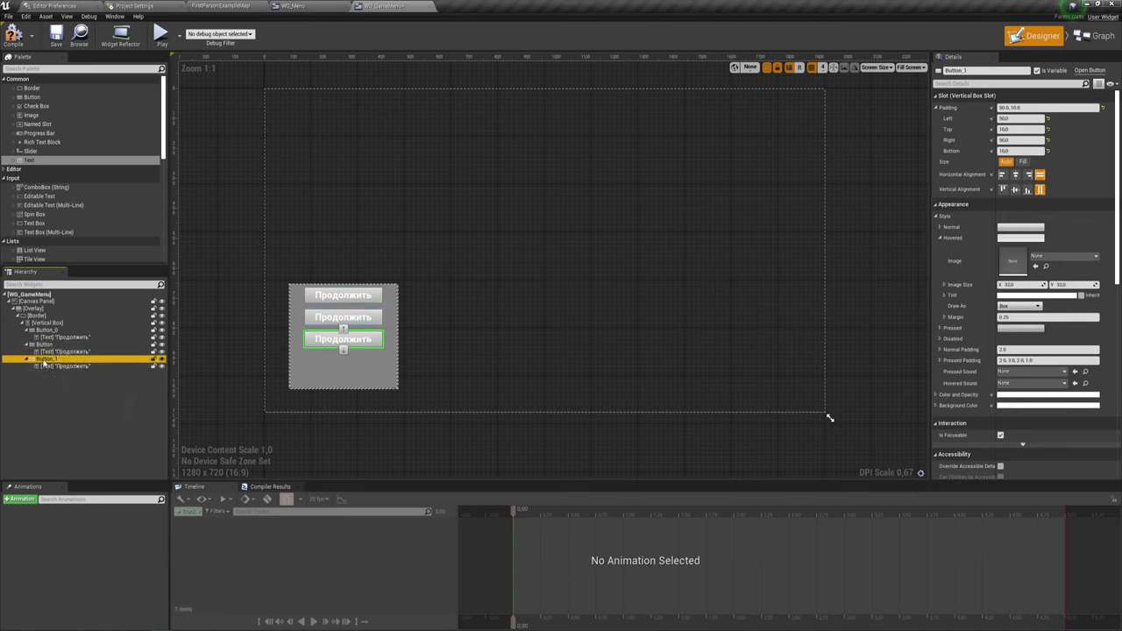
right_click(46, 359)
left_click(63, 393)
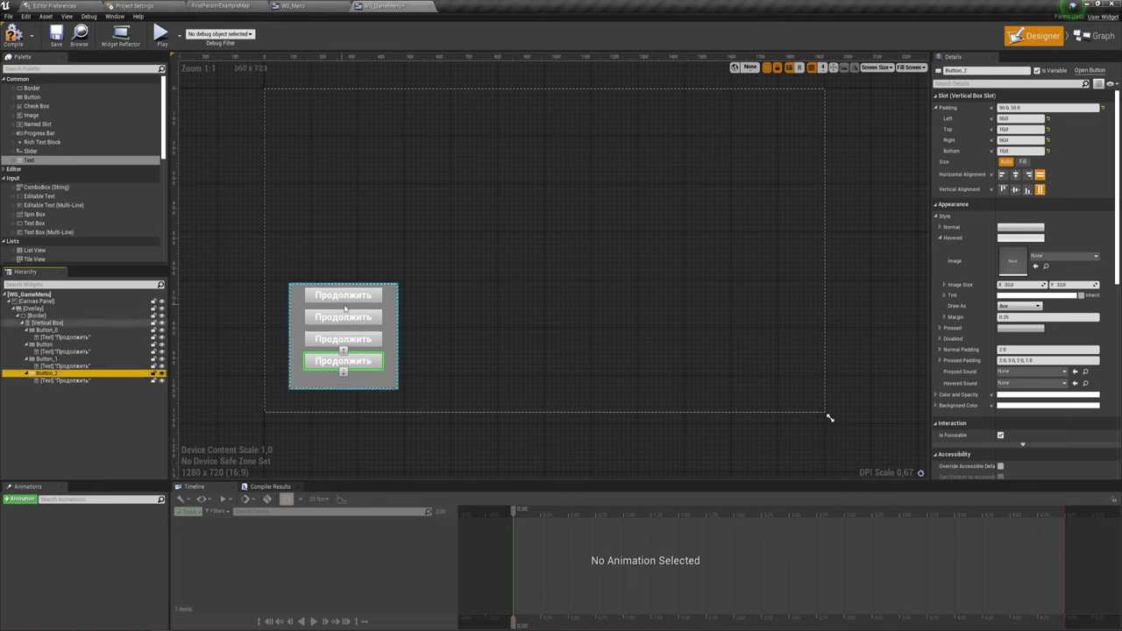
left_click(369, 319)
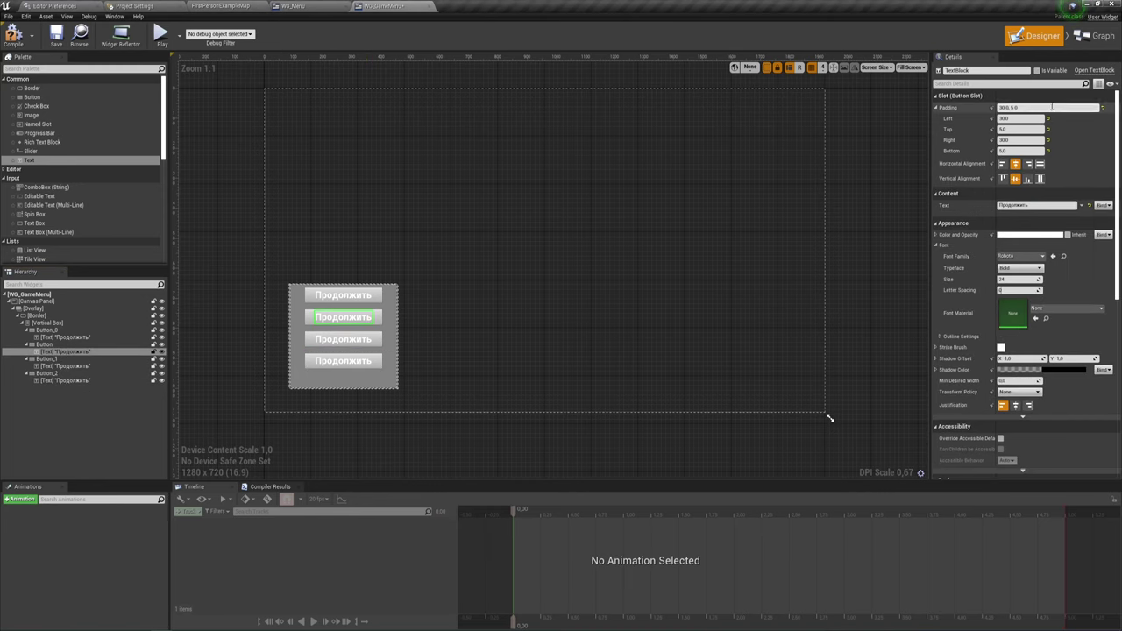
Relabel the second and third buttons as Сохранить игру and Загрузить игру
left_click(1037, 205)
type("Сохранить игру")
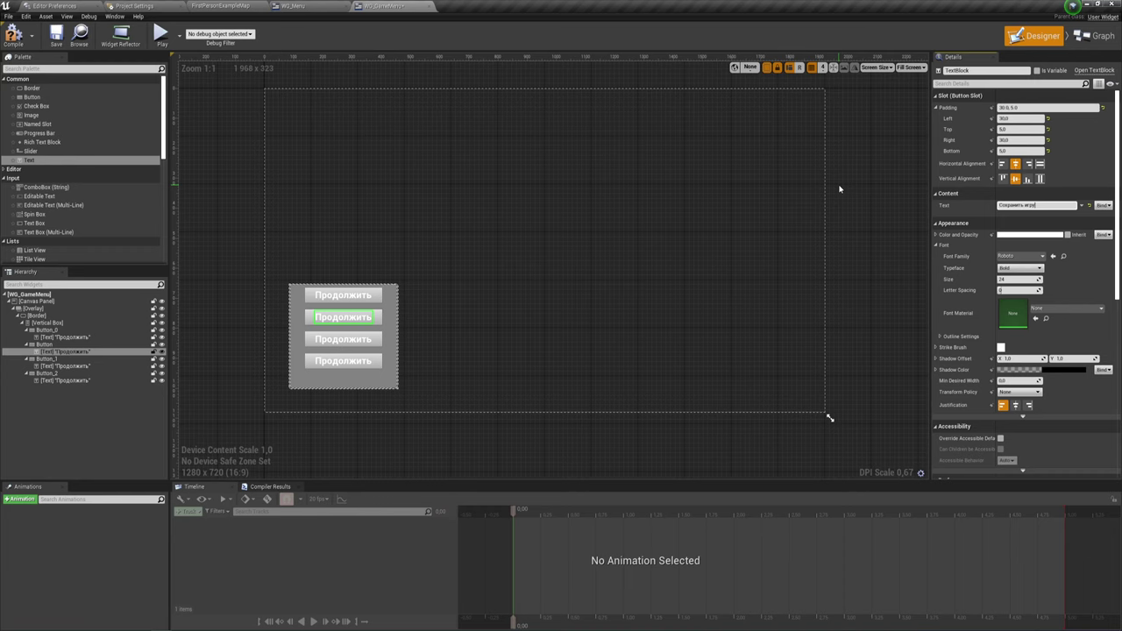
key("Return")
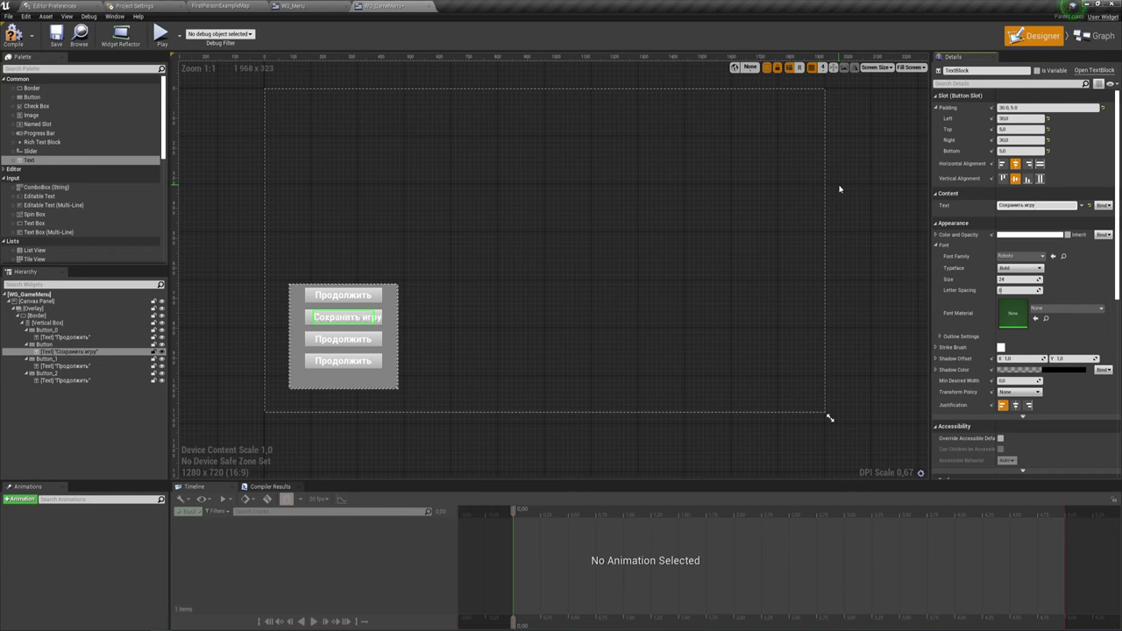
left_click(356, 342)
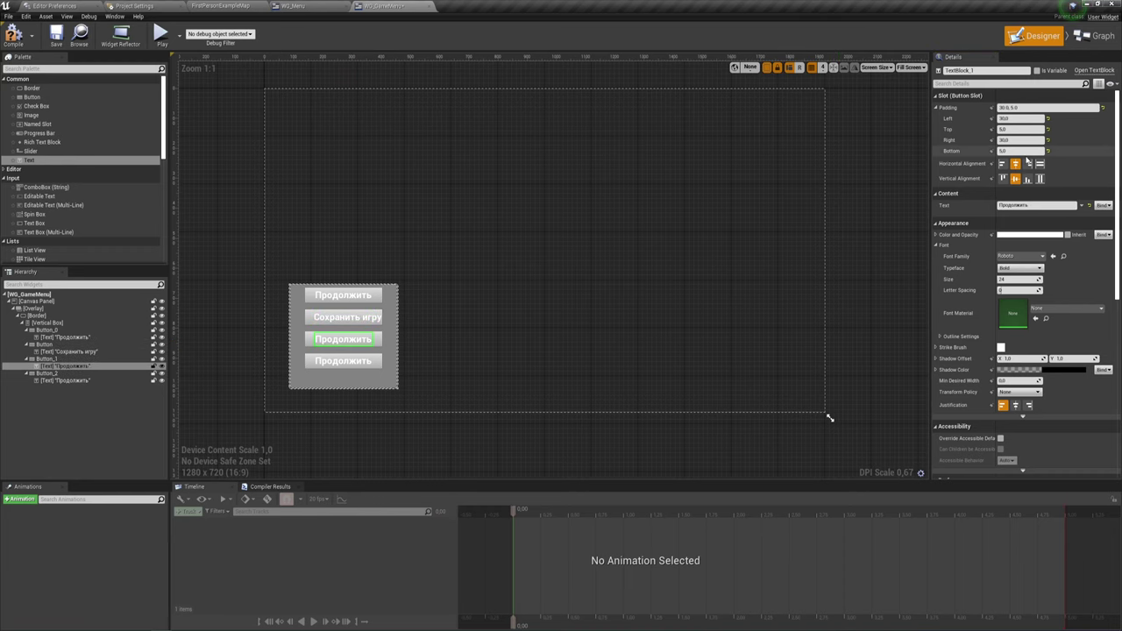
left_click(1037, 205)
type("Загрузить игру")
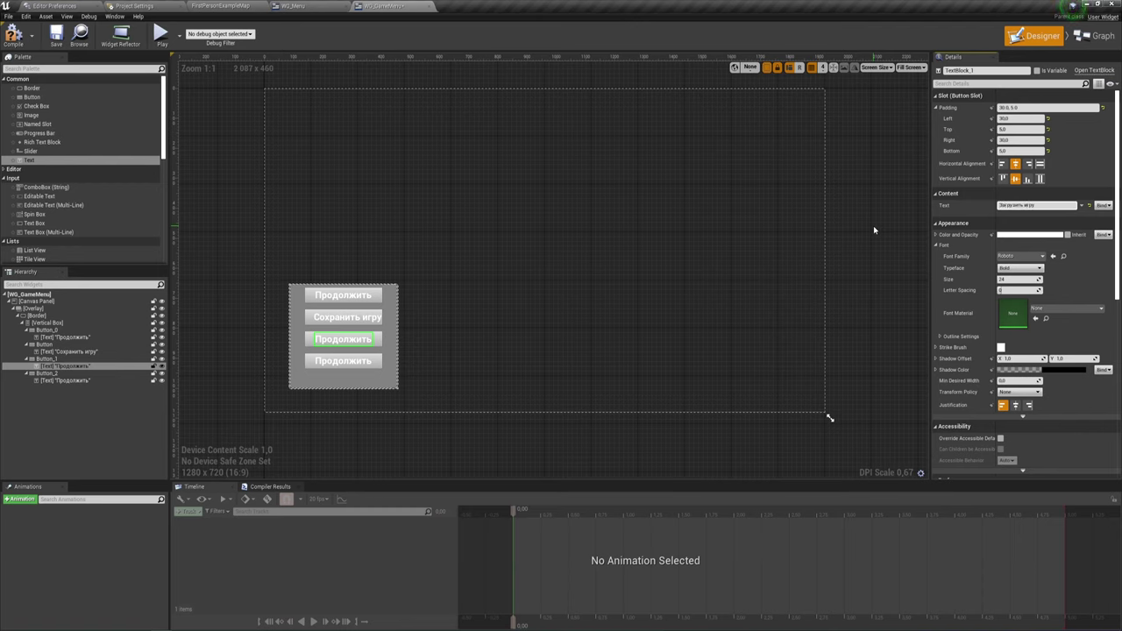
key("Return")
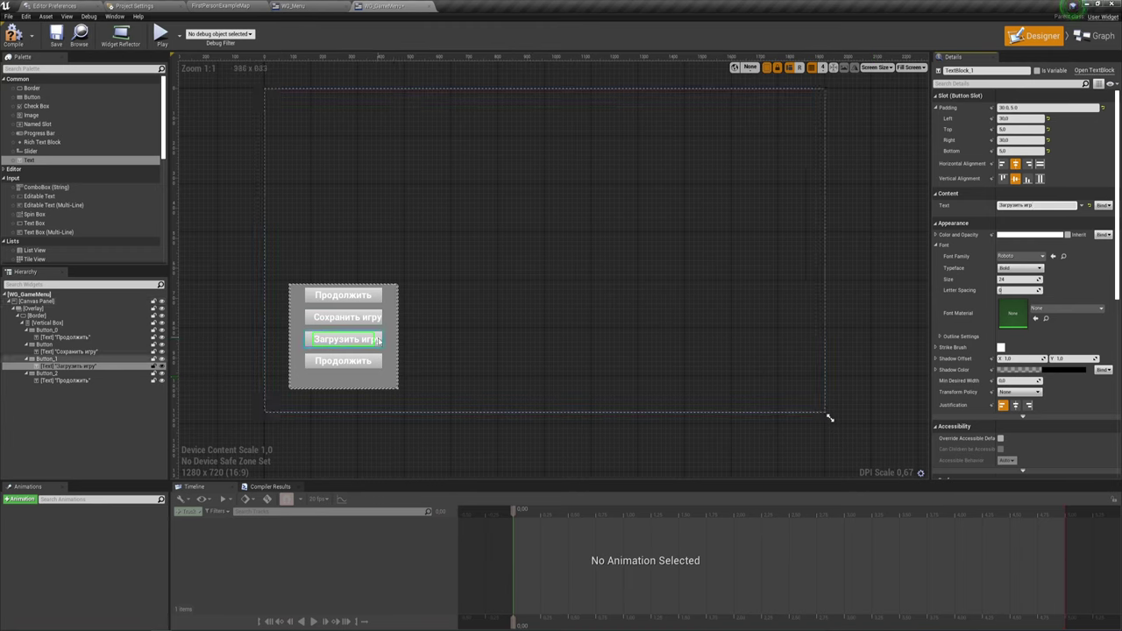
Select the menu's canvas, border and overlay, and adjust the Overlay's width and height
left_click(466, 342)
left_click(388, 340)
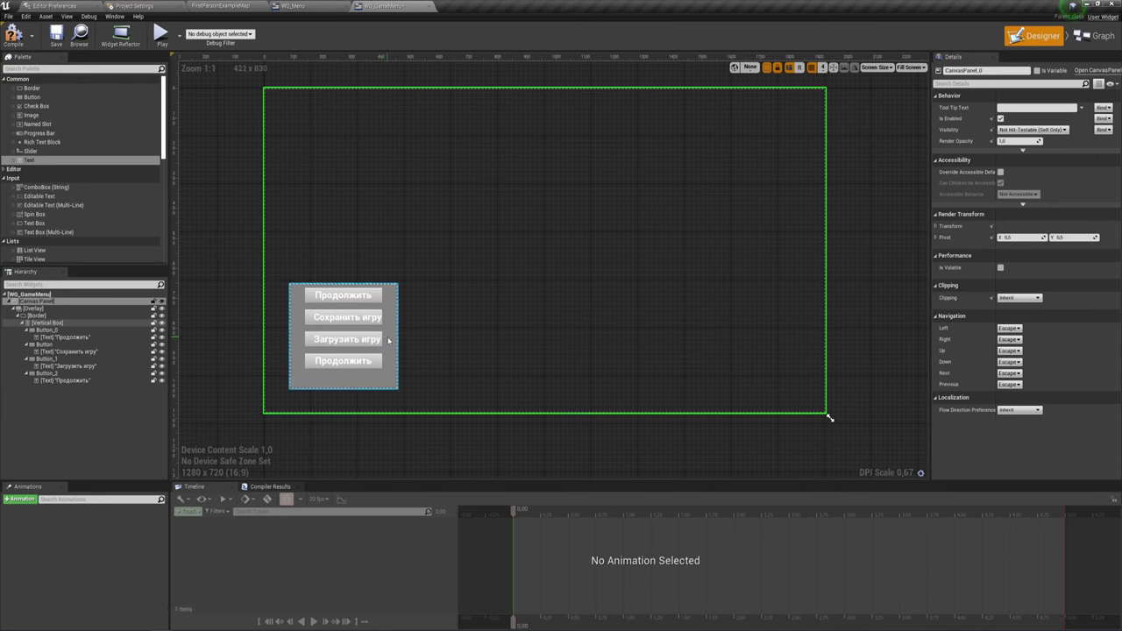
left_click(397, 338)
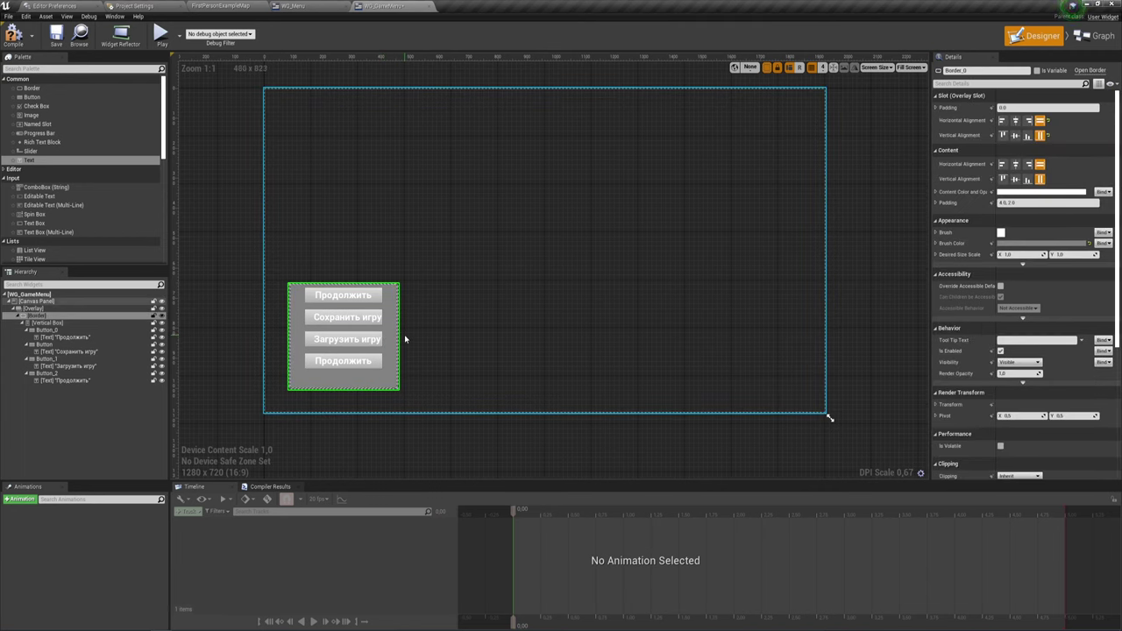
left_click(349, 360)
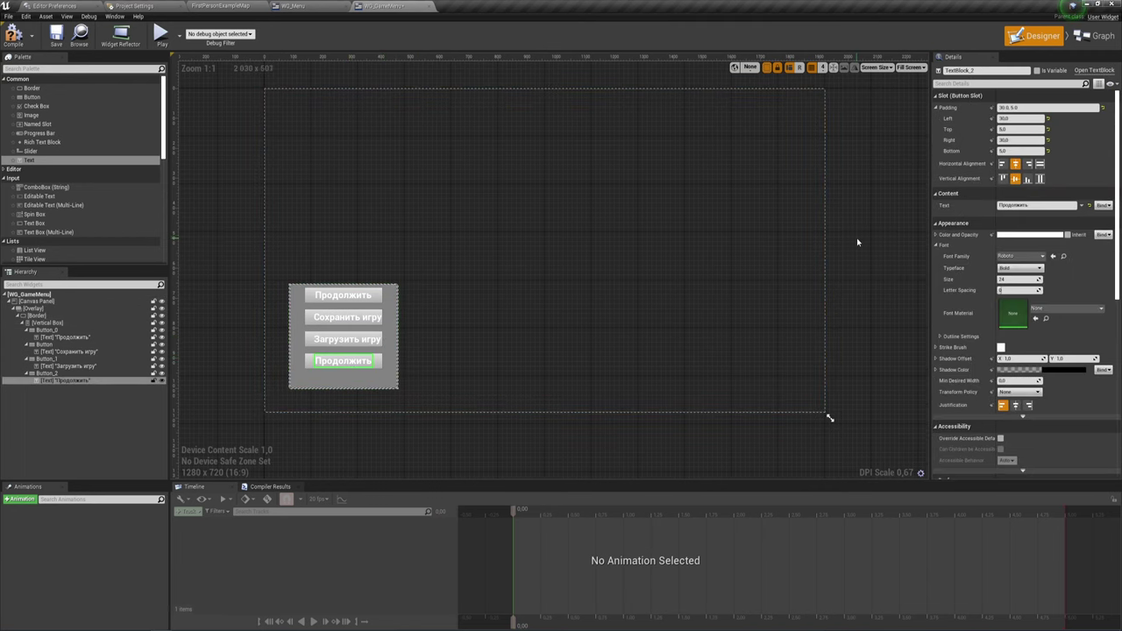
double_click(1037, 206)
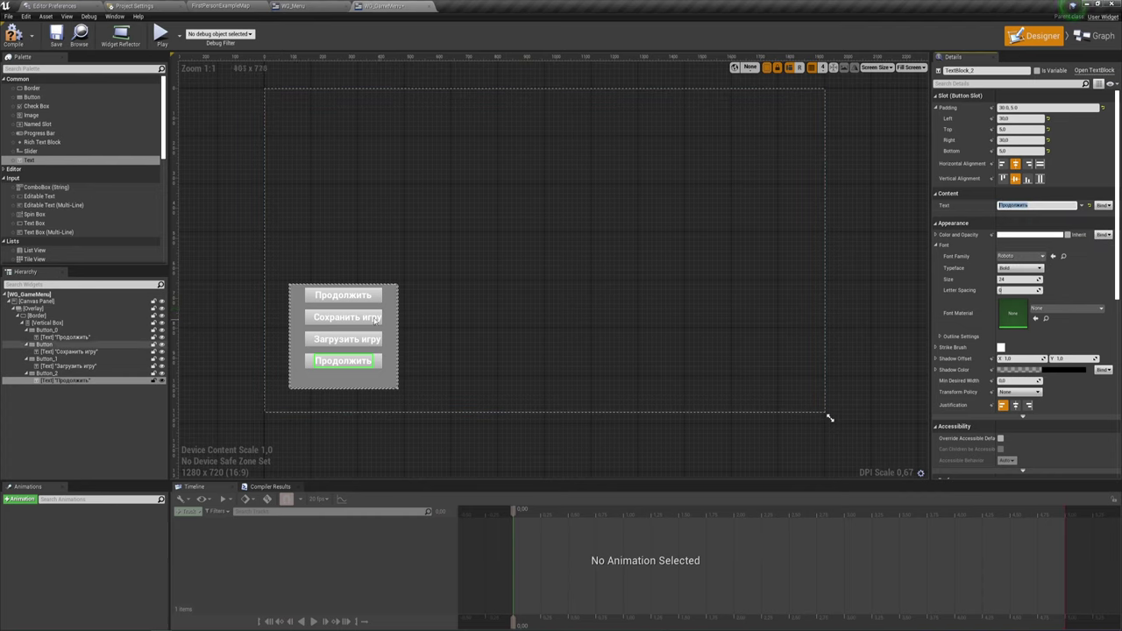
left_click(33, 308)
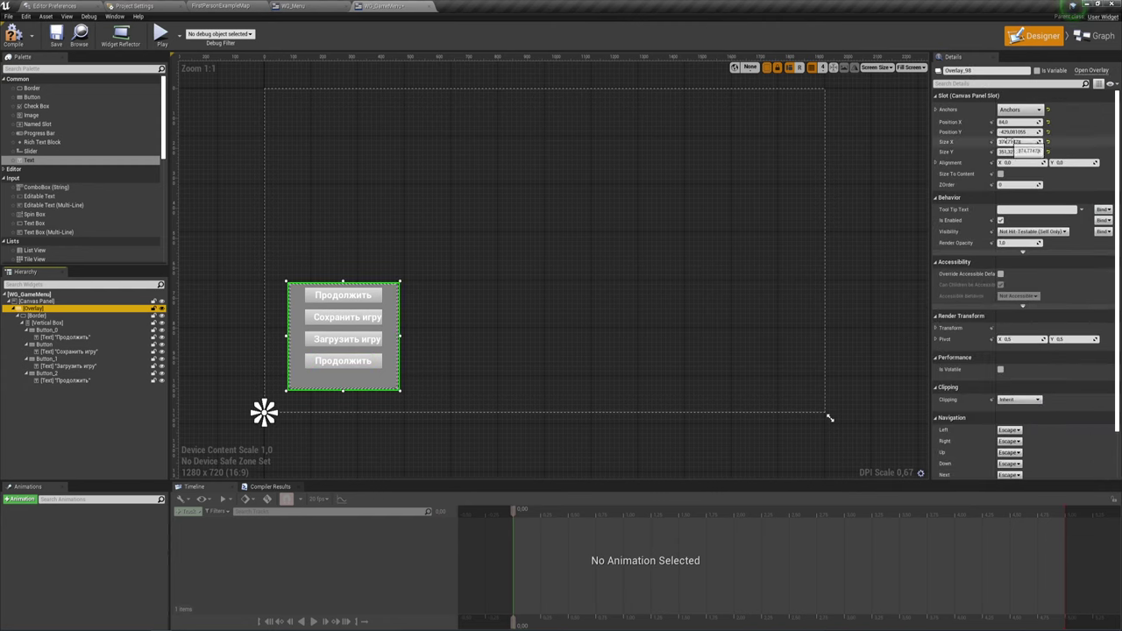
left_click(1015, 141)
left_click(1018, 152)
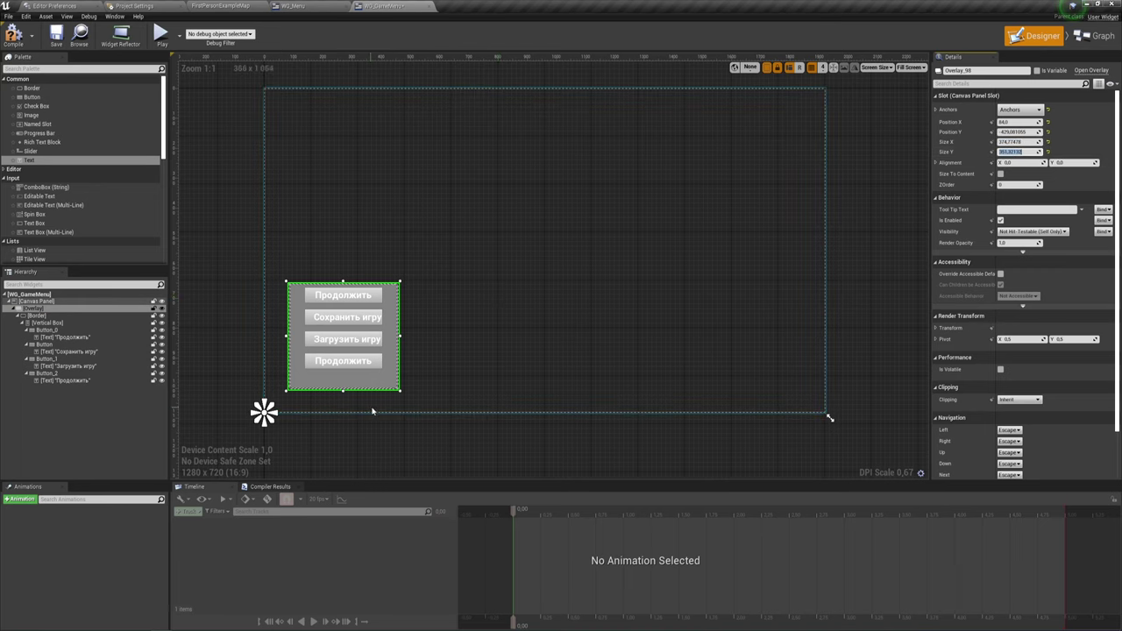
Relabel the fourth button as Выйти в меню
left_click(353, 364)
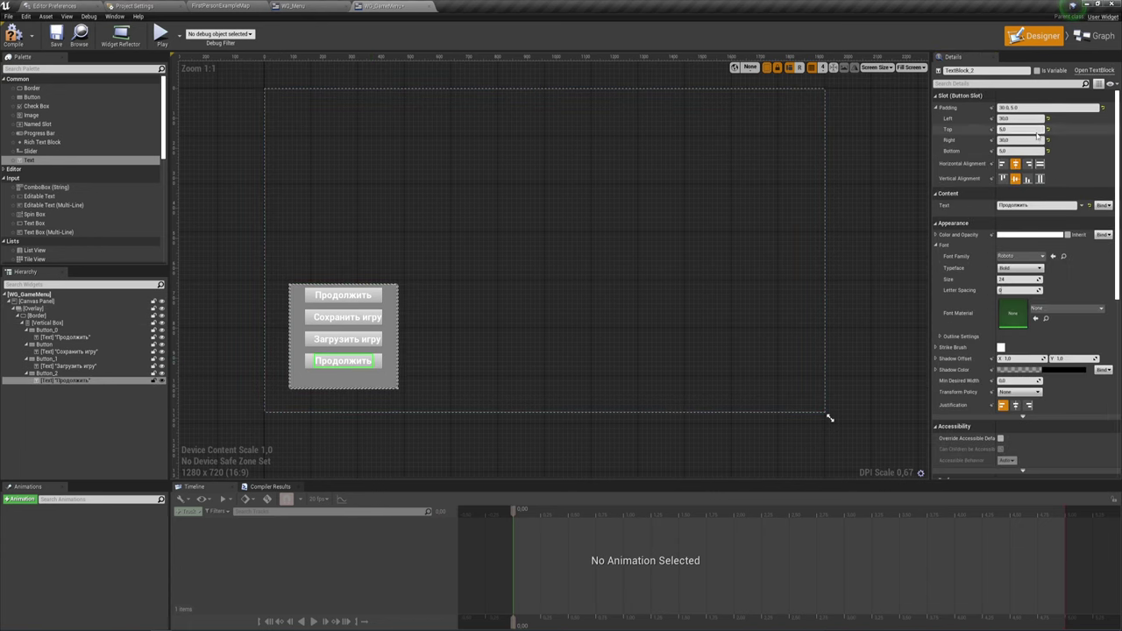
left_click(1035, 205)
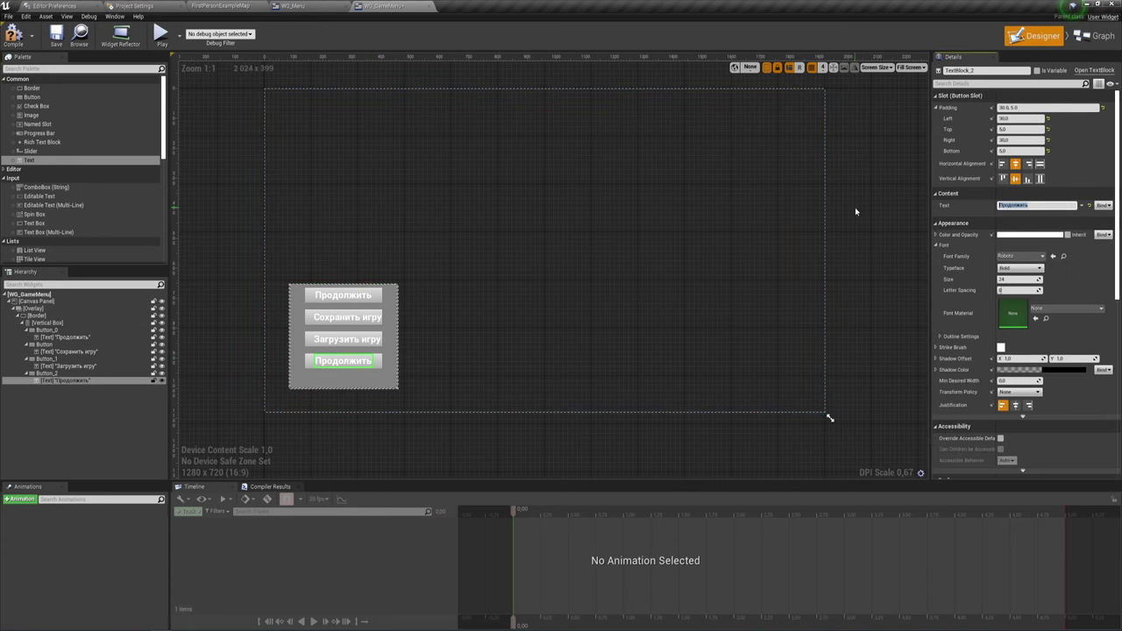
type("Вых")
type("од")
type(" в меню")
left_click(497, 308)
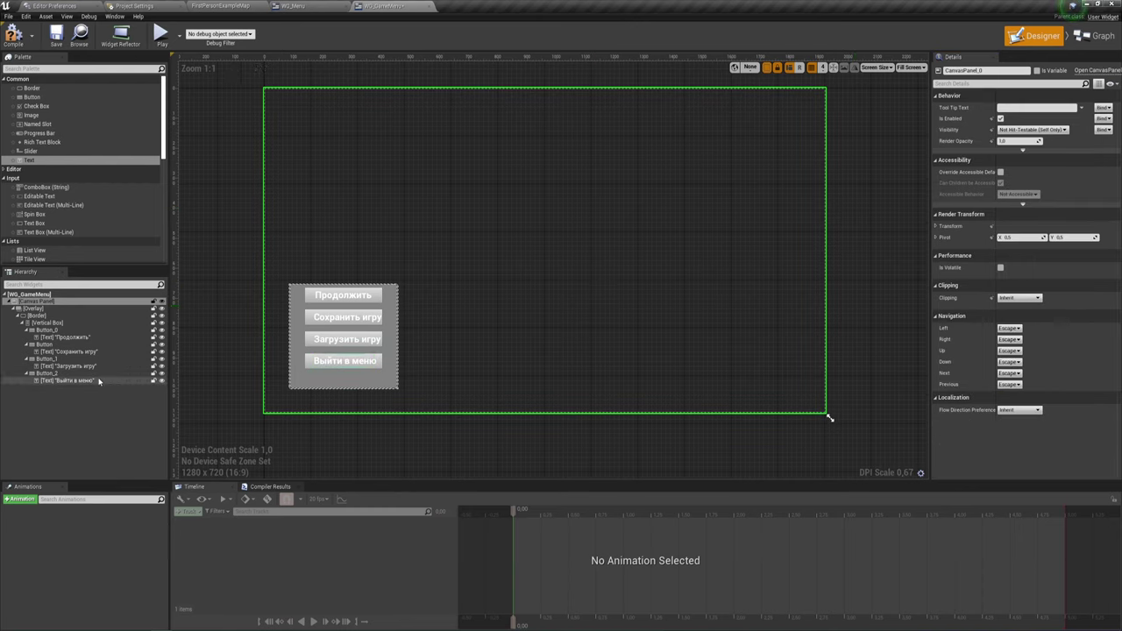
Duplicate the Выйти в меню button and edit the copy's label to Выйти из игры
left_click(45, 374)
right_click(48, 374)
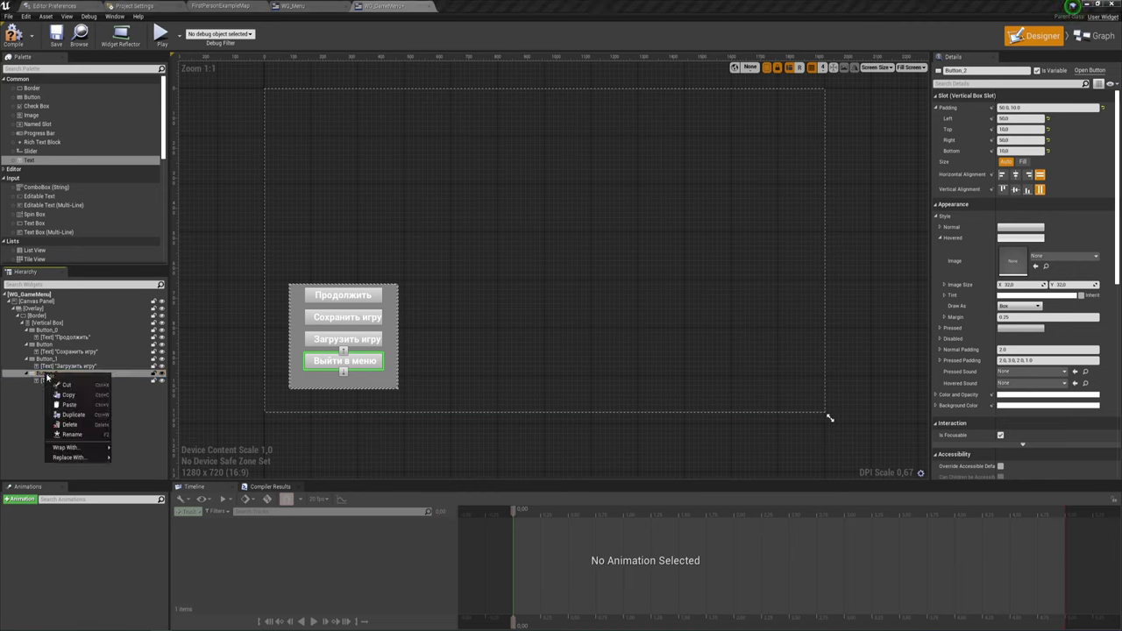
left_click(70, 415)
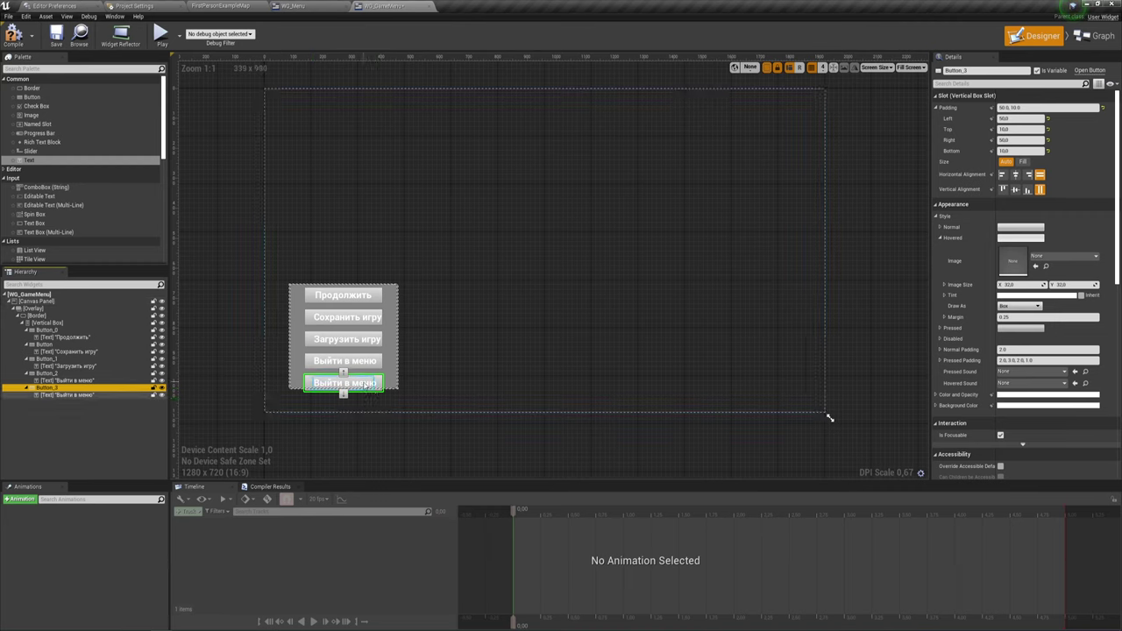
left_click(373, 384)
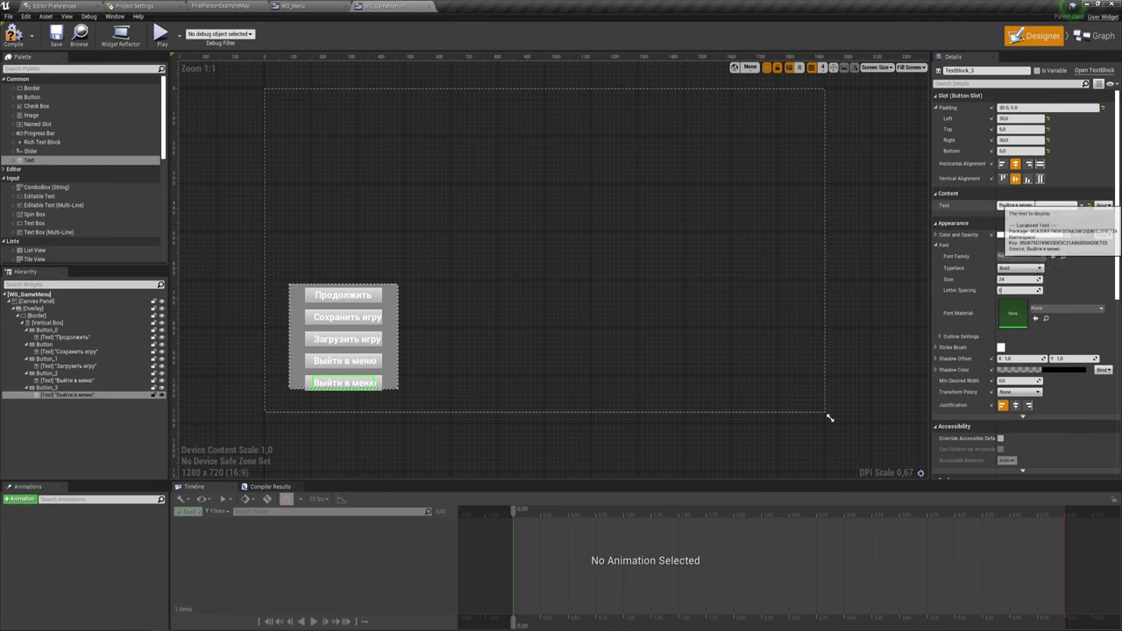
left_click(1059, 206)
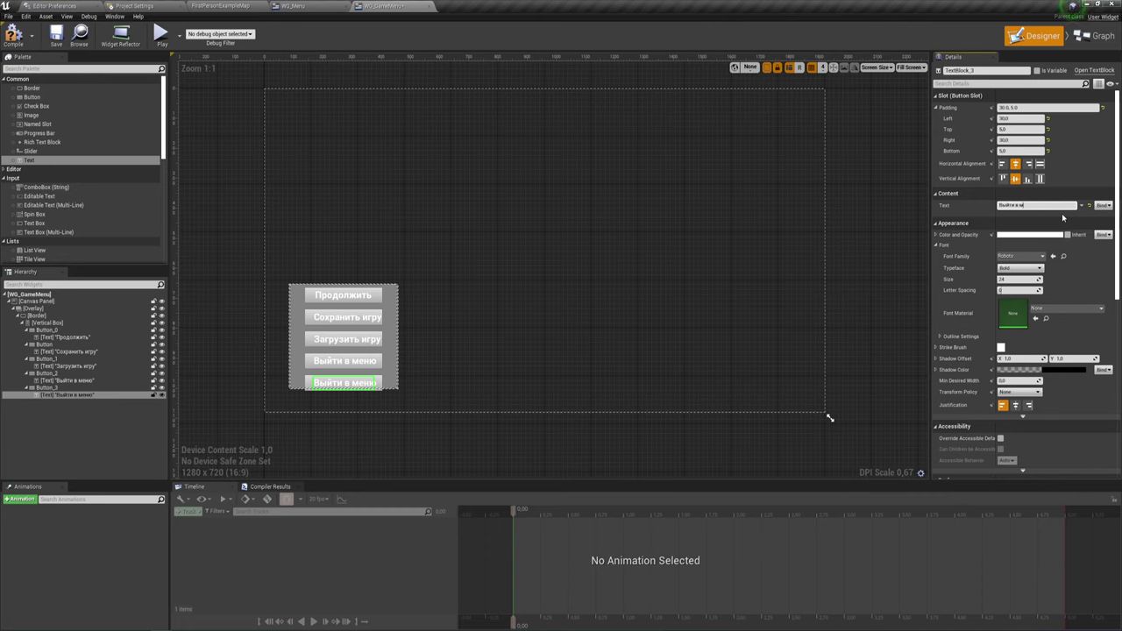
key("BackSpace")
key("BackSpace")
Select the menu Overlay and drag its corner to enlarge the box up and right
left_click(485, 258)
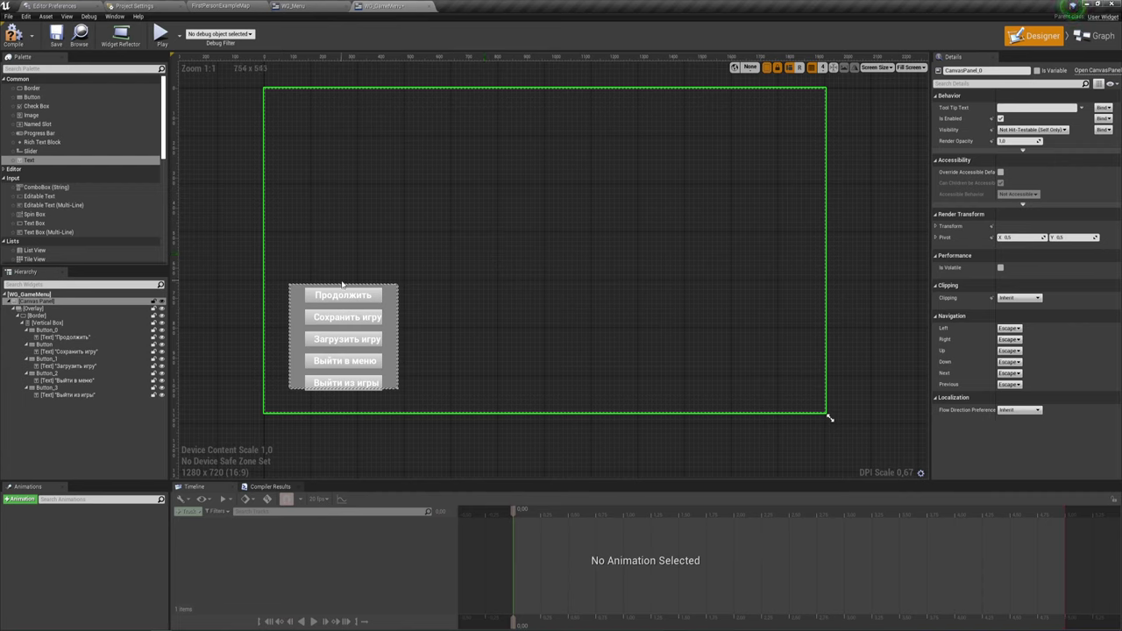
left_click(18, 323)
left_click(37, 312)
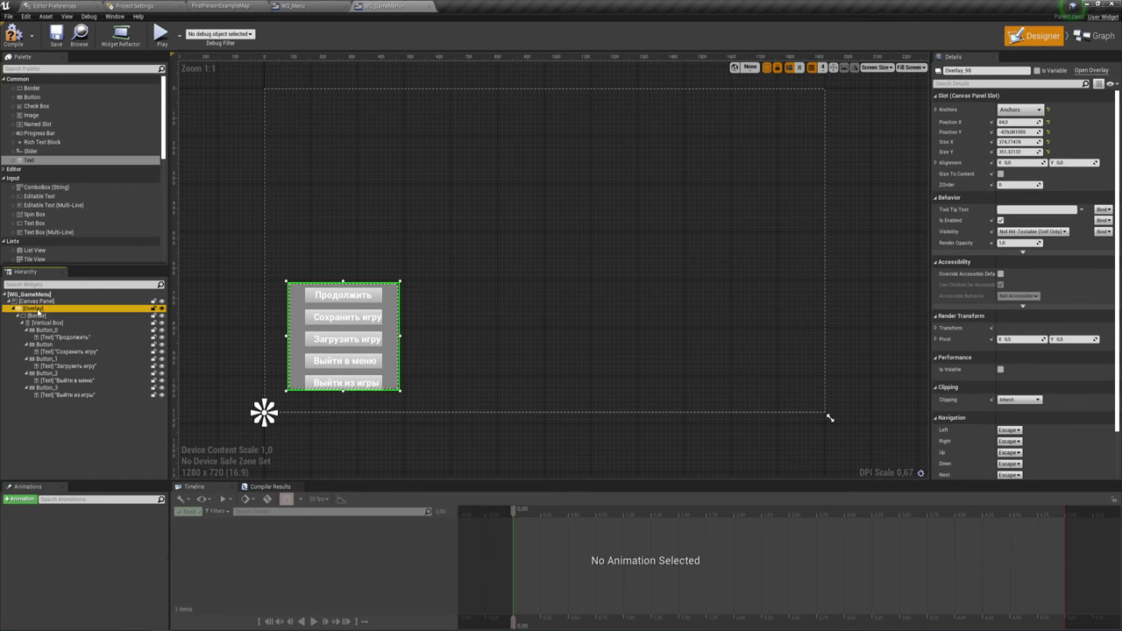
left_click(39, 317)
left_click(40, 310)
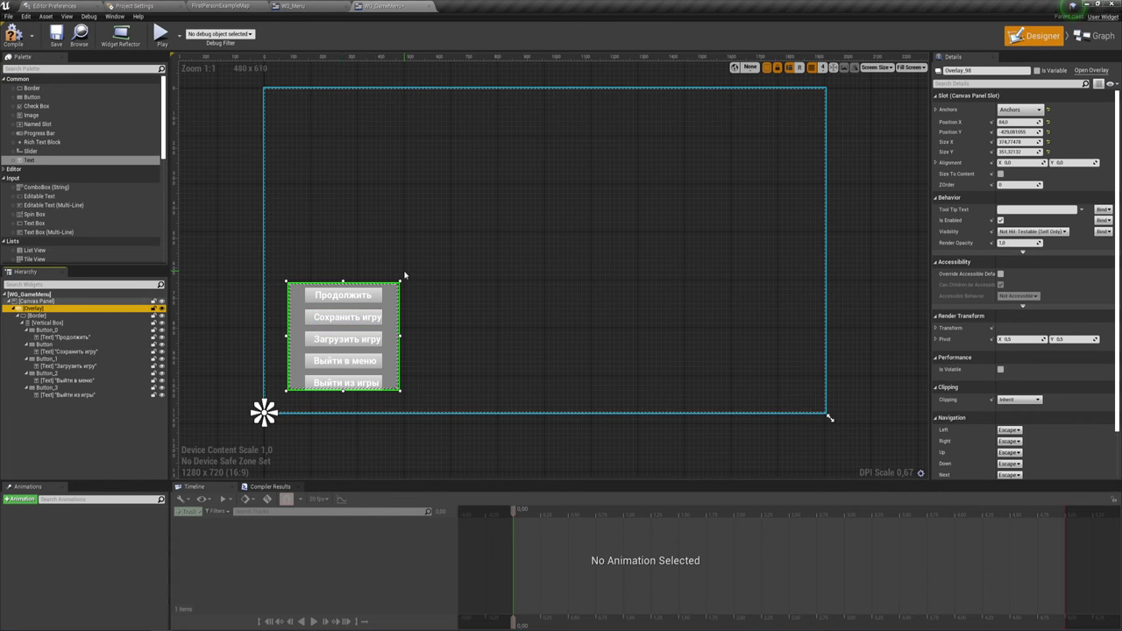
left_click_drag(402, 280, 416, 268)
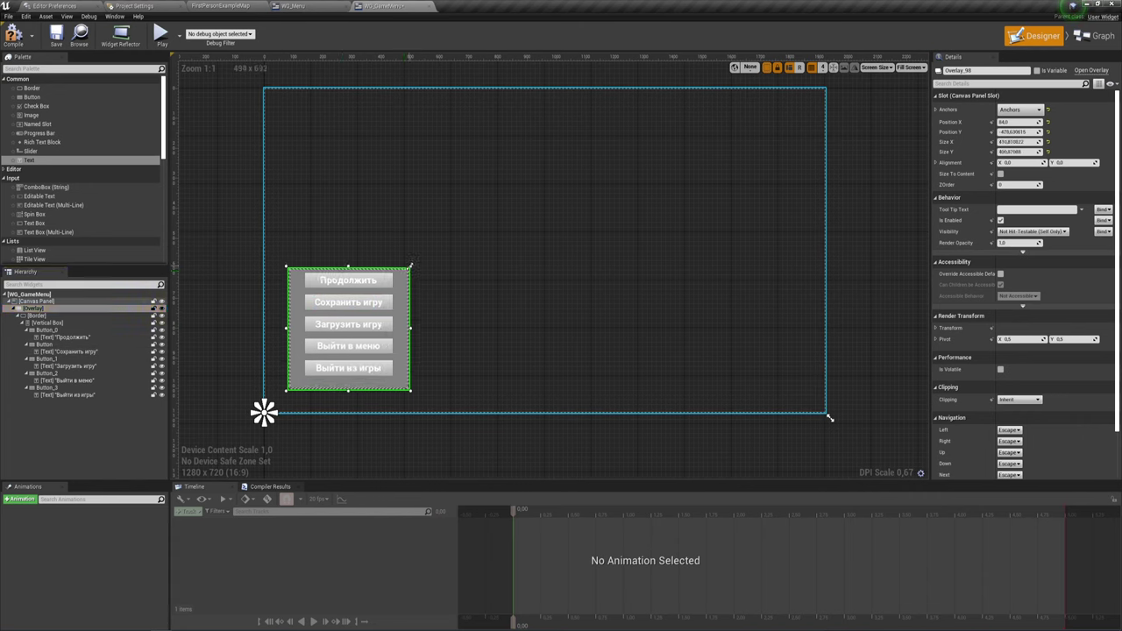
left_click_drag(416, 268, 417, 263)
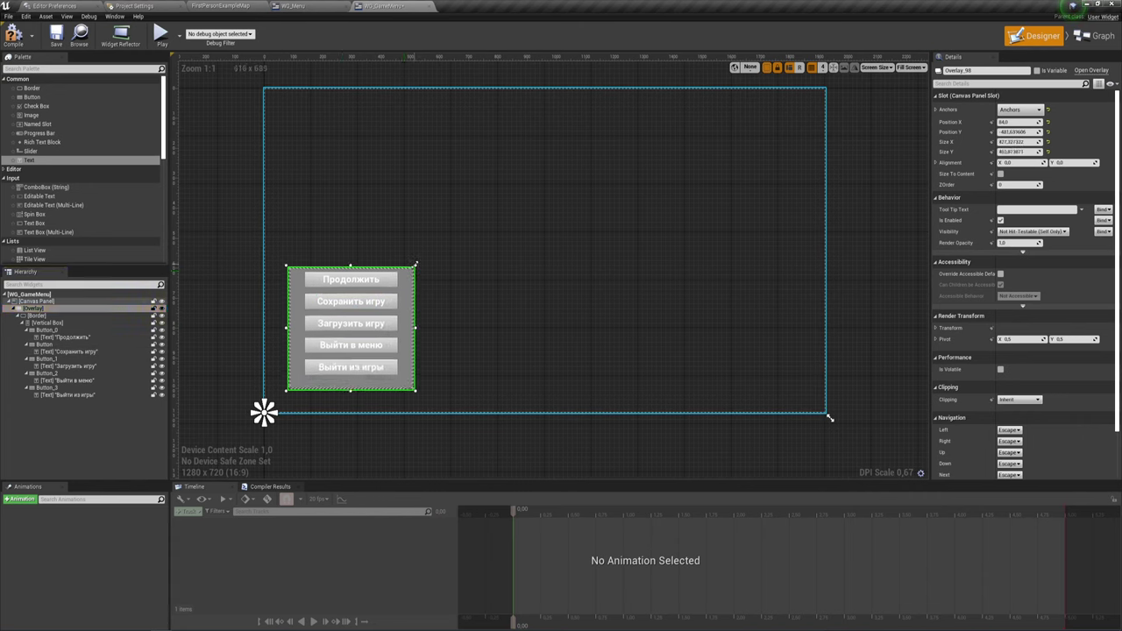
Select the Vertical Box and the Выйти из игры text, nudging the menu box edge
left_click(481, 319)
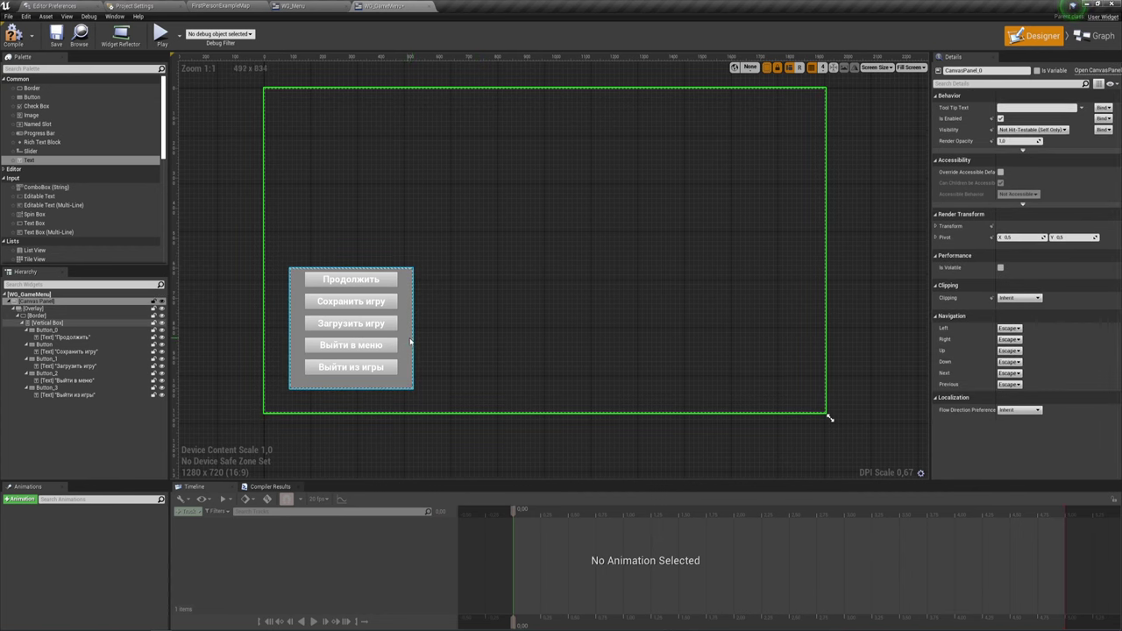
left_click(413, 340)
left_click(468, 324)
left_click(332, 374)
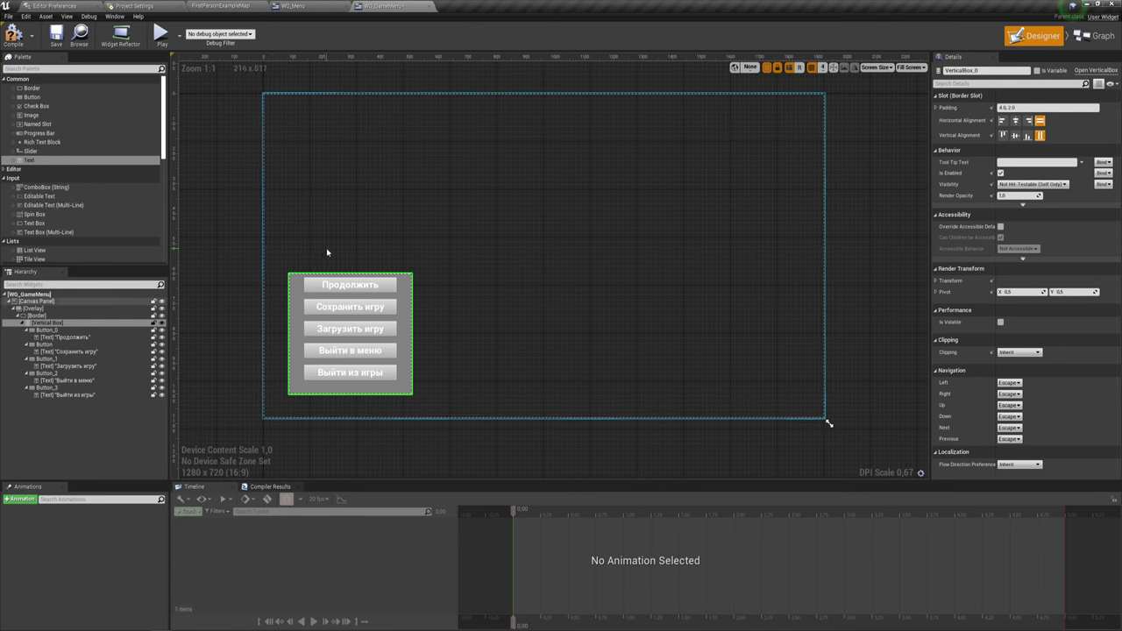
left_click_drag(351, 284, 359, 289)
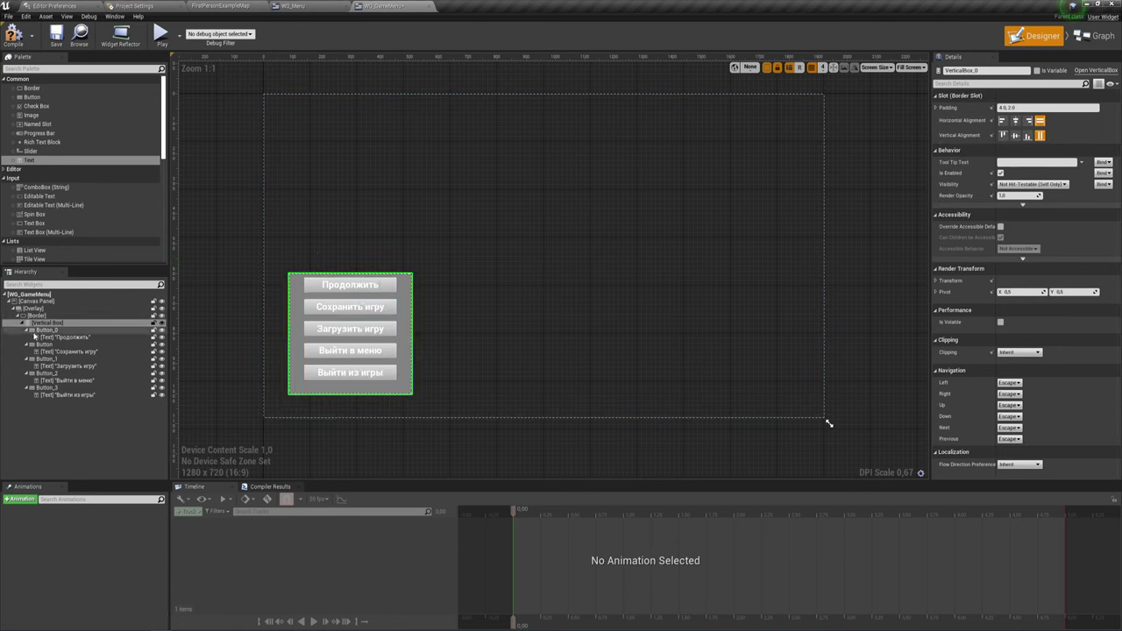
Check the Overlay, Border and Vertical Box in the Hierarchy, then scroll the Palette to Panel
left_click(33, 308)
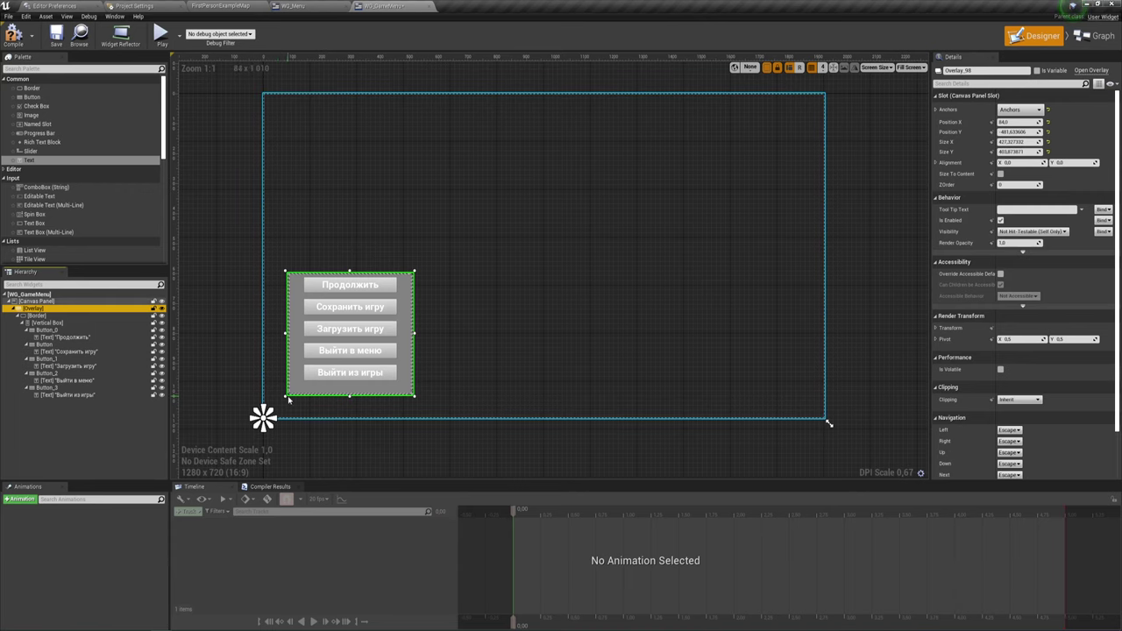
key("shift+Down")
key("Down")
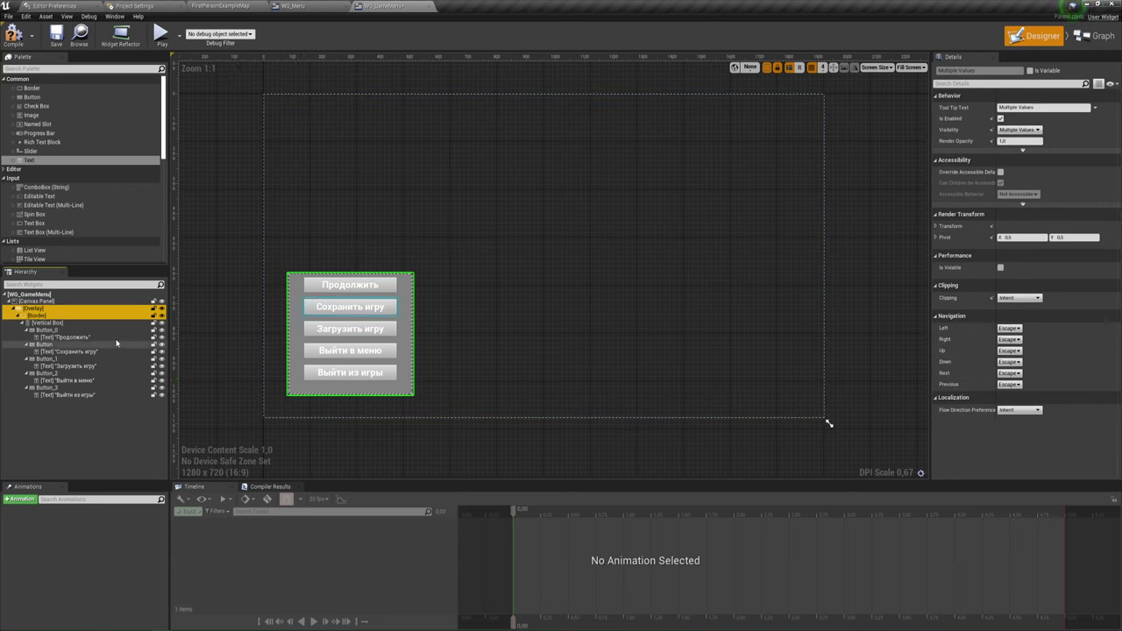
left_click(42, 324)
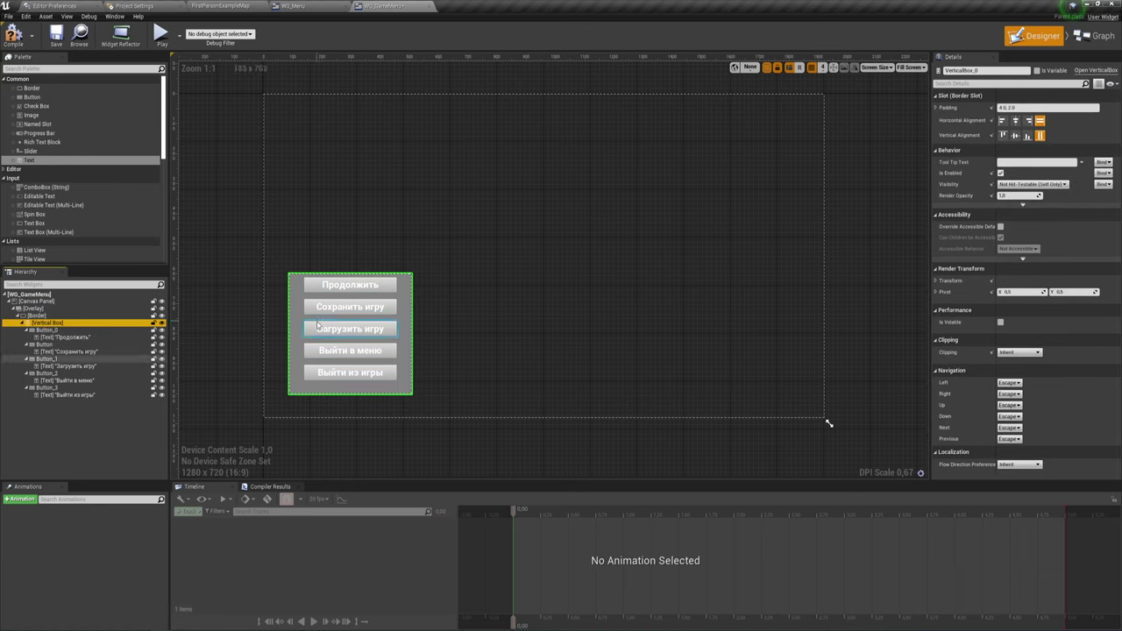
left_click(29, 159)
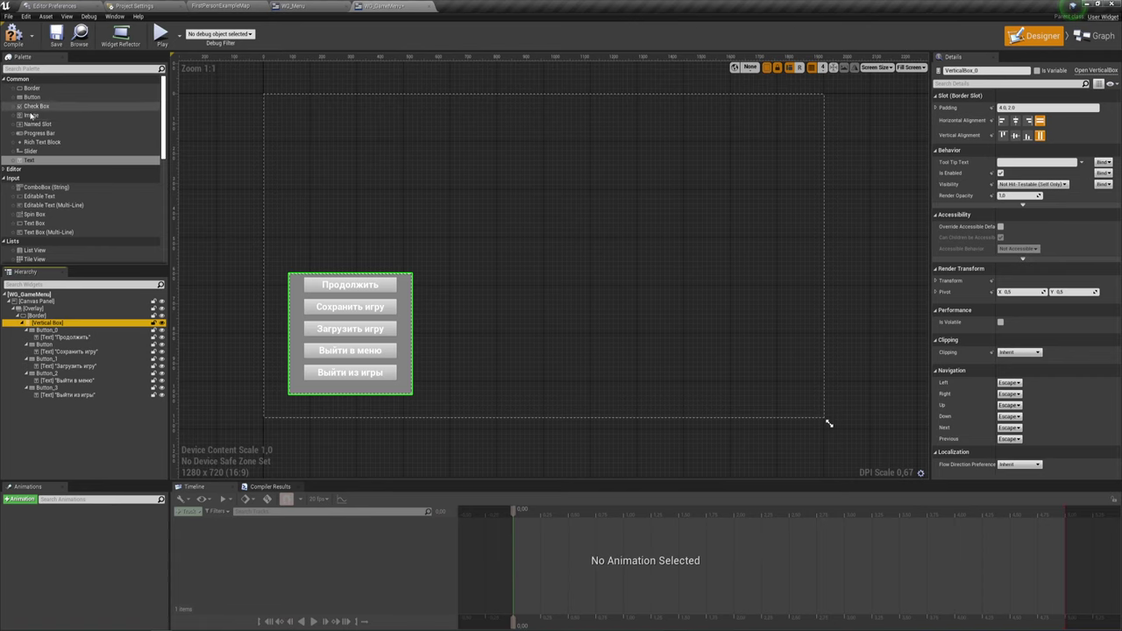
scroll(41, 185, "down", 3)
scroll(42, 185, "down", 3)
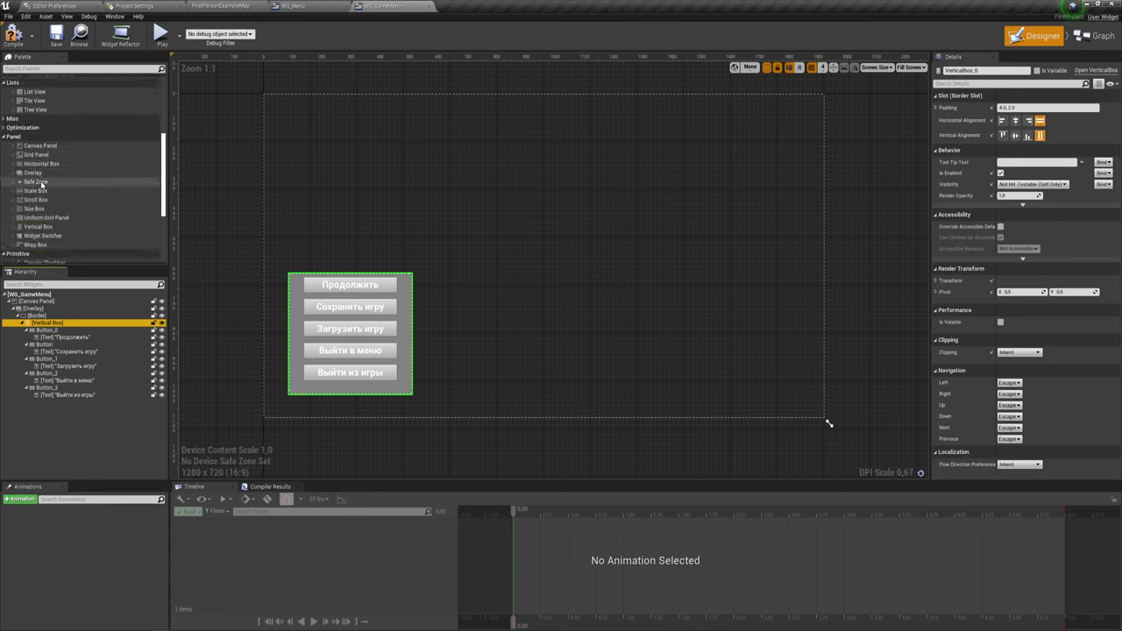
Add a Canvas Panel to the canvas, anchored to stretch down the left side at Position X 0
mouse_move(39, 145)
left_mouse_down()
mouse_move(255, 183)
mouse_move(309, 153)
mouse_move(302, 124)
left_mouse_up()
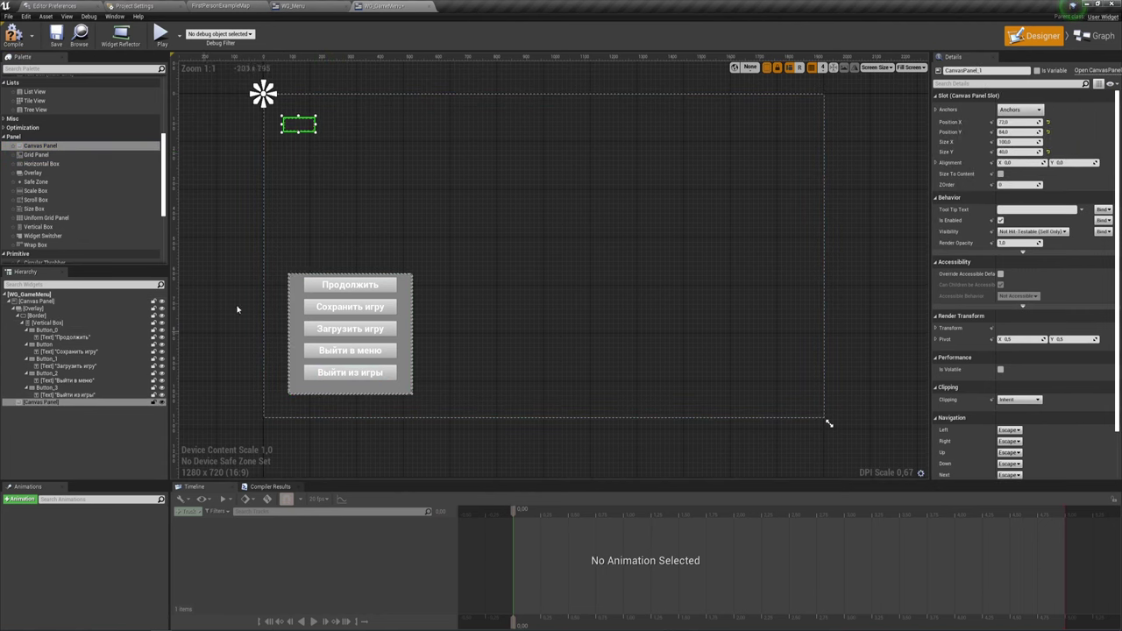
left_click(1020, 110)
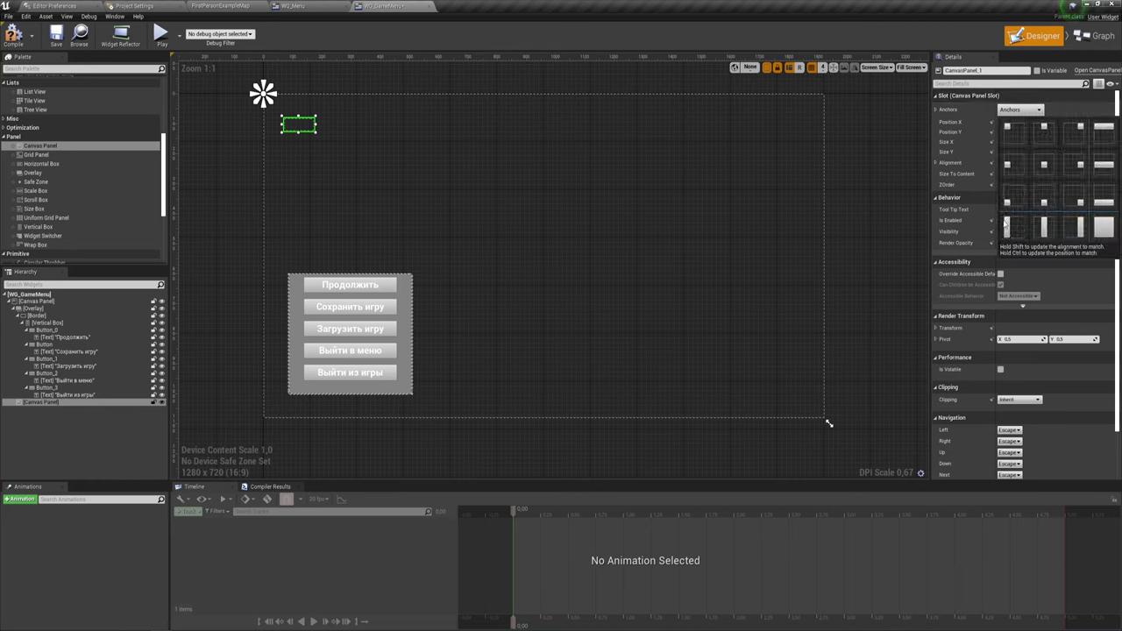
left_click(1007, 226)
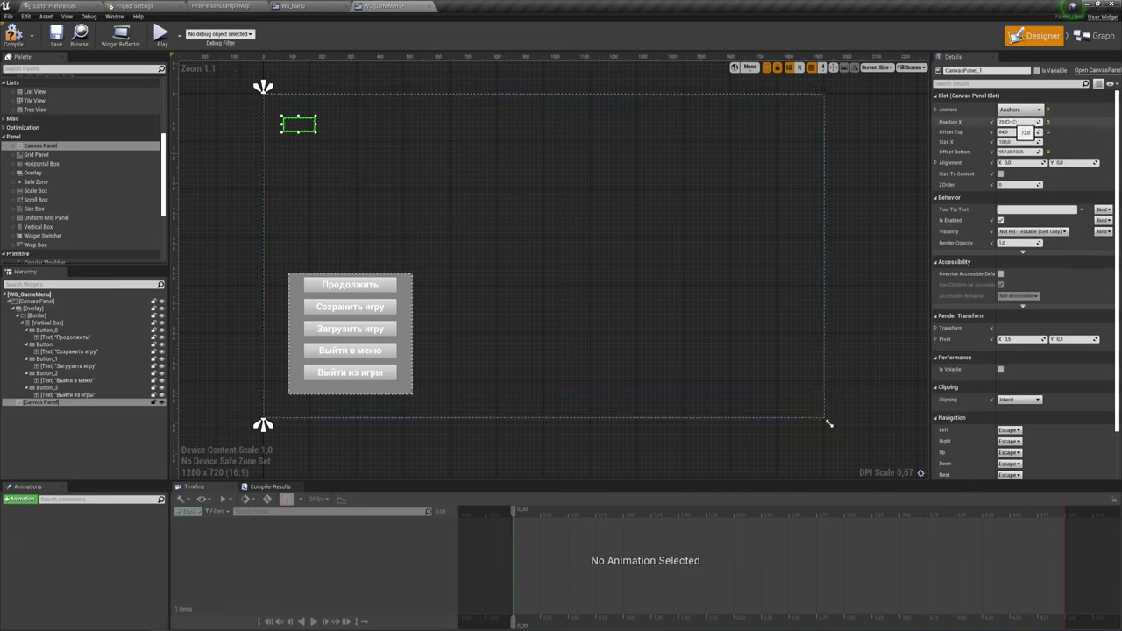
left_click(1010, 123)
type("0")
key("Return")
Set the new panel's top and bottom offsets to 0 and its width to 600
left_click(1013, 132)
type("0")
key("Return")
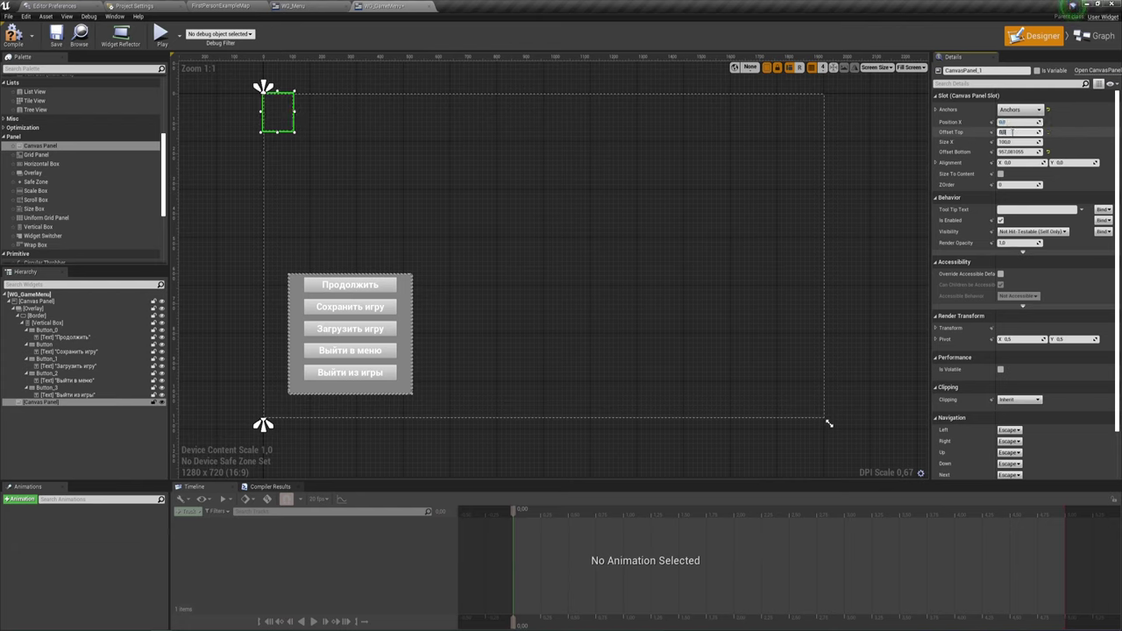
key("Return")
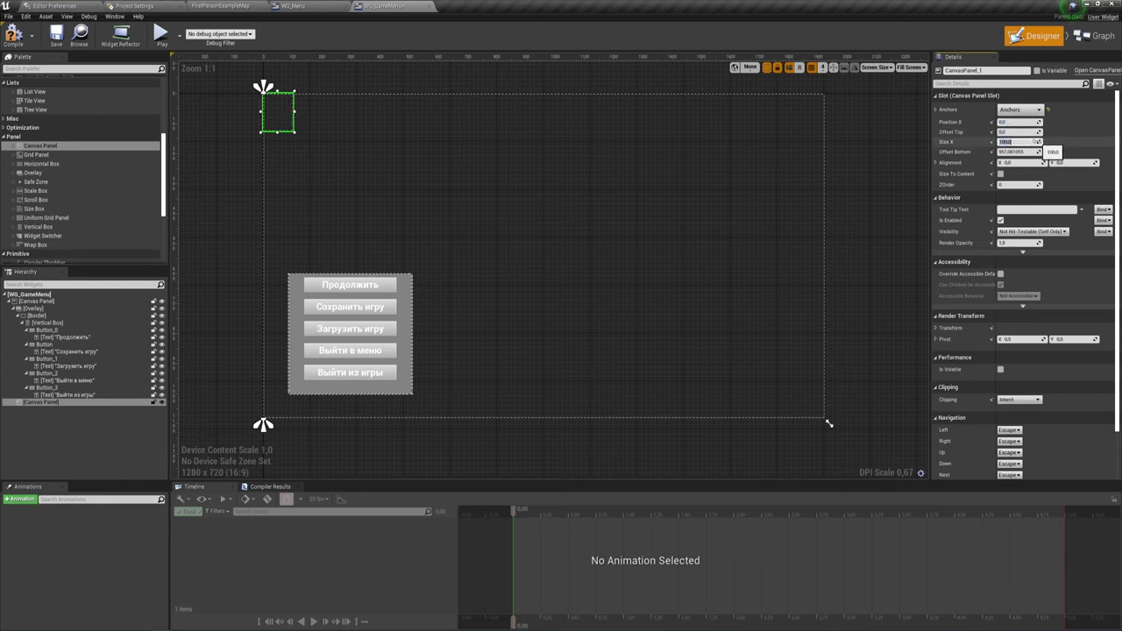
left_click_drag(1038, 141, 1037, 142)
left_click(1015, 152)
type("0")
key("Return")
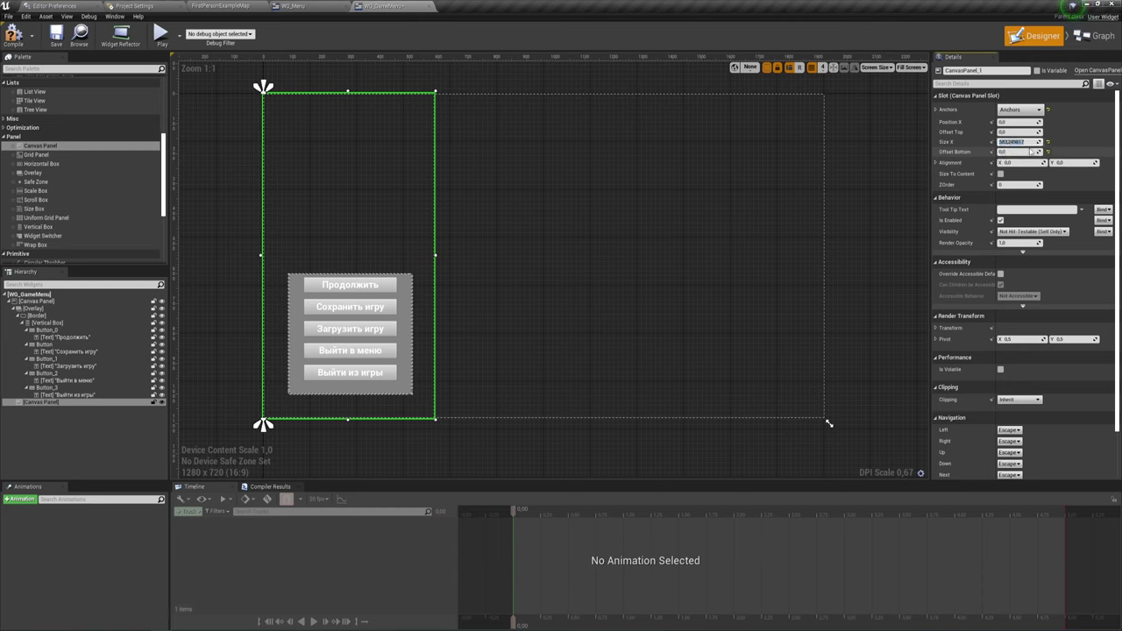
type("0")
key("Return")
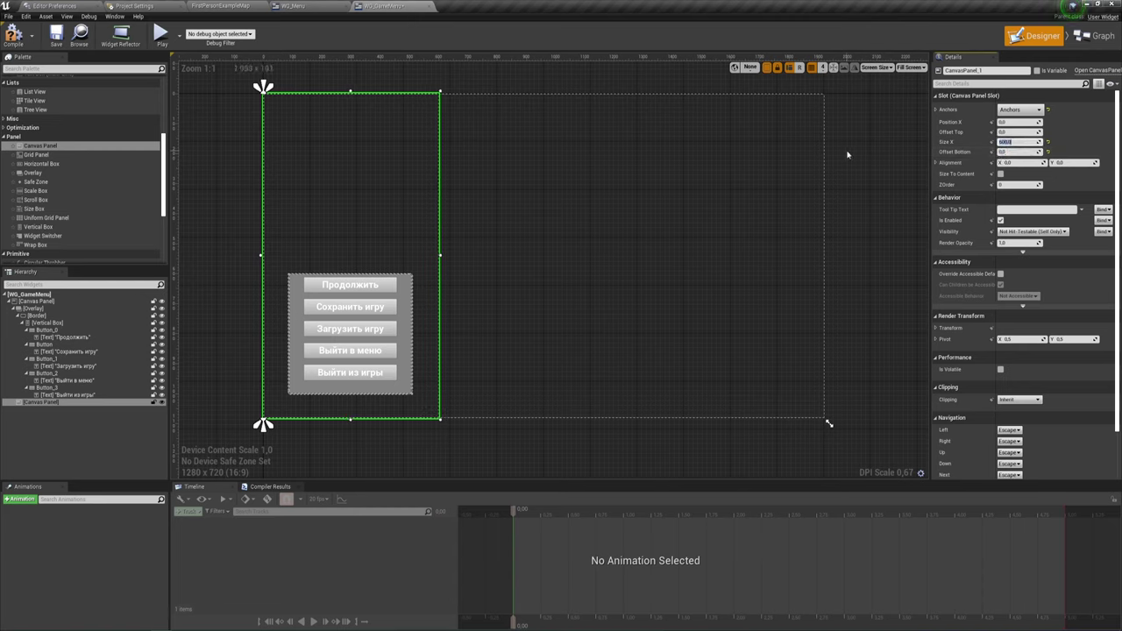
left_click(494, 256)
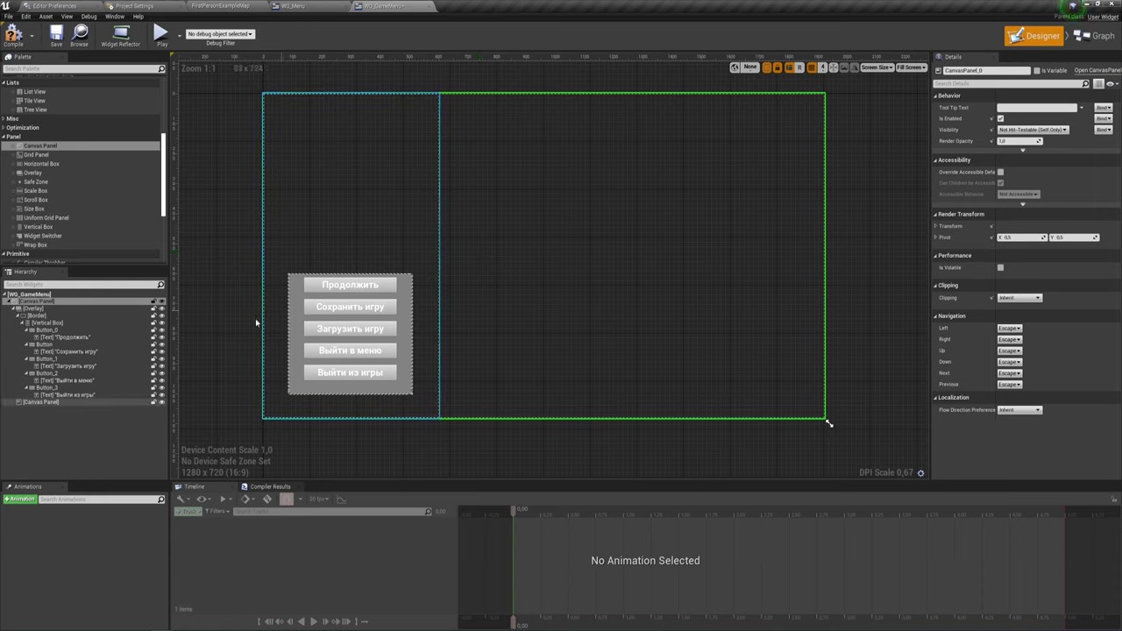
Move the menu Overlay into the new Canvas Panel, anchor it stretched along the bottom, and compile
left_click_drag(33, 308, 42, 405)
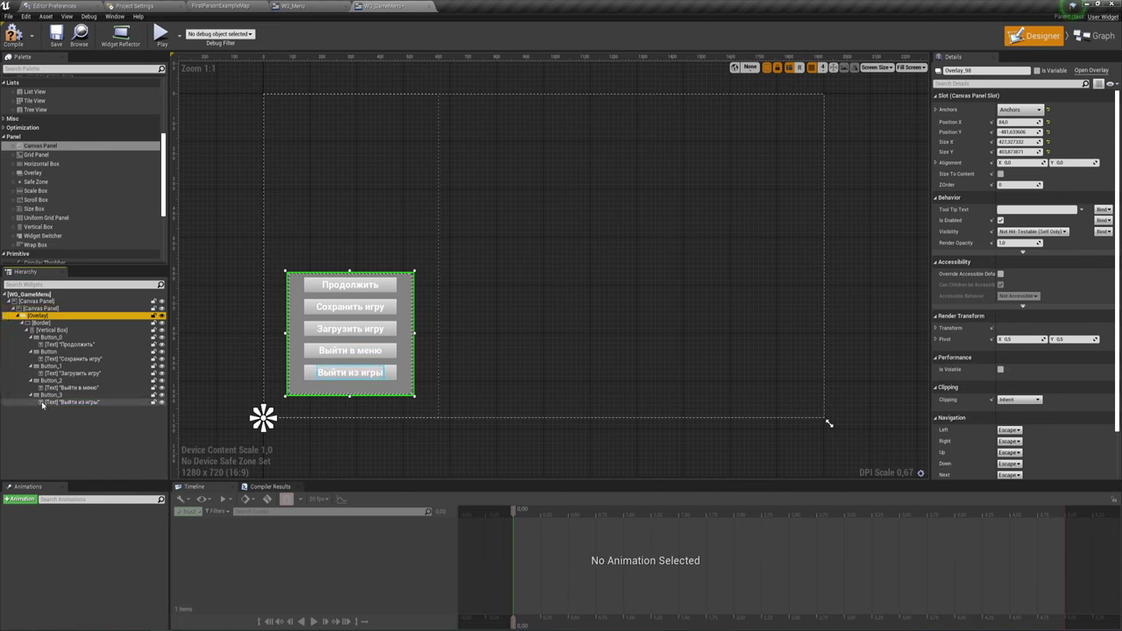
left_click(42, 312)
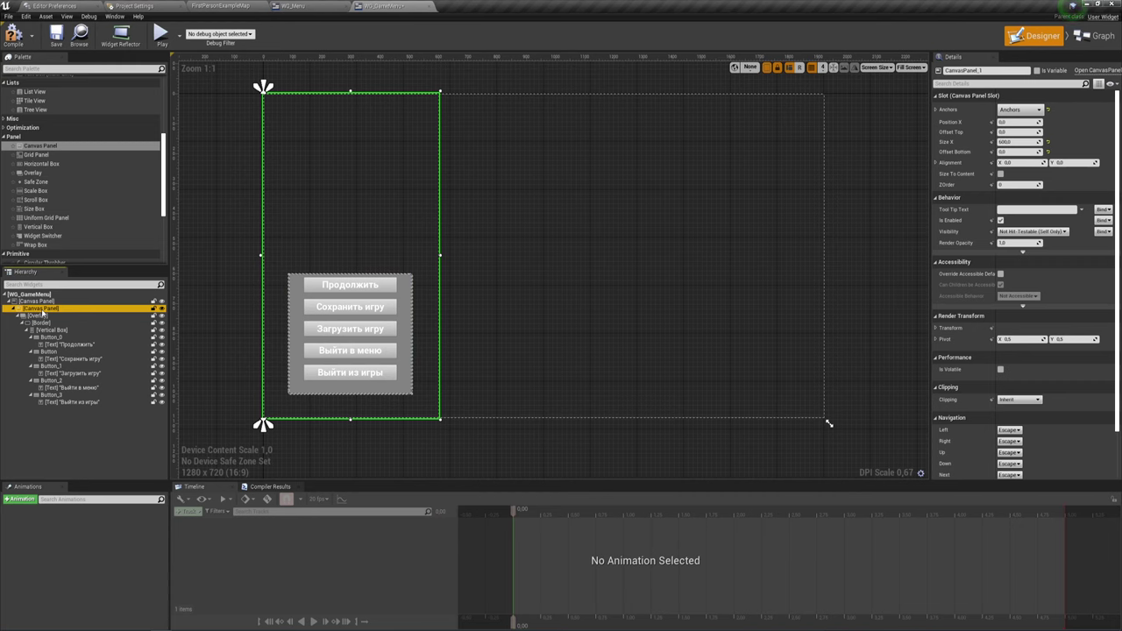
left_click(38, 315)
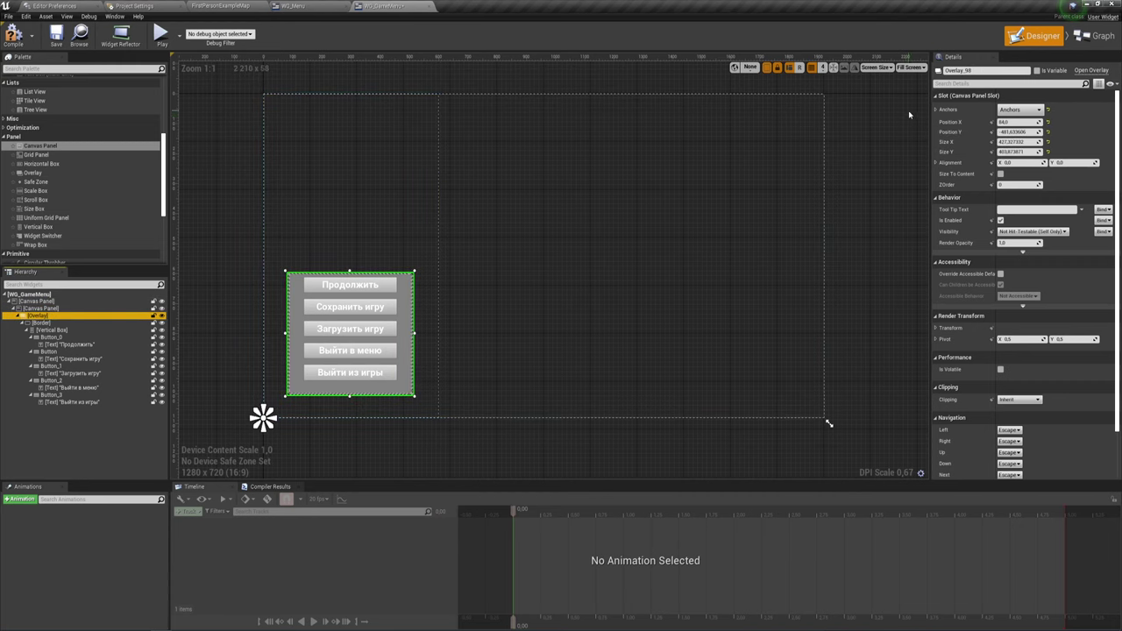
left_click(1020, 109)
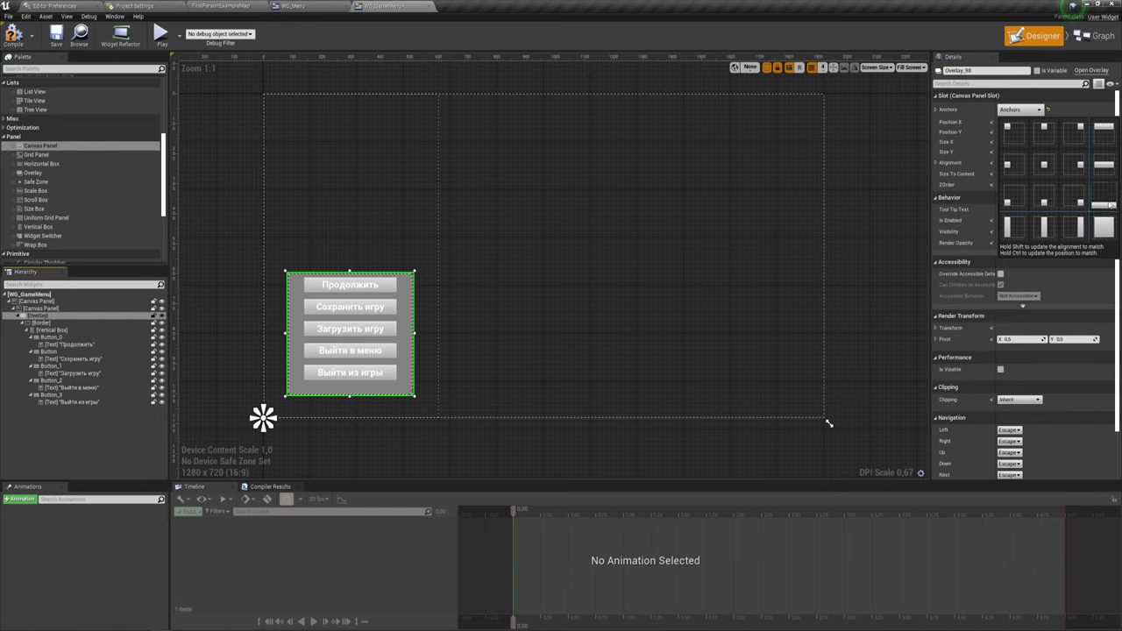
left_click(1109, 204)
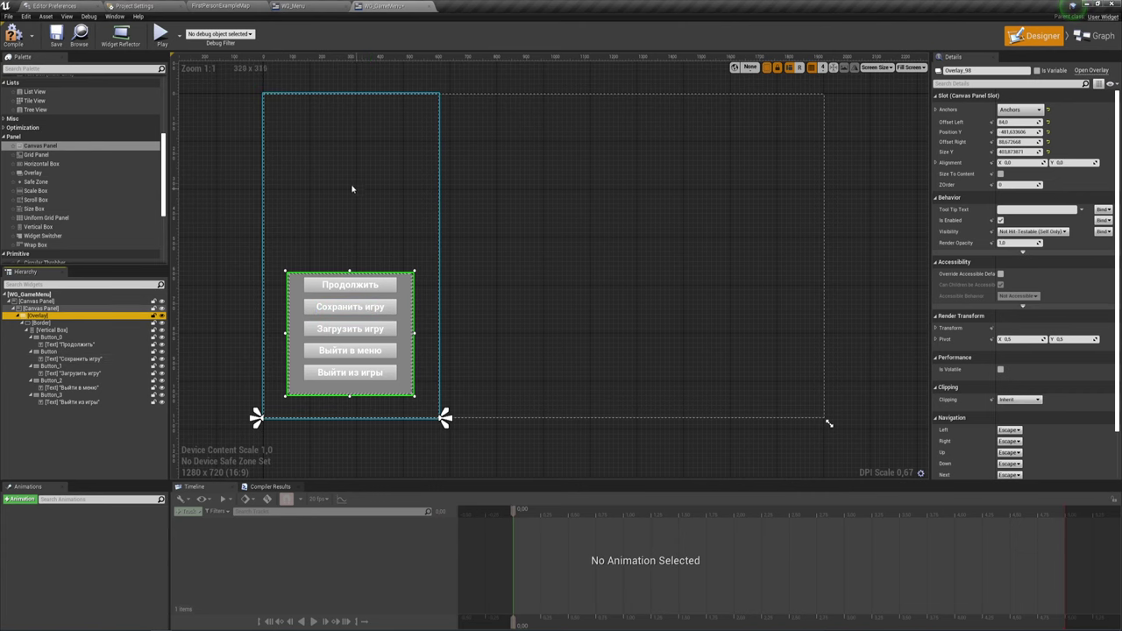
left_click(13, 35)
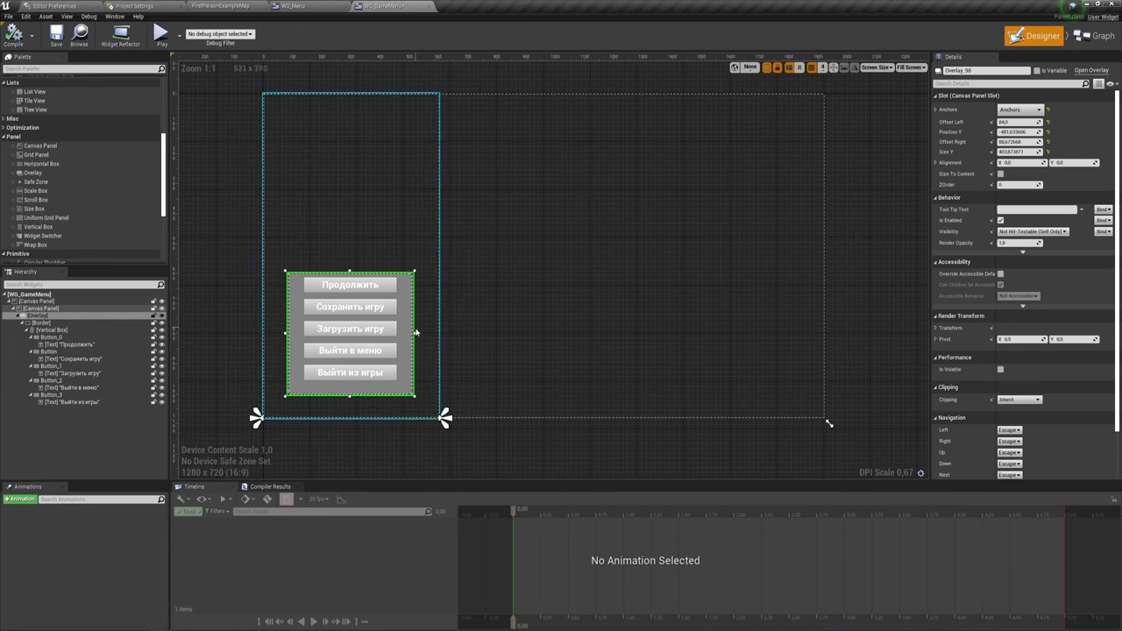
Widen the menu box slightly on both sides, then switch to the FirstPersonExampleMap level
left_click_drag(415, 333, 421, 333)
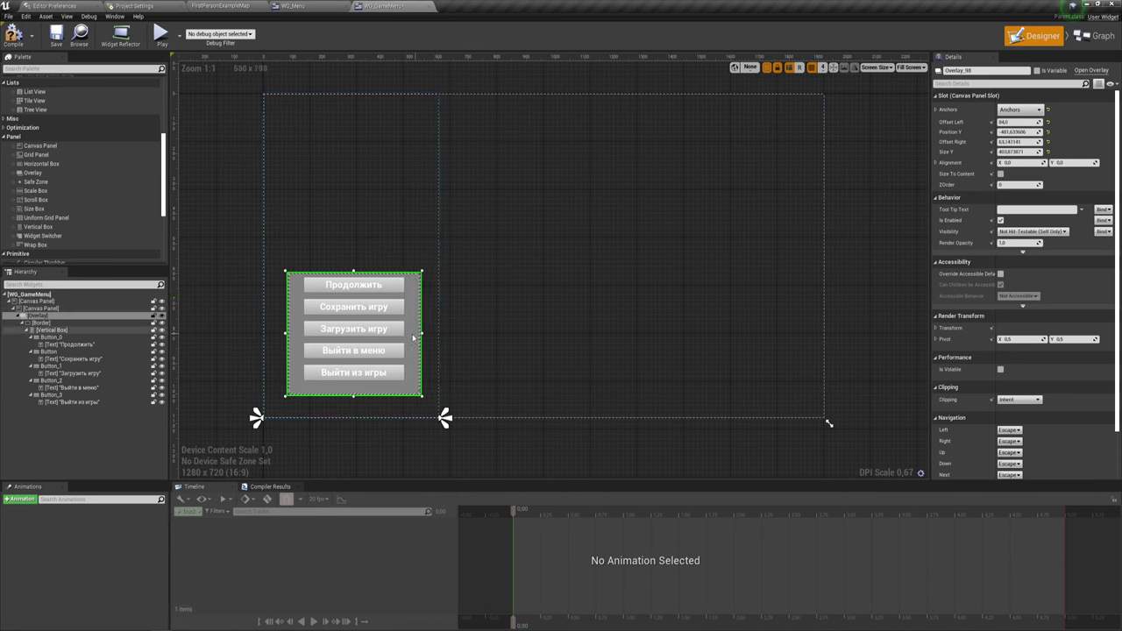
left_click_drag(287, 333, 282, 334)
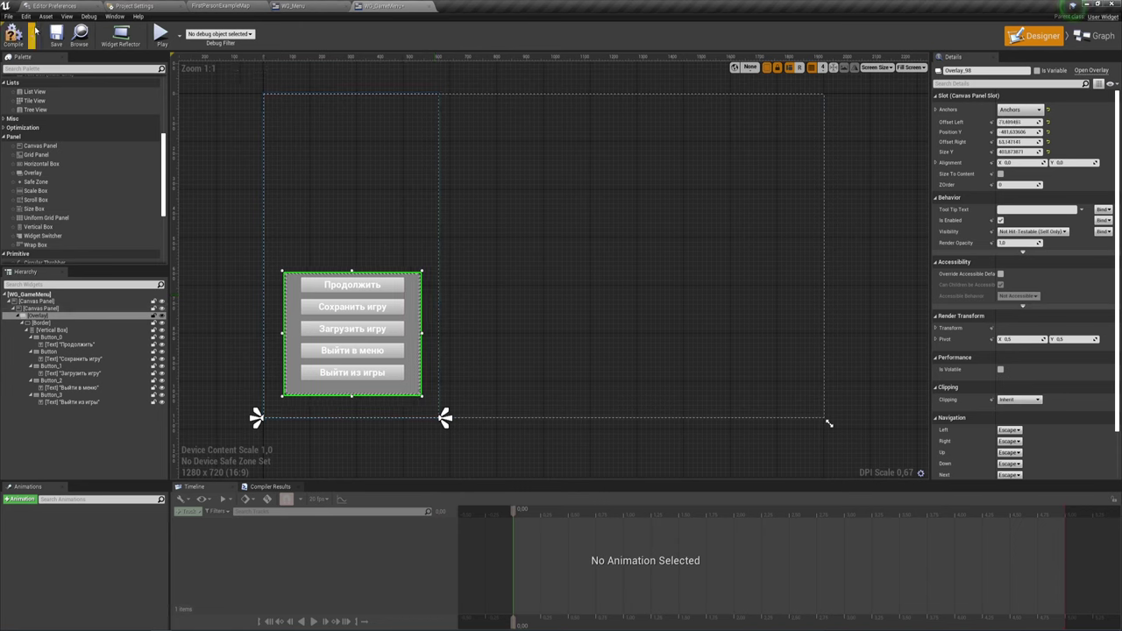
left_click(232, 5)
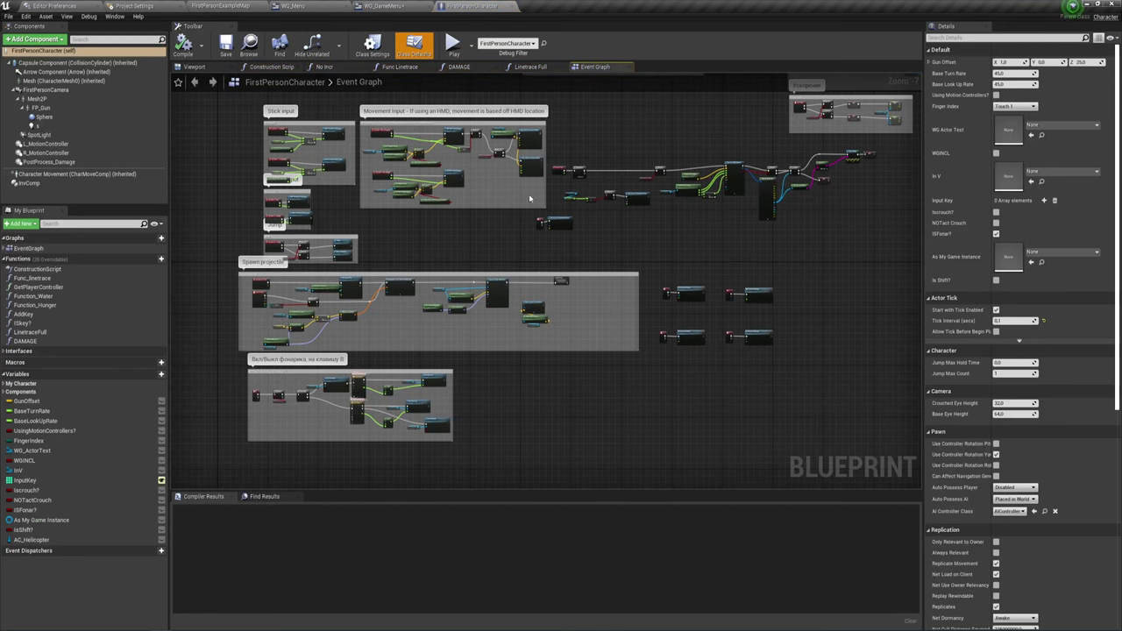
Pan the event graph briefly and return to the FirstPersonExampleMap level
scroll(487, 278, "up", 4)
right_click_drag(539, 279, 453, 346)
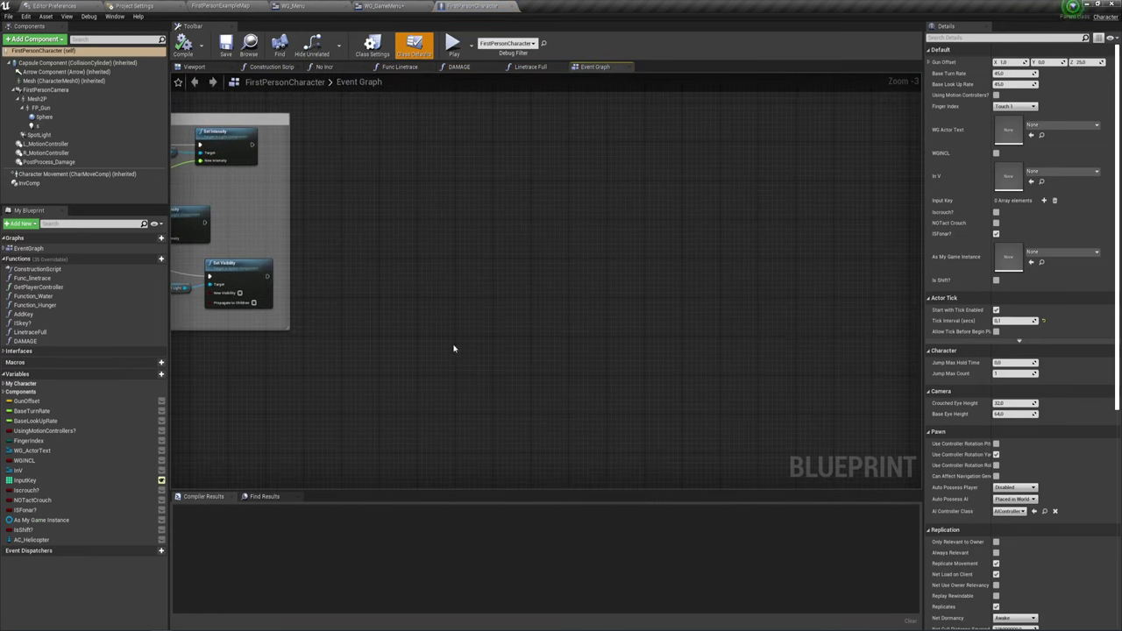
right_click(504, 247)
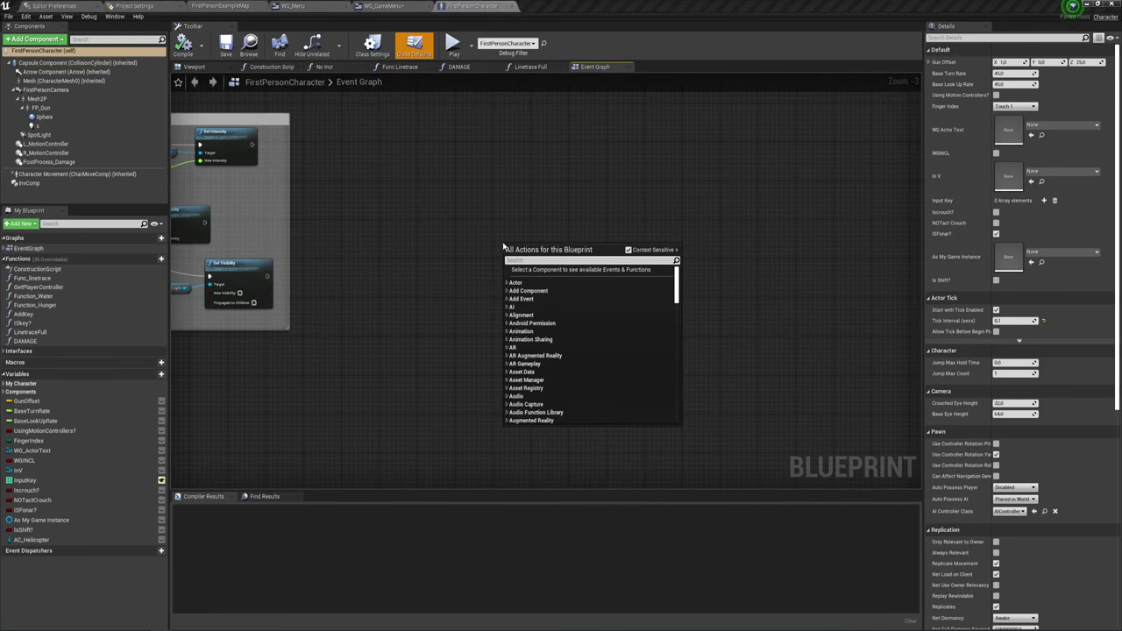
left_click(220, 6)
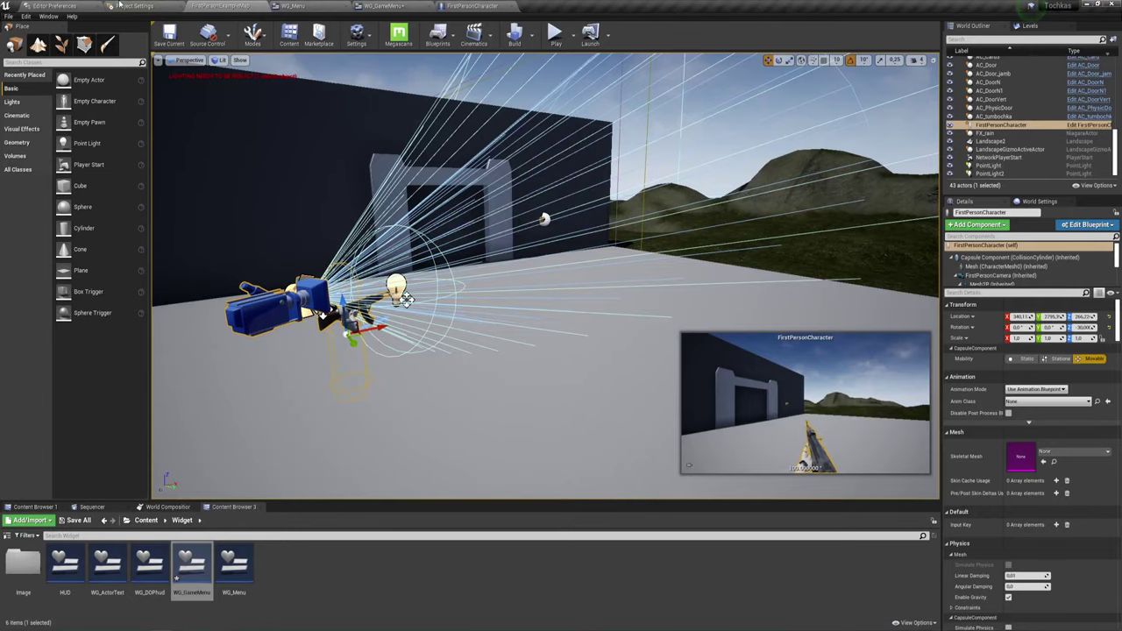
In Project Settings > Input, add a GamePause action mapping bound to Escape and Tab
left_click(119, 6)
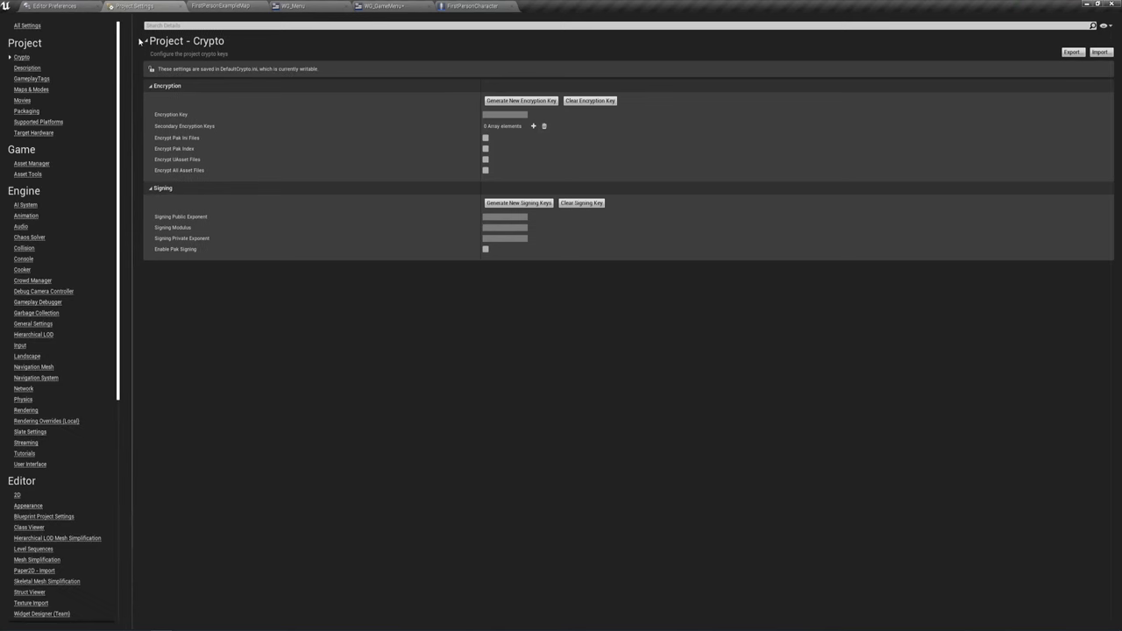
left_click(19, 345)
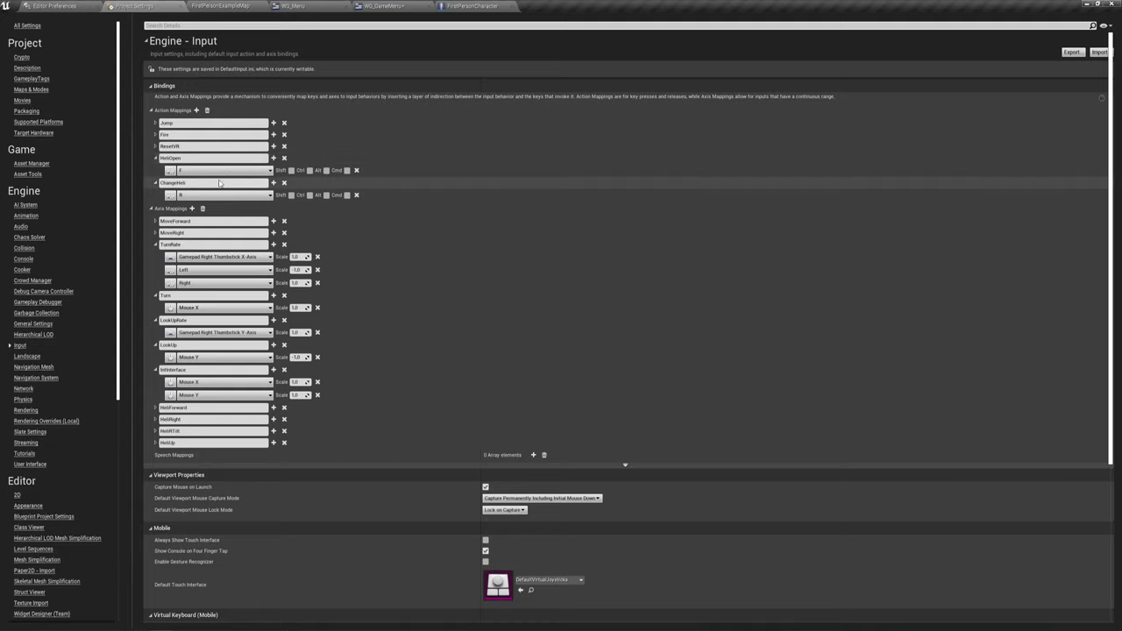
left_click(197, 109)
left_click(201, 208)
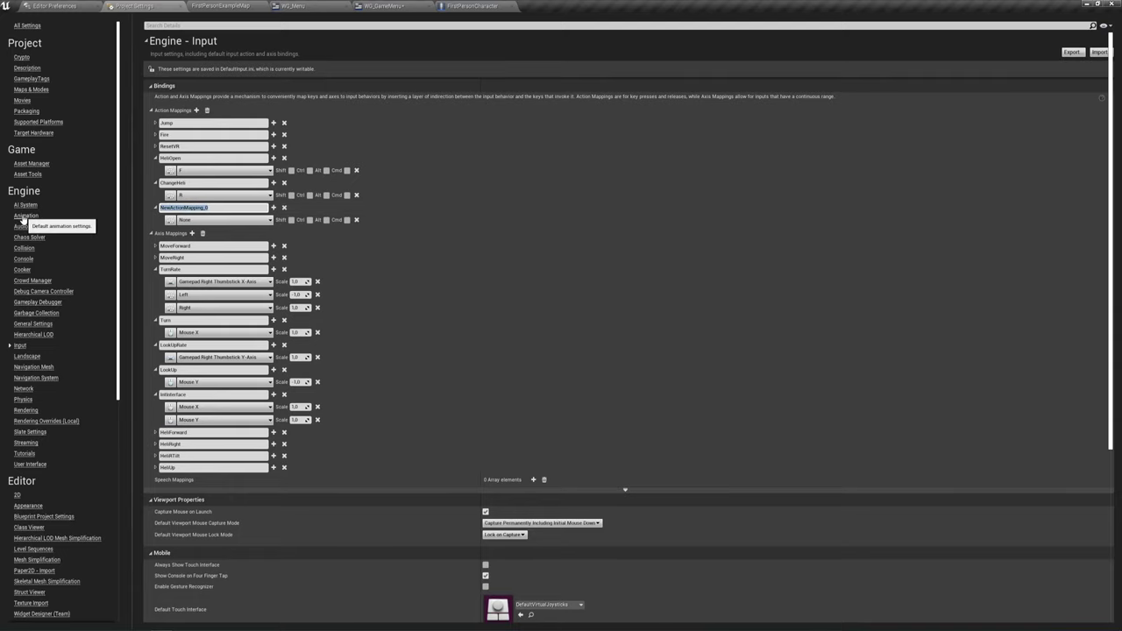
key("BackSpace")
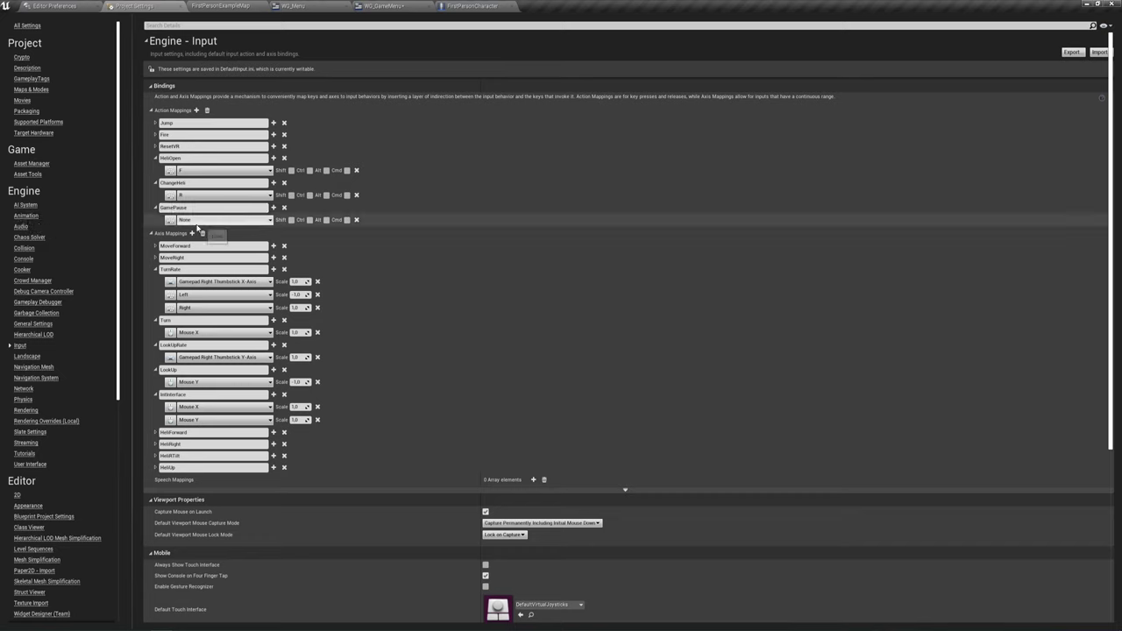
left_click(170, 220)
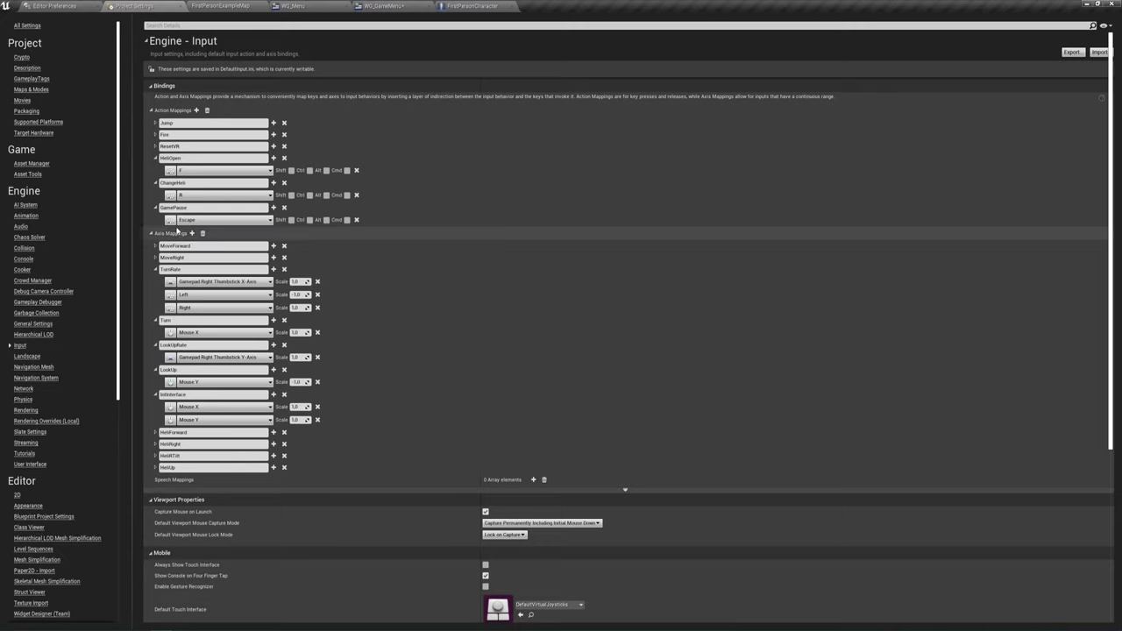
left_click(272, 208)
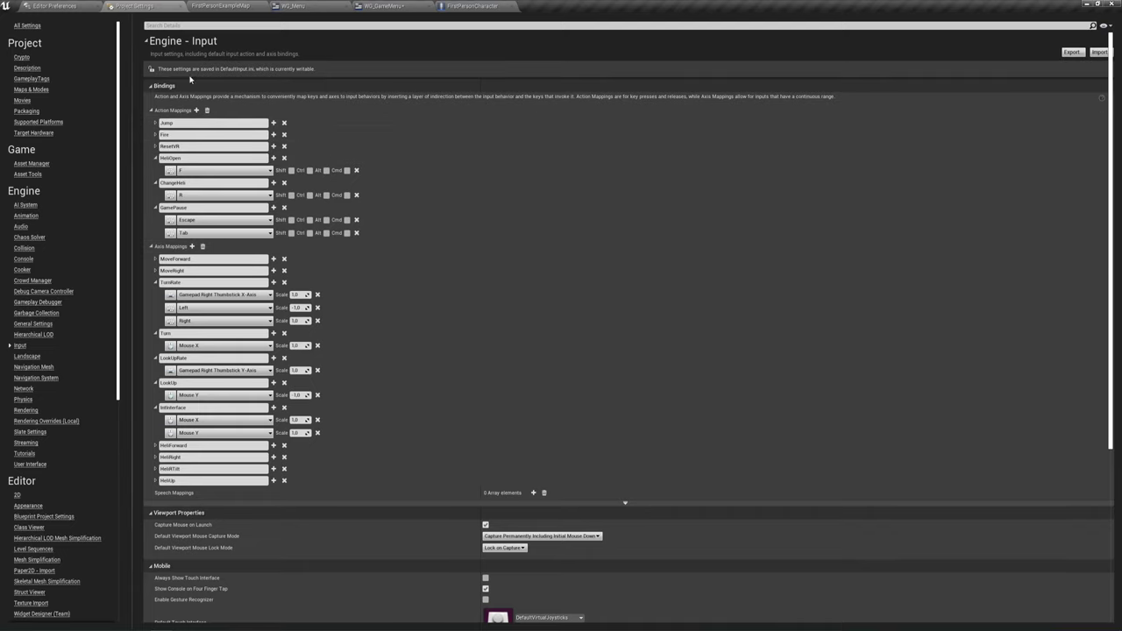
left_click(192, 208)
Add an InputAction GamePause event node to the FirstPersonCharacter Event Graph
left_click(472, 6)
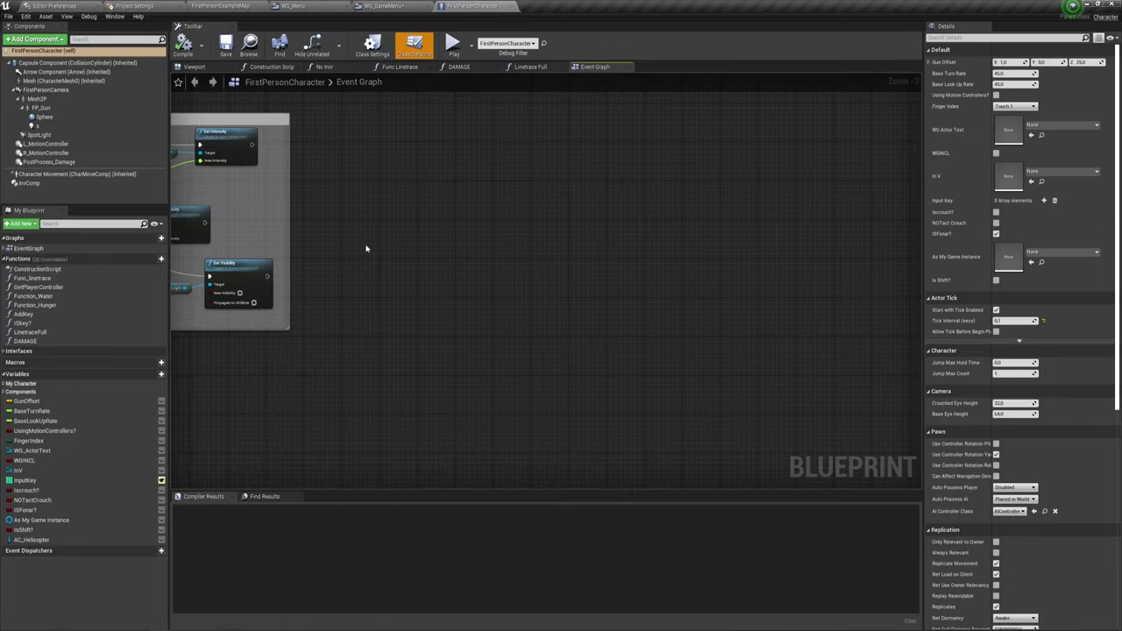
right_click(376, 205)
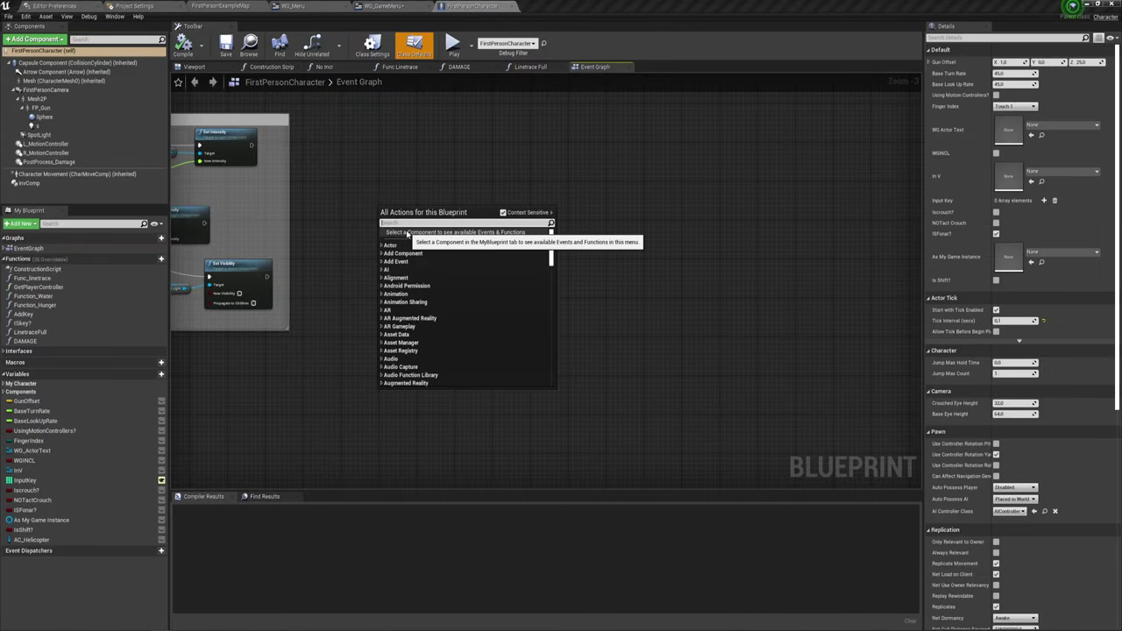
key("ctrl+v")
left_click(416, 277)
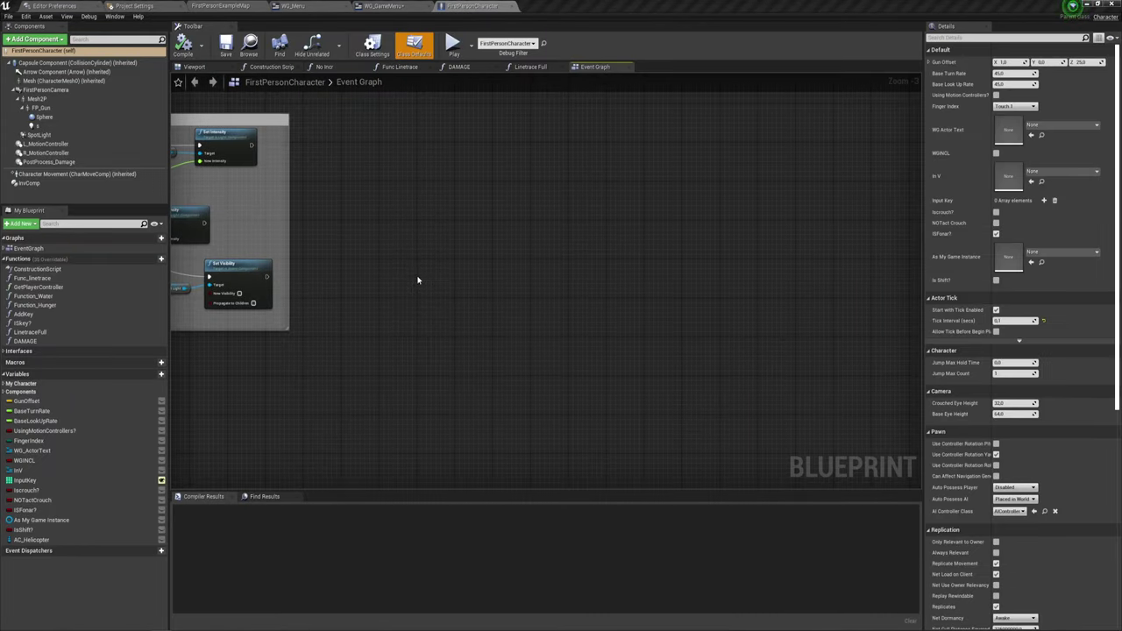
scroll(416, 280, "up", 3)
right_click_drag(441, 261, 386, 284)
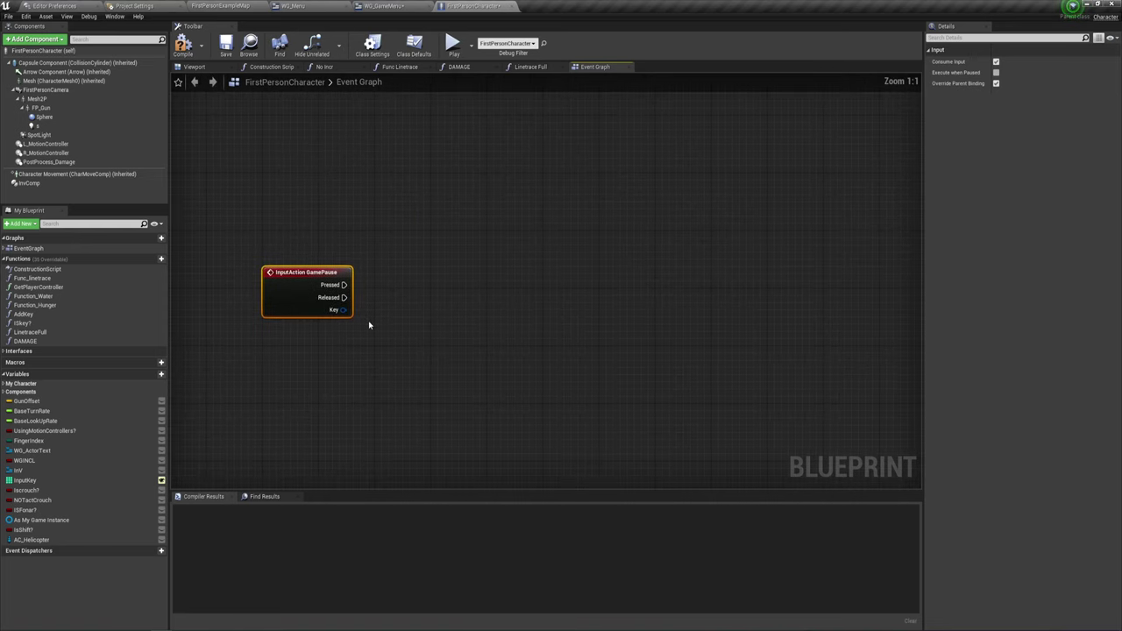
mouse_move(309, 244)
left_mouse_down()
mouse_move(379, 216)
mouse_move(309, 215)
left_mouse_up()
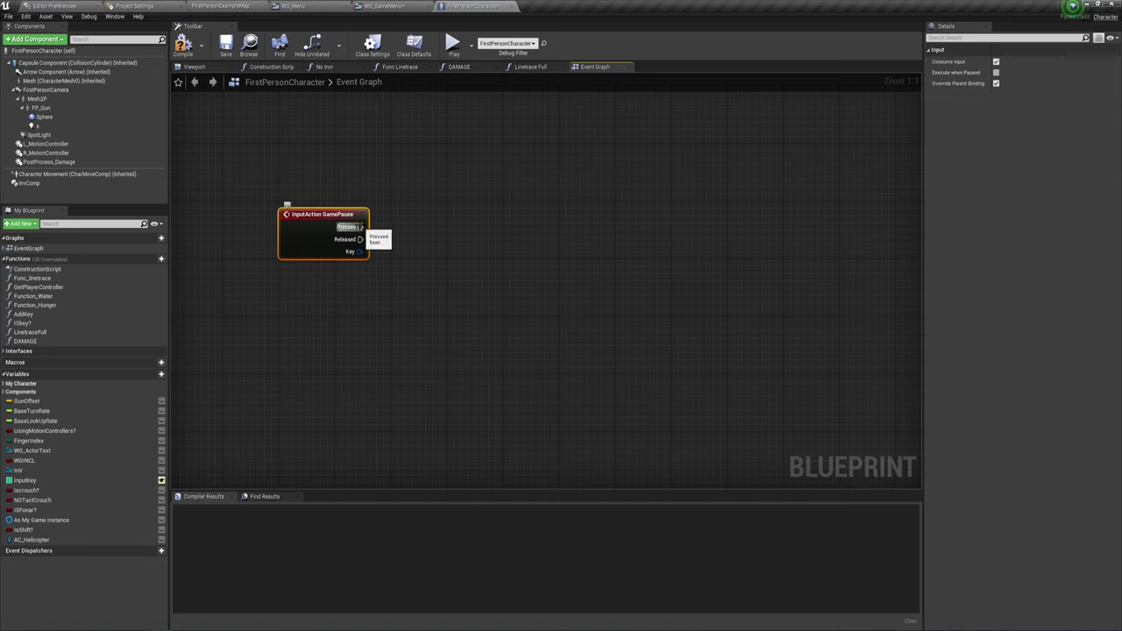
Connect GamePause's Pressed output to a new Create Widget node
left_click_drag(359, 228, 422, 228)
type("crate")
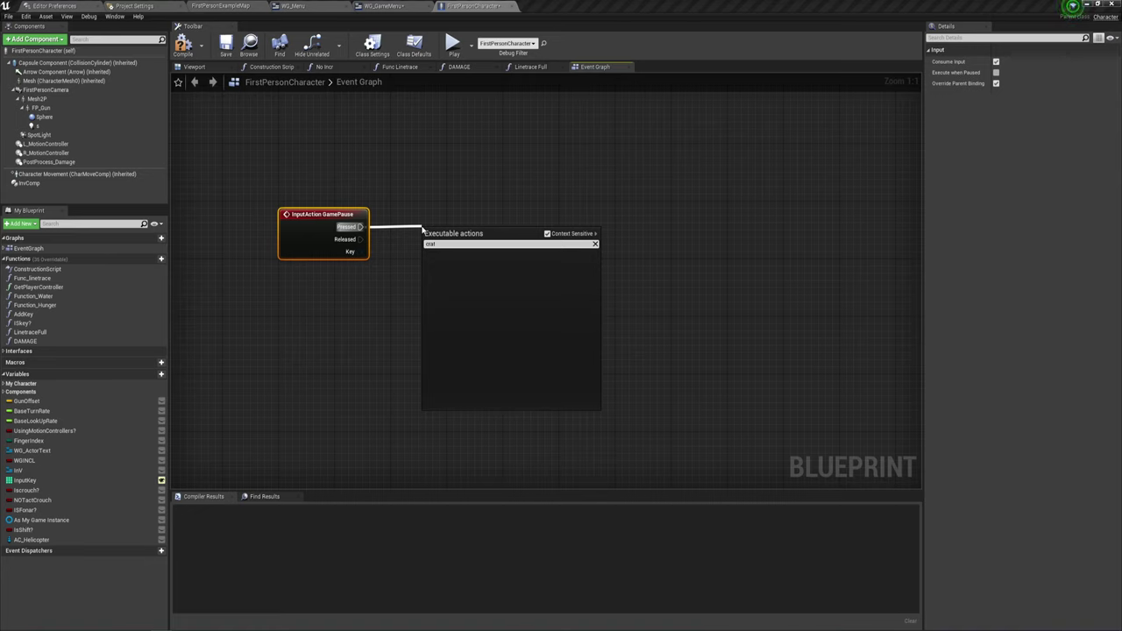
key("BackSpace")
key("BackSpace")
type("eate")
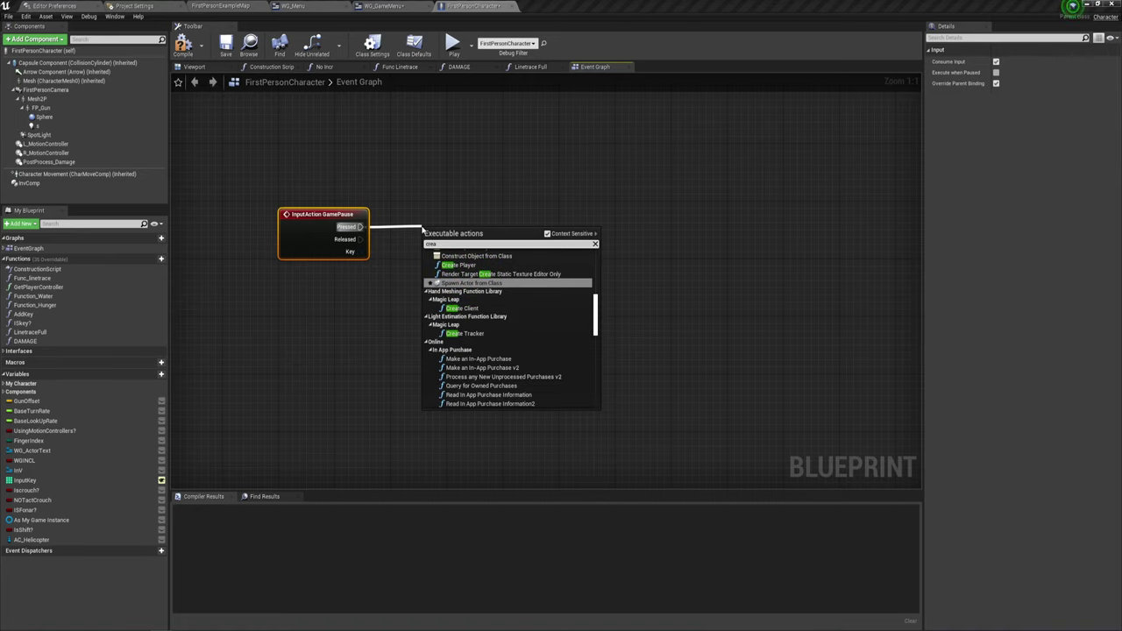
type(" wi")
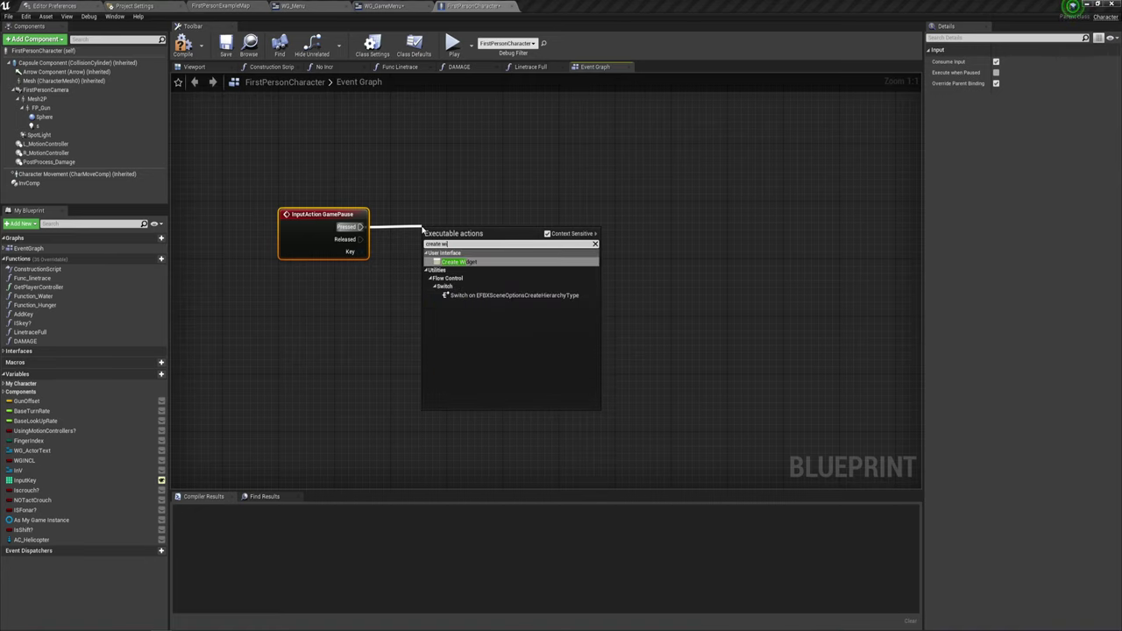
key("Return")
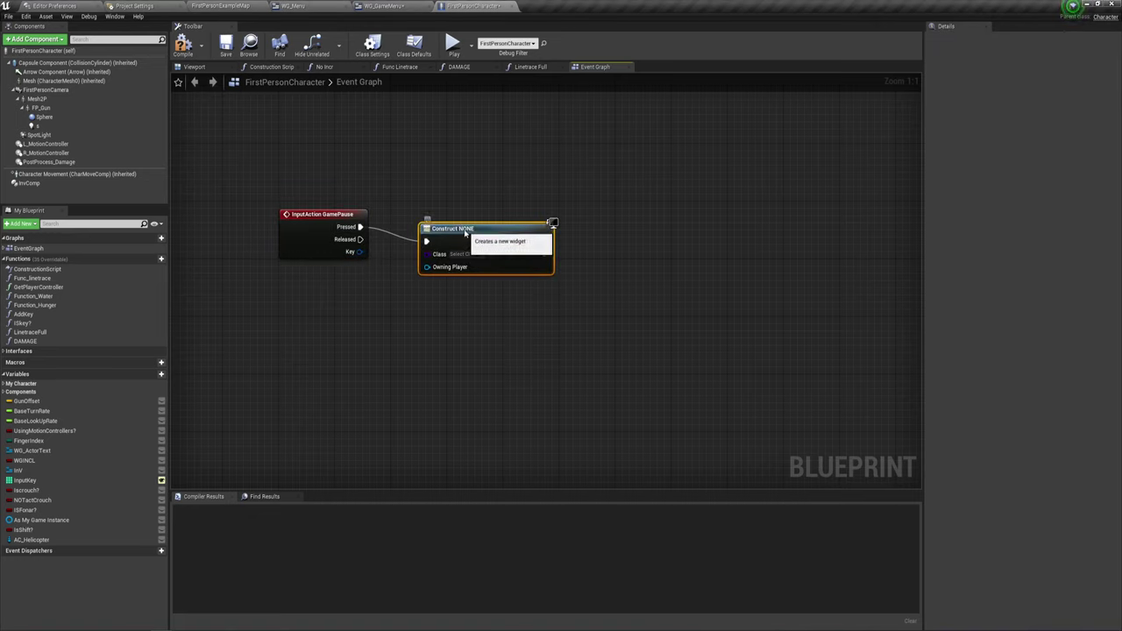
left_click_drag(471, 231, 435, 218)
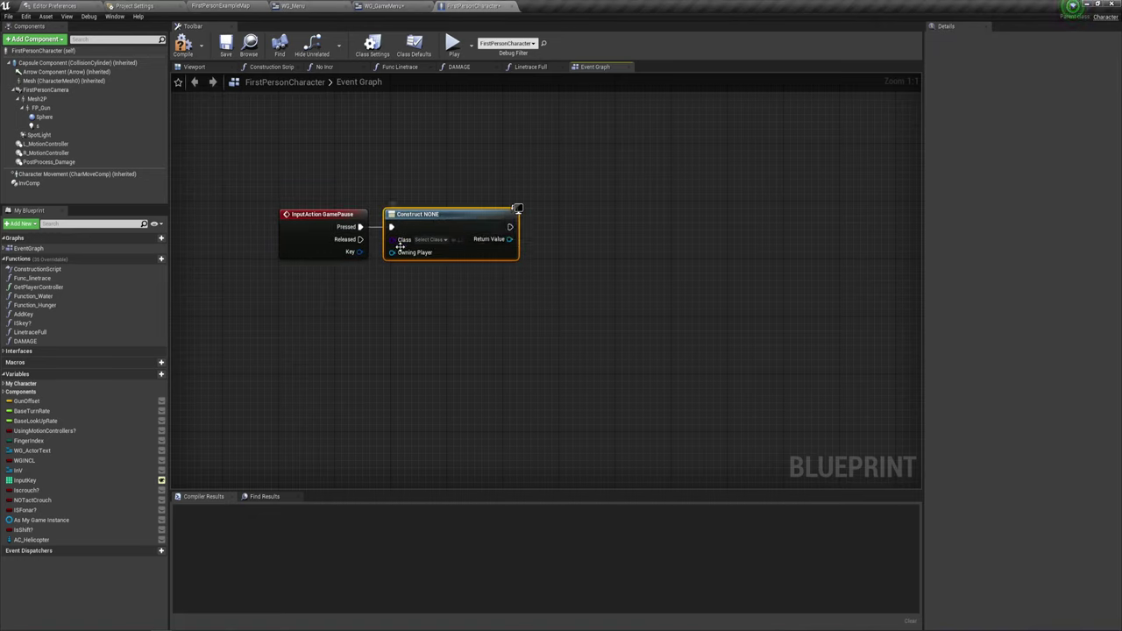
Feed Get Player Controller into Owning Player and promote the Return Value to a variable
left_click_drag(393, 253, 372, 302)
type("get")
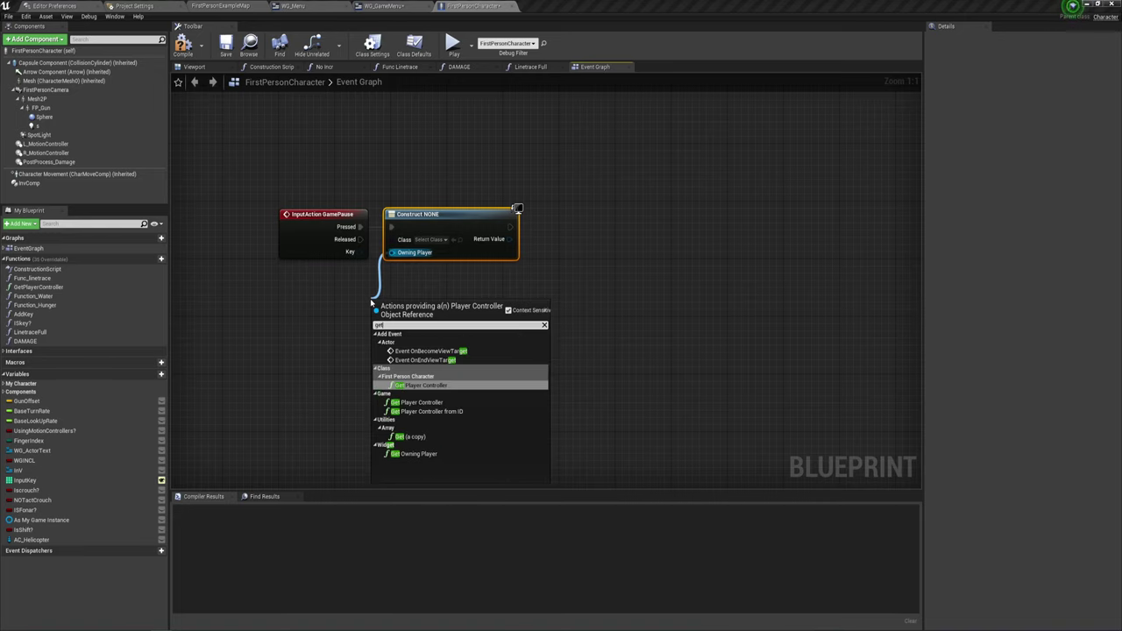
type(" pla")
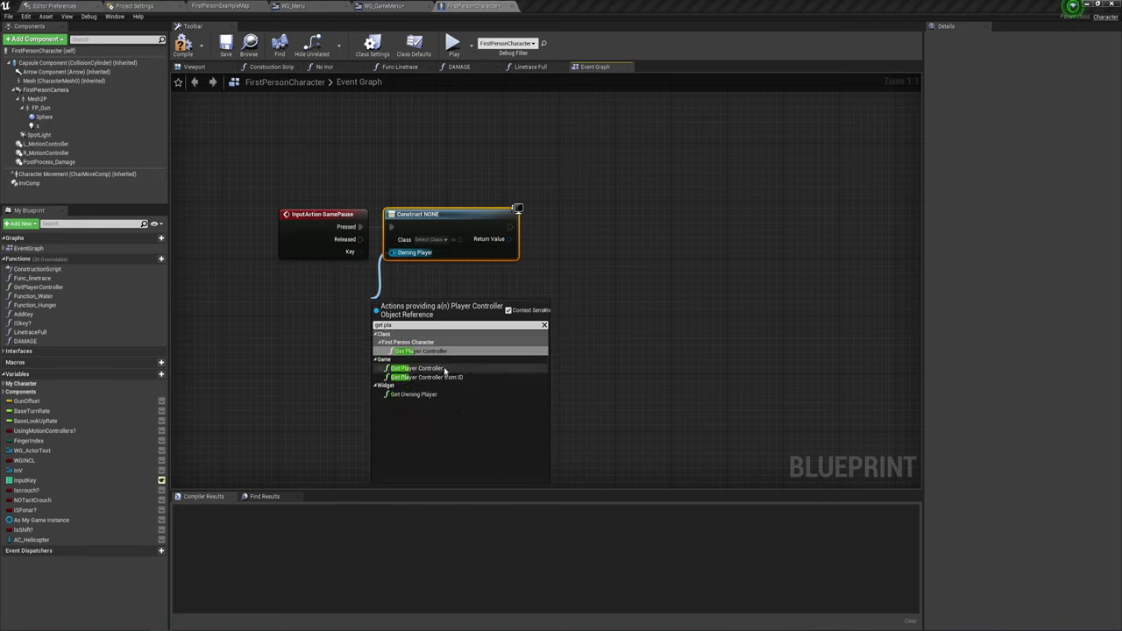
left_click(419, 351)
left_click_drag(432, 300, 406, 271)
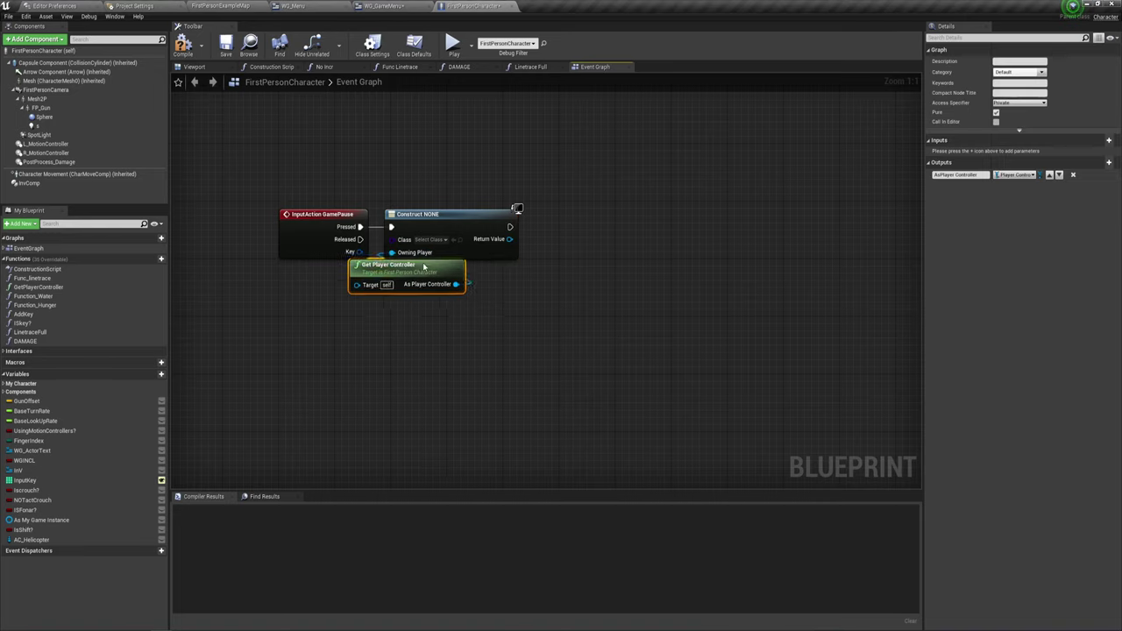
right_click_drag(563, 310, 507, 366)
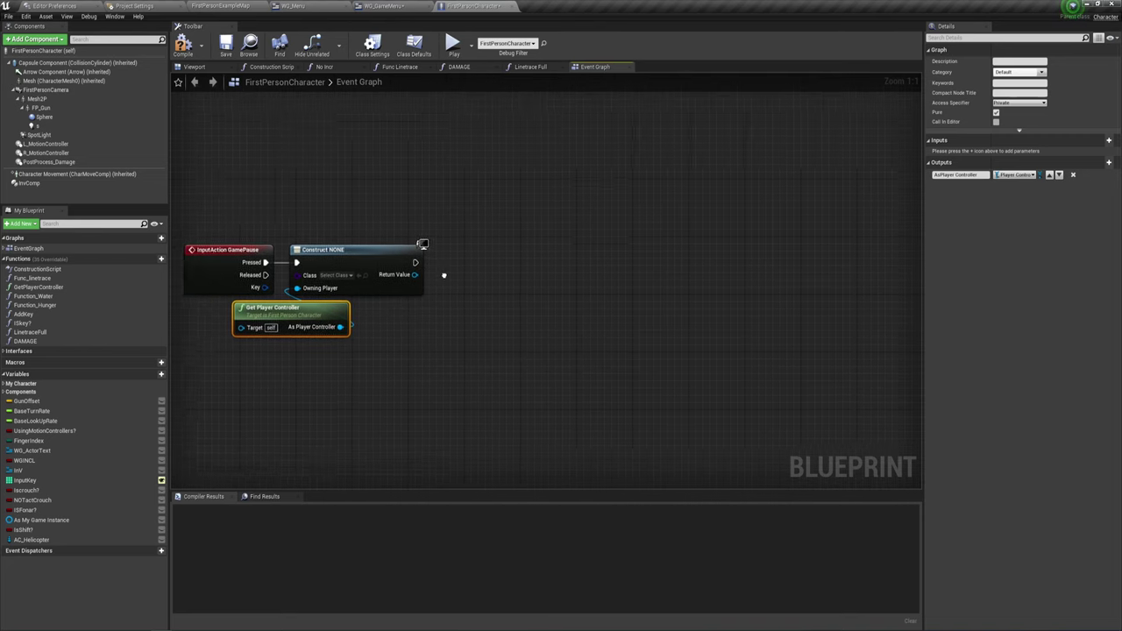
right_click_drag(421, 284, 482, 241)
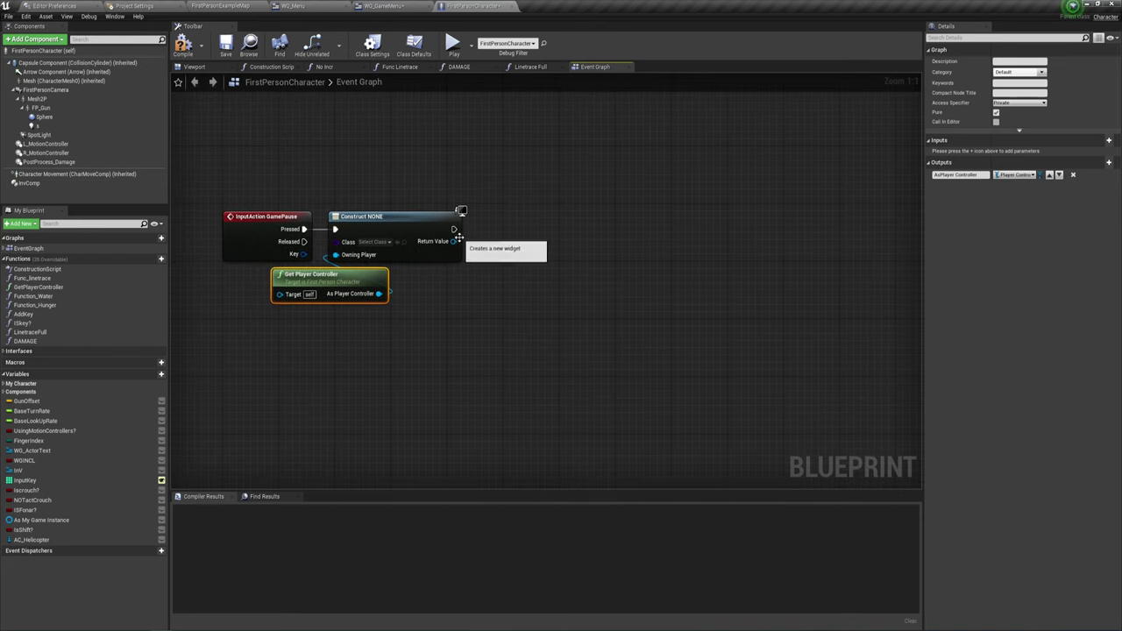
left_click_drag(453, 241, 503, 246)
left_click(532, 286)
type("WG_GameMenu")
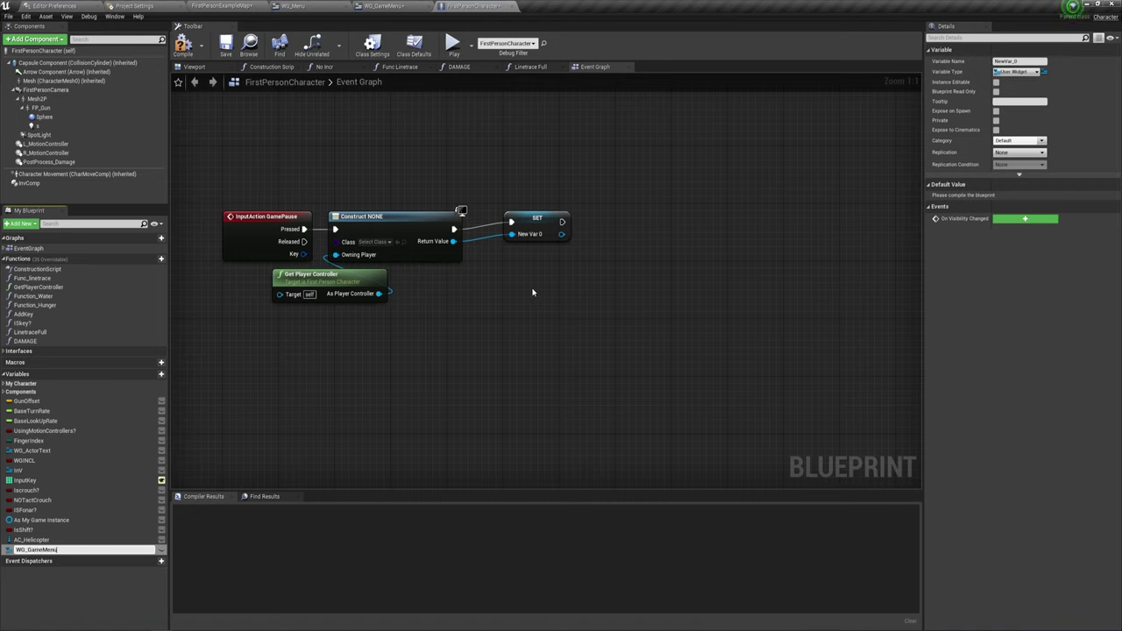
Name the variable WG_GameMenu and add an Add to Viewport node after its SET node
key("Return")
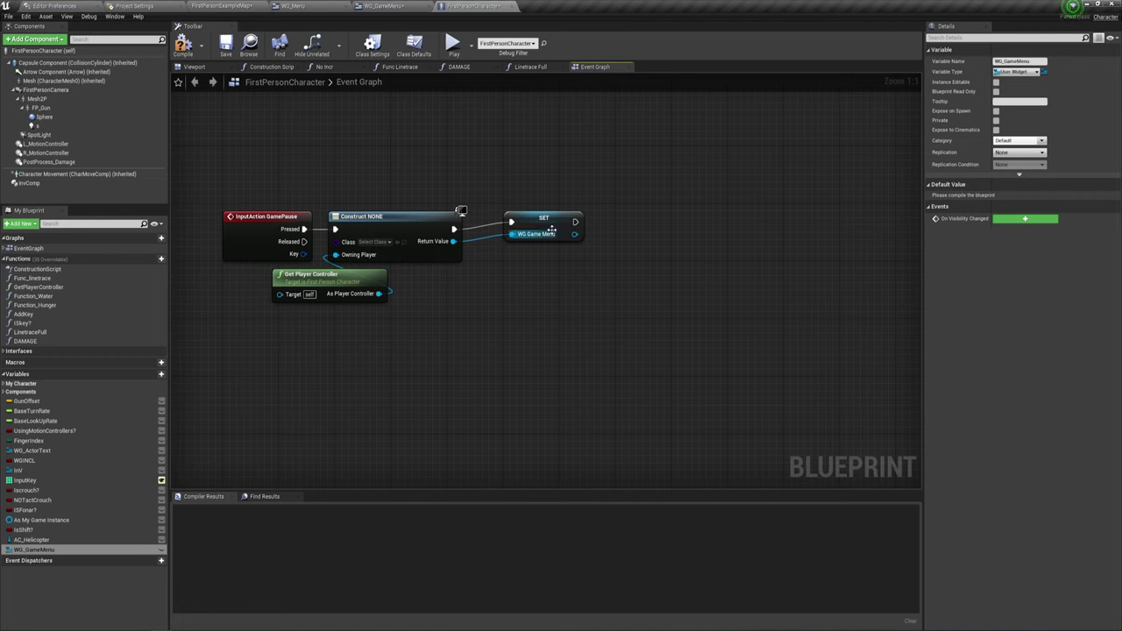
mouse_move(552, 226)
left_mouse_down()
mouse_move(517, 234)
mouse_move(559, 227)
mouse_move(586, 252)
left_mouse_up()
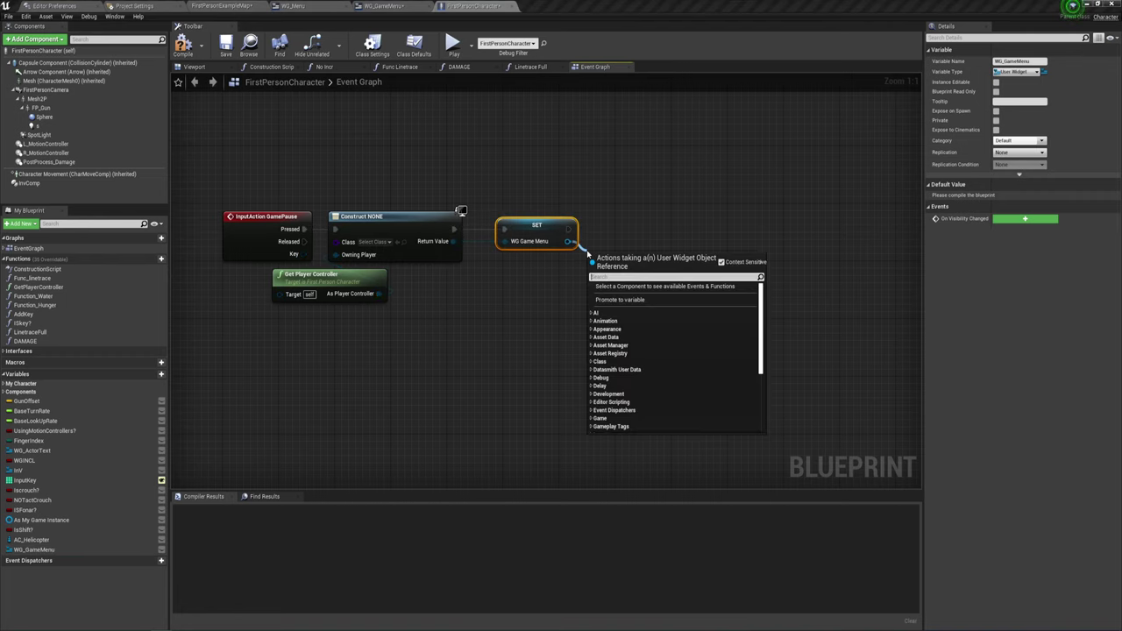
type("add to viewport")
key("Return")
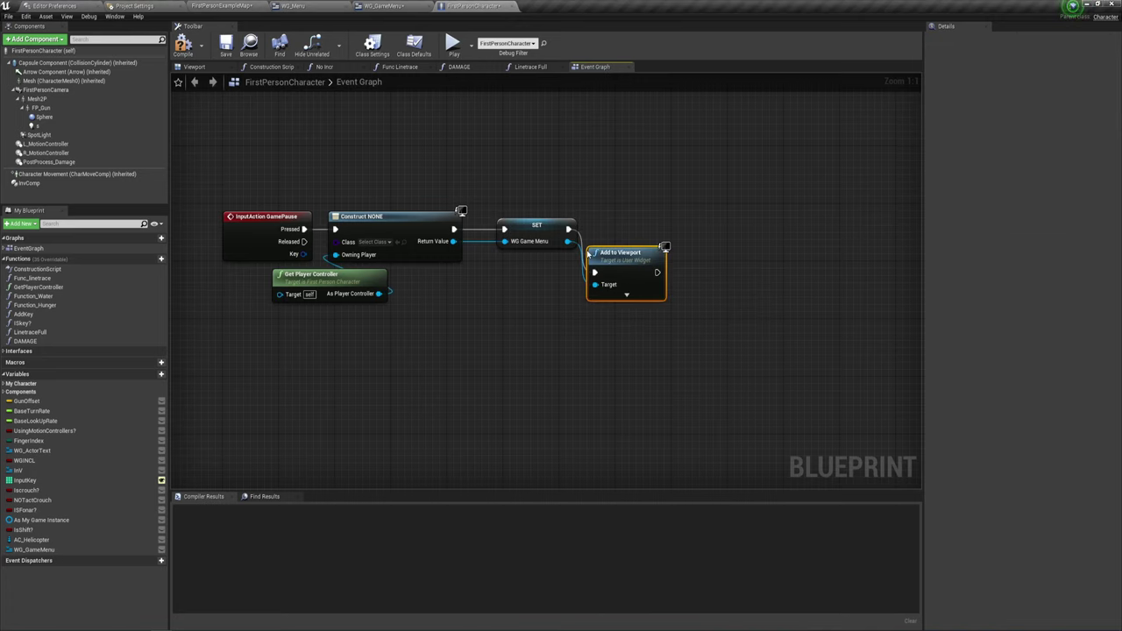
mouse_move(589, 253)
left_mouse_down()
mouse_move(587, 210)
mouse_move(585, 222)
left_mouse_up()
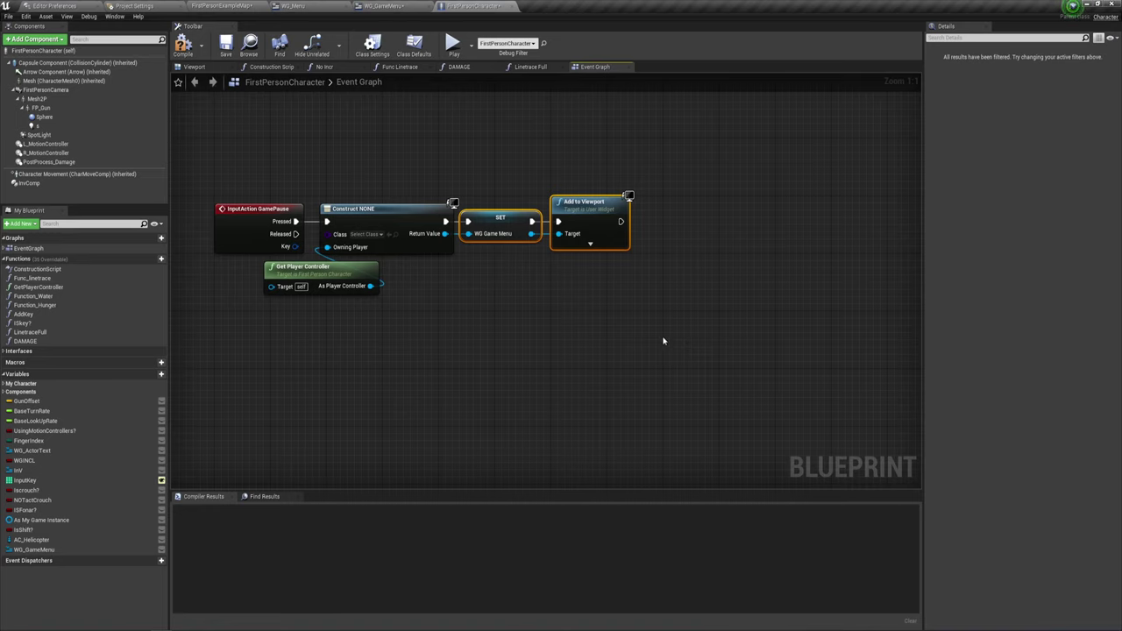
Add a reroute point on the player controller wire and position it
left_click_drag(370, 286, 614, 287)
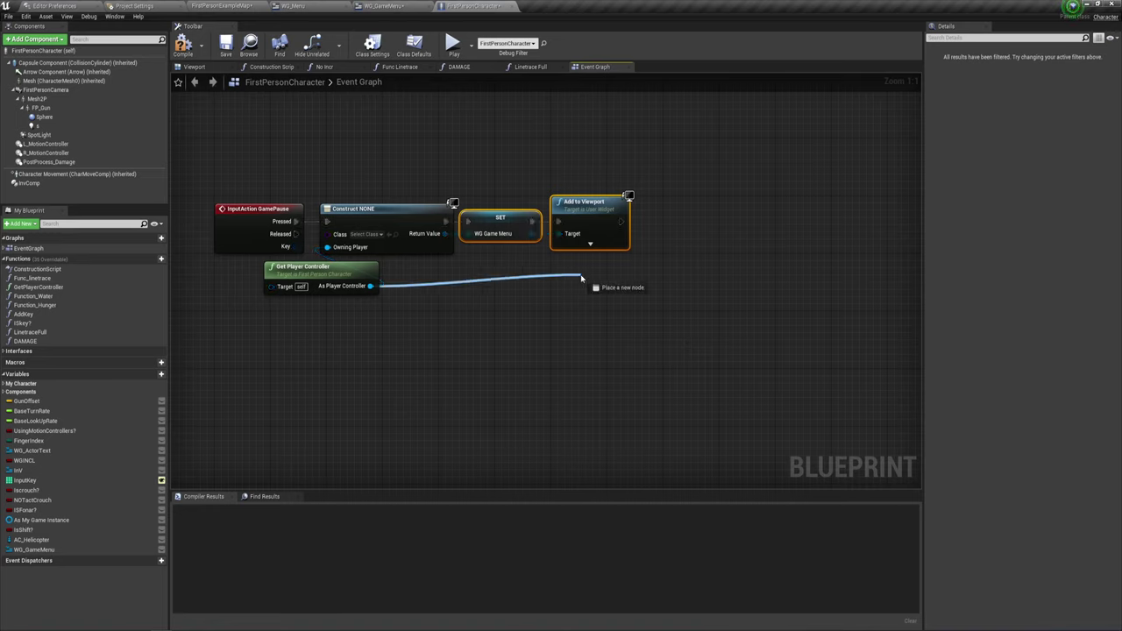
type("a")
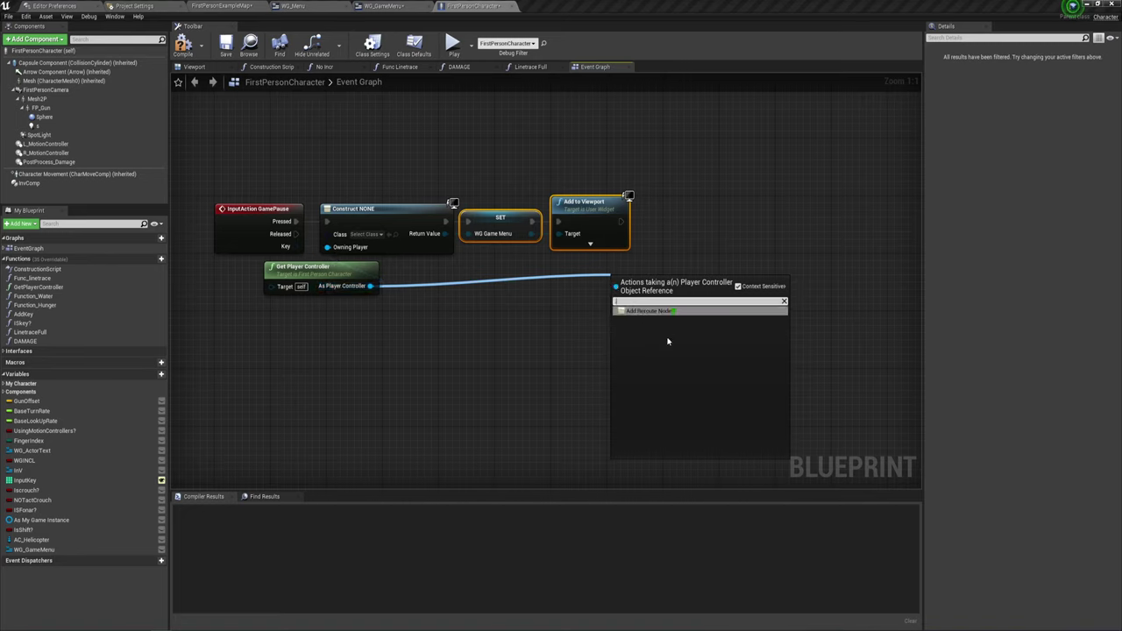
left_click(671, 311)
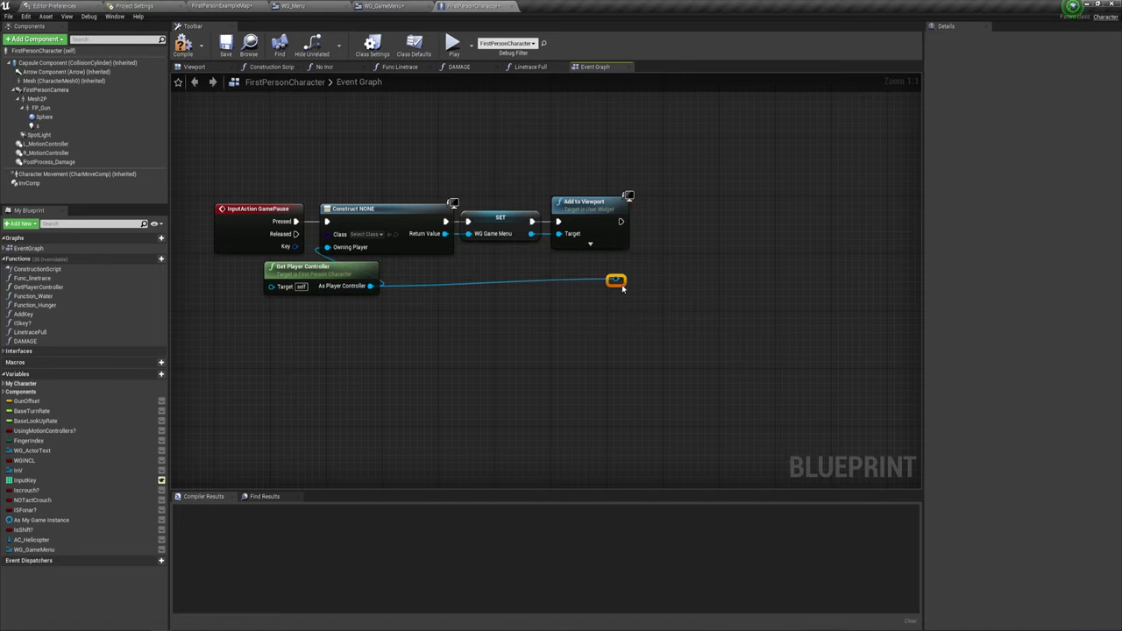
mouse_move(622, 287)
left_mouse_down()
mouse_move(621, 300)
mouse_move(684, 235)
left_mouse_up()
Add a Set Mouse Cursor Widget node from the reroute, then delete it
type("set")
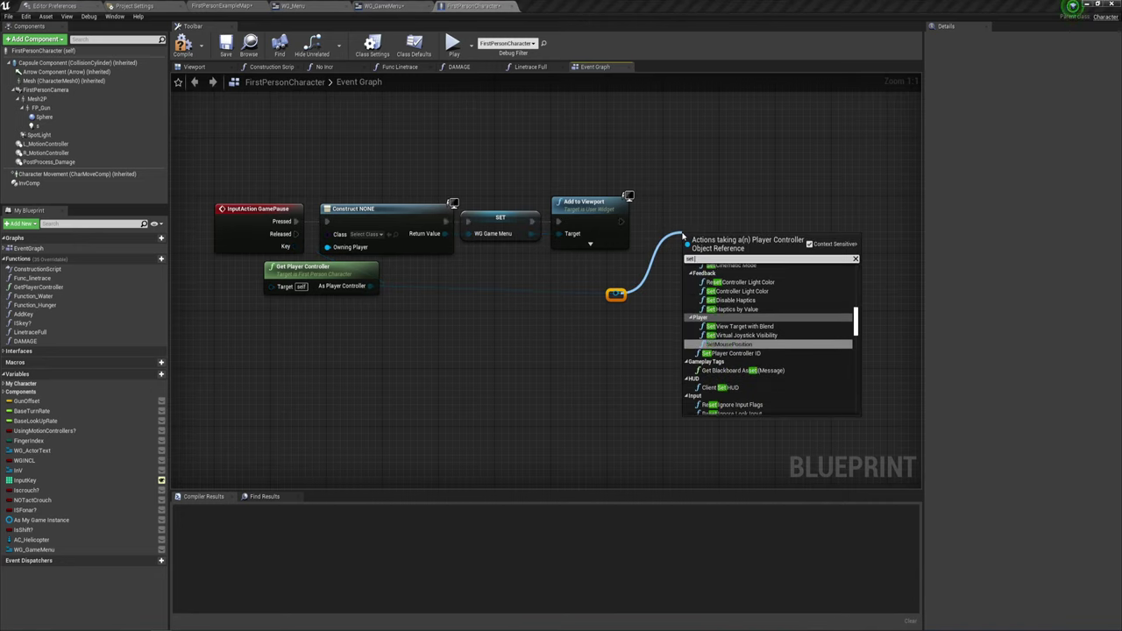
type(" mpis")
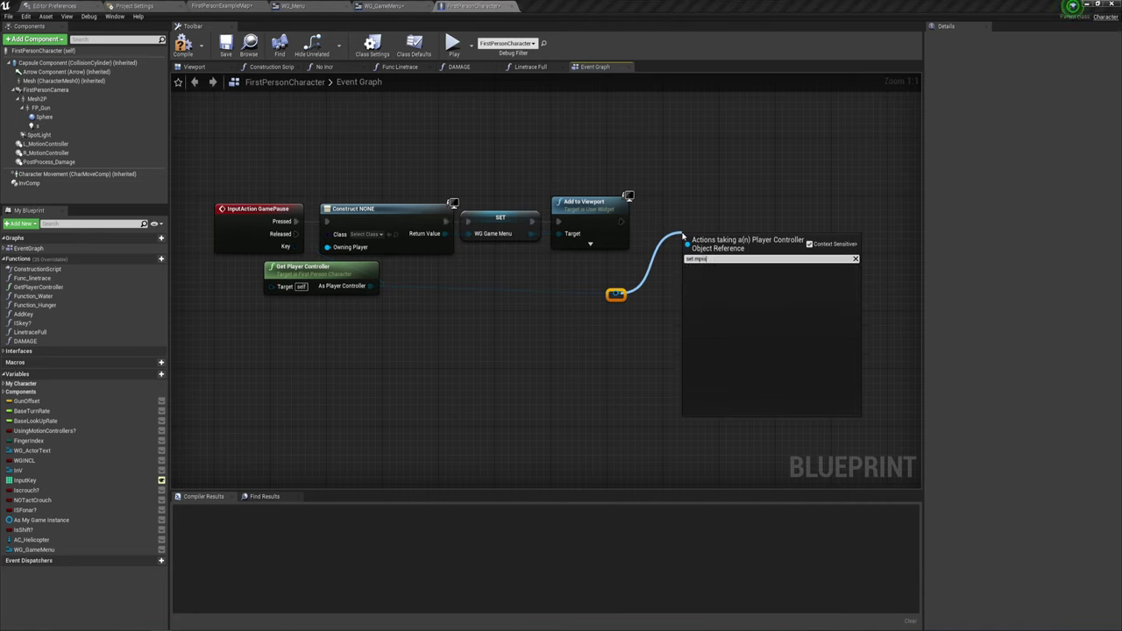
key("BackSpace")
key("BackSpace")
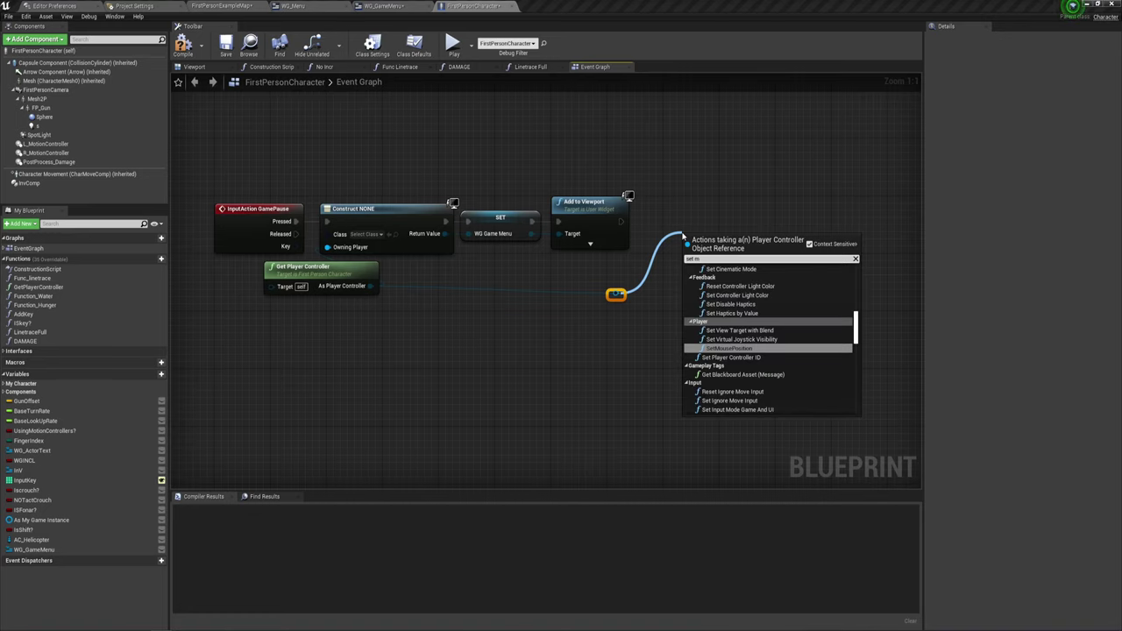
type("oy")
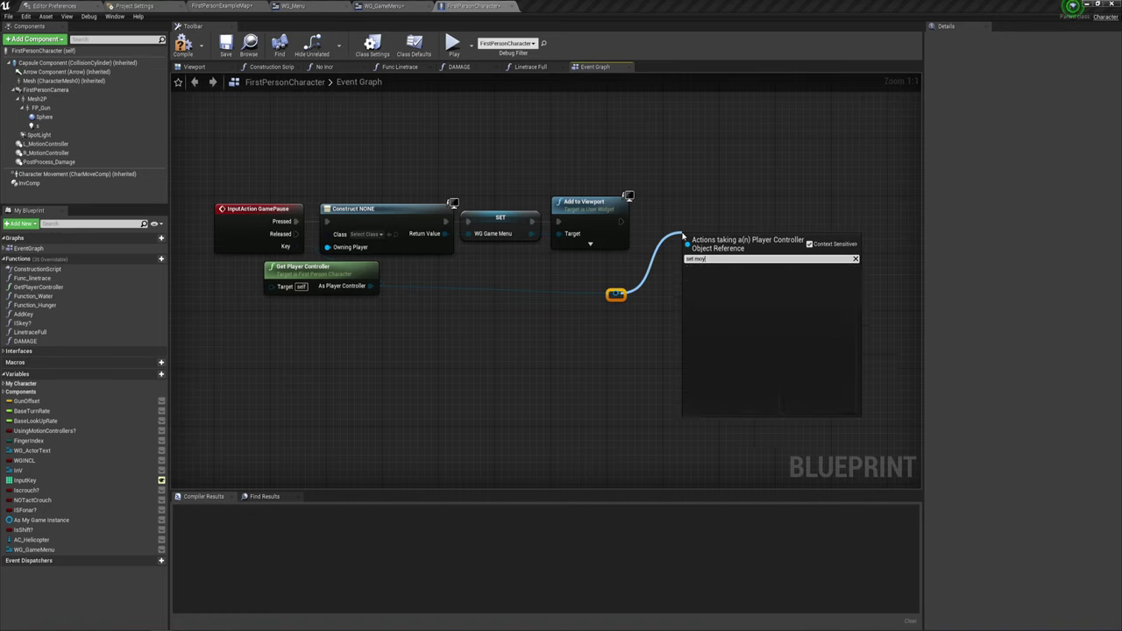
key("BackSpace")
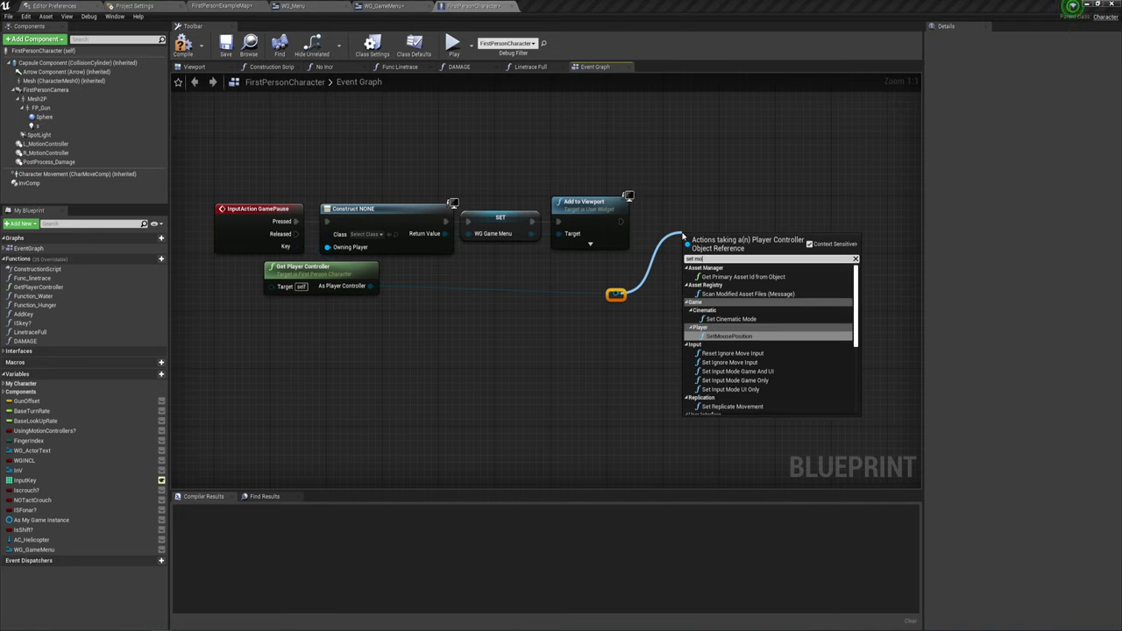
type("use")
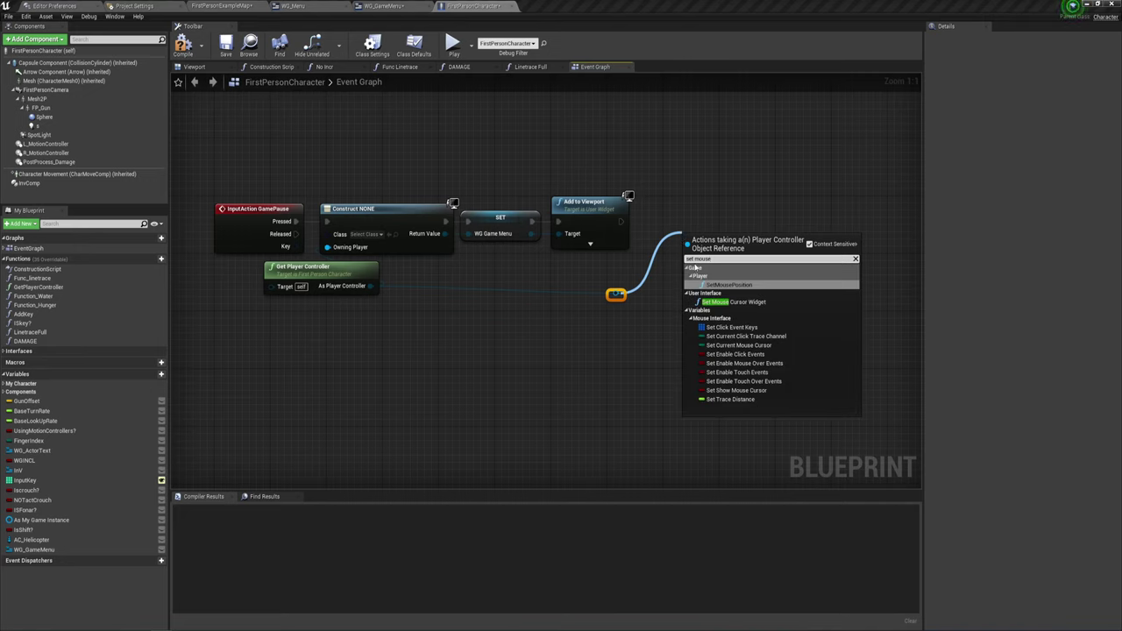
left_click(733, 301)
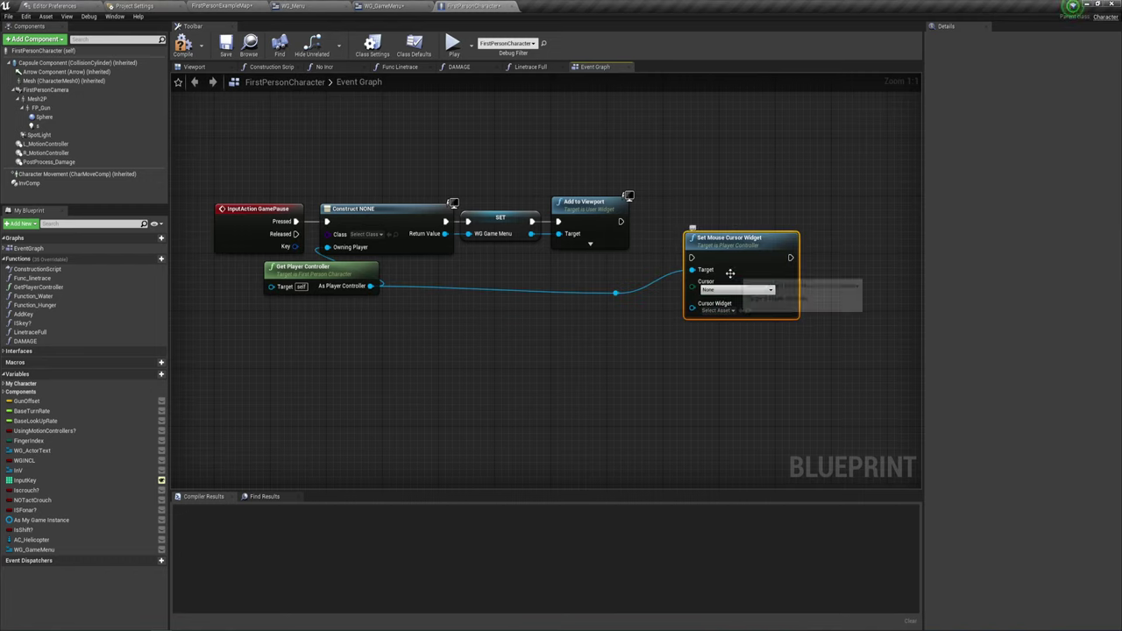
key("Delete")
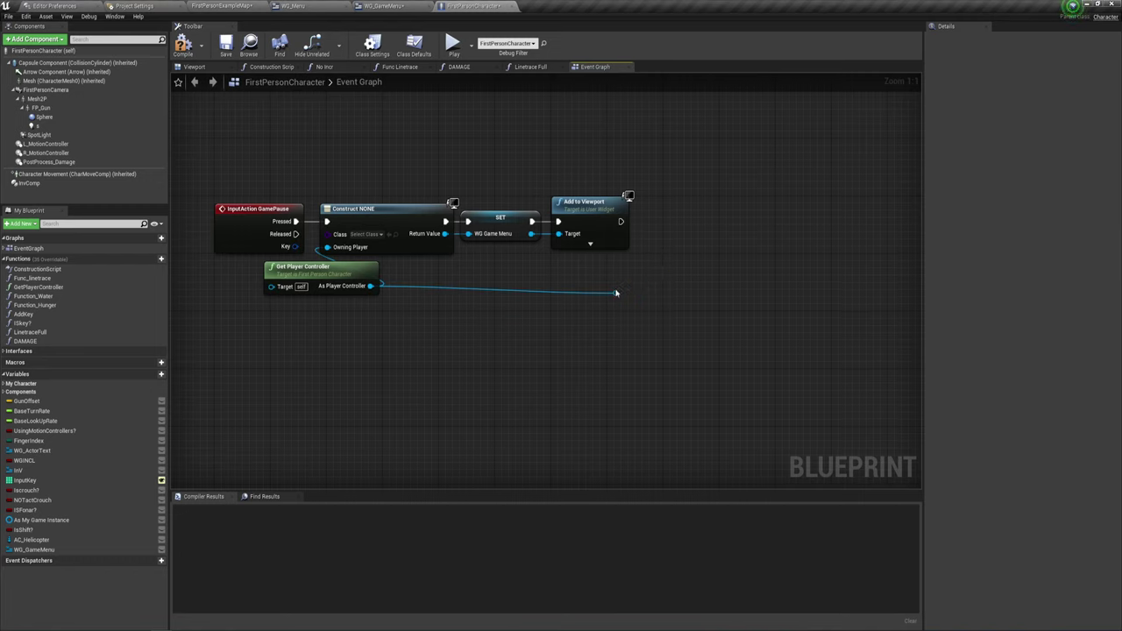
Add a Set Show Mouse Cursor node after Add to Viewport, targeting the player controller, ticked on
left_click_drag(615, 293, 656, 237)
type("set")
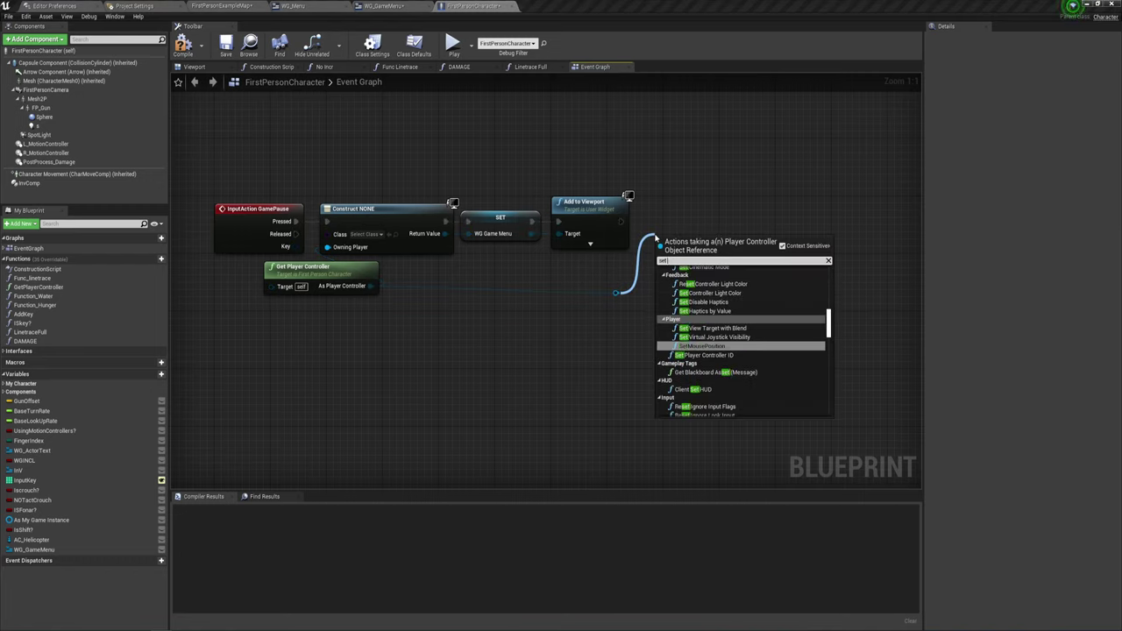
type(" mou")
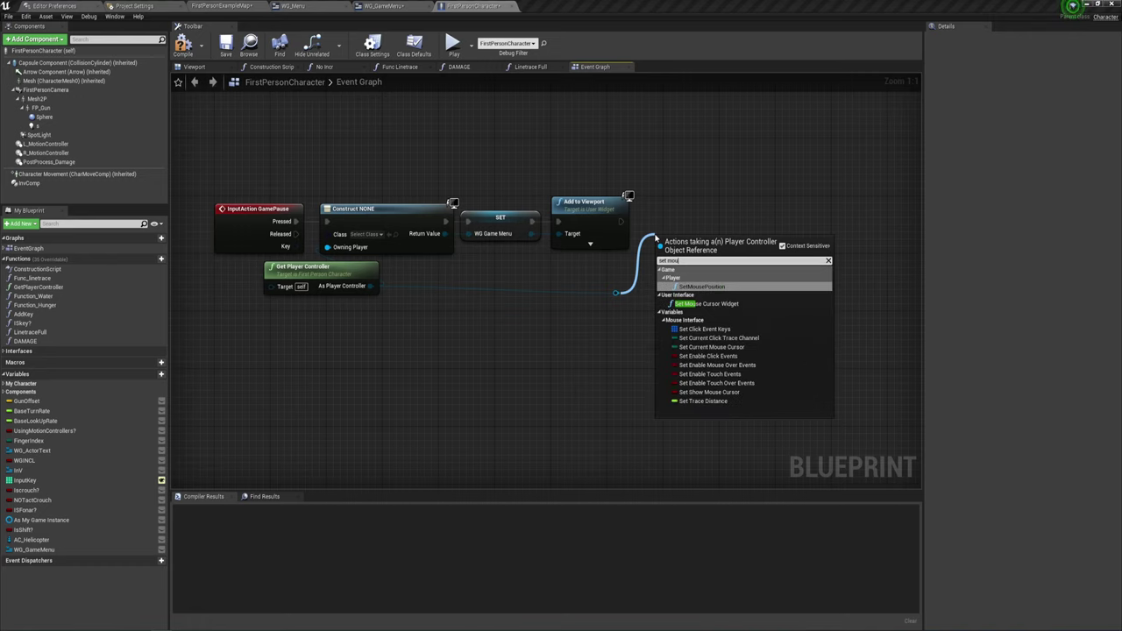
left_click(711, 393)
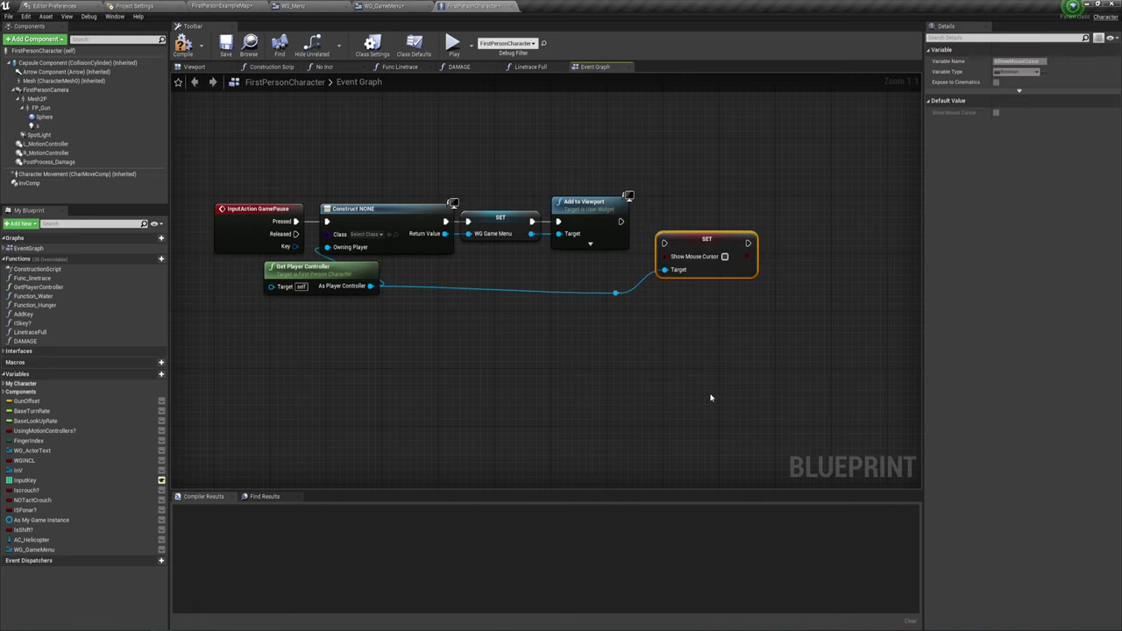
left_click_drag(704, 257, 689, 235)
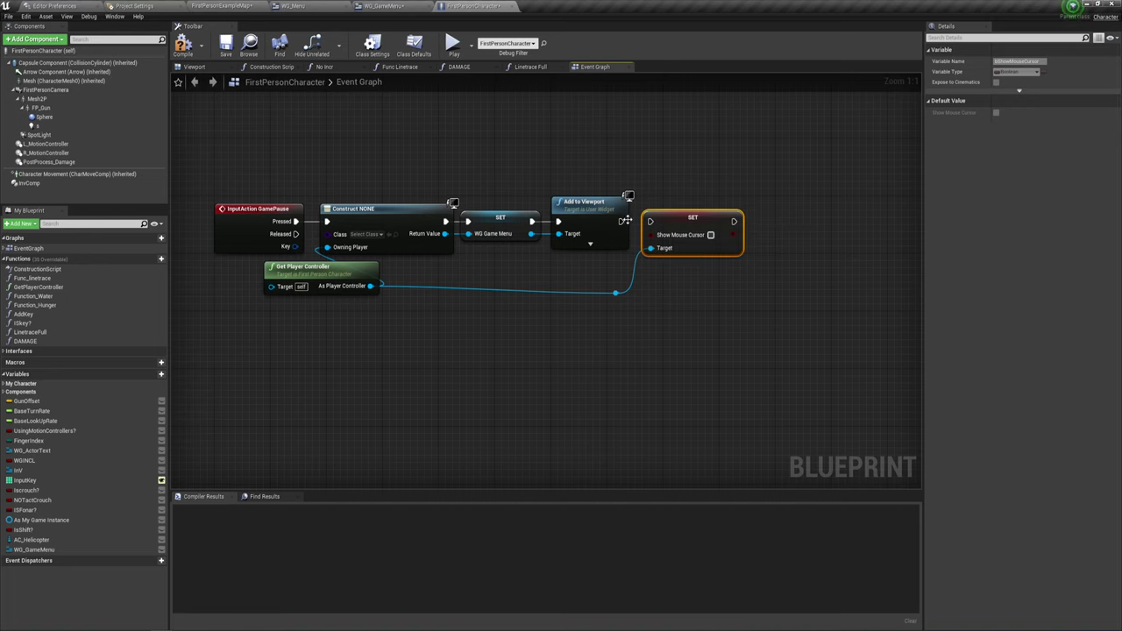
left_click_drag(621, 221, 651, 222)
left_click(710, 235)
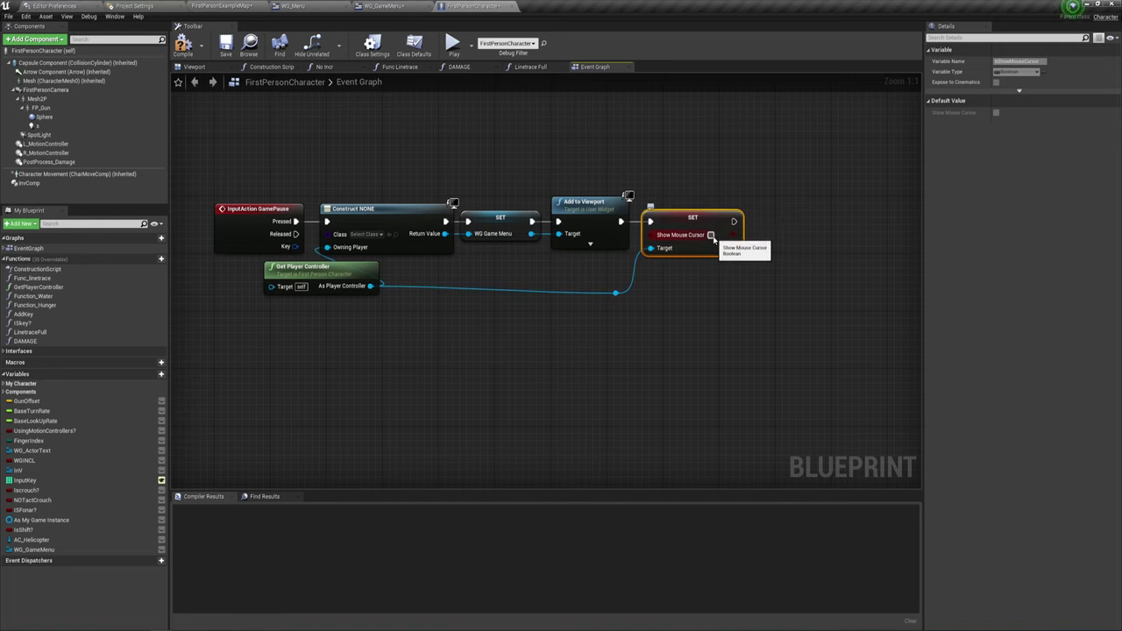
right_click_drag(764, 307, 626, 302)
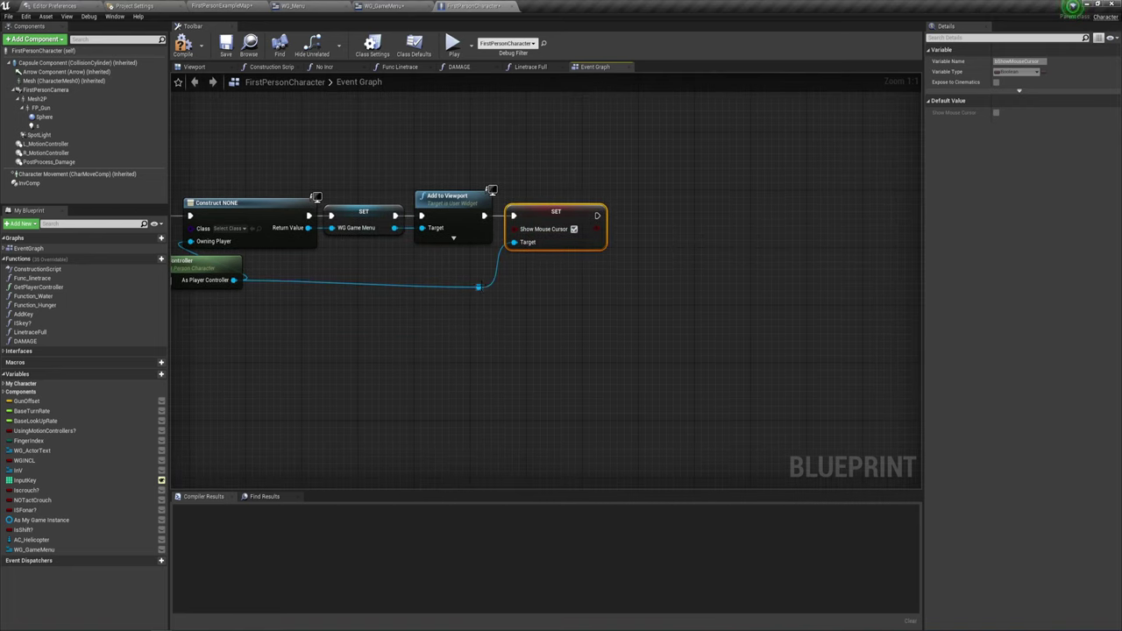
left_click_drag(479, 286, 702, 246)
Add Set Input Mode UI Only for the player controller, chained after the Show Mouse Cursor node
type("say")
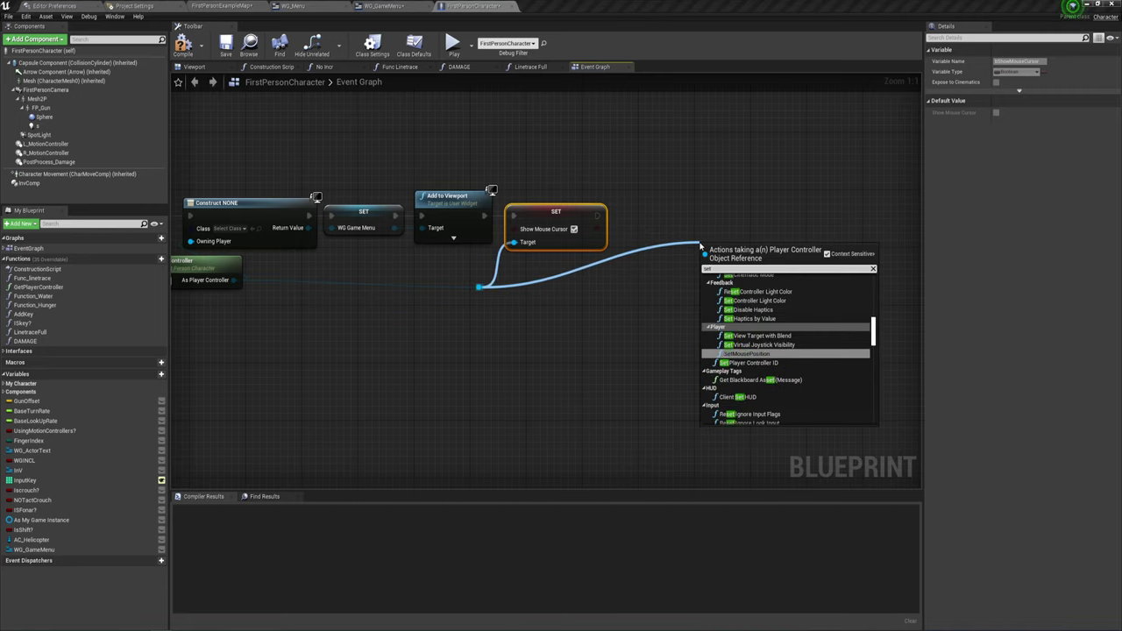
type(" input")
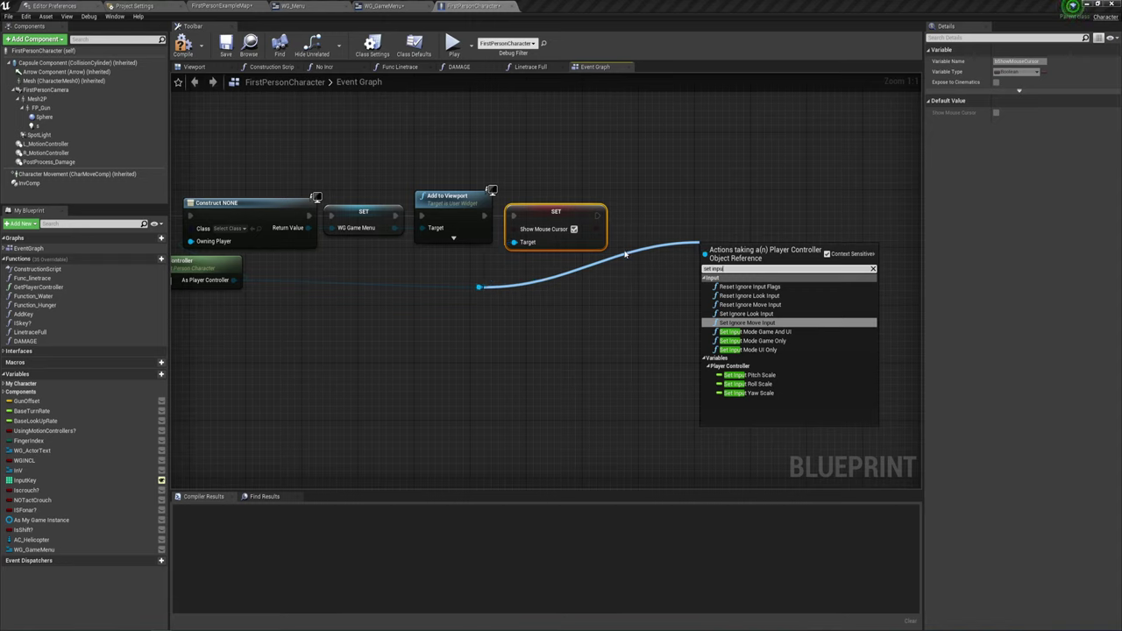
left_click(752, 351)
mouse_move(739, 255)
left_mouse_down()
mouse_move(660, 218)
mouse_move(667, 209)
left_mouse_up()
left_click_drag(597, 215, 639, 219)
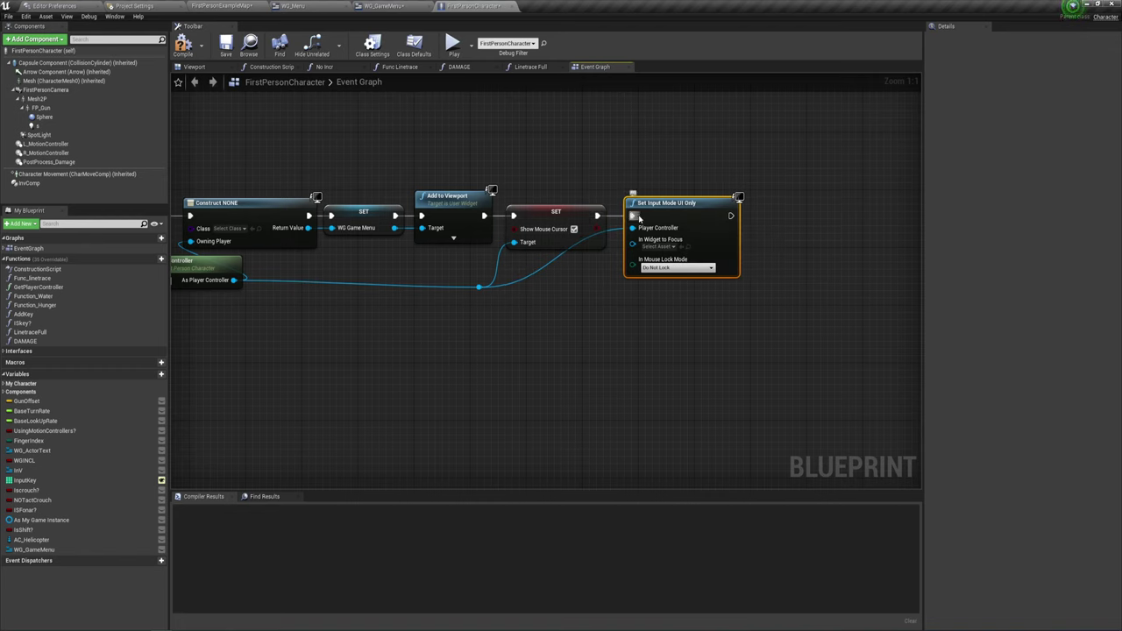
left_click(642, 330)
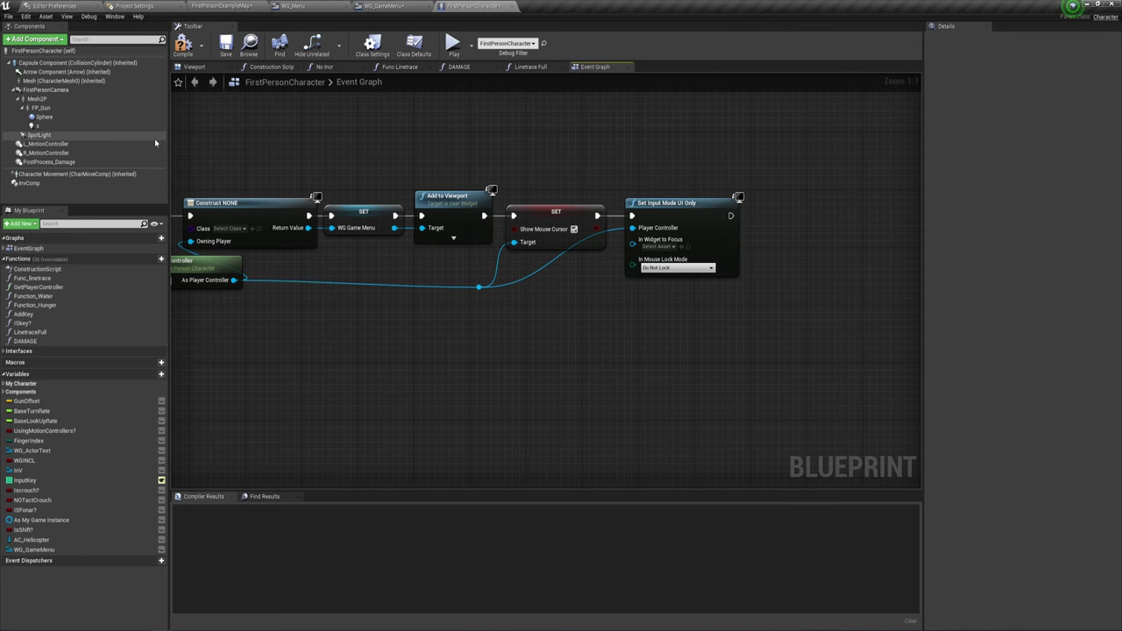
Compile the character blueprint and delete the SET WG Game Menu node
left_click(182, 44)
right_click_drag(465, 371, 594, 369)
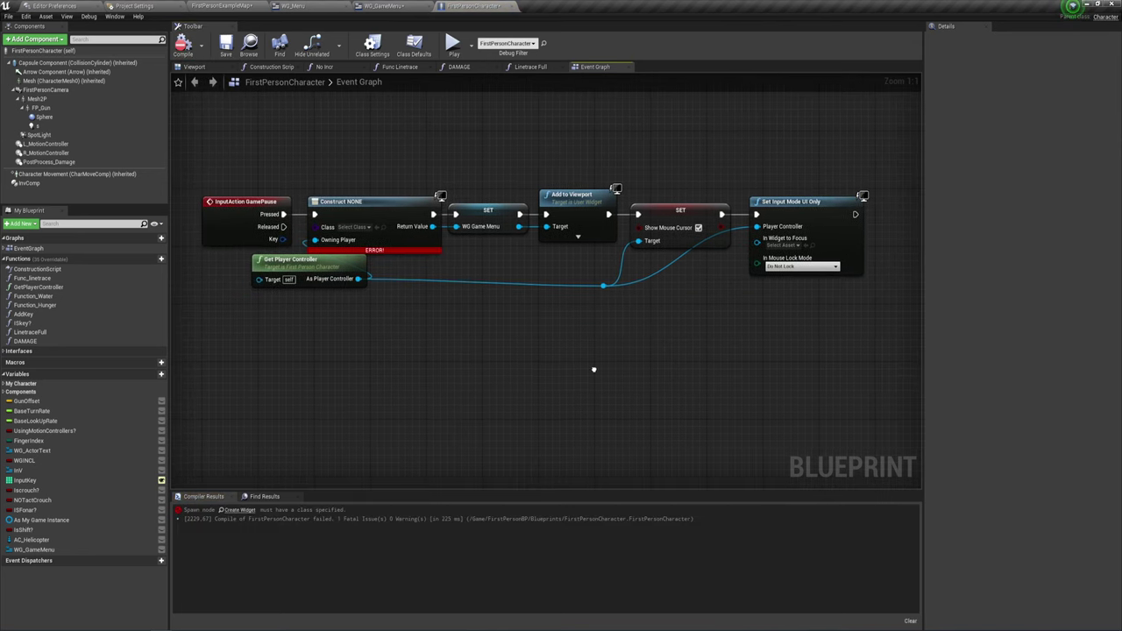
right_click_drag(414, 321, 478, 331)
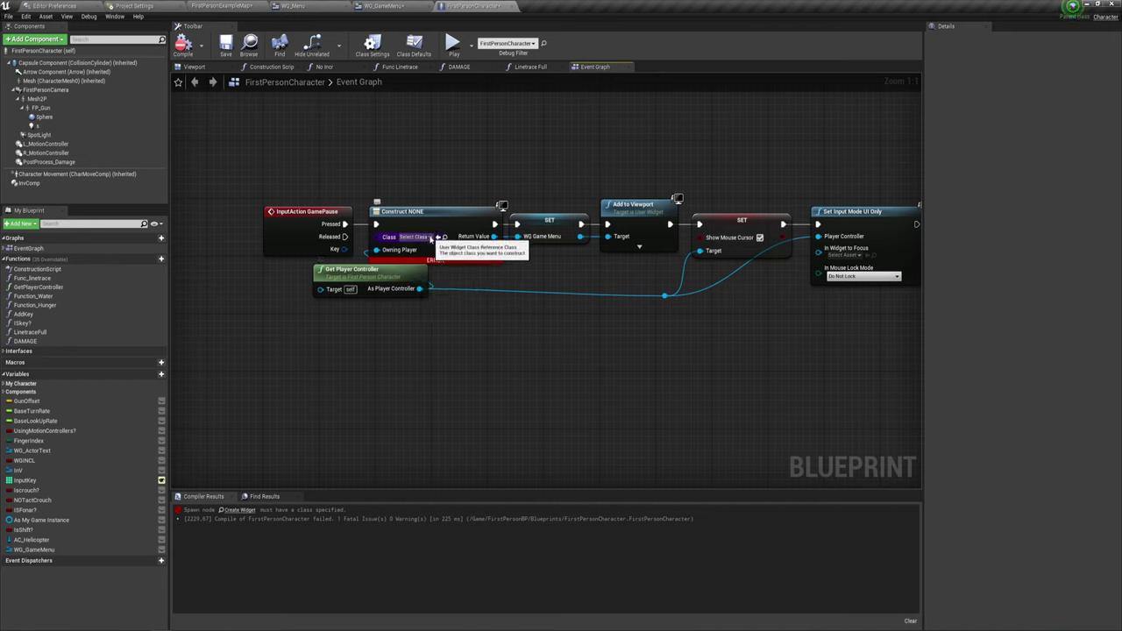
left_click(544, 226)
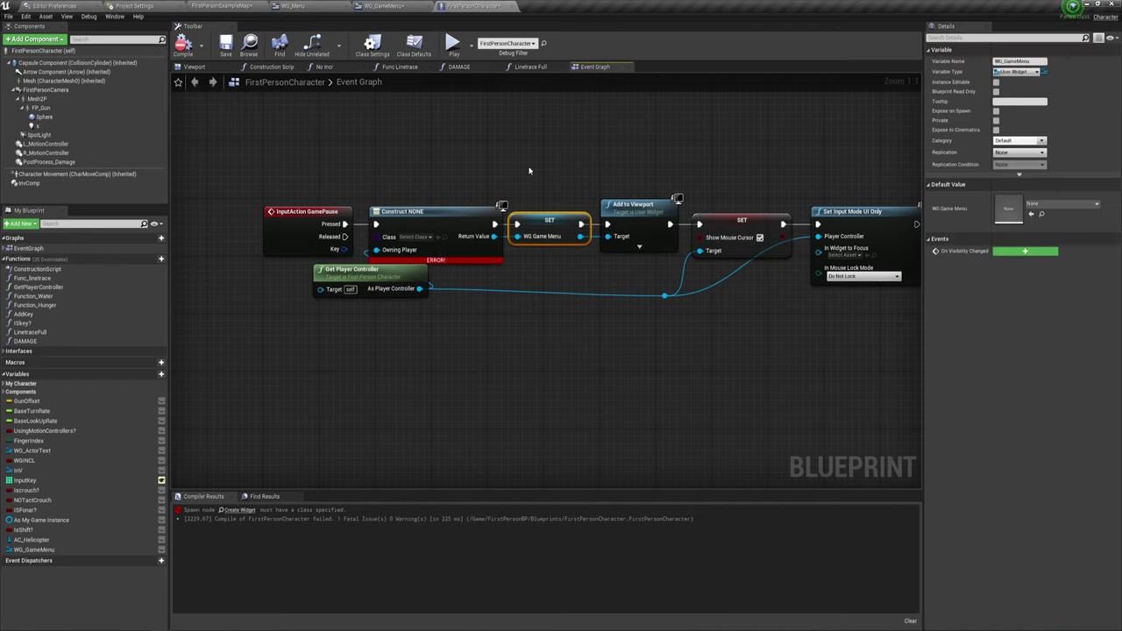
key("Delete")
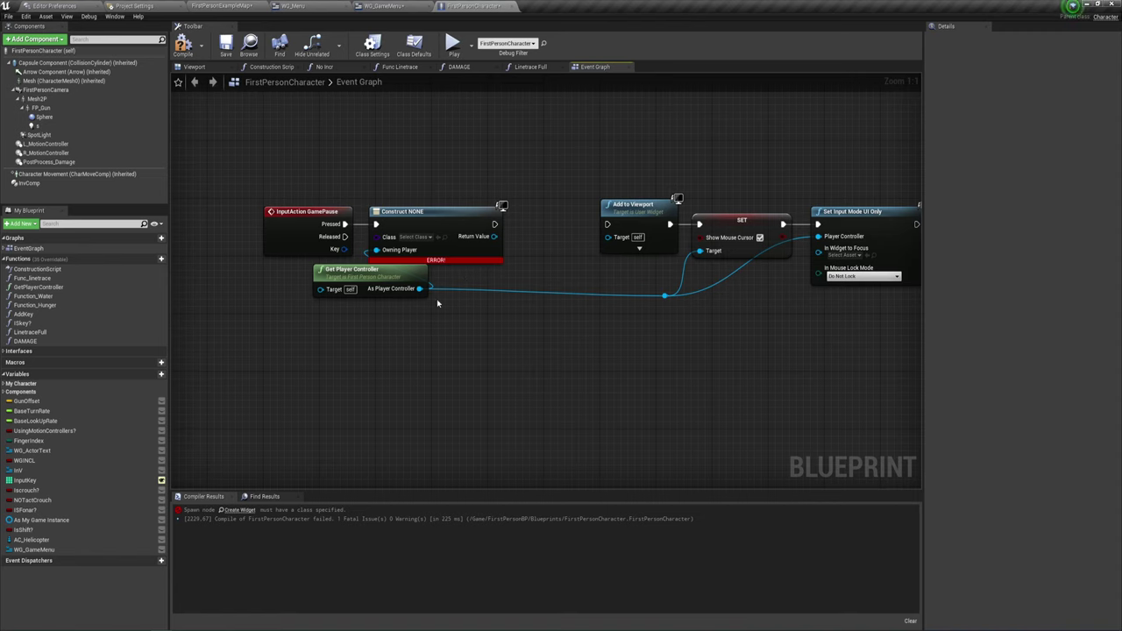
Delete the WG_GameMenu variable from My Blueprint and return to the FirstPersonExampleMap level
double_click(27, 550)
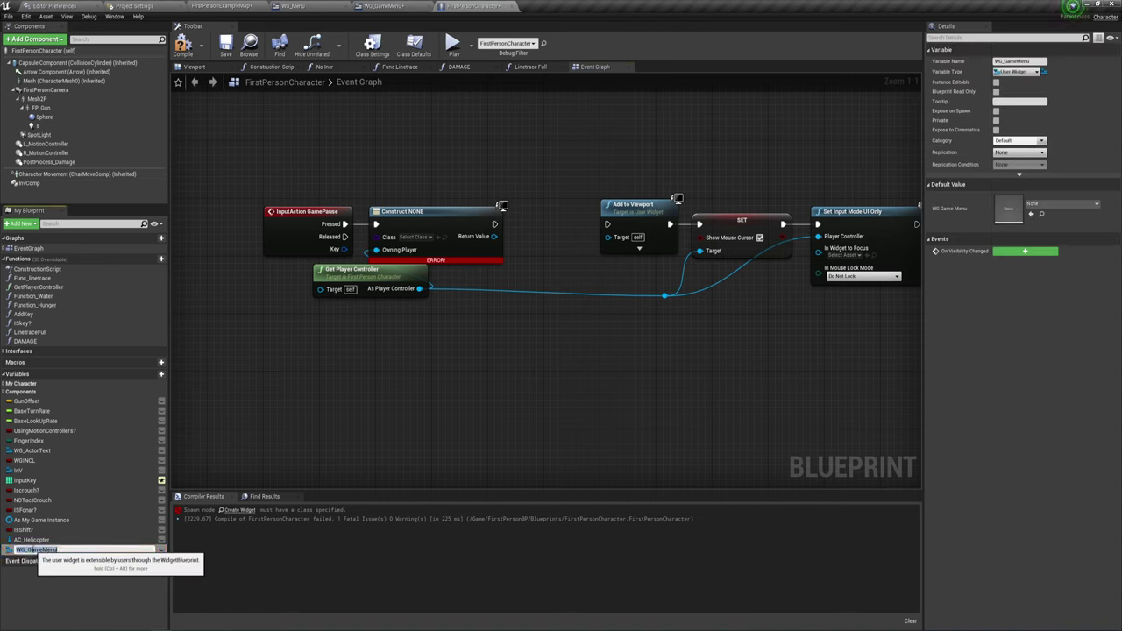
key("BackSpace")
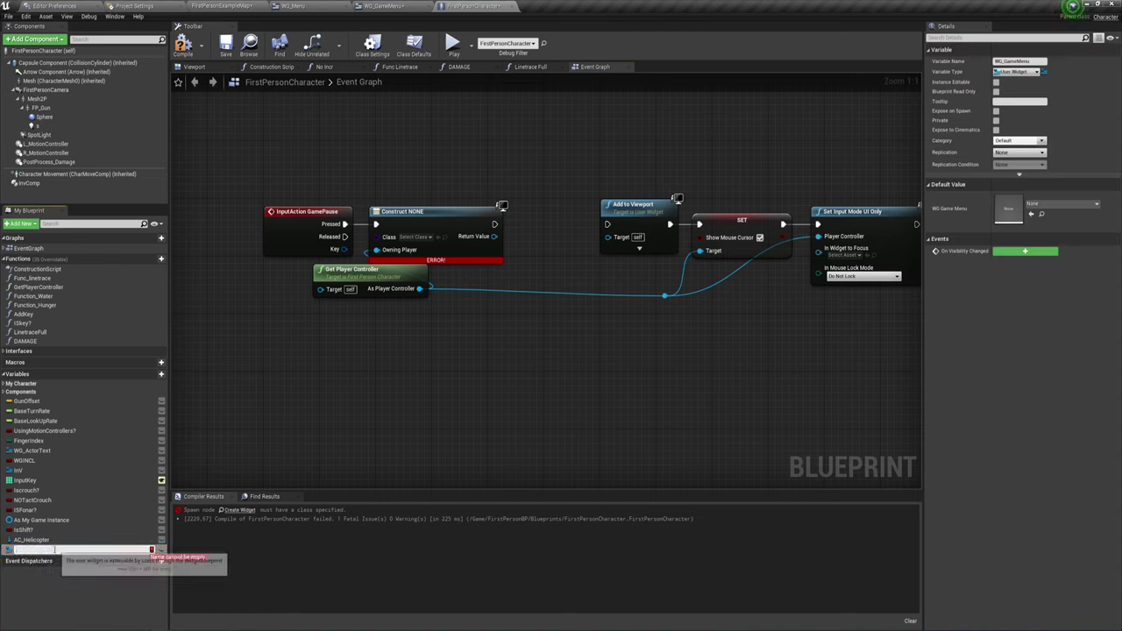
key("Escape")
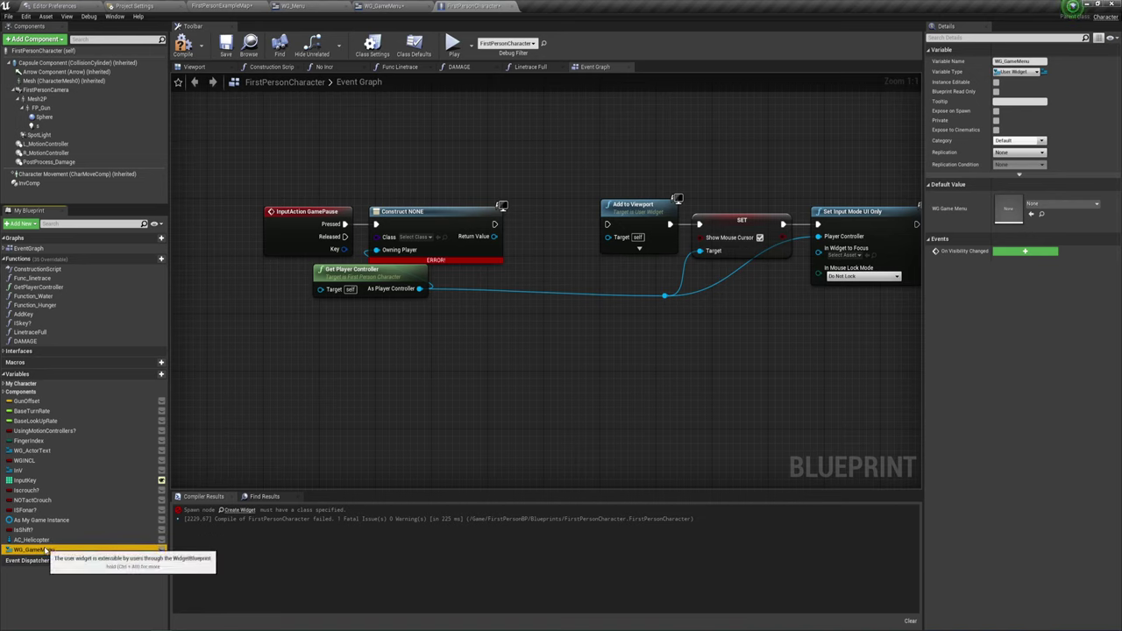
left_click(42, 549)
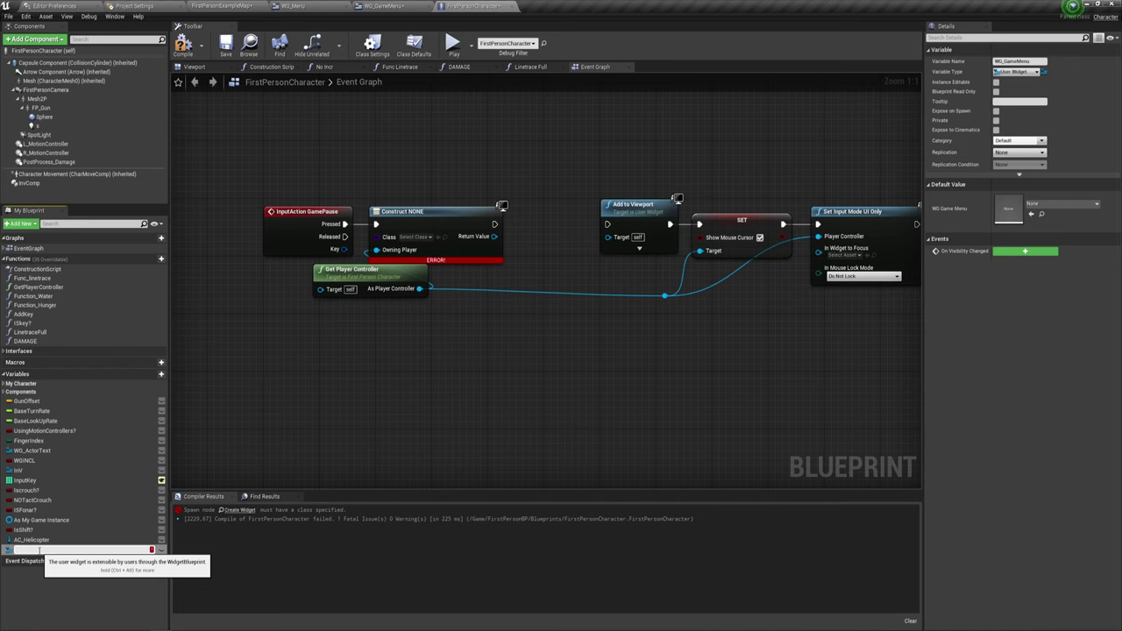
left_click(94, 513)
left_click(39, 550)
key("Delete")
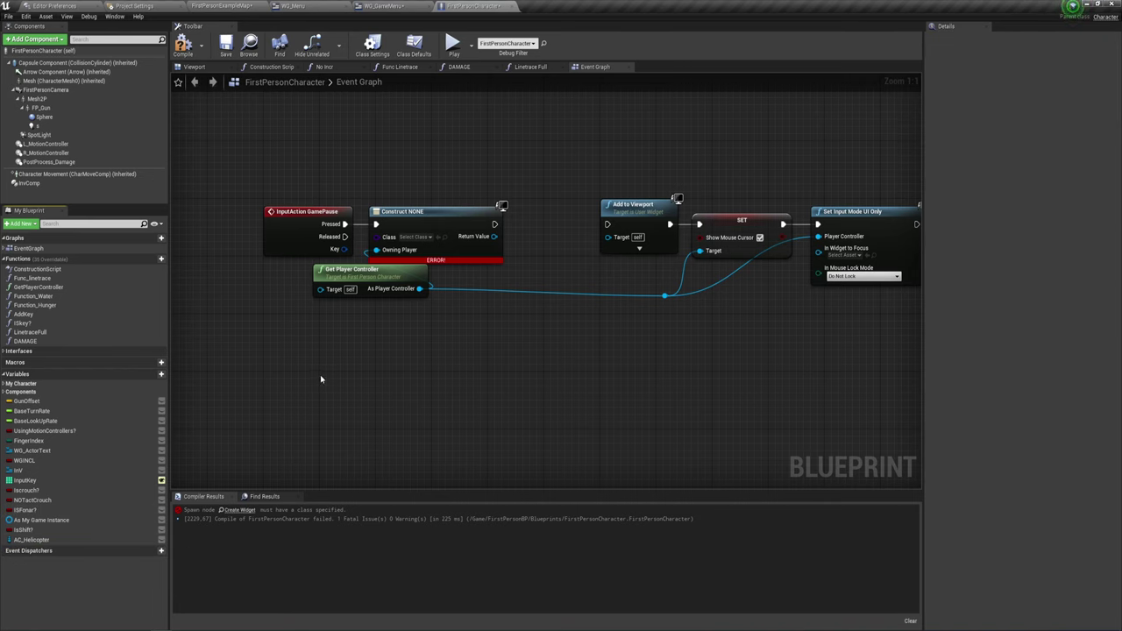
left_click(226, 7)
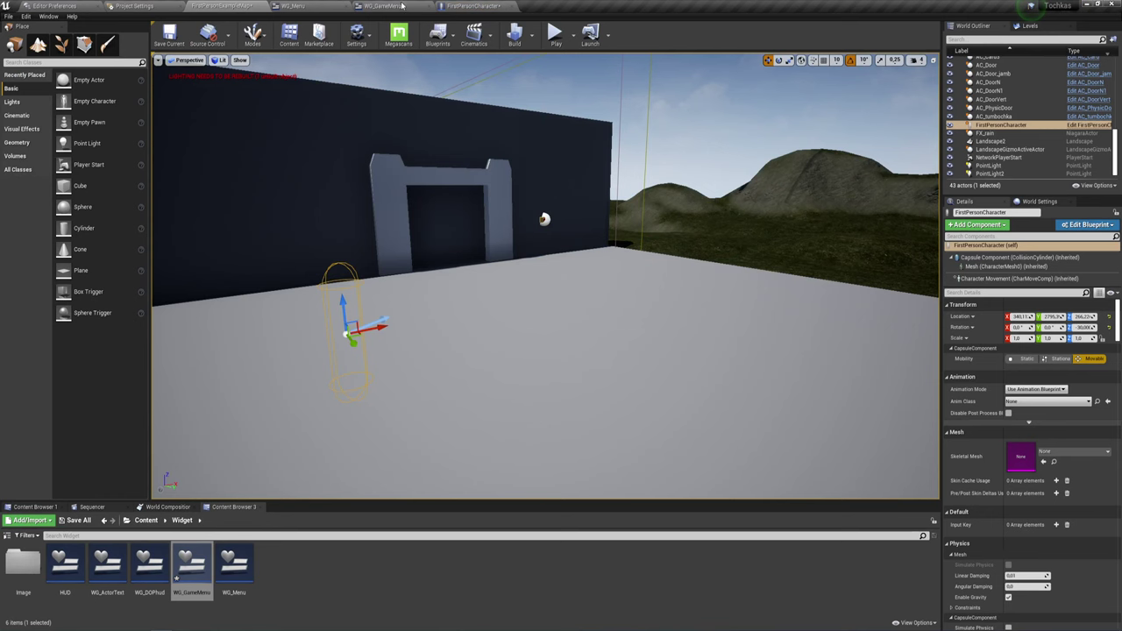
Make the construct node create WG_GameMenu and store its return value in a new WG_GameMenu variable
left_click(400, 6)
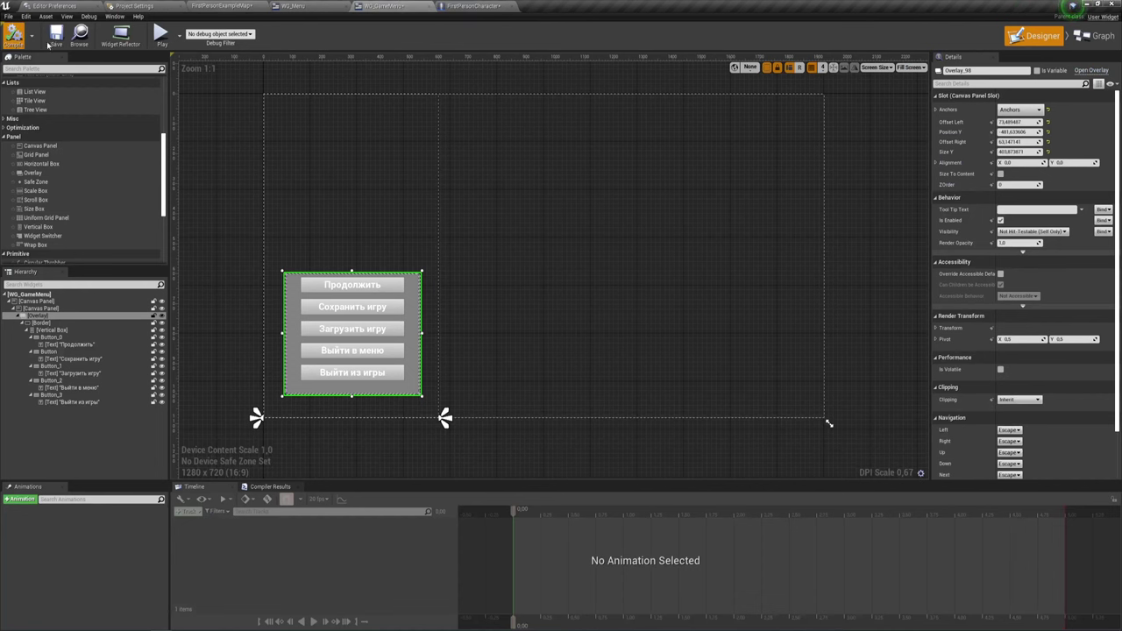
left_click(470, 10)
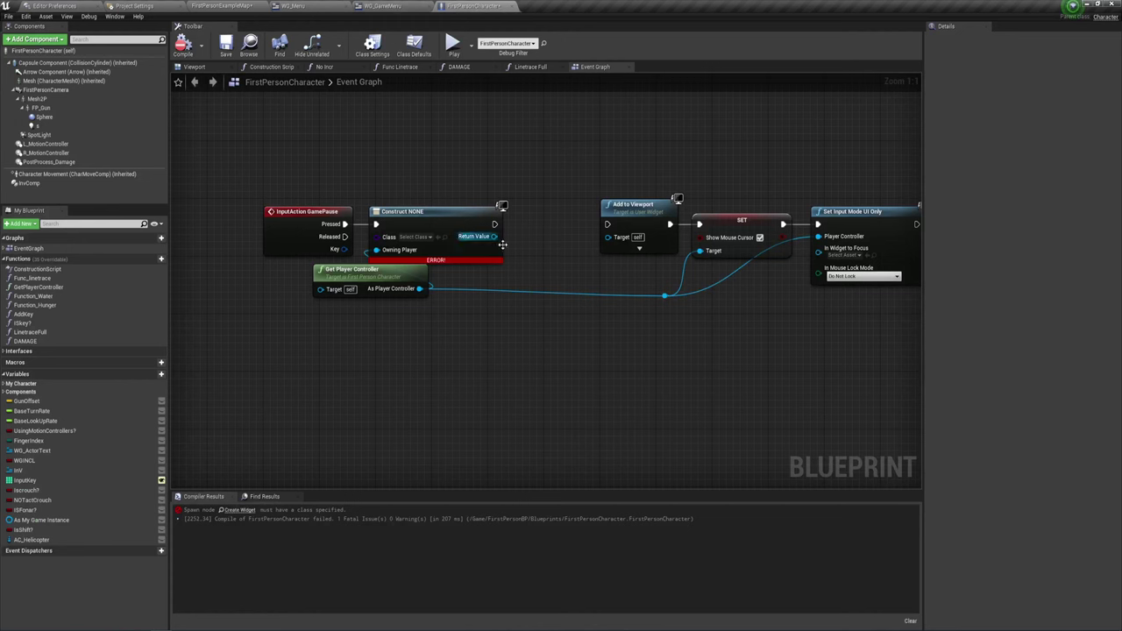
left_click(417, 237)
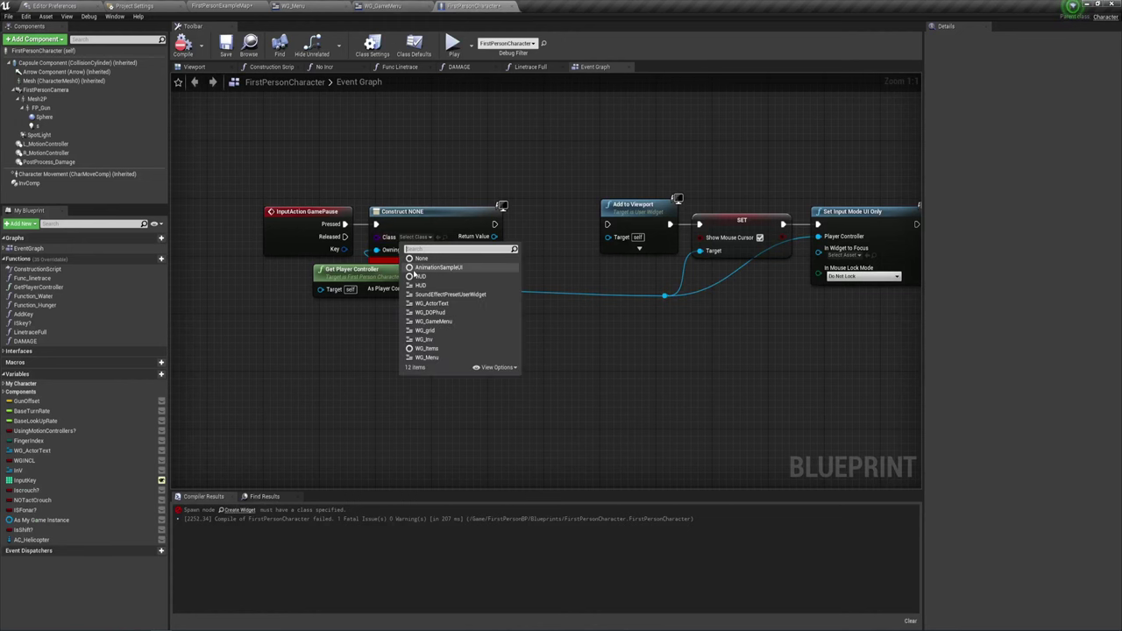
left_click(439, 322)
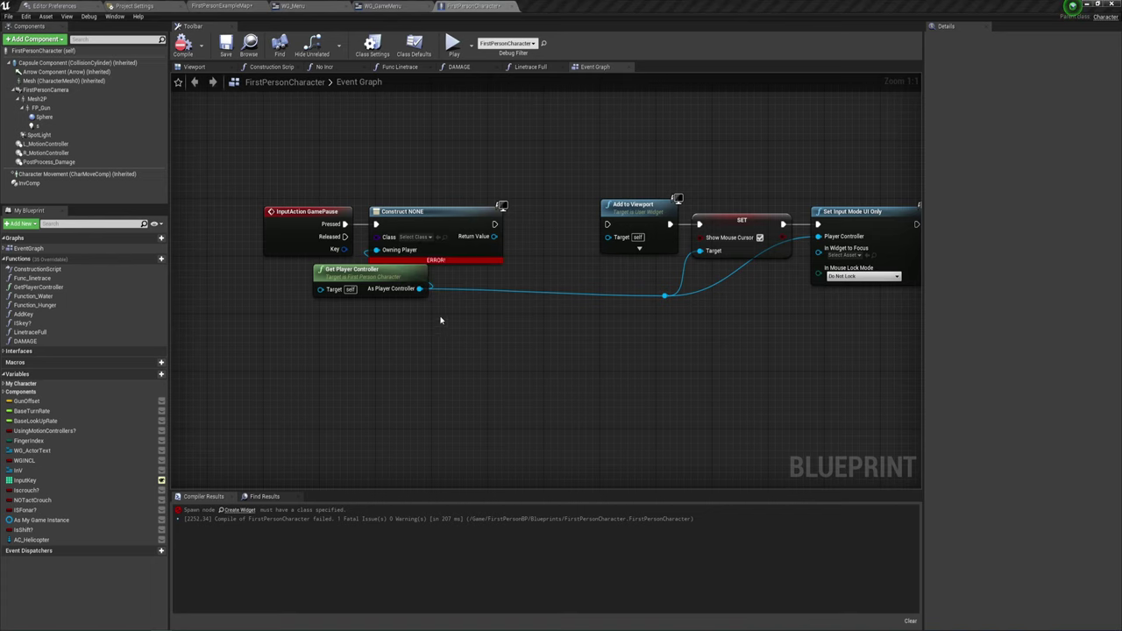
left_click(455, 212)
left_click_drag(489, 236, 514, 229)
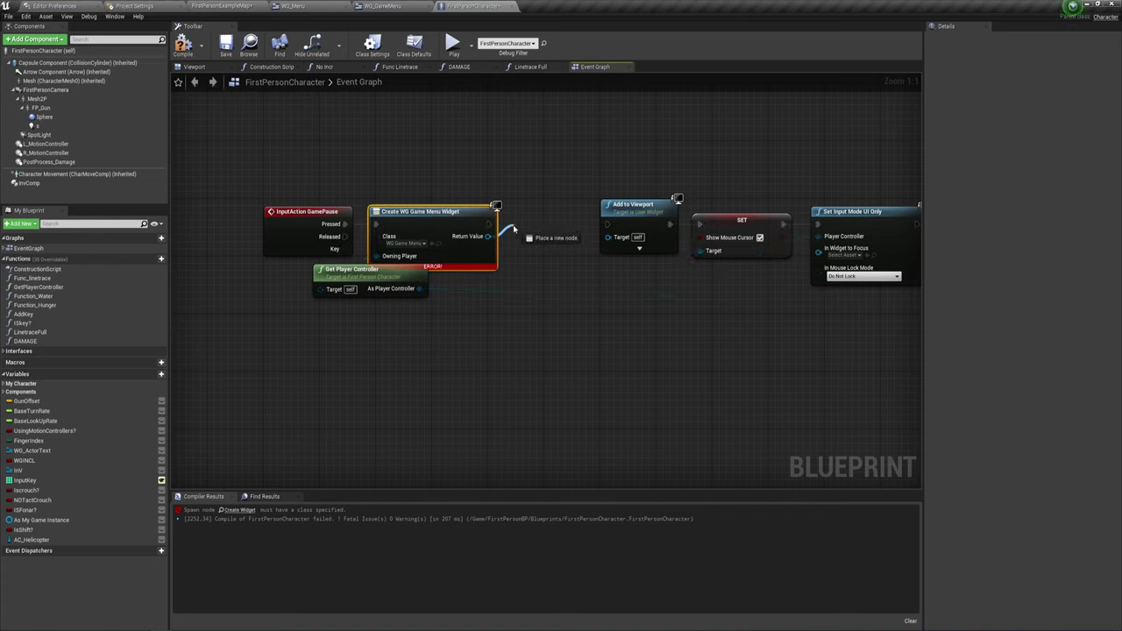
left_click(552, 270)
type("WG_GameMenu")
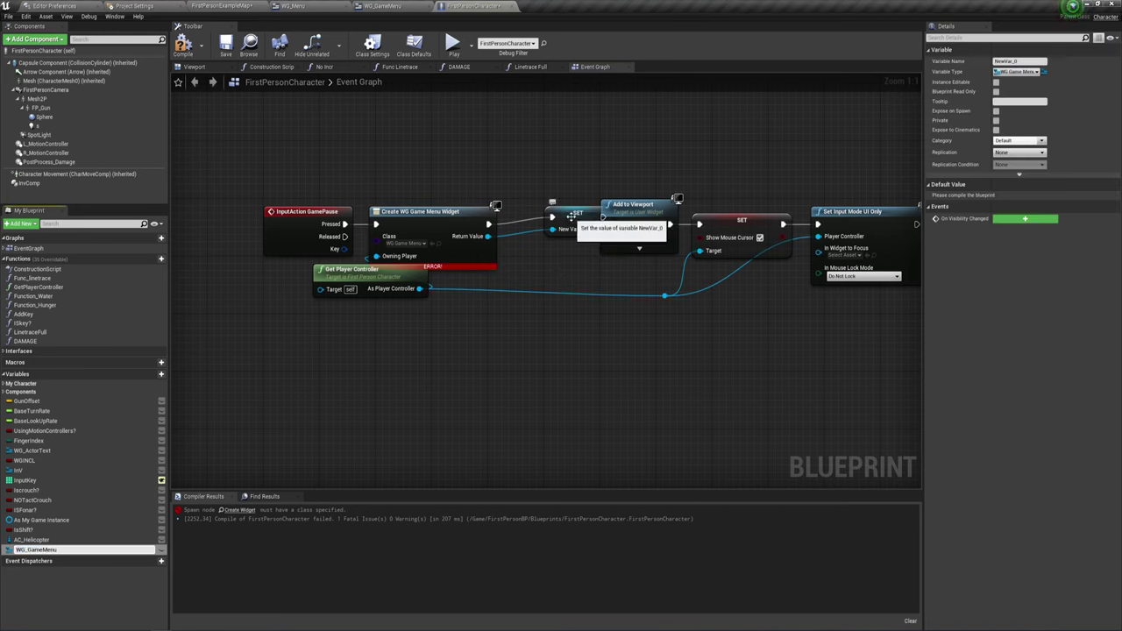
key("Return")
Wire the SET WG_GameMenu node into Add to Viewport and compile the character blueprint
left_click_drag(543, 213, 508, 219)
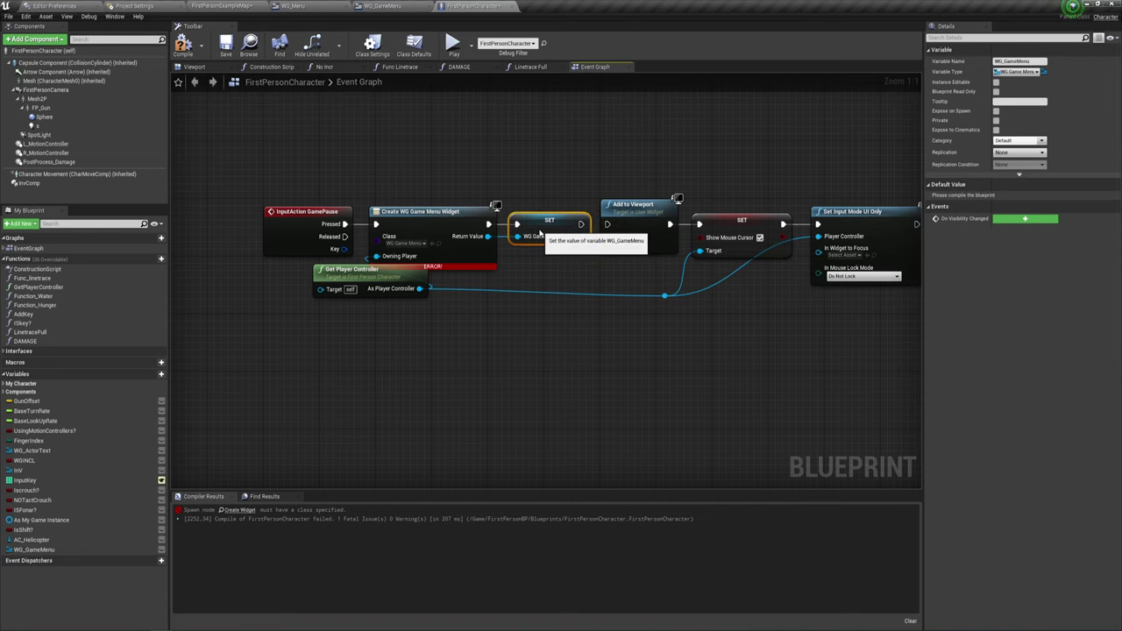
mouse_move(580, 224)
left_mouse_down()
mouse_move(608, 224)
mouse_move(608, 237)
left_mouse_up()
left_click(576, 283)
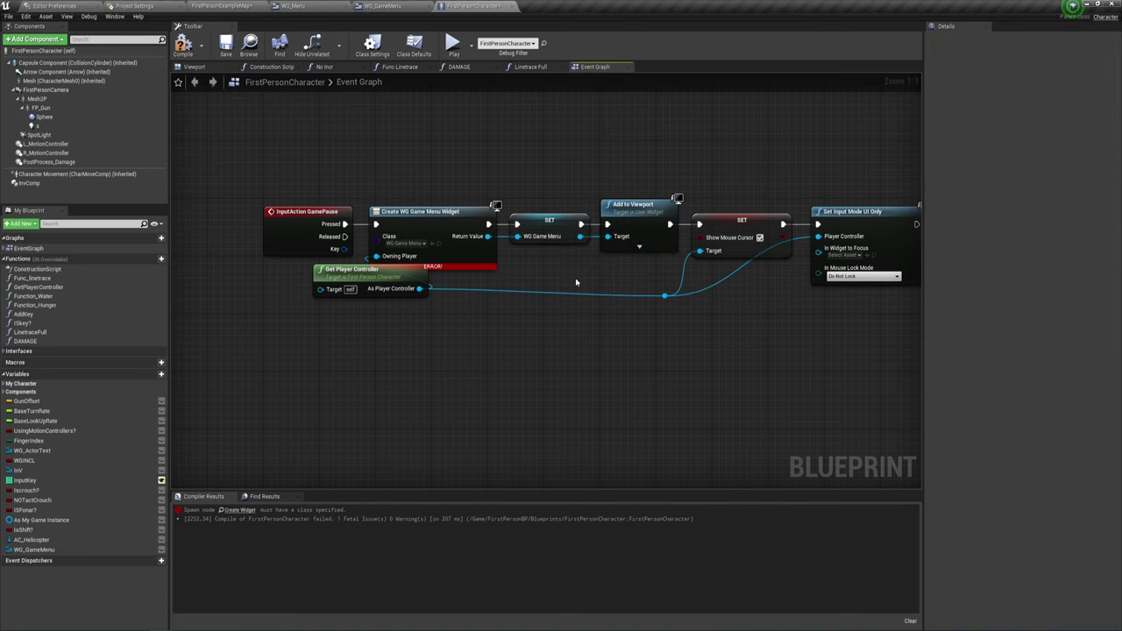
left_click(184, 44)
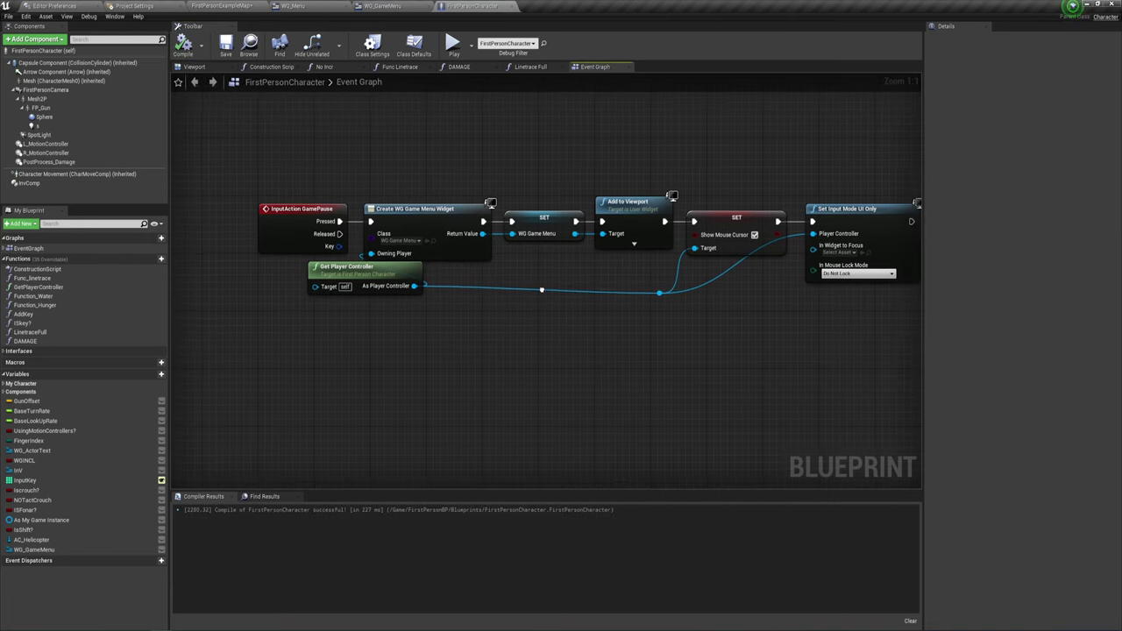
right_click_drag(468, 271, 412, 267)
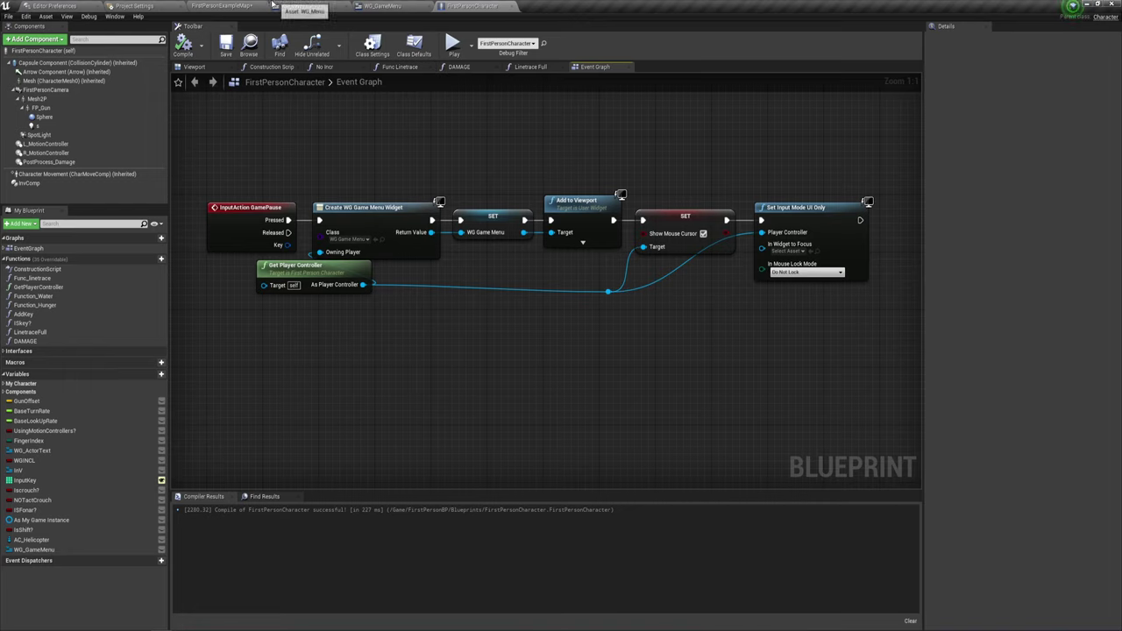
left_click(454, 45)
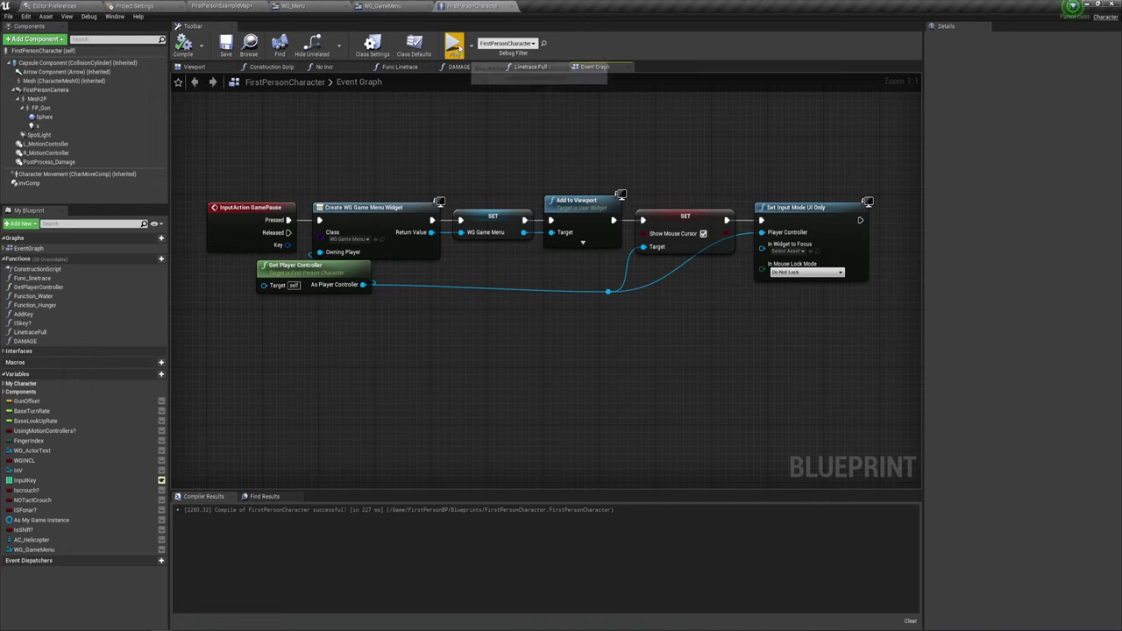
key("Escape")
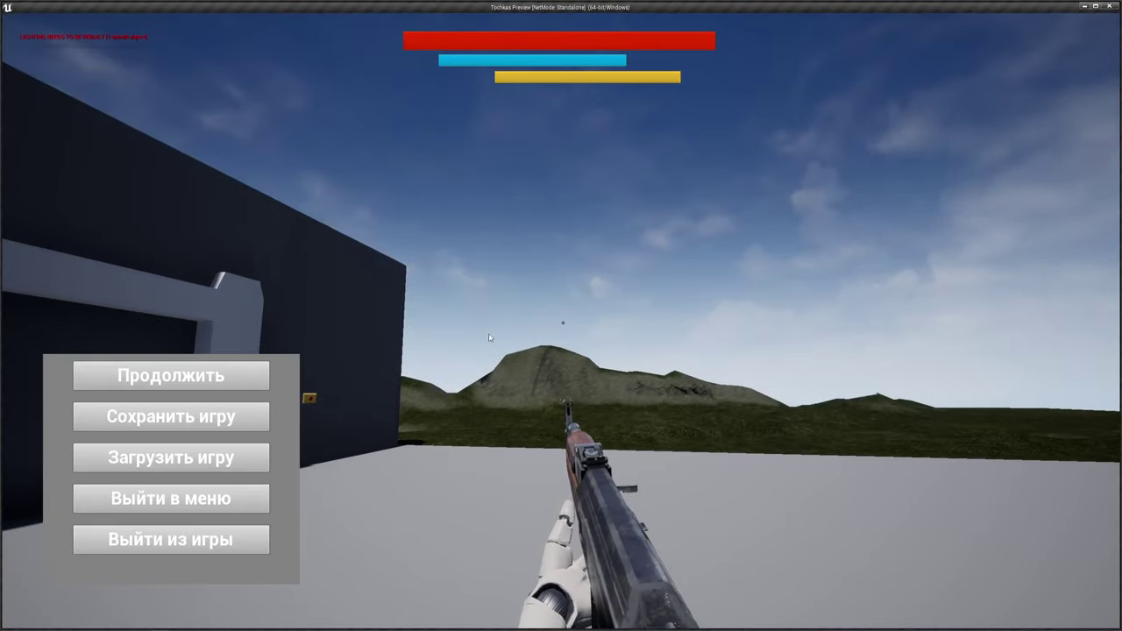
left_click(233, 421)
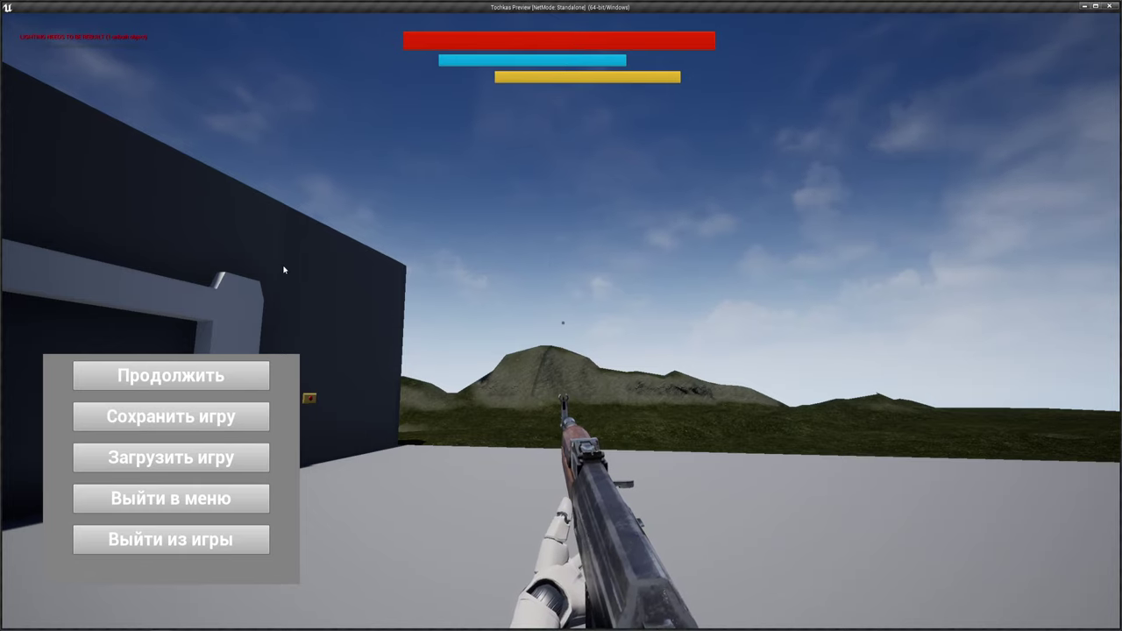
left_click_drag(792, 9, 785, 55)
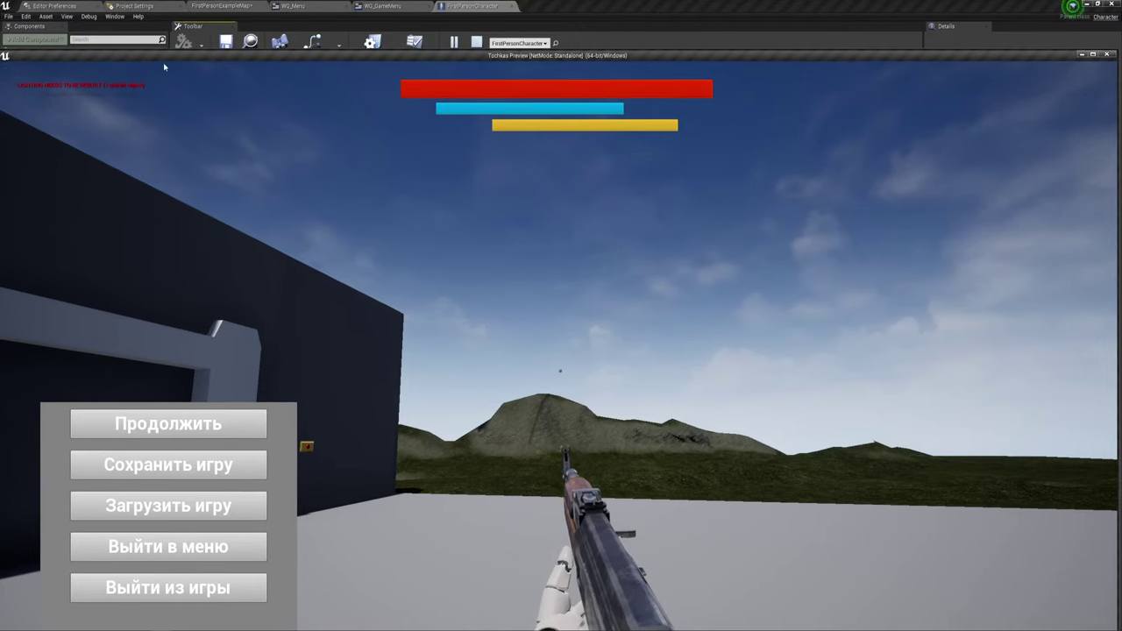
mouse_move(4, 49)
left_mouse_down()
mouse_move(102, 58)
mouse_move(775, 363)
mouse_move(249, 102)
left_mouse_up()
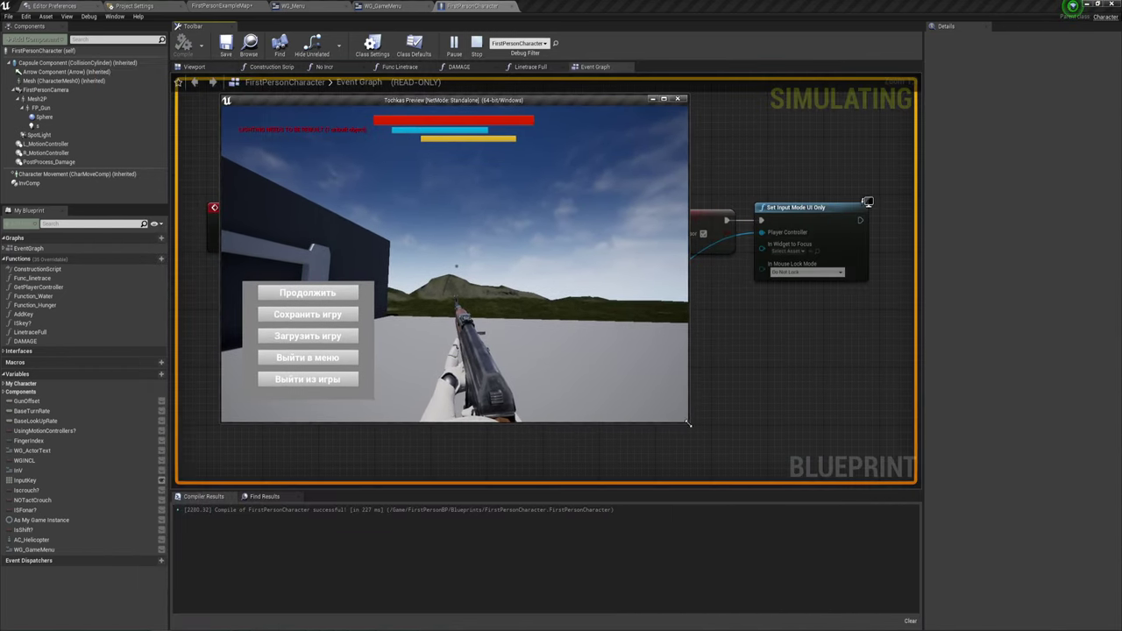
mouse_move(689, 425)
left_mouse_down()
mouse_move(760, 356)
mouse_move(330, 243)
left_mouse_up()
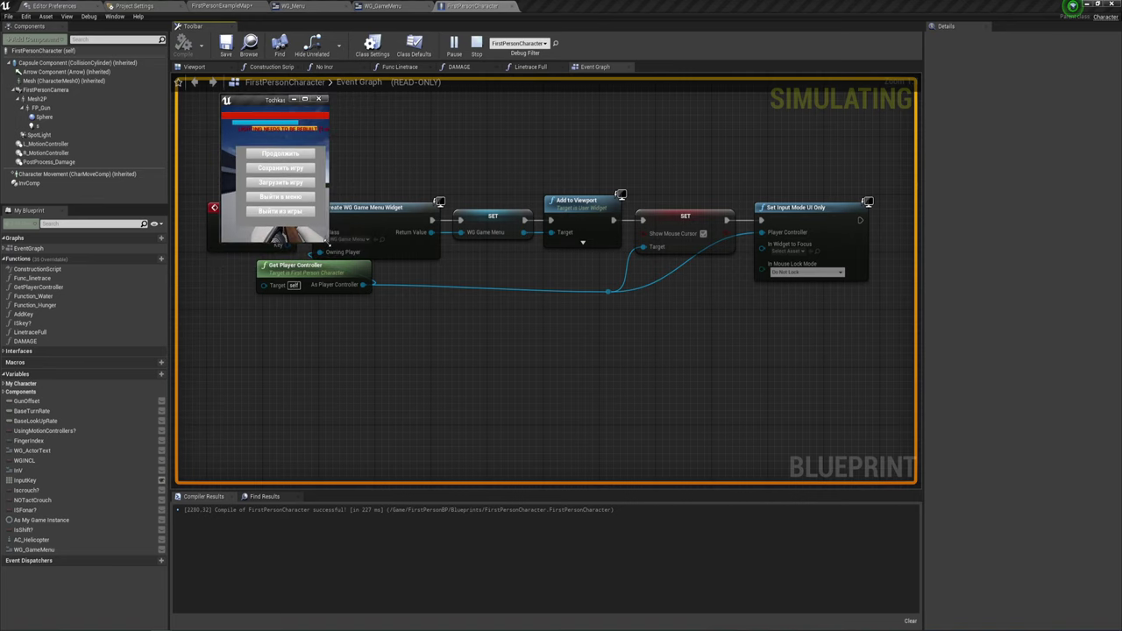
mouse_move(330, 244)
left_mouse_down()
mouse_move(628, 361)
mouse_move(557, 359)
mouse_move(428, 321)
left_mouse_up()
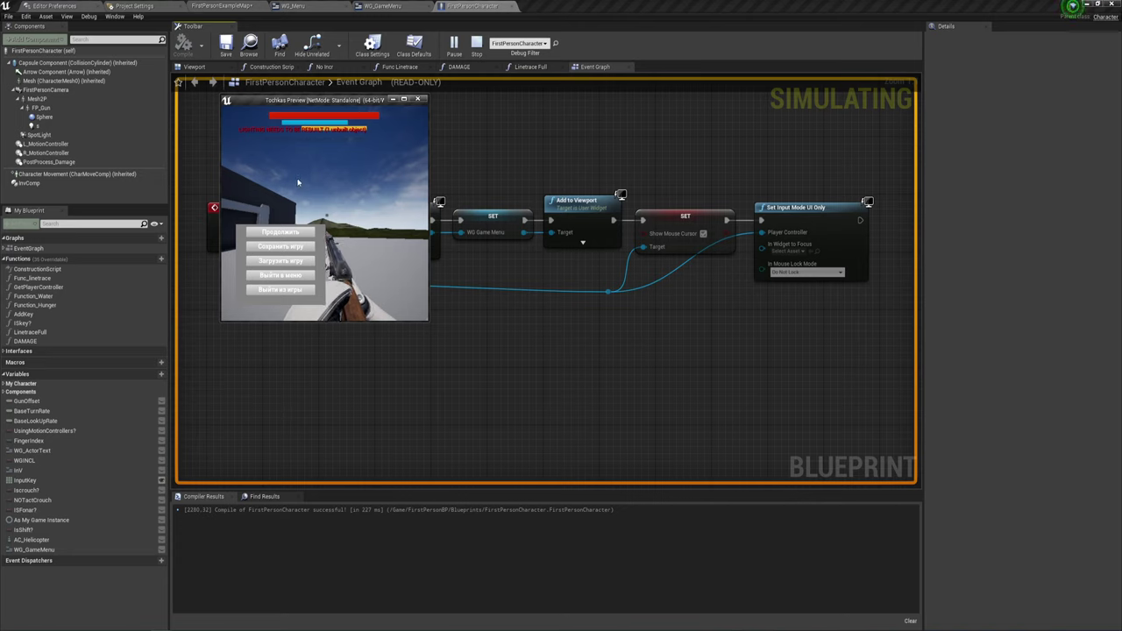
left_click(429, 326)
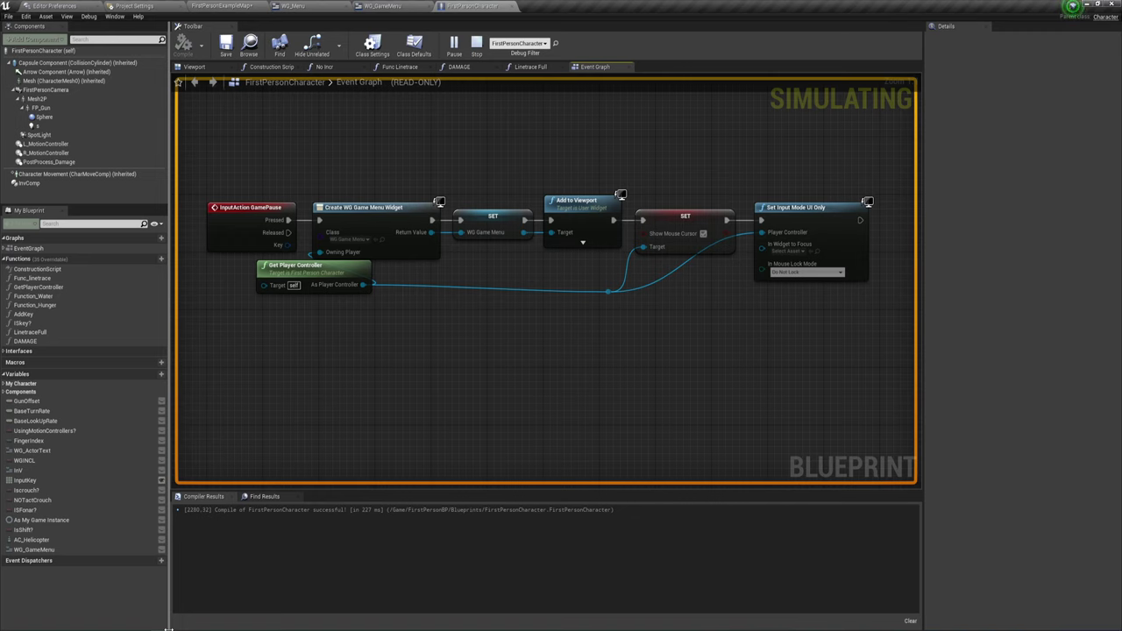
left_click(163, 601)
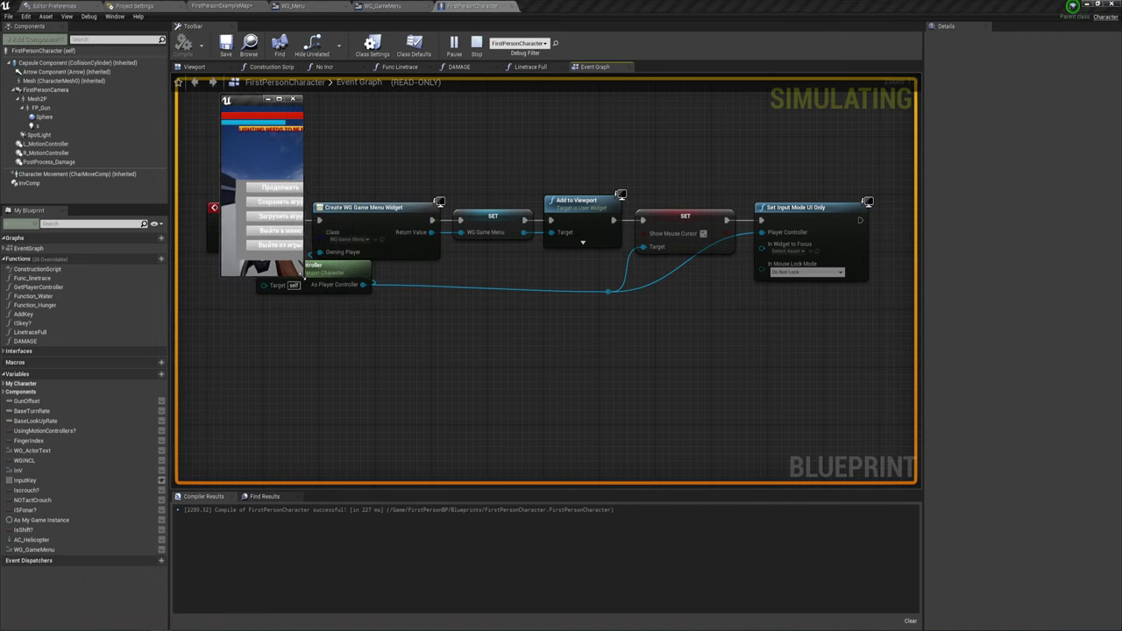
mouse_move(428, 322)
left_mouse_down()
mouse_move(614, 346)
mouse_move(535, 364)
mouse_move(504, 356)
left_mouse_up()
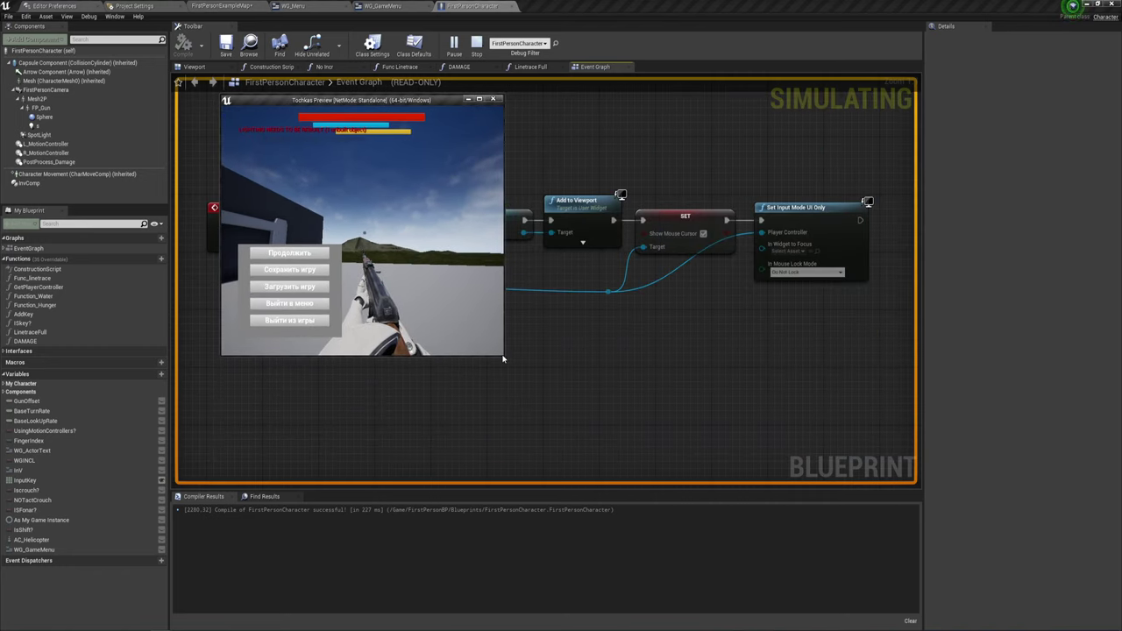
left_click_drag(506, 356, 680, 456)
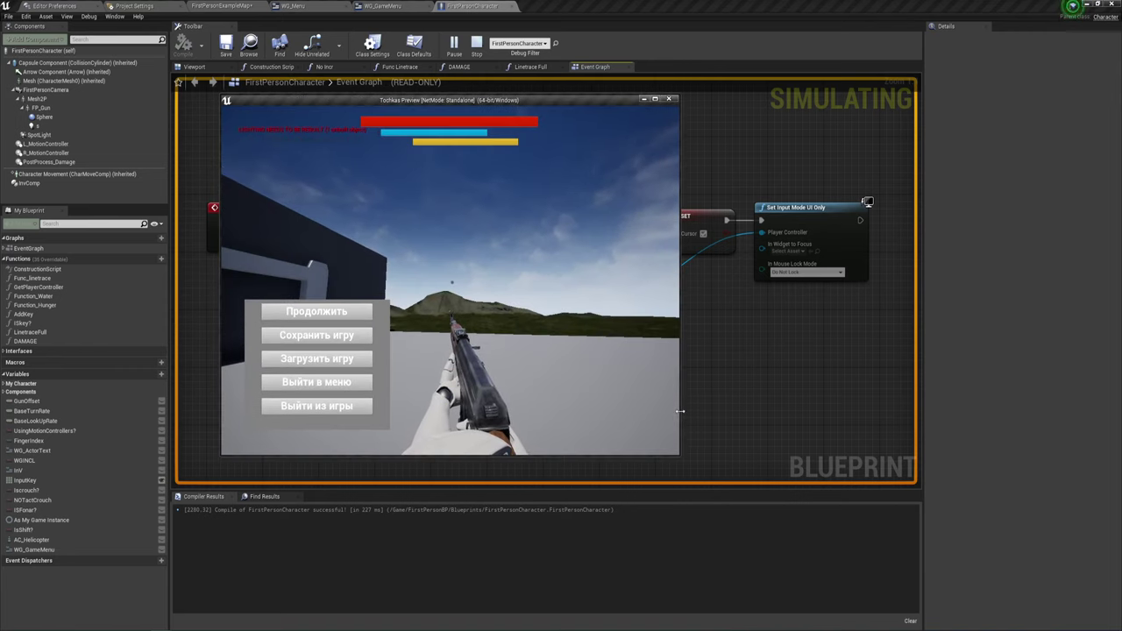
left_click_drag(679, 411, 812, 412)
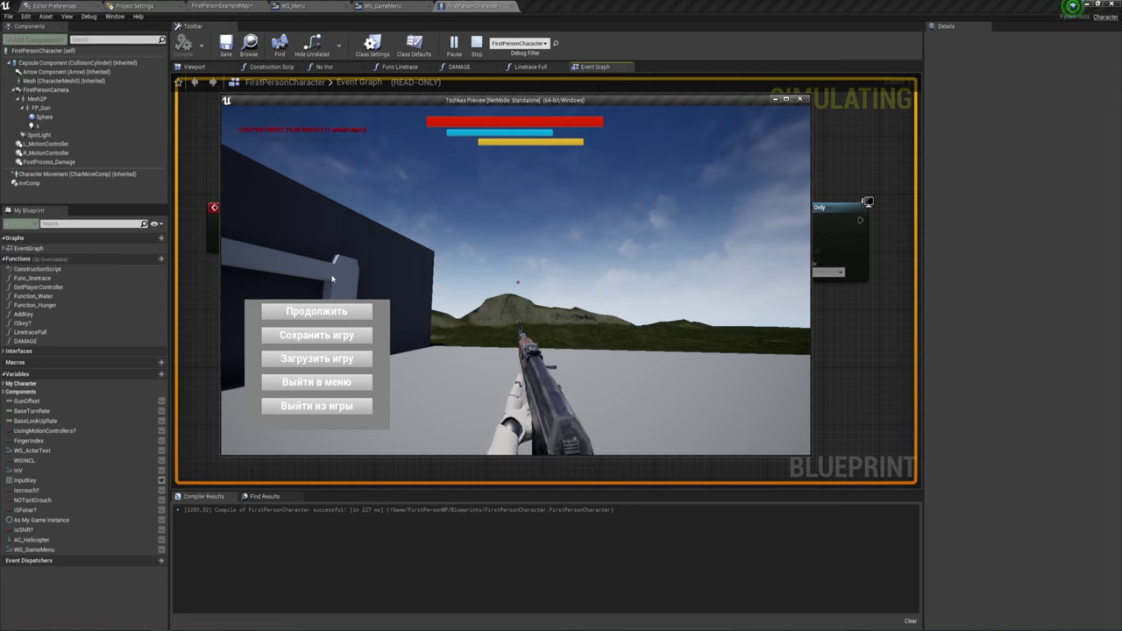
left_click(800, 99)
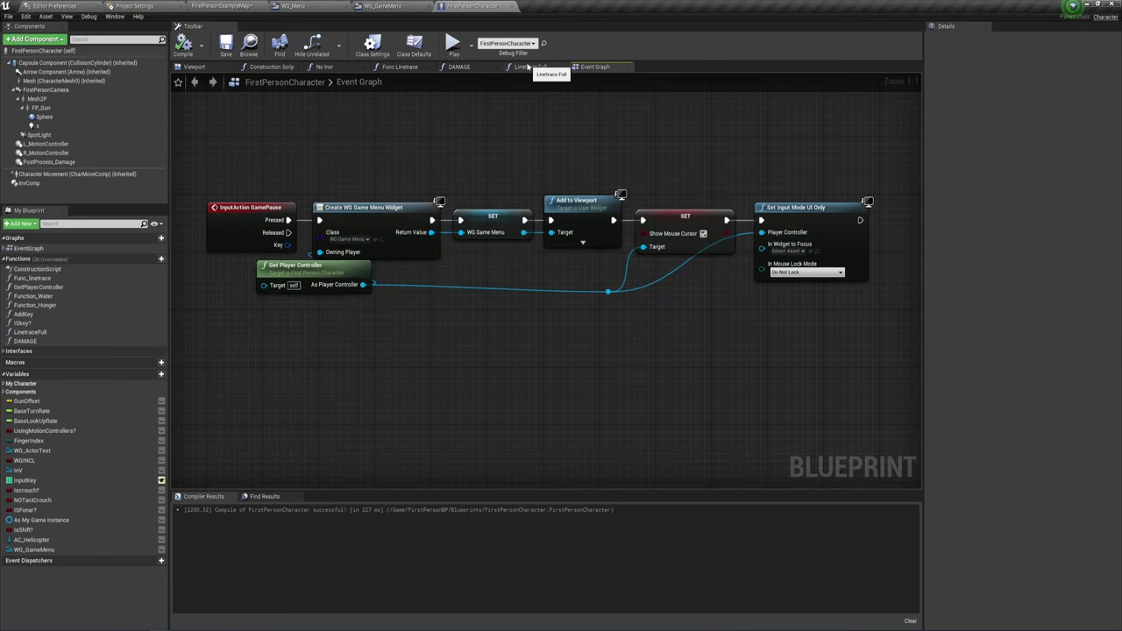
In WG_GameMenu, select all five menu buttons from Продолжить to Выйти из игры, excluding the Vertical Box
left_click(384, 6)
left_click(395, 288)
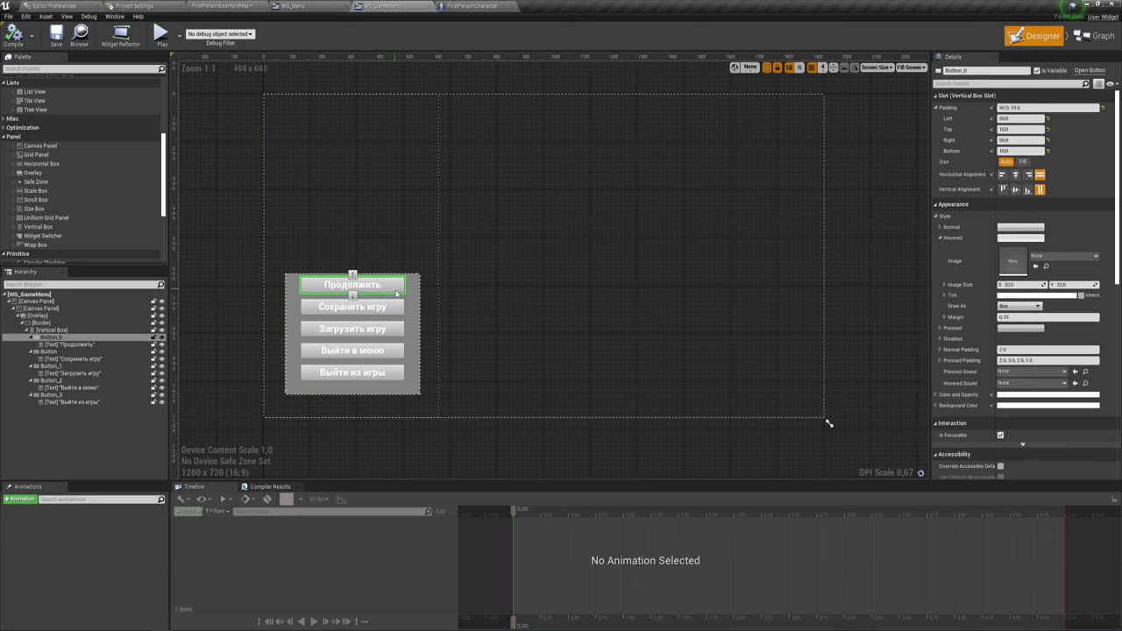
left_click(398, 312, "ctrl")
left_click(399, 319, "ctrl")
left_click(400, 333, "ctrl")
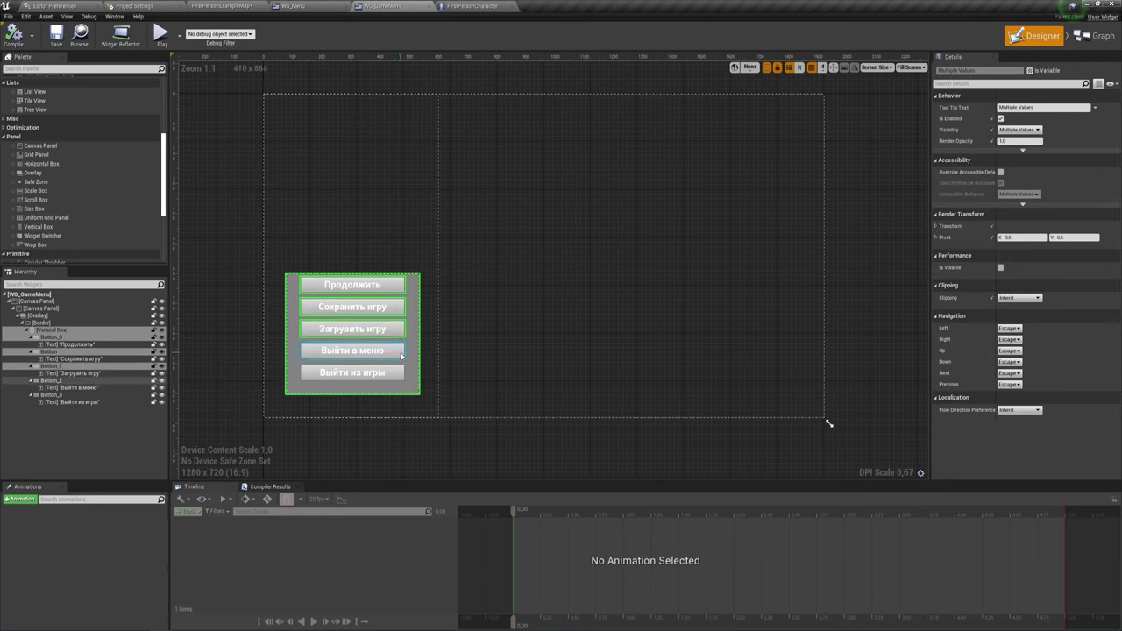
left_click(401, 356, "ctrl")
left_click(401, 377, "ctrl")
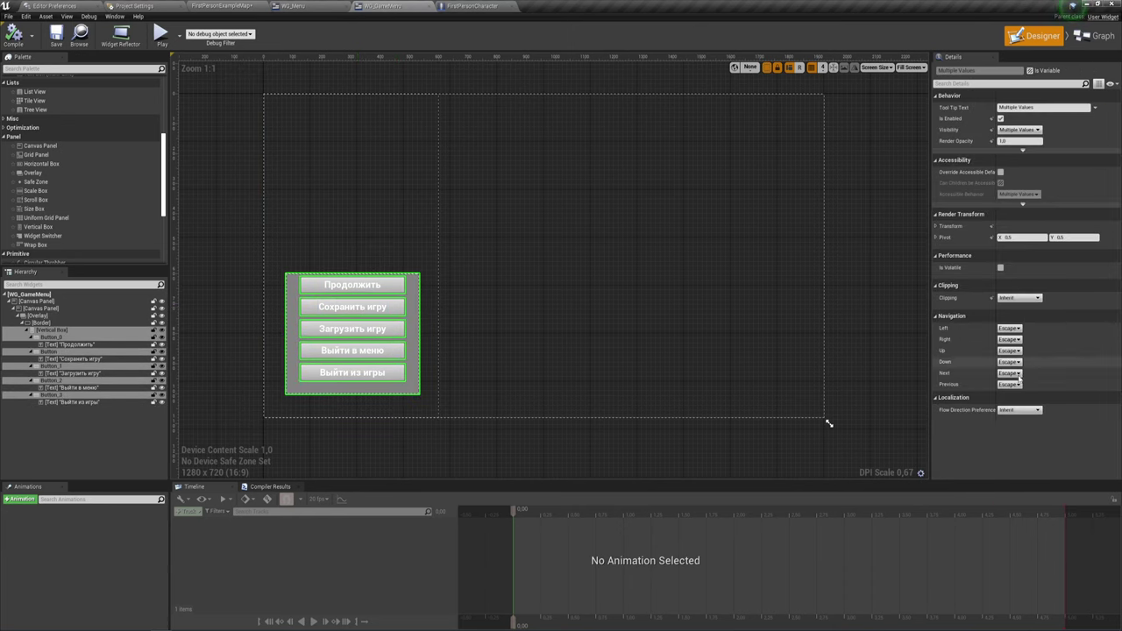
left_click(55, 332, "ctrl")
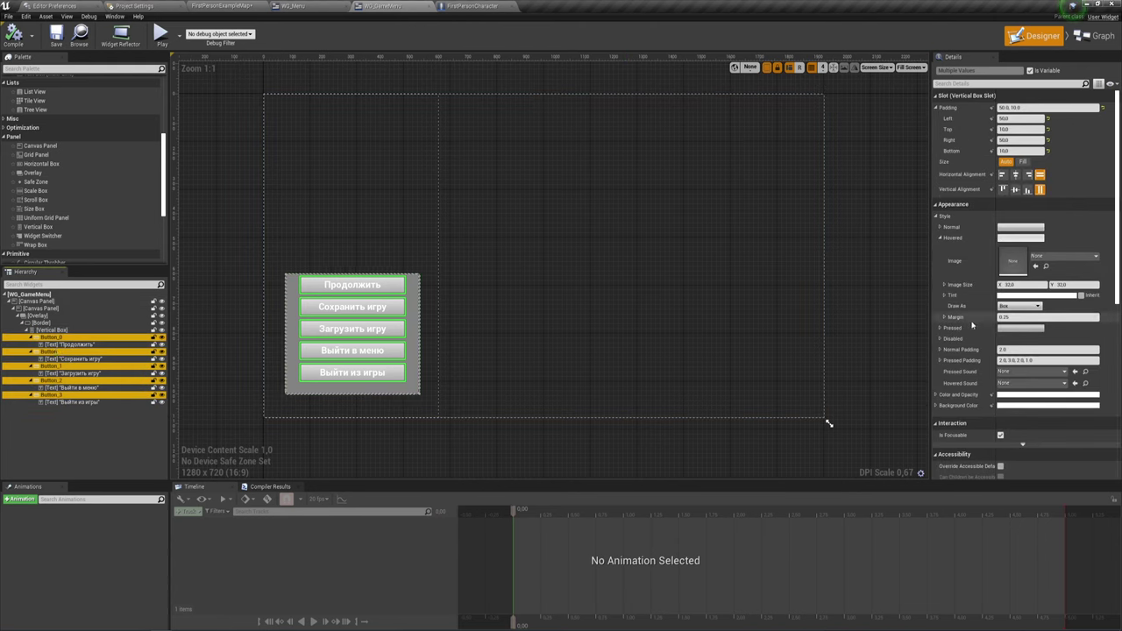
Set Pressed Sound to Camera_Shutter and Hovered Sound to Click_on_Button for the selected buttons
left_click(1041, 373)
left_click(1032, 467)
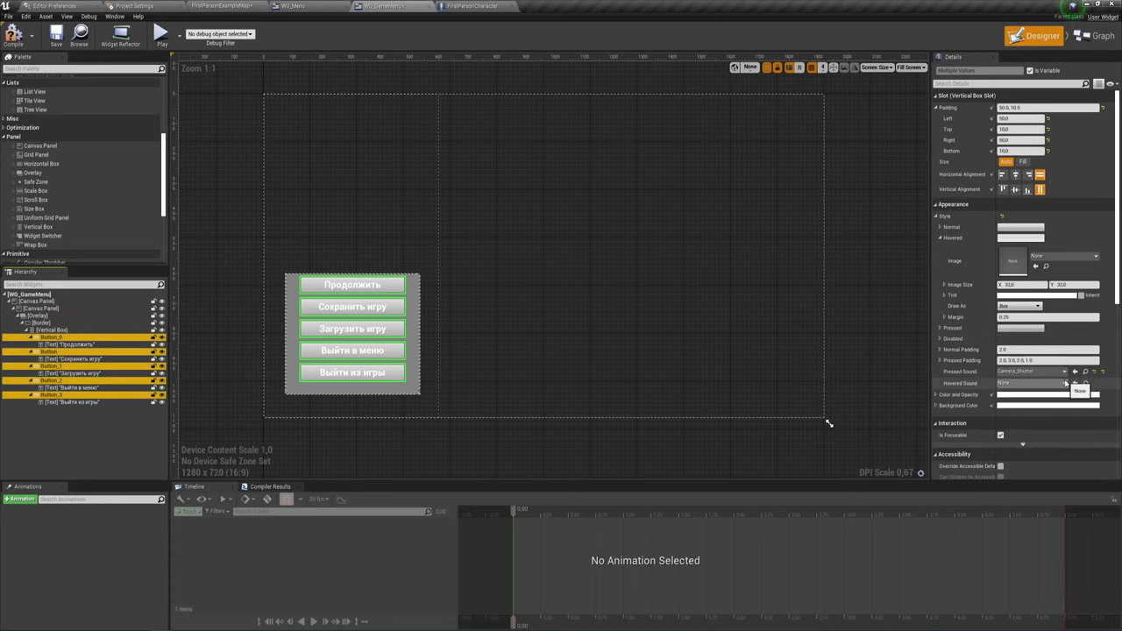
left_click(1066, 383)
left_click(1031, 481)
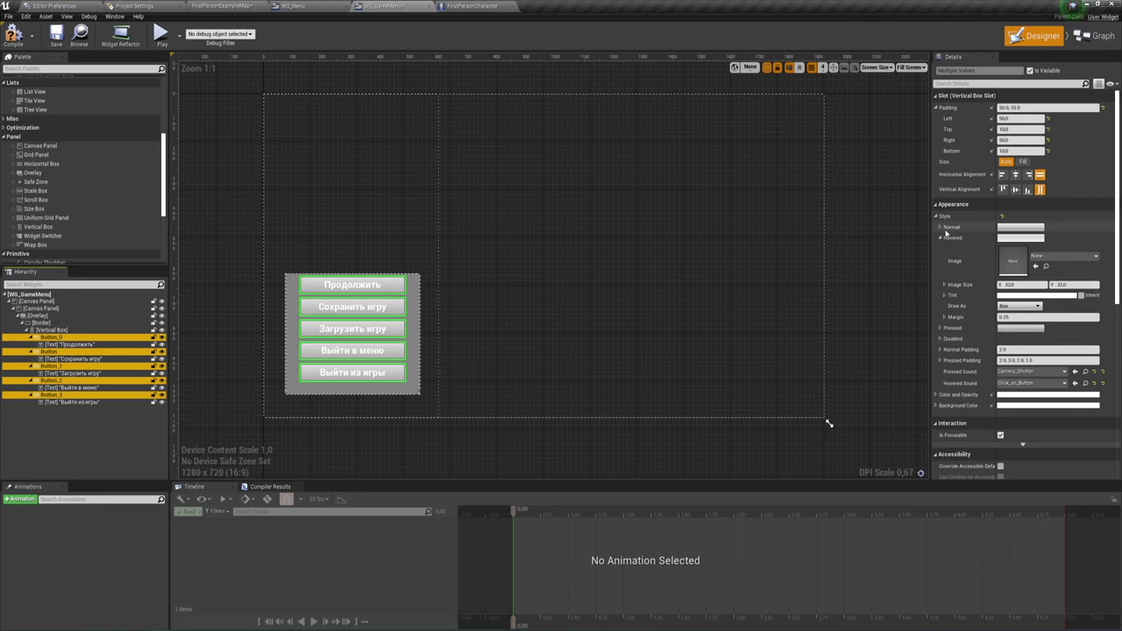
left_click(941, 227)
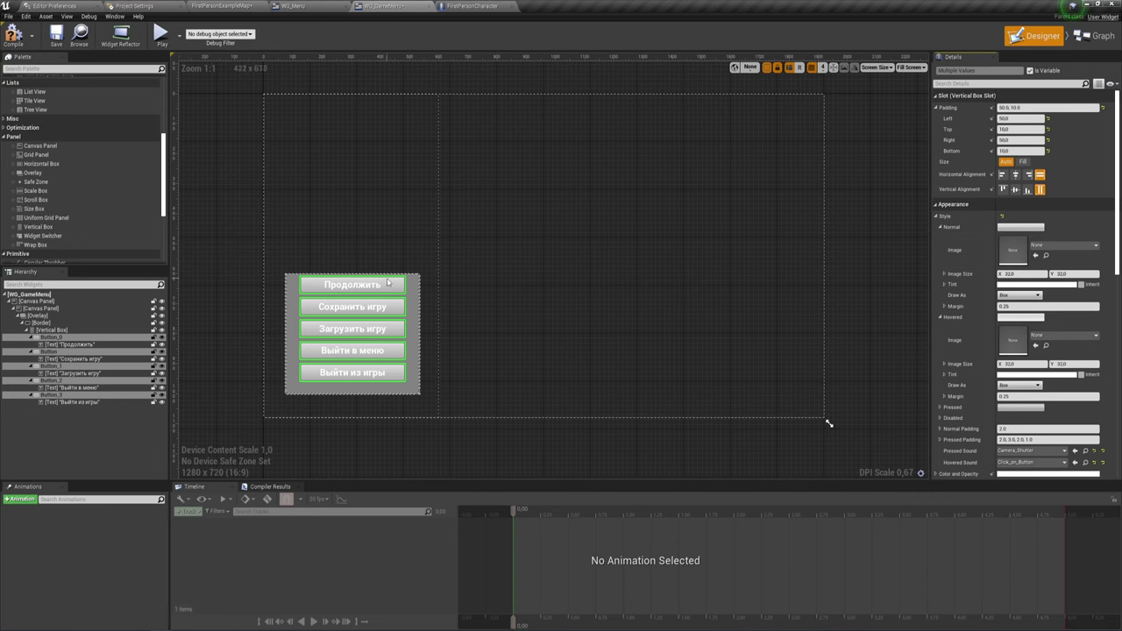
Select only the Продолжить button and scroll its details down to the Events section
left_click(587, 246)
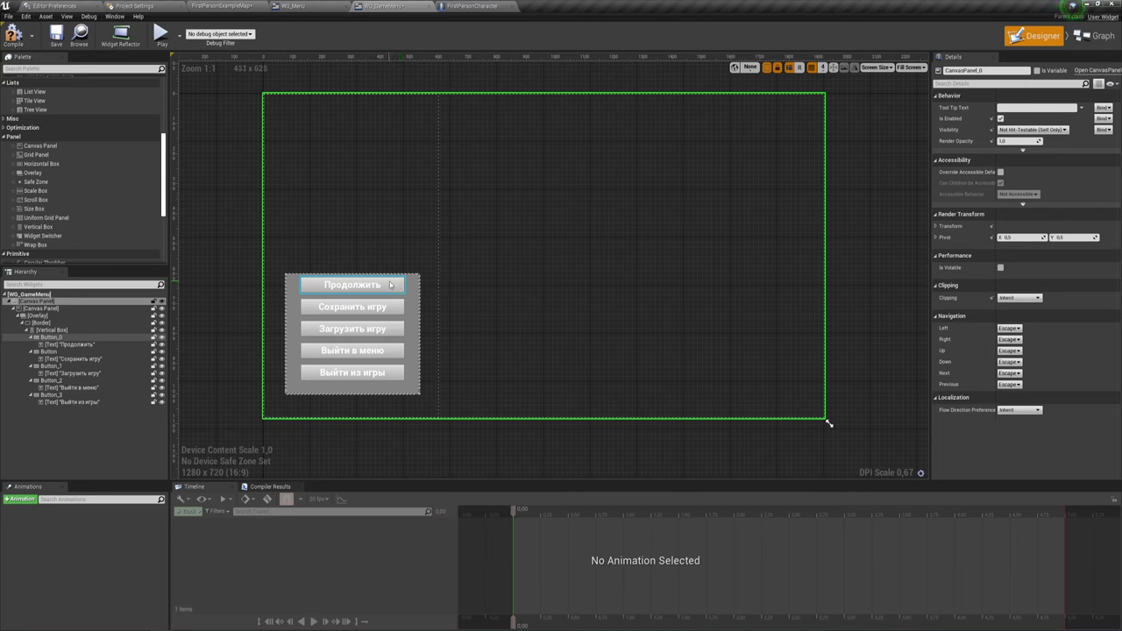
left_click(390, 286)
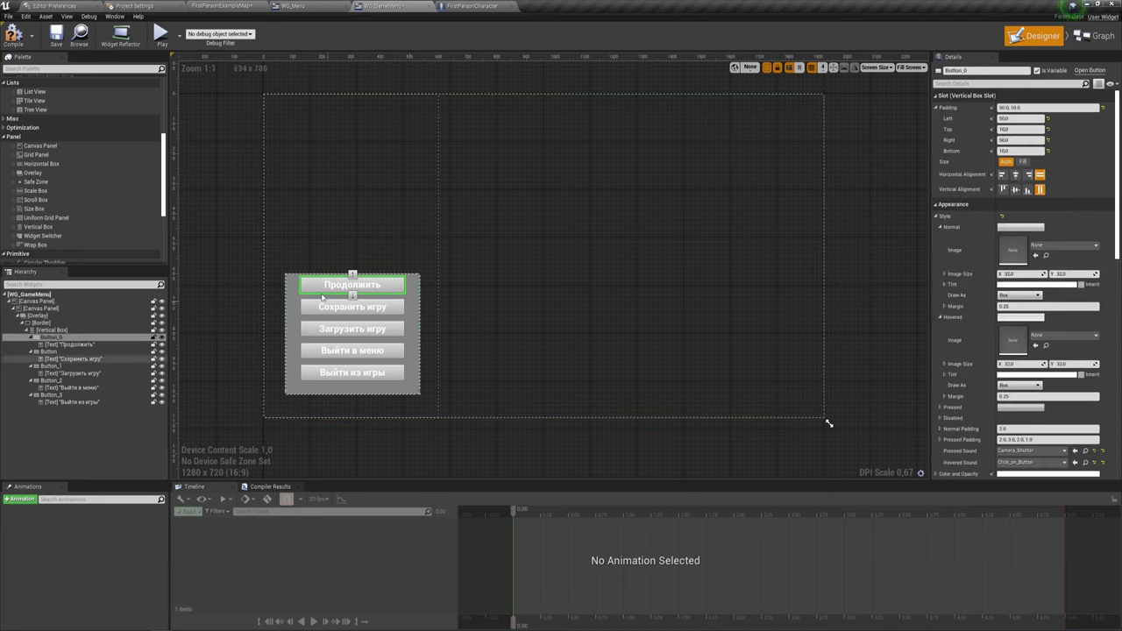
scroll(1046, 387, "down", 3)
scroll(1046, 387, "down", 3)
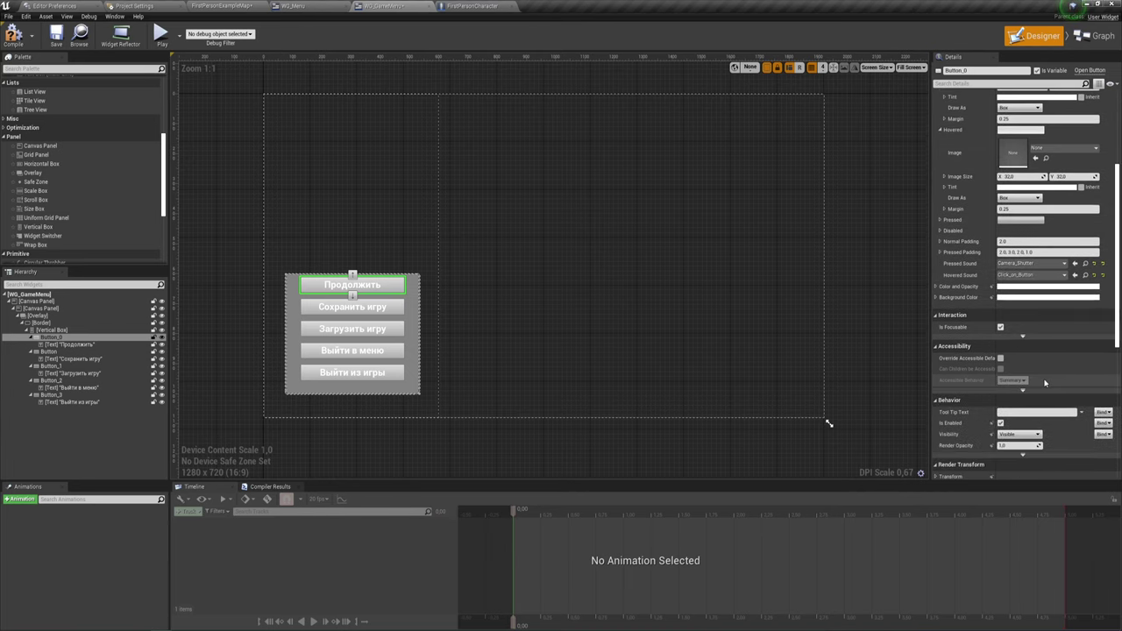
scroll(1046, 387, "down", 3)
scroll(1047, 387, "down", 3)
scroll(1046, 387, "down", 2)
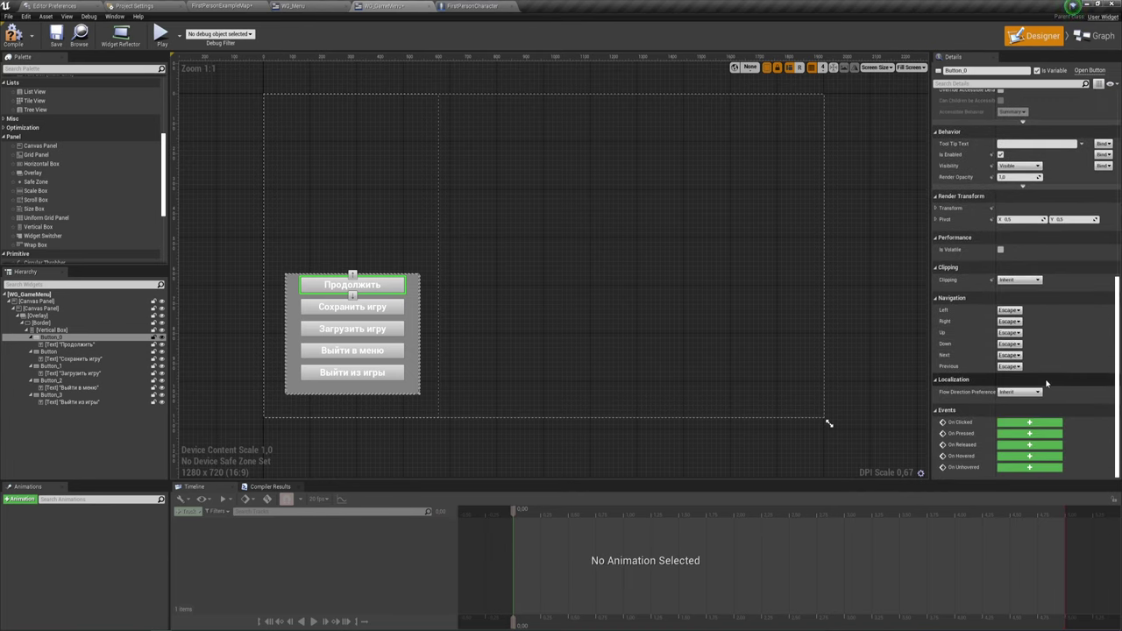
Create the On Clicked event for the Продолжить button and add a Get Player Controller node
left_click(1010, 426)
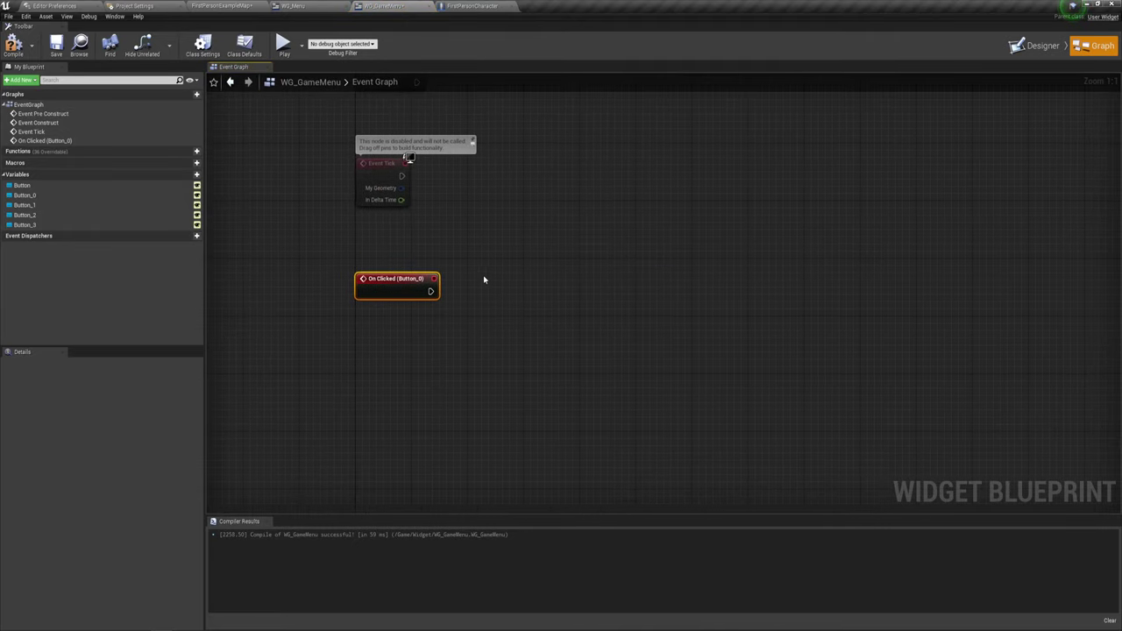
right_click_drag(488, 327, 362, 347)
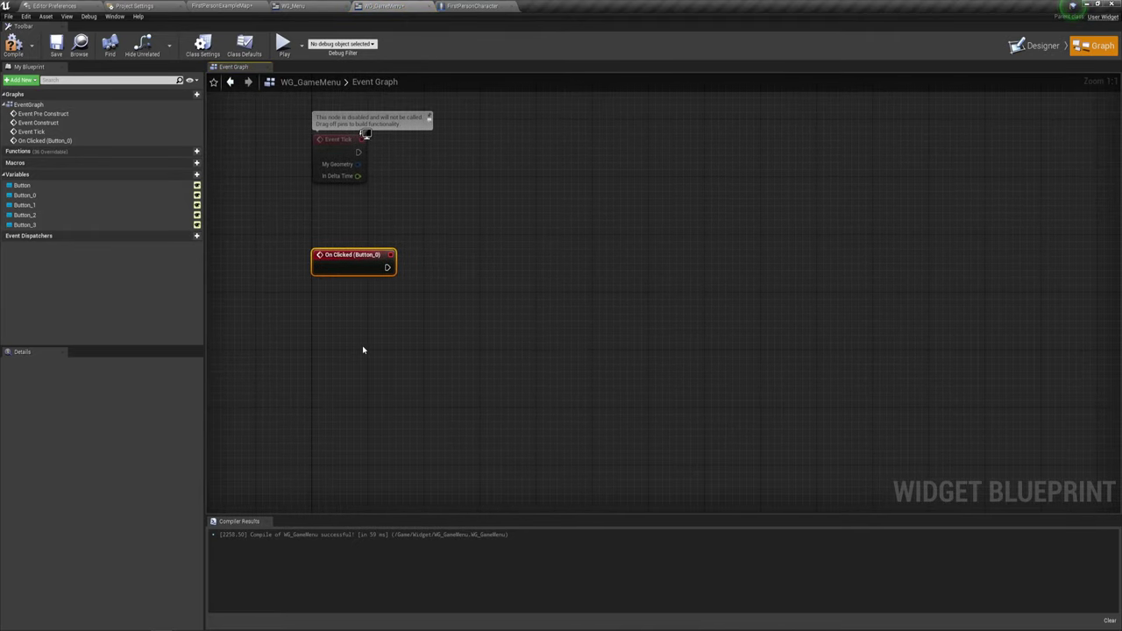
right_click(362, 348)
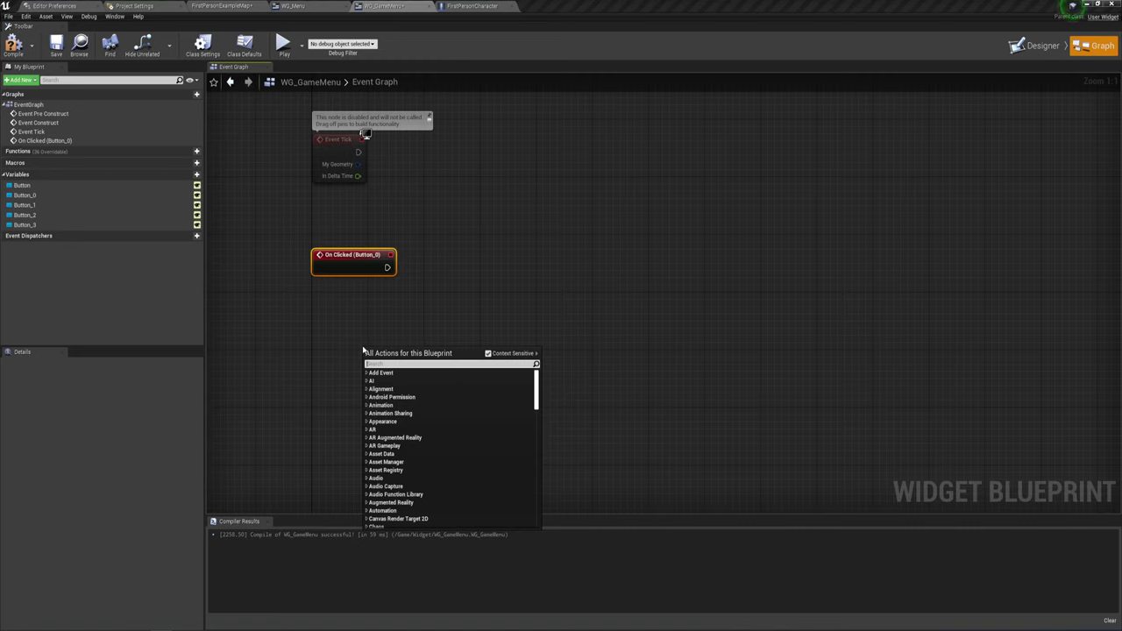
type("get pla")
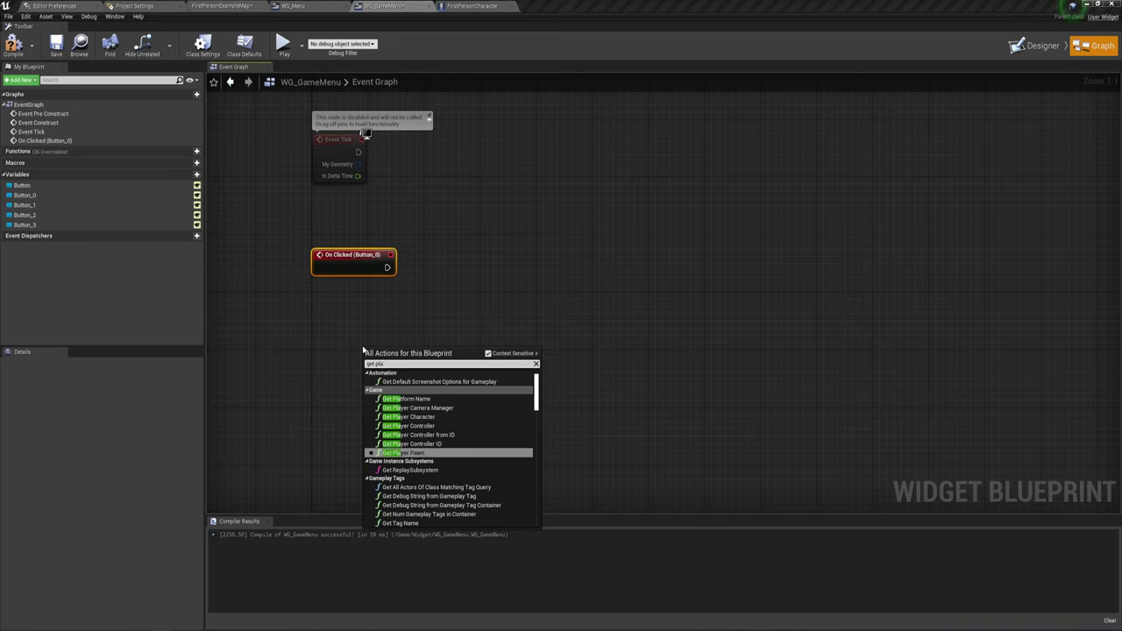
key("Up")
key("Up")
key("Up")
key("Return")
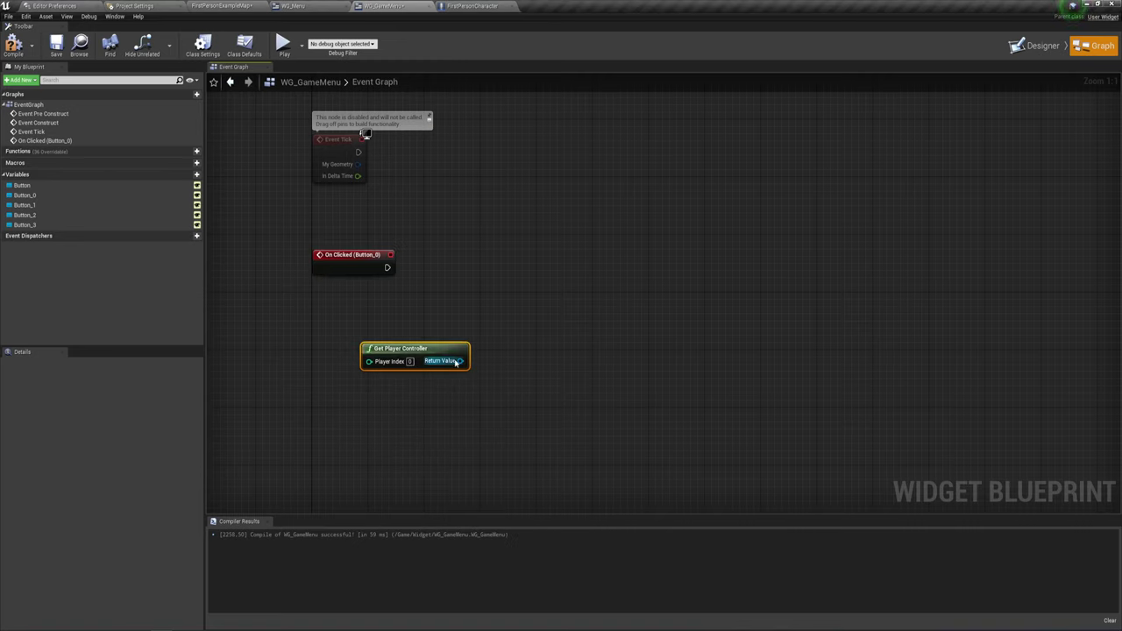
Add a Set Show Mouse Cursor node from the player controller, run after On Clicked
left_click_drag(456, 361, 489, 241)
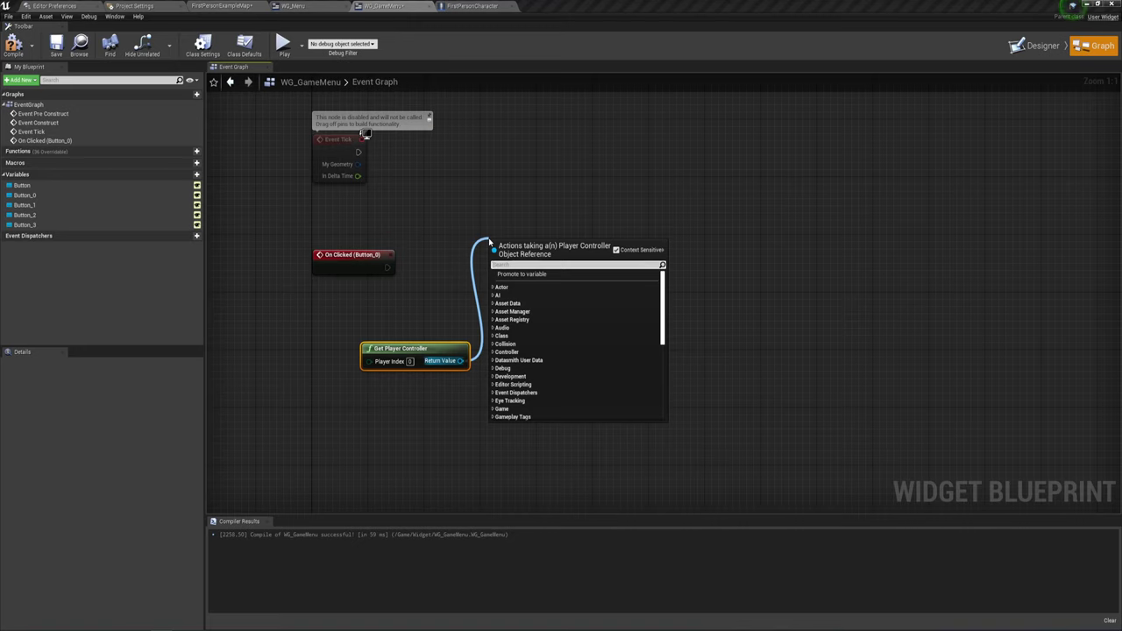
type("set mo")
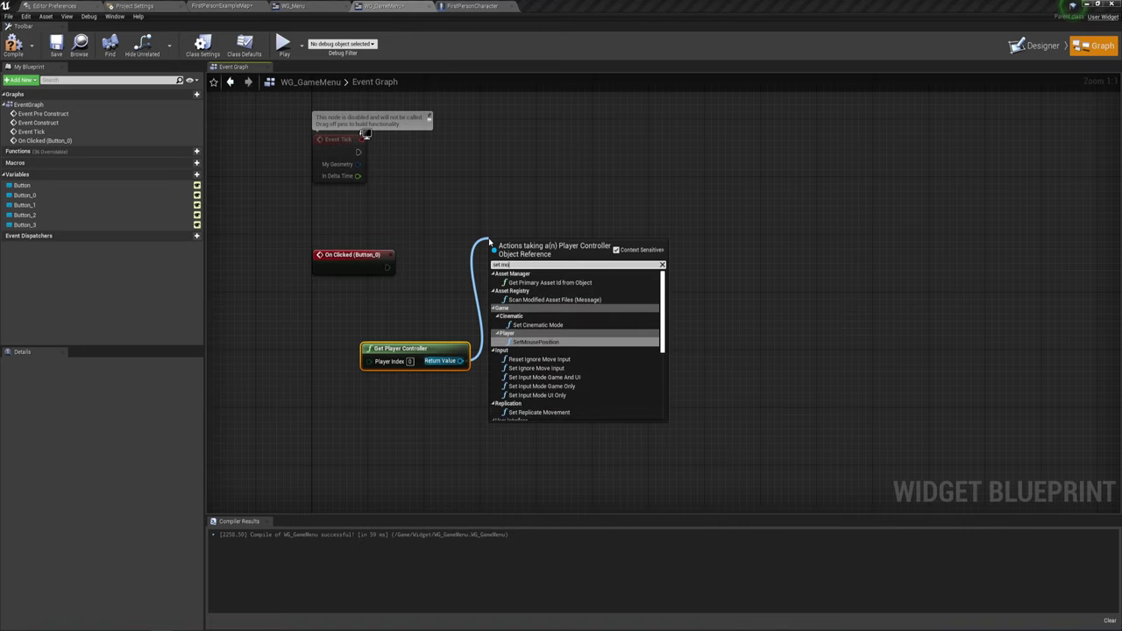
key("BackSpace")
key("BackSpace")
key("BackSpace")
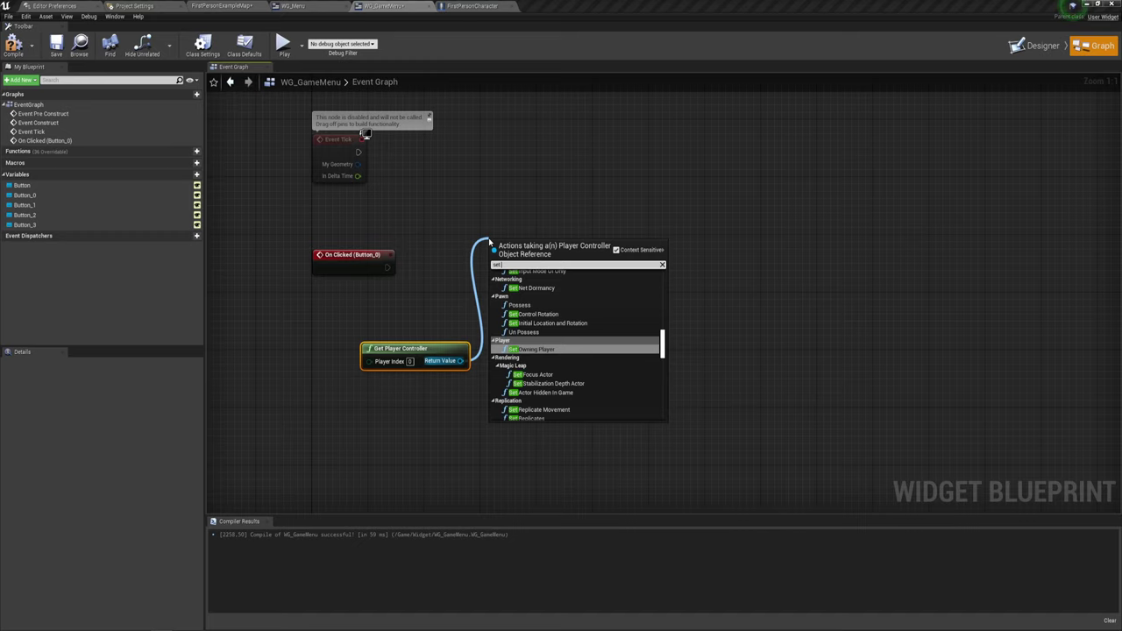
type(" sho")
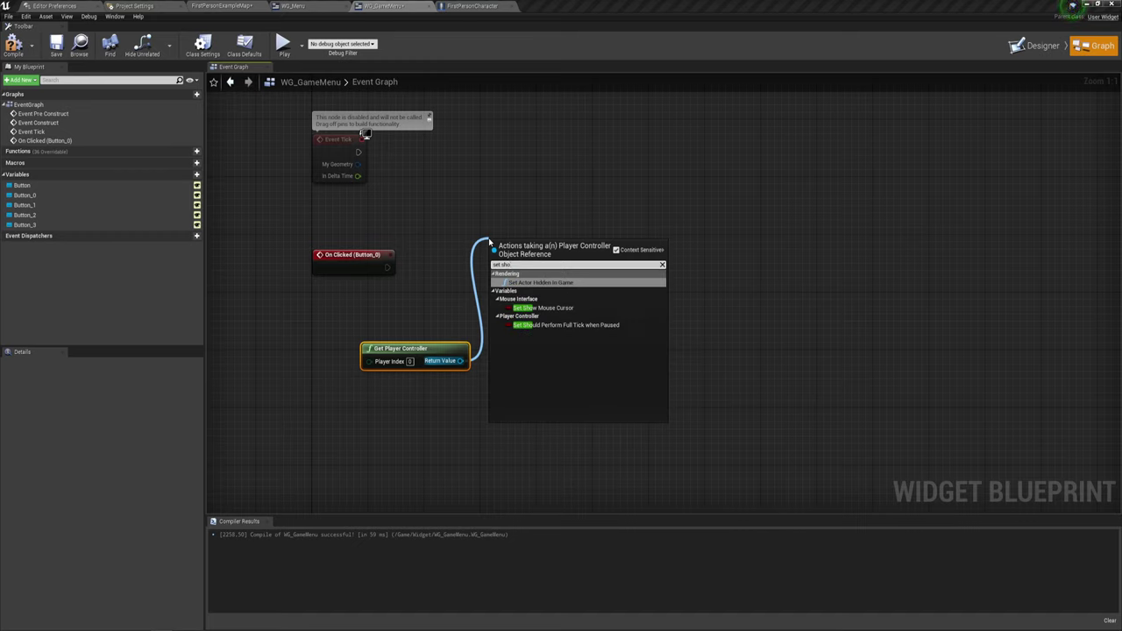
left_click(556, 308)
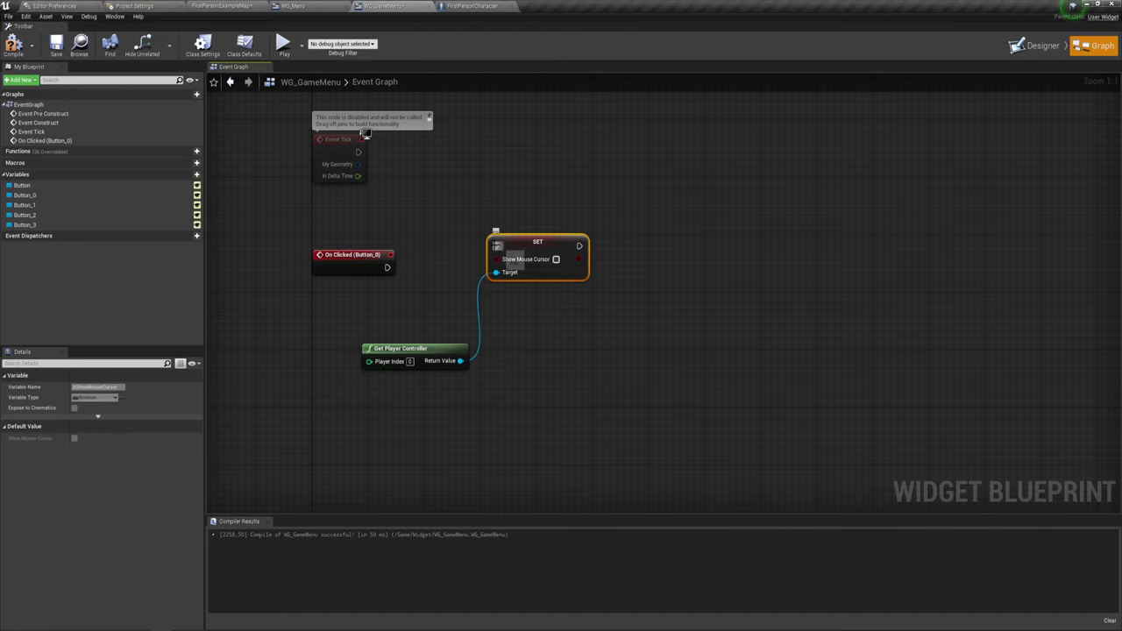
mouse_move(387, 267)
left_mouse_down()
mouse_move(495, 246)
mouse_move(480, 270)
left_mouse_up()
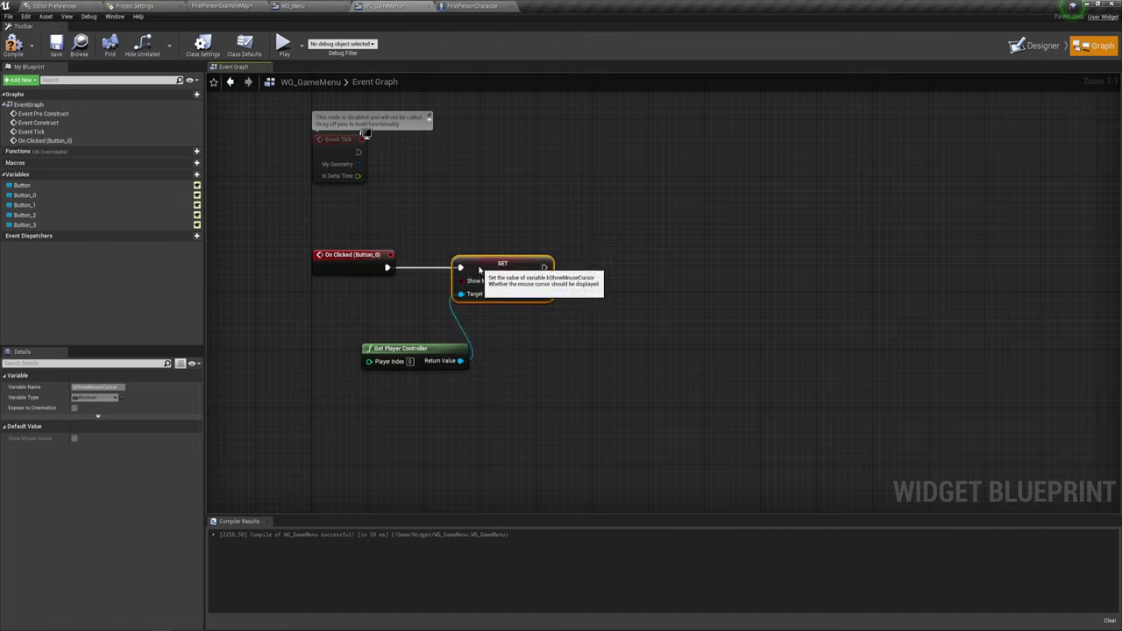
left_click_drag(412, 349, 368, 334)
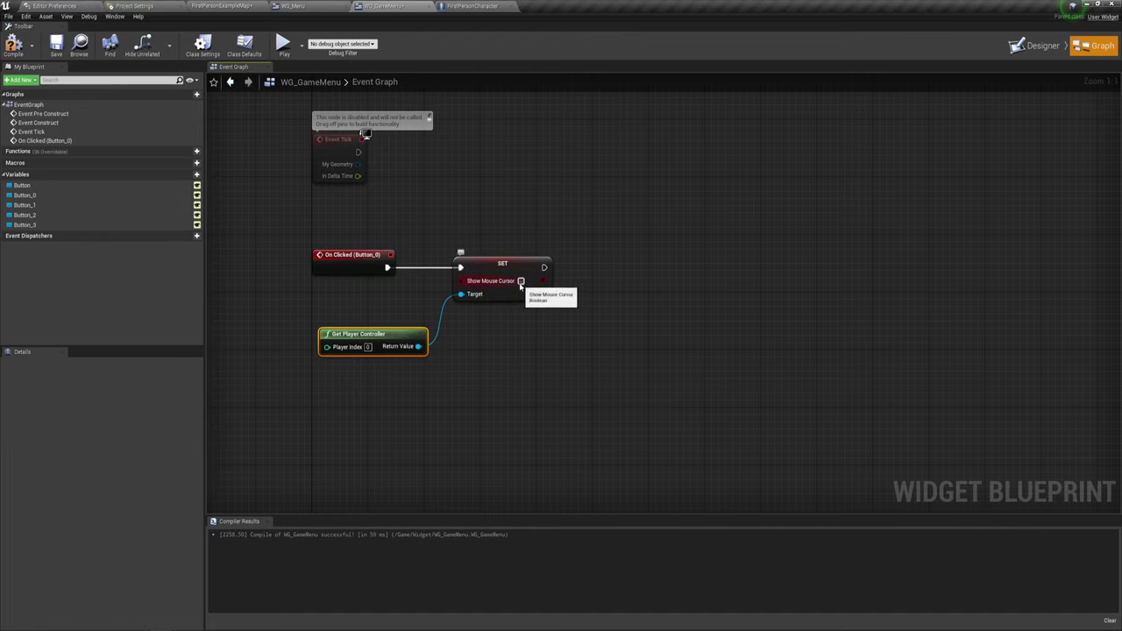
left_click_drag(497, 221, 531, 363)
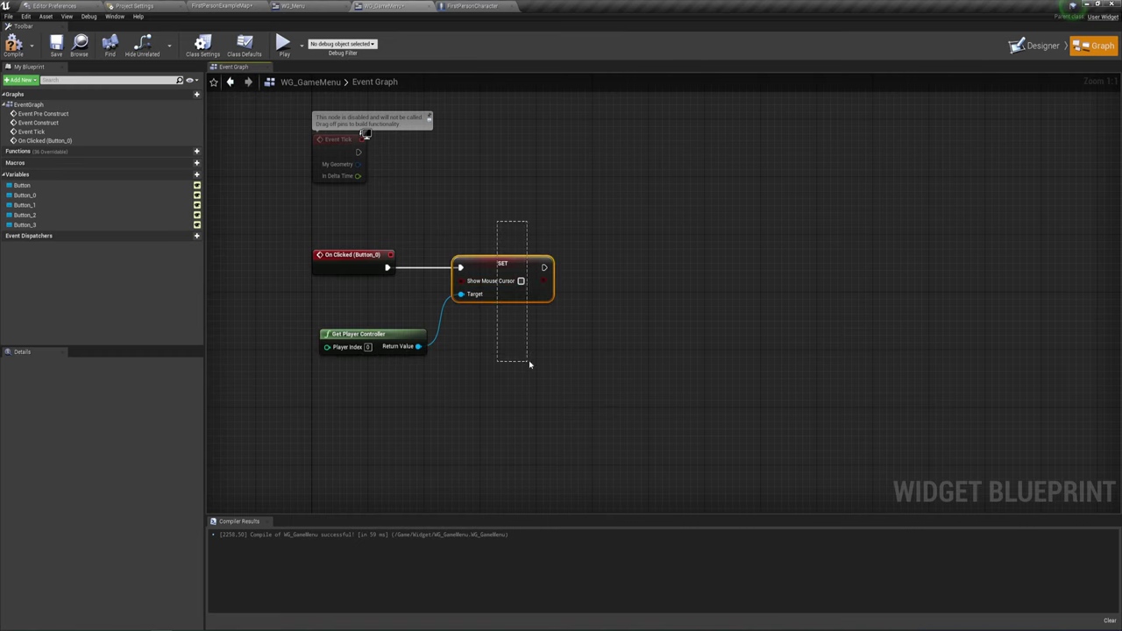
left_click(565, 362)
right_click_drag(565, 362, 539, 378)
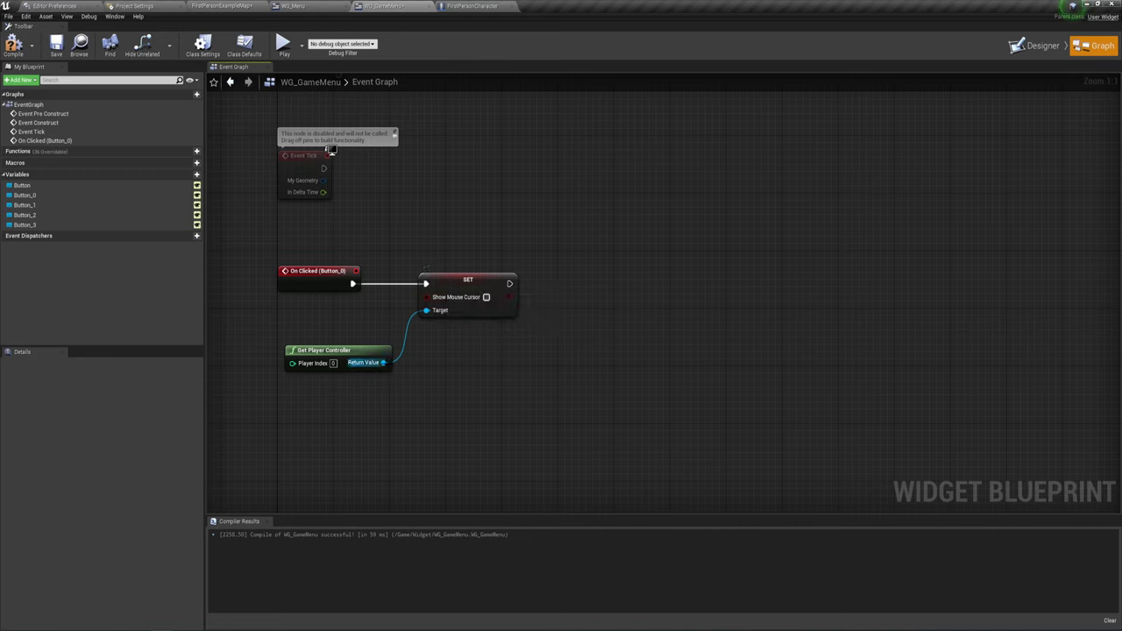
Add Set Input Mode Game Only from the player controller, chained after the cursor SET node
left_click_drag(383, 362, 556, 307)
type("set")
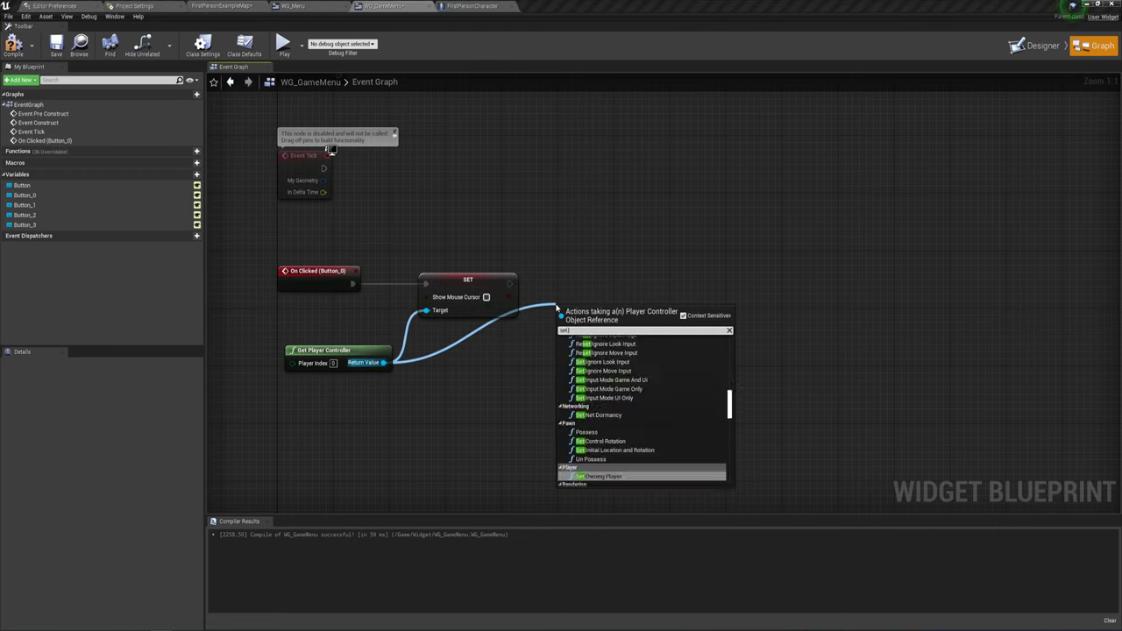
type(" input")
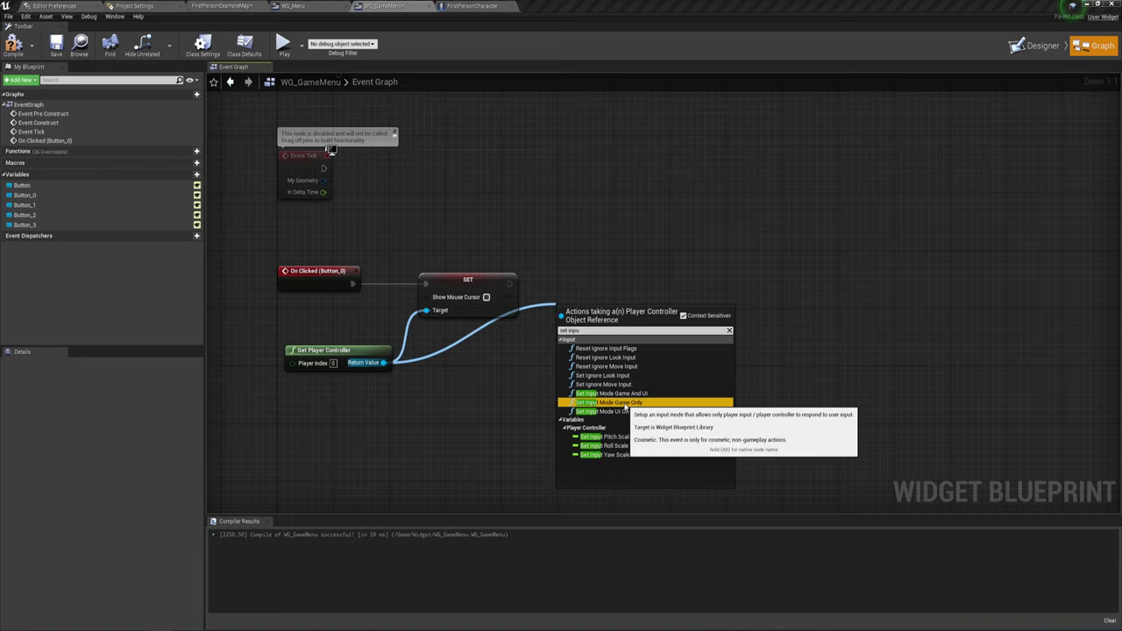
left_click(608, 402)
left_click_drag(574, 285, 531, 286)
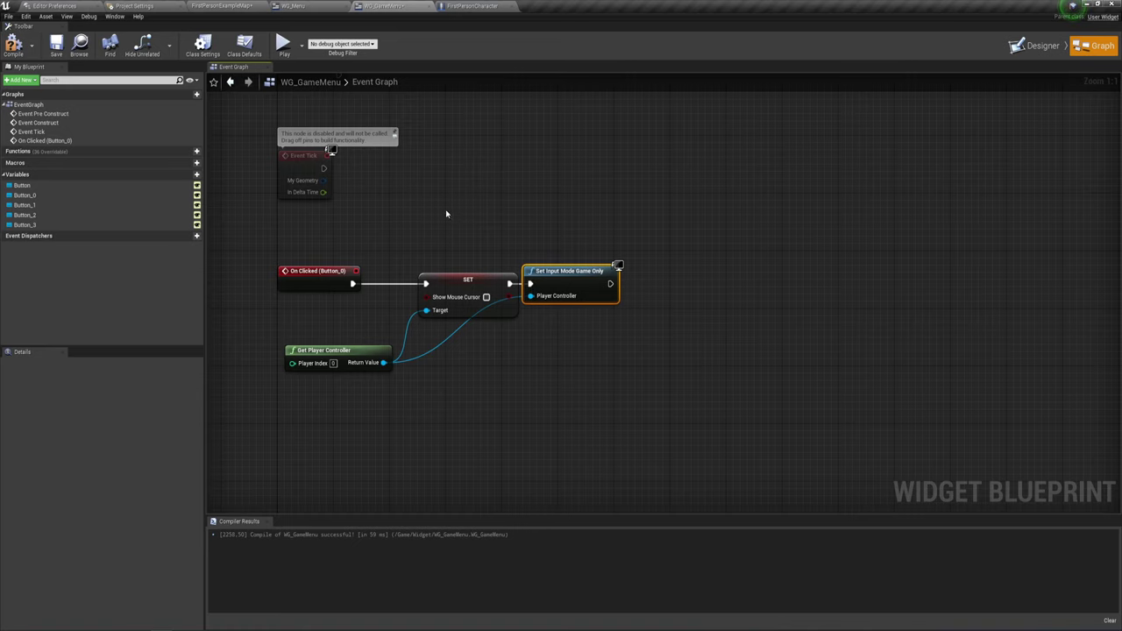
left_click_drag(414, 221, 646, 351)
left_click(600, 350)
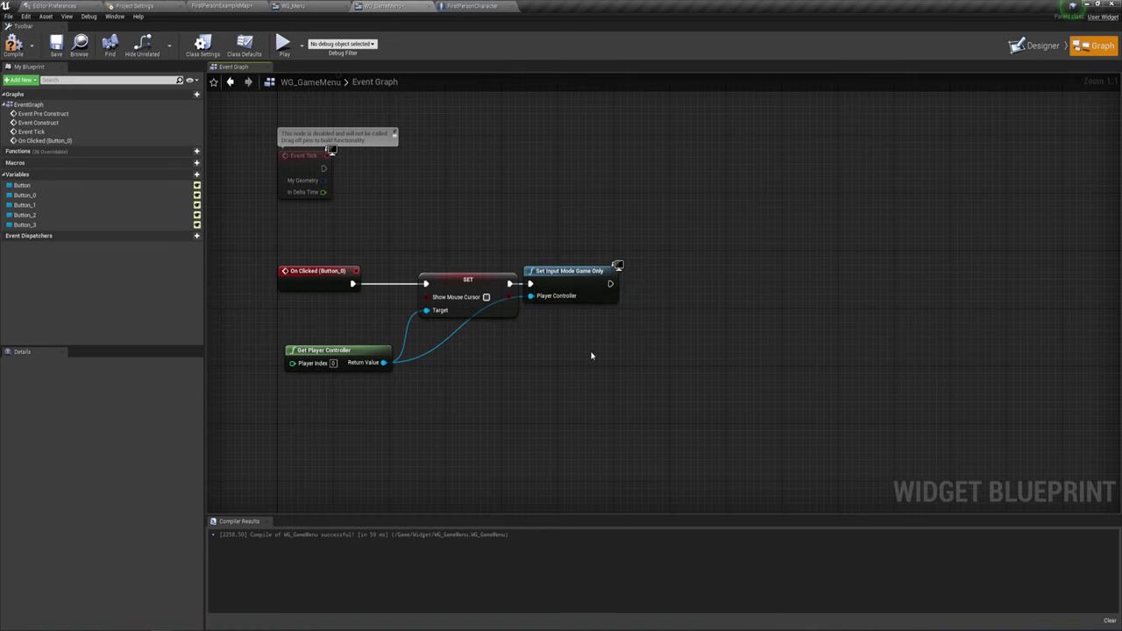
right_click_drag(591, 355, 582, 341)
left_click(376, 337)
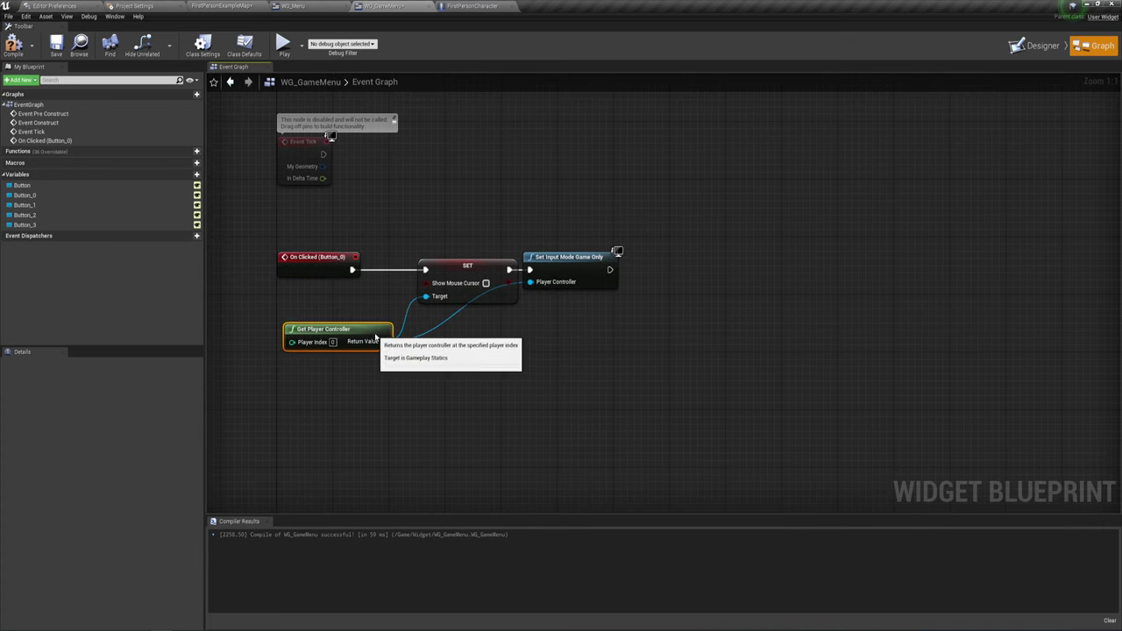
left_click_drag(375, 338, 383, 338)
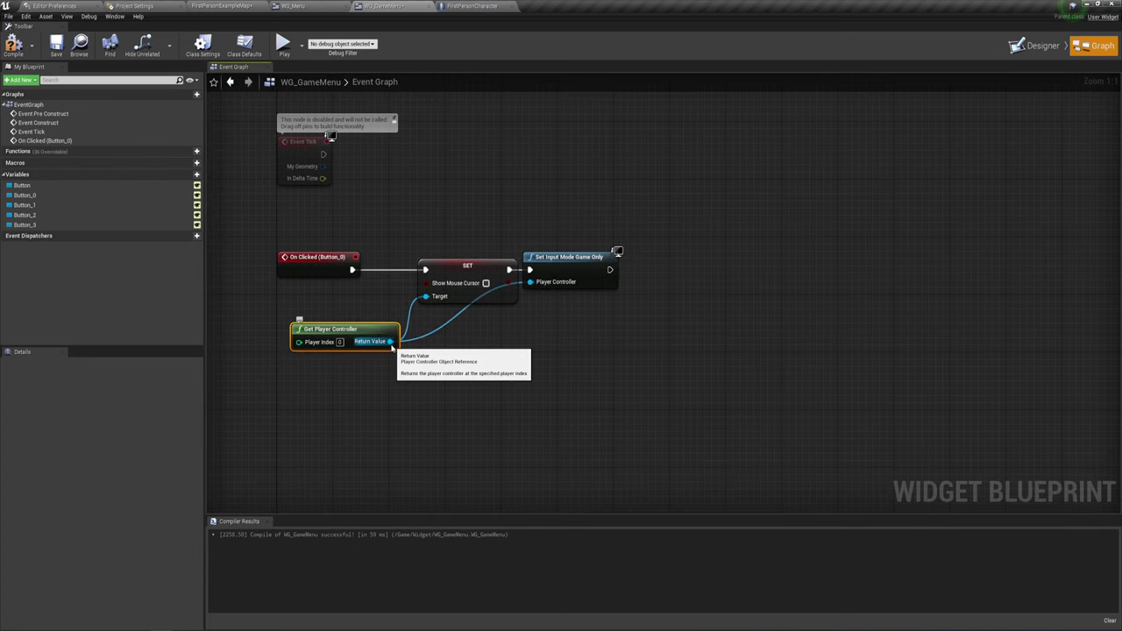
Append a Remove from Parent node at the end of the chain
left_click_drag(610, 270, 662, 272)
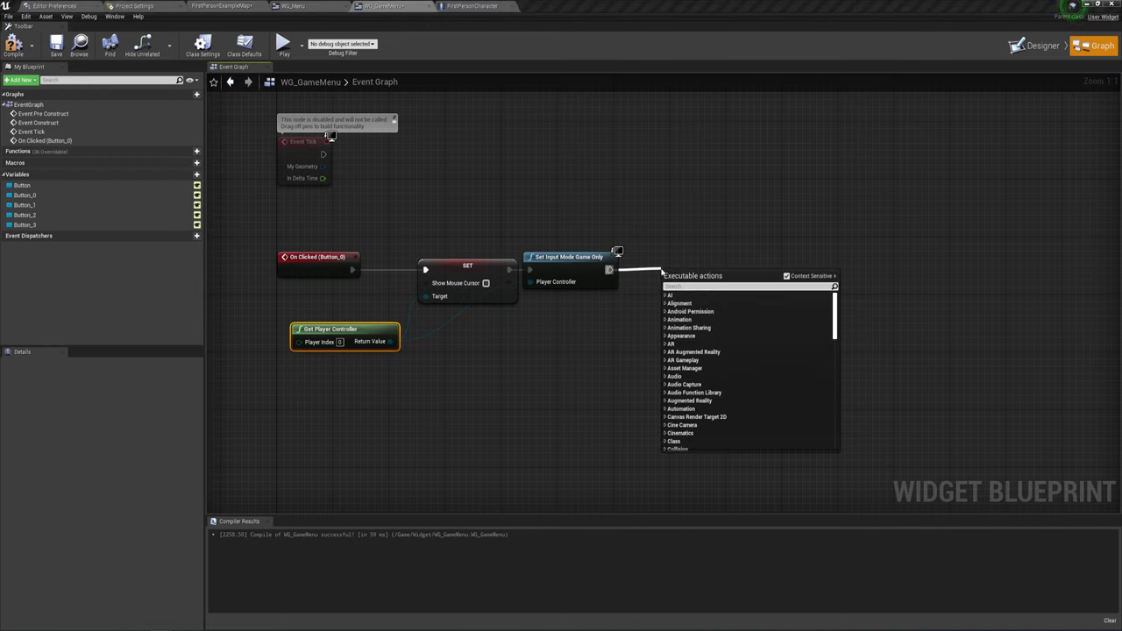
type("remo")
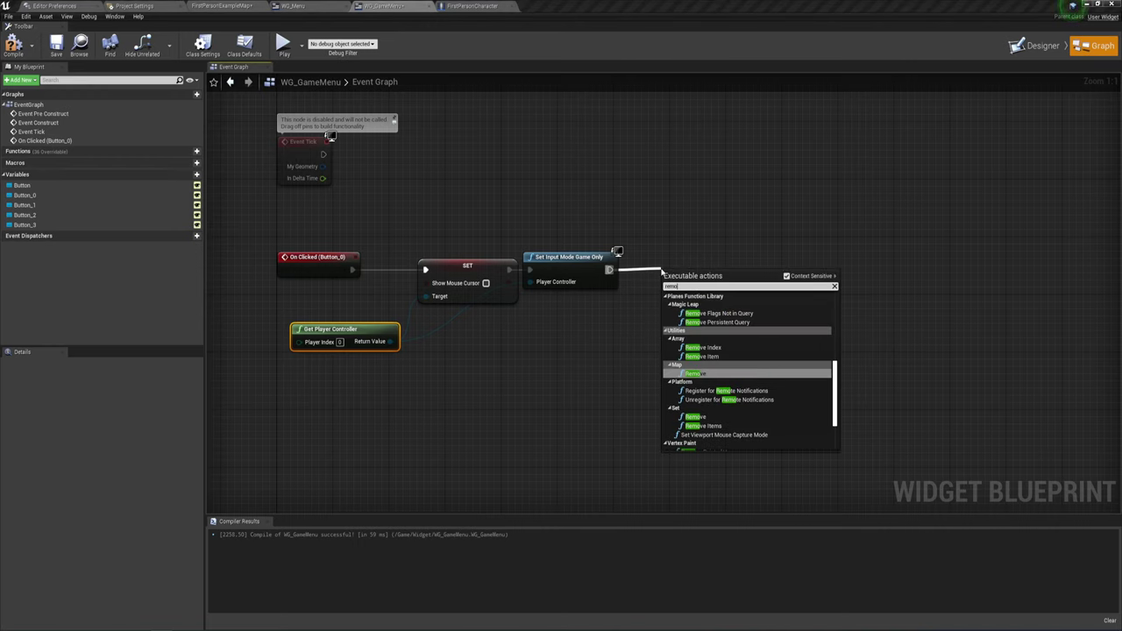
type("ve")
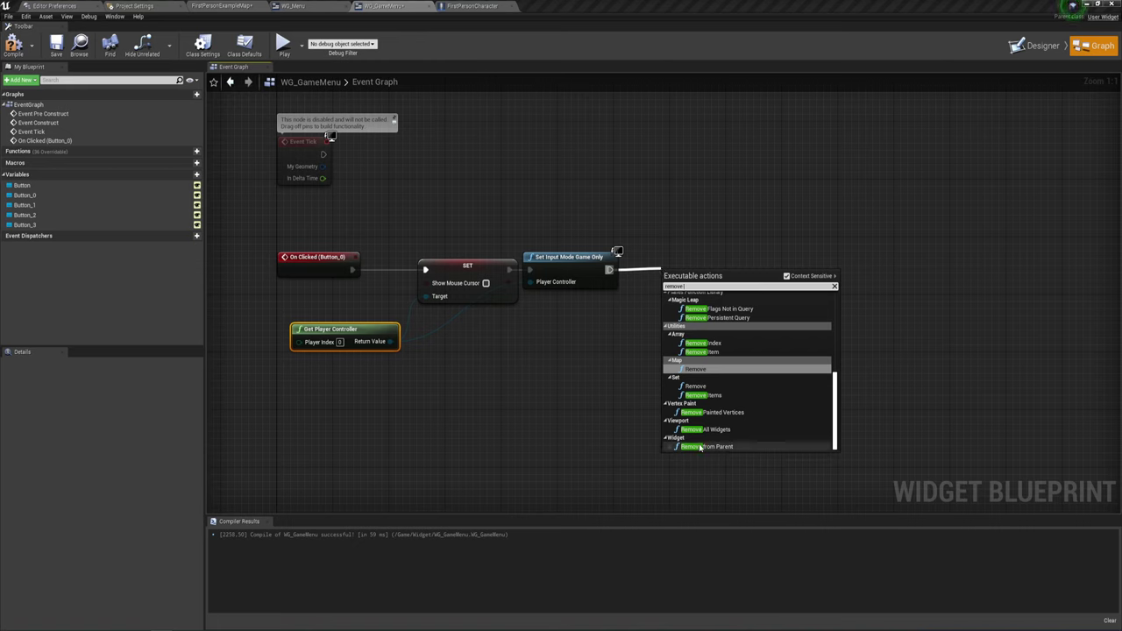
left_click(706, 446)
left_click_drag(697, 280, 670, 261)
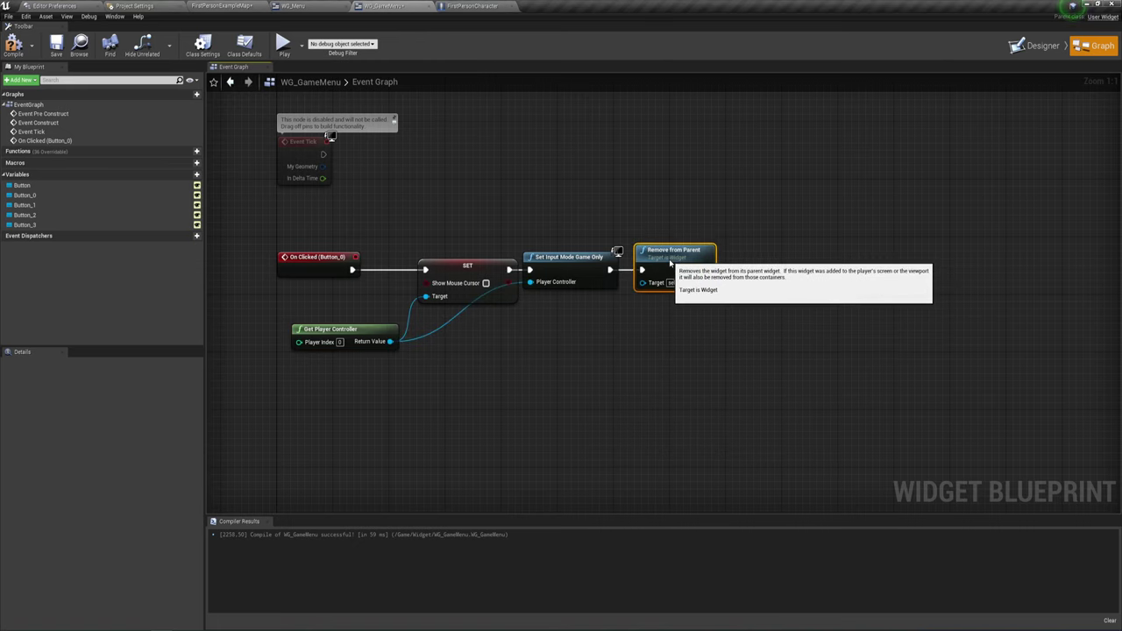
mouse_move(661, 321)
right_mouse_down()
mouse_move(657, 341)
mouse_move(665, 322)
right_mouse_up()
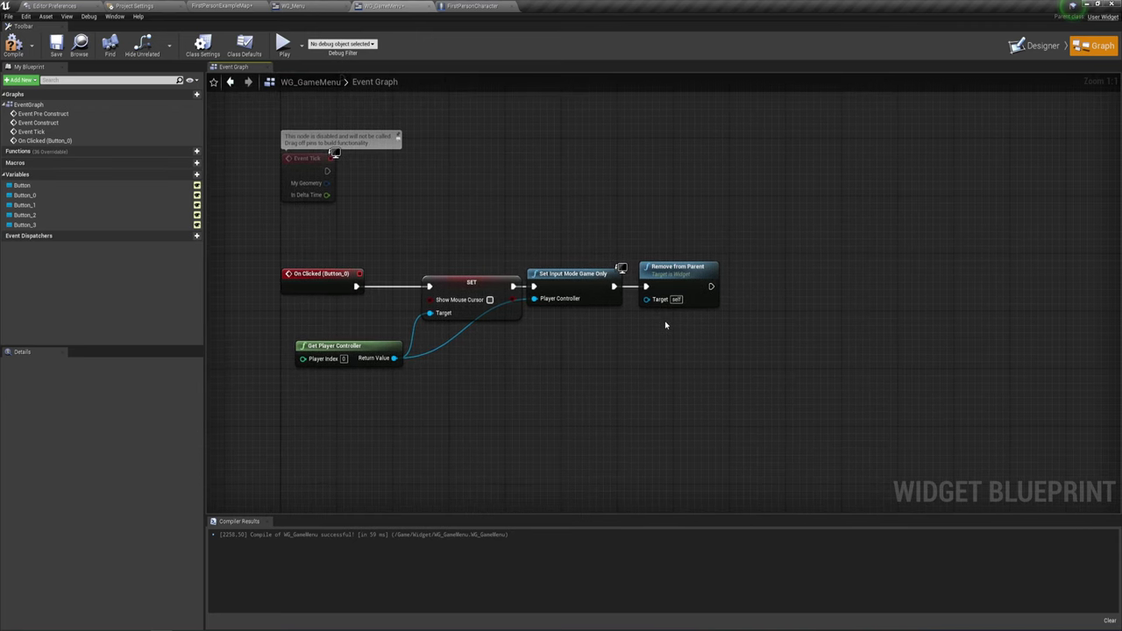
left_click_drag(690, 250, 690, 361)
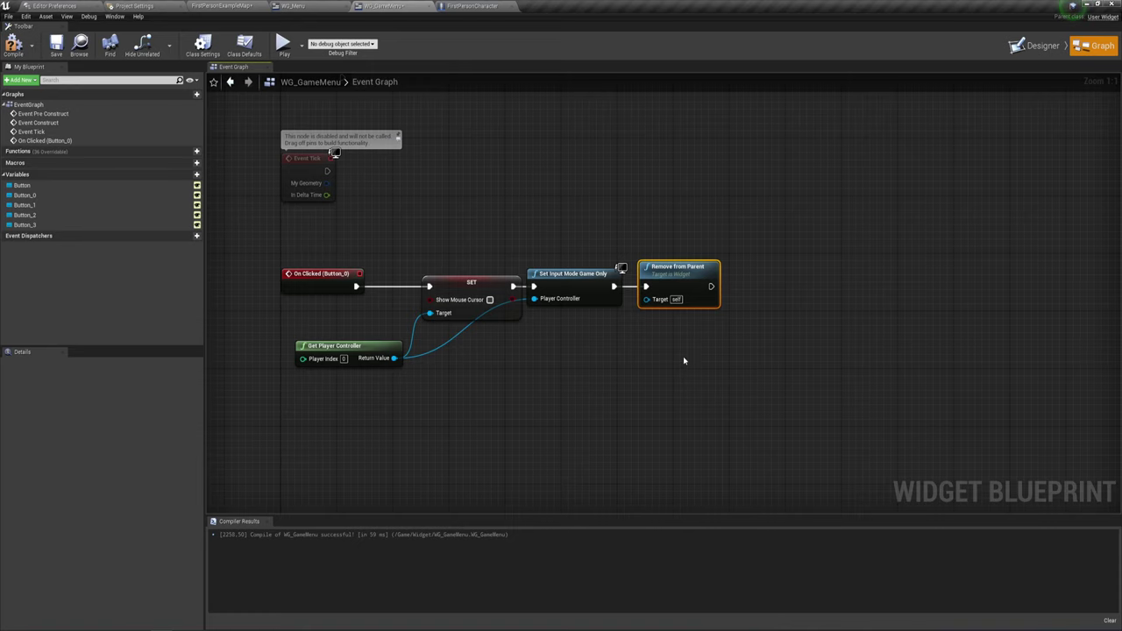
right_click_drag(684, 360, 723, 327)
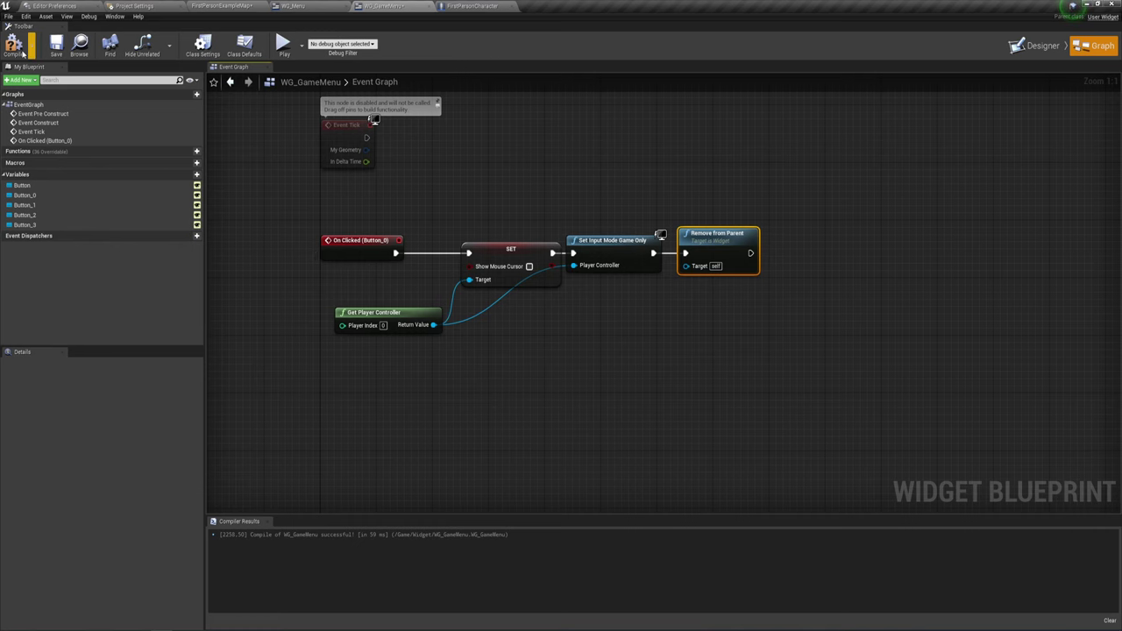
left_click(23, 52)
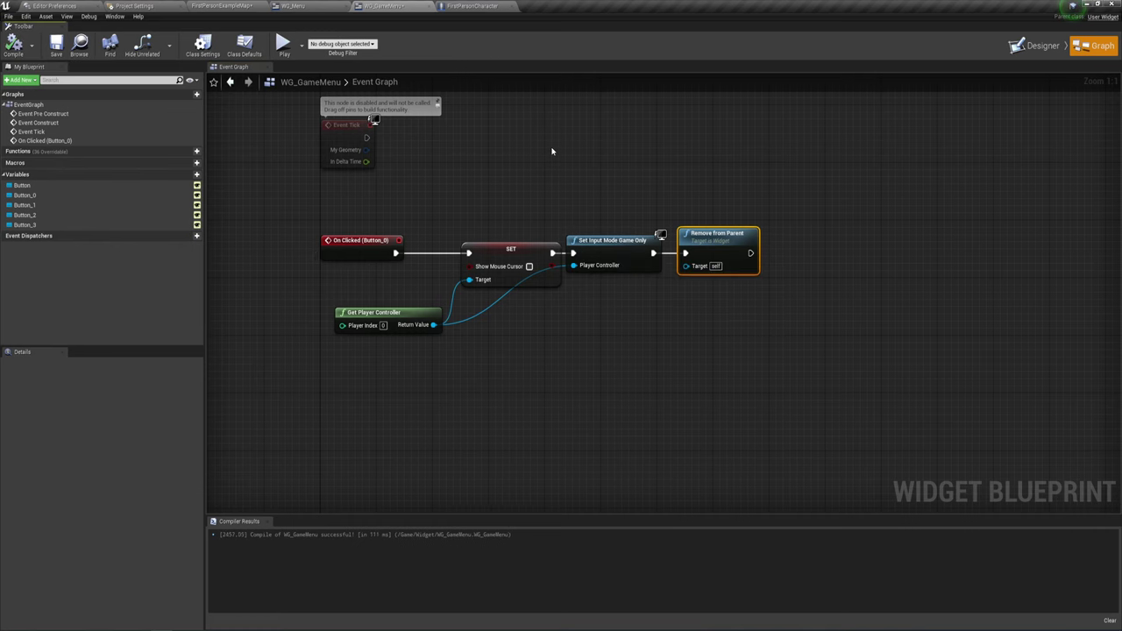
left_click(1037, 47)
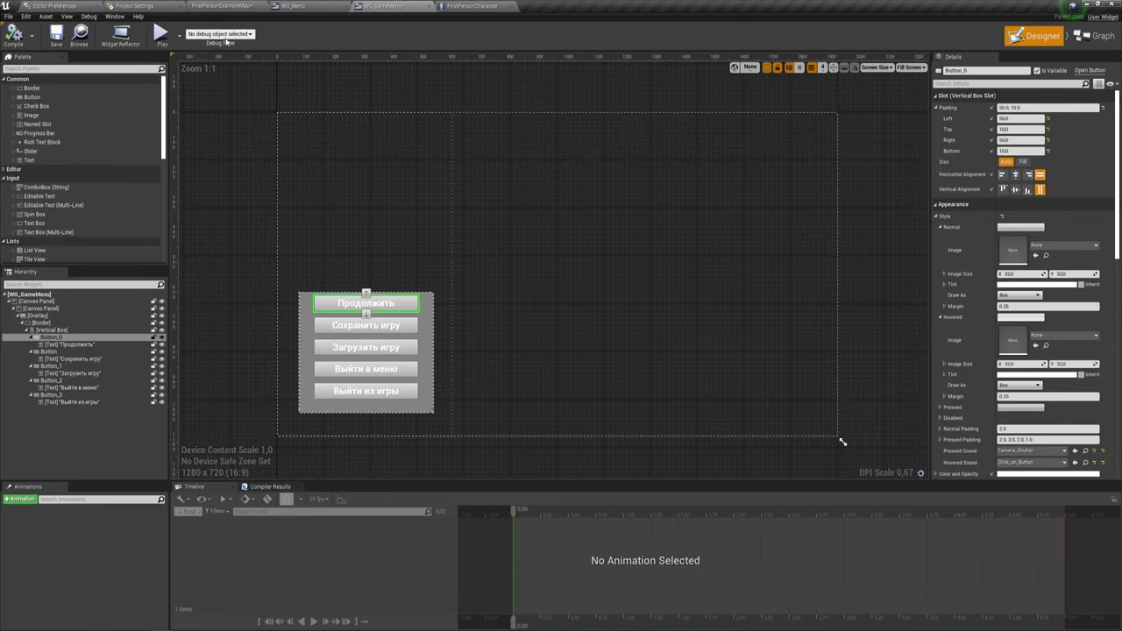
left_click(161, 34)
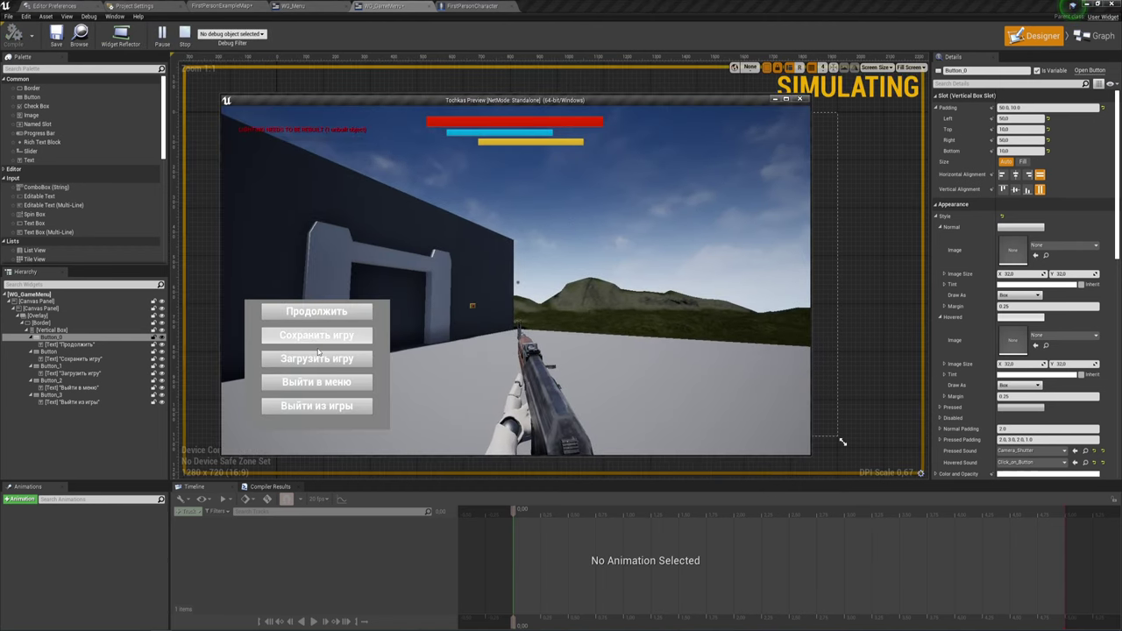
left_click(357, 315)
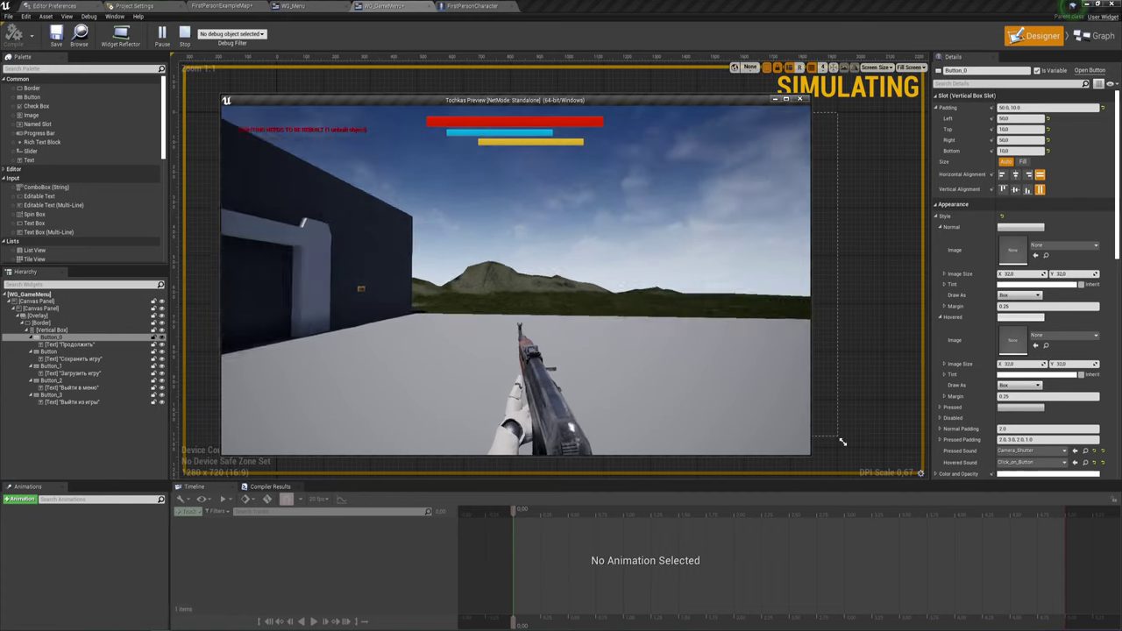
key("Tab")
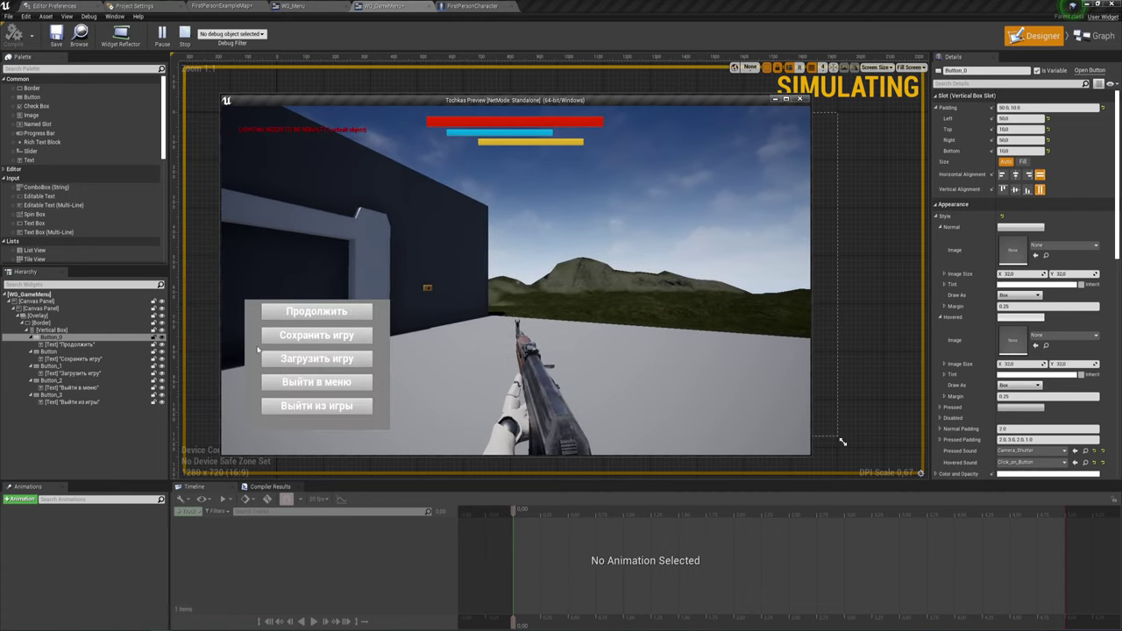
left_click(317, 313)
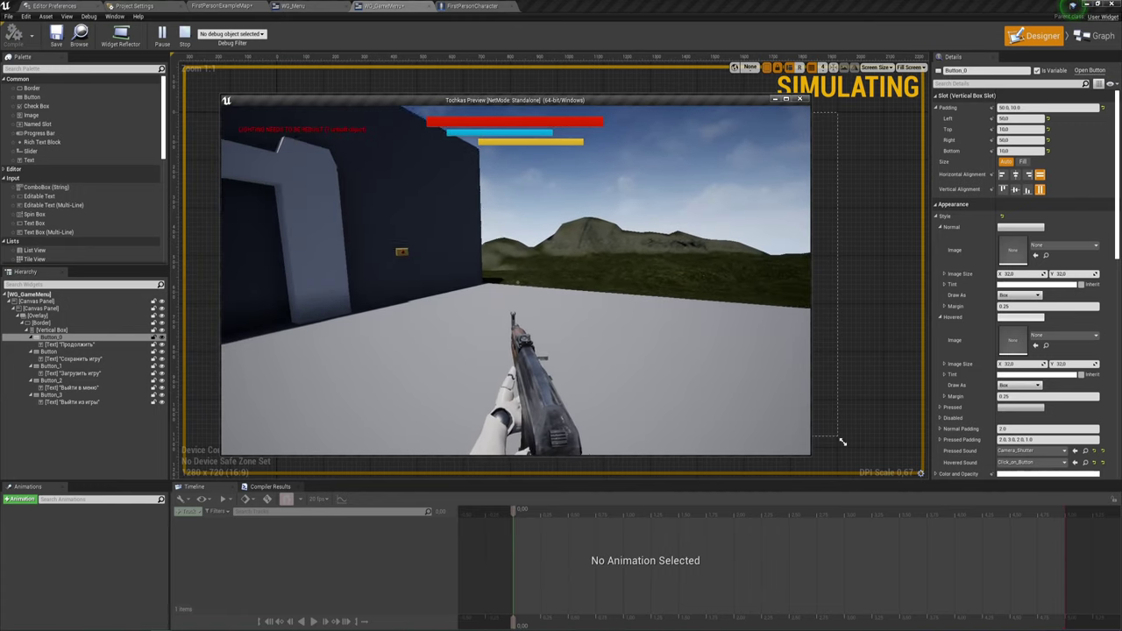
key("Tab")
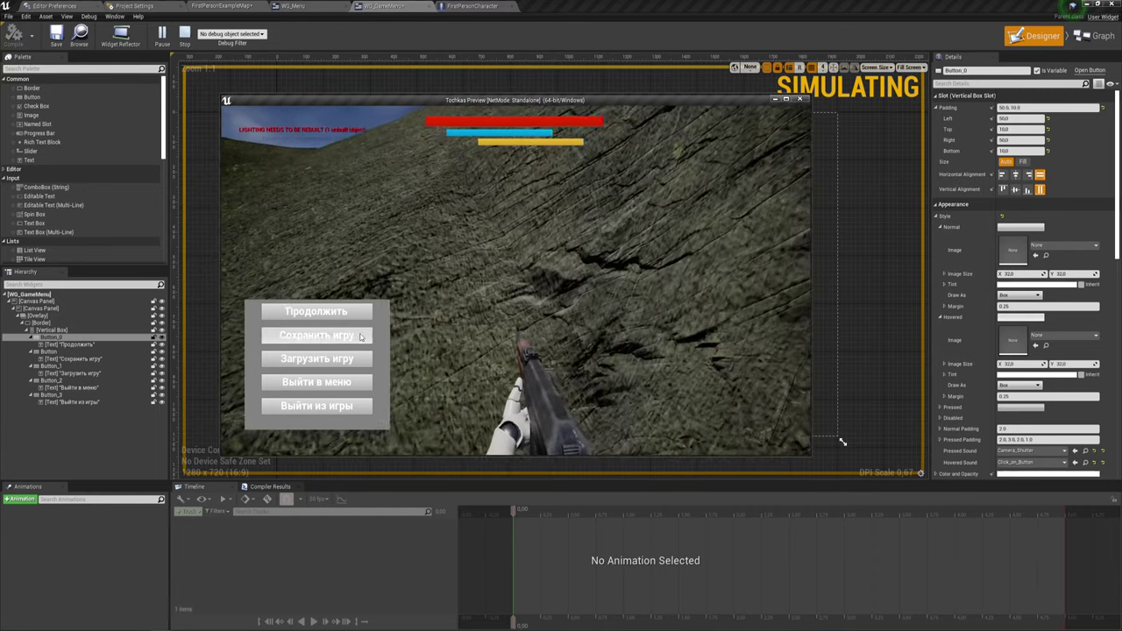
left_click(295, 309)
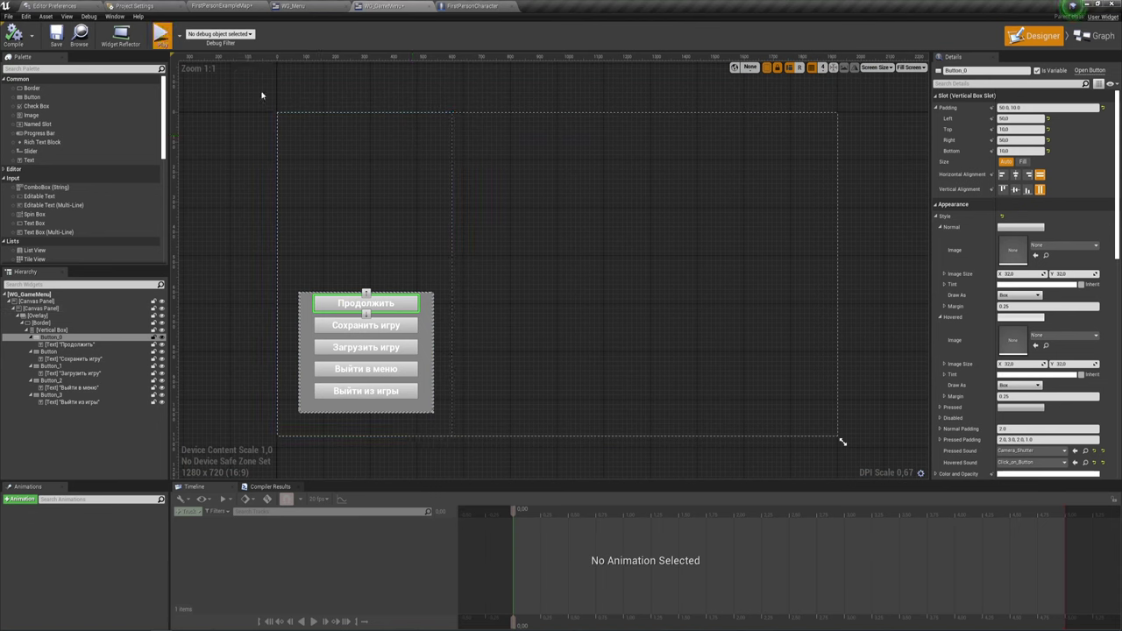
left_click(161, 35)
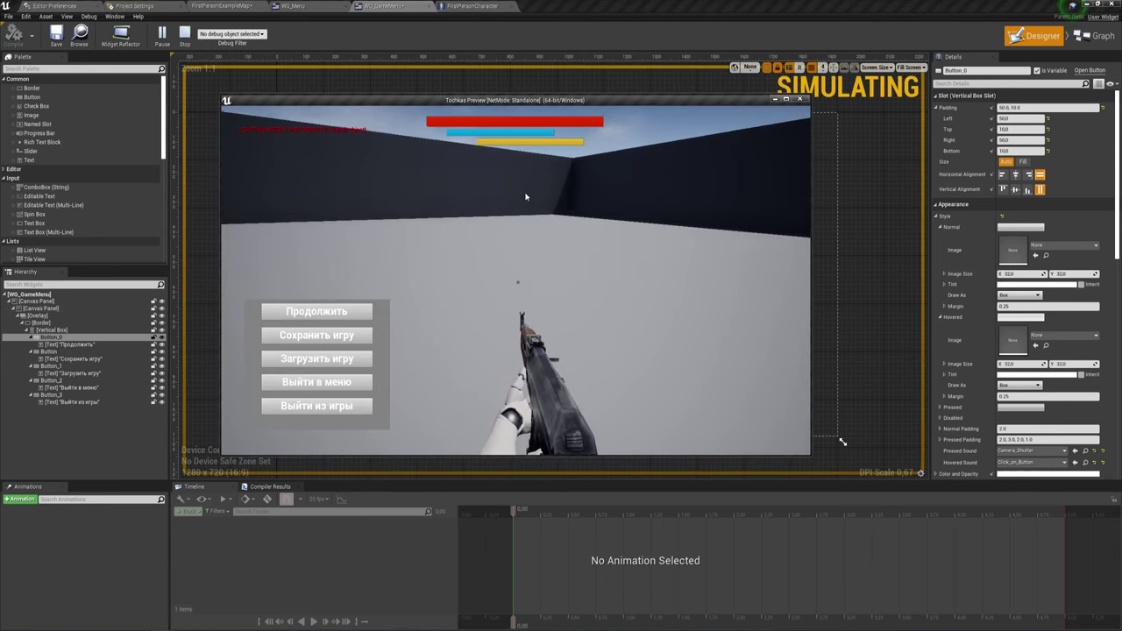
key("Escape")
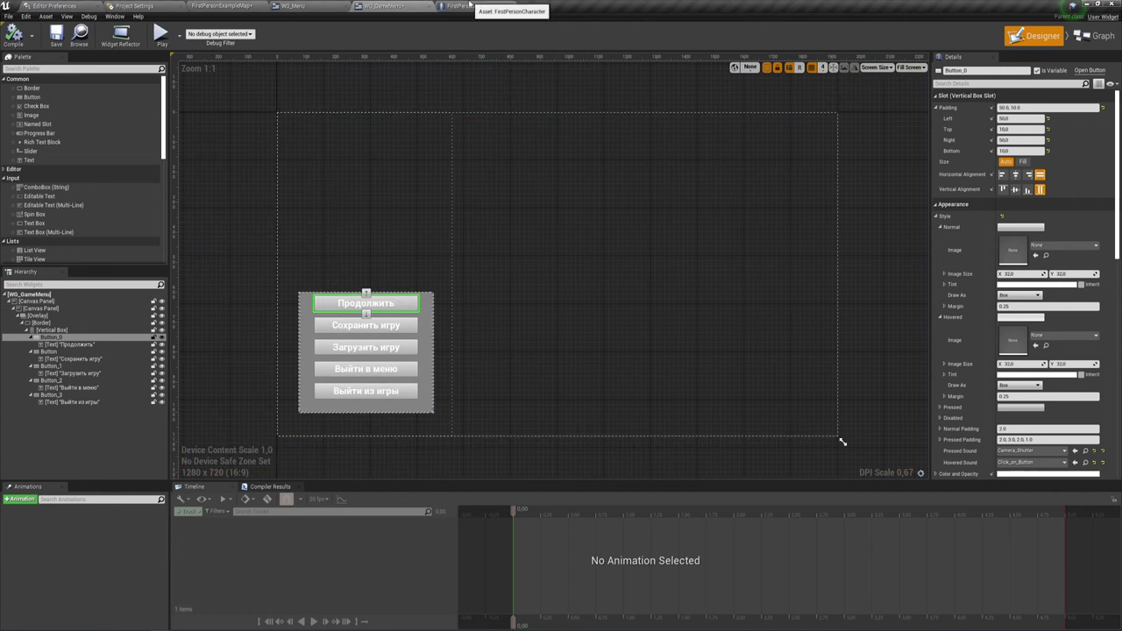
In FirstPersonCharacter's event graph, shift the menu-creation nodes right to make room
left_click(466, 7)
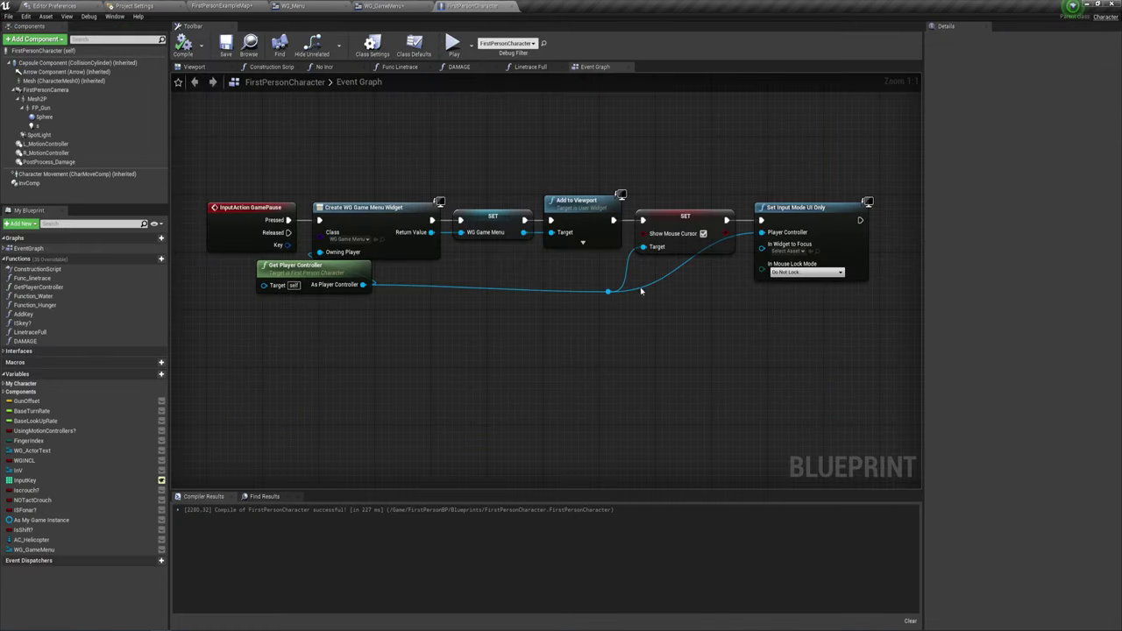
mouse_move(514, 310)
right_mouse_down()
mouse_move(519, 254)
mouse_move(513, 276)
right_mouse_up()
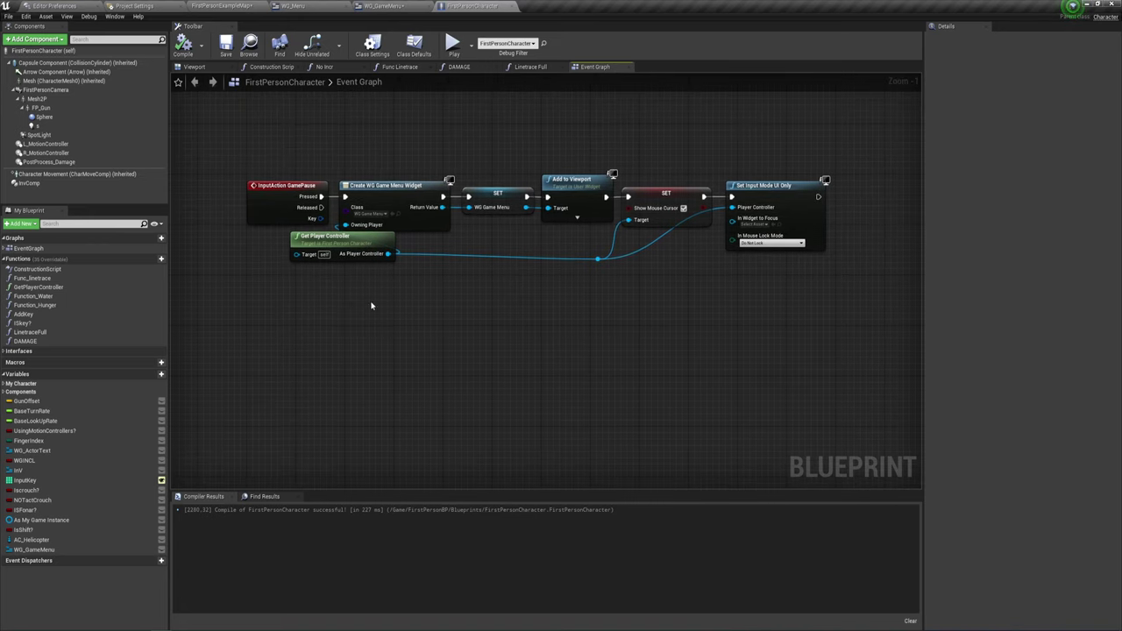
mouse_move(372, 301)
left_mouse_down()
mouse_move(703, 164)
mouse_move(706, 188)
left_mouse_up()
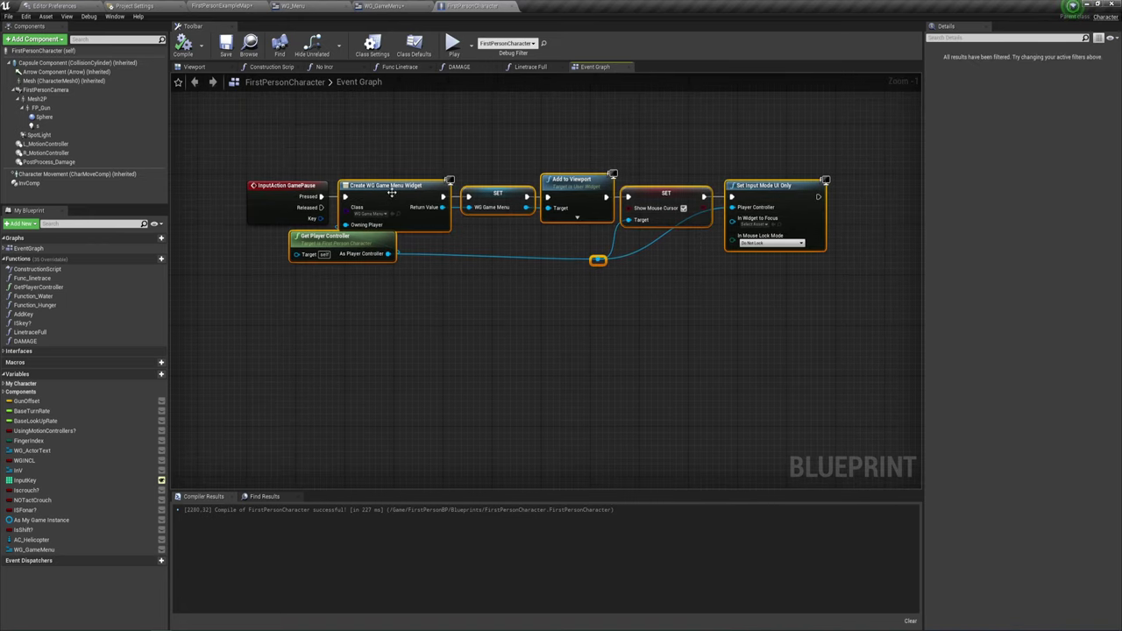
left_click_drag(392, 194, 552, 193)
right_click_drag(407, 283, 520, 315)
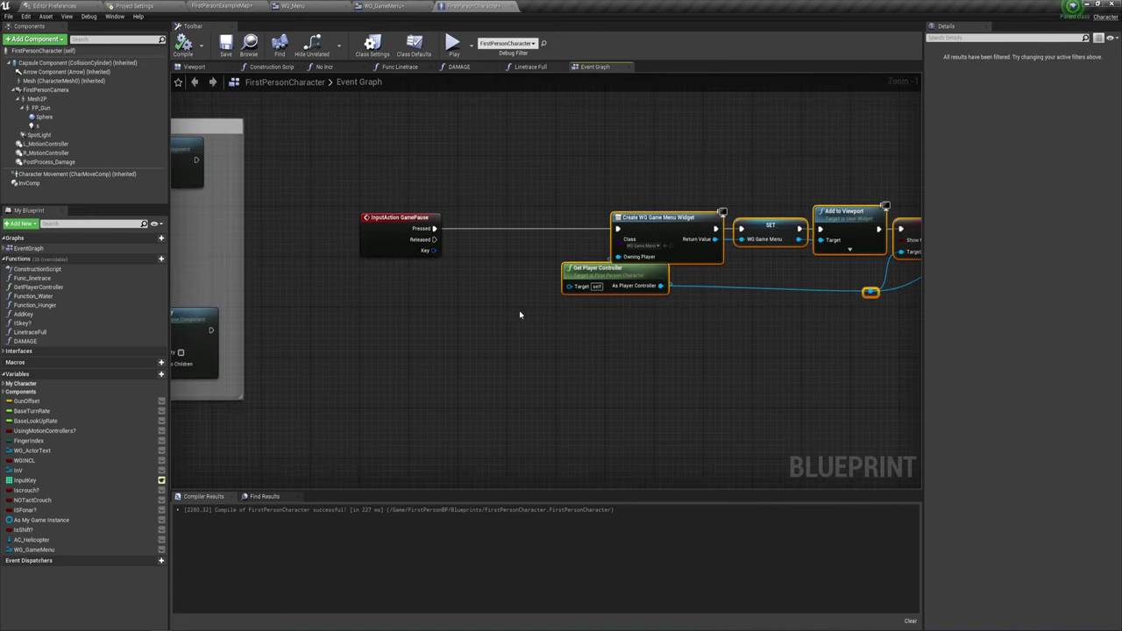
left_click_drag(589, 275, 357, 295)
left_click(570, 306)
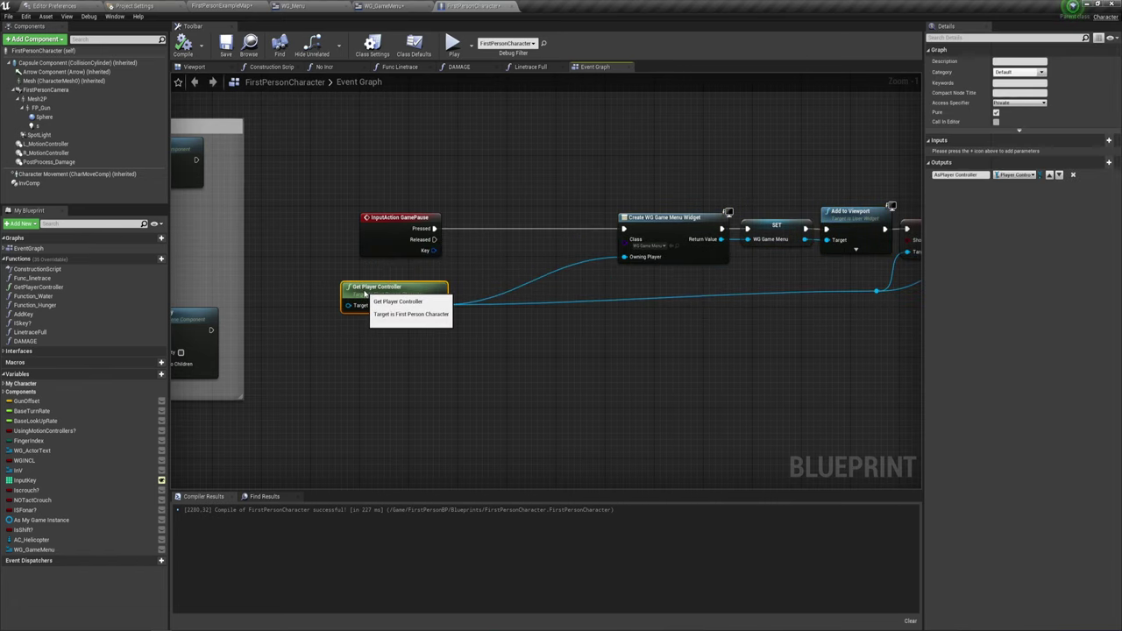
Add a Disable Input node from the As Player Controller output
scroll(357, 295, "up", 1)
left_click_drag(424, 304, 478, 241)
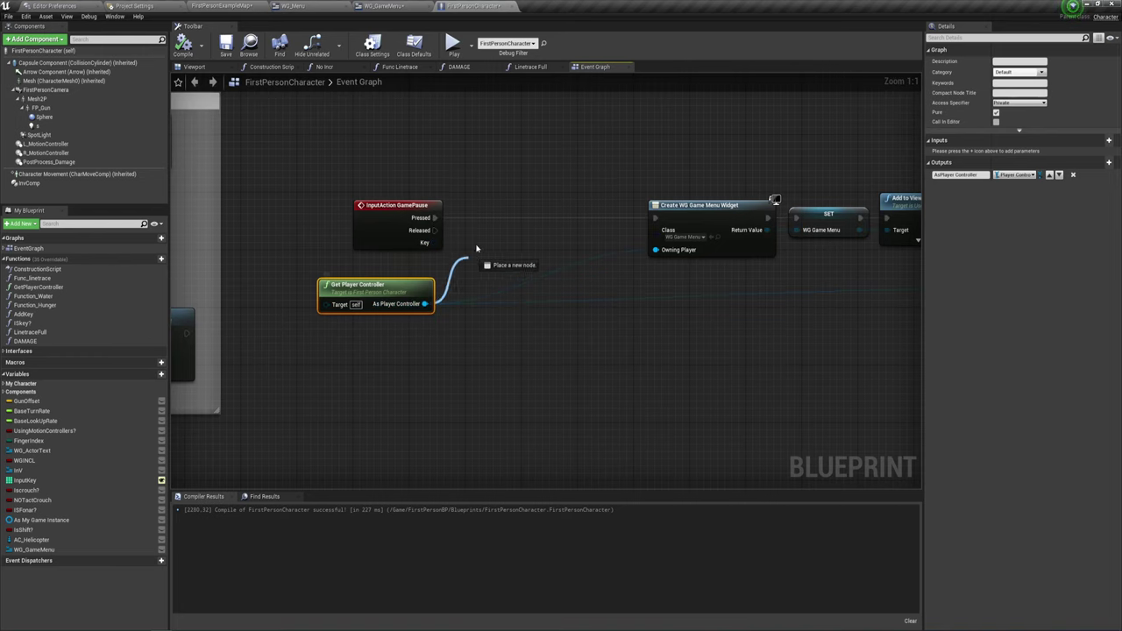
type("set")
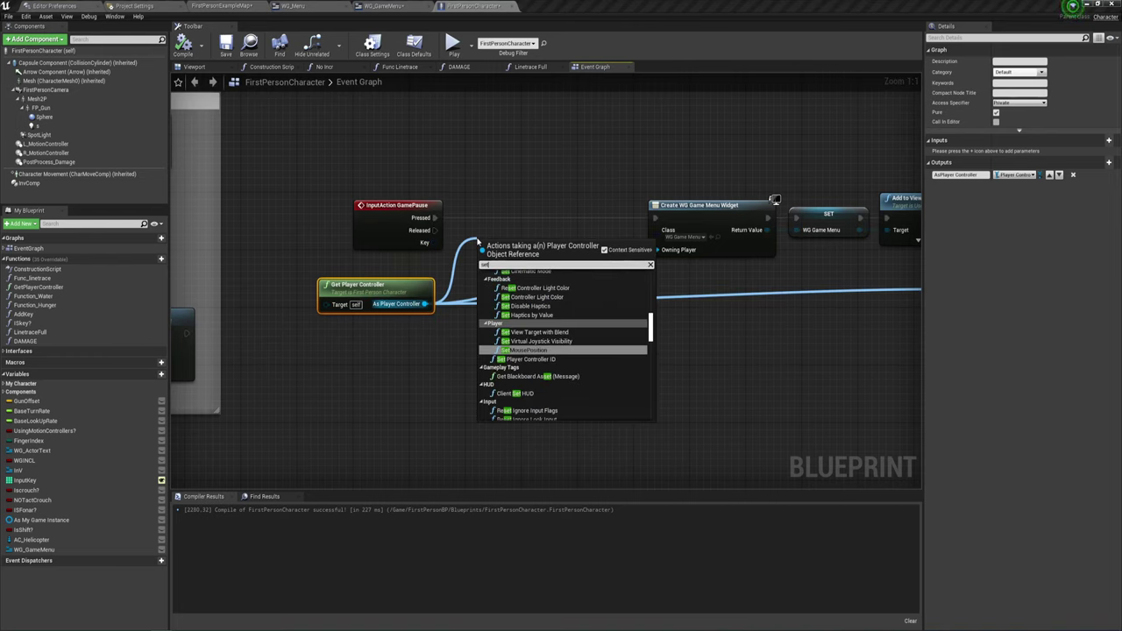
type(" in")
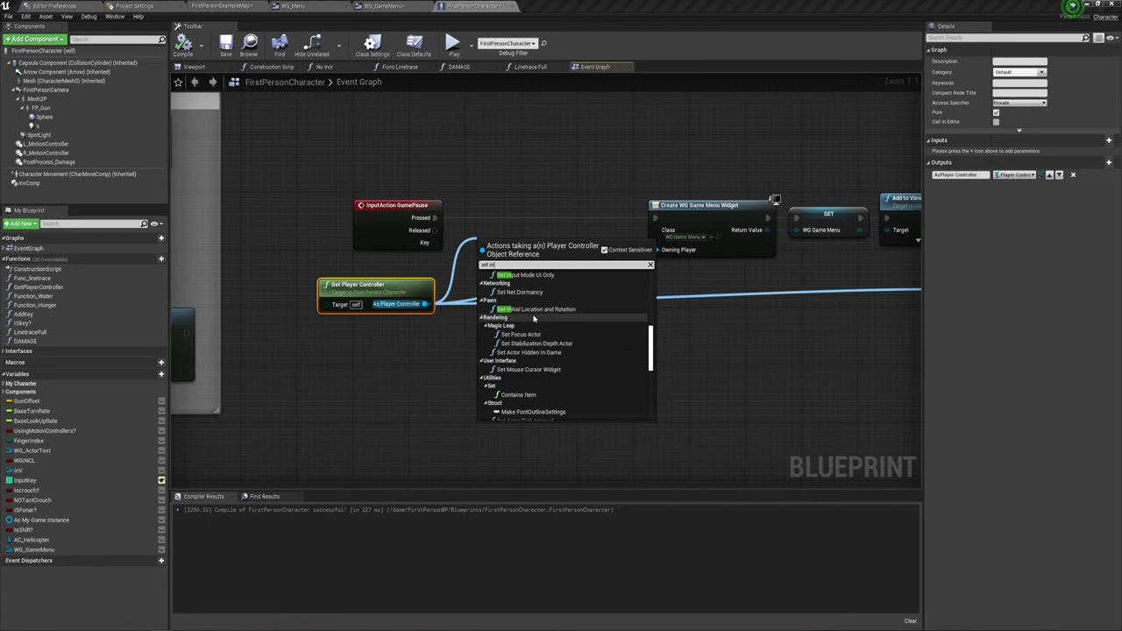
scroll(534, 317, "down", 5)
scroll(534, 317, "up", 2)
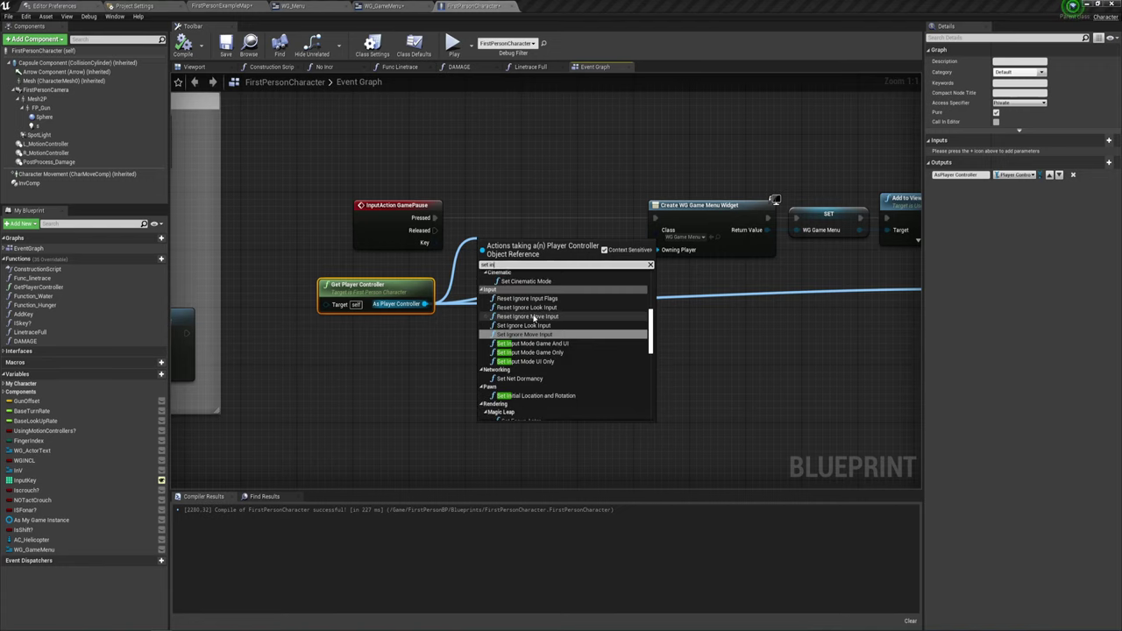
left_click(399, 224)
left_click_drag(424, 304, 474, 239)
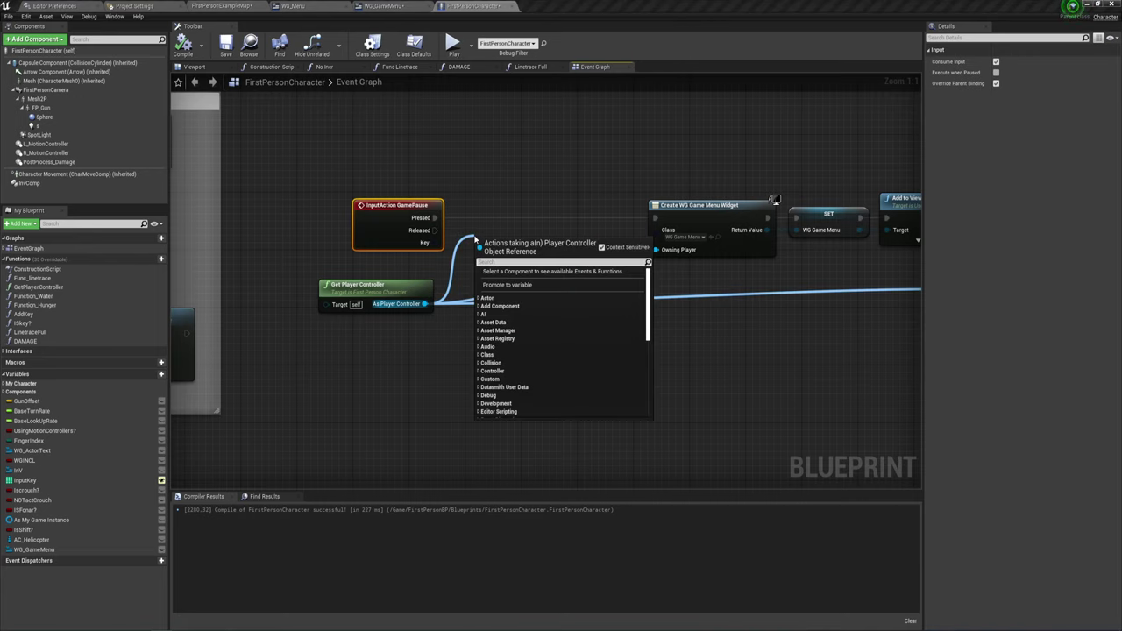
type("isa")
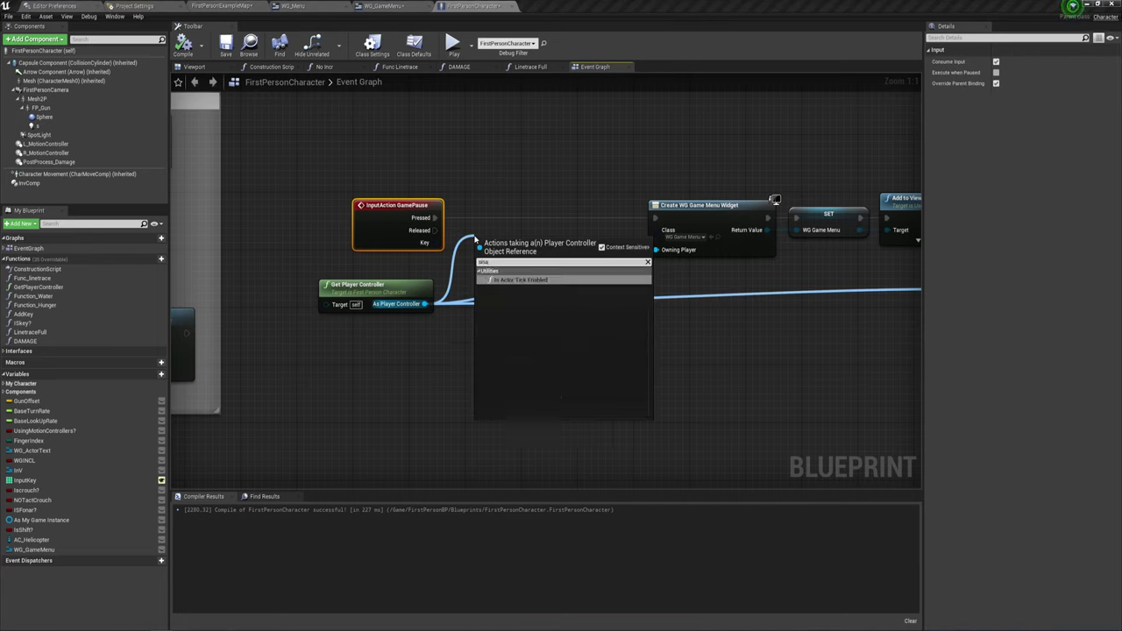
key("BackSpace")
key("BackSpace")
key("BackSpace")
type("di")
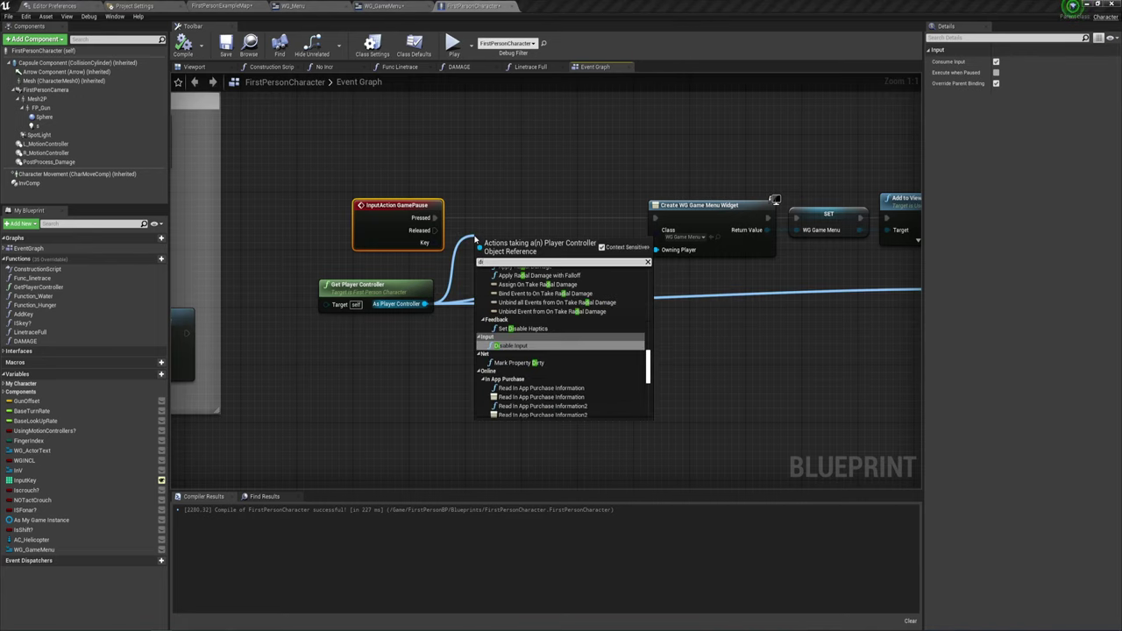
type("sa")
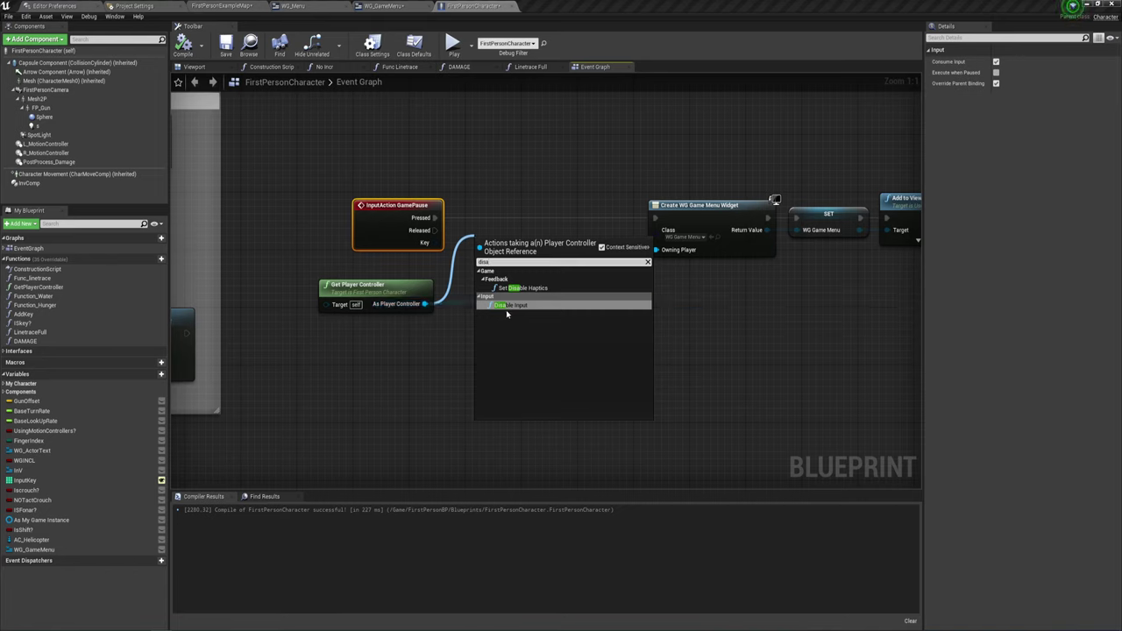
left_click(506, 305)
Wire GamePause Pressed → Disable Input → Create WG Game Menu Widget, feeding in the player controller
mouse_move(481, 263)
left_mouse_down()
mouse_move(491, 217)
mouse_move(434, 218)
left_mouse_up()
left_click_drag(554, 217, 556, 221)
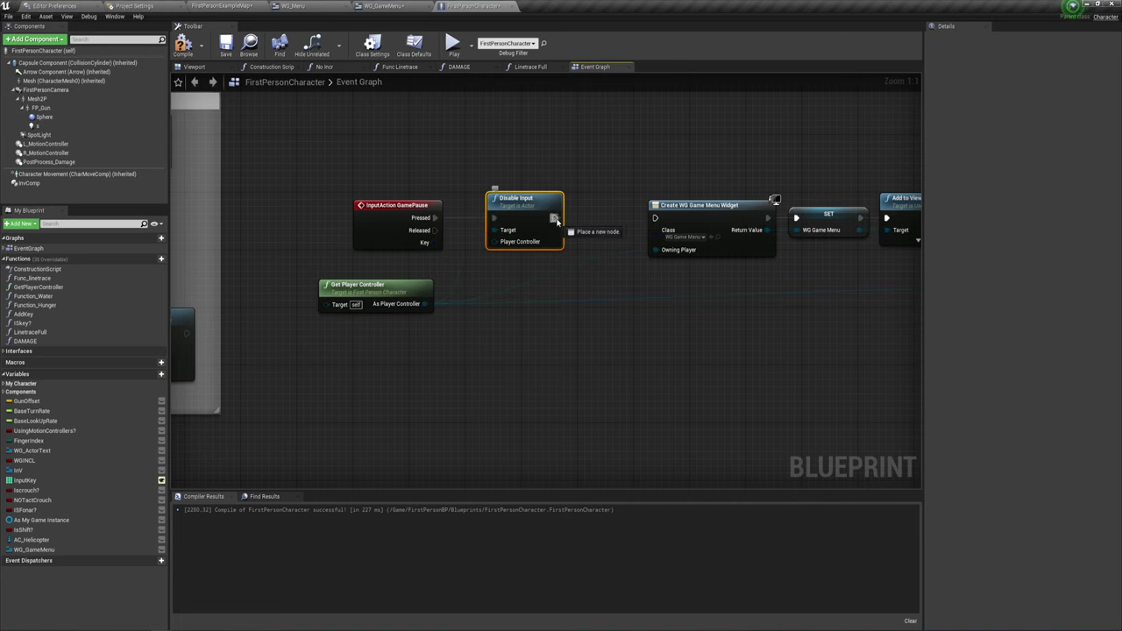
left_click_drag(643, 222, 655, 219)
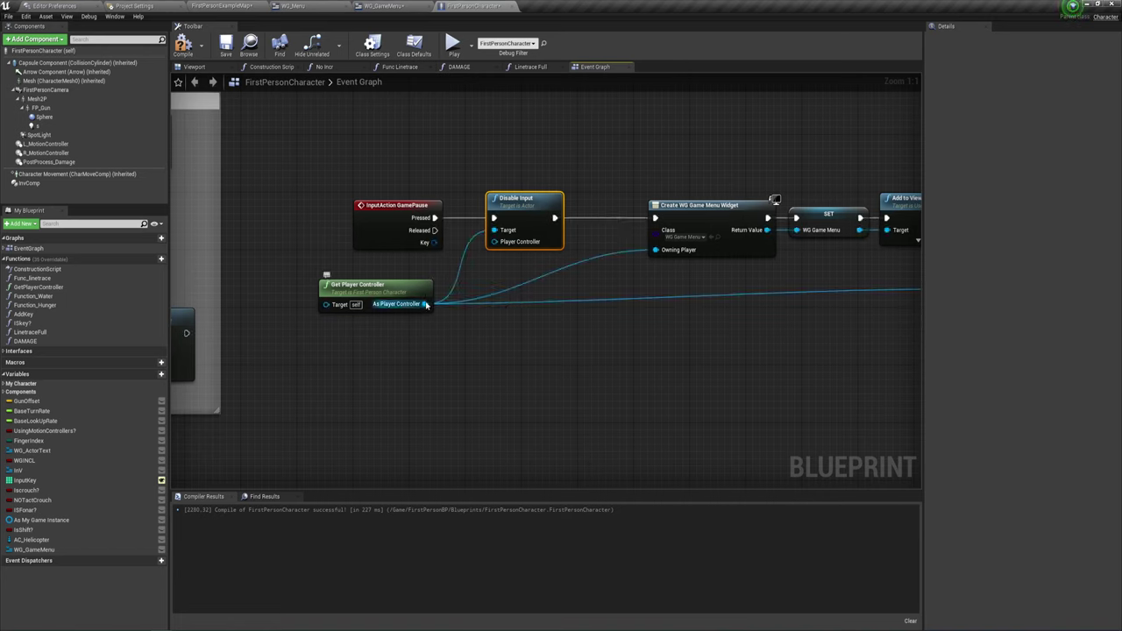
mouse_move(424, 303)
left_mouse_down()
mouse_move(498, 252)
mouse_move(495, 242)
left_mouse_up()
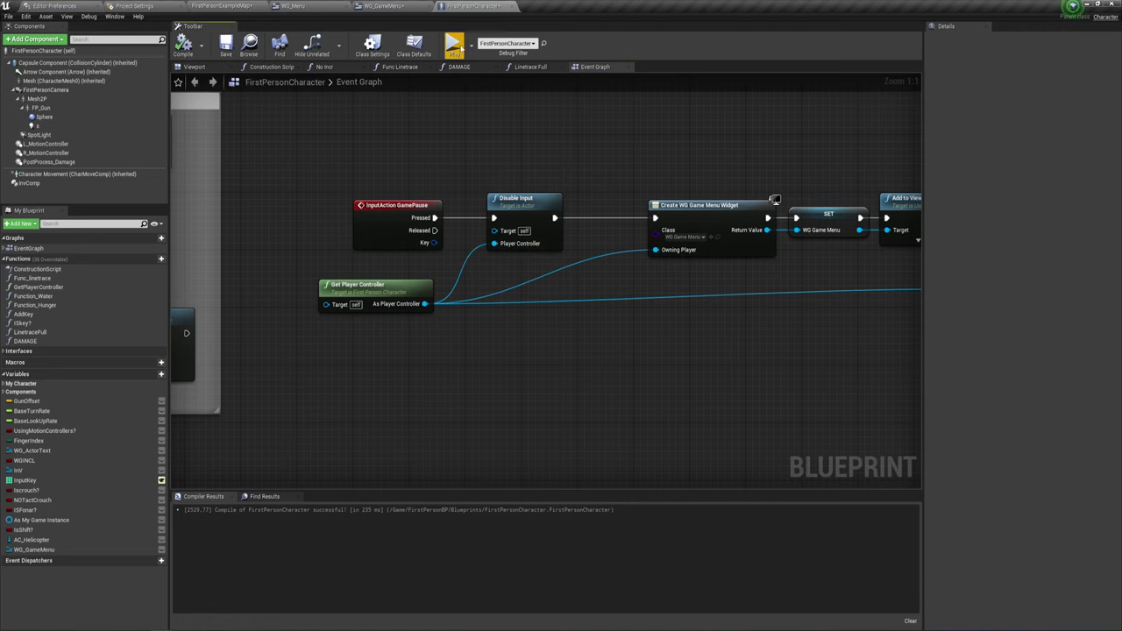
Play-test pausing with Escape and resuming via Продолжить, then return to the WG_GameMenu editor
left_click(455, 43)
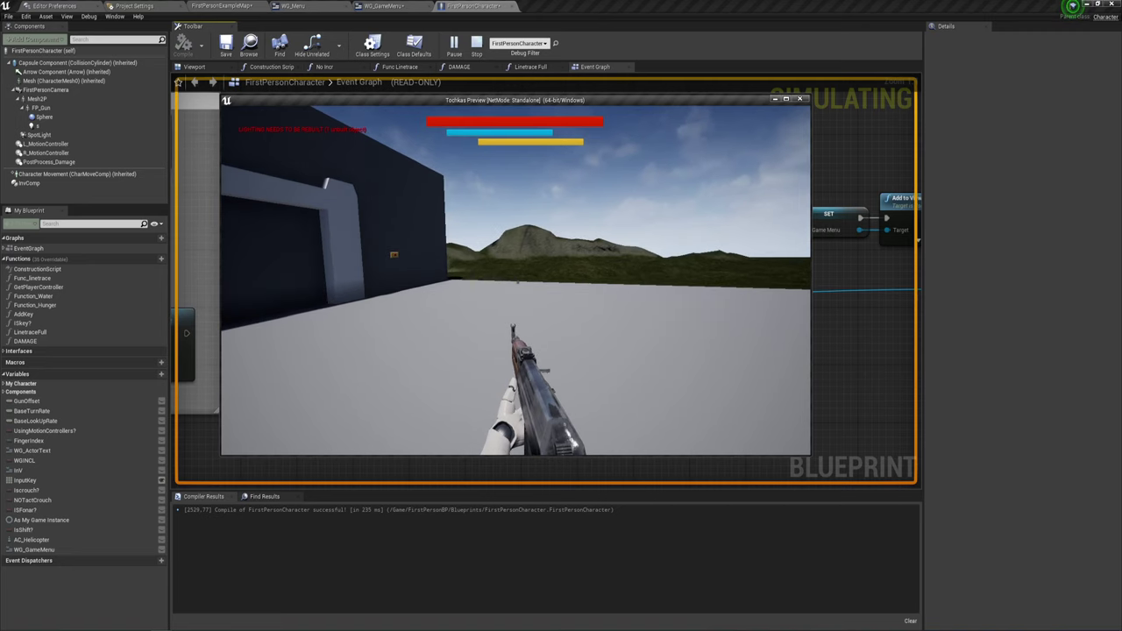
key("Escape")
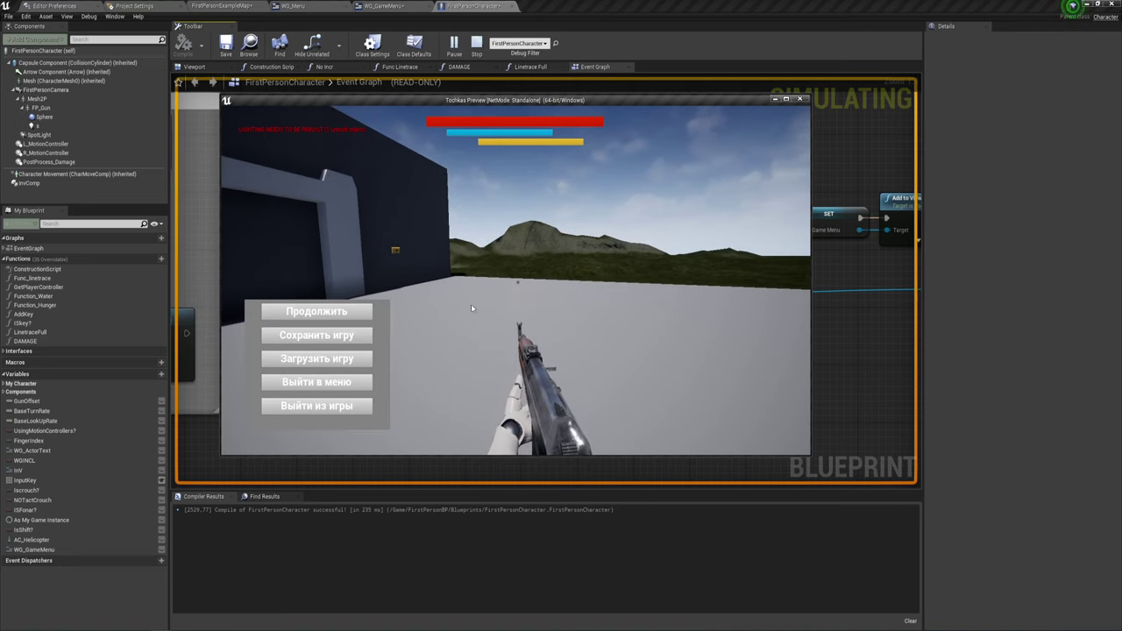
left_click(316, 311)
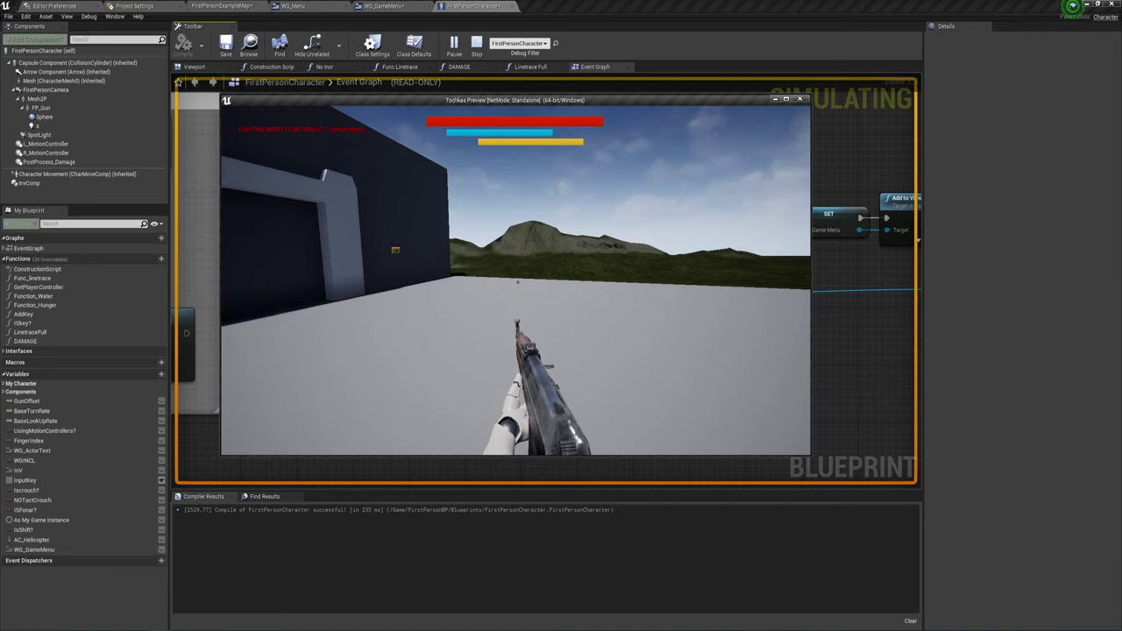
key("Escape")
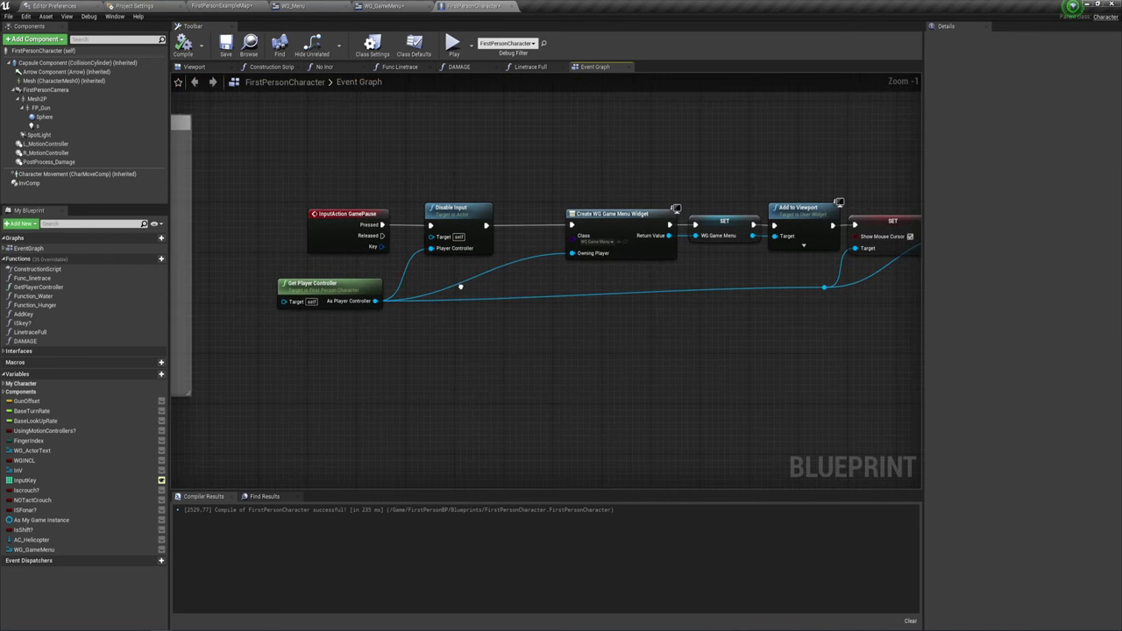
left_click(389, 7)
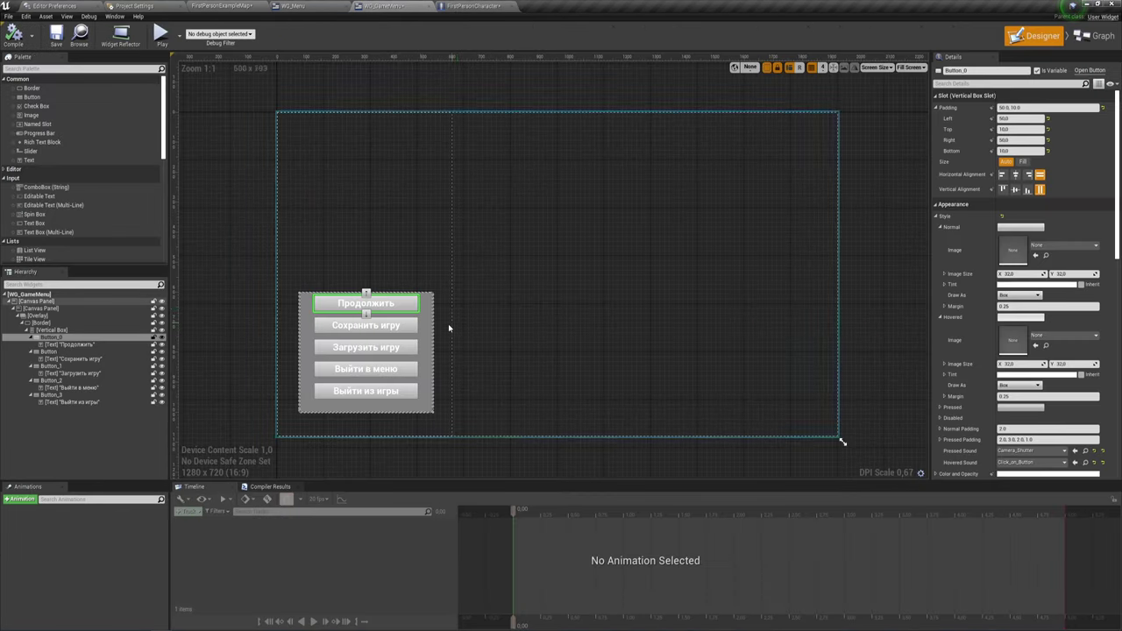
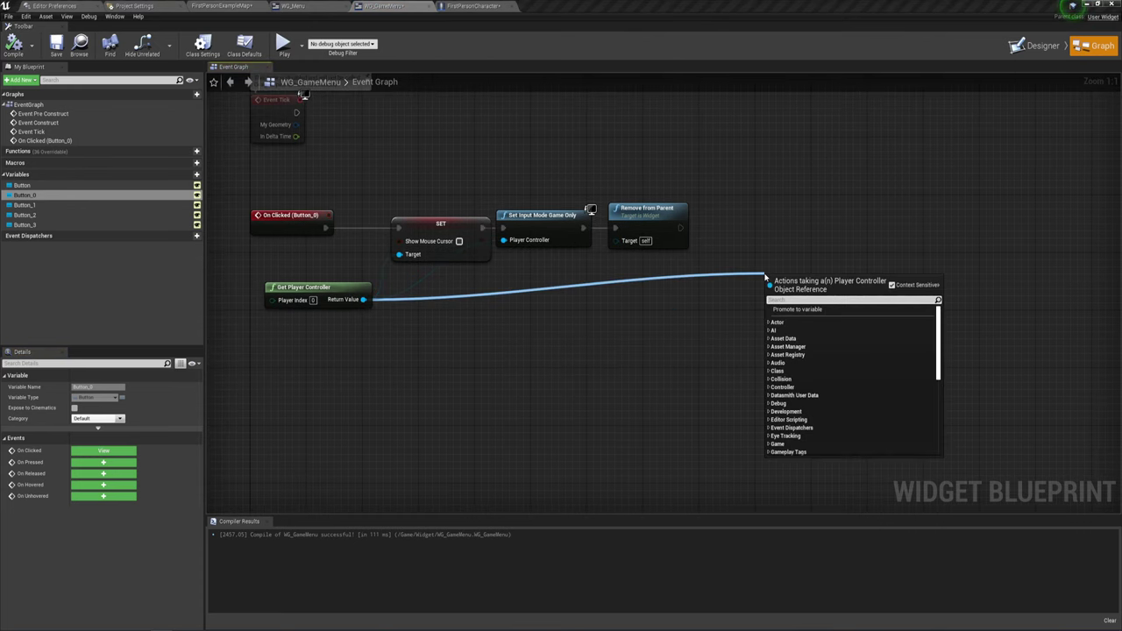
Add an Enable Input node right after Remove from Parent and clear its controller Target
type("ena")
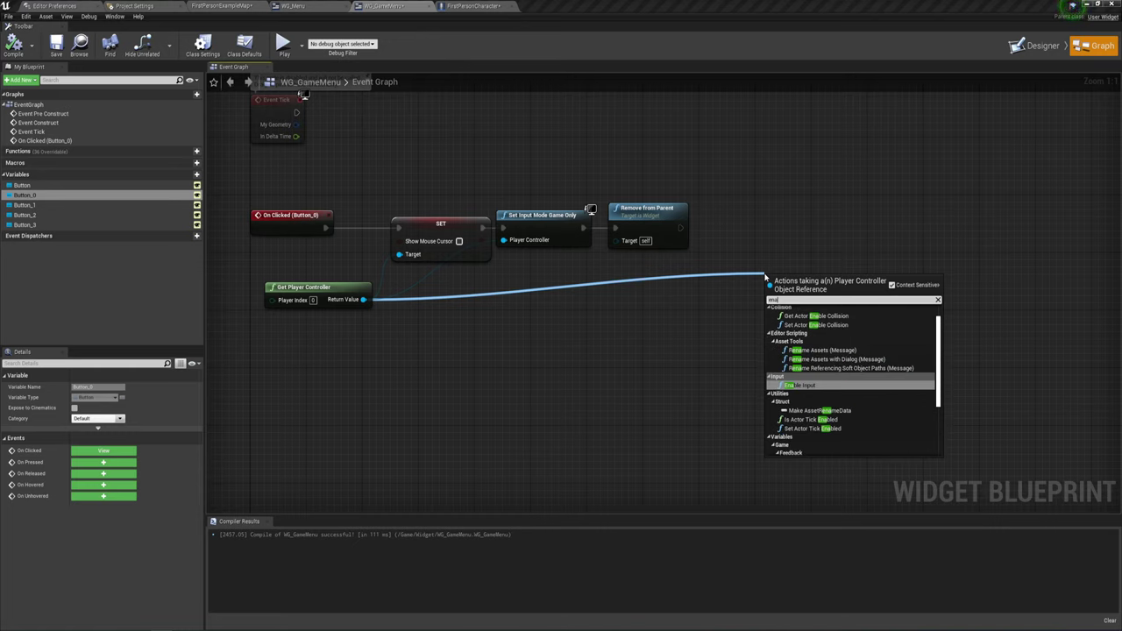
key("Return")
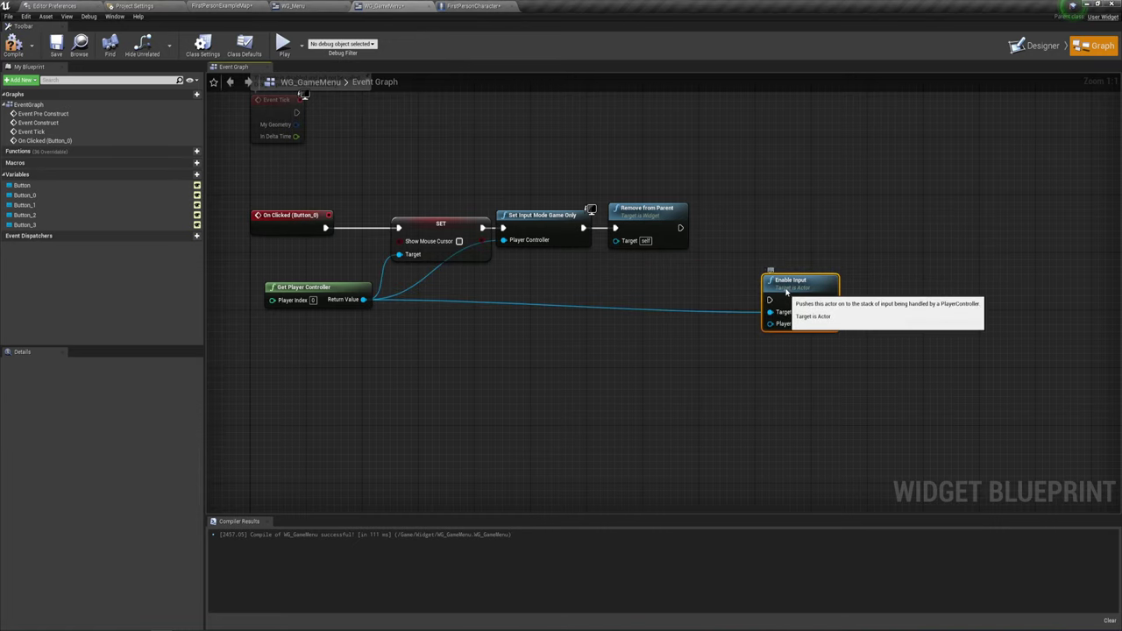
mouse_move(778, 287)
left_mouse_down()
mouse_move(729, 222)
mouse_move(718, 237)
mouse_move(831, 225)
mouse_move(366, 303)
left_mouse_up()
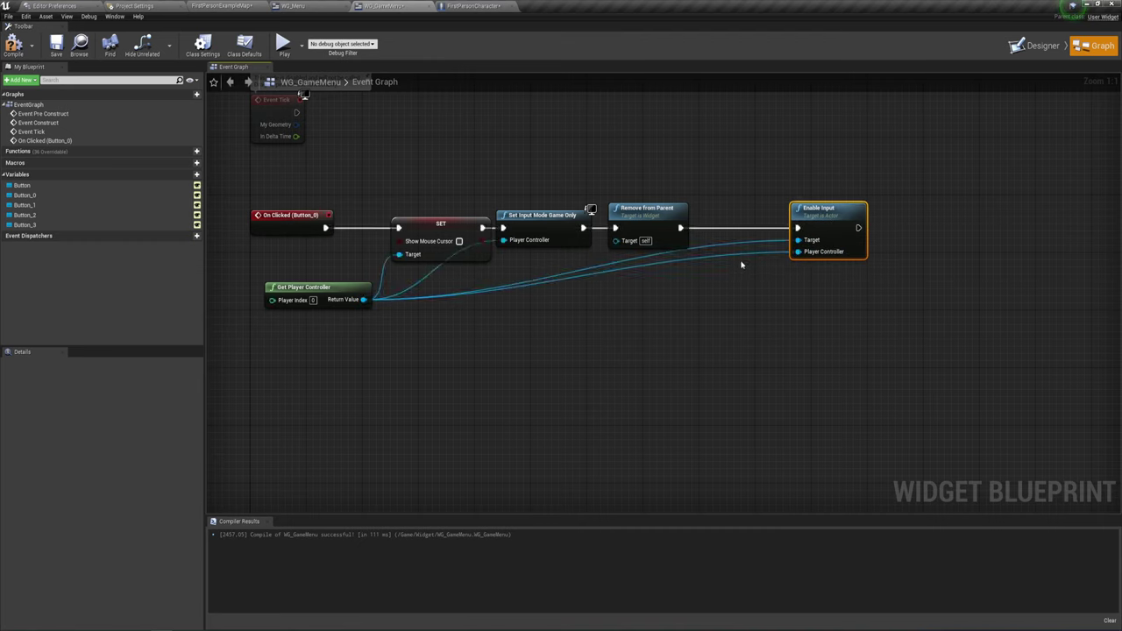
left_click(747, 248, "alt")
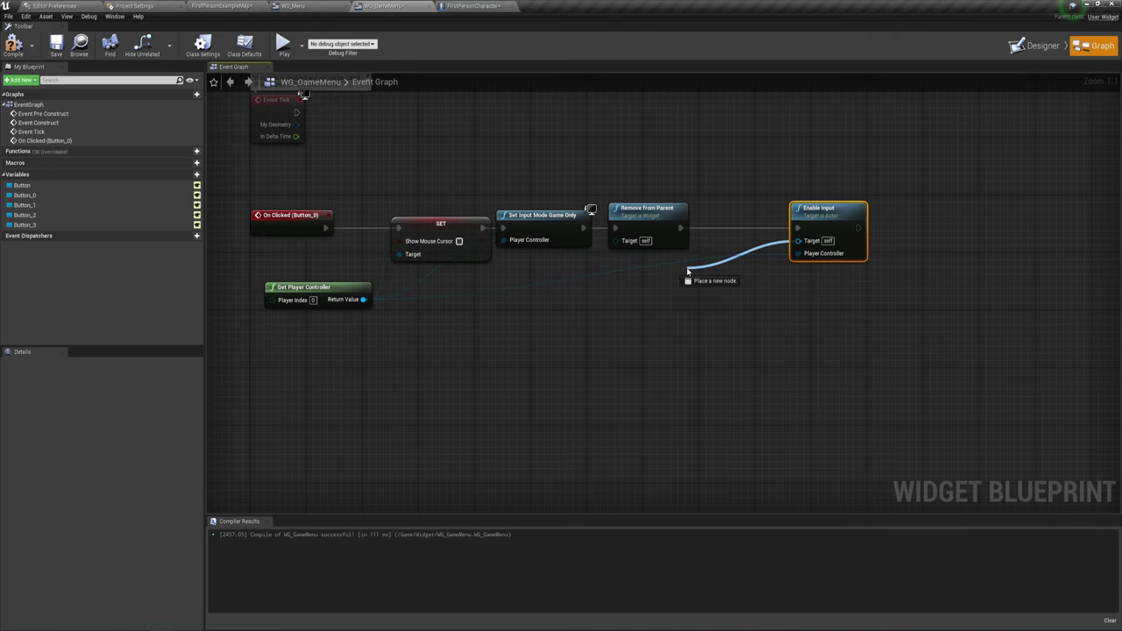
Feed Get Player Character into Enable Input's Target, then compile and save WG_GameMenu
left_click_drag(800, 241, 689, 272)
type("get pla")
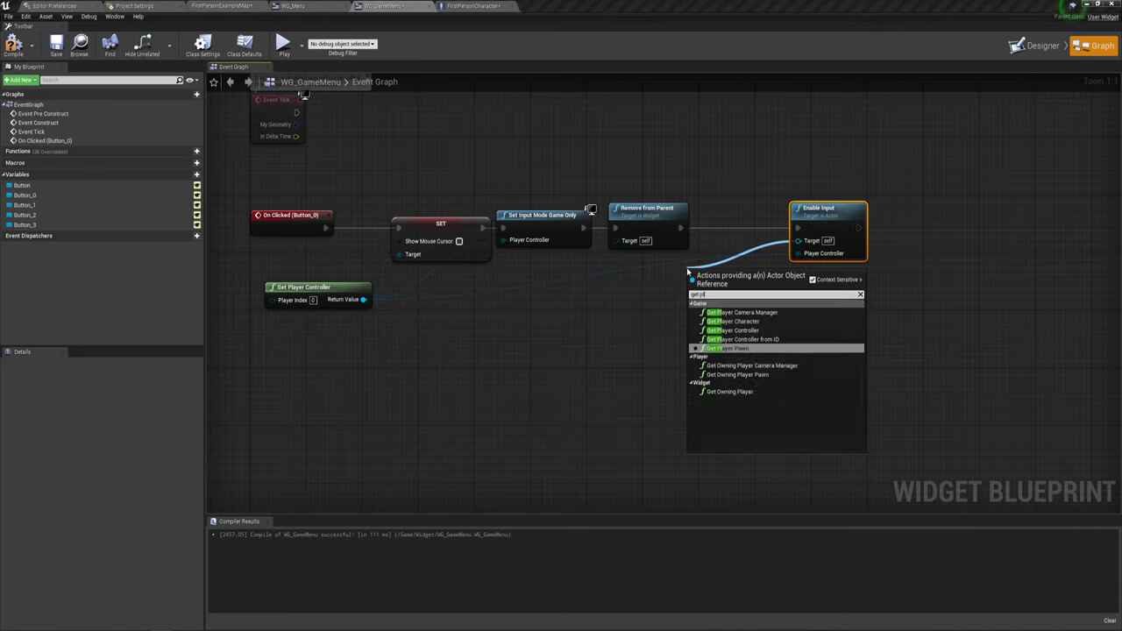
left_click(733, 321)
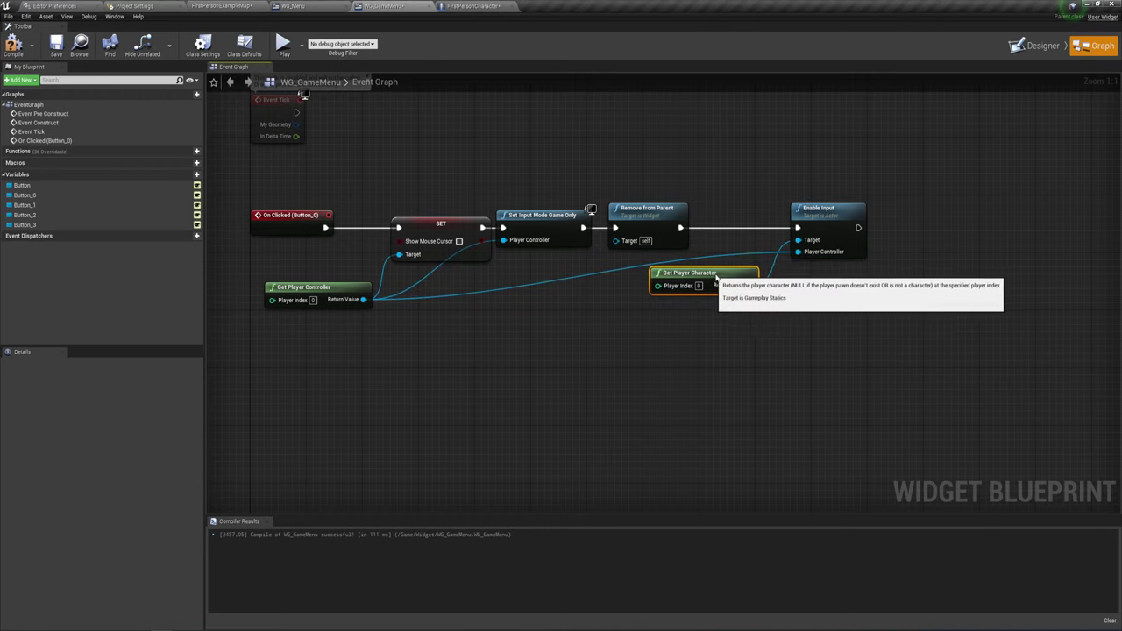
left_click_drag(747, 273, 699, 179)
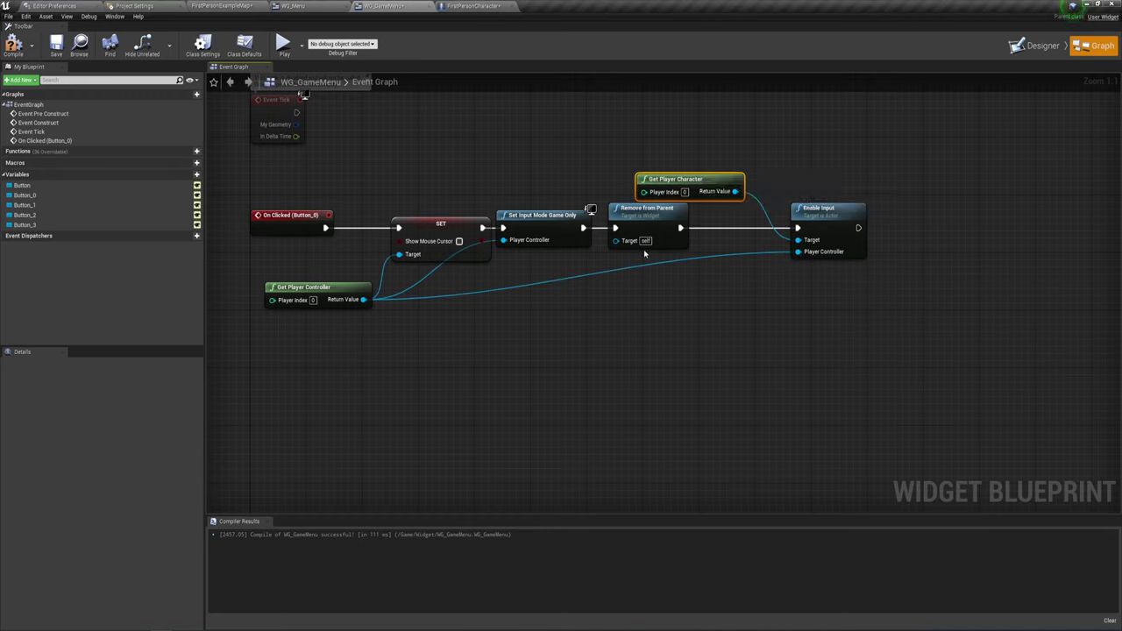
left_click(55, 45)
left_click(277, 49)
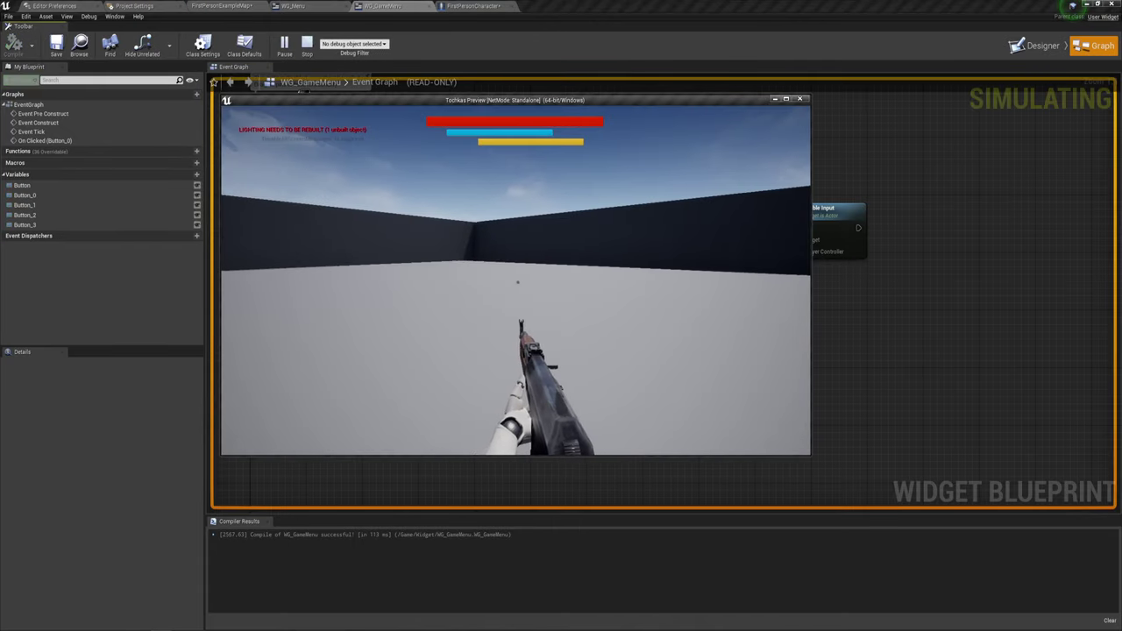
In the test play, open the pause menu, resume with Продолжить, then end the session
key("Tab")
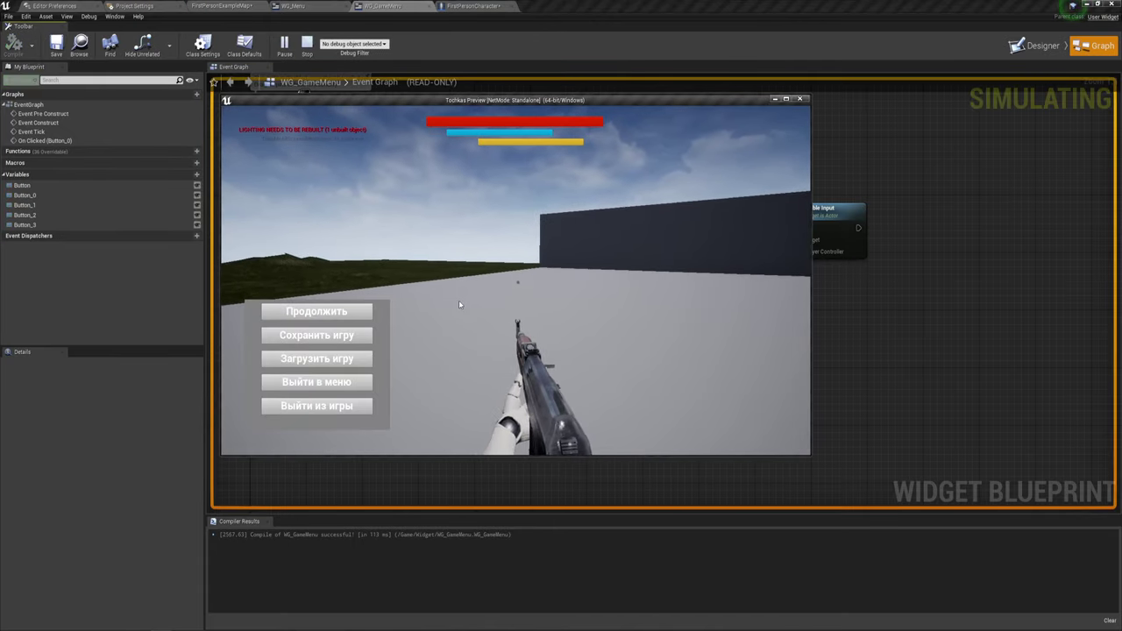
left_click(316, 311)
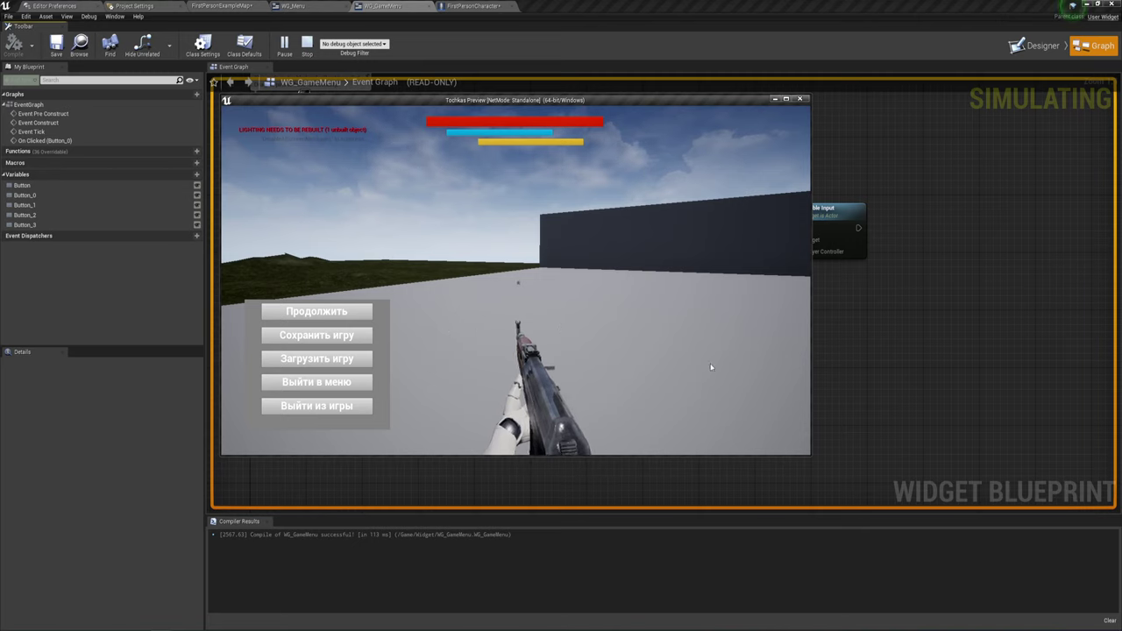
left_click(363, 319)
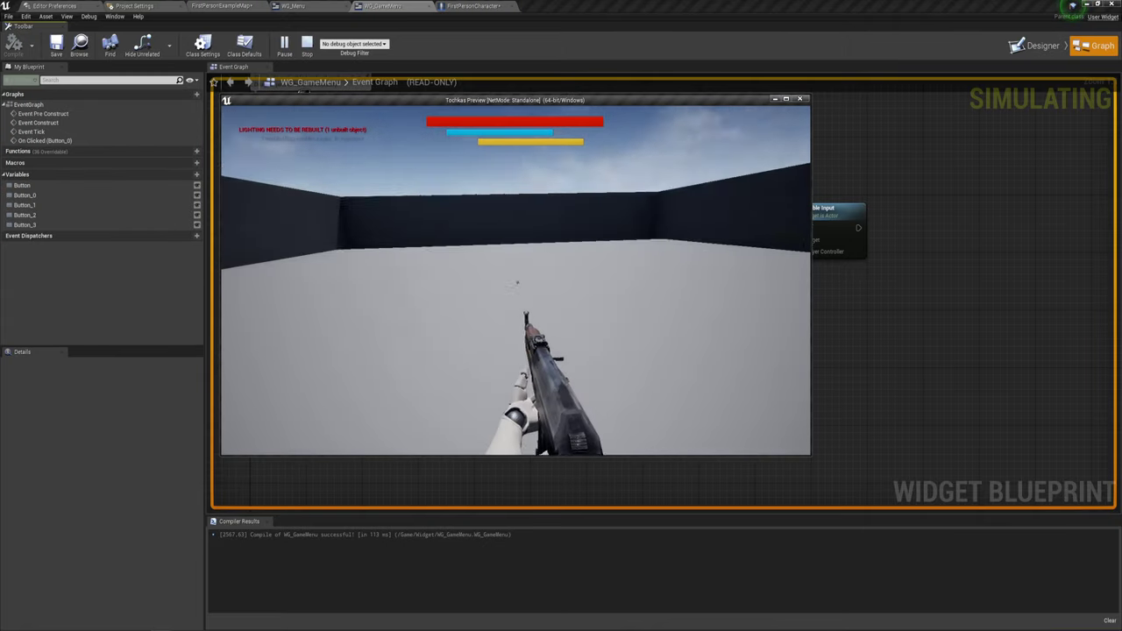
key("Escape")
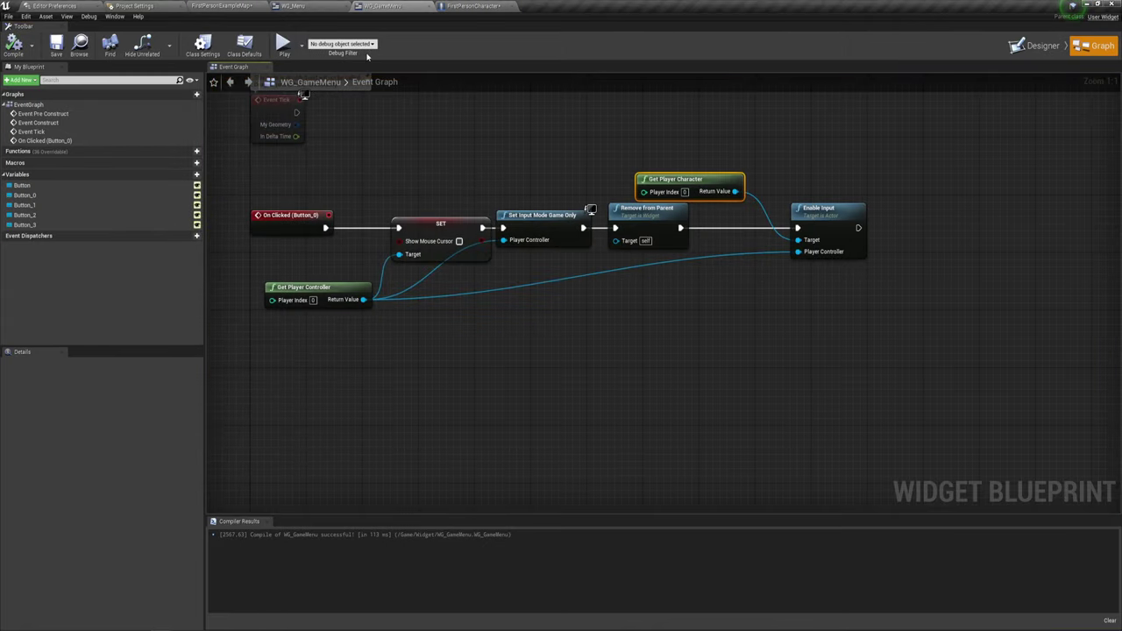
In FirstPersonCharacter, shift the GamePause node chain right to make room after Pressed
left_click(469, 7)
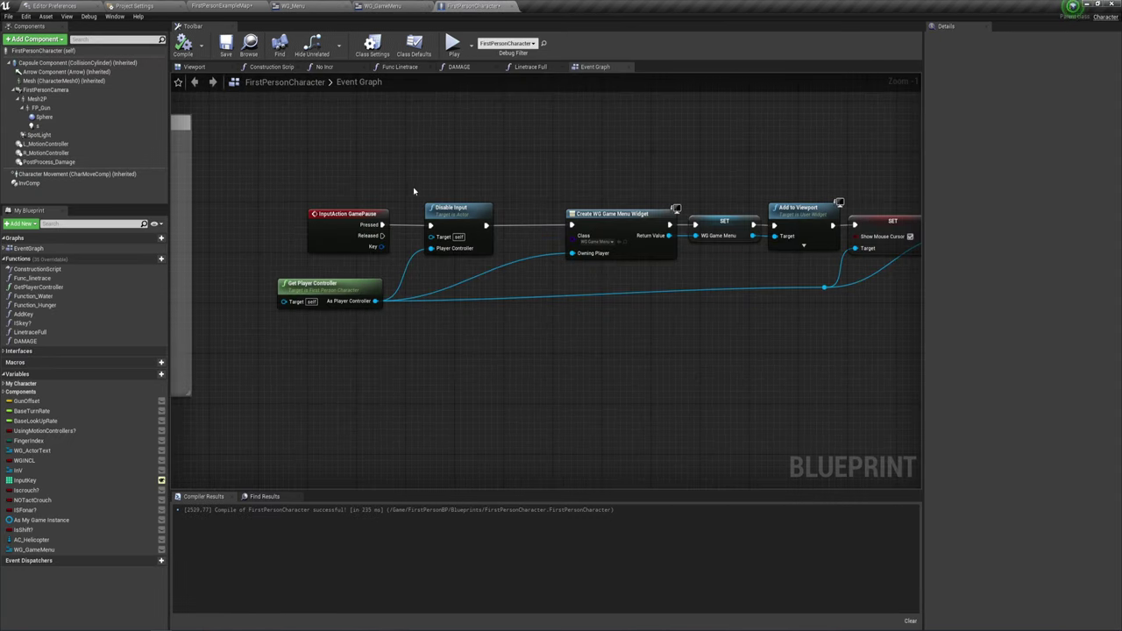
left_click(445, 212)
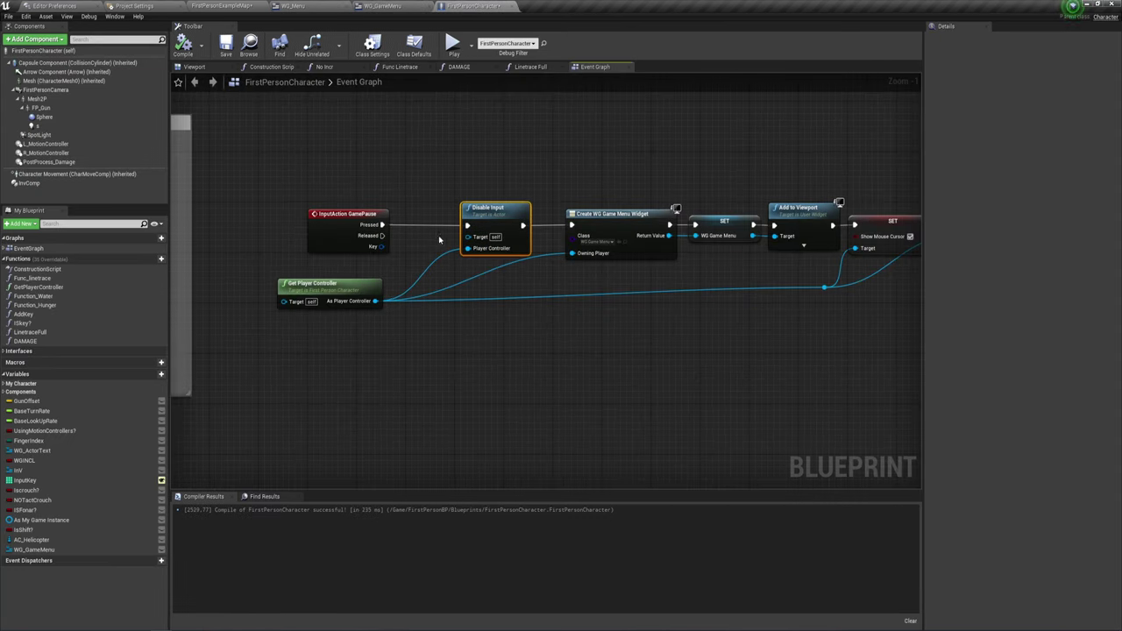
mouse_move(419, 193)
right_mouse_down()
mouse_move(572, 227)
mouse_move(444, 213)
right_mouse_up()
scroll(438, 186, "down", 1)
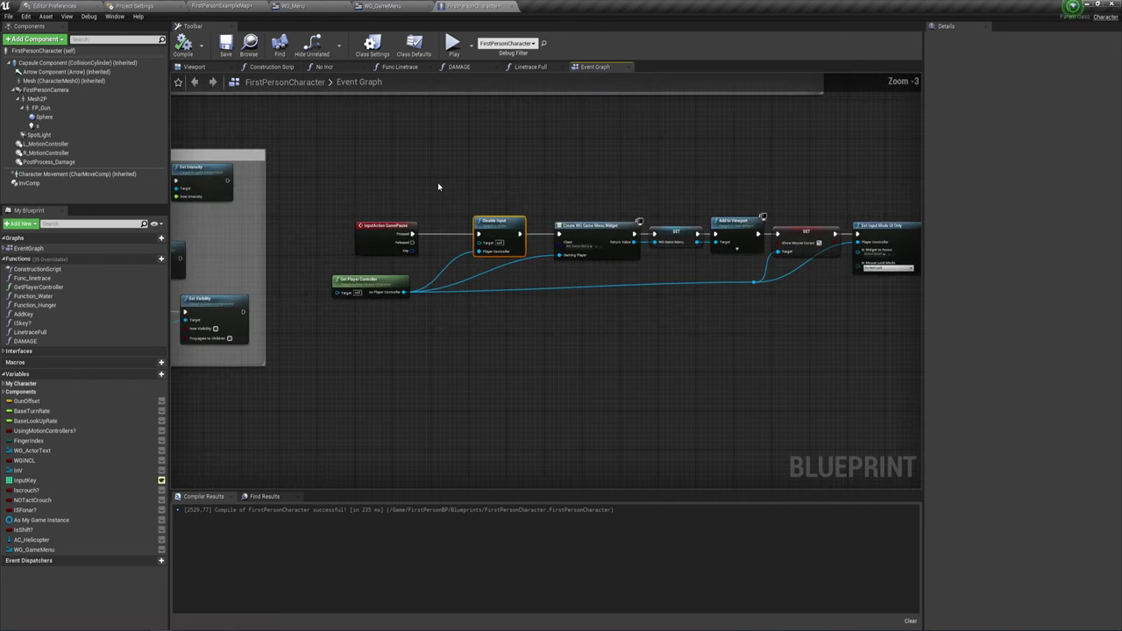
scroll(438, 275, "down", 1)
left_click_drag(256, 332, 862, 184)
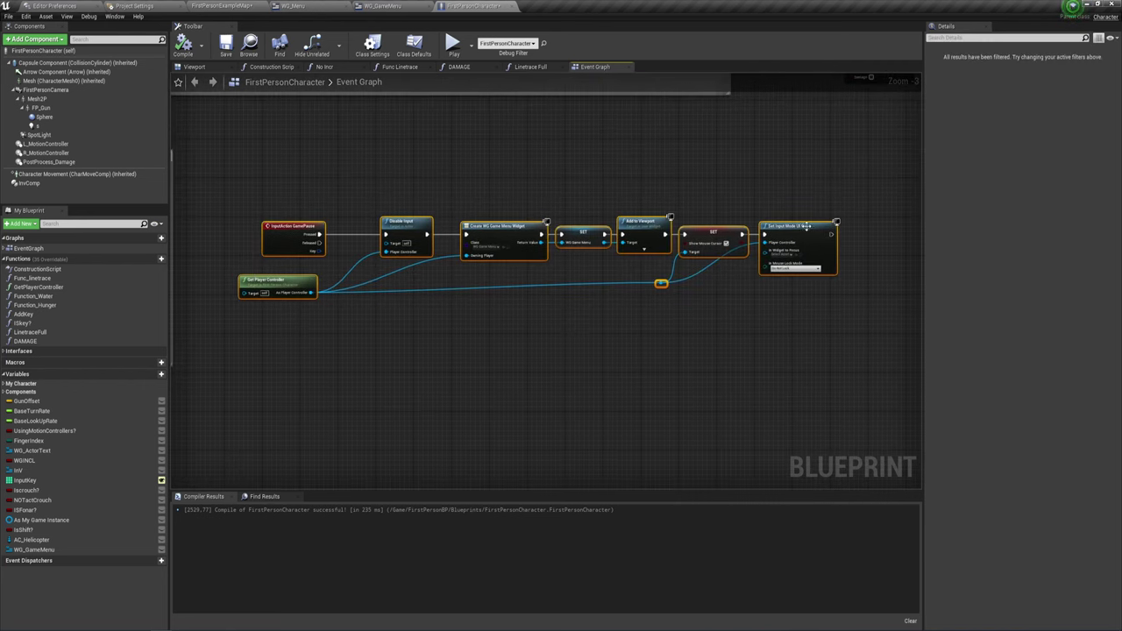
left_click_drag(797, 230, 890, 239)
scroll(537, 329, "up", 3)
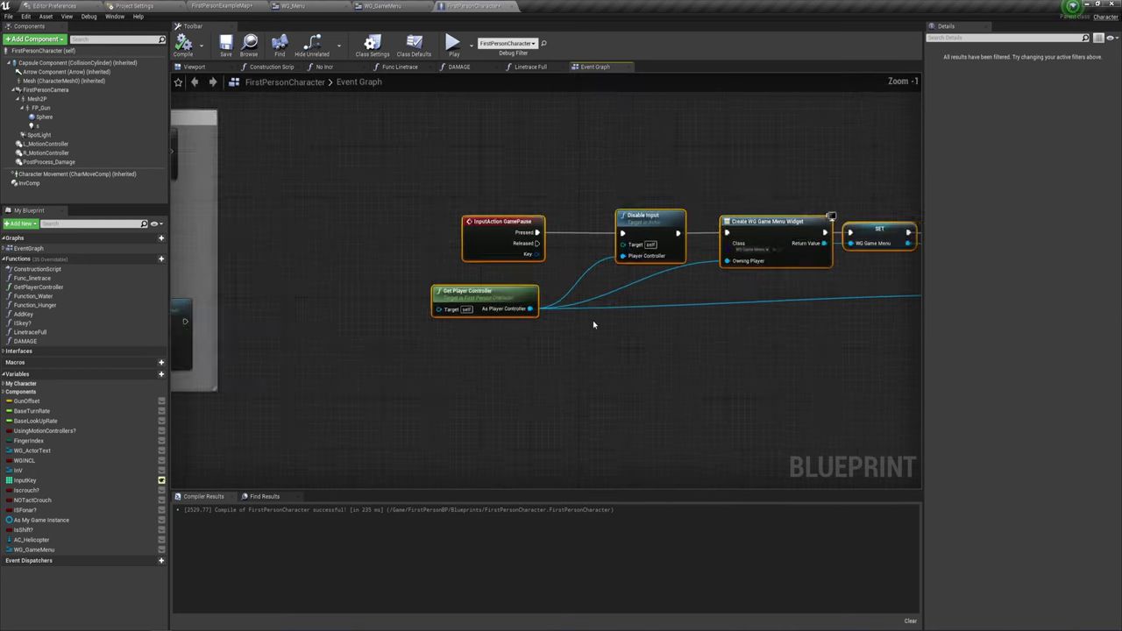
mouse_move(421, 257)
left_mouse_down()
mouse_move(520, 264)
mouse_move(402, 273)
left_mouse_up()
left_click(623, 386)
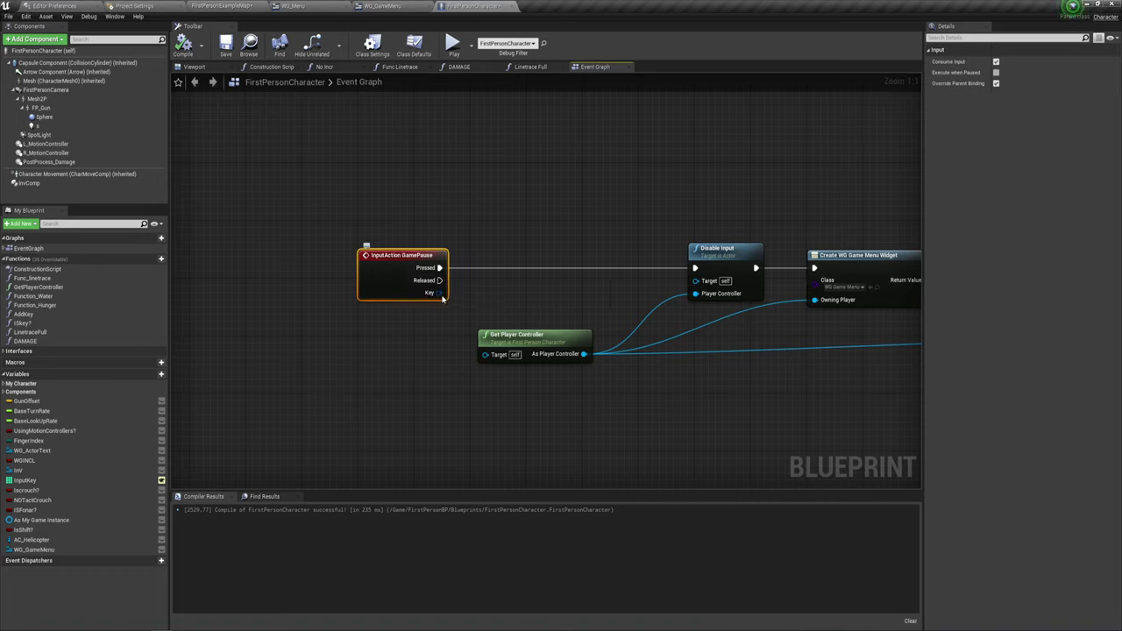
Add Set Game Paused with Paused ticked off InputAction GamePause's Pressed output
left_click_drag(438, 267, 504, 238)
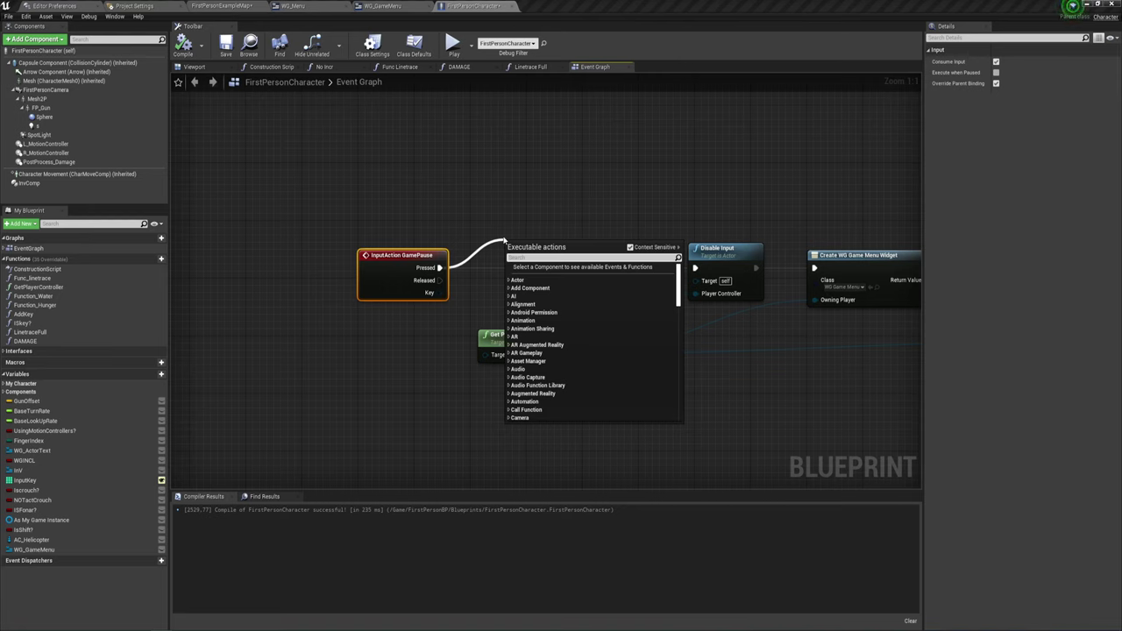
type("pause")
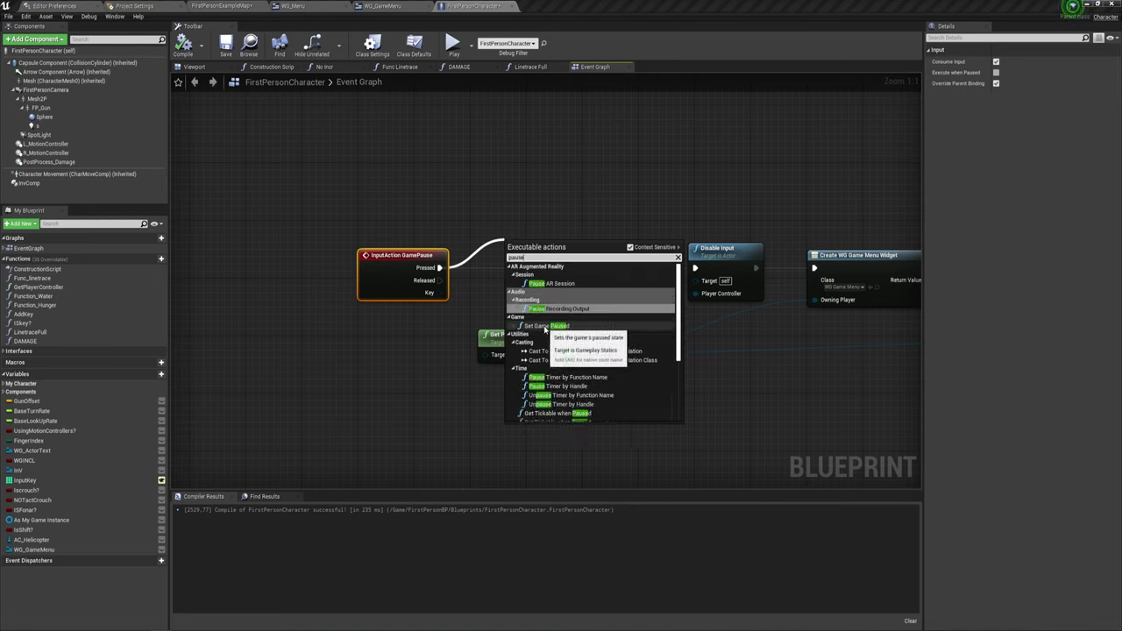
left_click(547, 327)
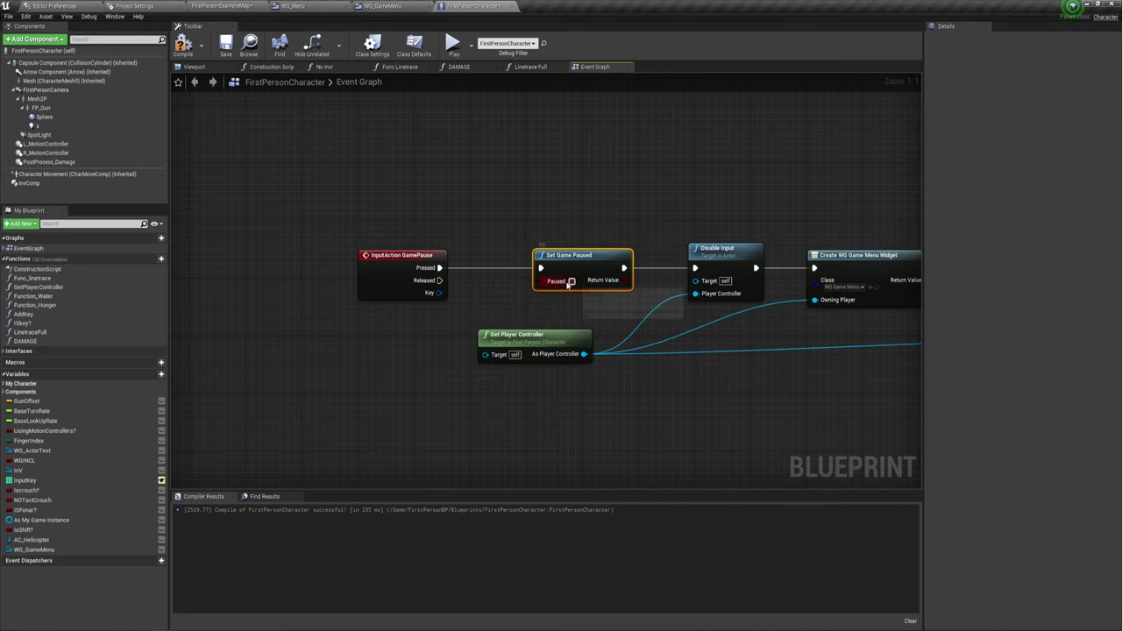
left_click(572, 281)
right_click_drag(544, 354, 397, 309)
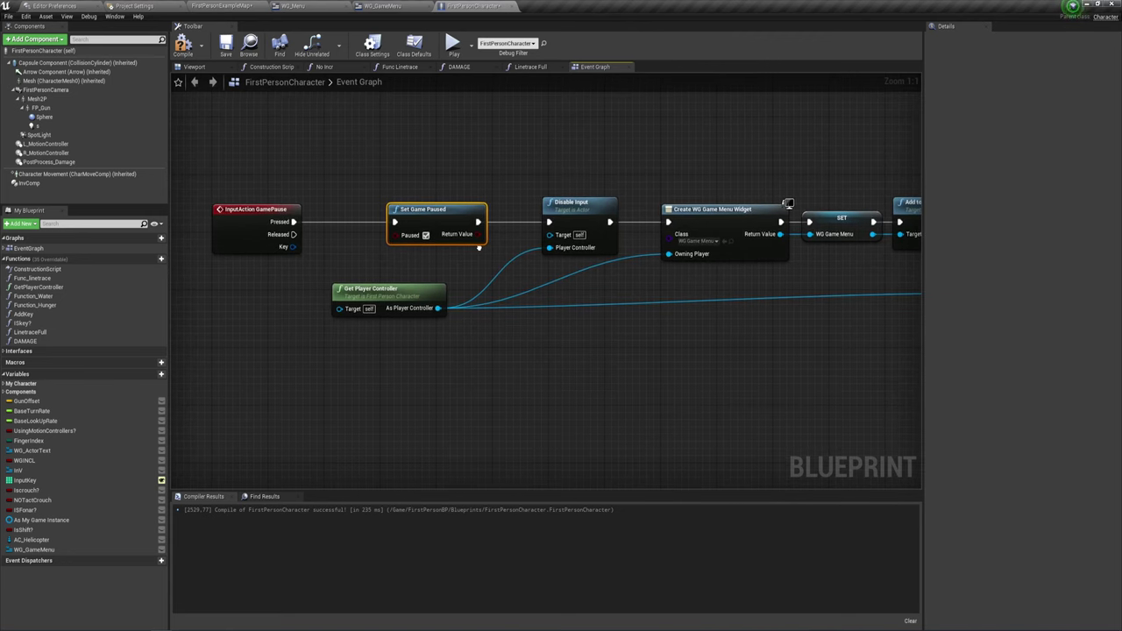
right_click_drag(478, 250, 534, 262)
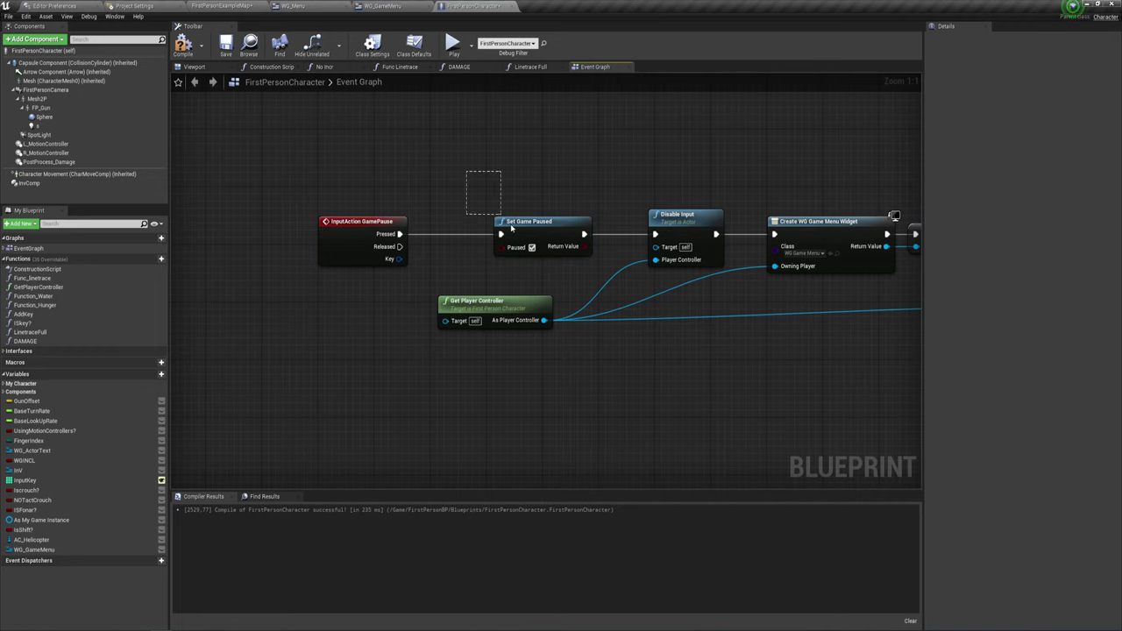
mouse_move(362, 154)
left_mouse_down()
mouse_move(344, 266)
mouse_move(353, 312)
left_mouse_up()
right_click_drag(474, 171, 397, 201)
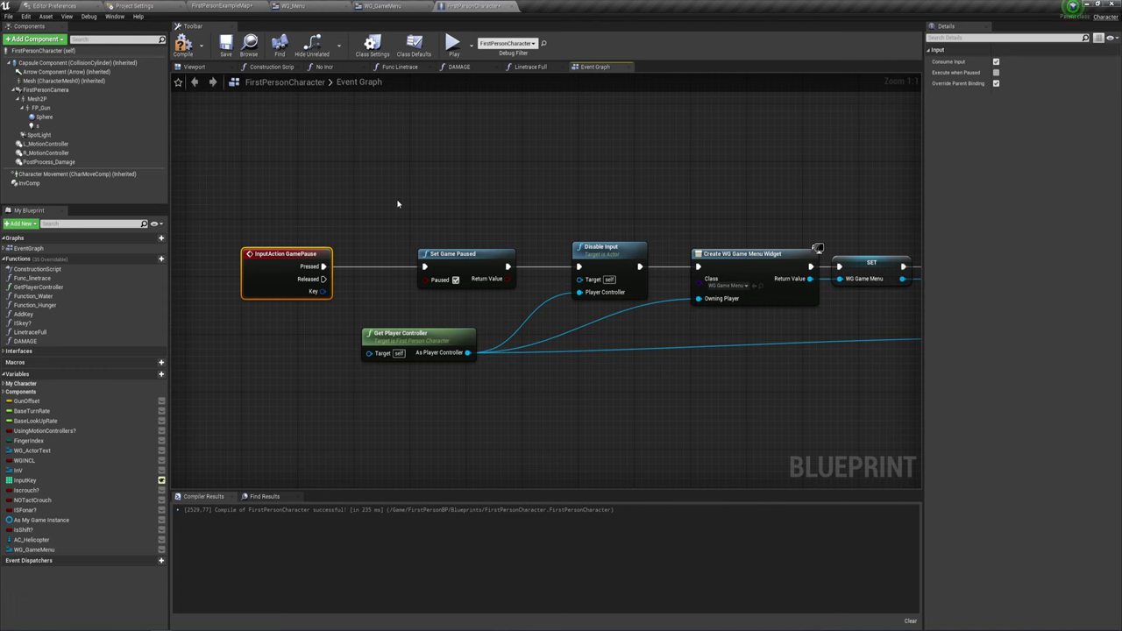
scroll(412, 200, "down", 1)
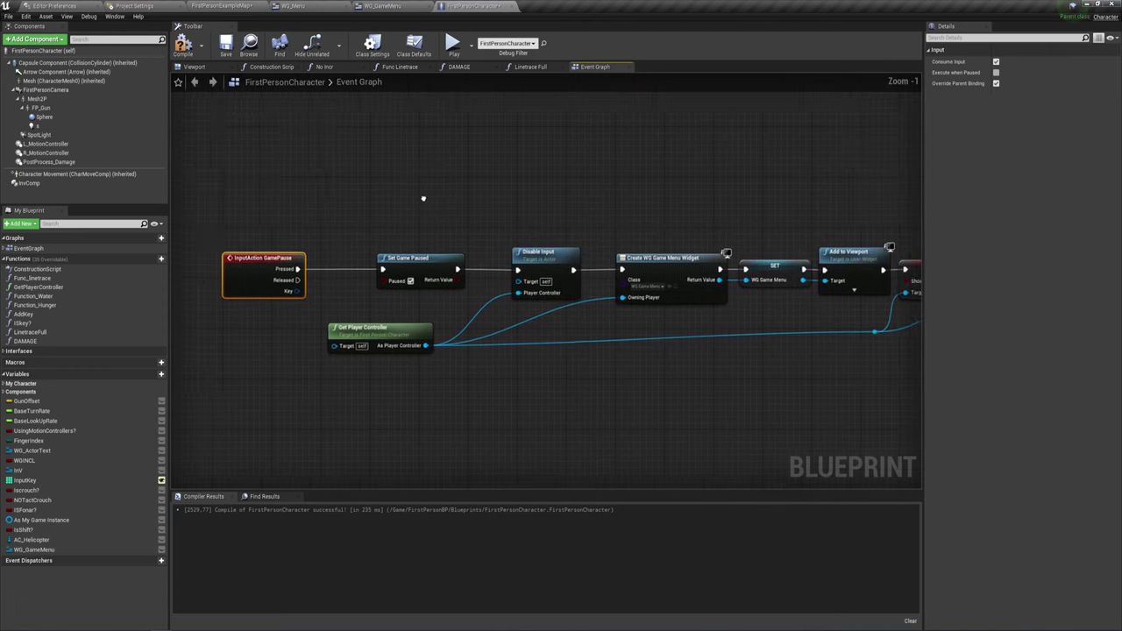
Select WG_GameMenu's Button_0 click-handler nodes and bring the chain's end into view
left_click(384, 6)
left_click_drag(259, 201, 887, 398)
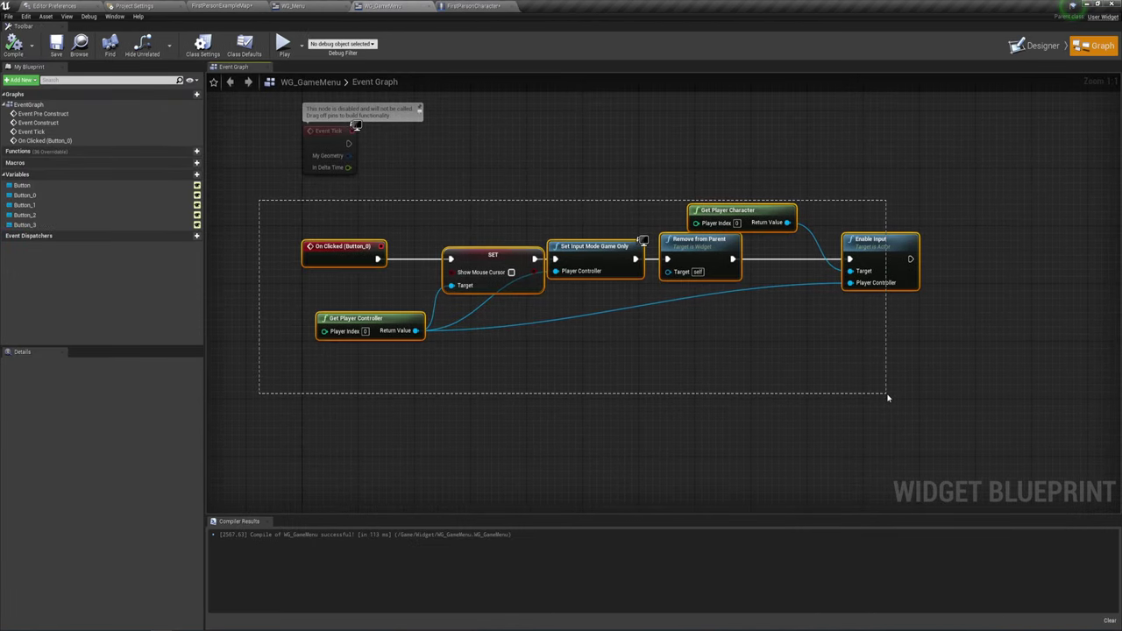
scroll(947, 376, "down", 1)
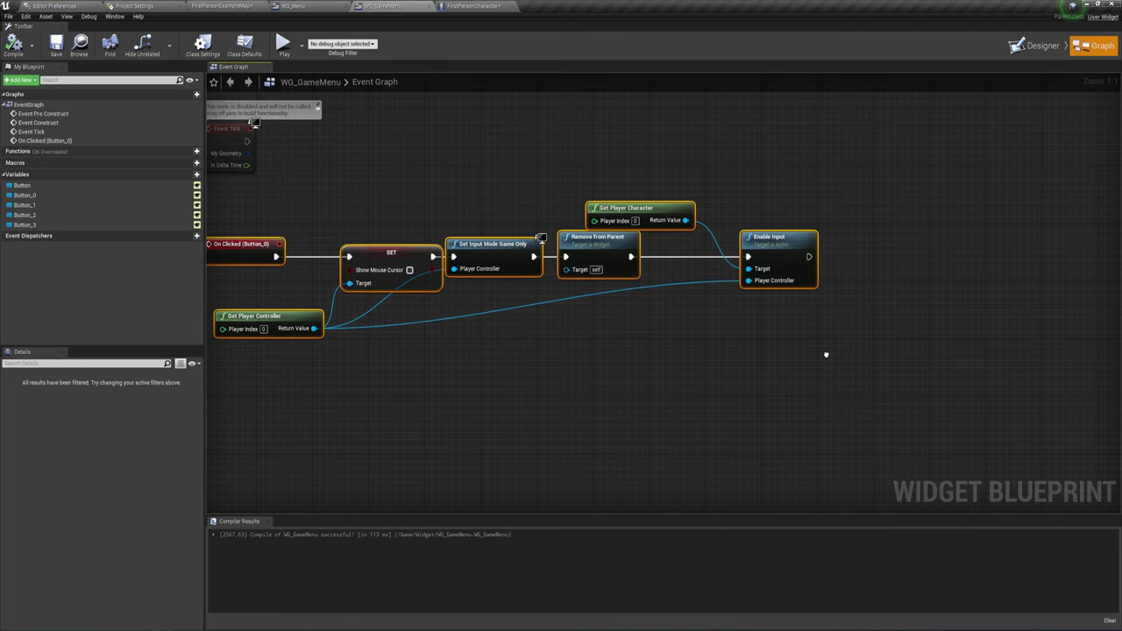
left_click(1062, 50)
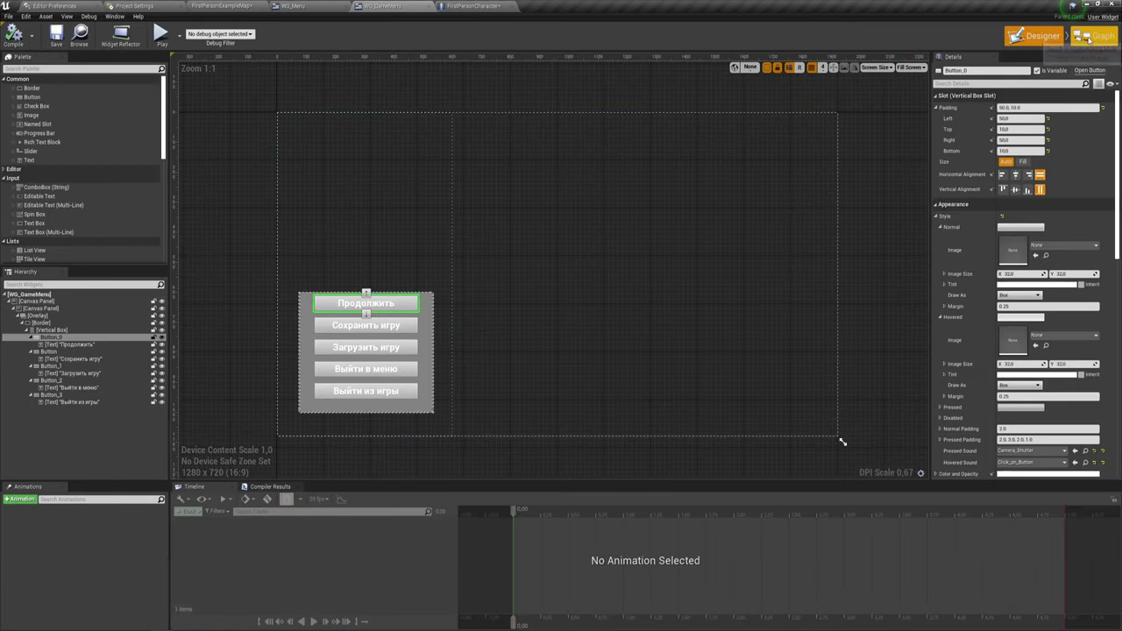
left_click(1087, 39)
scroll(606, 363, "up", 1)
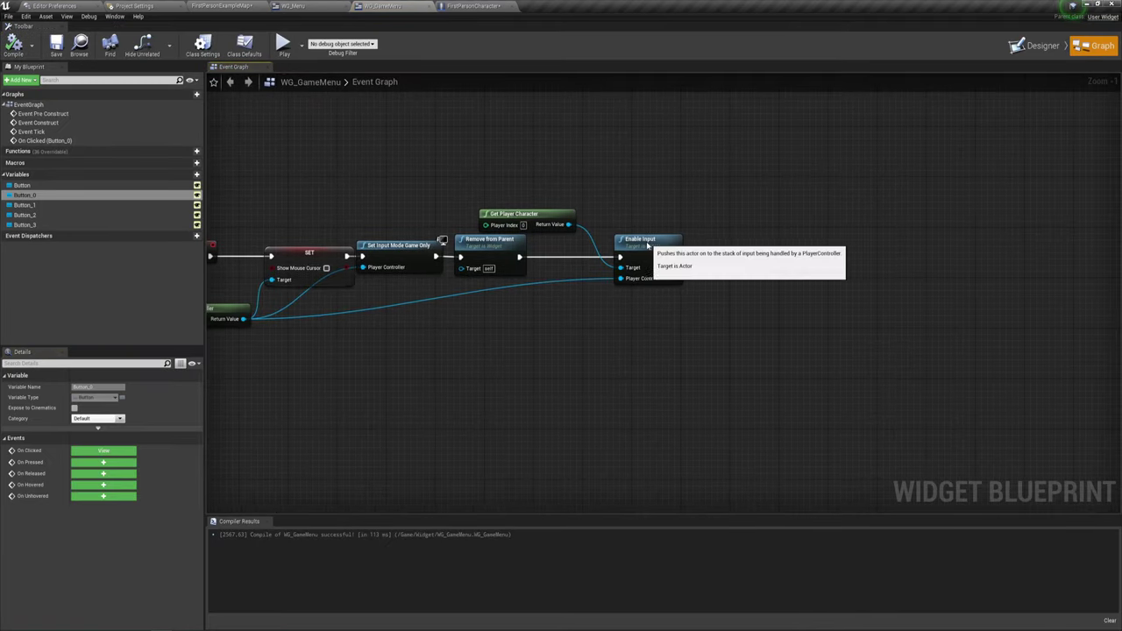
left_click_drag(648, 247, 641, 256)
Paste Set Game Paused after Enable Input with Paused off, then recompile WG_GameMenu
mouse_move(667, 384)
left_mouse_down()
mouse_move(662, 260)
mouse_move(635, 265)
left_mouse_up()
key("ctrl+v")
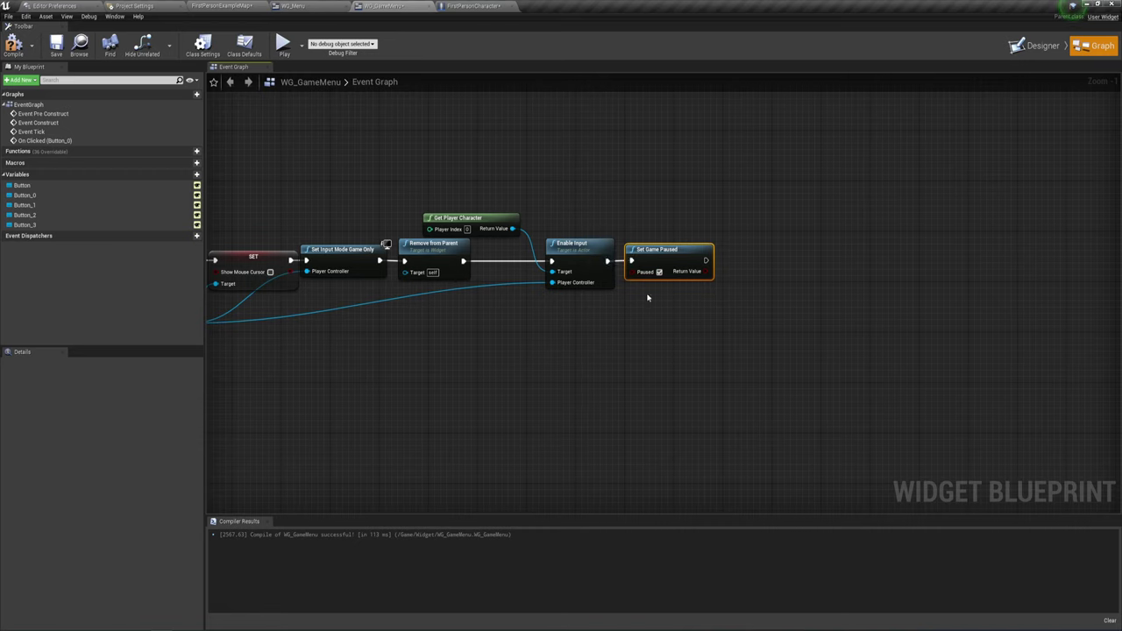
left_click(660, 272)
scroll(587, 324, "up", 1)
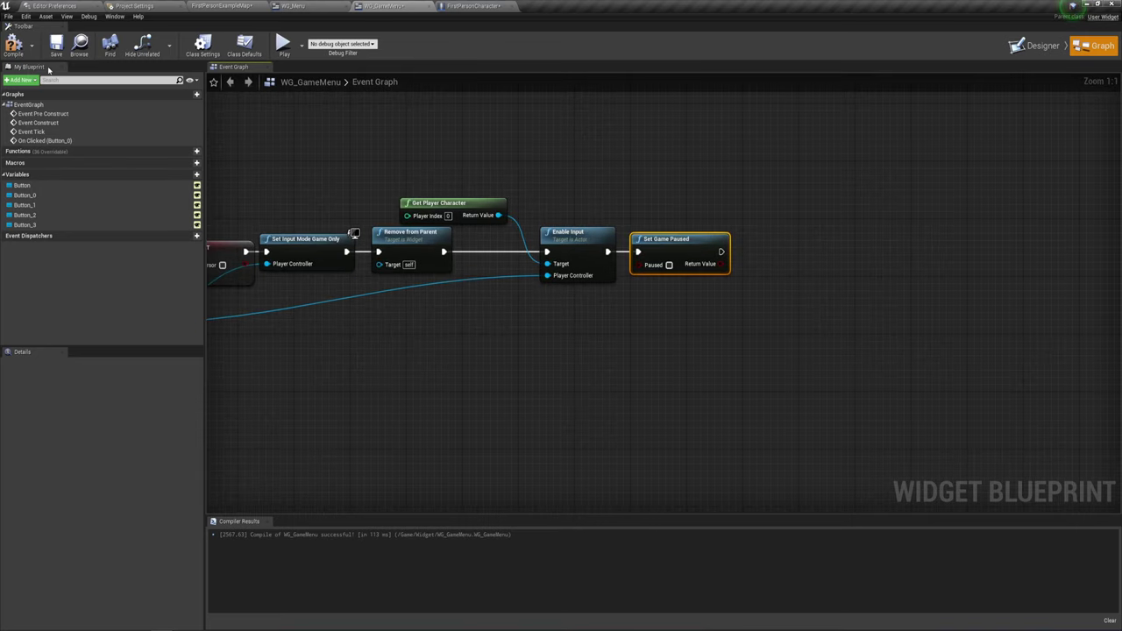
left_click(14, 42)
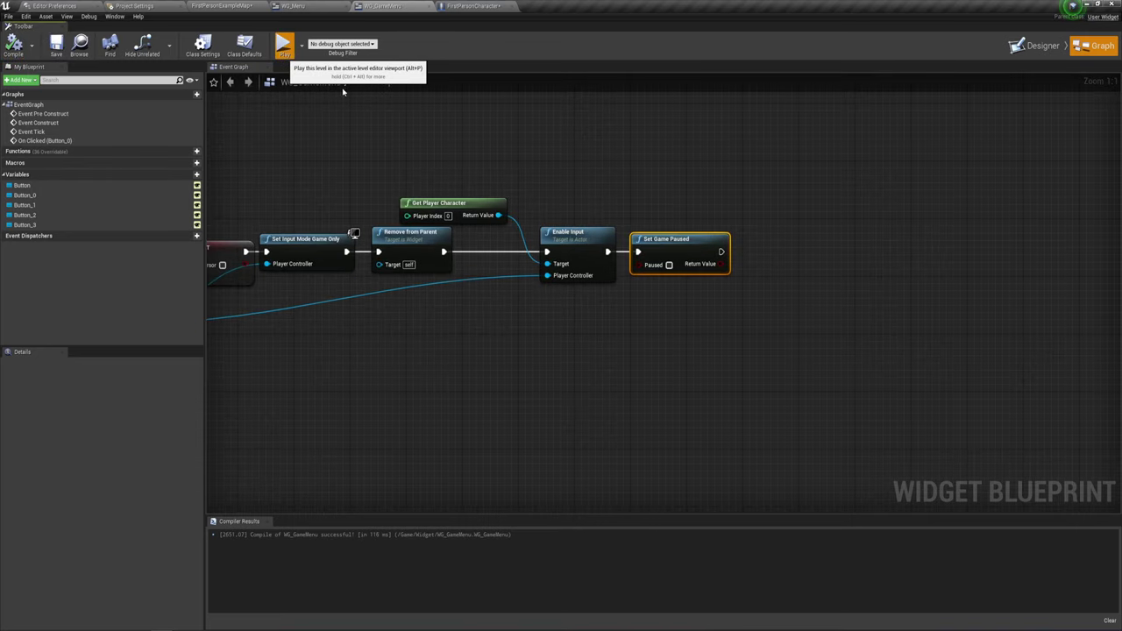
left_click(283, 44)
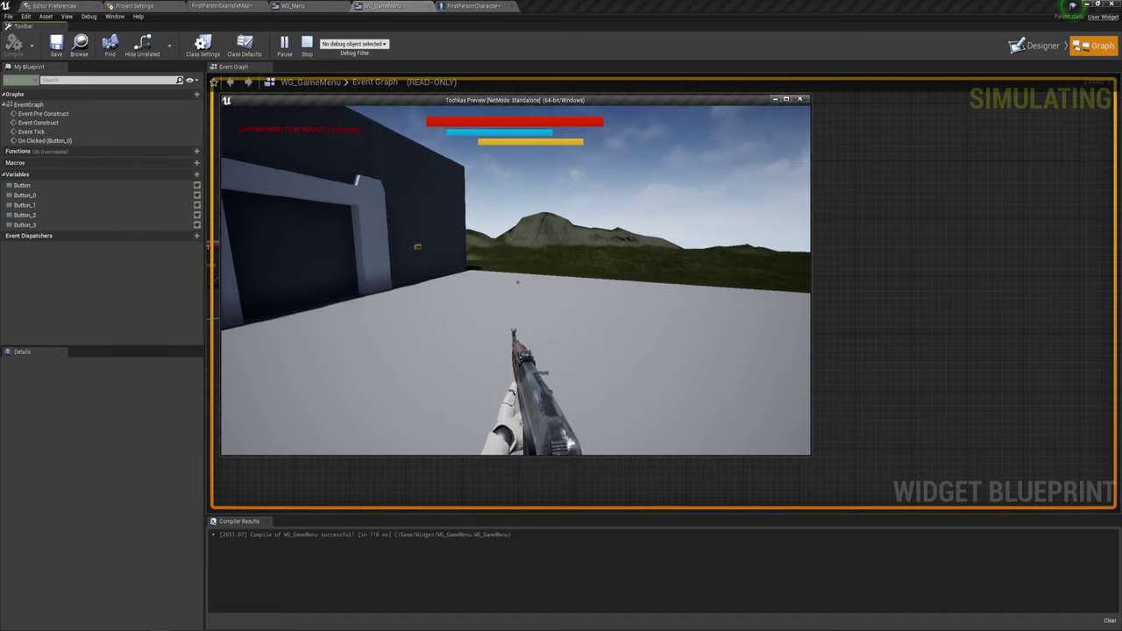
key("Escape")
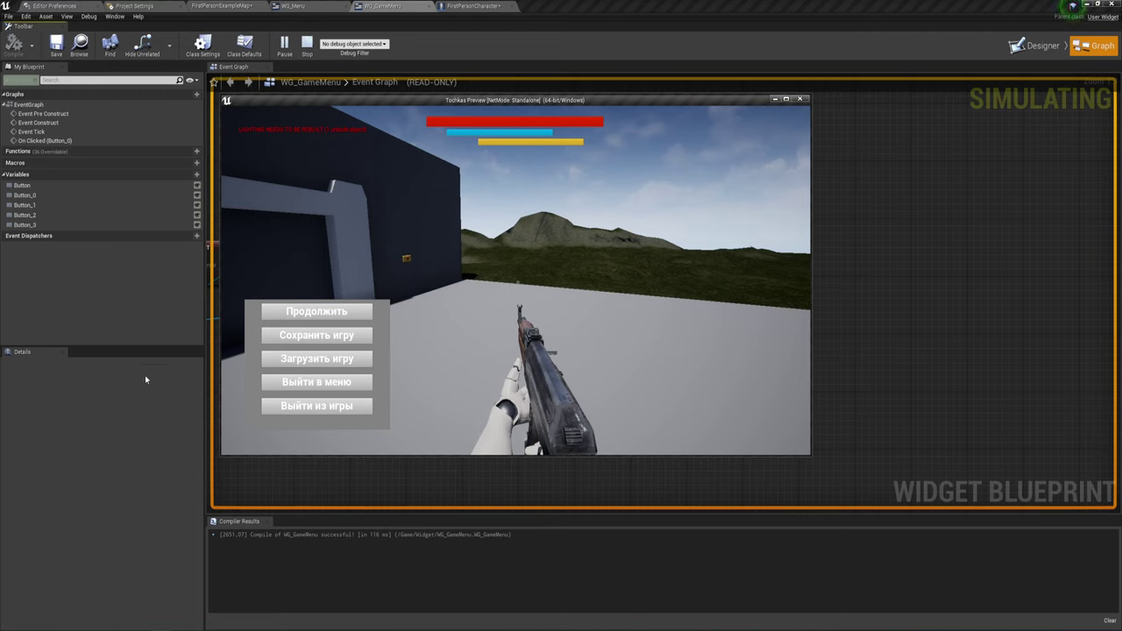
left_click(361, 313)
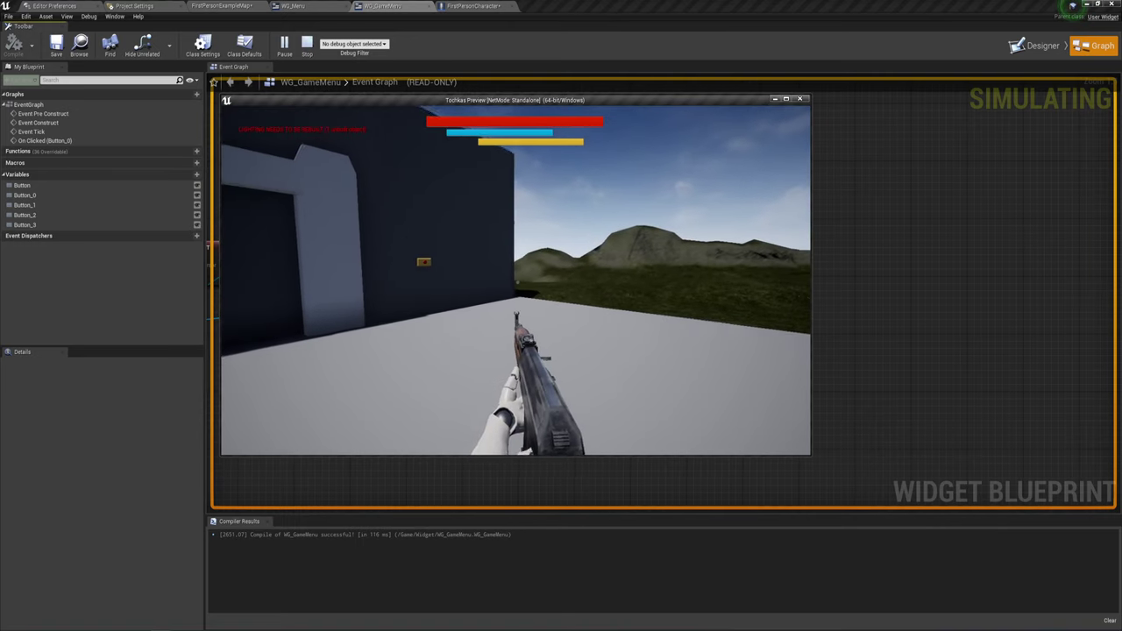
key("Escape")
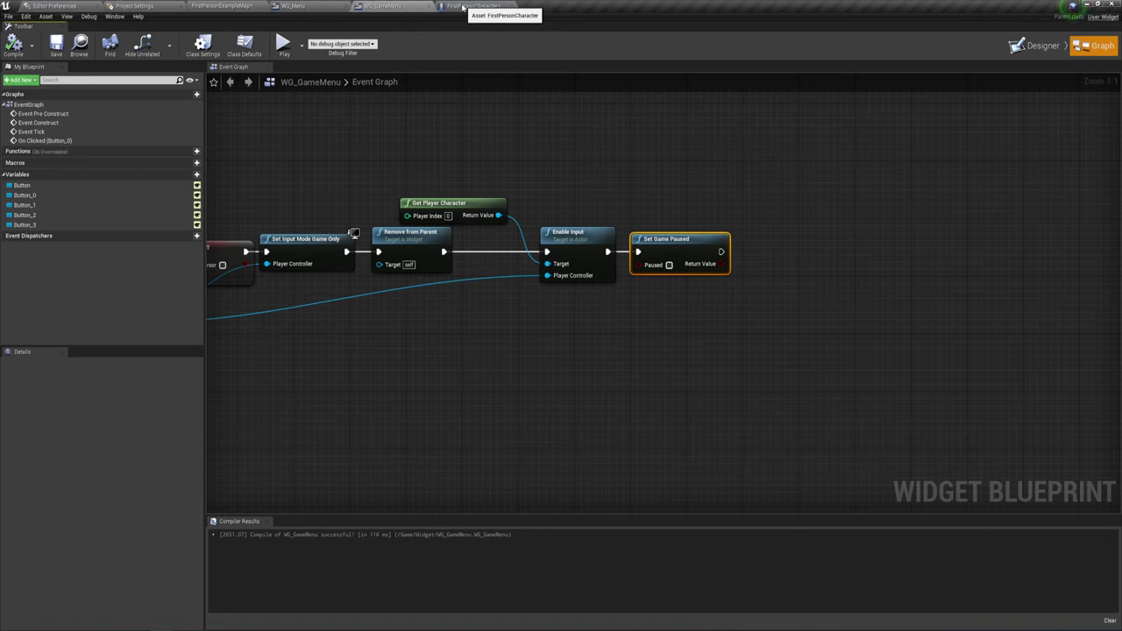
In WG_GameMenu's Designer, select the Загрузить игру button (Button_1)
left_click(337, 8)
left_click(448, 9)
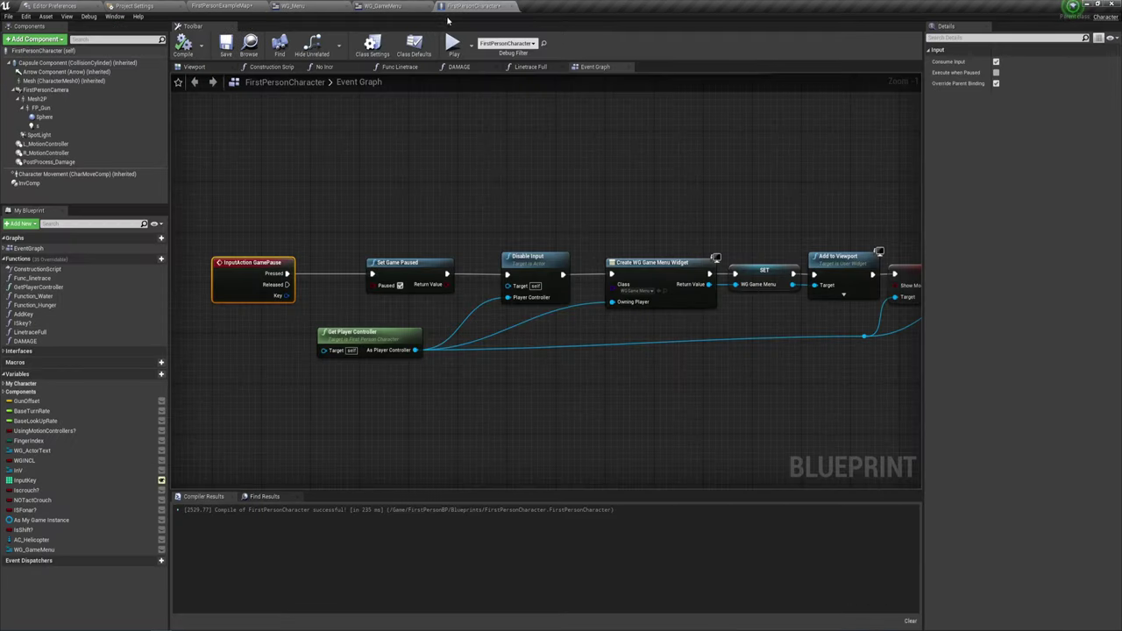
scroll(456, 175, "down", 3)
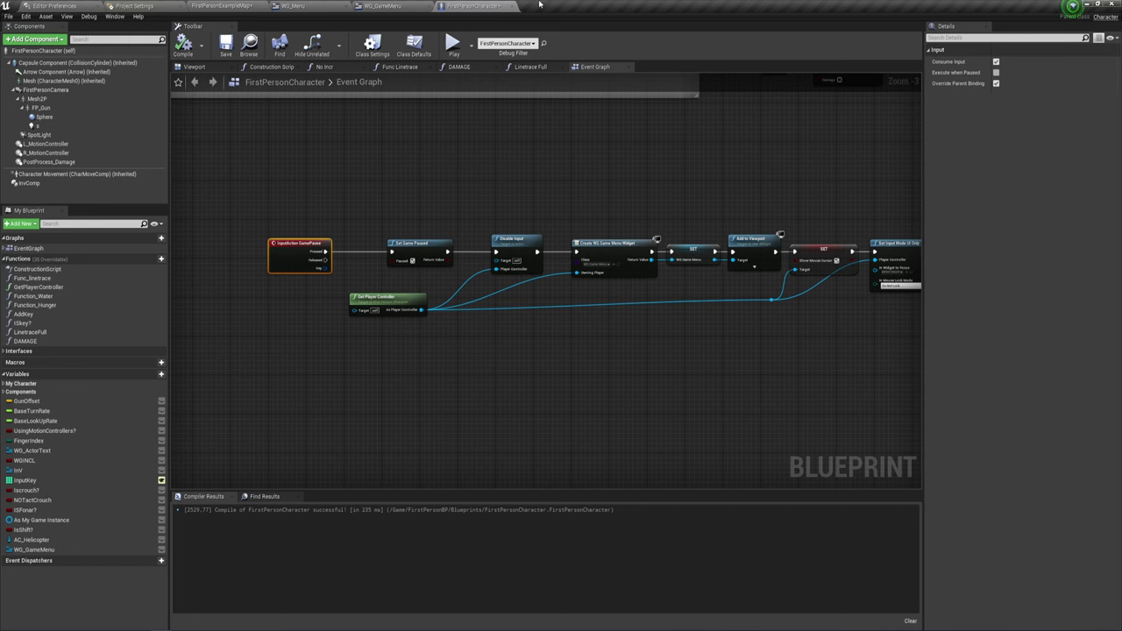
left_click(383, 6)
left_click(1033, 38)
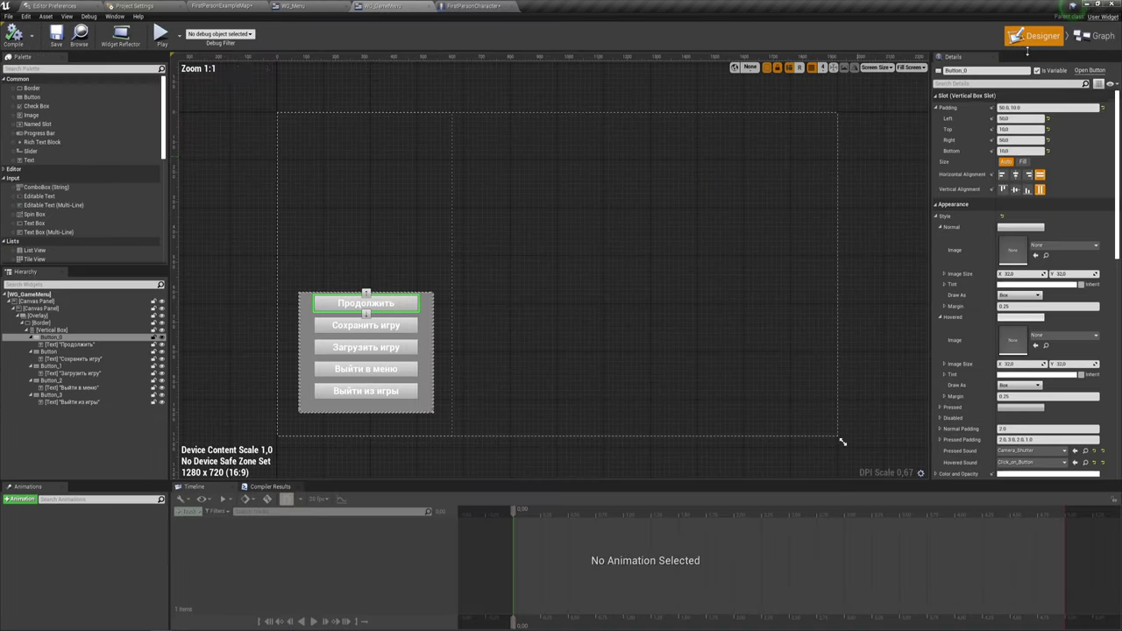
left_click(407, 325)
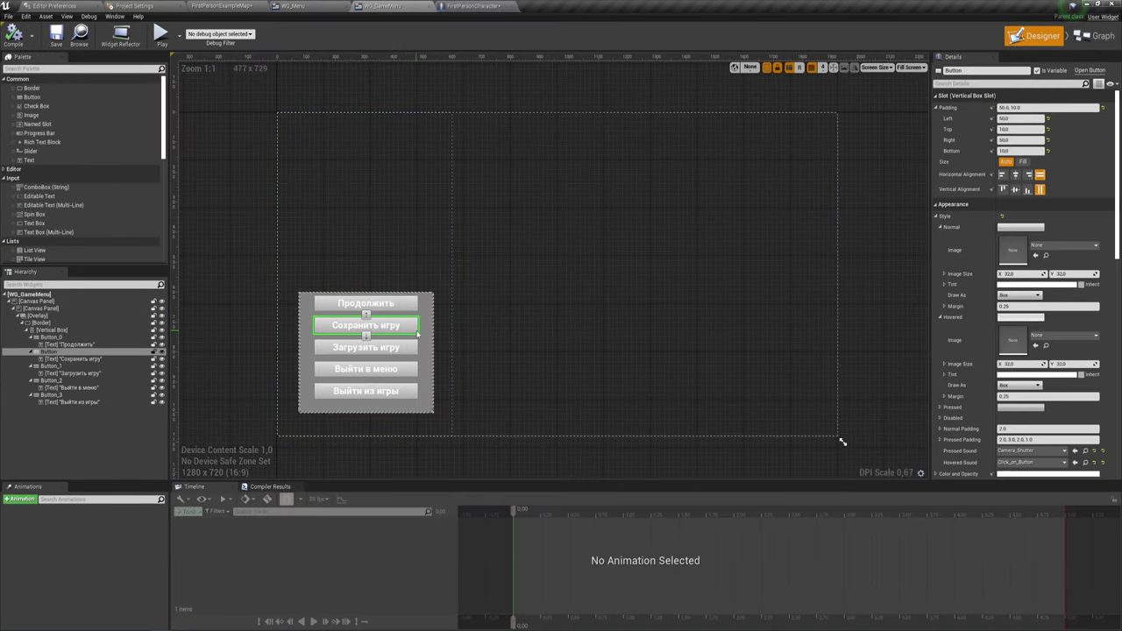
left_click(377, 348)
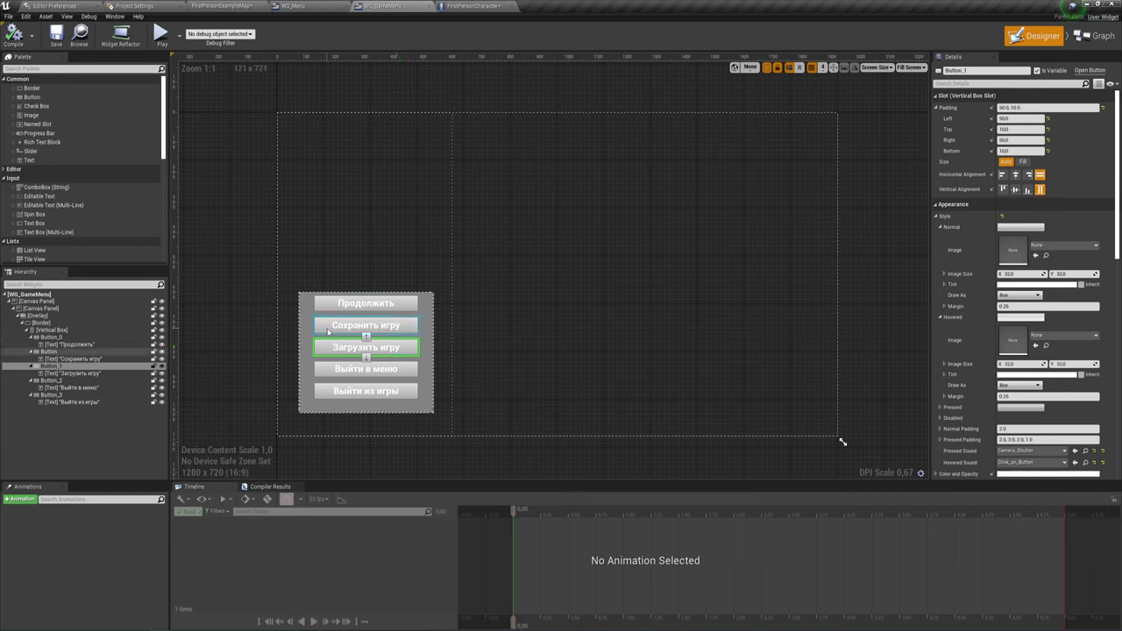
left_click(368, 326)
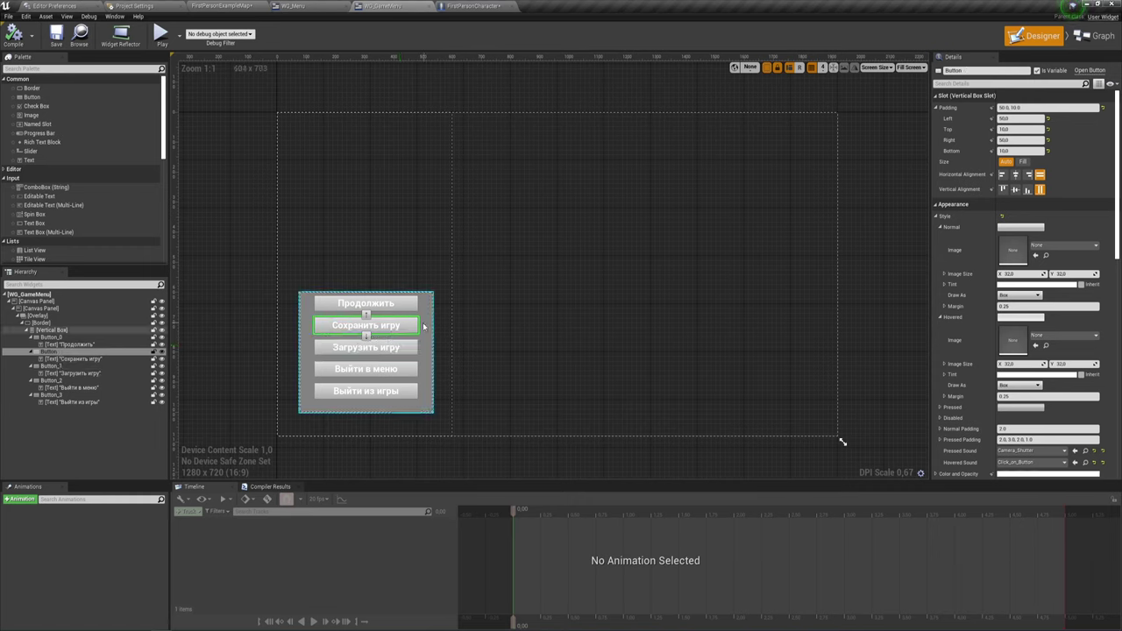
left_click(407, 354)
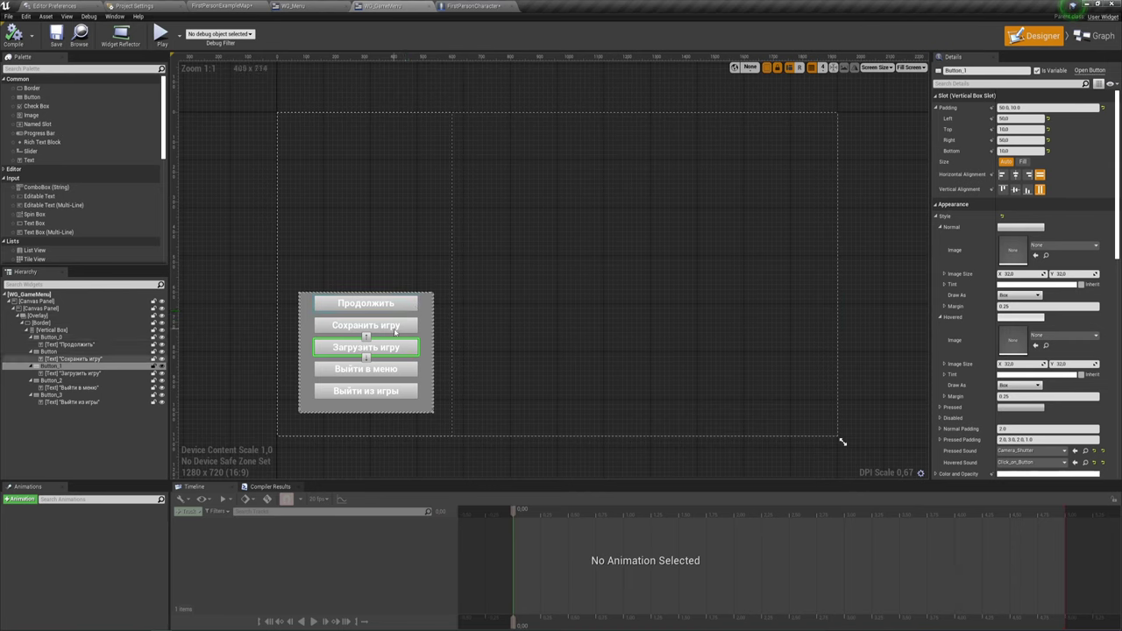
Add an On Clicked event for Button_1 from the Details panel's Events section
scroll(1066, 385, "down", 5)
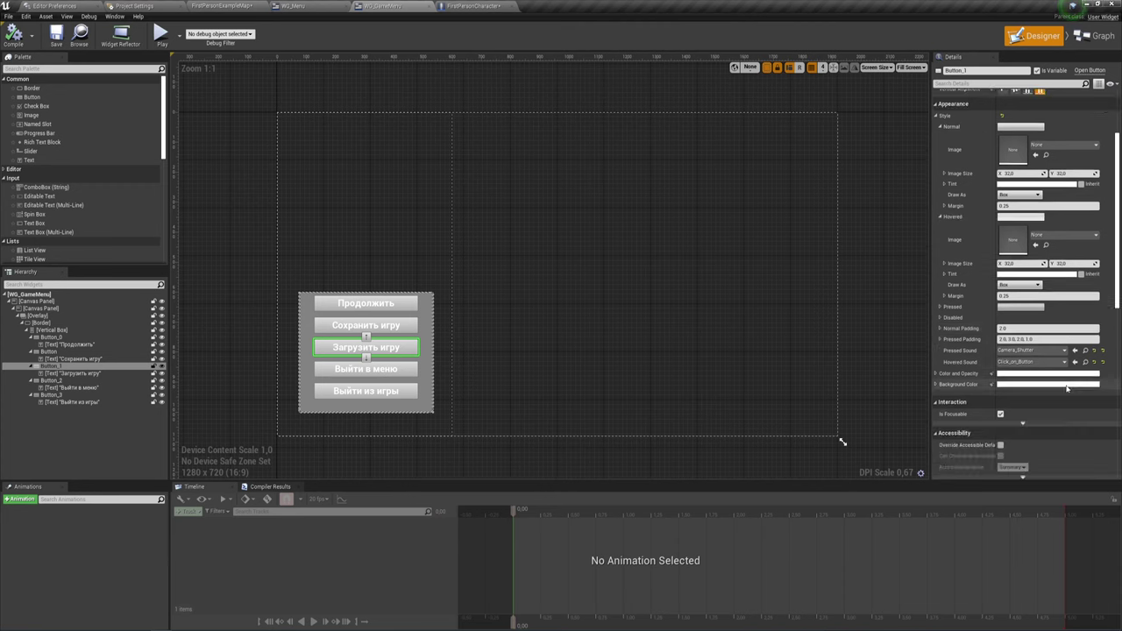
scroll(1065, 386, "down", 5)
scroll(1066, 385, "down", 5)
scroll(1065, 384, "down", 3)
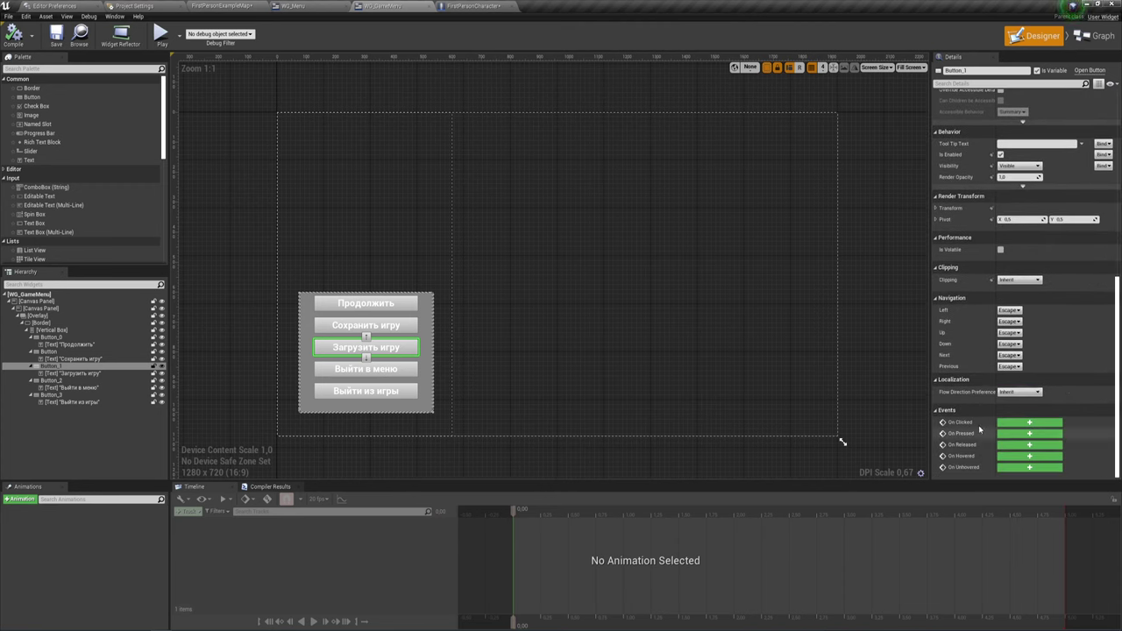
left_click(1028, 425)
right_click_drag(650, 300, 374, 283)
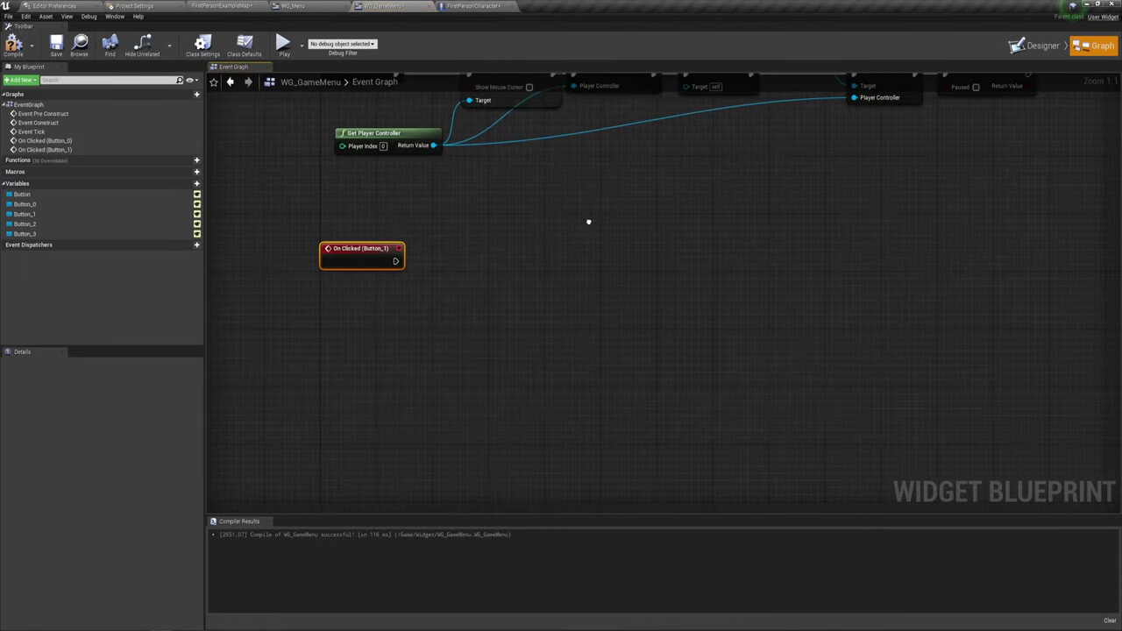
Add a Create Widget node of class WG_Menu after On Clicked, owned by the player controller
left_click_drag(361, 282, 438, 285)
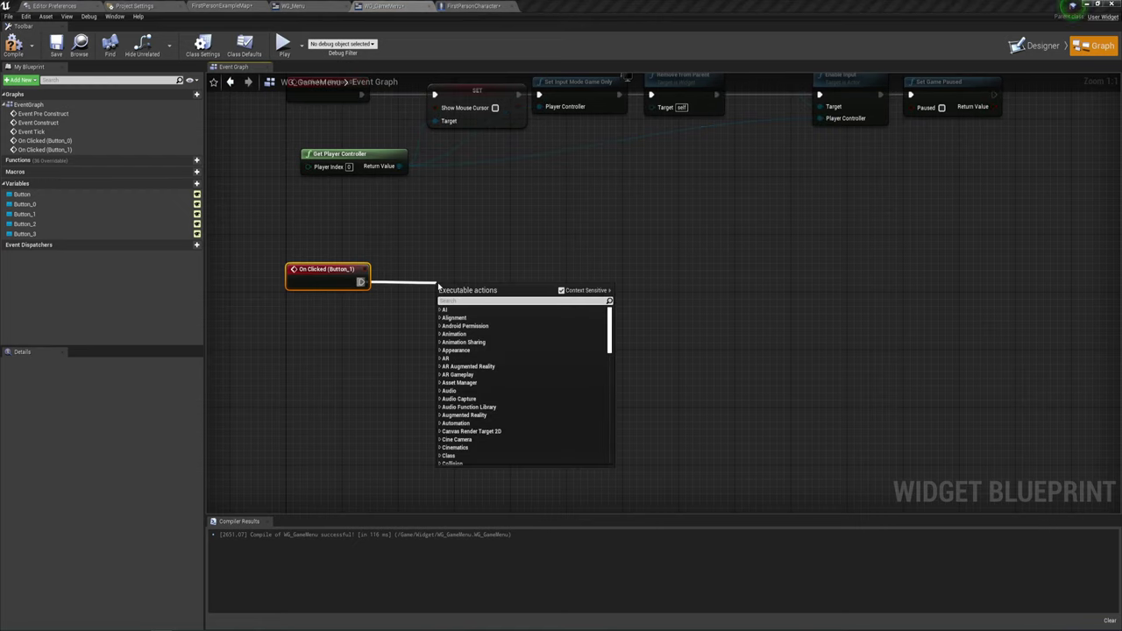
type("crae")
key("BackSpace")
key("BackSpace")
type("ea")
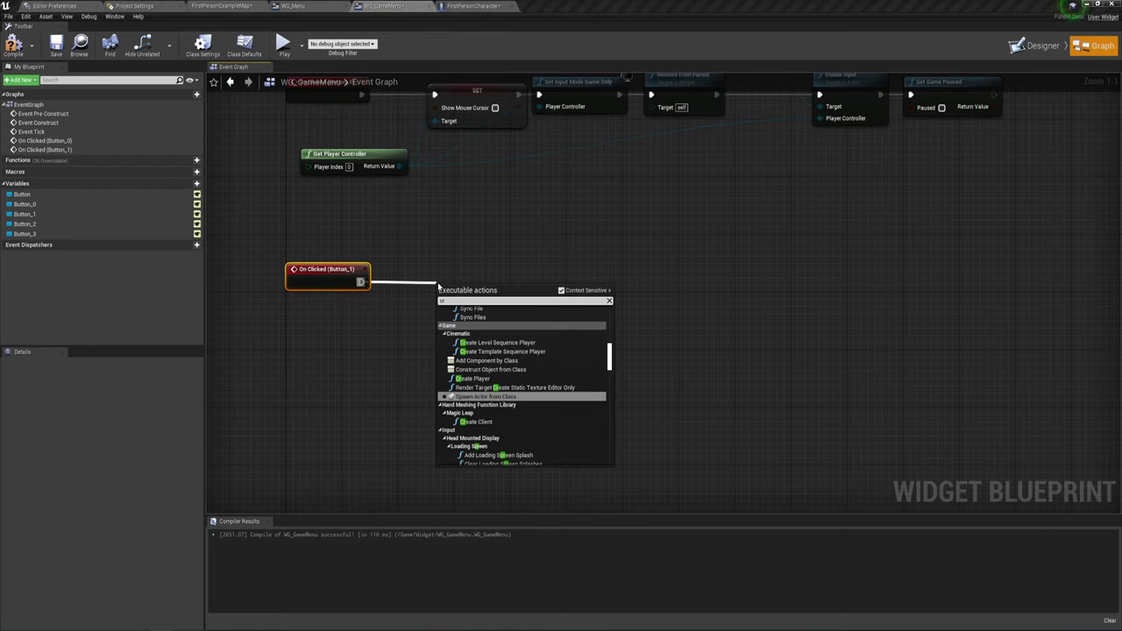
type("te widget")
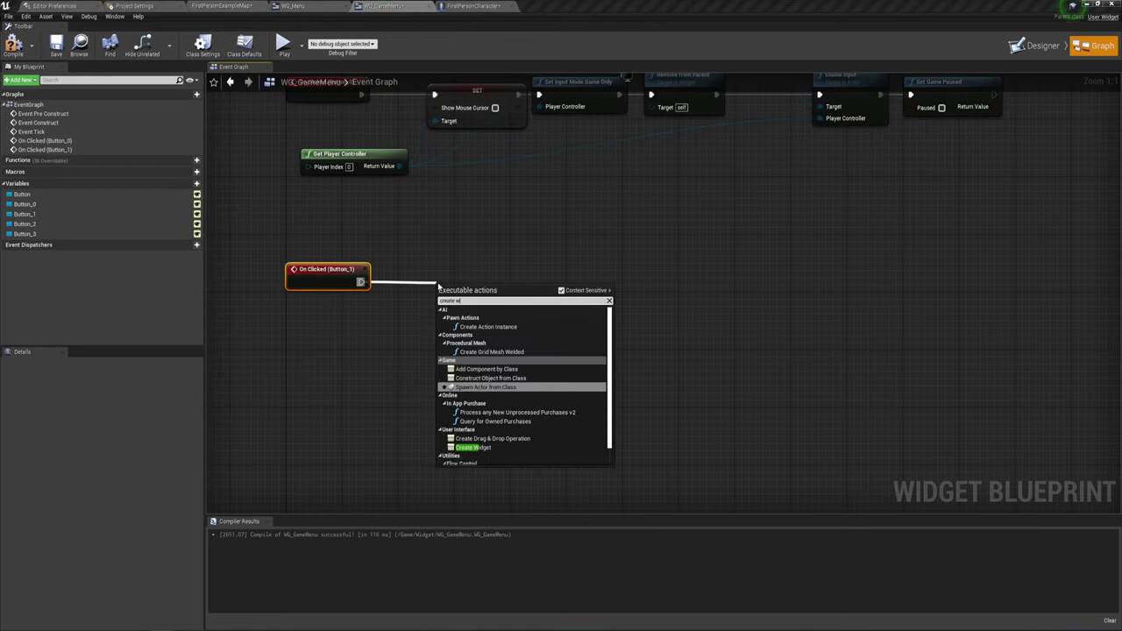
key("Return")
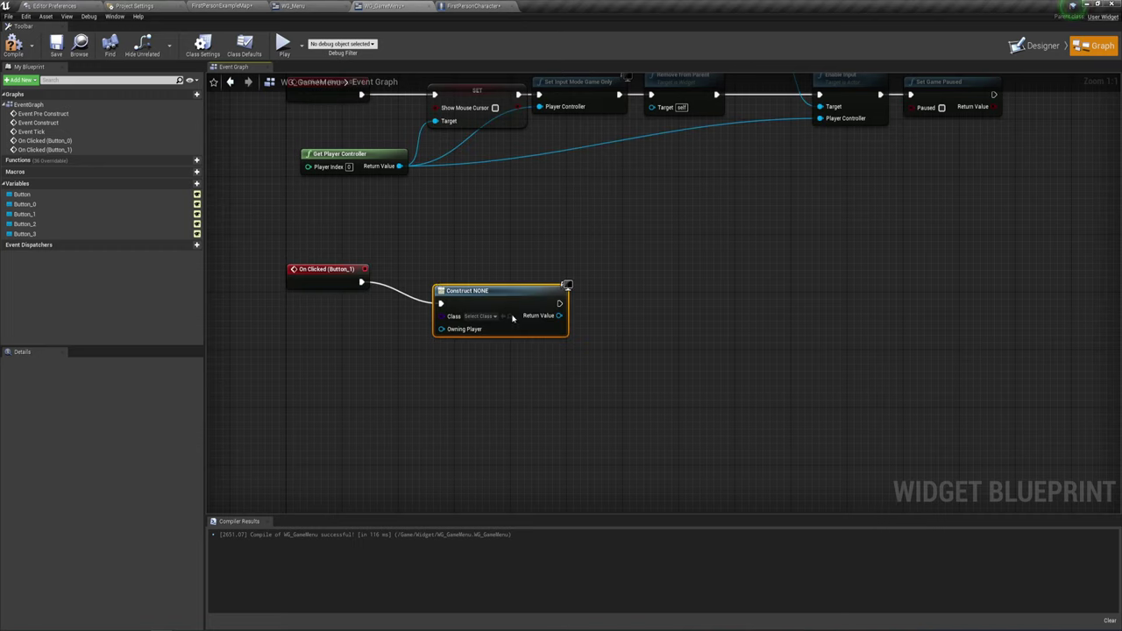
left_click_drag(513, 318, 472, 297)
left_click(455, 297)
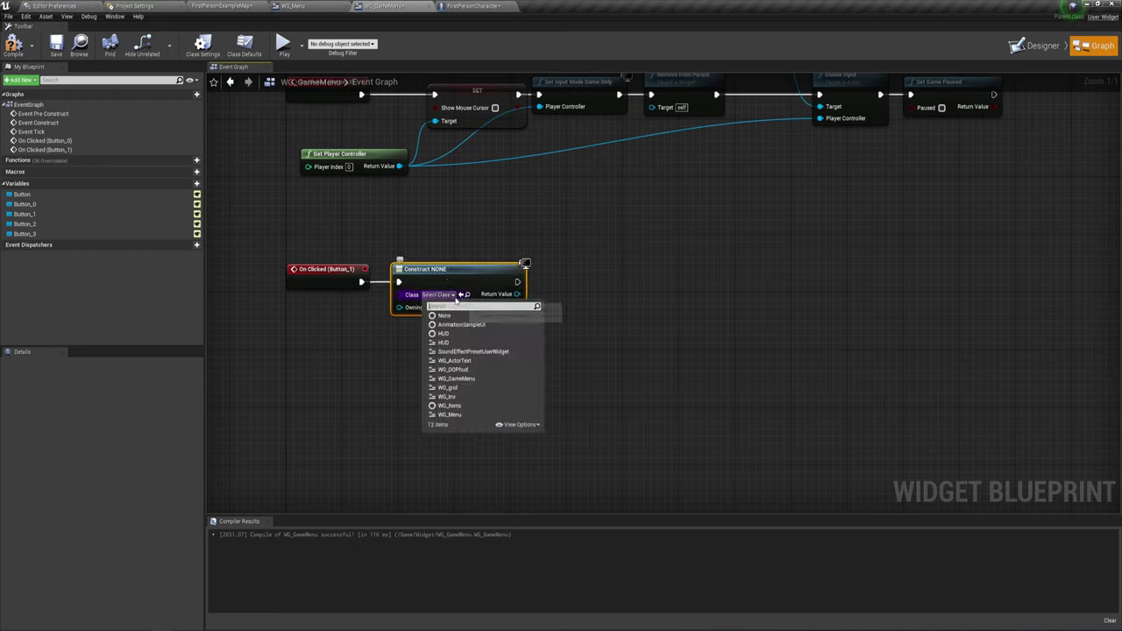
left_click(454, 416)
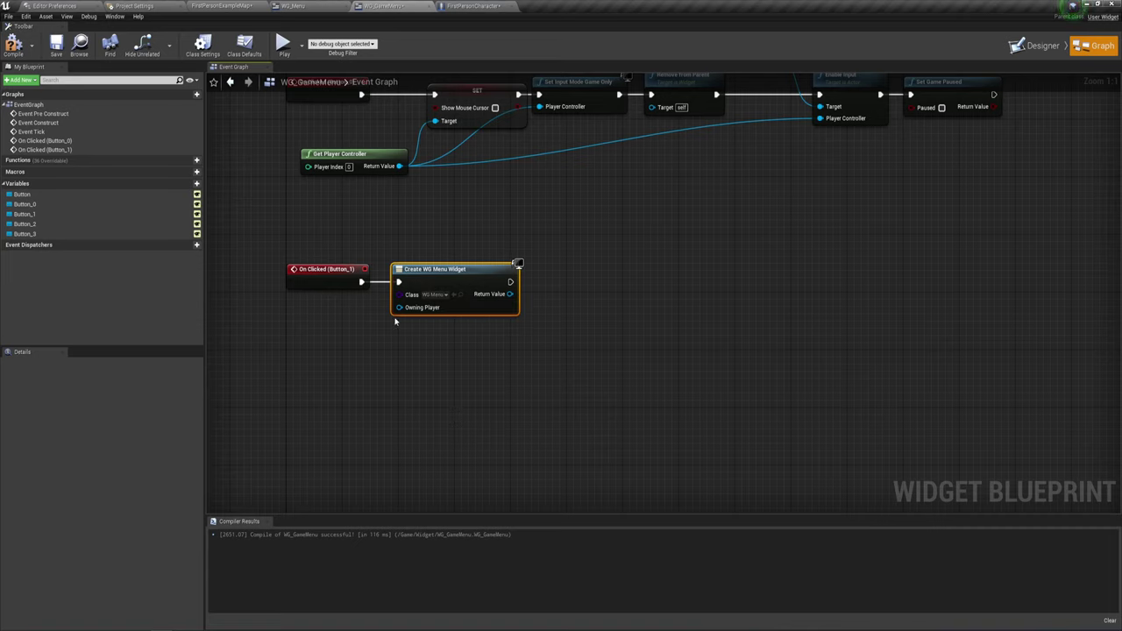
mouse_move(400, 308)
left_mouse_down()
mouse_move(395, 331)
mouse_move(399, 165)
left_mouse_up()
left_click(367, 347)
right_click_drag(571, 327, 529, 323)
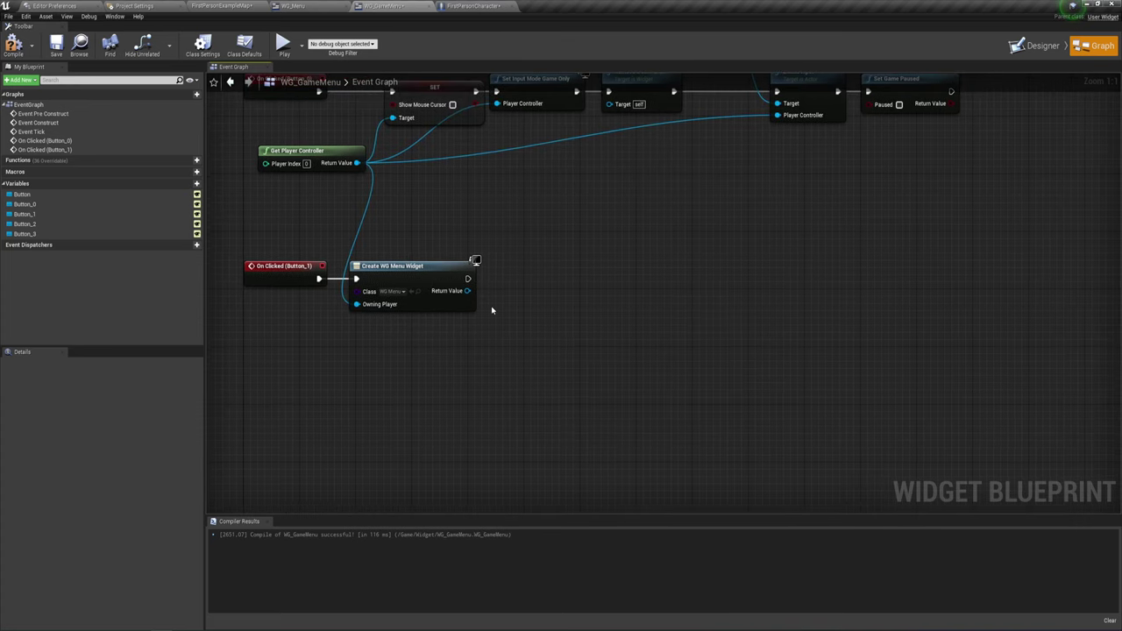
Promote the created widget to a WG_Menu variable and add it to the viewport
left_click_drag(468, 290, 518, 287)
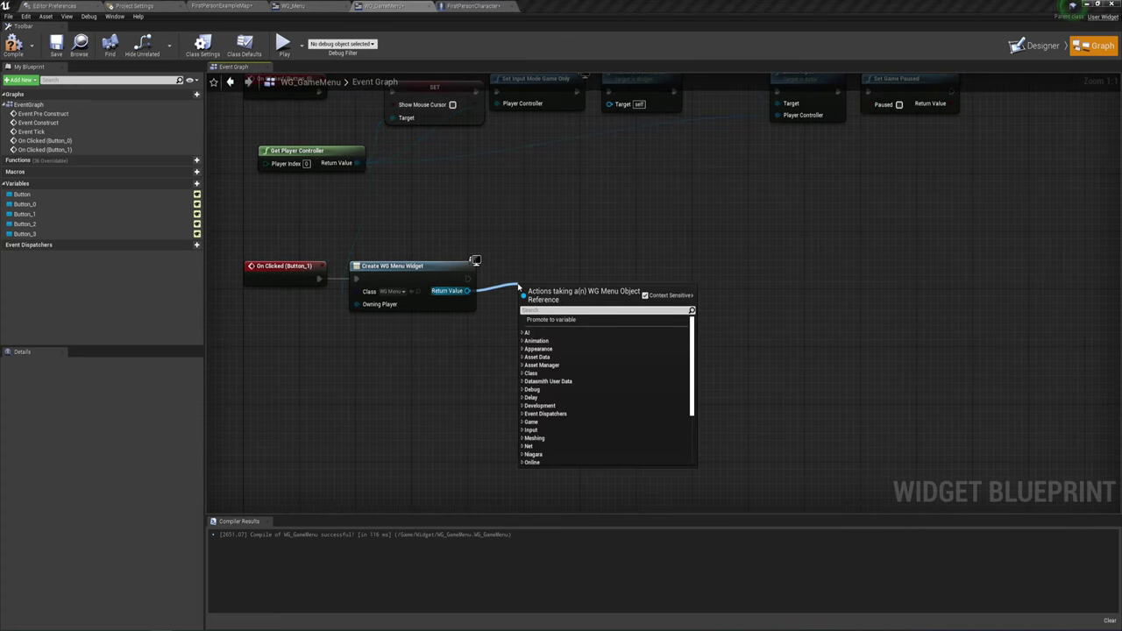
left_click(566, 321)
type("WG")
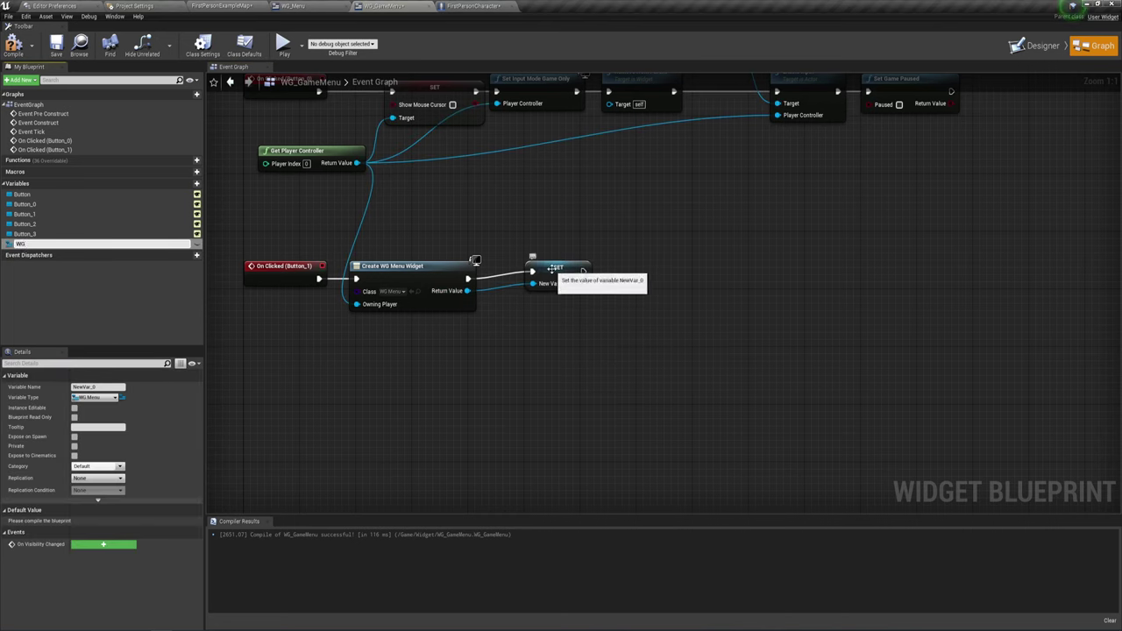
key("Return")
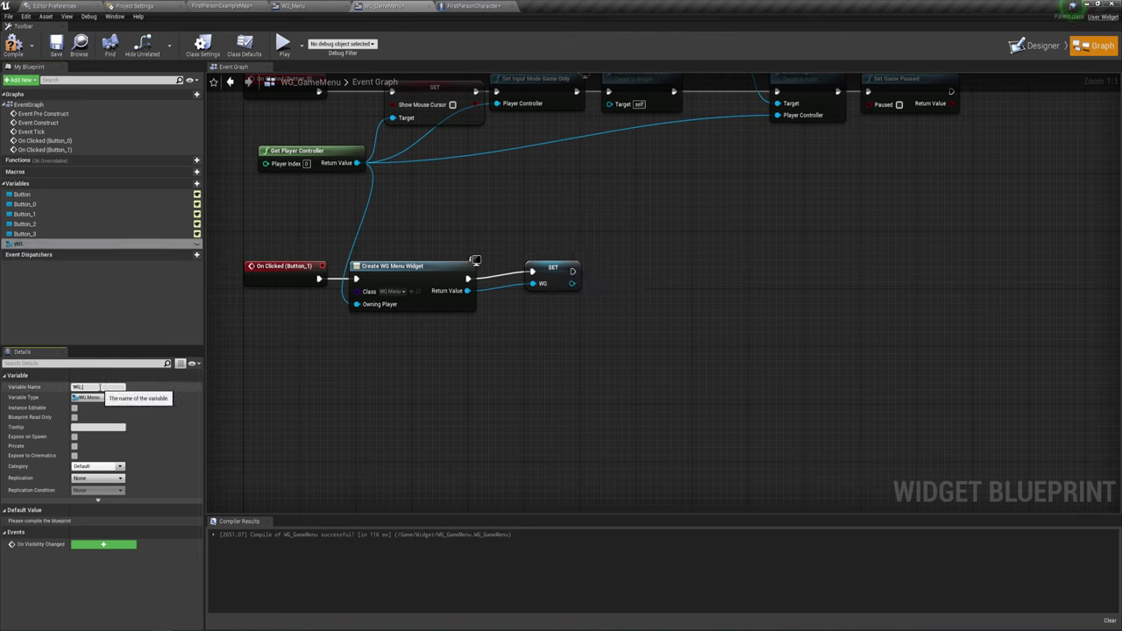
key("Return")
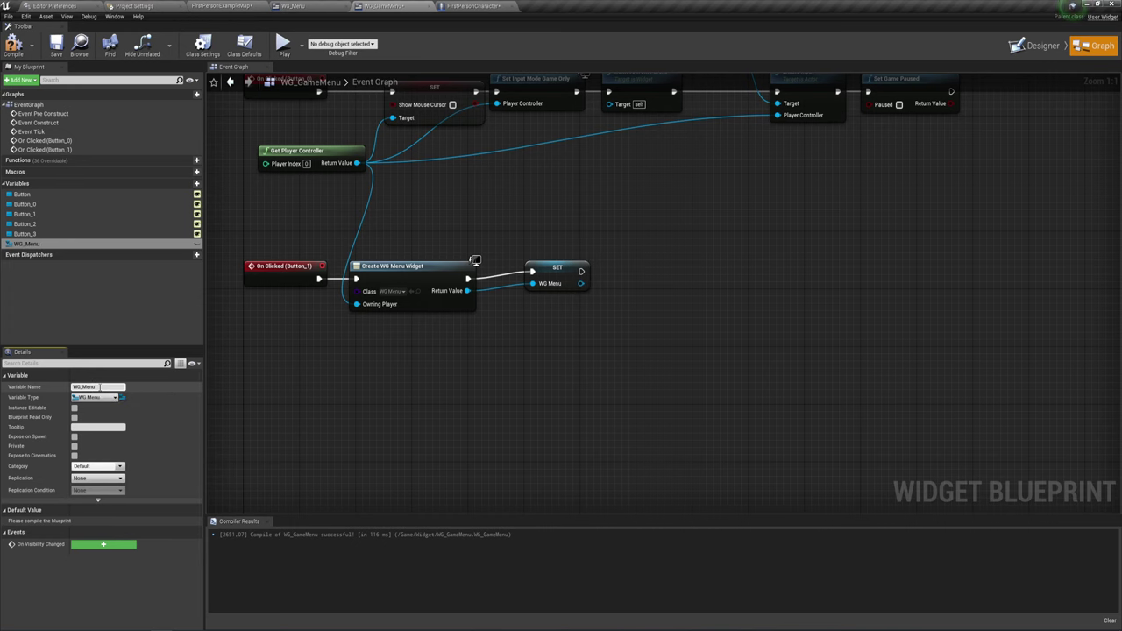
right_click(514, 272)
mouse_move(548, 275)
left_mouse_down()
mouse_move(506, 284)
mouse_move(587, 287)
left_mouse_up()
type("add")
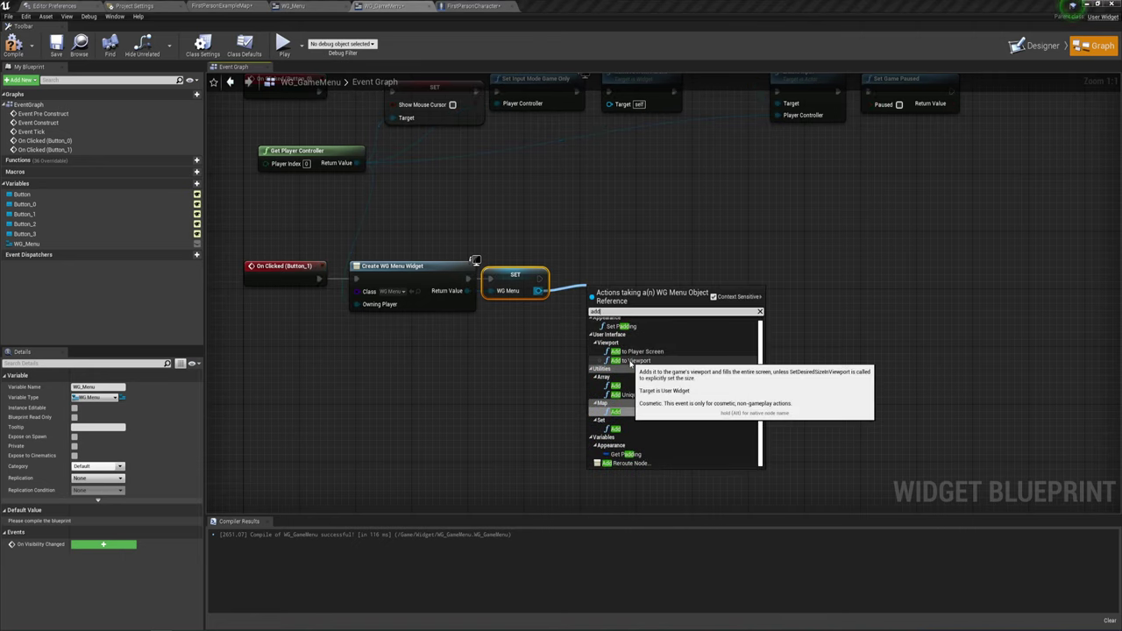
left_click(633, 360)
left_click_drag(612, 292, 590, 267)
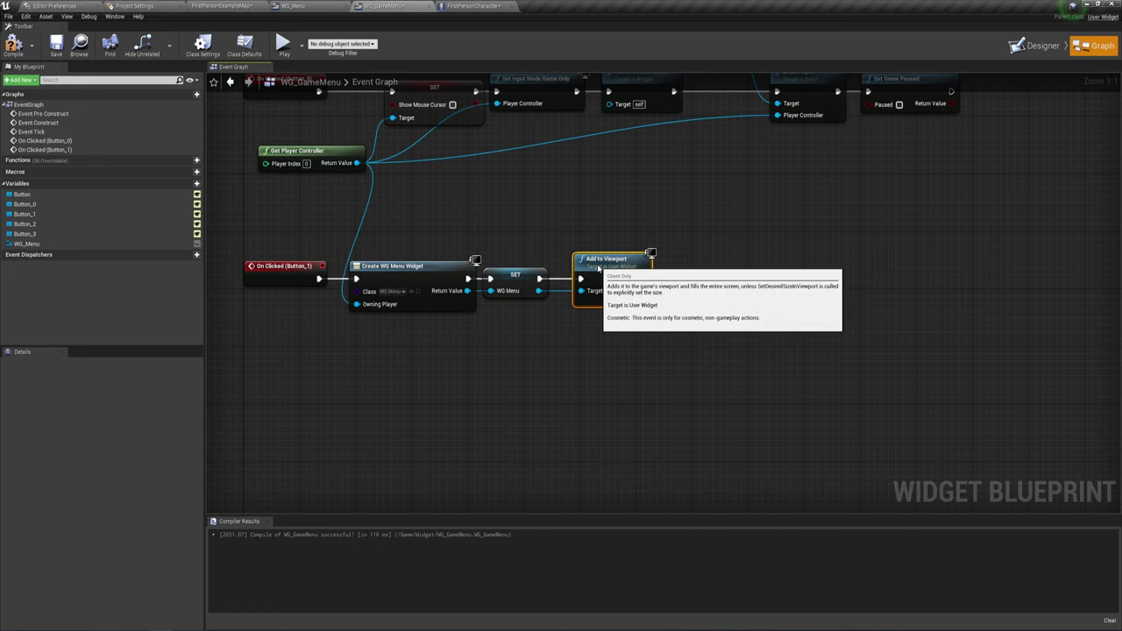
right_click_drag(614, 348, 563, 324)
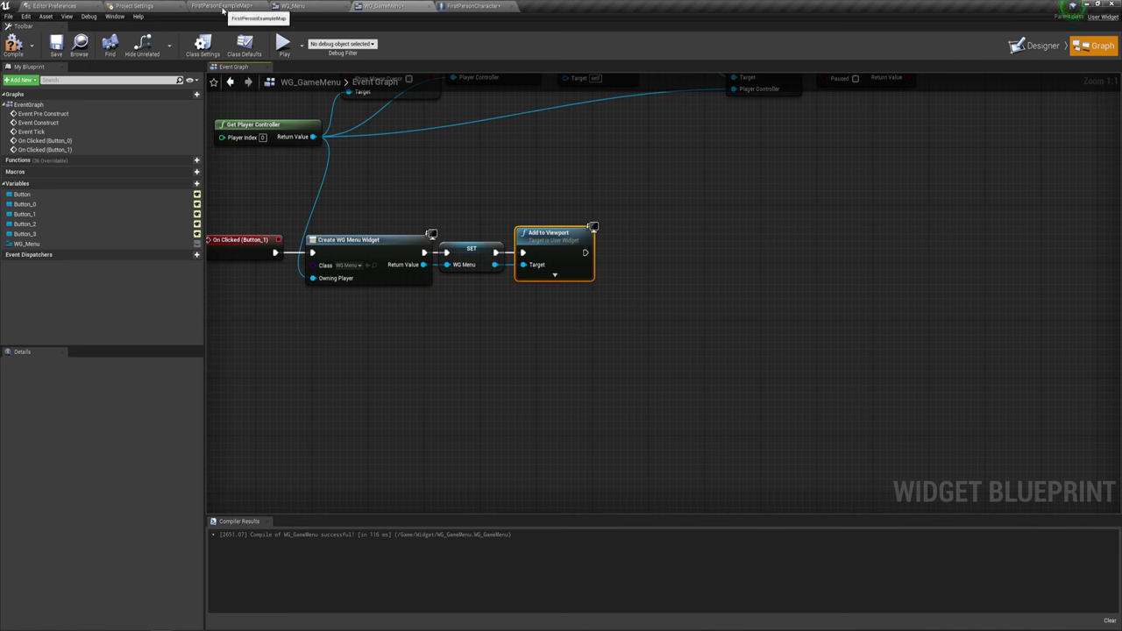
Compile the FirstPersonCharacter blueprint and close its tab
left_click(305, 9)
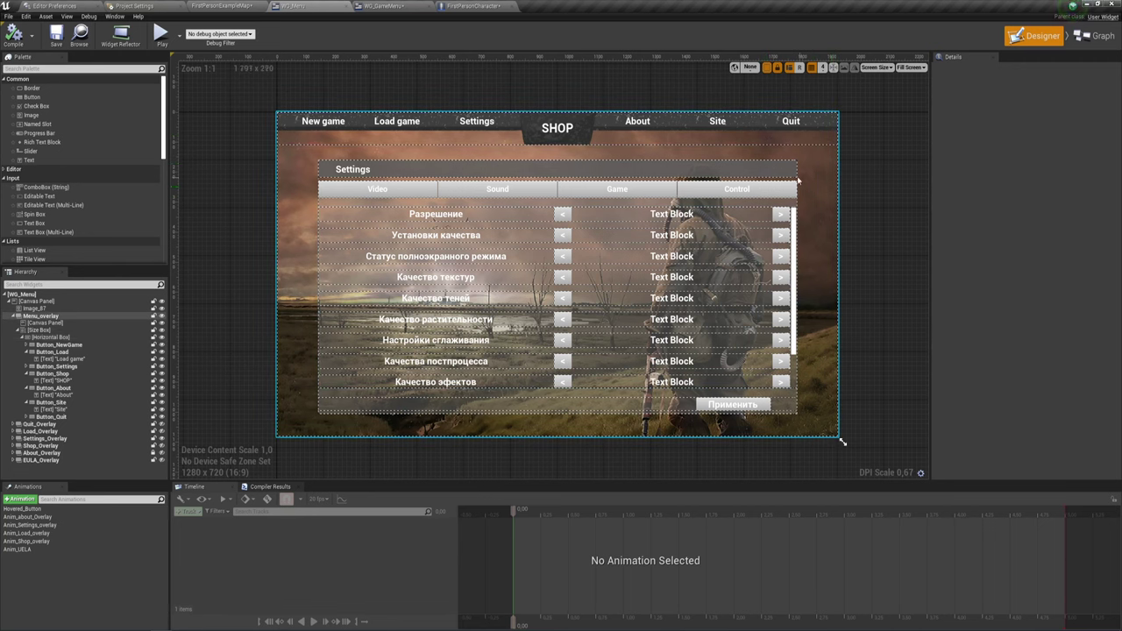
left_click(466, 6)
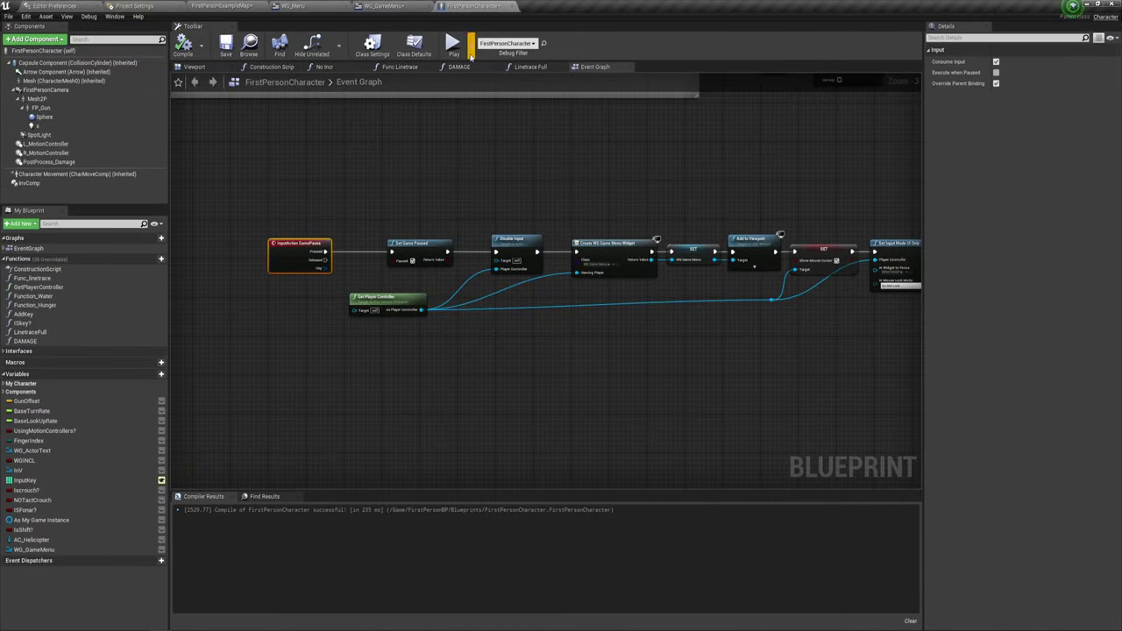
left_click(383, 6)
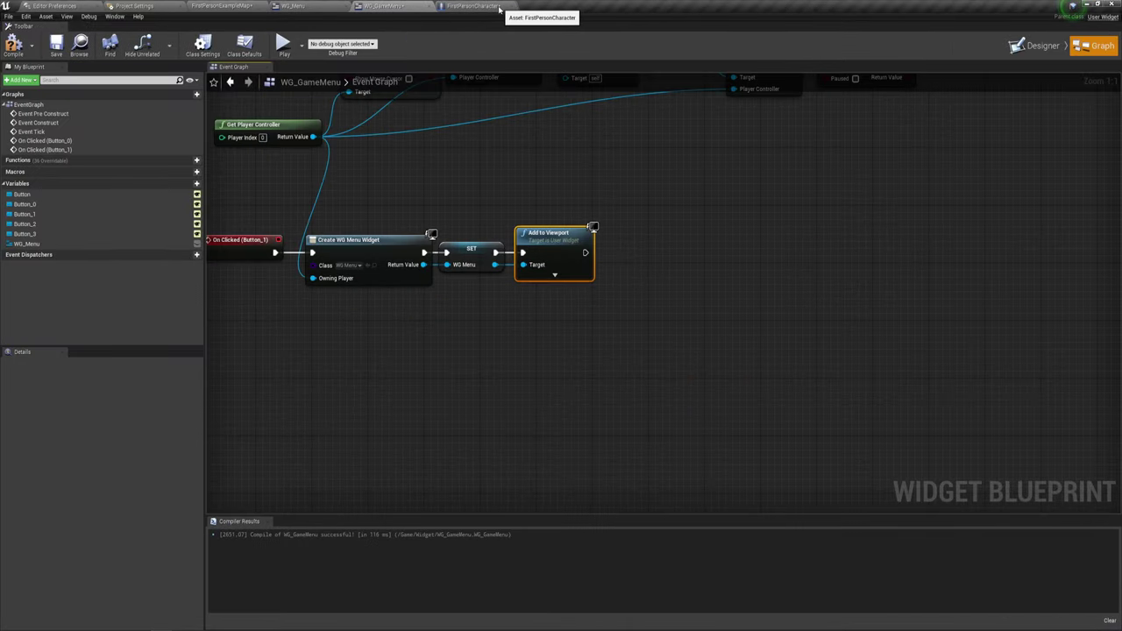
left_click(499, 7)
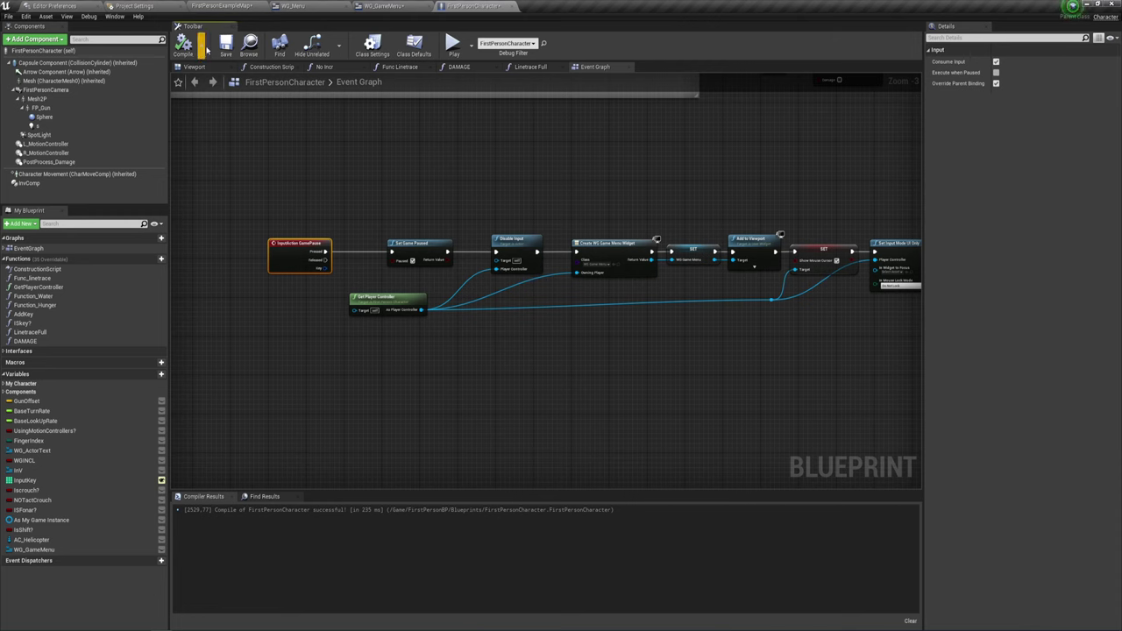
left_click(184, 44)
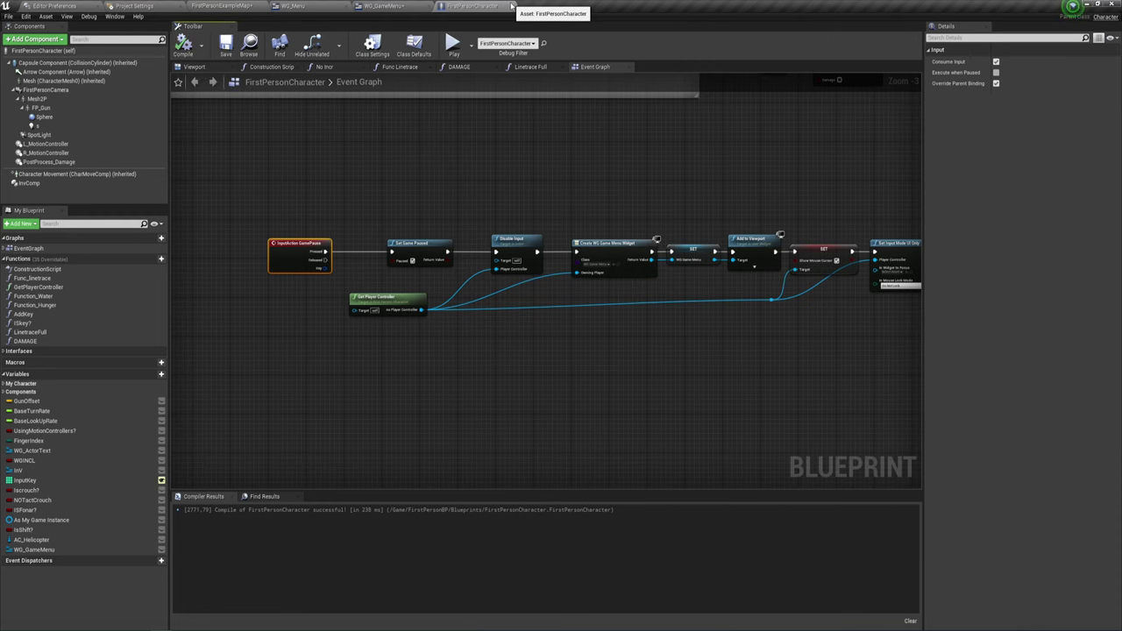
left_click(512, 6)
Add a Get Menu_overlay getter from the WG Menu reference below Add to Viewport
mouse_move(514, 196)
right_mouse_down()
mouse_move(562, 187)
mouse_move(541, 197)
right_mouse_up()
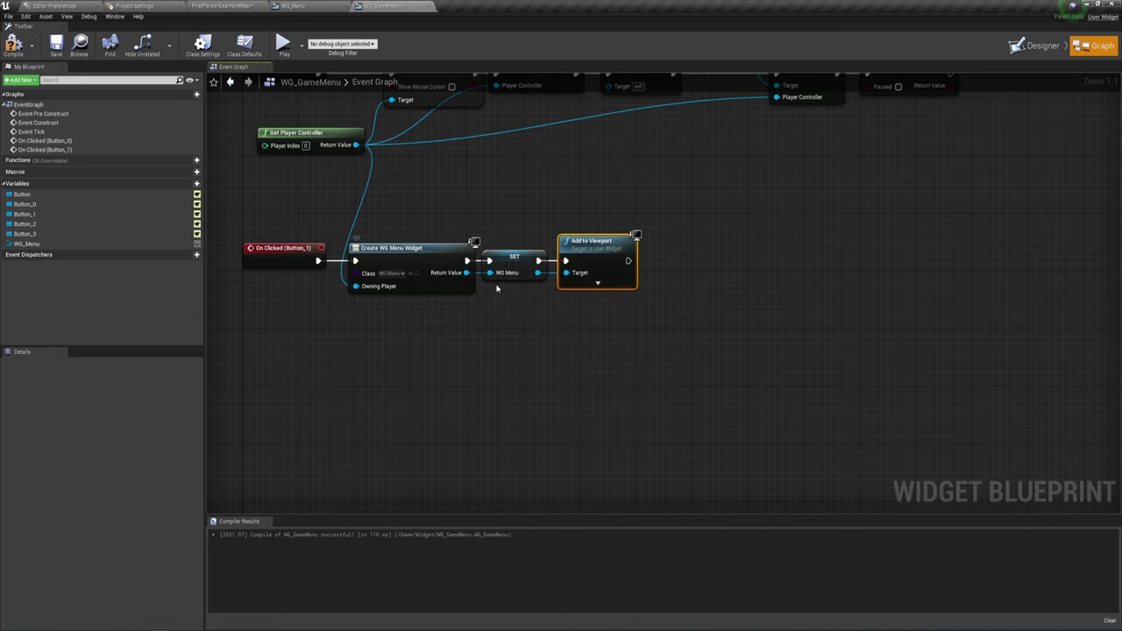
left_click_drag(537, 273, 689, 321)
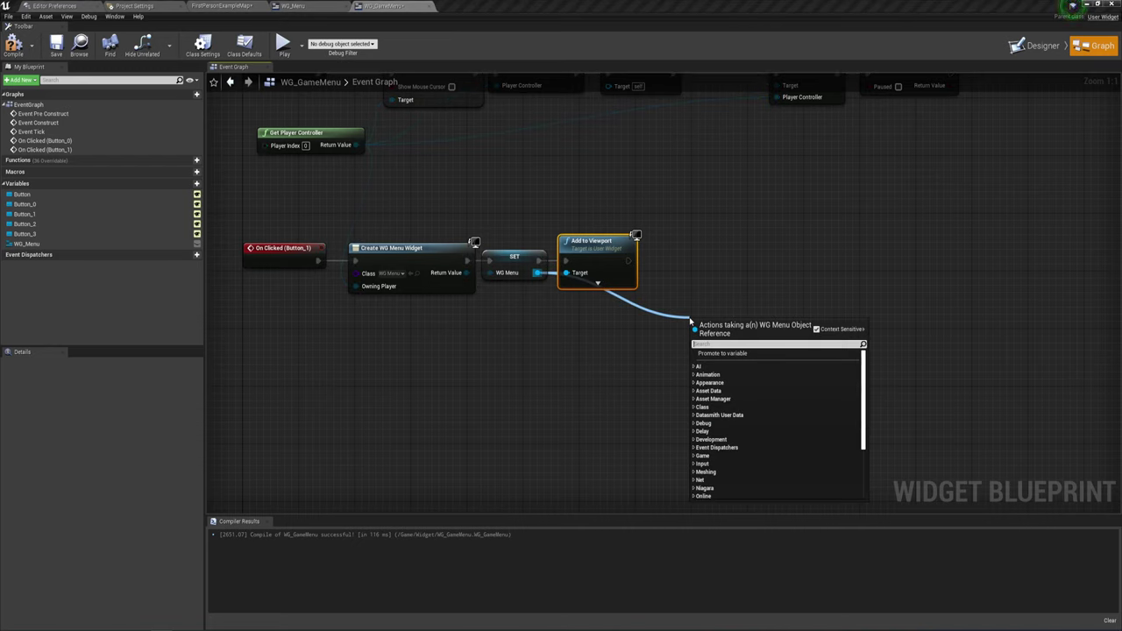
type("get ")
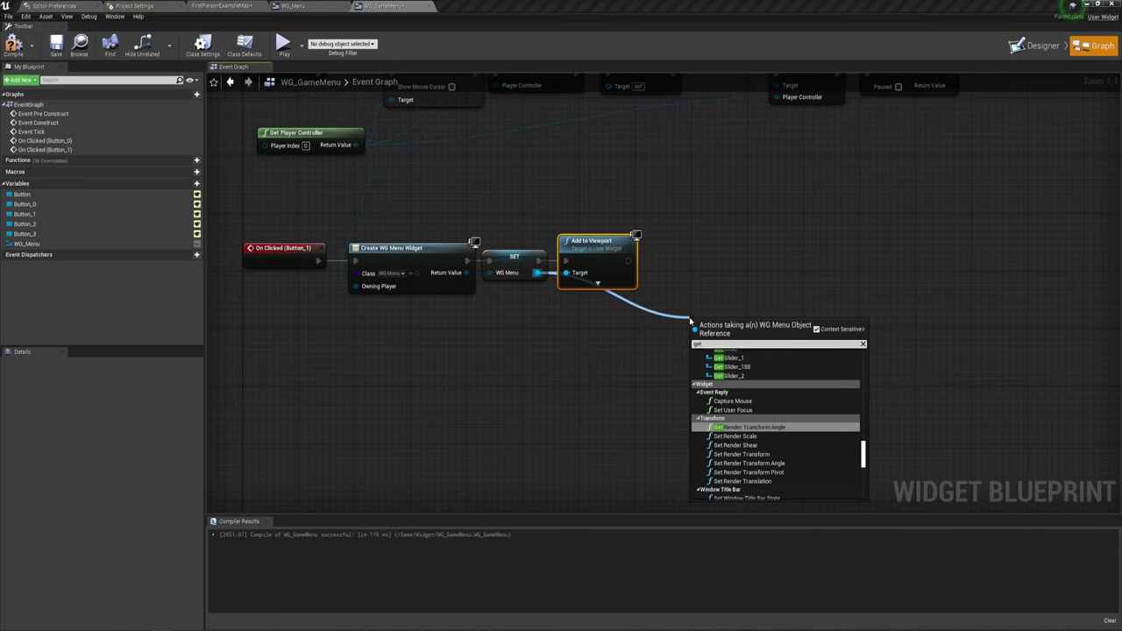
type("over")
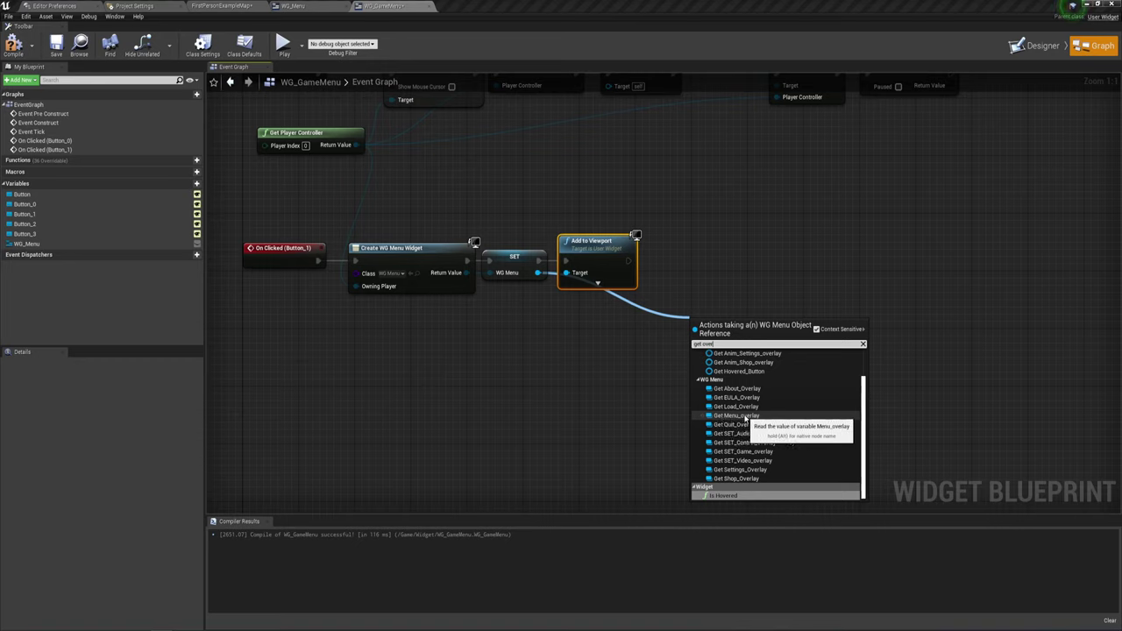
left_click(733, 417)
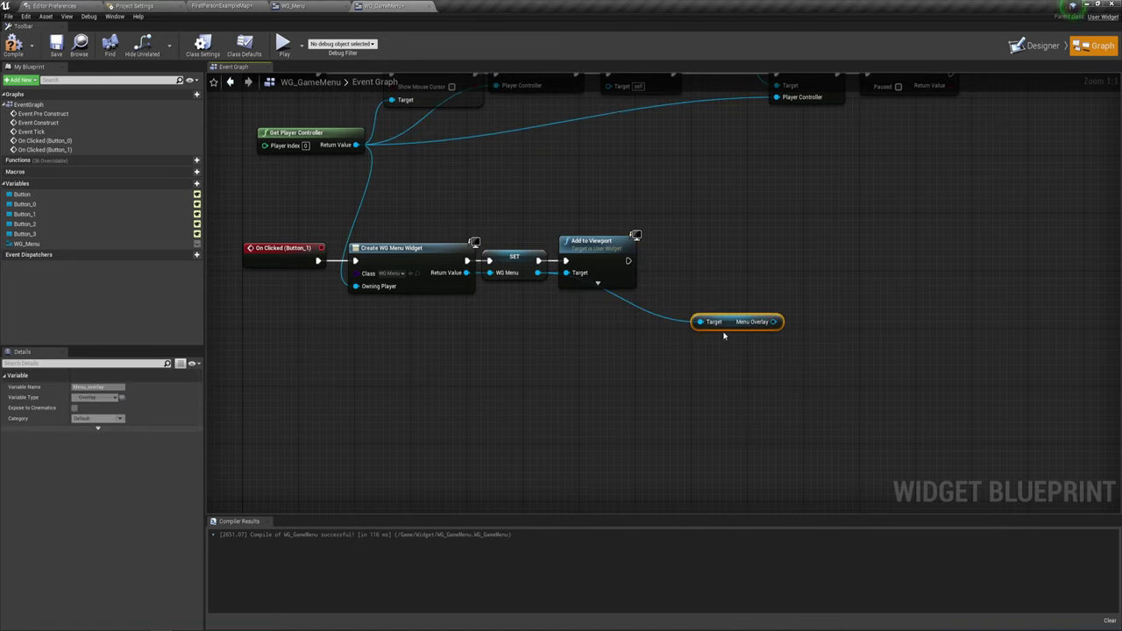
mouse_move(733, 324)
left_mouse_down()
mouse_move(626, 323)
mouse_move(698, 351)
mouse_move(703, 242)
left_mouse_up()
Chain a Set Visibility node after Add to Viewport setting Menu Overlay to Hidden
type("set vi")
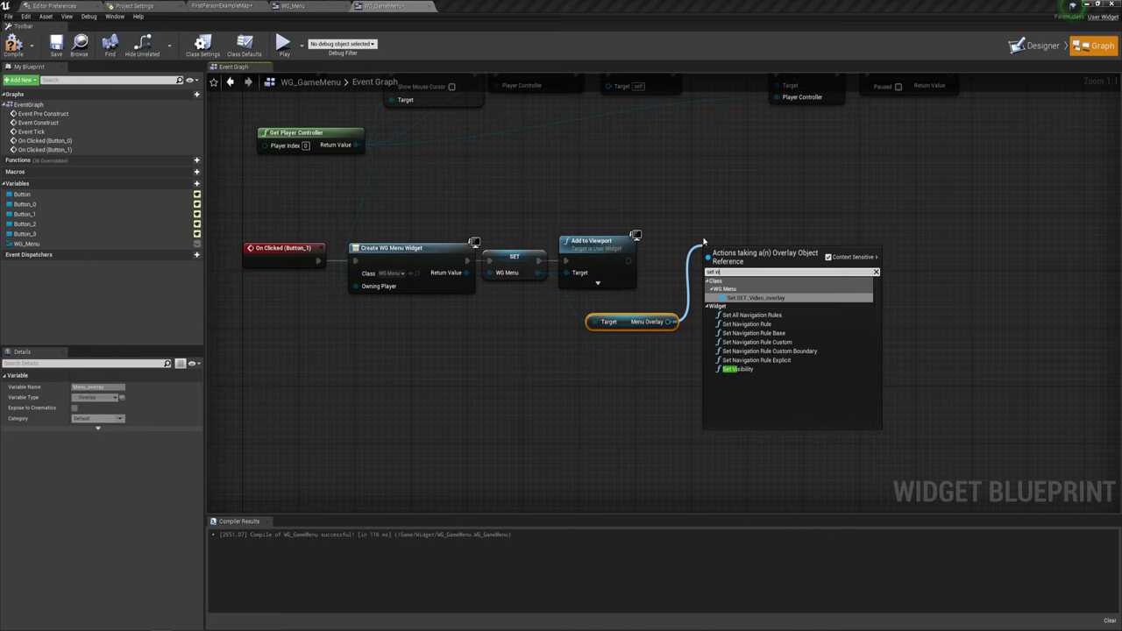
left_click(732, 369)
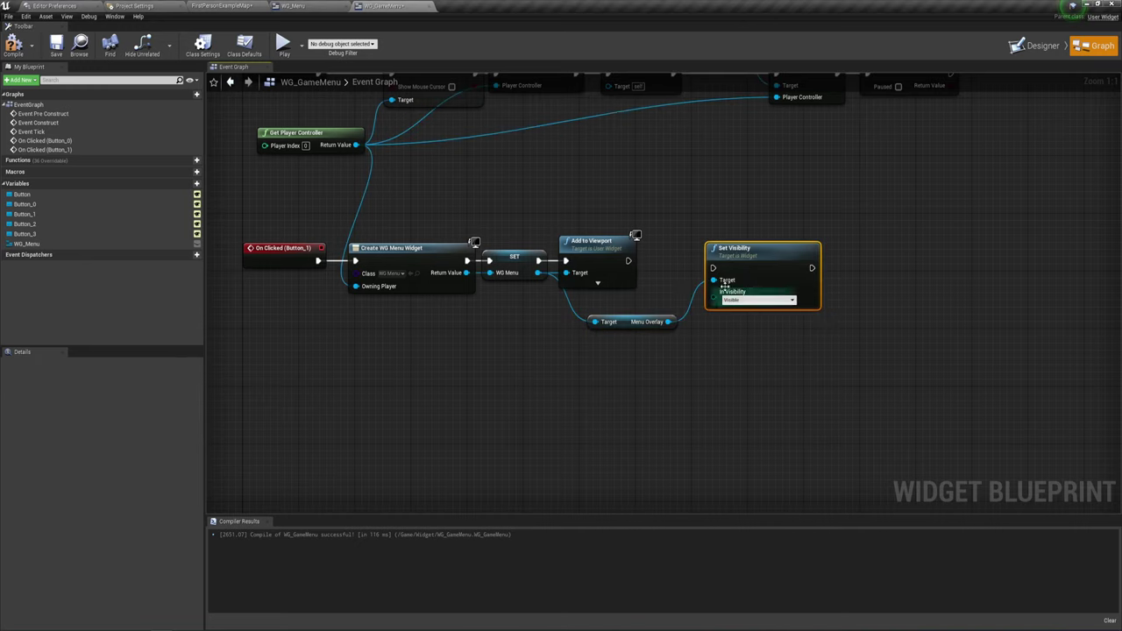
left_click_drag(712, 267, 628, 260)
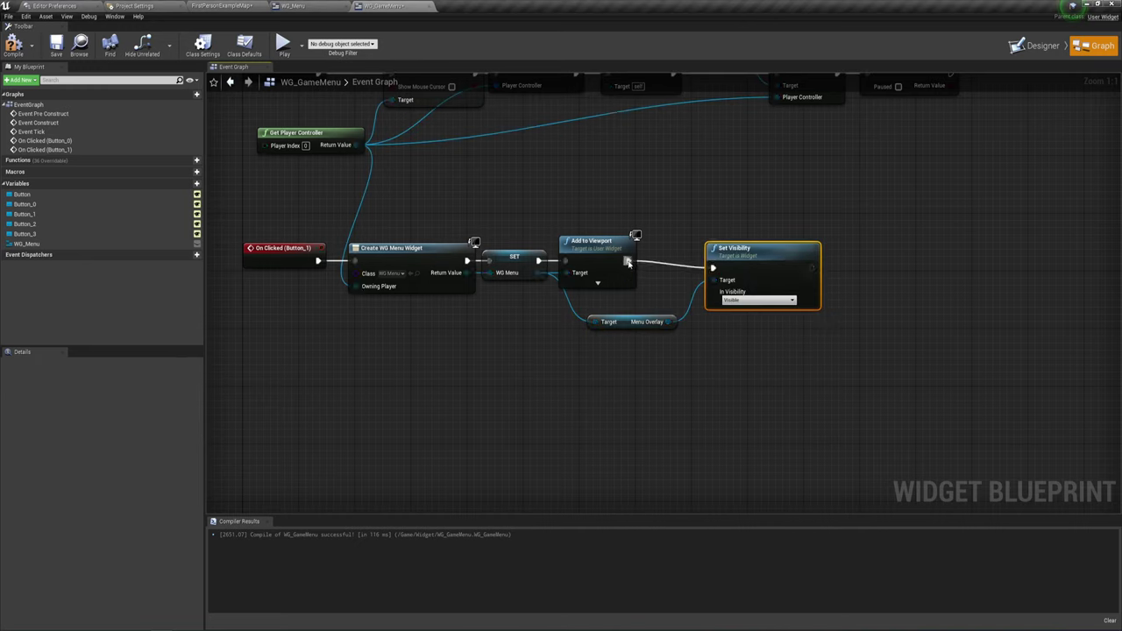
left_click_drag(752, 264, 738, 257)
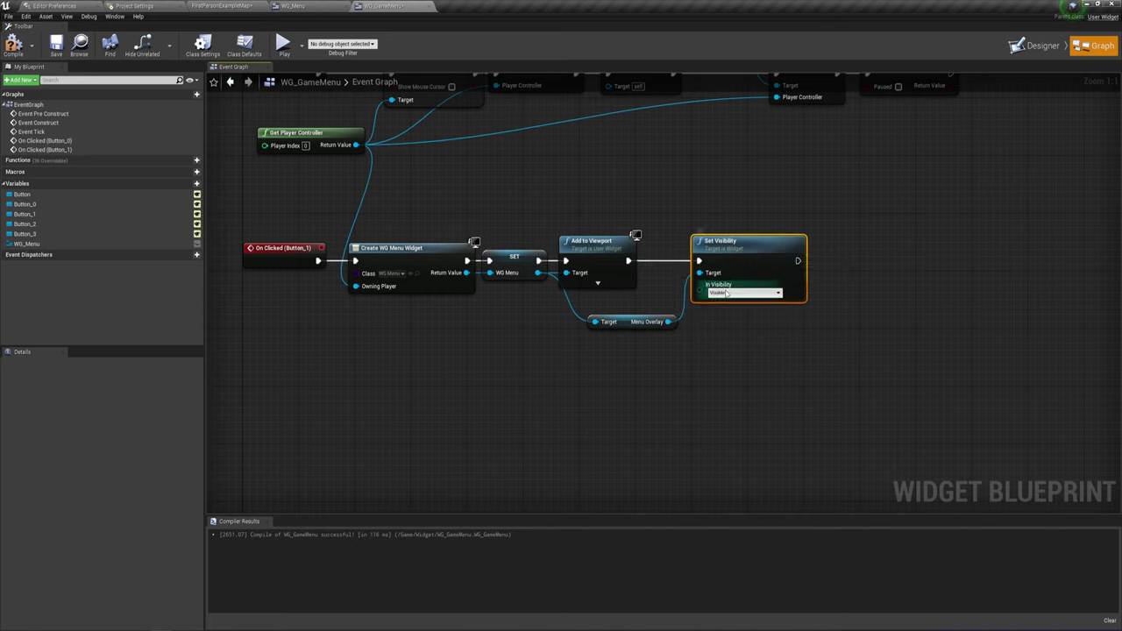
left_click(728, 293)
left_click(729, 312)
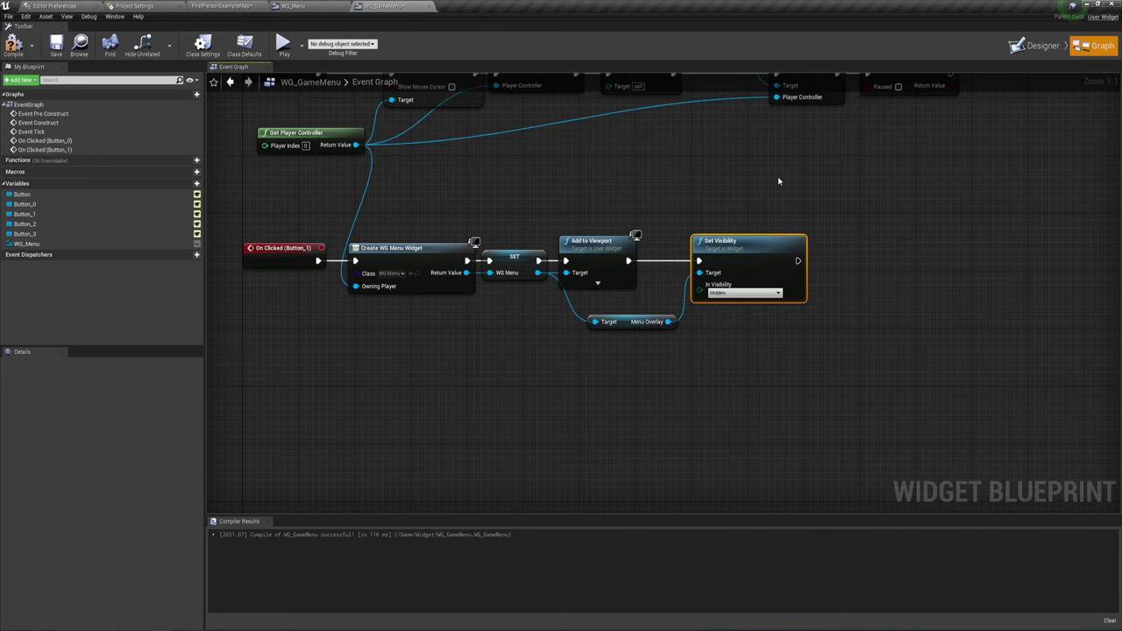
right_click_drag(731, 355, 693, 345)
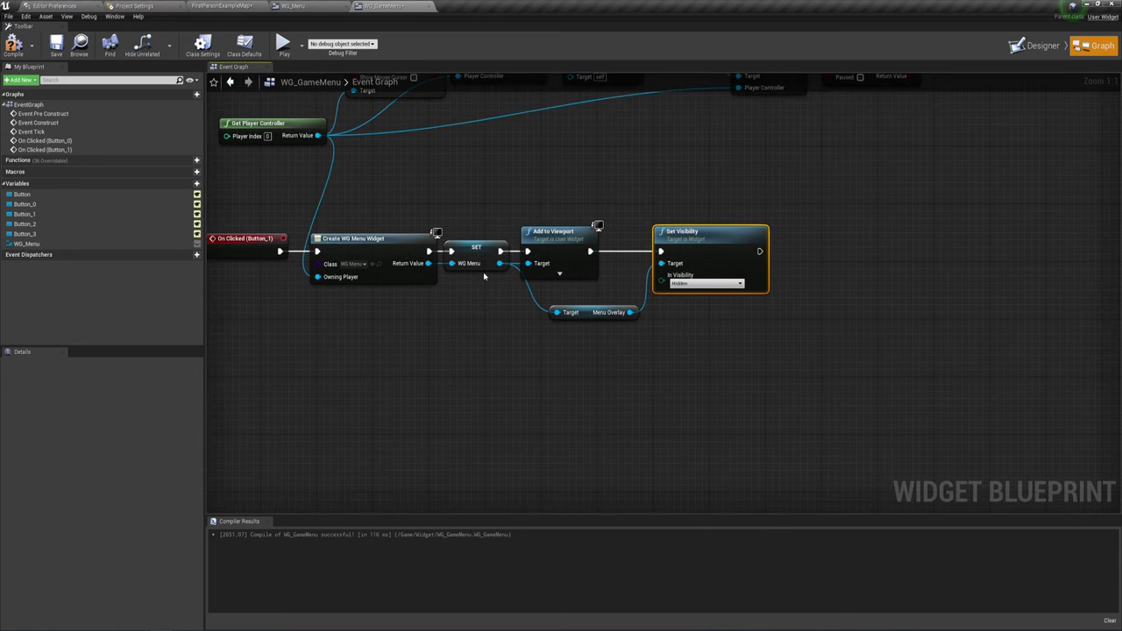
Add a Get Load_Overlay getter from WG Menu, with a reroute point tidying its wire
mouse_move(500, 263)
left_mouse_down()
mouse_move(562, 371)
mouse_move(563, 349)
left_mouse_up()
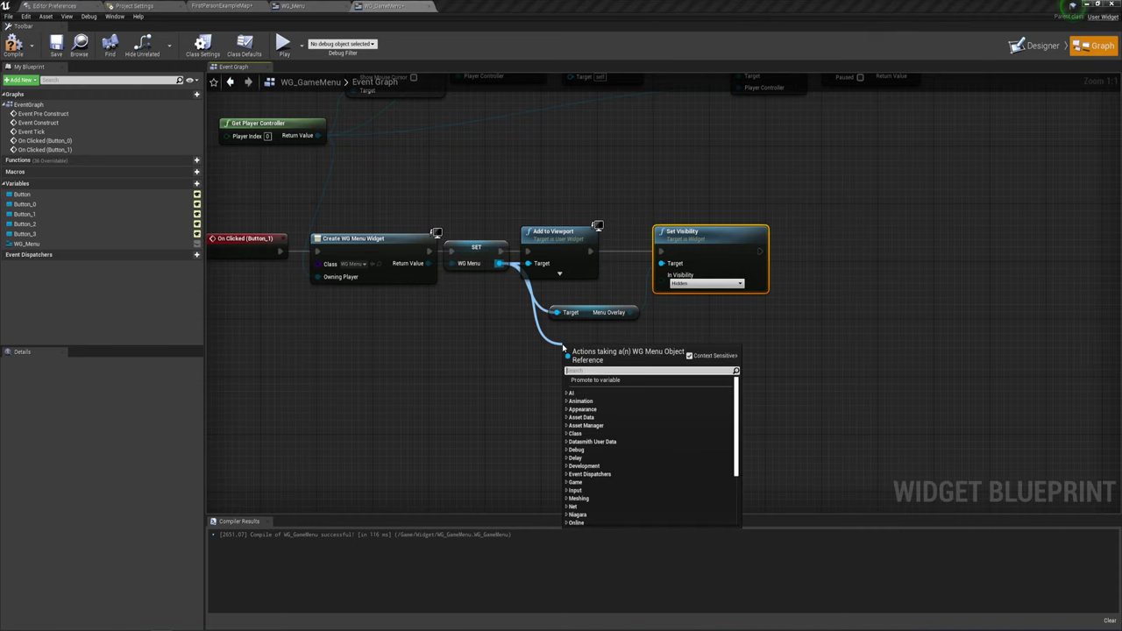
type("get")
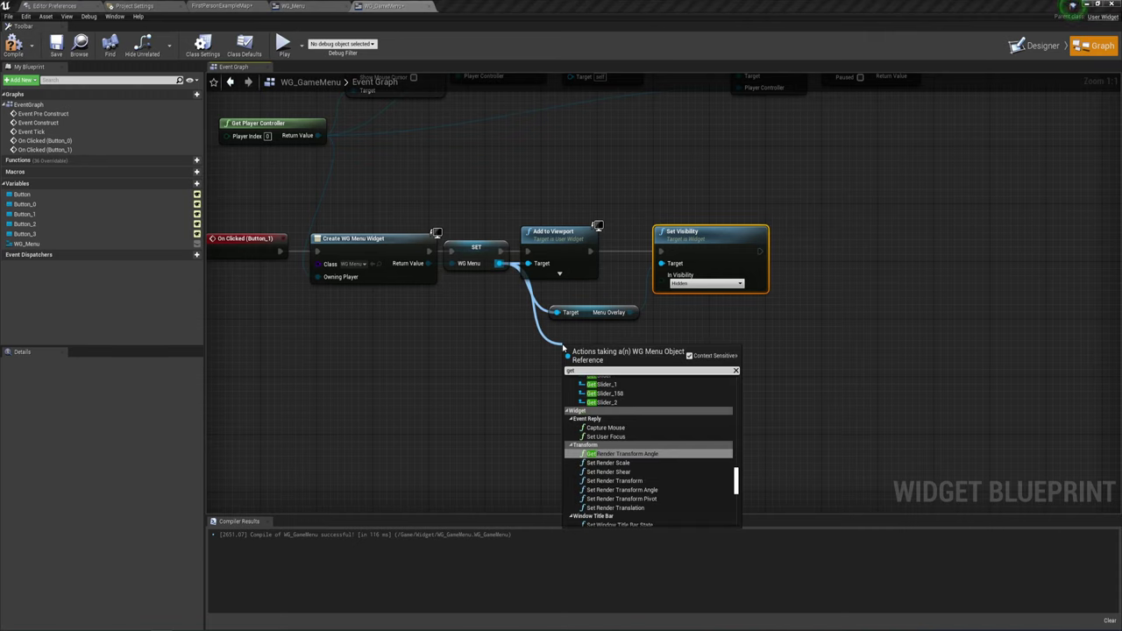
type(" o")
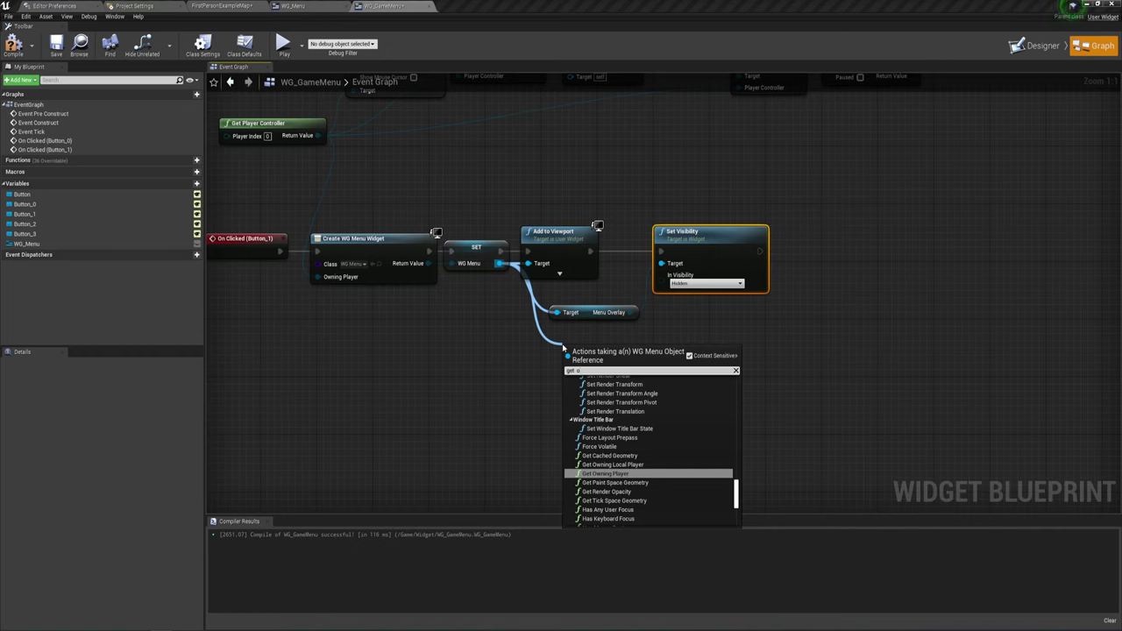
type("ver")
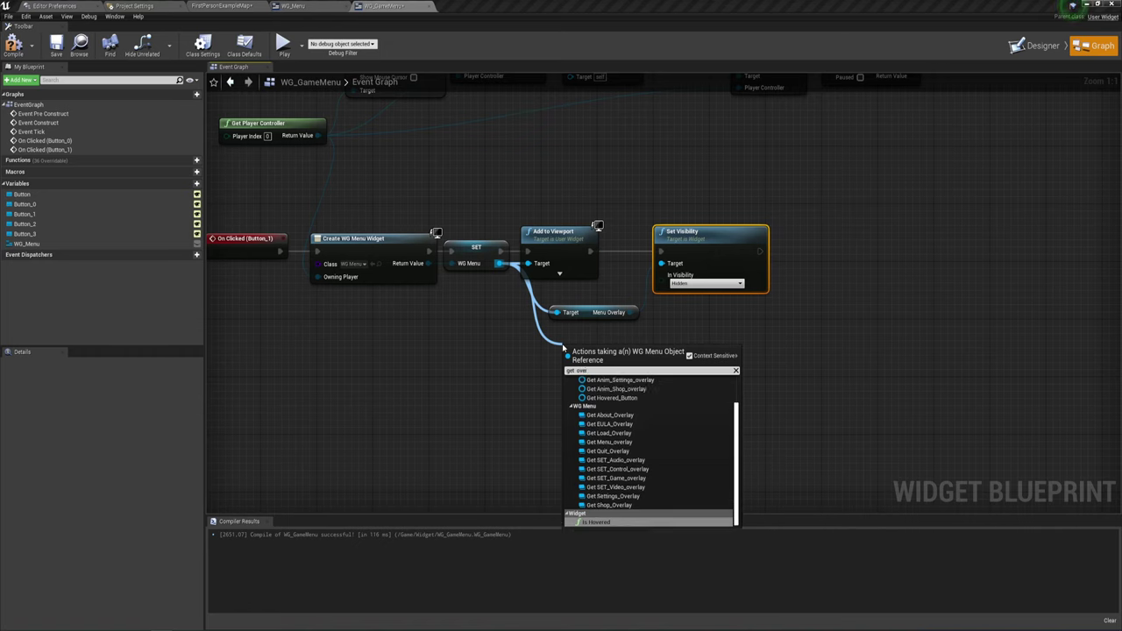
left_click(608, 433)
right_click_drag(666, 358, 476, 346)
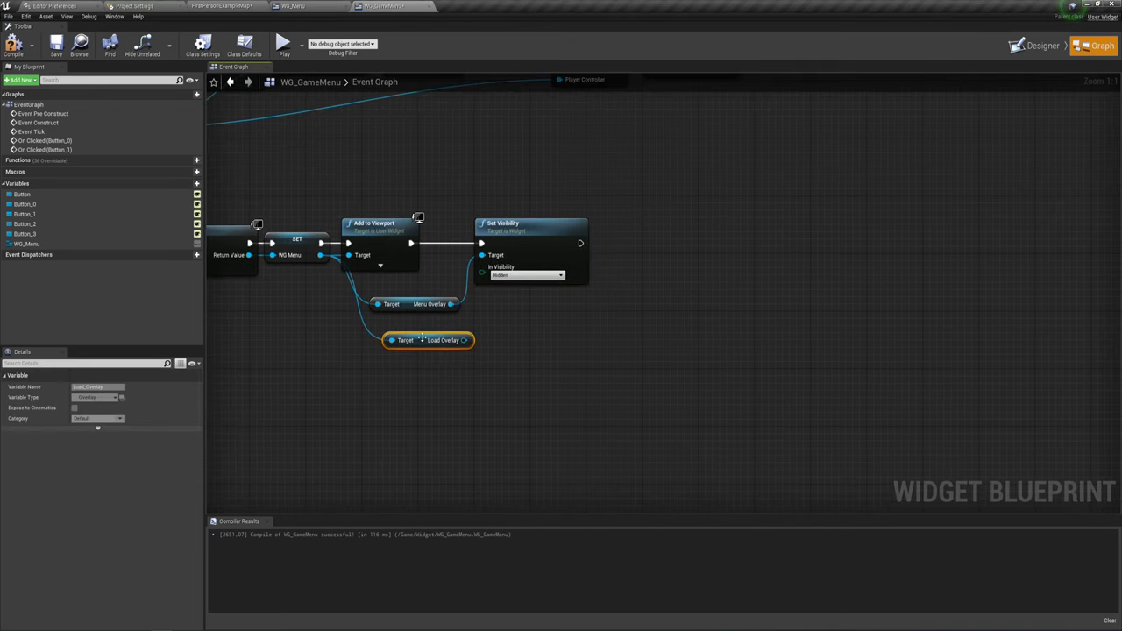
left_click_drag(425, 344, 530, 344)
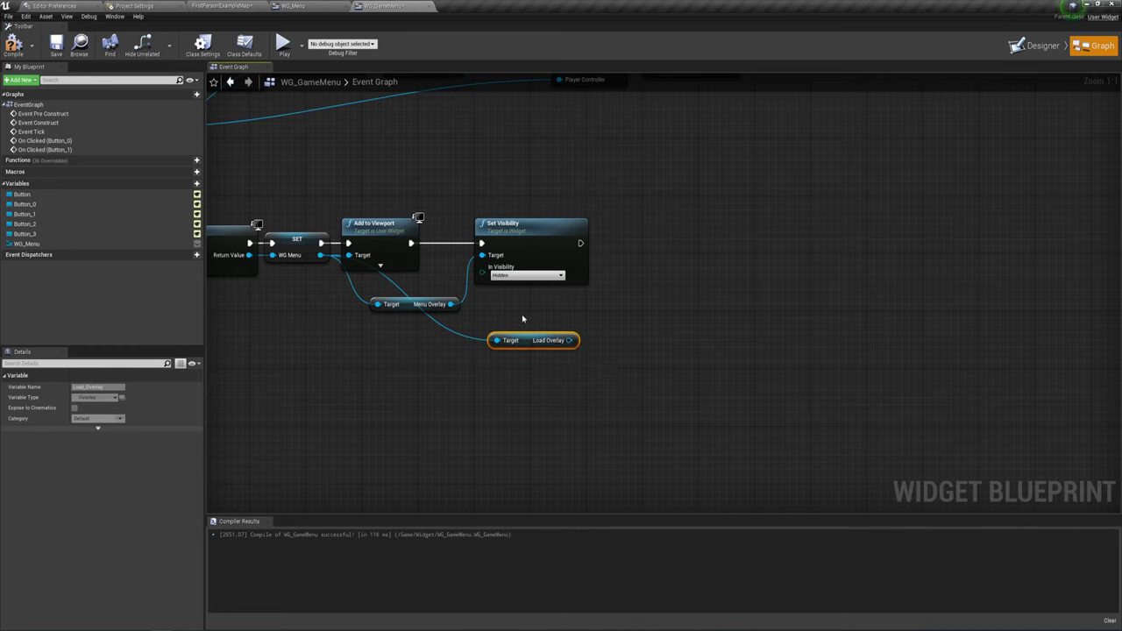
double_click(440, 328)
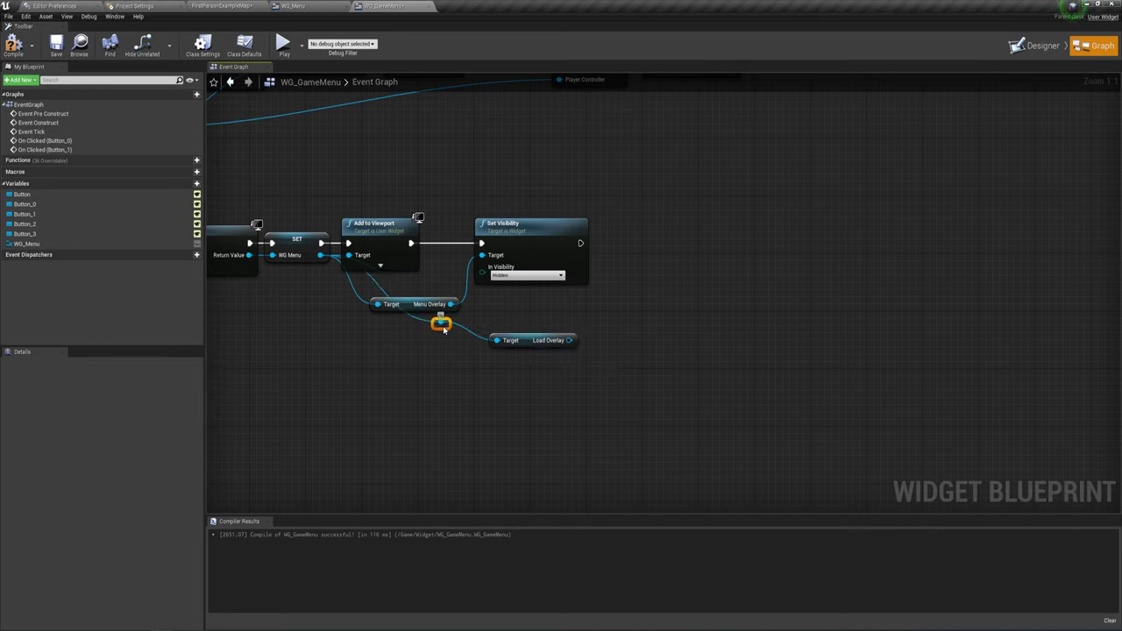
mouse_move(441, 325)
left_mouse_down()
mouse_move(355, 340)
mouse_move(363, 351)
left_mouse_up()
mouse_move(569, 340)
left_mouse_down()
mouse_move(613, 304)
mouse_move(644, 213)
left_mouse_up()
Chain a copied Set Visibility making Load Overlay Visible, then compile WG_GameMenu
left_click_drag(534, 171, 564, 279)
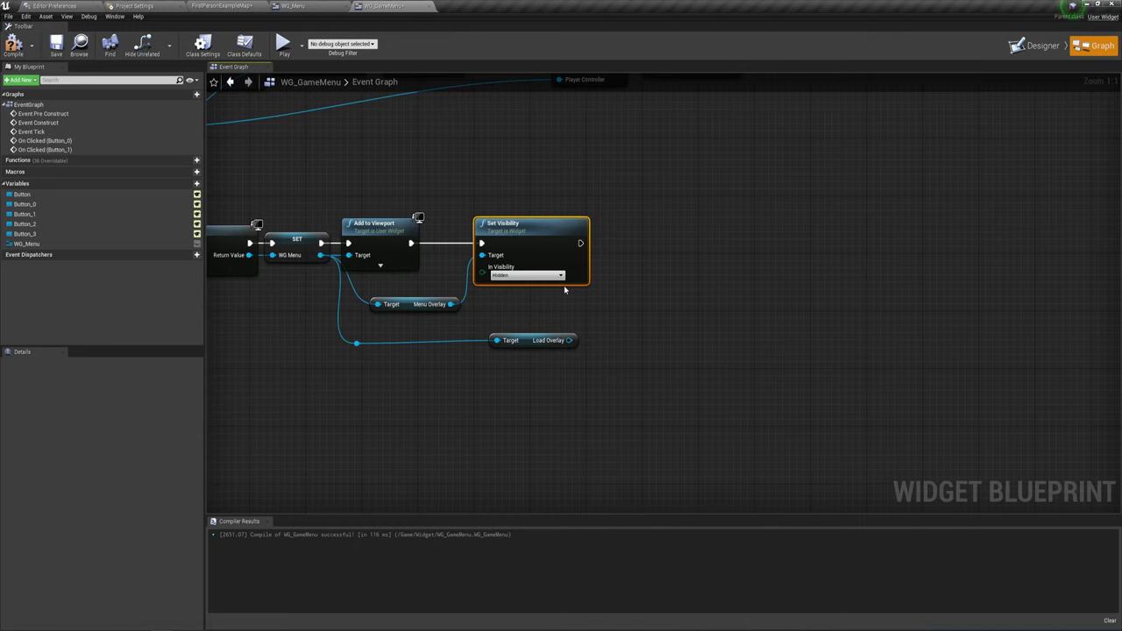
key("ctrl+c")
key("ctrl+v")
mouse_move(628, 260)
left_mouse_down()
mouse_move(628, 231)
mouse_move(615, 244)
left_mouse_up()
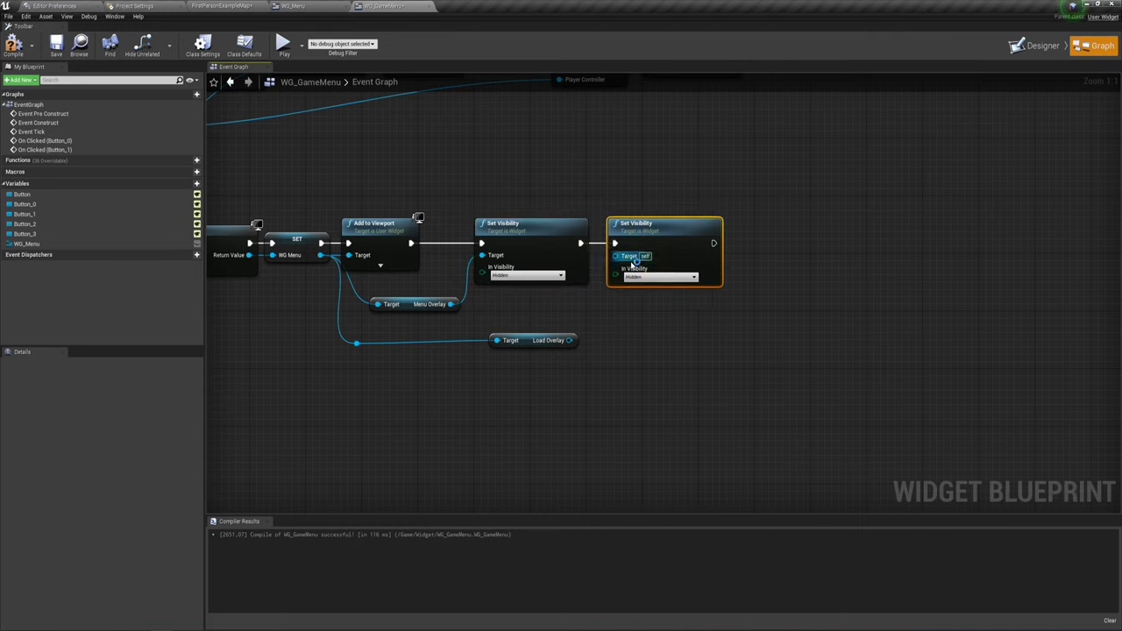
left_click(659, 277)
left_click(632, 285)
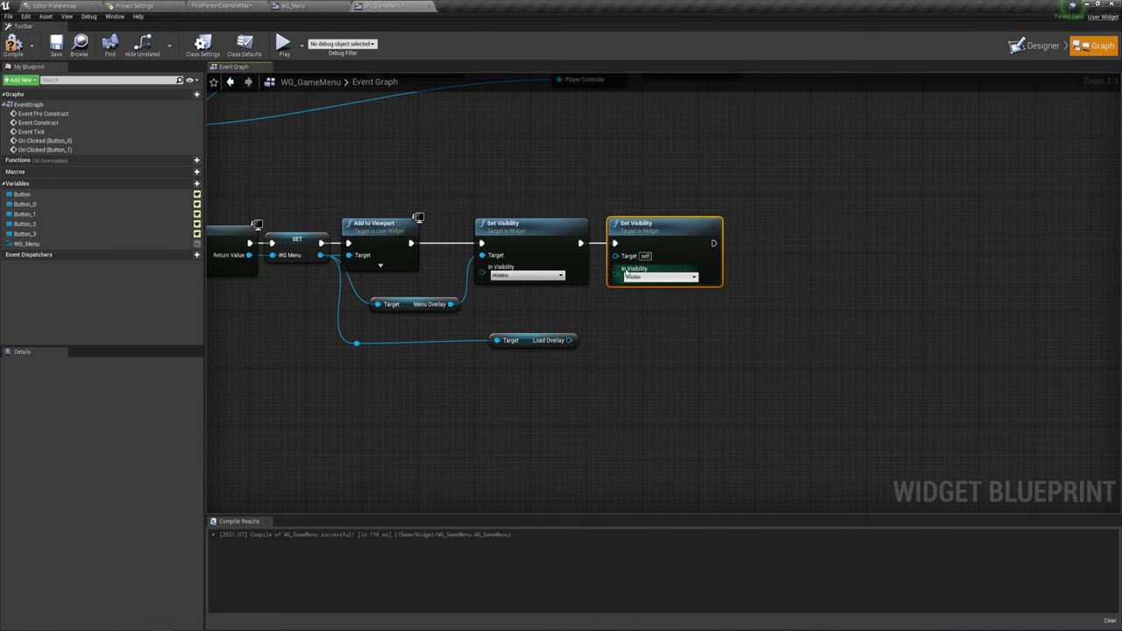
left_click_drag(616, 255, 570, 340)
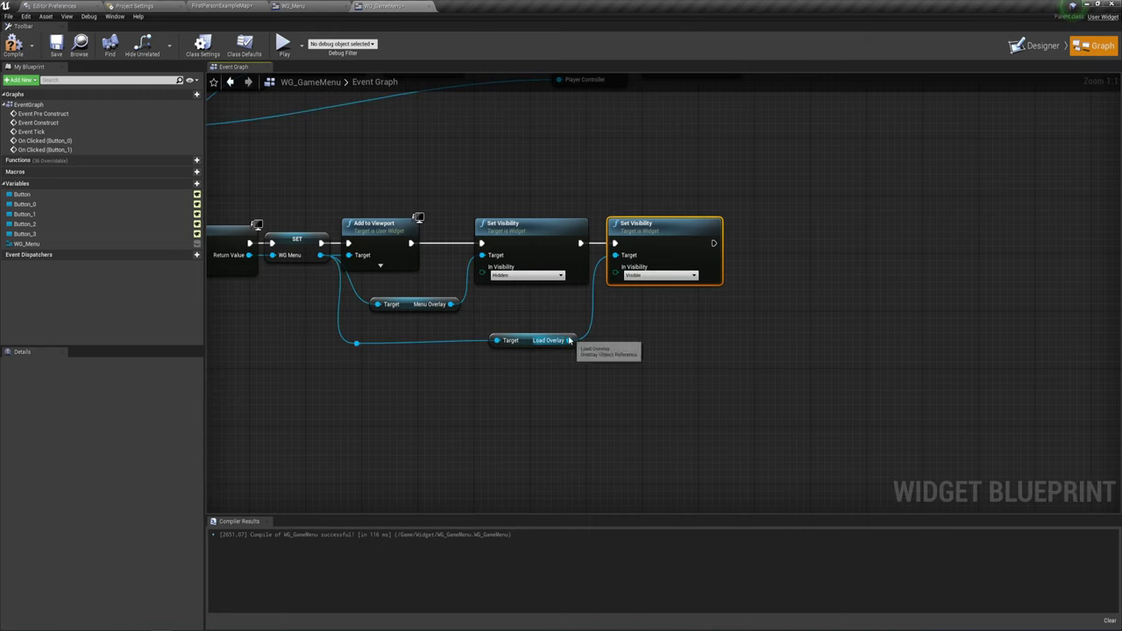
right_click_drag(637, 327, 743, 319)
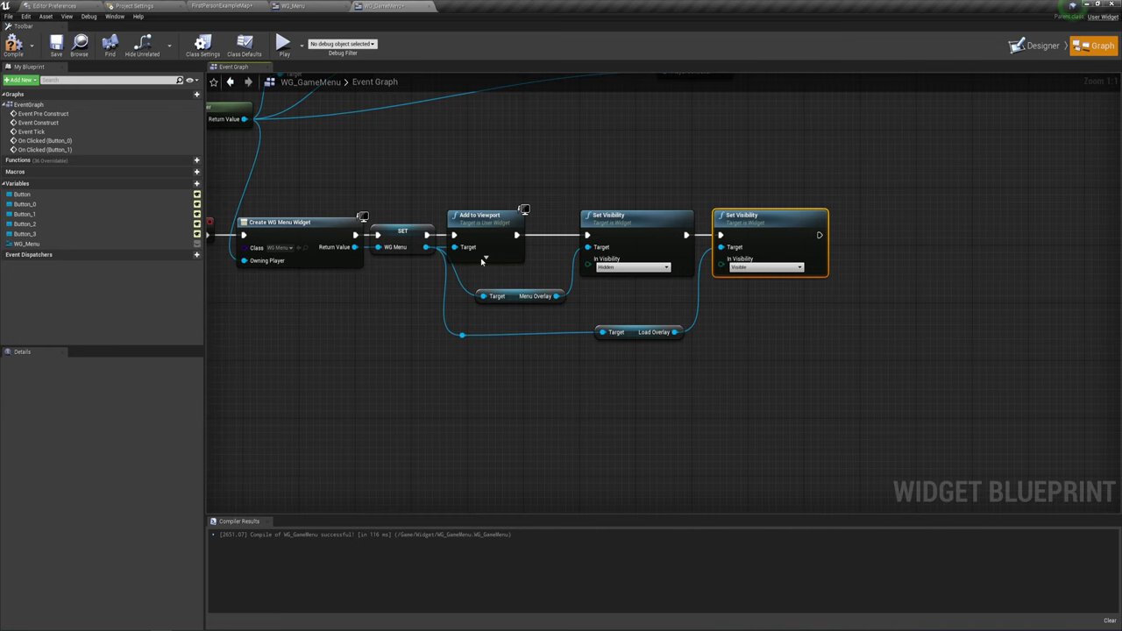
left_click(13, 44)
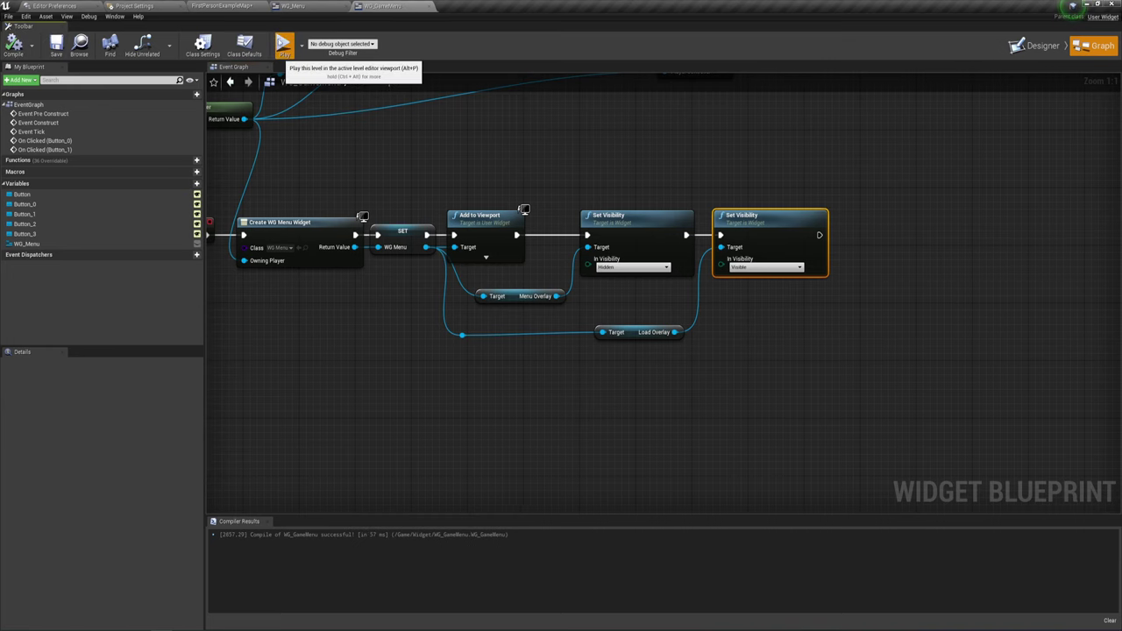
left_click(283, 44)
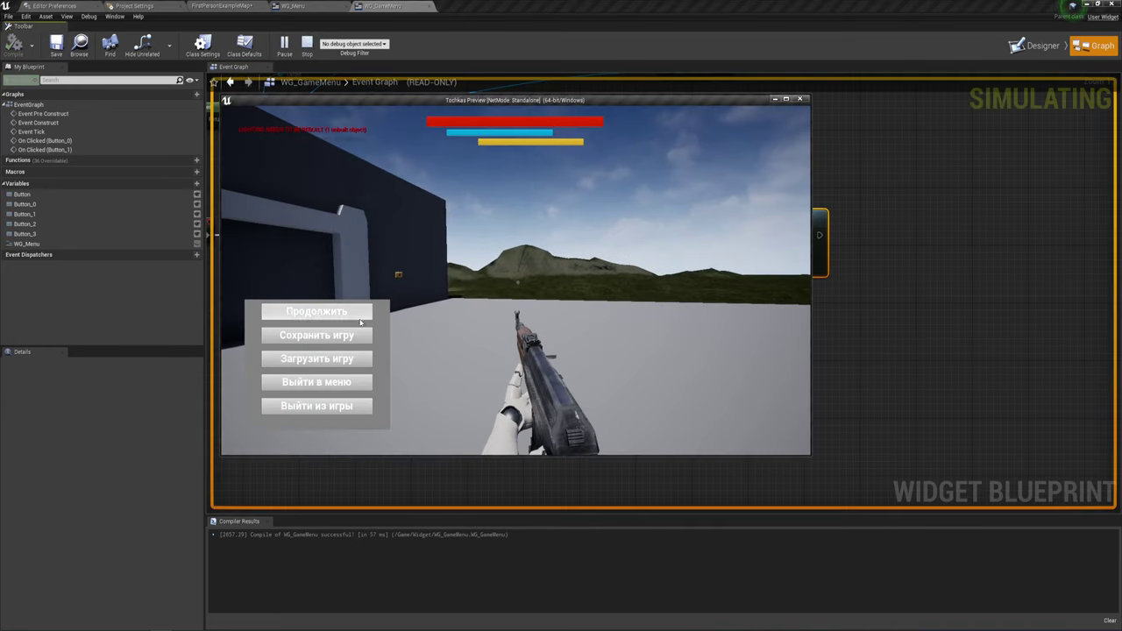
left_click(333, 359)
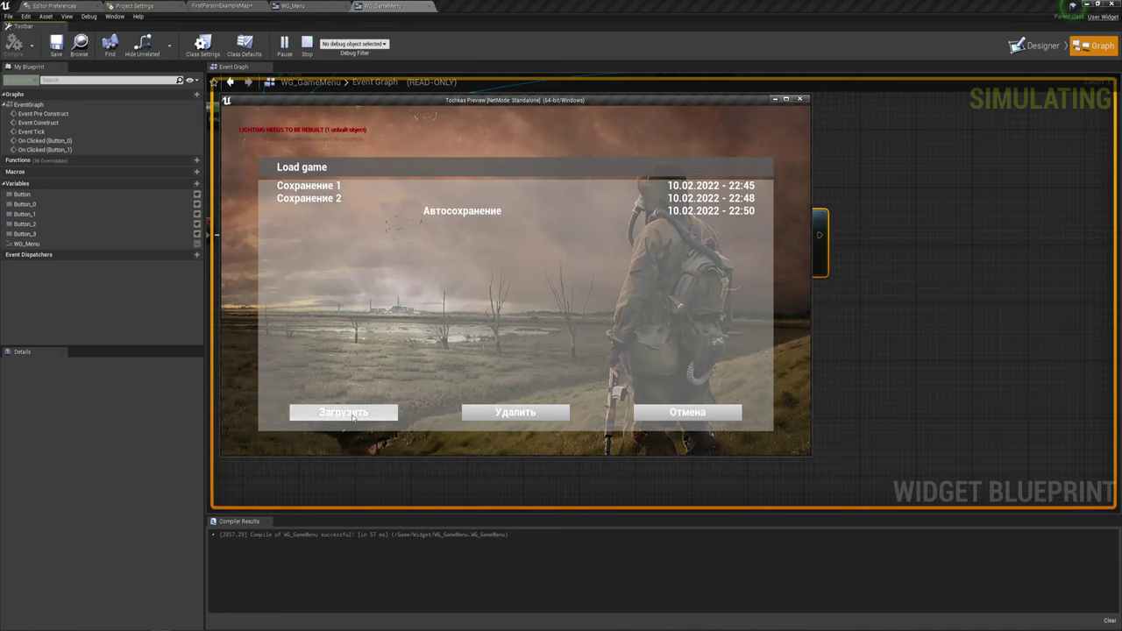
left_click(684, 415)
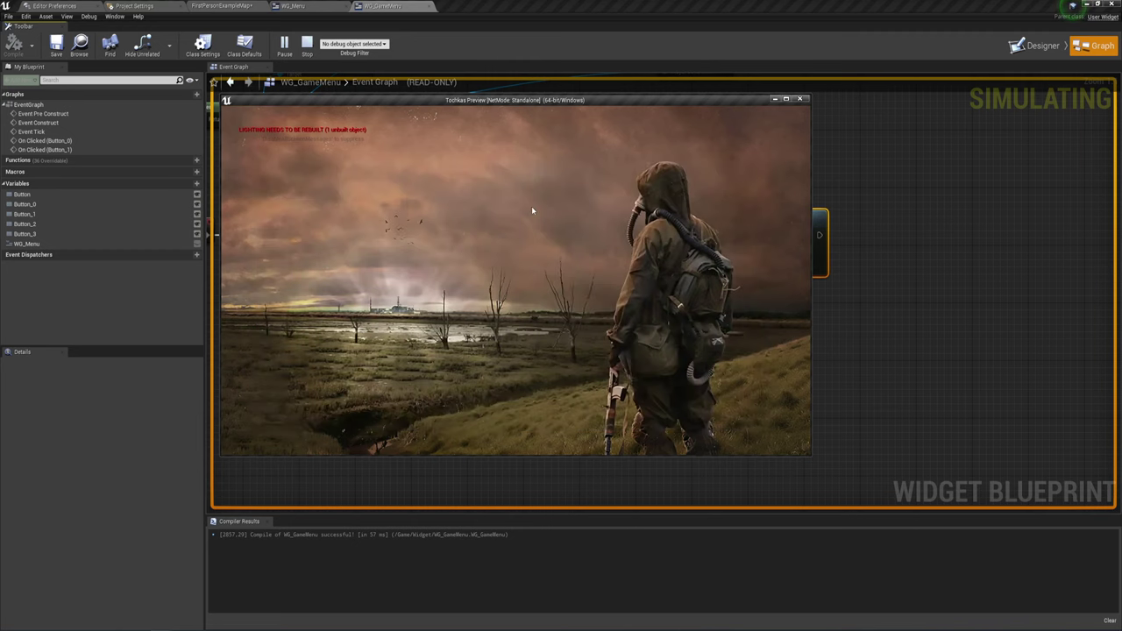
key("Escape")
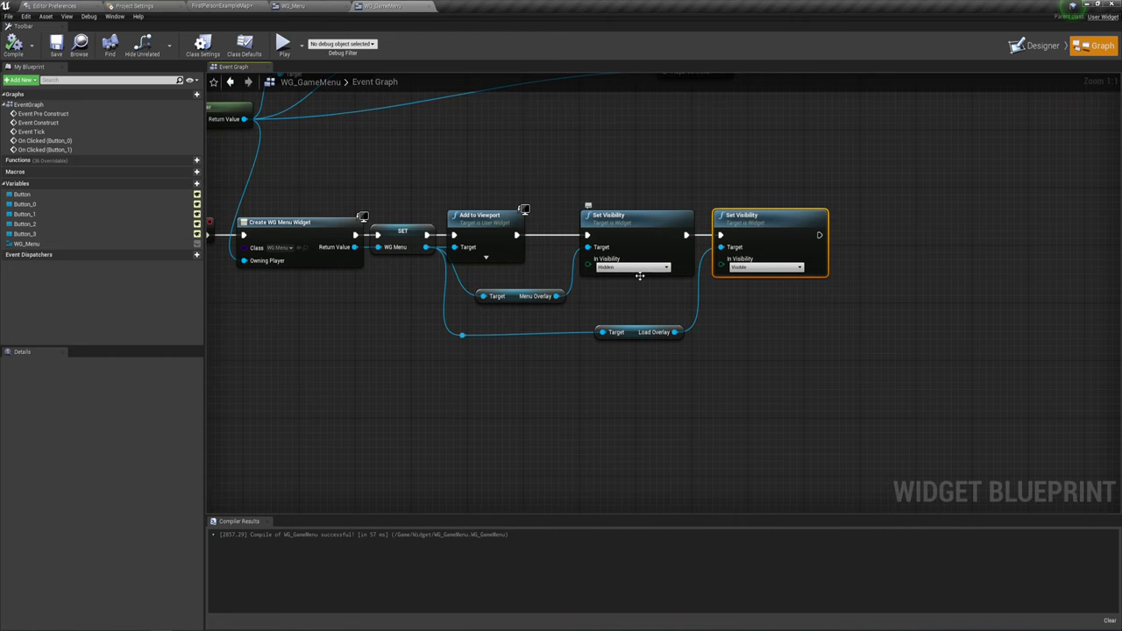
Add WG Menu's Image 87 getter wired toward the first Set Visibility, then save
mouse_move(659, 291)
right_mouse_down()
mouse_move(668, 307)
mouse_move(636, 325)
mouse_move(661, 302)
right_mouse_up()
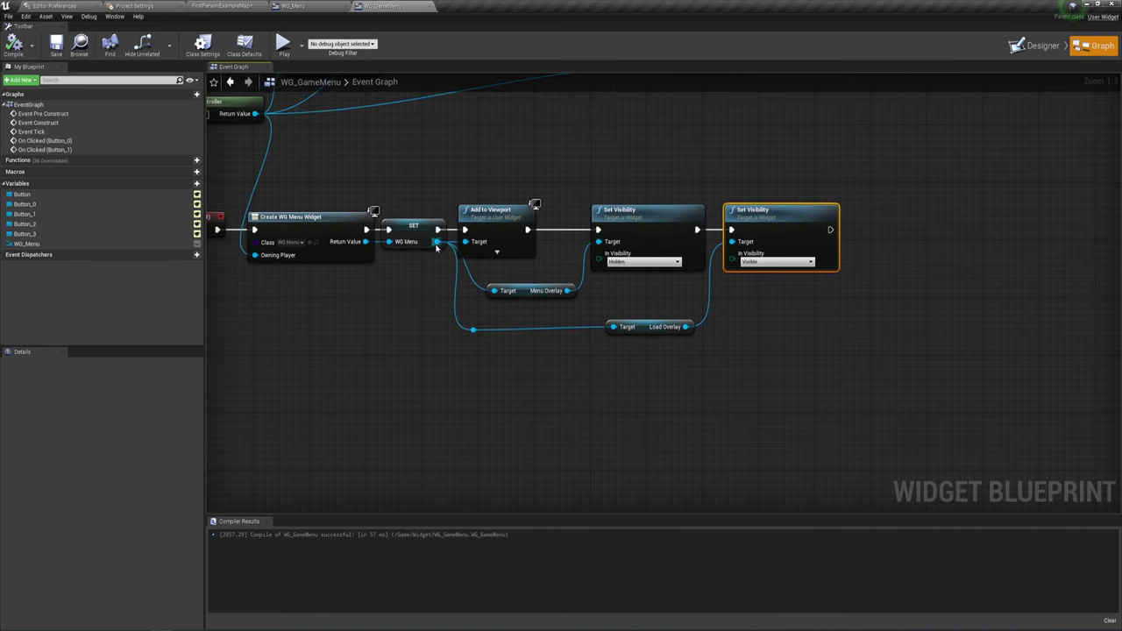
left_click_drag(436, 242, 489, 309)
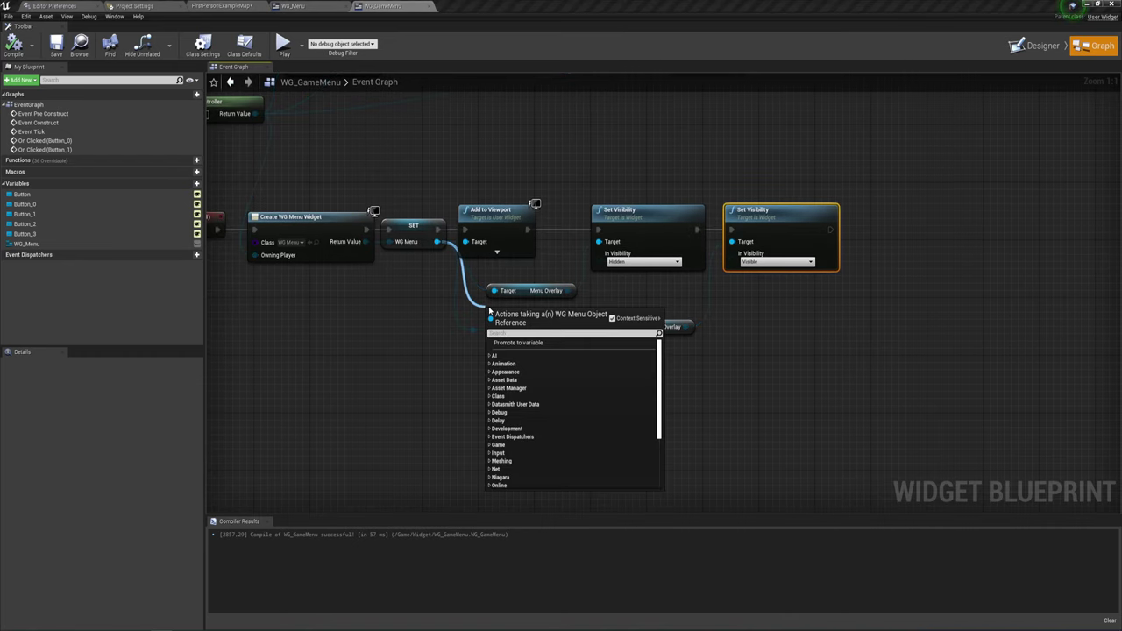
type("get")
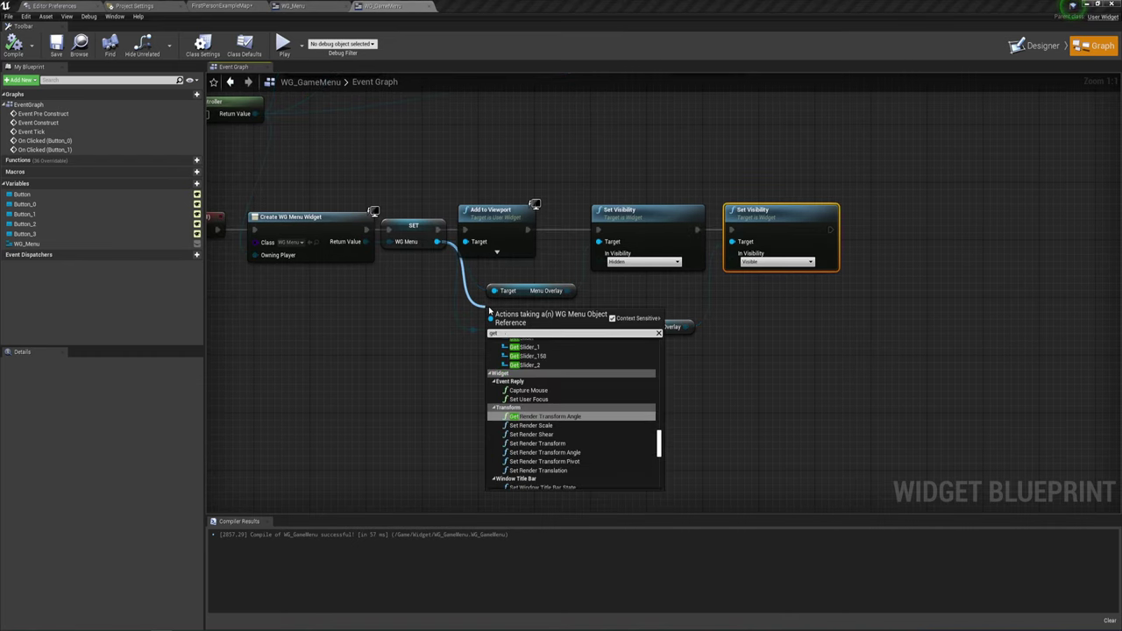
type(" imager")
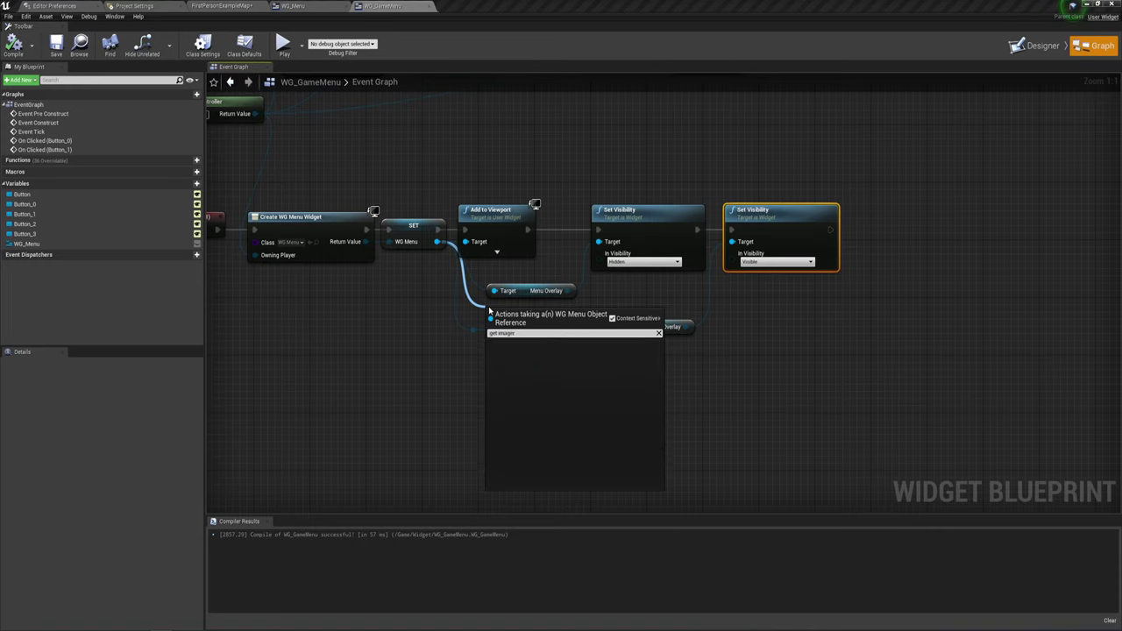
key("BackSpace")
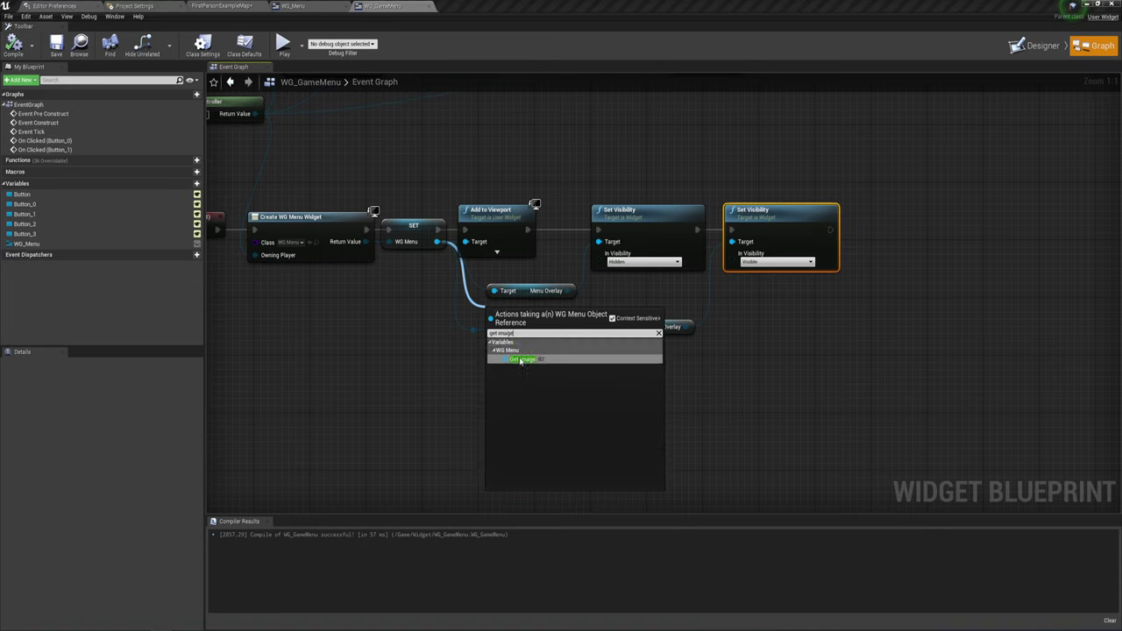
left_click(526, 359)
left_click_drag(558, 312, 599, 254)
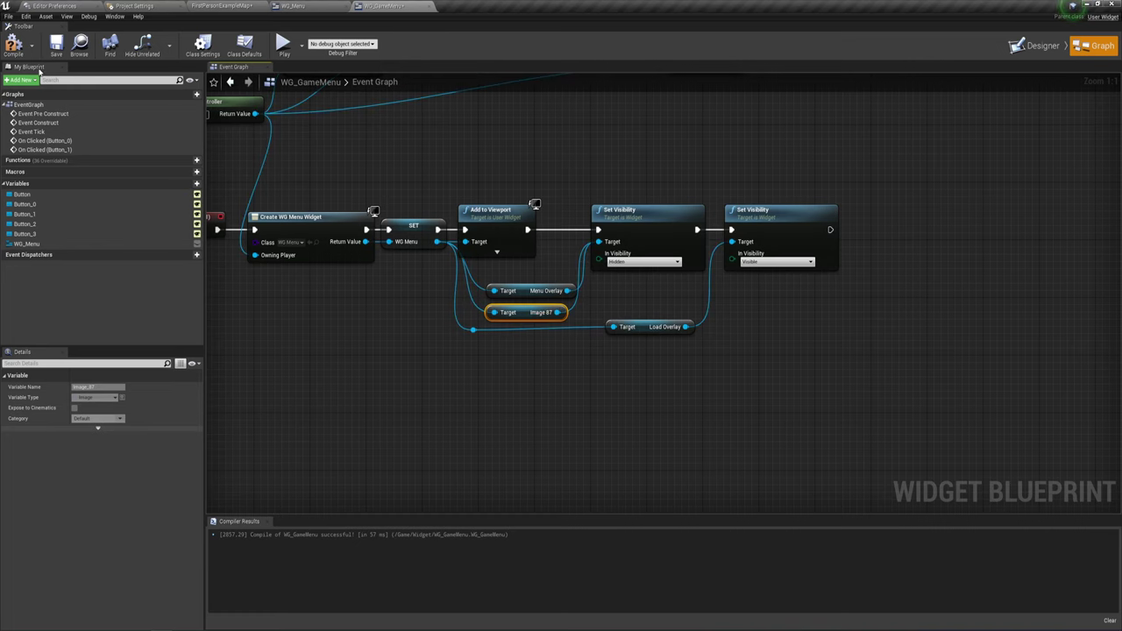
left_click(56, 44)
Play-test the game, open the Load game panel, then stop the session and zoom out the graph
left_click(283, 44)
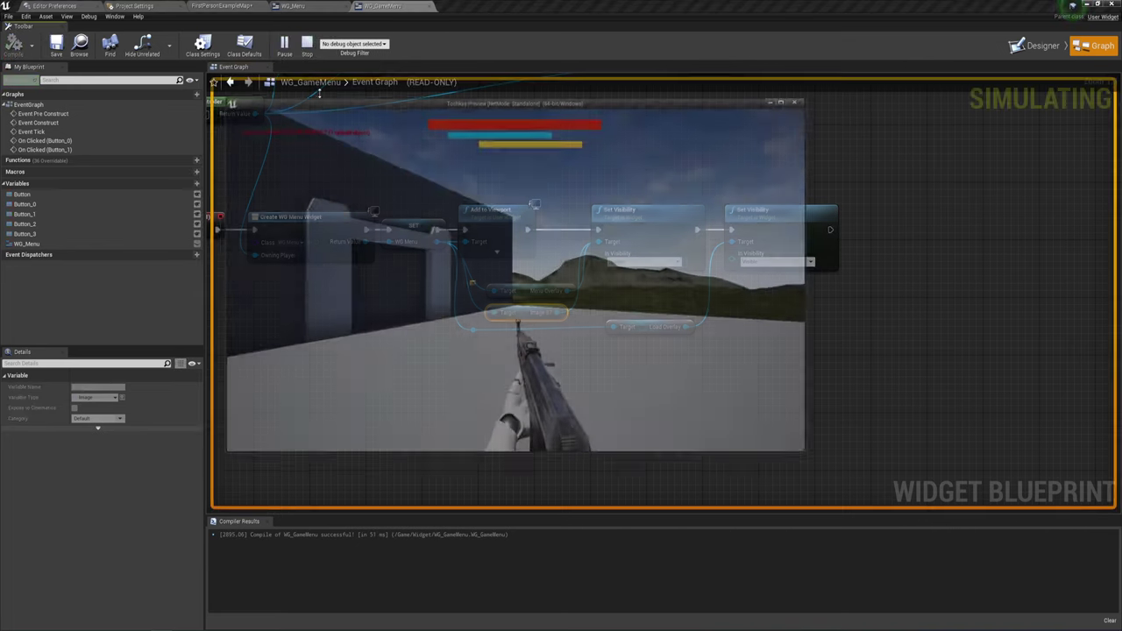
left_click(370, 359)
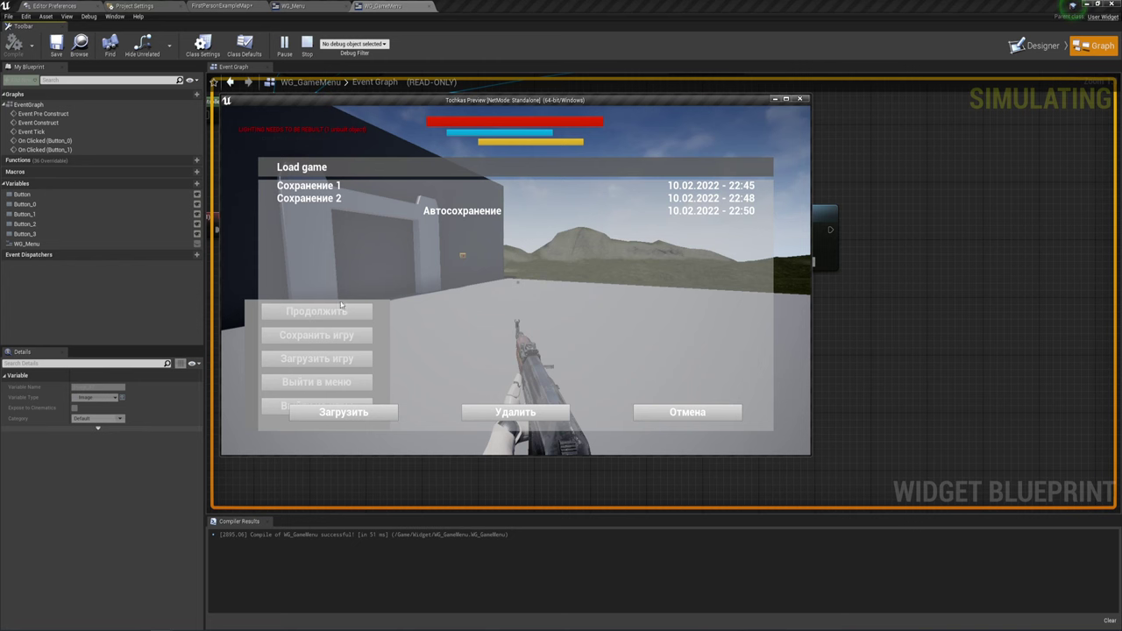
key("Escape")
scroll(524, 279, "down", 2)
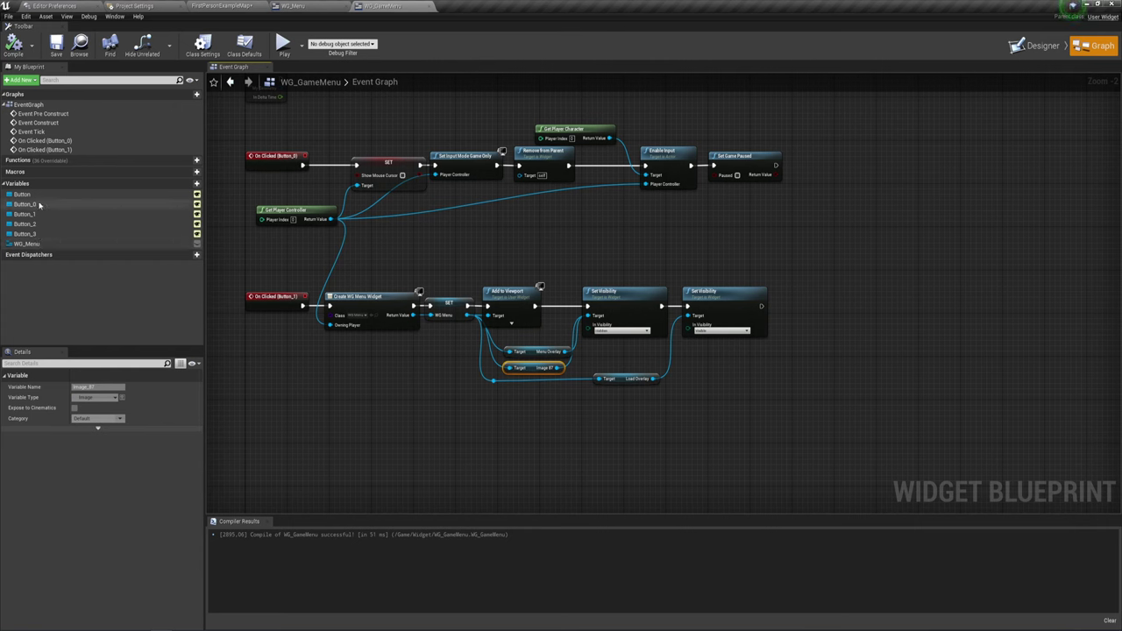
Mark the menu-button Overlay as a variable and rename Overlay_98 to GameMenu_overlay
left_click(1042, 46)
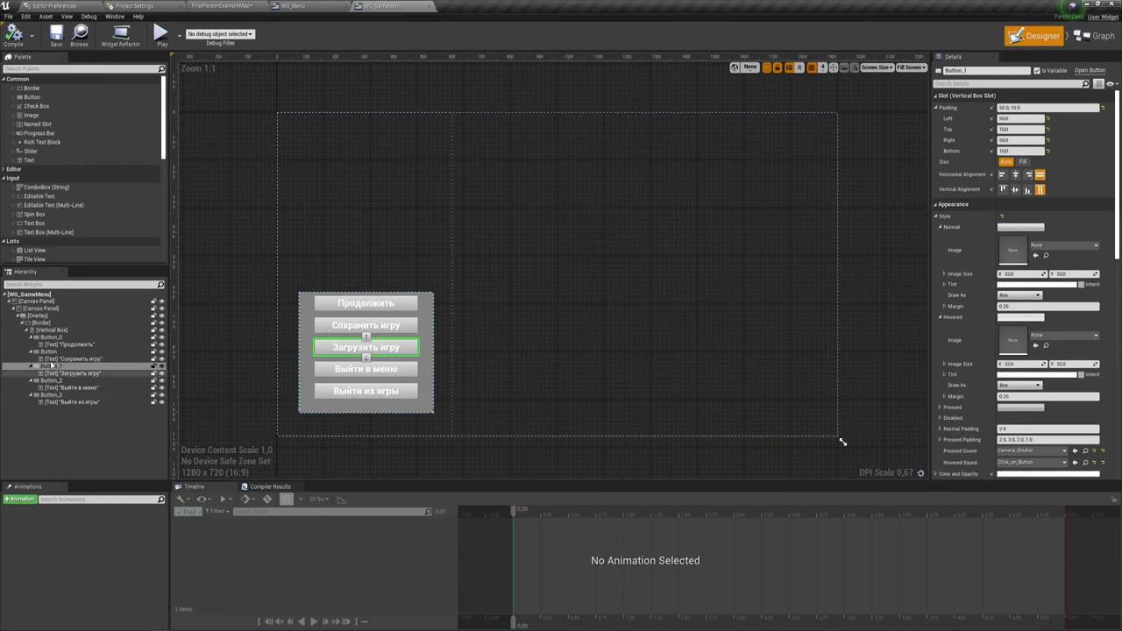
left_click(41, 317)
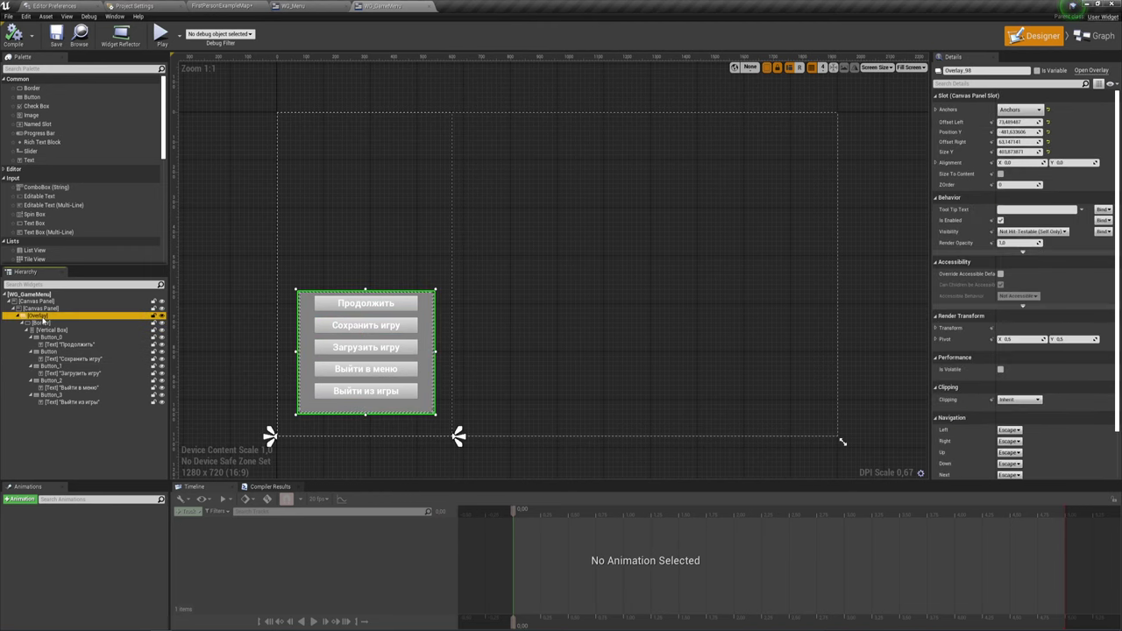
left_click(1037, 71)
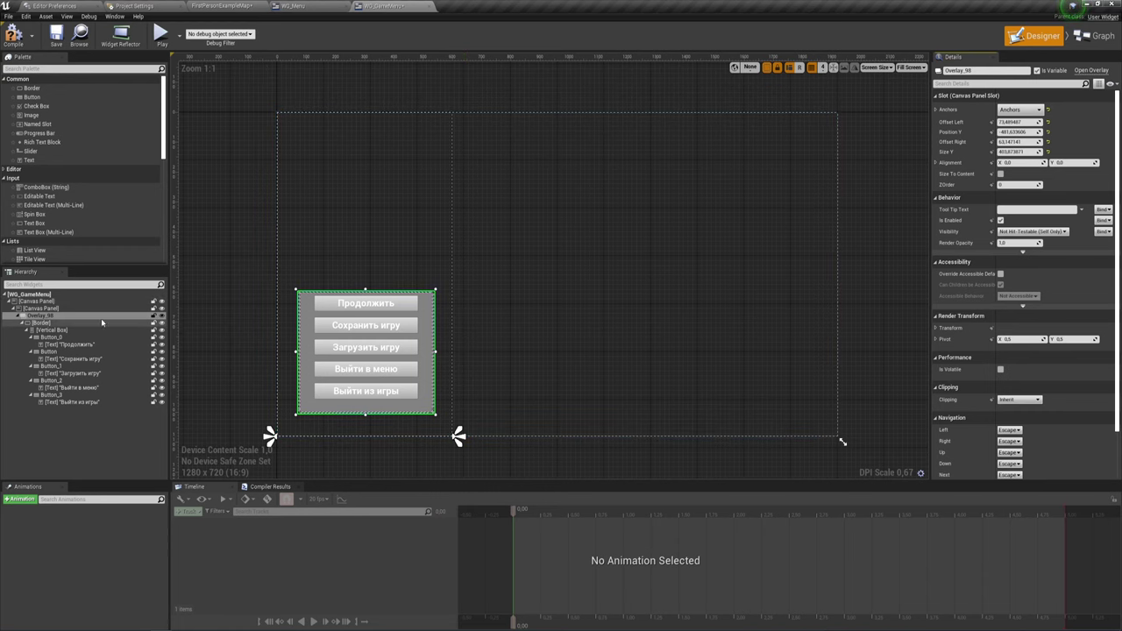
left_click(49, 318)
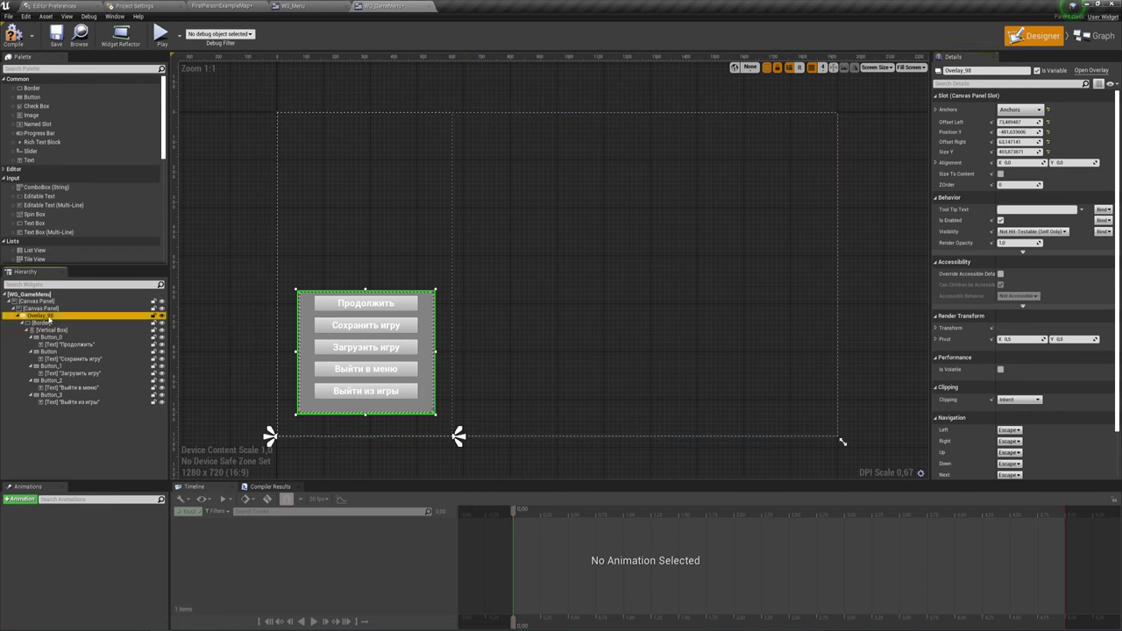
double_click(49, 318)
type("WG")
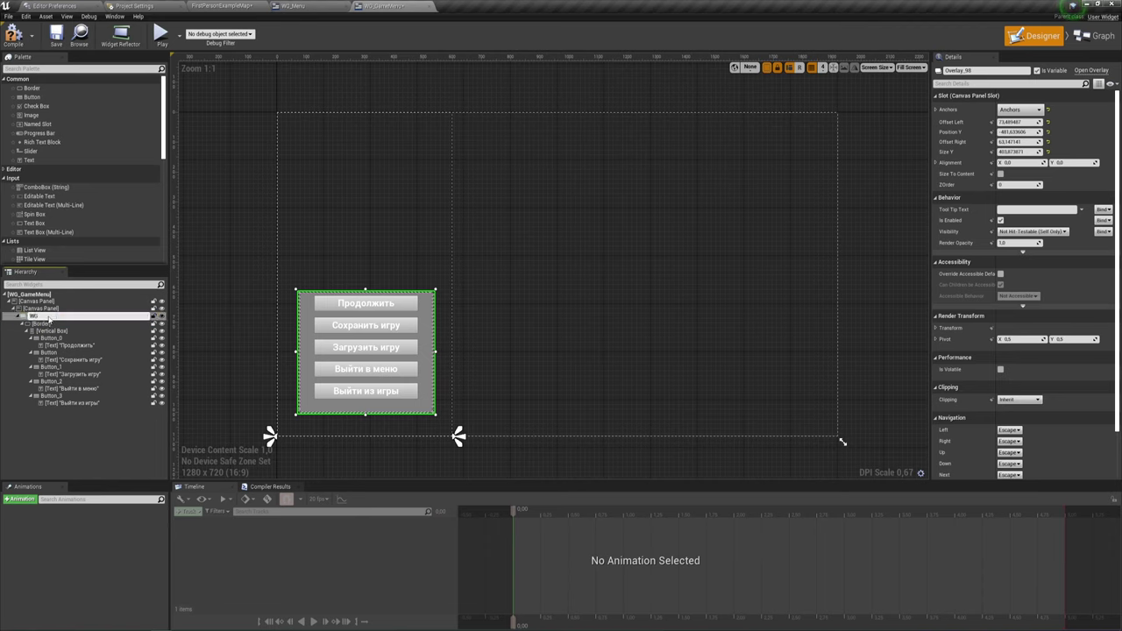
key("BackSpace")
key("BackSpace")
type("G")
type("y")
key("Return")
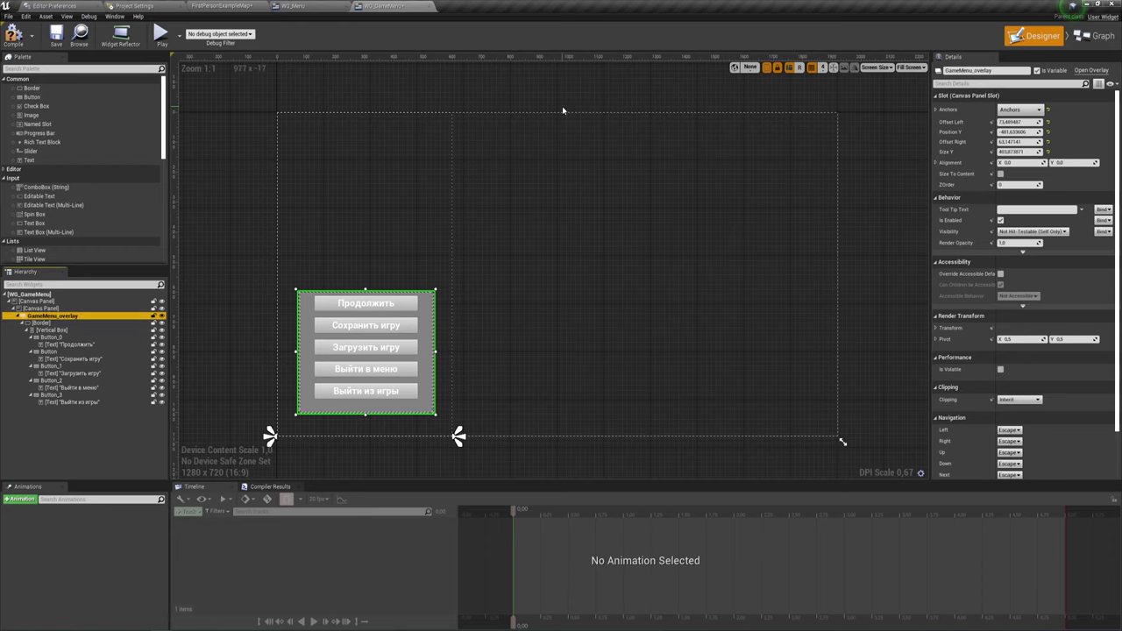
left_click(1096, 35)
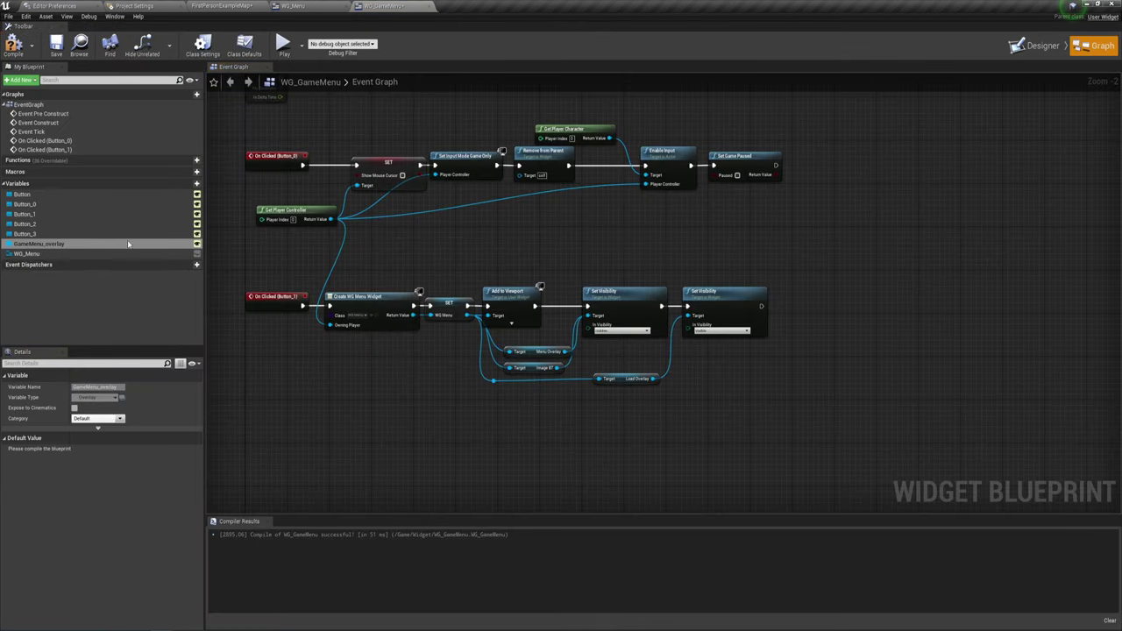
Add a Set Visibility node set to Hidden, targeting the Game Menu Overlay reference
left_click_drag(40, 252, 726, 354)
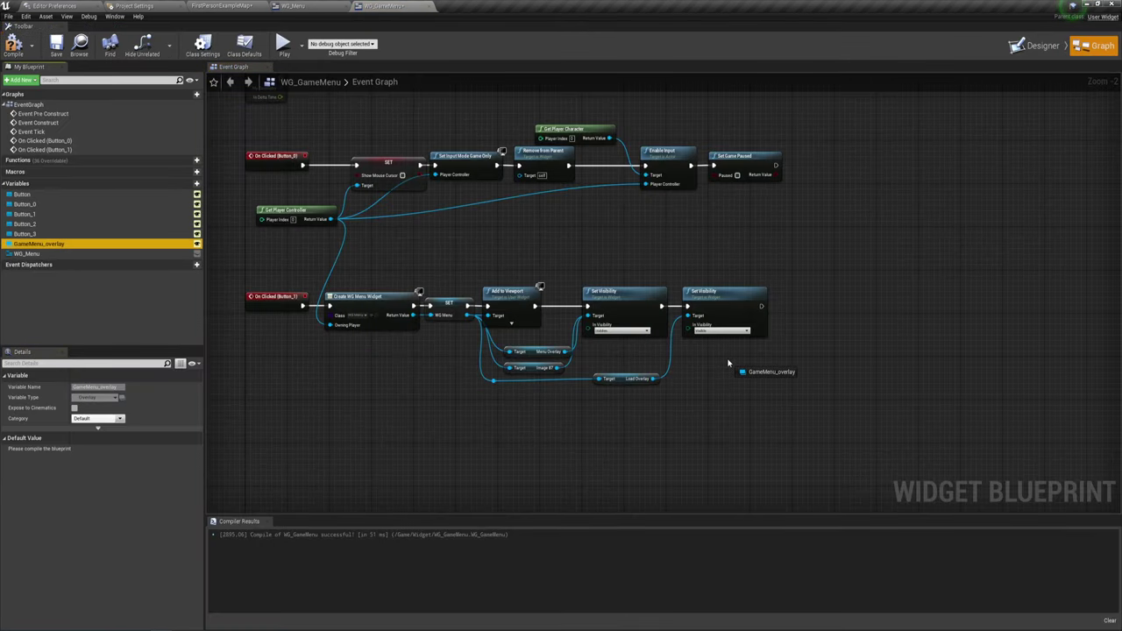
scroll(726, 354, "up", 2)
right_click_drag(618, 344, 585, 344)
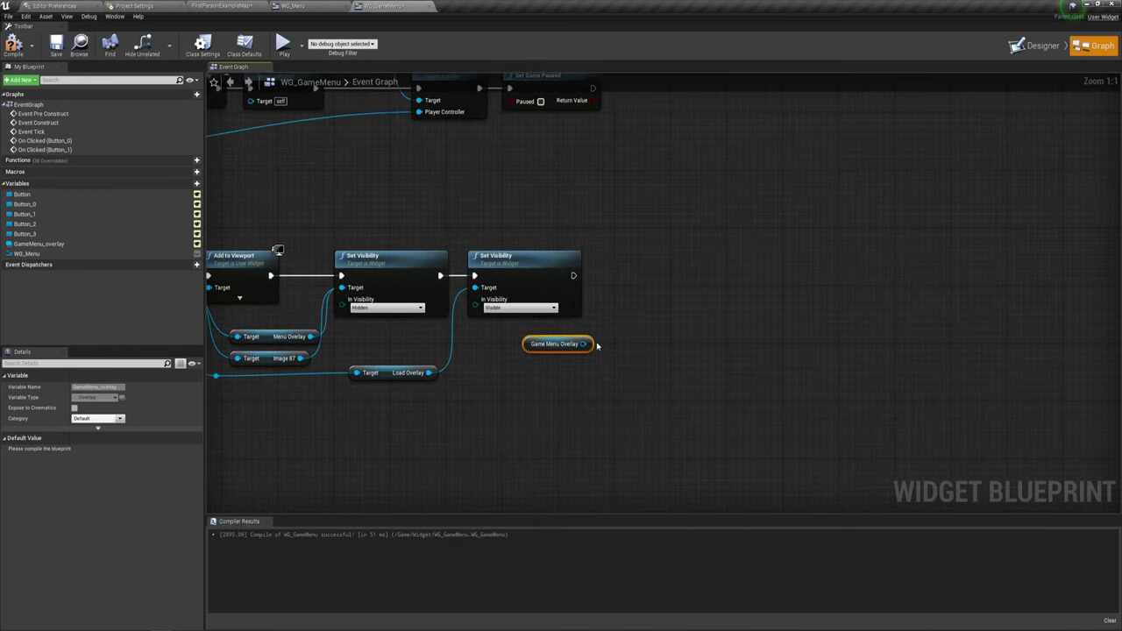
left_click_drag(586, 344, 641, 241)
type("set")
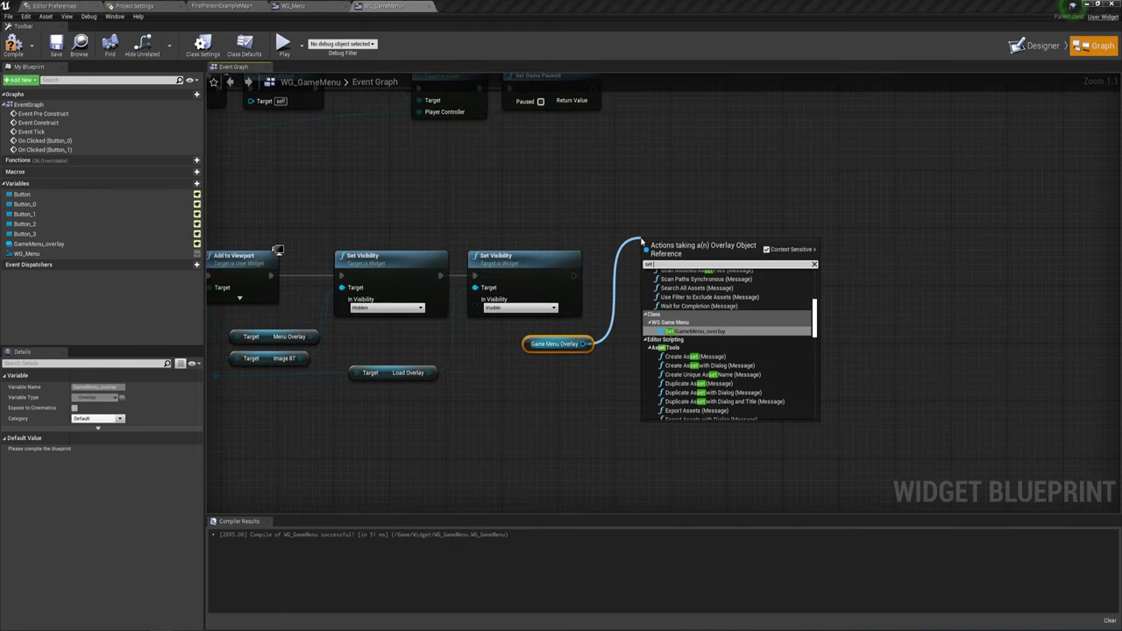
type(" vi")
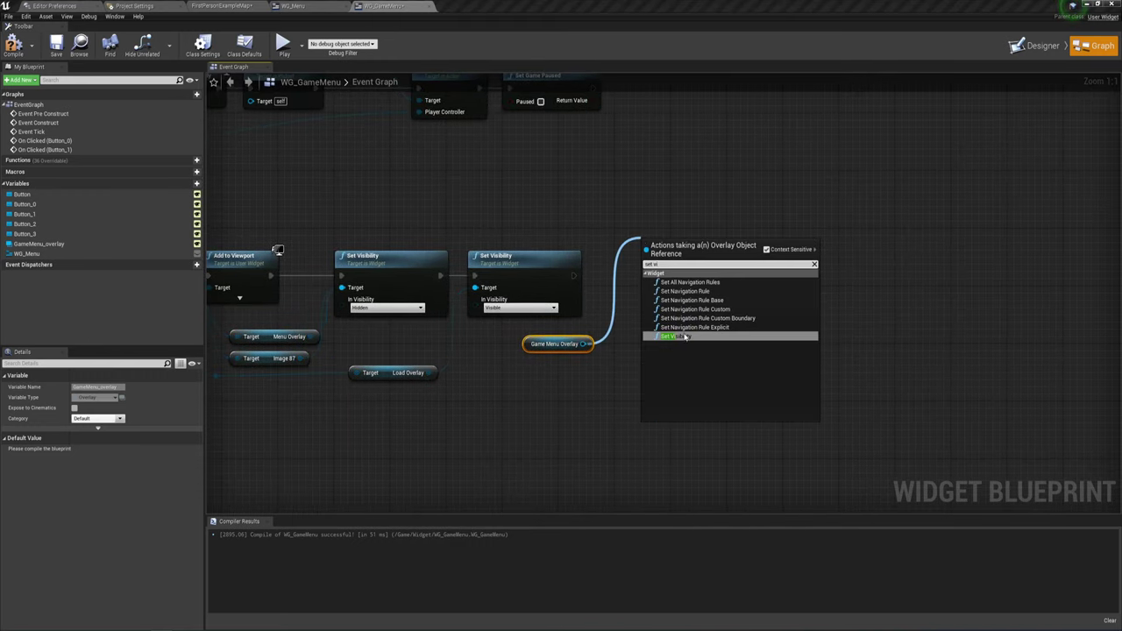
left_click(686, 336)
left_click(675, 294)
left_click(668, 313)
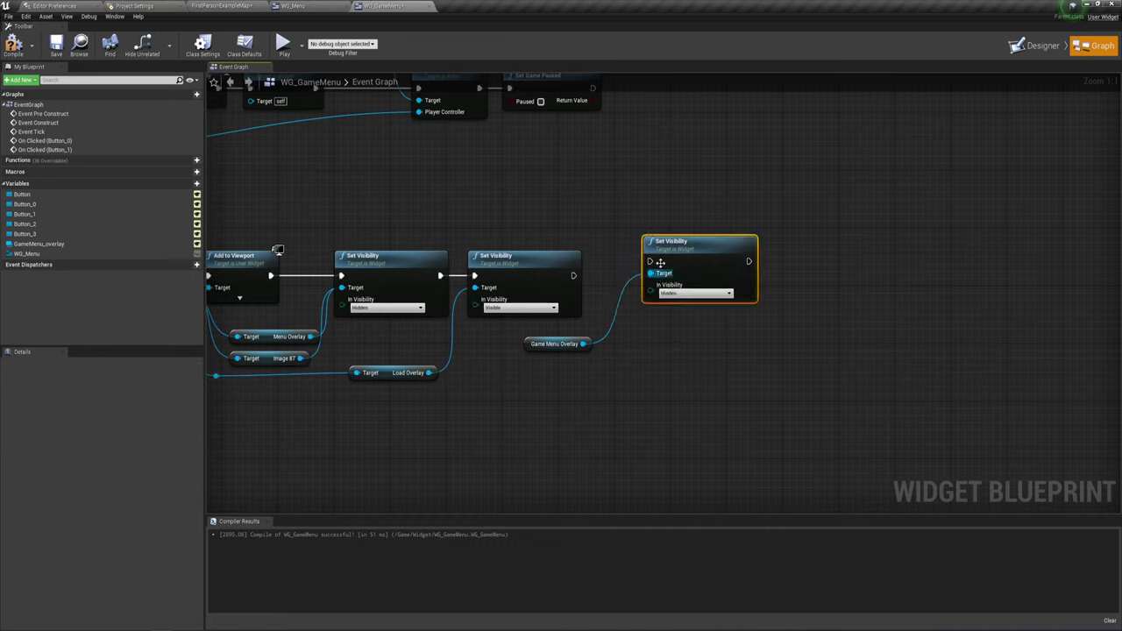
Unhook the new Hidden node from the chain and move the overlay-hiding pair to the left
left_click_drag(650, 262, 572, 275)
left_click_drag(721, 261, 693, 277)
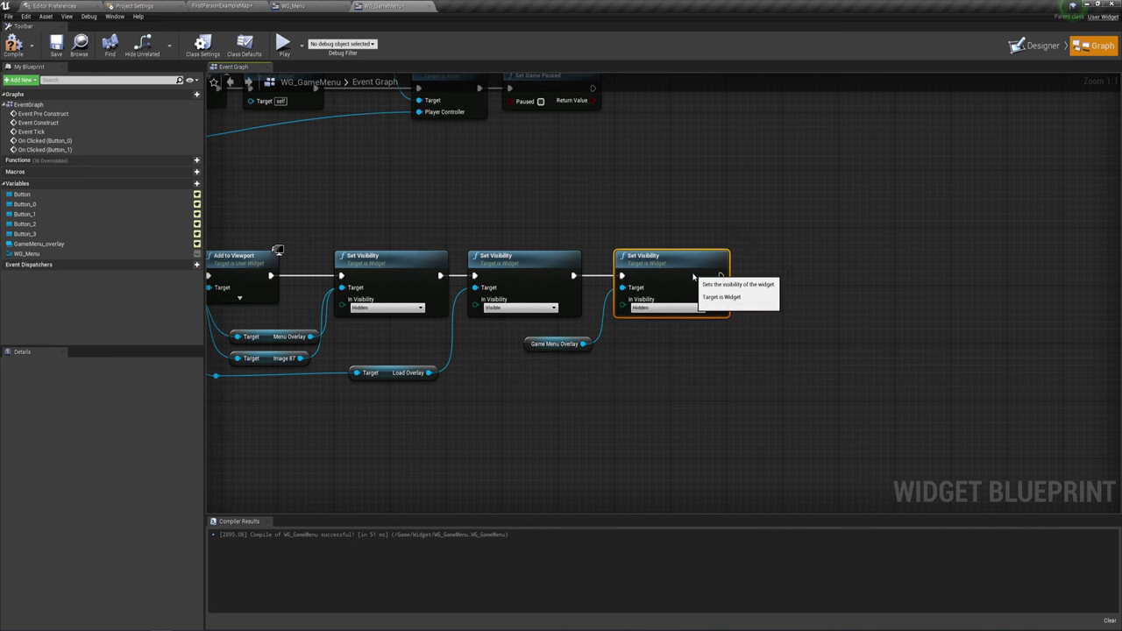
right_click_drag(602, 376, 783, 319)
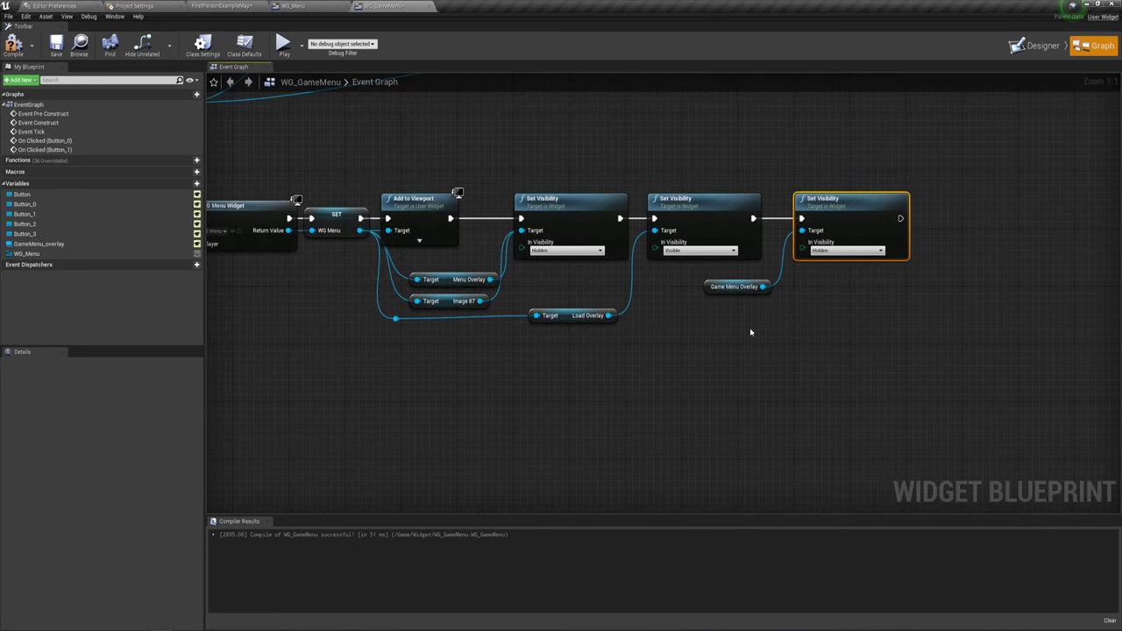
left_click(750, 287)
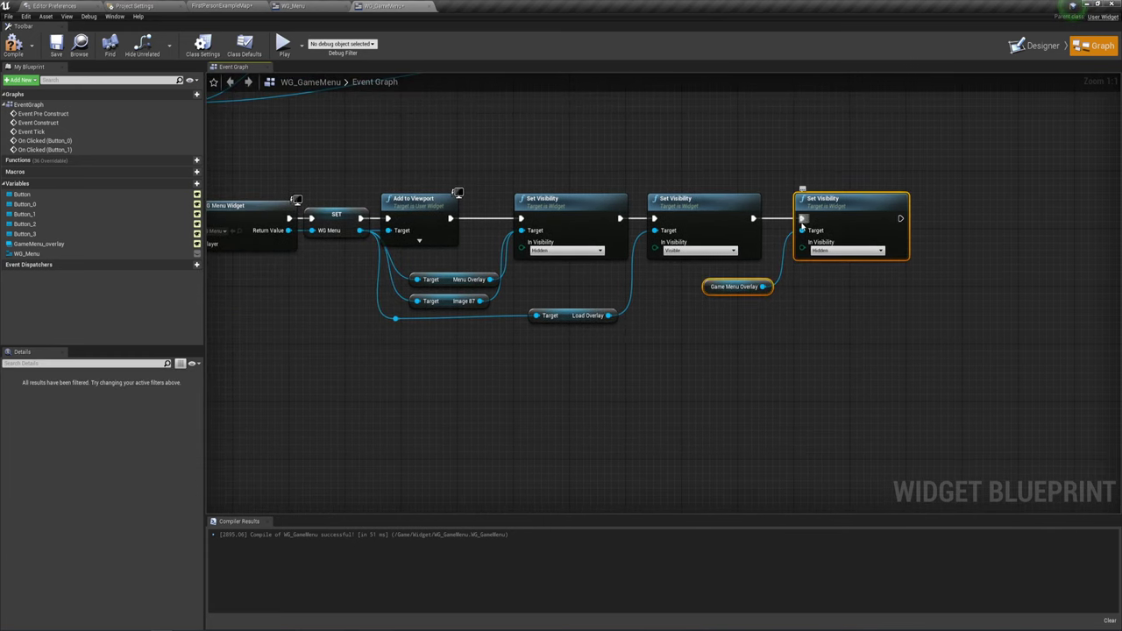
left_click(802, 219, "alt")
left_click_drag(827, 214, 798, 379)
left_click_drag(760, 429, 381, 420)
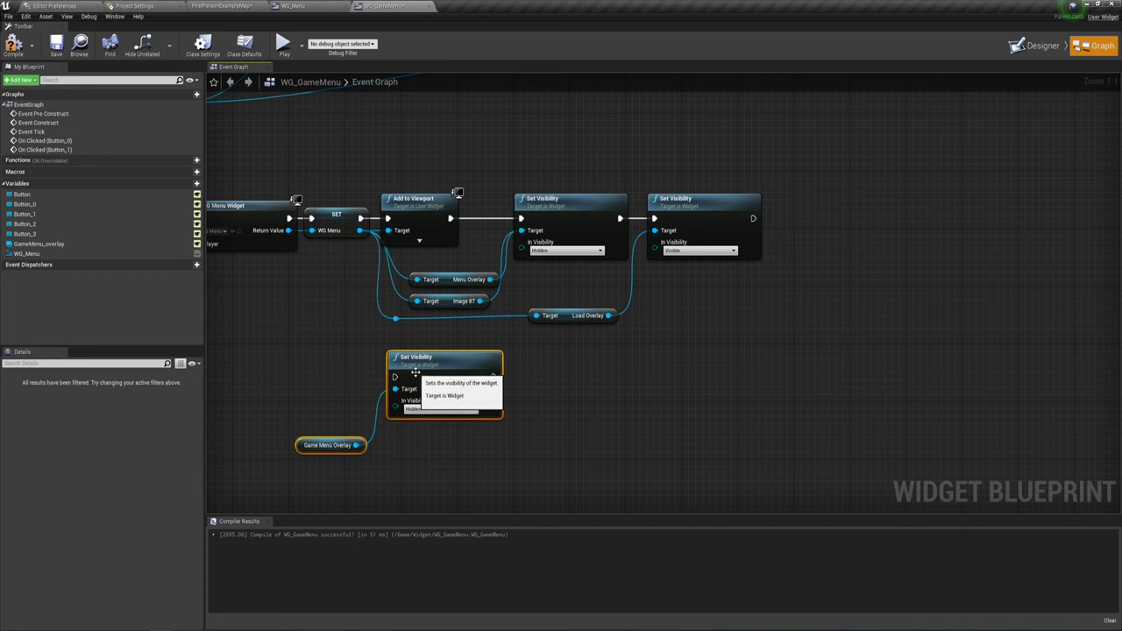
mouse_move(544, 371)
right_mouse_down()
mouse_move(572, 351)
mouse_move(559, 382)
right_mouse_up()
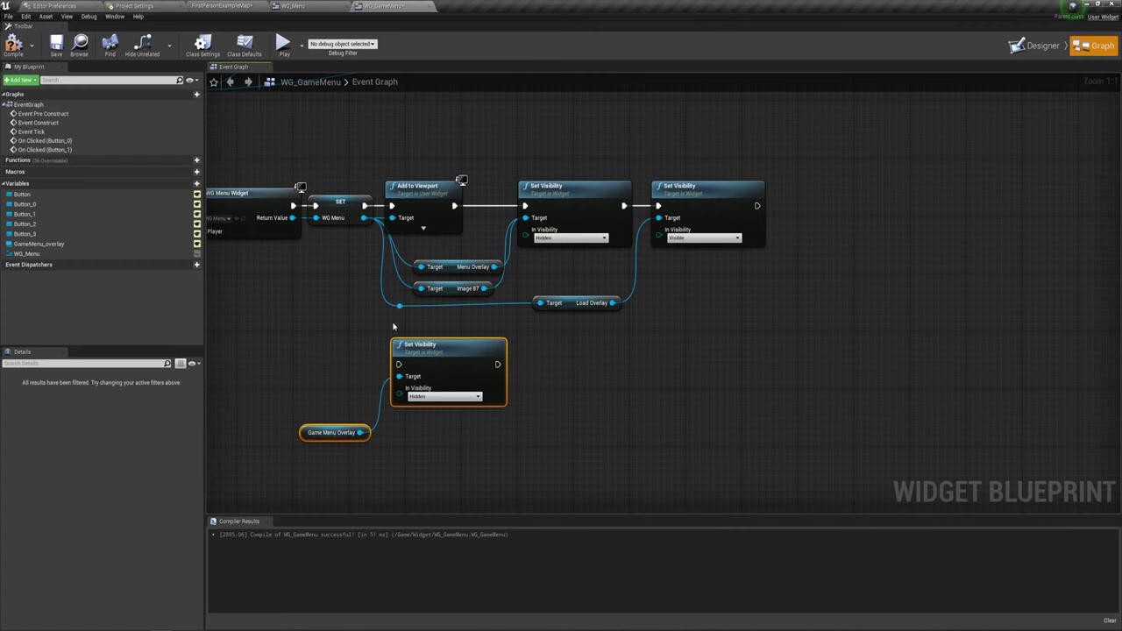
Insert the overlay-hiding node between SET and Add to Viewport, then compile WG_GameMenu
left_click_drag(393, 327, 767, 175)
left_click_drag(414, 201, 545, 201)
left_click_drag(430, 347, 428, 188)
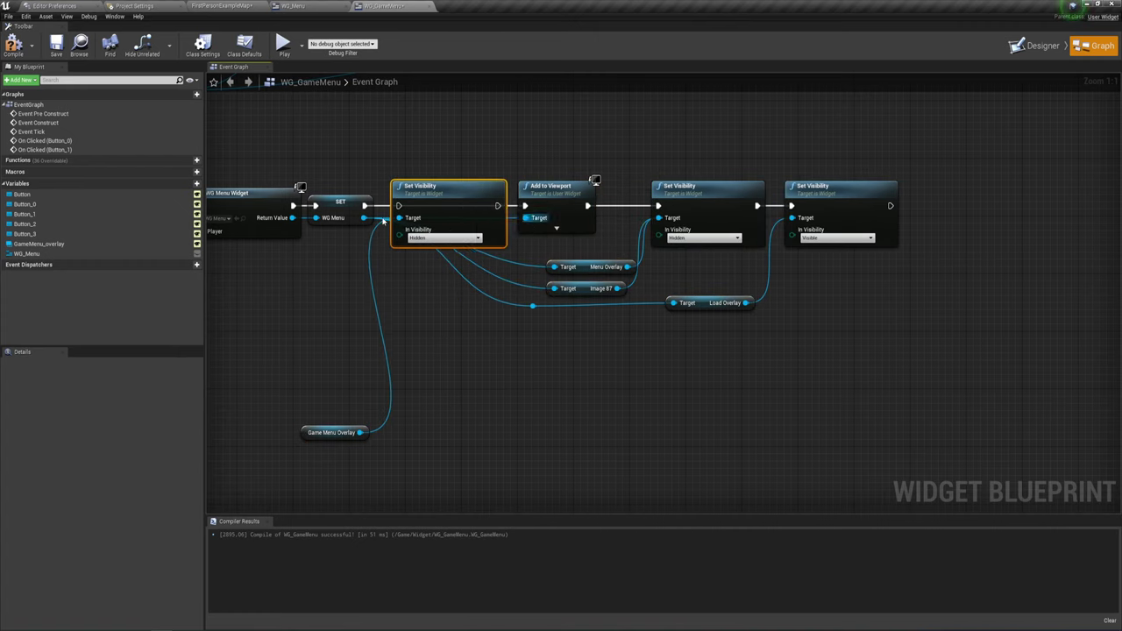
left_click_drag(365, 206, 524, 207)
left_click_drag(346, 430, 341, 283)
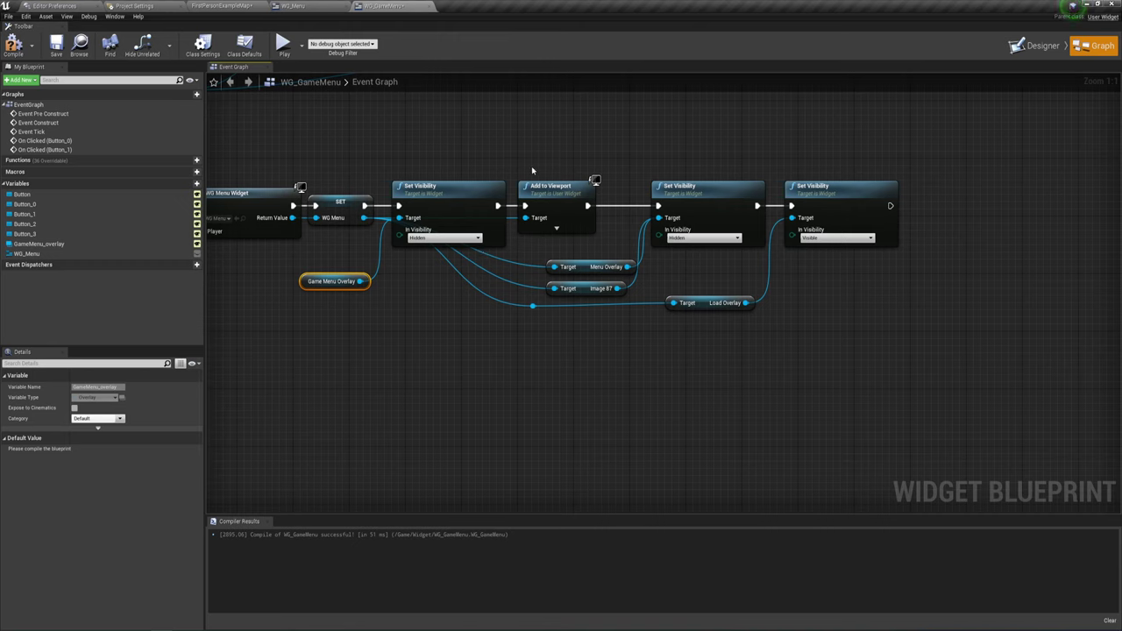
left_click_drag(698, 353, 526, 175)
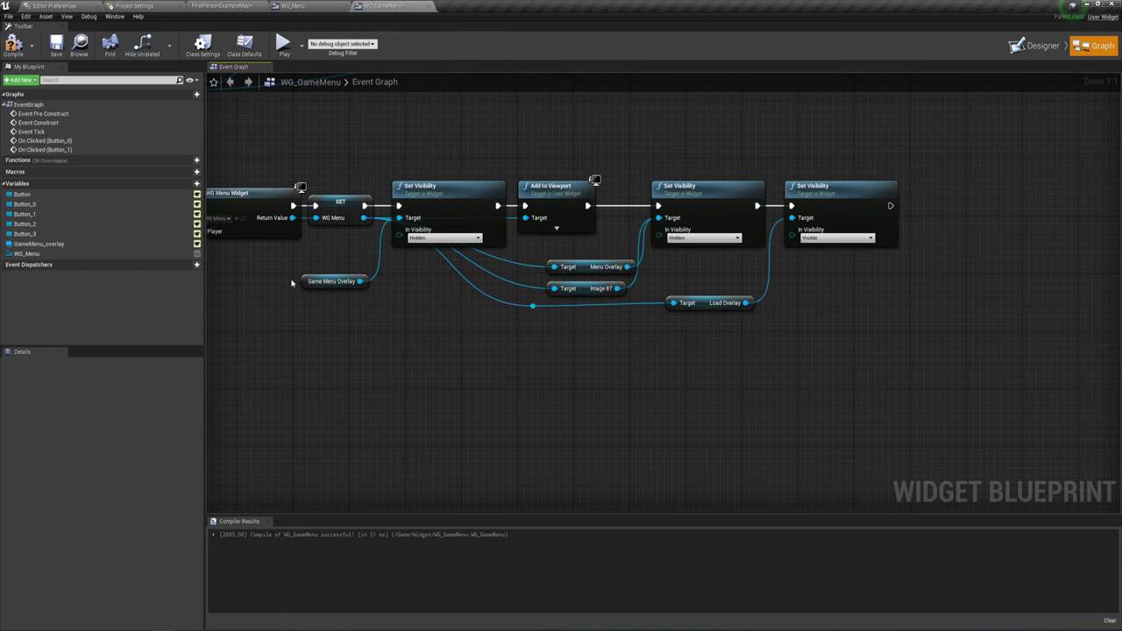
left_click(14, 42)
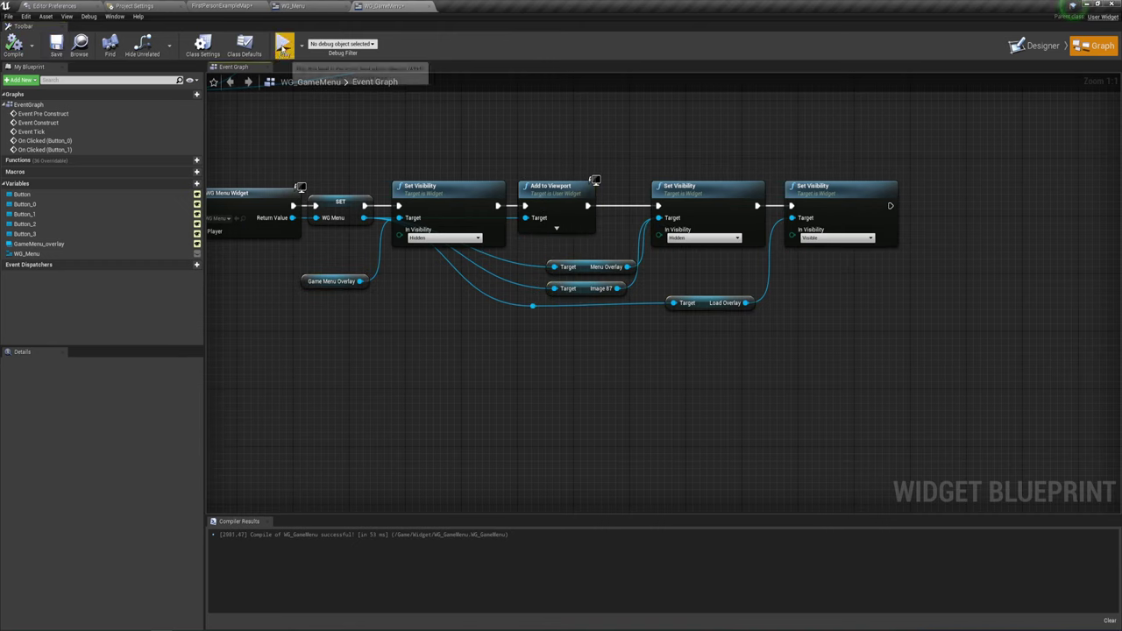
left_click(283, 45)
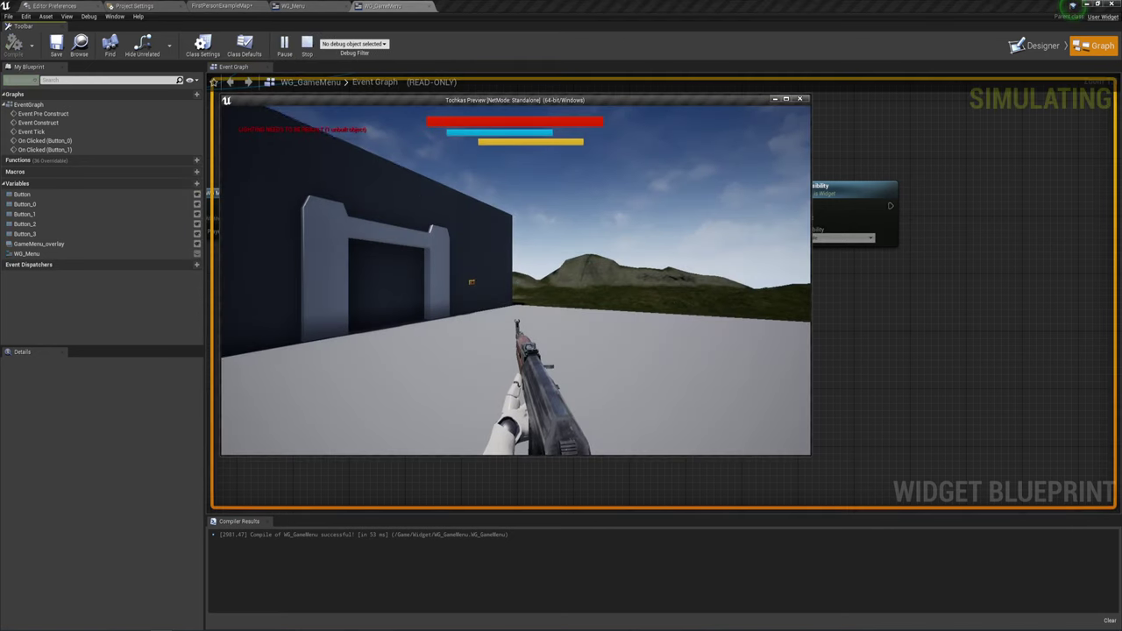
left_click(360, 361)
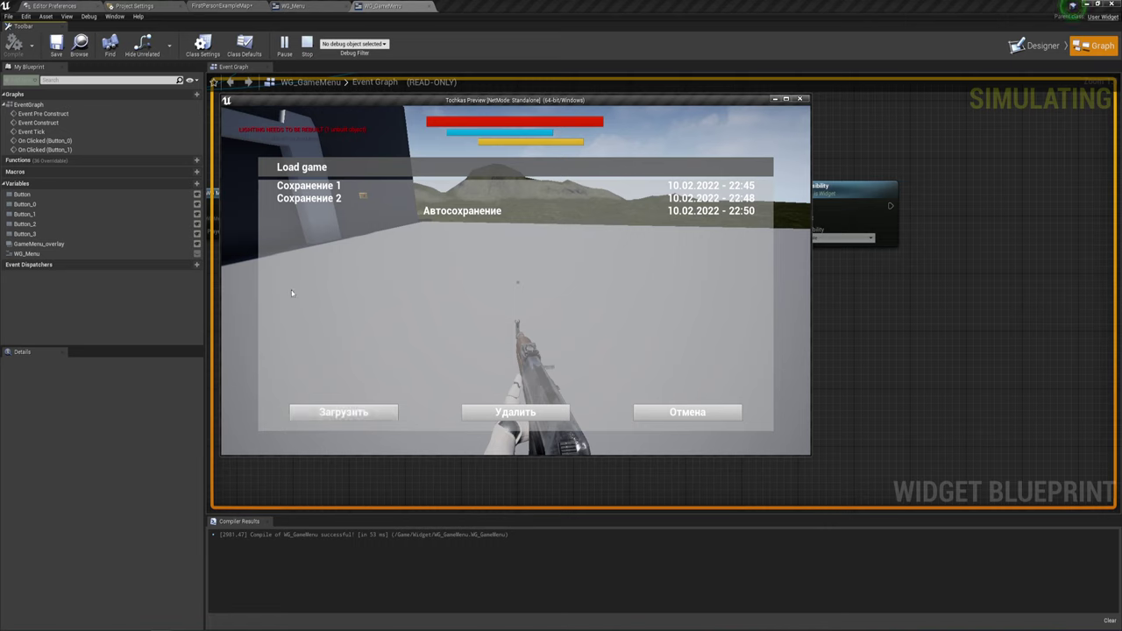
left_click(724, 415)
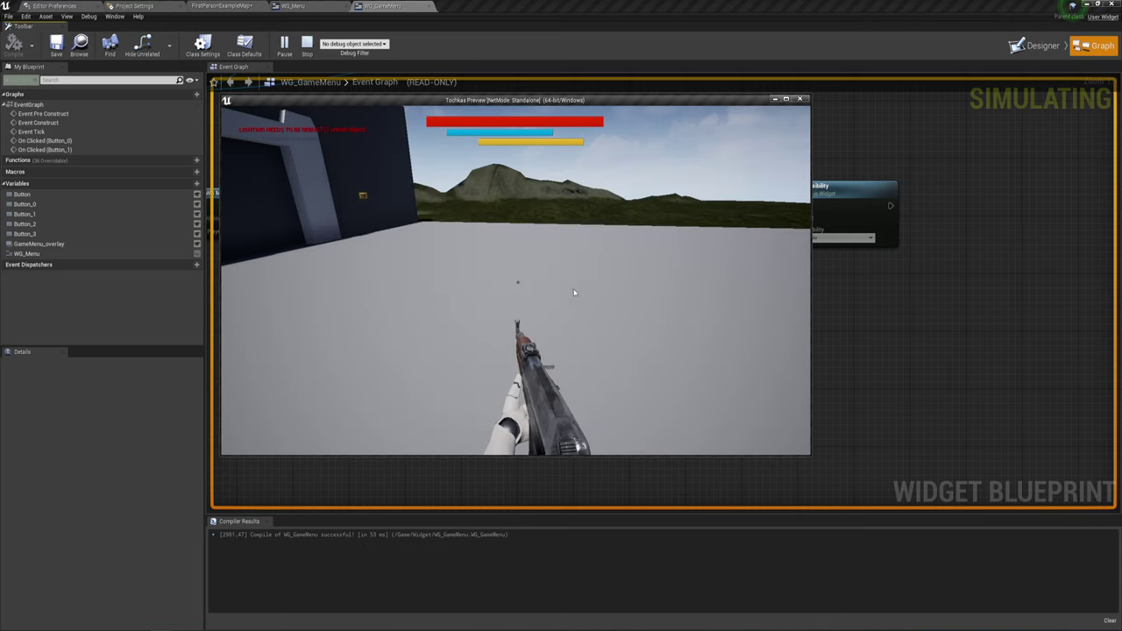
key("Escape")
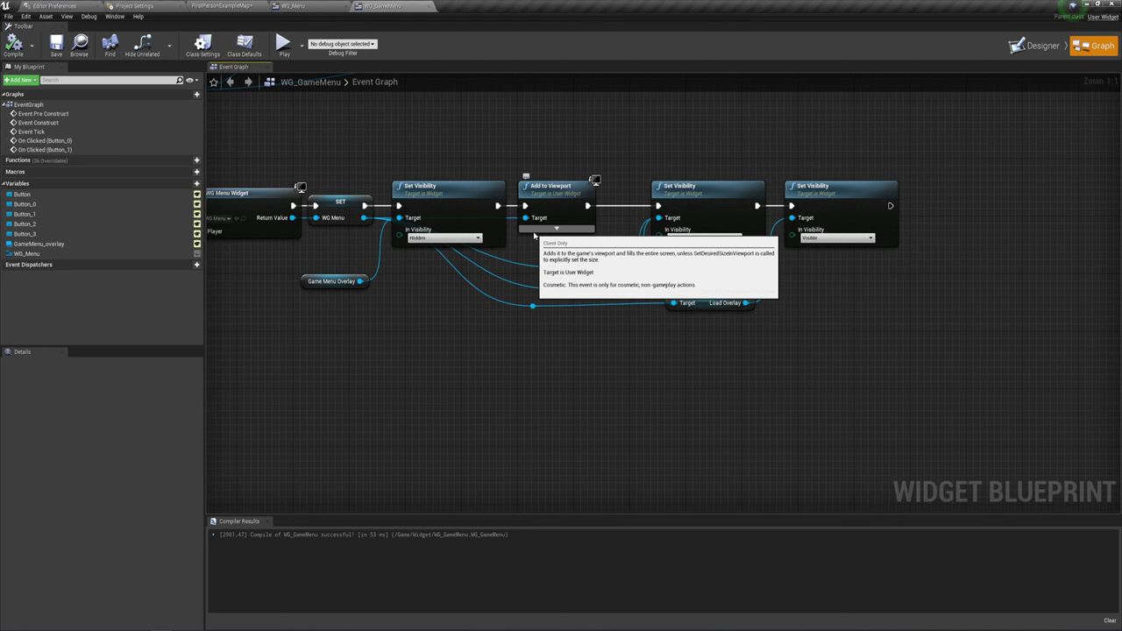
In WG_Menu's designer, show Load_Overlay, hide Settings_Overlay, and select the Отмена button
left_click(308, 5)
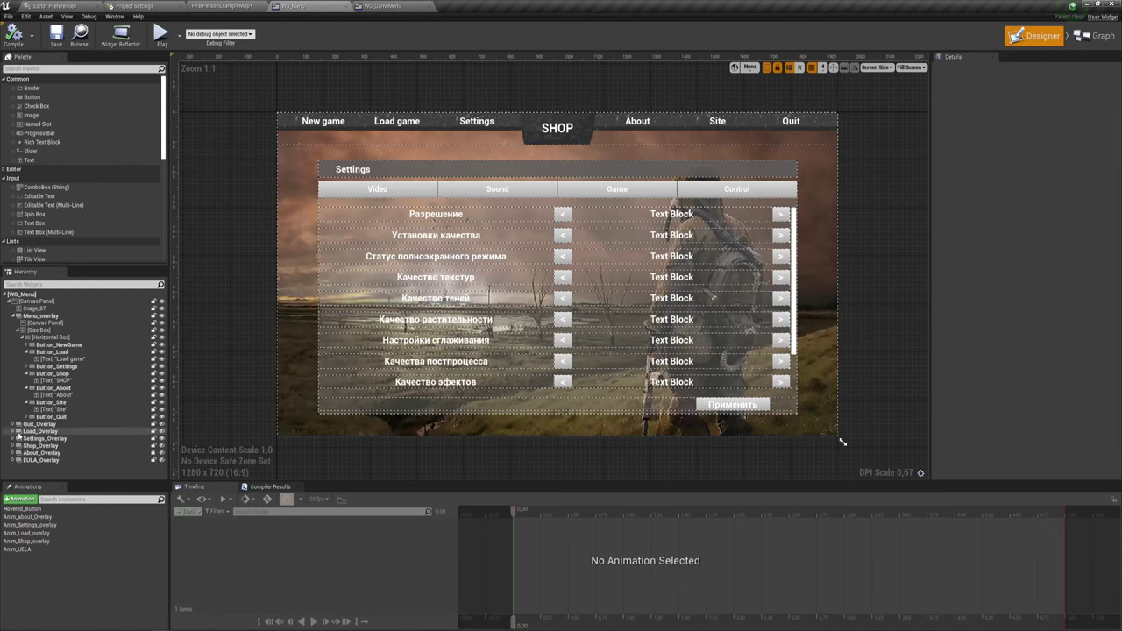
left_click(162, 432)
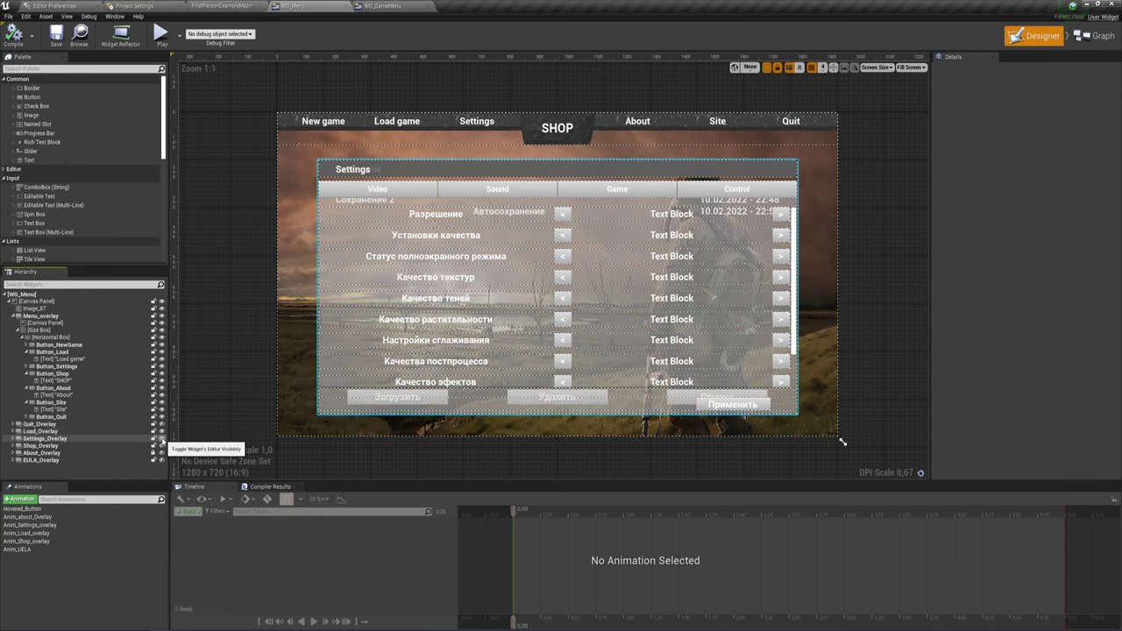
left_click(161, 438)
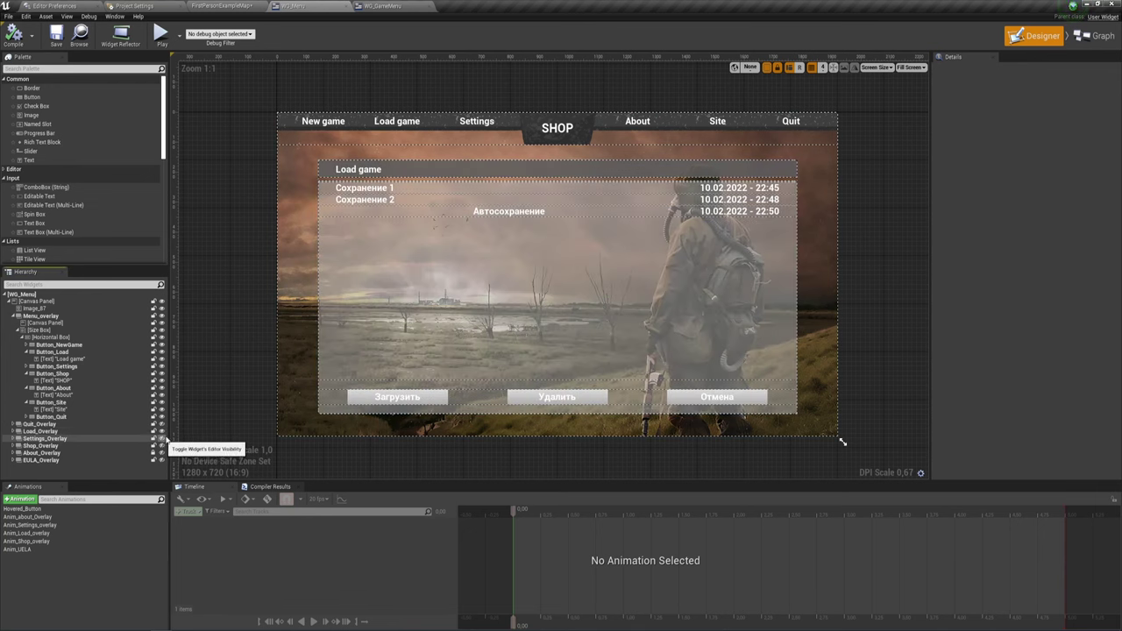
left_click(752, 397)
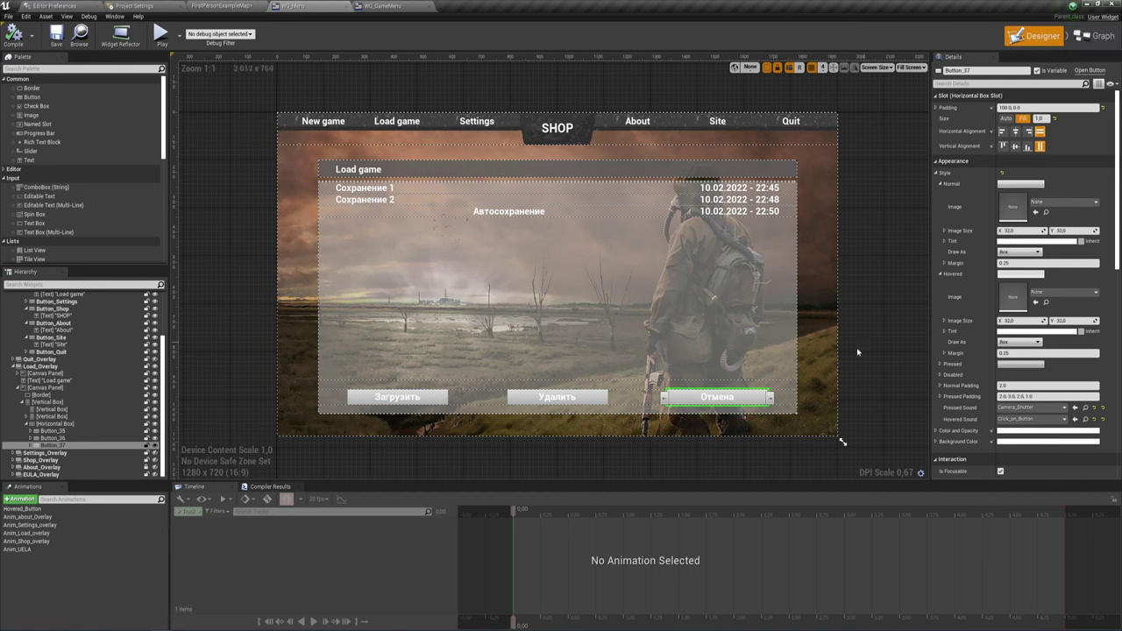
Jump to the Отмена button's existing On Clicked (Button_37) event graph
scroll(1042, 367, "down", 3)
scroll(1043, 367, "down", 3)
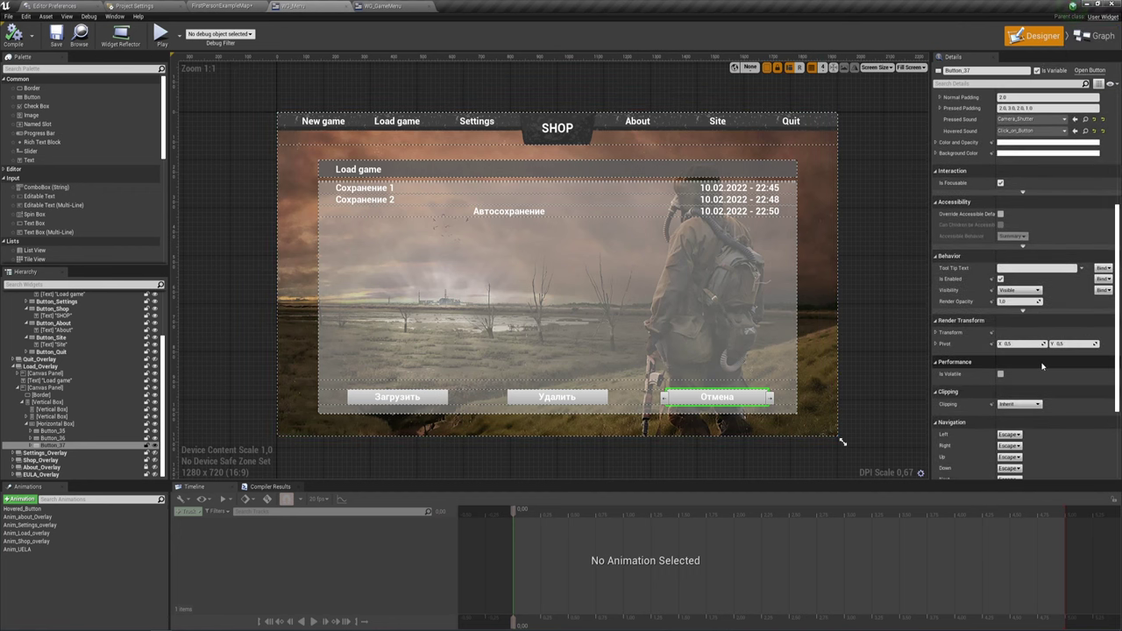
scroll(1043, 367, "down", 4)
scroll(1041, 359, "down", 1)
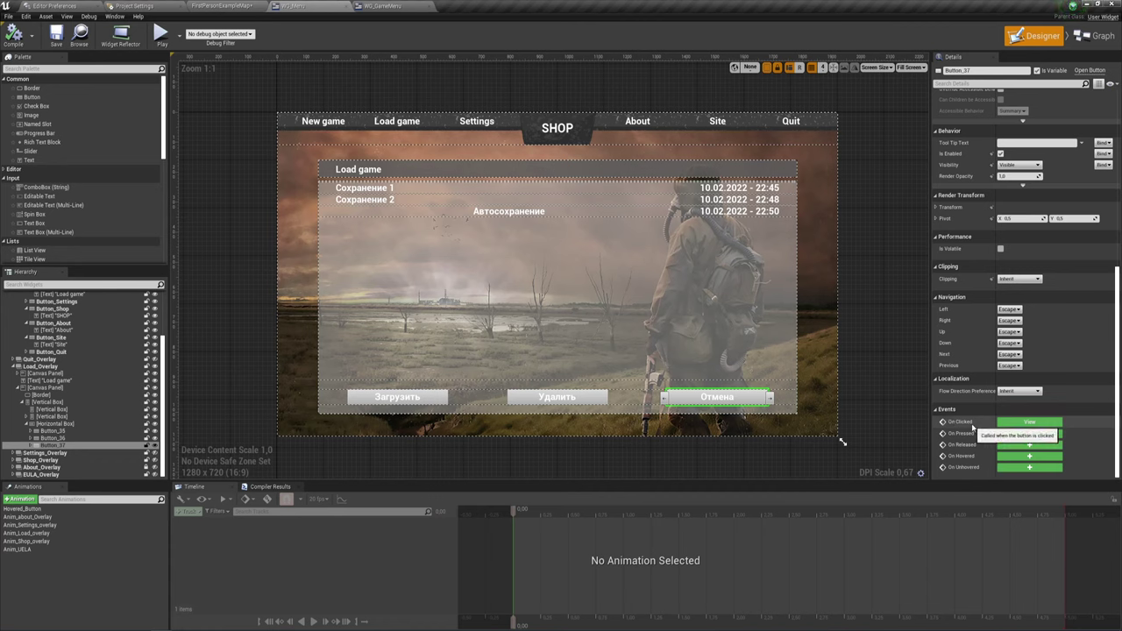
left_click(1035, 423)
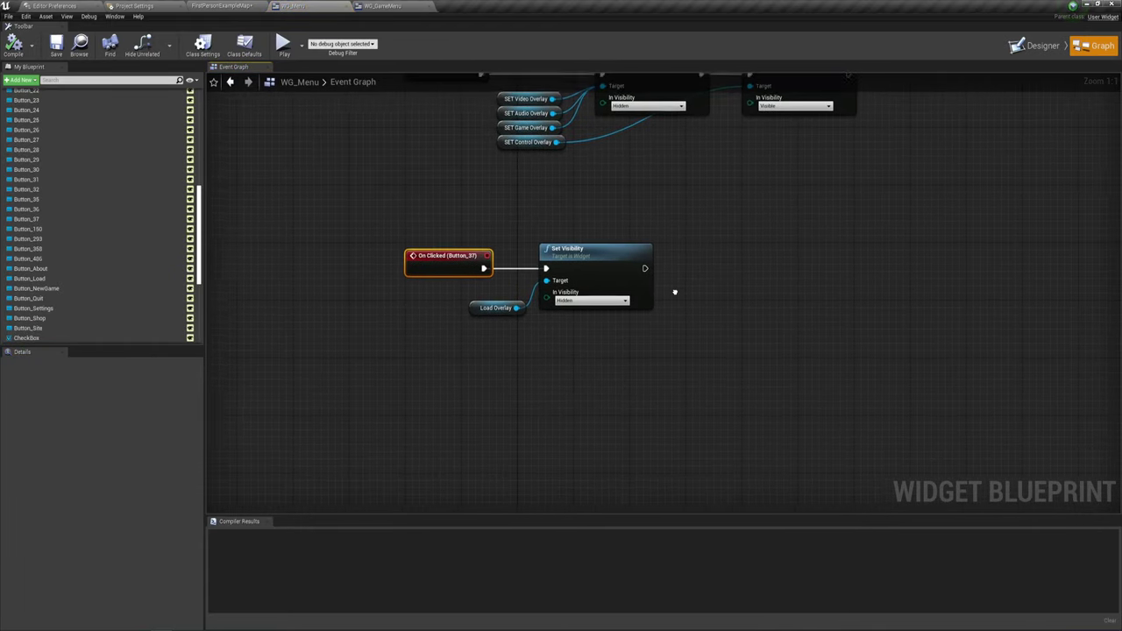
Move the On Clicked (Button_37) event and its Load Overlay nodes lower to make room
right_click_drag(675, 292, 621, 289)
left_click_drag(351, 201, 692, 303)
mouse_move(691, 303)
right_mouse_down()
mouse_move(667, 335)
mouse_move(619, 331)
right_mouse_up()
left_click_drag(418, 365, 519, 261)
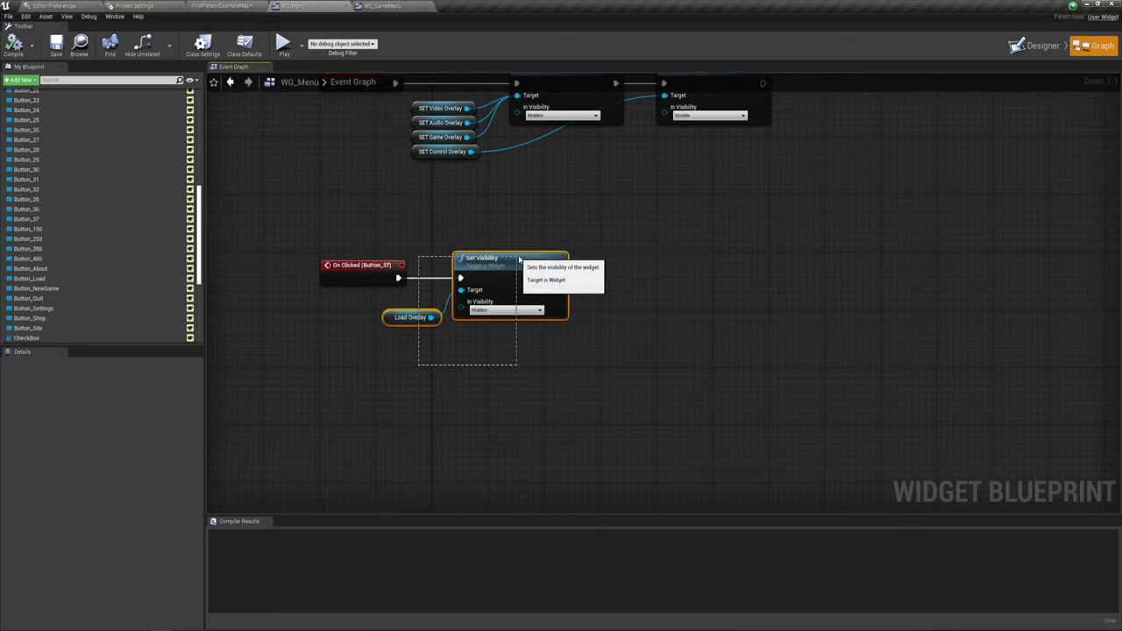
left_click(418, 194)
left_click_drag(414, 212, 518, 362)
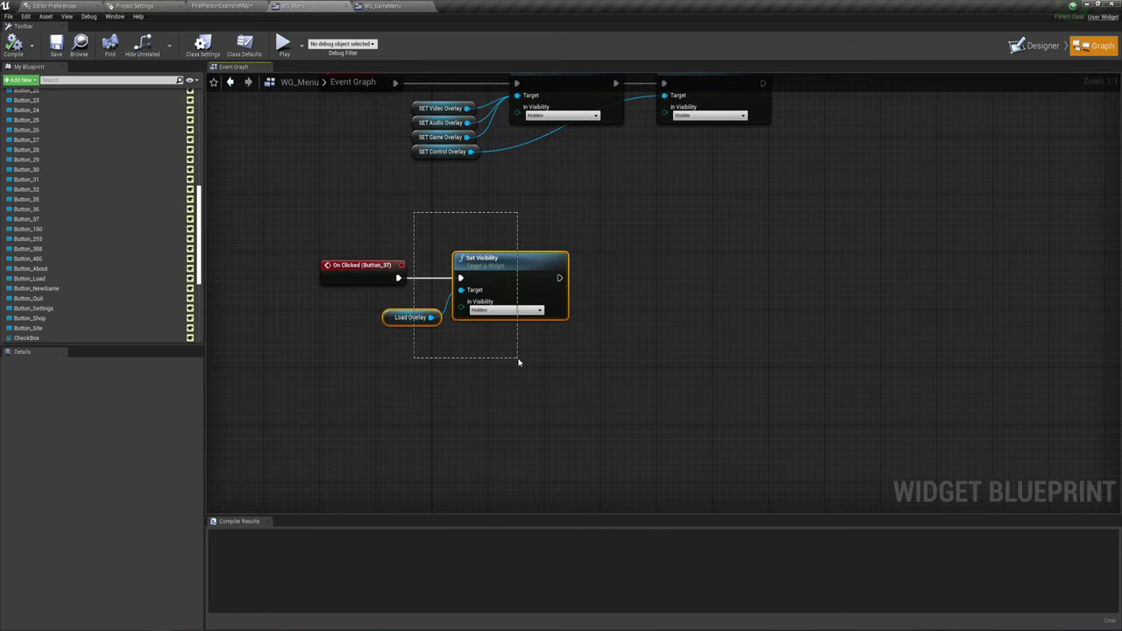
right_click_drag(630, 317, 664, 336)
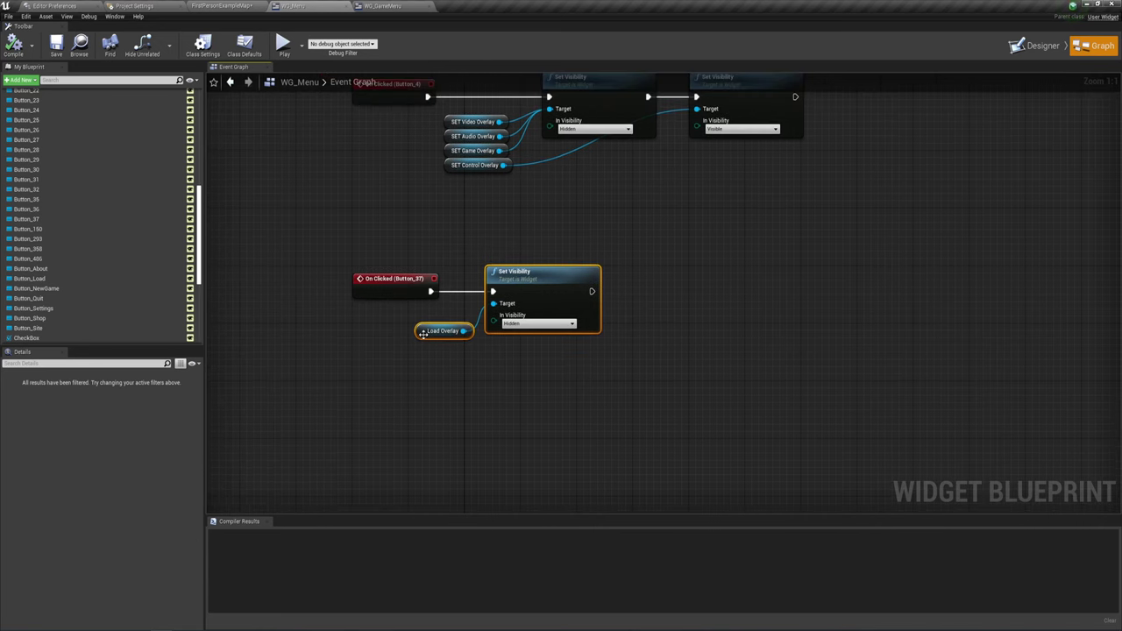
left_click_drag(433, 389, 386, 254, "shift")
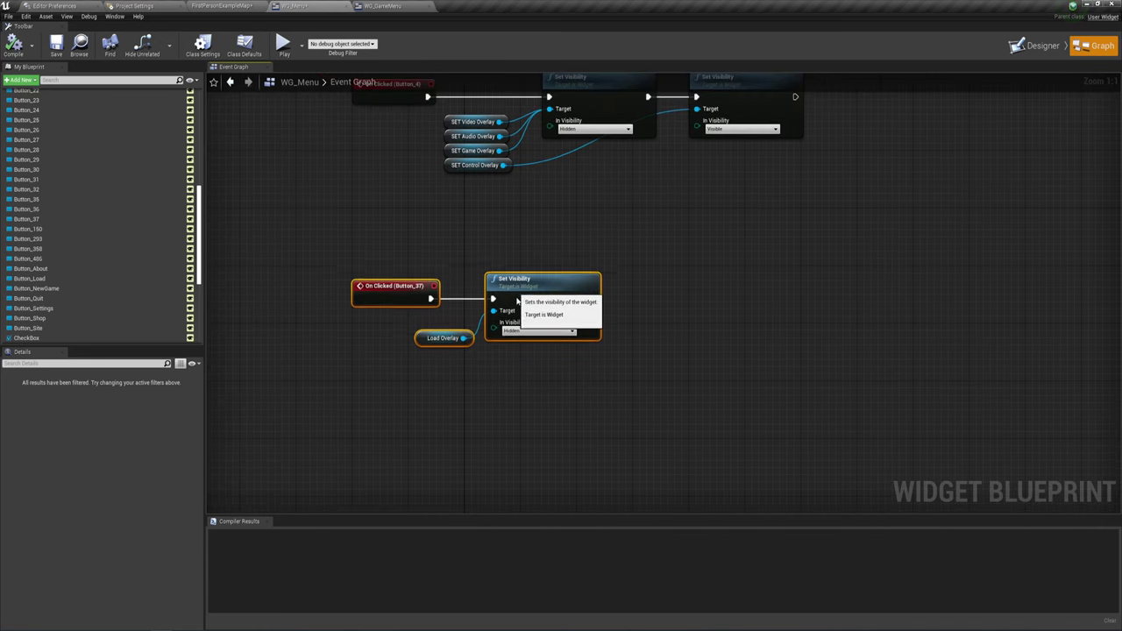
left_click_drag(514, 283, 513, 355)
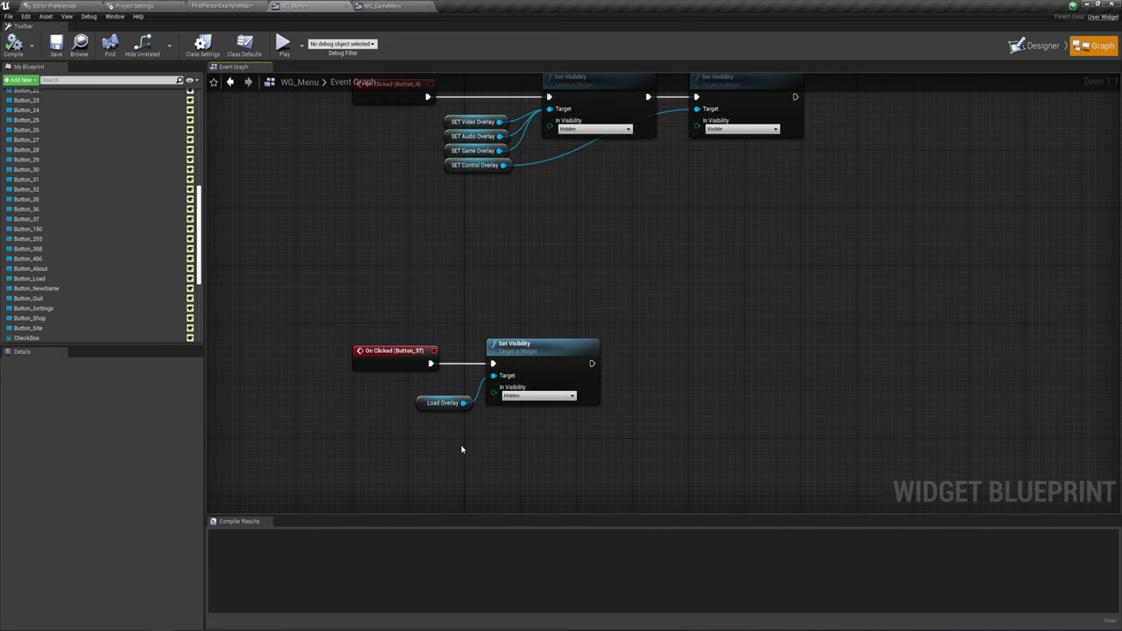
mouse_move(463, 449)
left_mouse_down()
mouse_move(542, 347)
mouse_move(767, 217)
left_mouse_up()
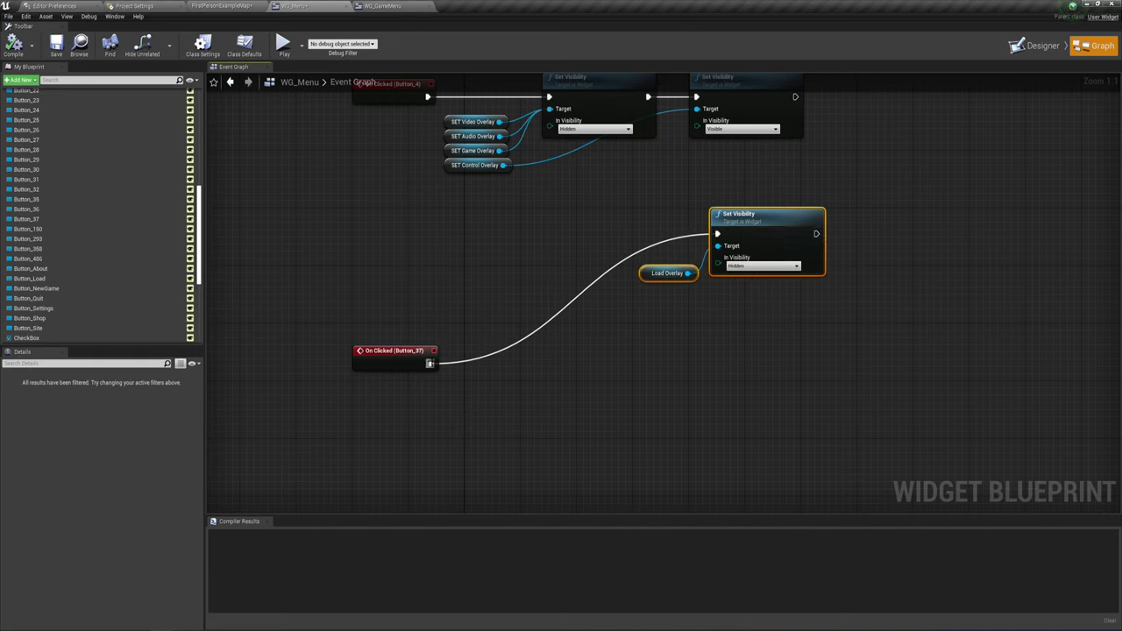
Insert a Branch after the click event and wire its False output to Set Visibility
left_click_drag(429, 363, 483, 355)
type("bra")
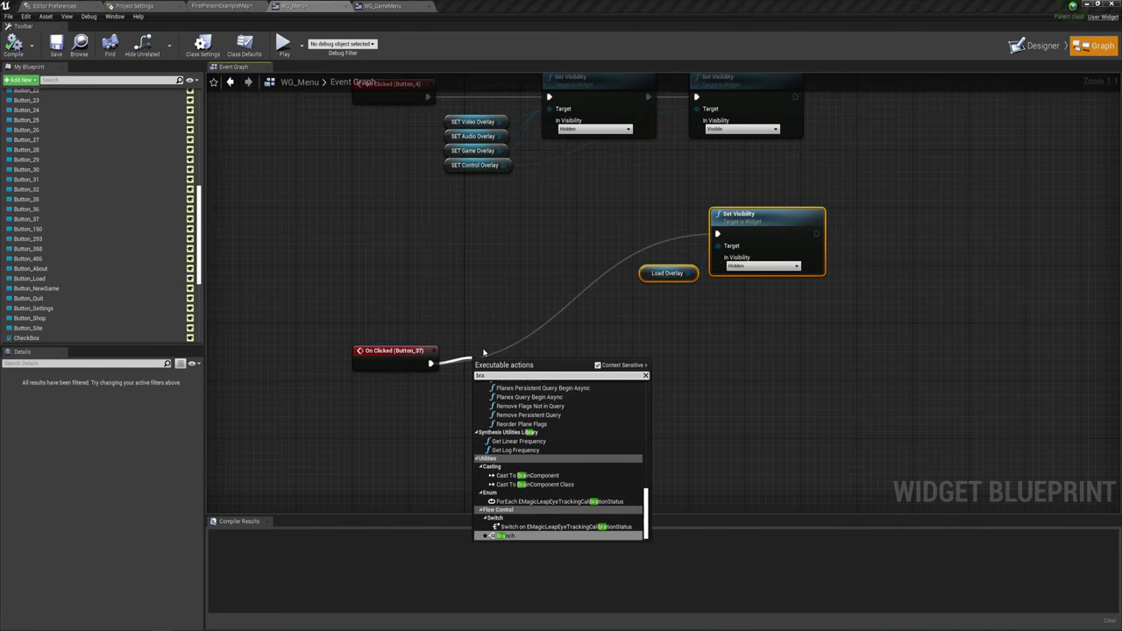
key("Return")
left_click_drag(506, 364, 540, 350)
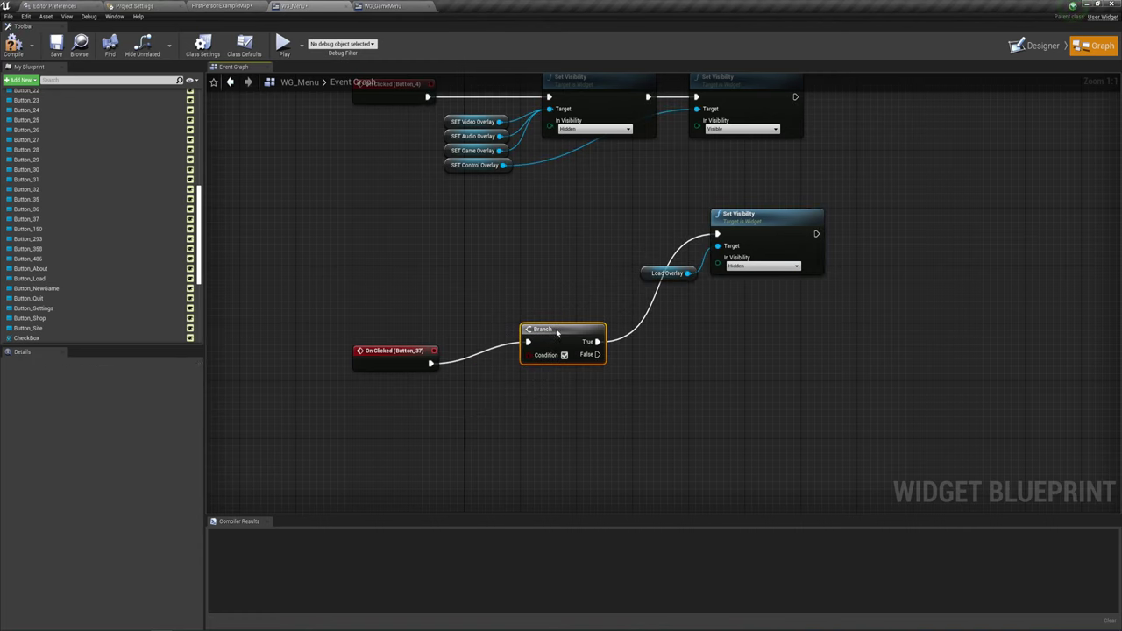
mouse_move(506, 421)
right_mouse_down()
mouse_move(544, 314)
mouse_move(558, 317)
right_mouse_up()
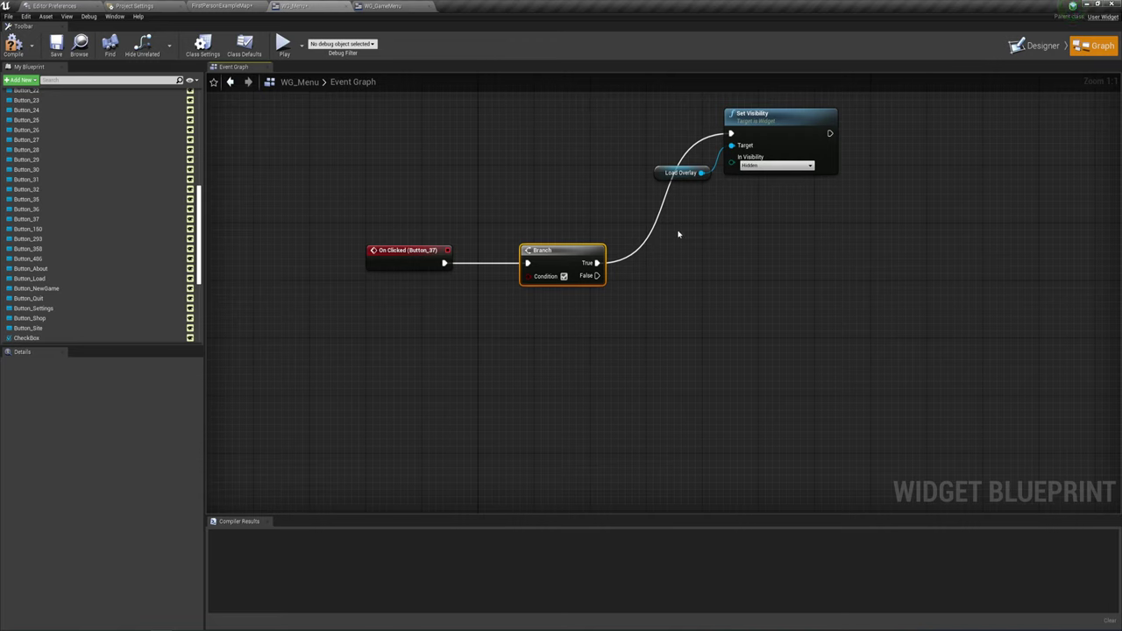
left_click_drag(677, 234, 907, 106)
left_click_drag(807, 118, 794, 355)
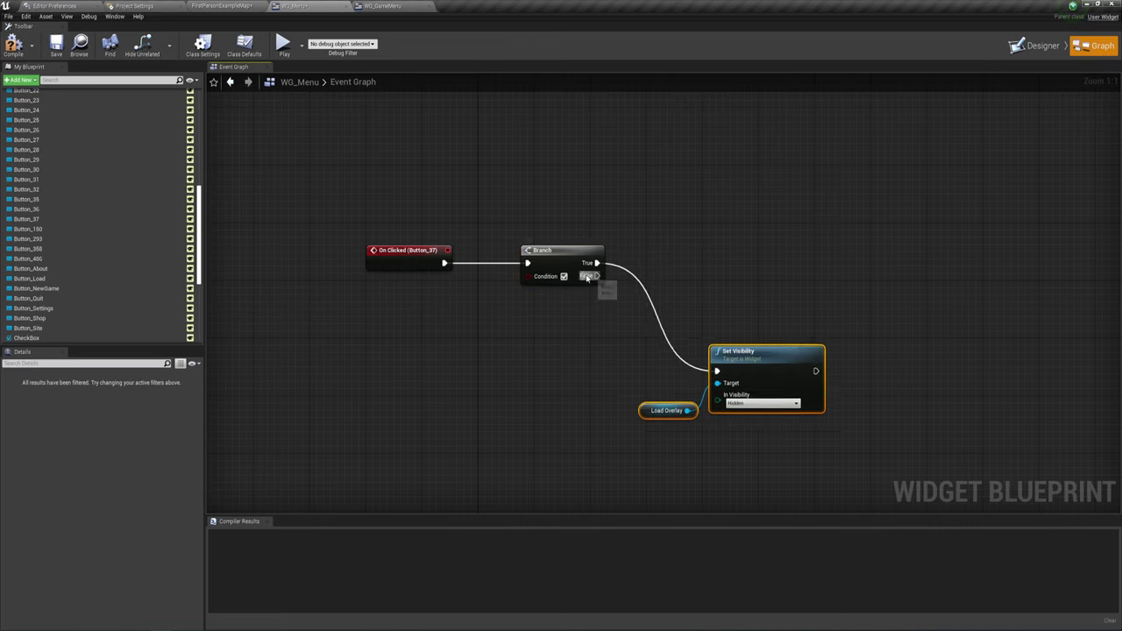
left_click_drag(587, 277, 715, 373)
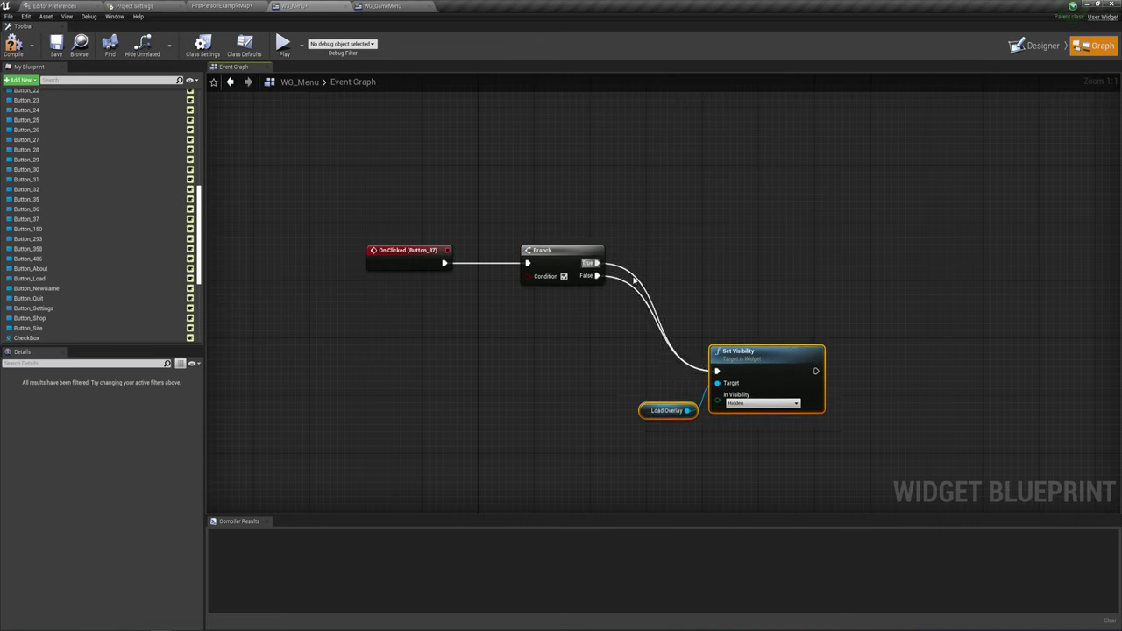
left_click(634, 279)
left_click(634, 279, "alt")
Duplicate the Set Visibility/Load Overlay pair and wire the Branch True output to the copy
left_click_drag(633, 378, 846, 419)
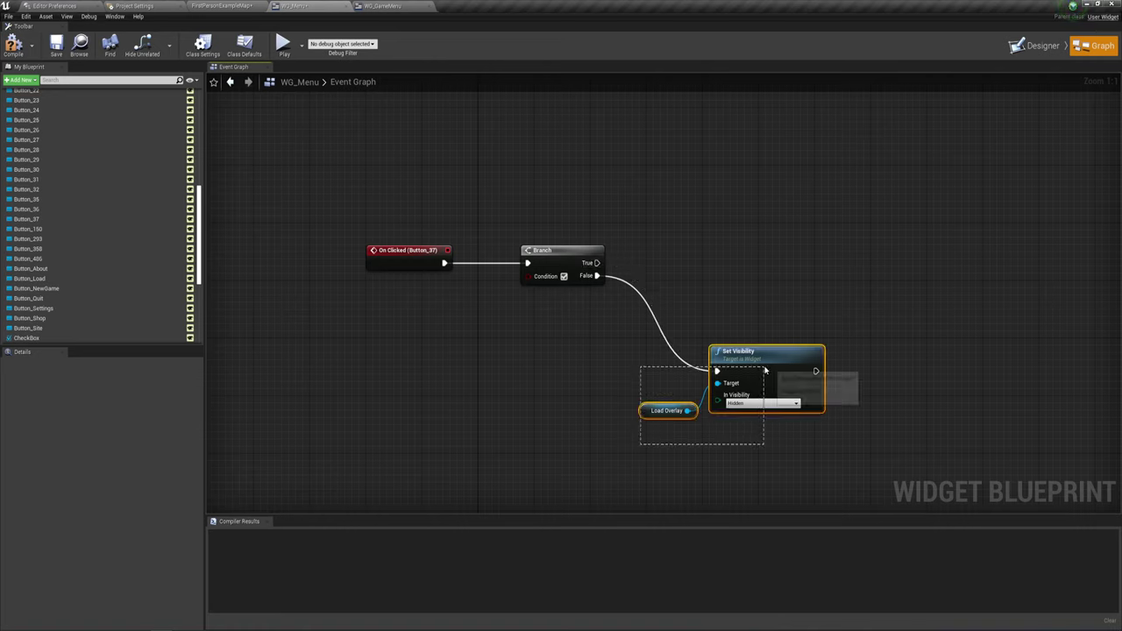
key("ctrl+c")
key("ctrl+v")
left_click_drag(855, 157, 772, 127)
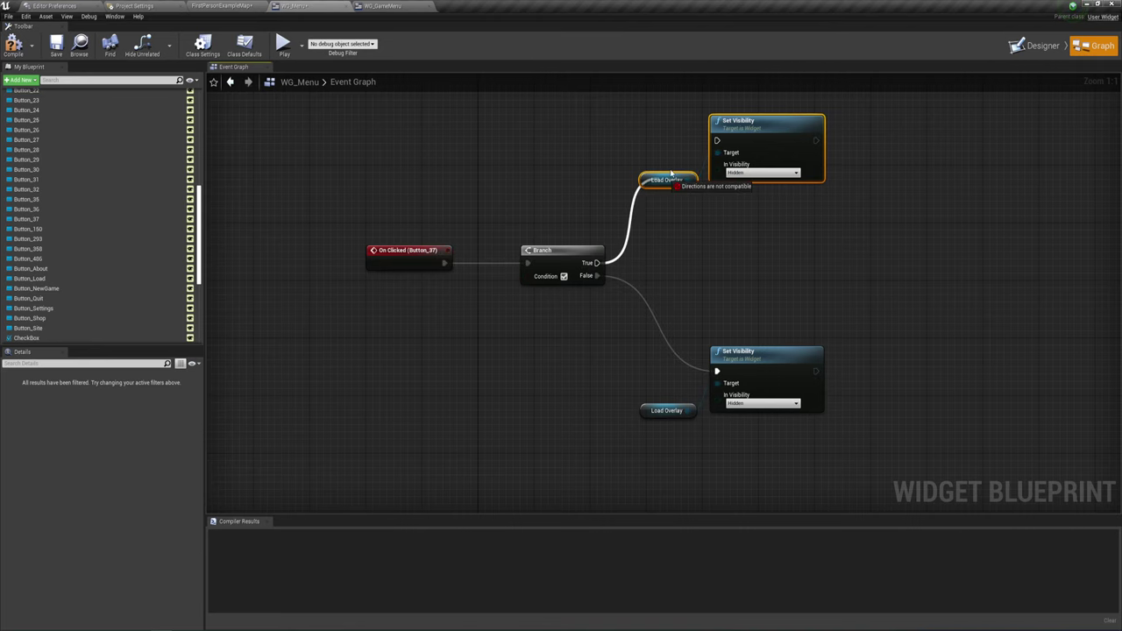
left_click_drag(599, 263, 717, 141)
right_click_drag(740, 283, 693, 278)
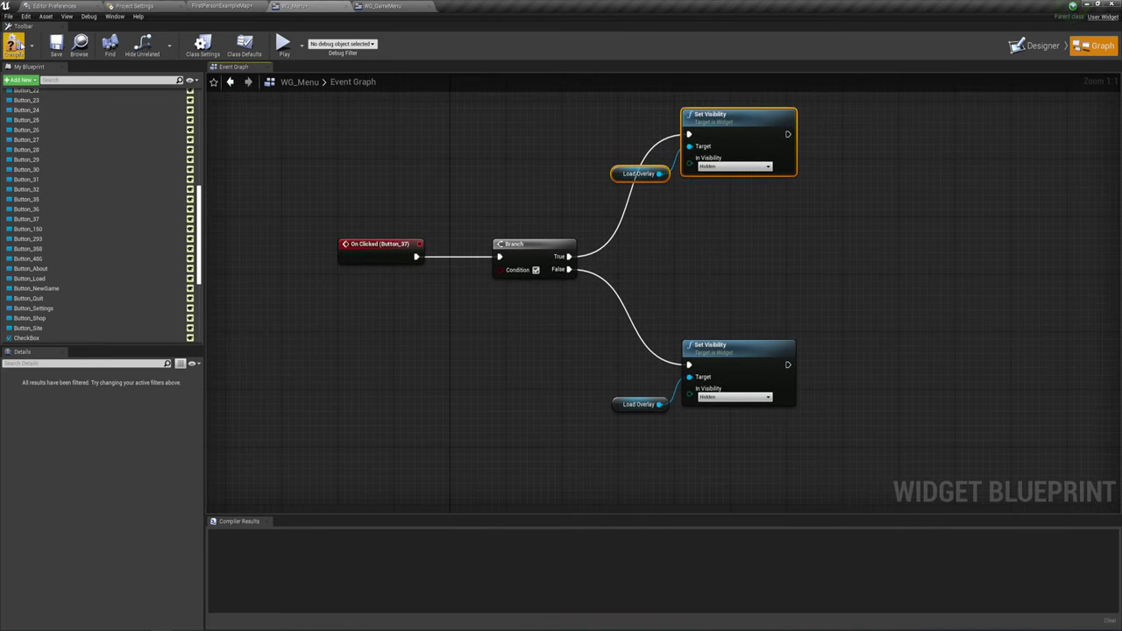
scroll(186, 212, "up", 2)
scroll(186, 212, "up", 3)
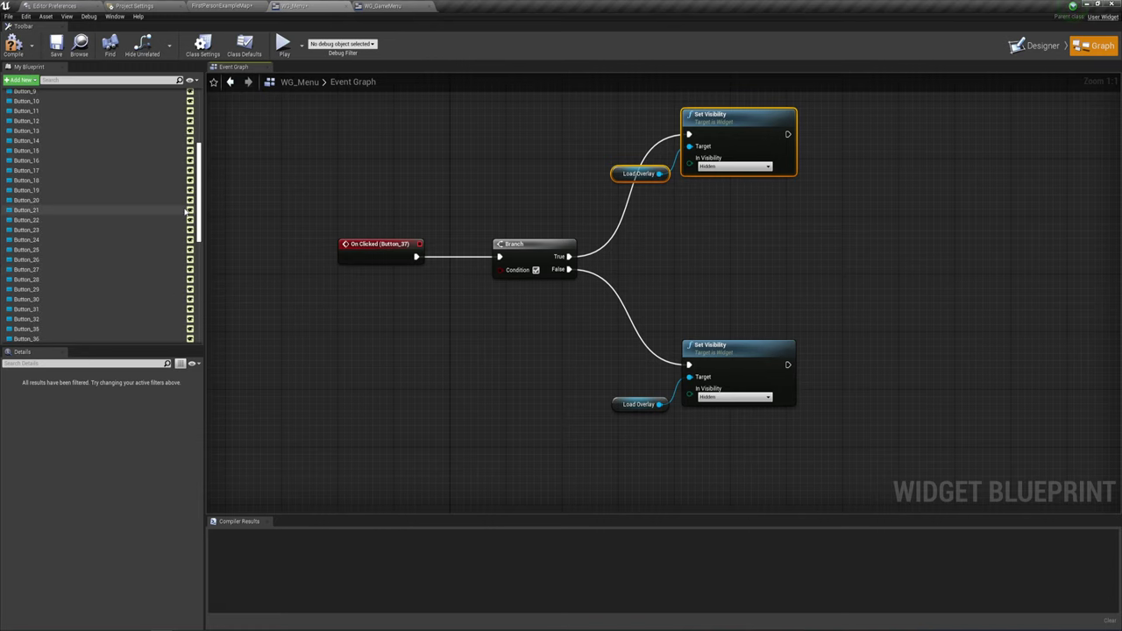
scroll(185, 212, "up", 3)
scroll(186, 212, "up", 2)
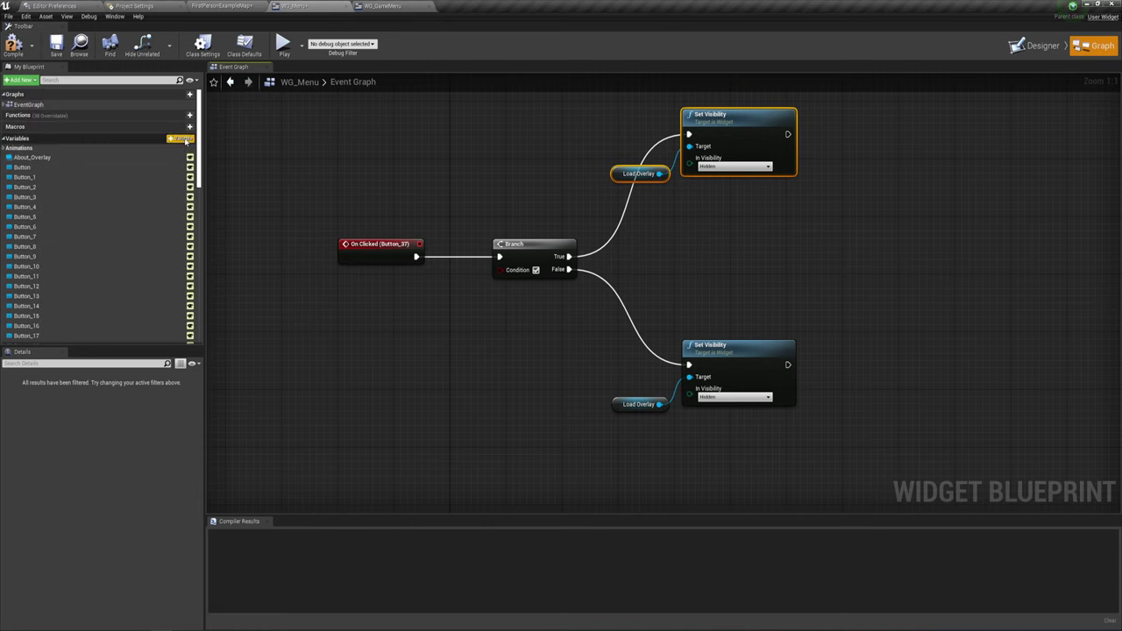
left_click(181, 138)
key("BackSpace")
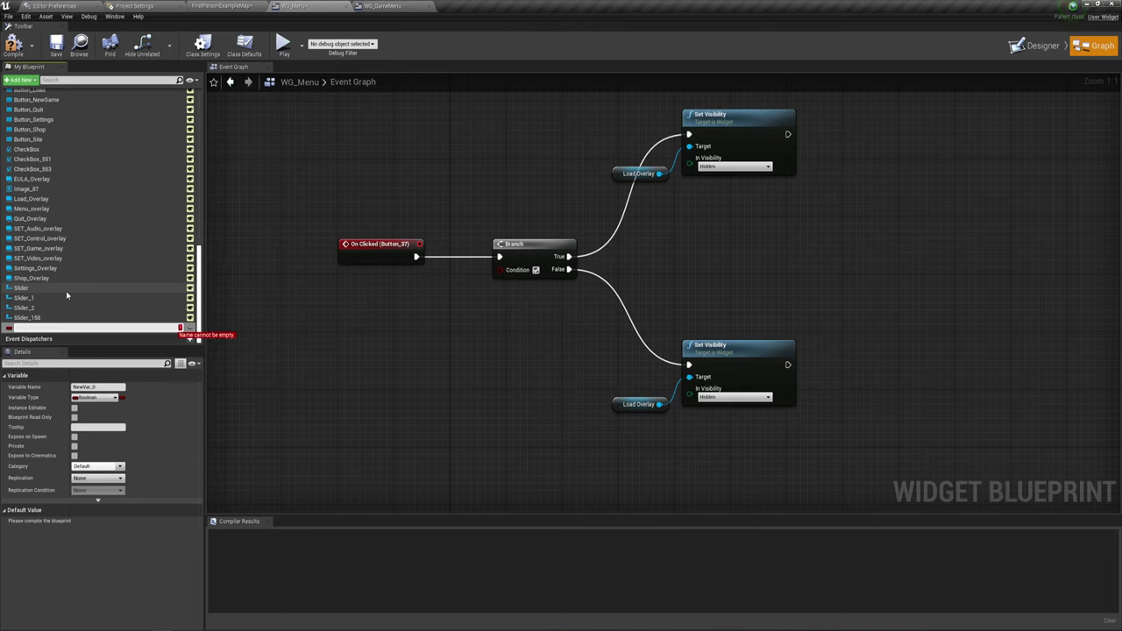
type("In")
type("Ga")
key("Return")
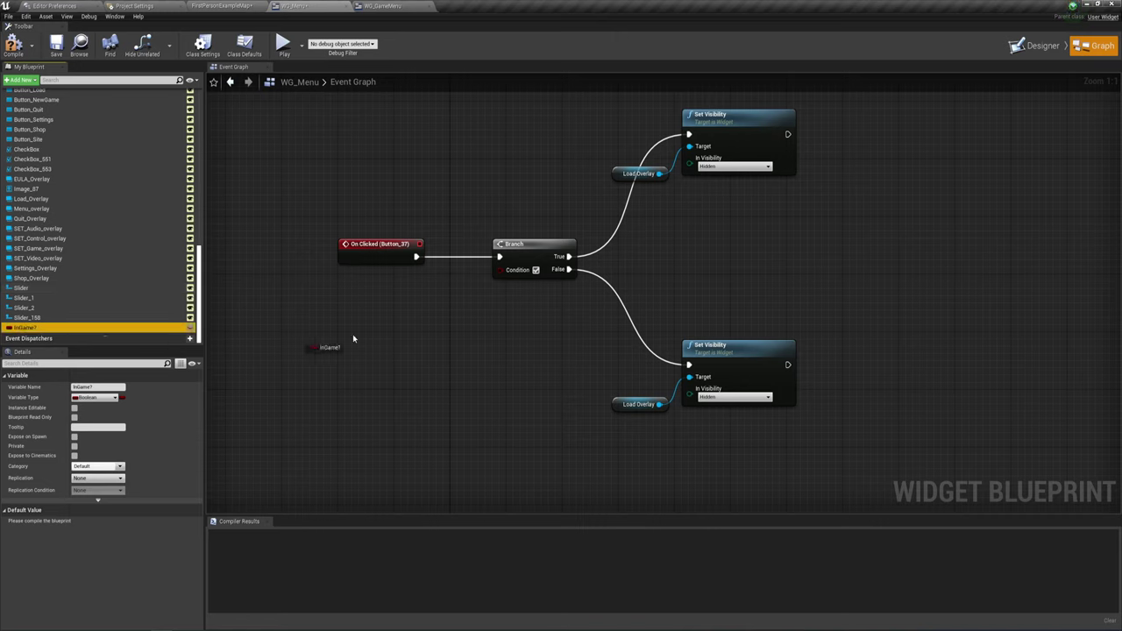
left_click_drag(25, 328, 501, 269, "ctrl")
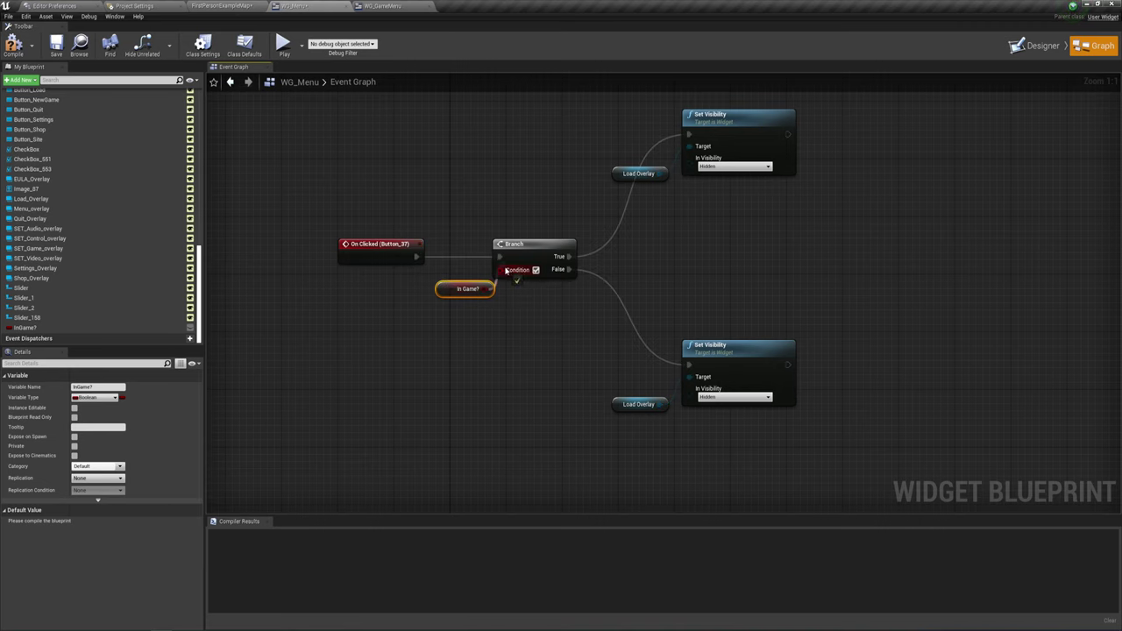
left_click_drag(456, 351, 500, 283)
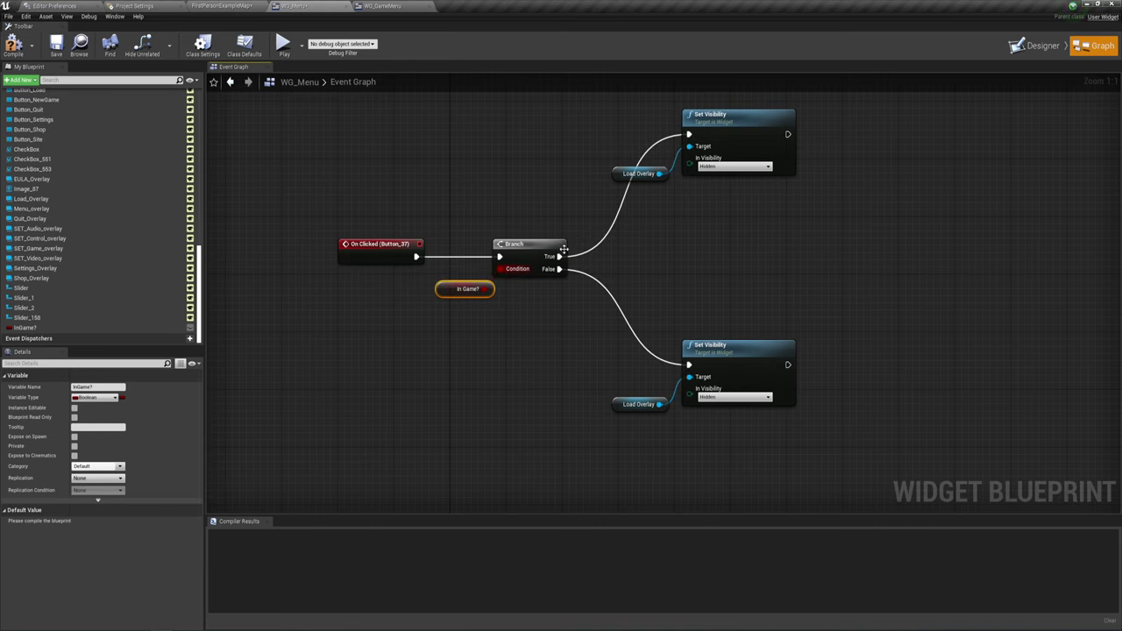
right_click_drag(631, 215, 561, 251)
left_click_drag(540, 233, 713, 151)
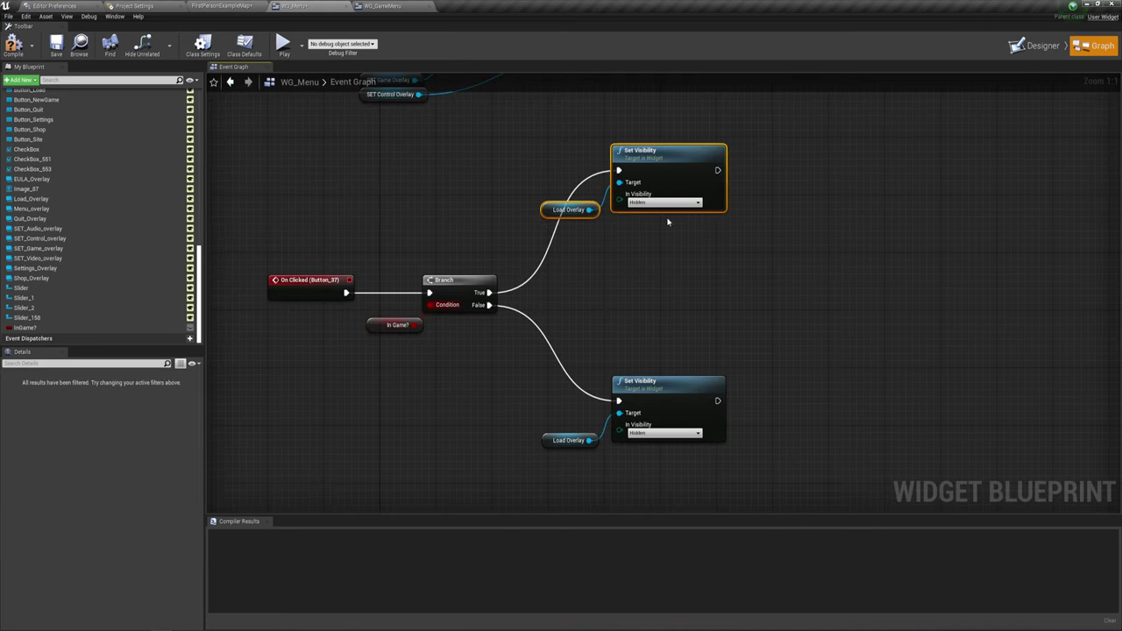
right_click_drag(666, 220, 634, 139)
mouse_move(357, 148)
left_mouse_down()
mouse_move(454, 325)
mouse_move(454, 271)
left_mouse_up()
left_click(338, 246)
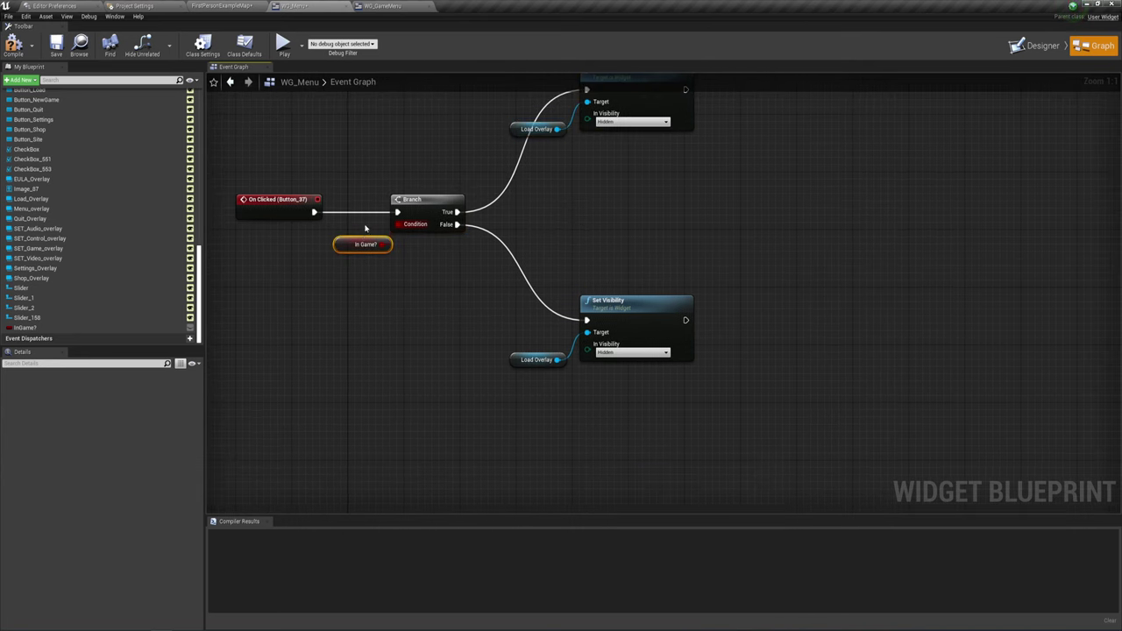
left_click(467, 244)
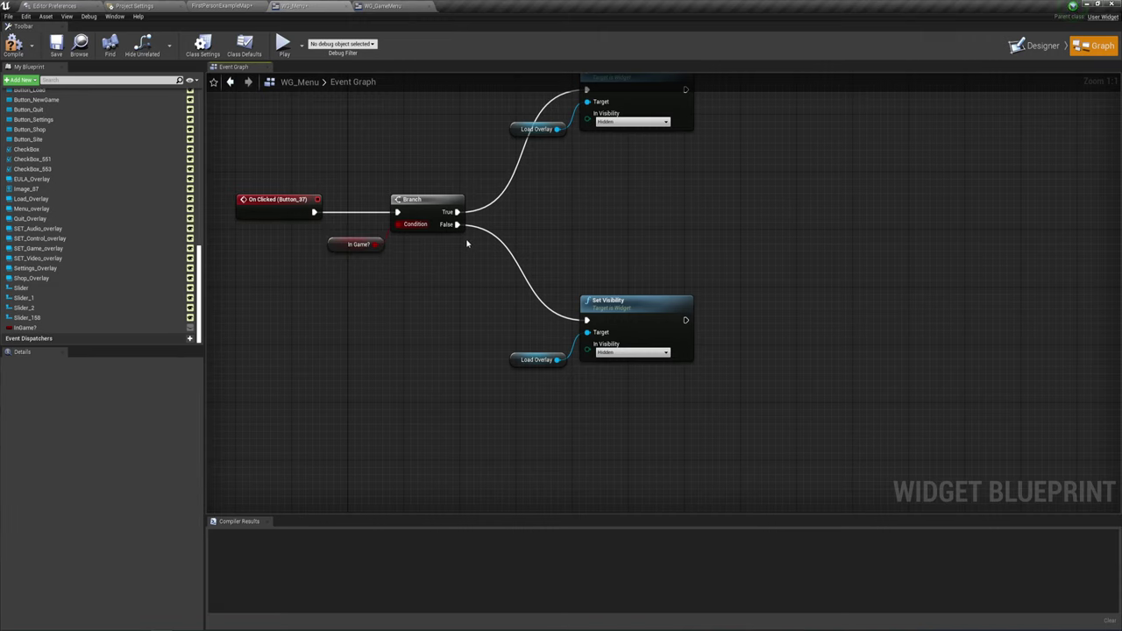
left_click_drag(560, 280, 694, 410)
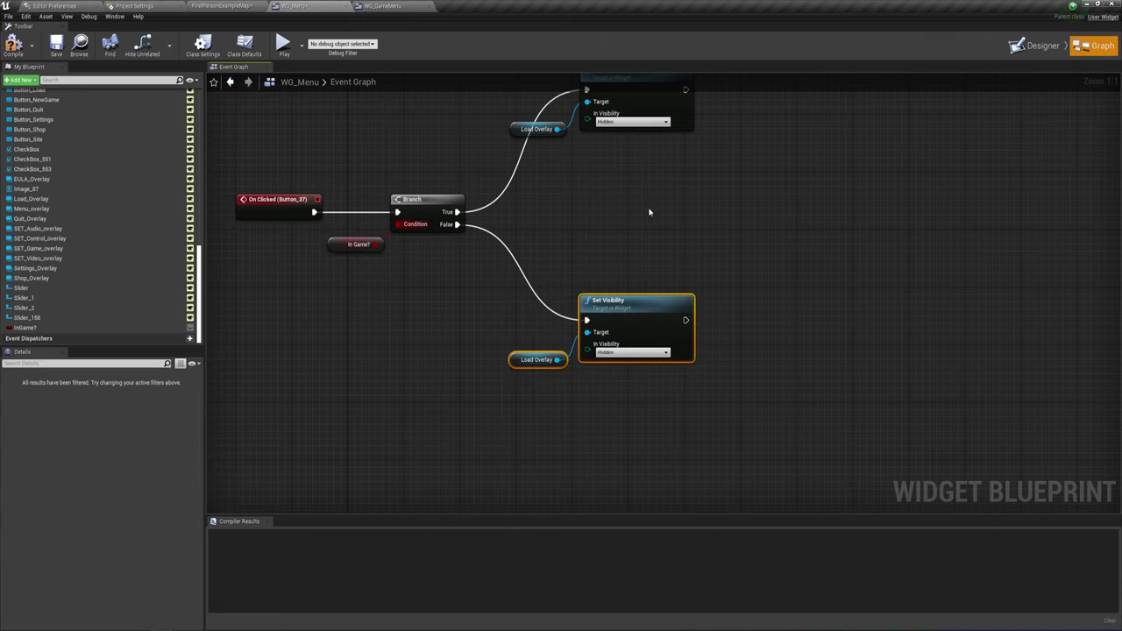
right_click_drag(627, 213, 620, 273)
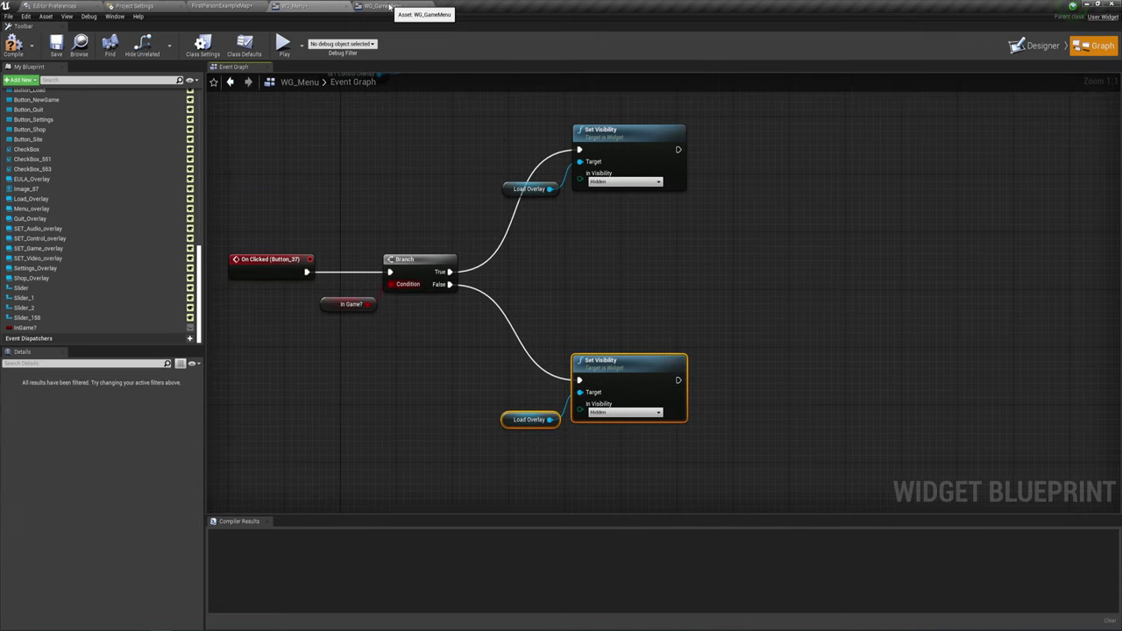
In WG_GameMenu, locate the Button_1 chain and shift the nodes after SET WG Menu right
left_click(421, 7)
scroll(565, 310, "down", 3)
right_click_drag(565, 309, 535, 343)
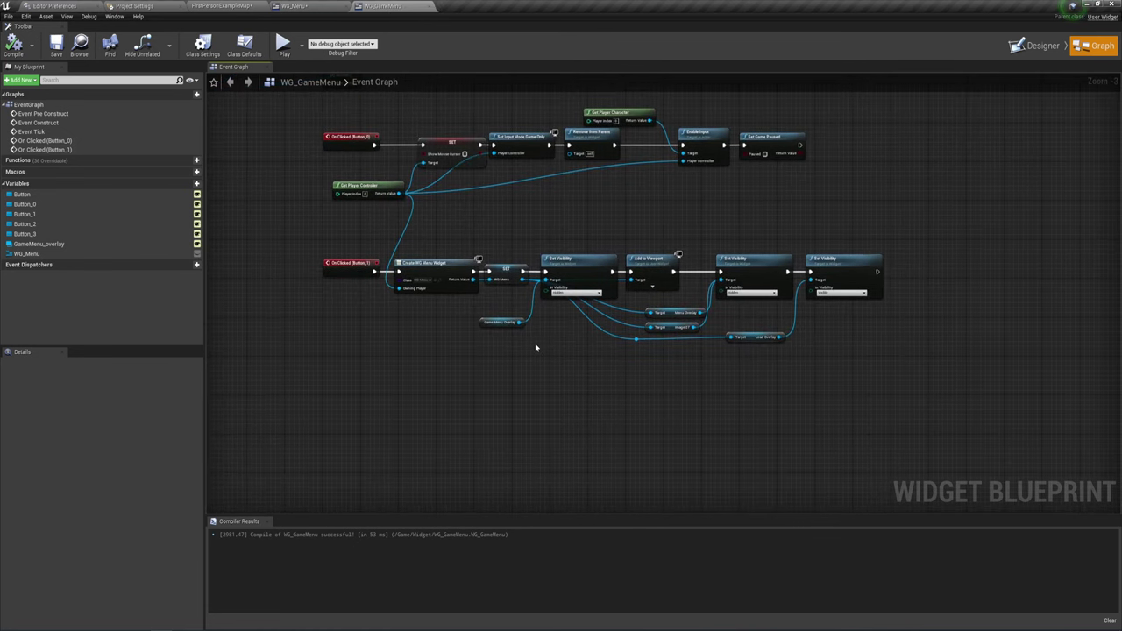
scroll(556, 231, "up", 1)
right_click_drag(455, 190, 446, 141)
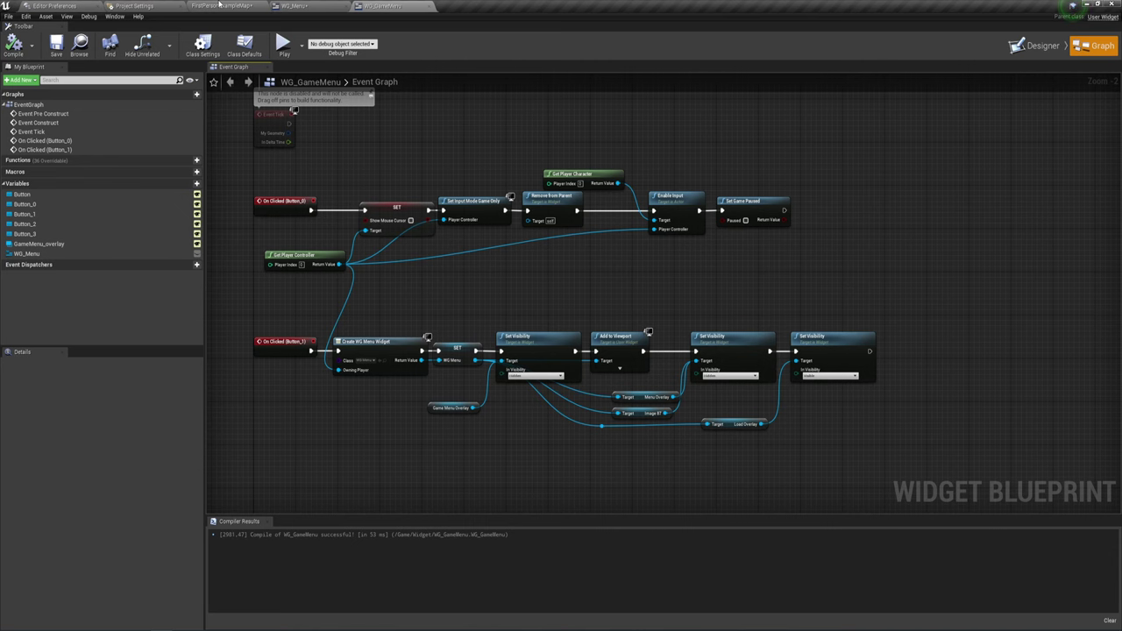
mouse_move(484, 276)
right_mouse_down()
mouse_move(449, 190)
mouse_move(649, 189)
right_mouse_up()
scroll(461, 238, "up", 1)
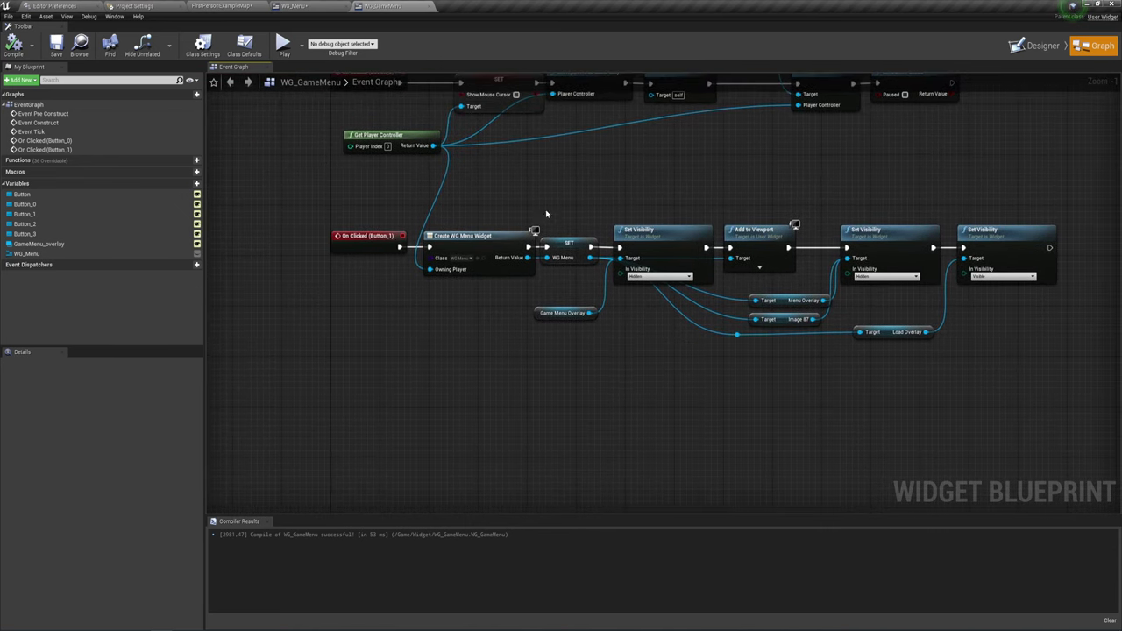
scroll(514, 220, "up", 1)
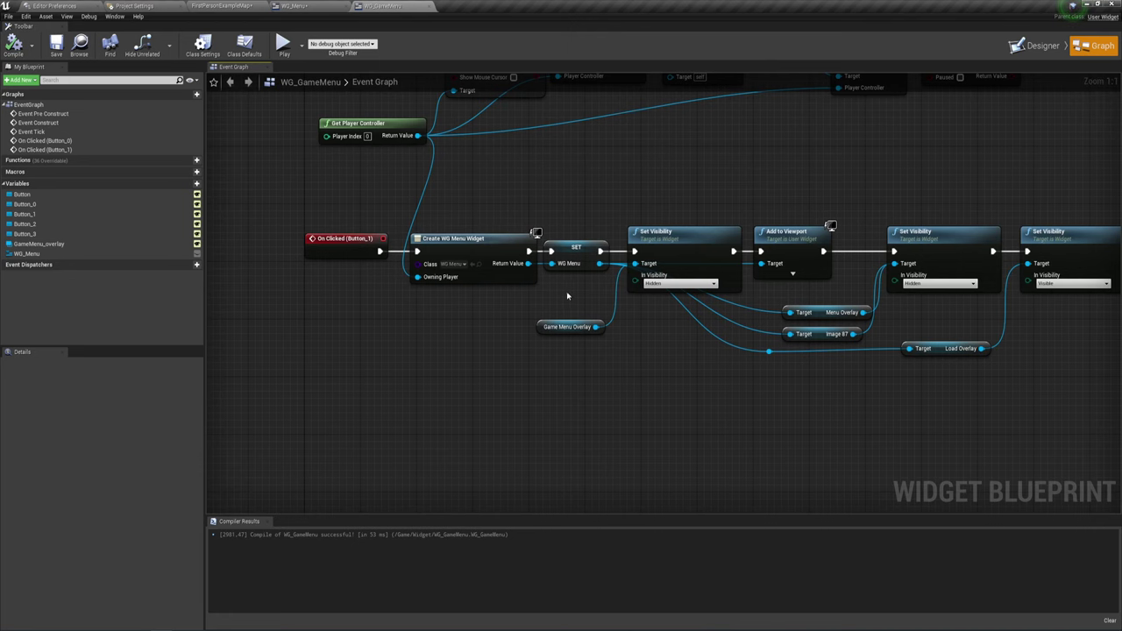
mouse_move(566, 291)
right_mouse_down()
mouse_move(503, 283)
mouse_move(507, 300)
right_mouse_up()
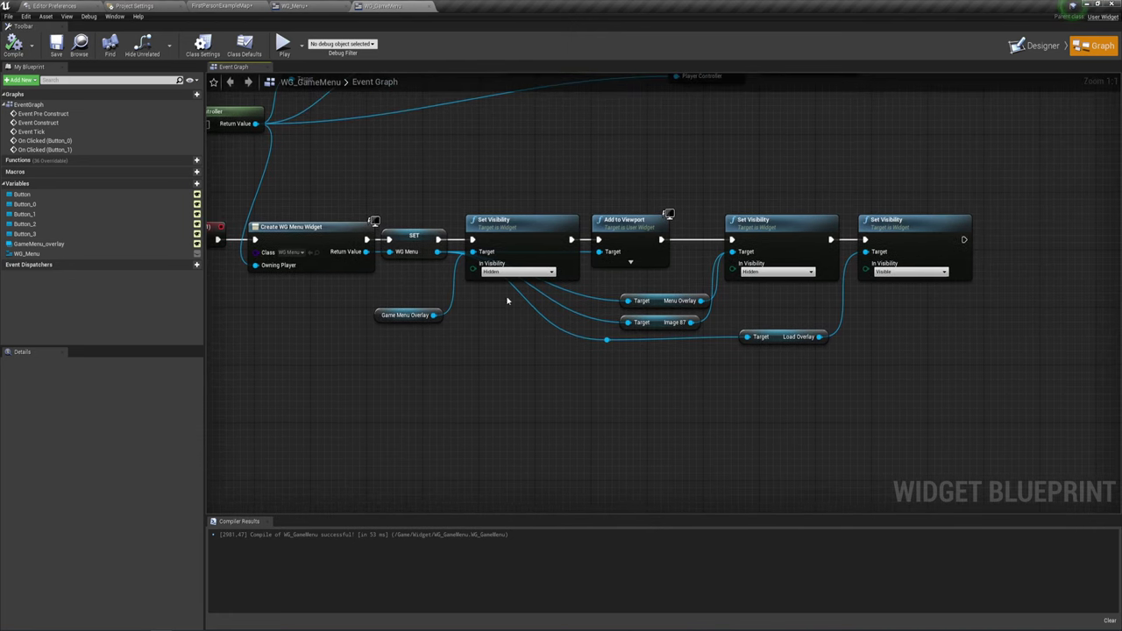
left_click_drag(425, 372, 556, 318)
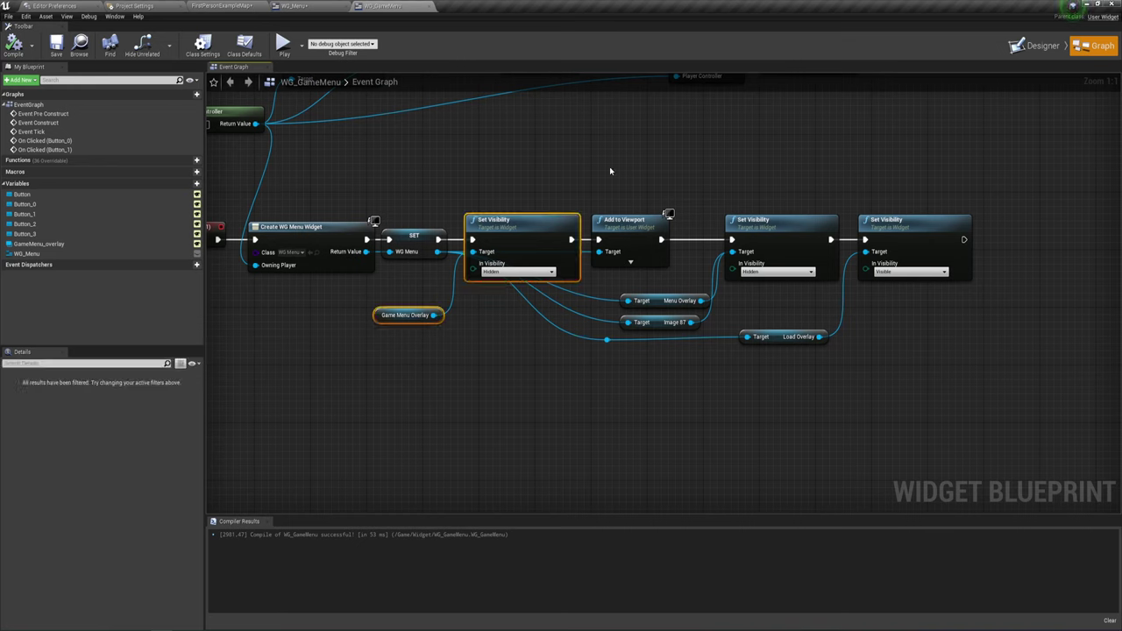
left_click_drag(610, 171, 932, 393, "ctrl")
left_click_drag(482, 230, 621, 231)
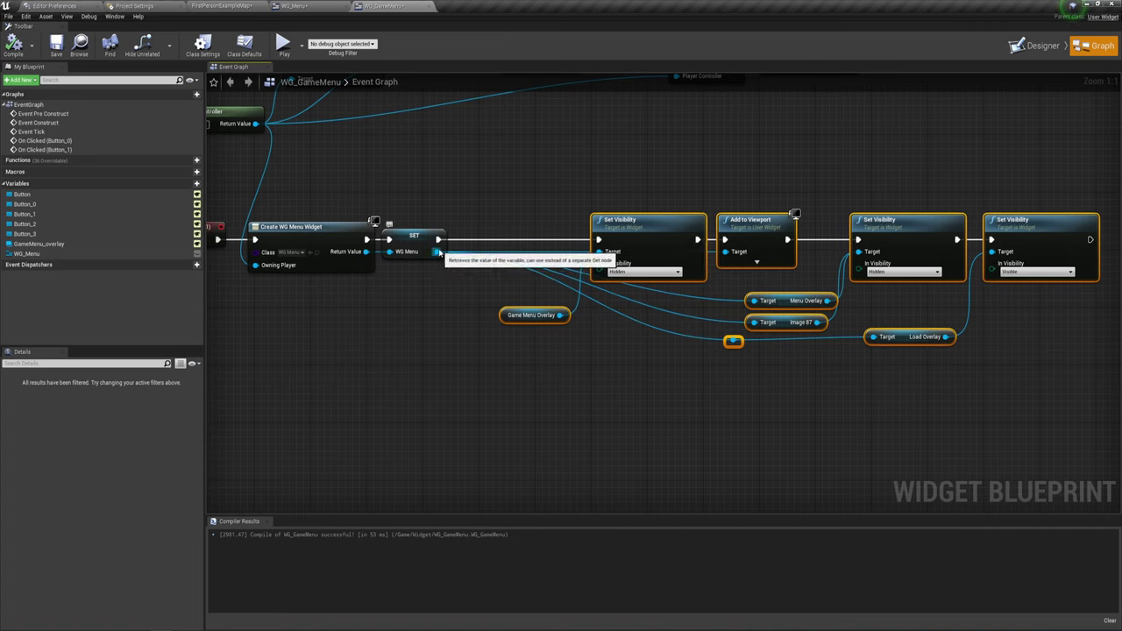
Add SET In Game? (true) on WG Menu before Set Visibility, then compile with F7
left_click_drag(438, 253, 480, 221)
type("set")
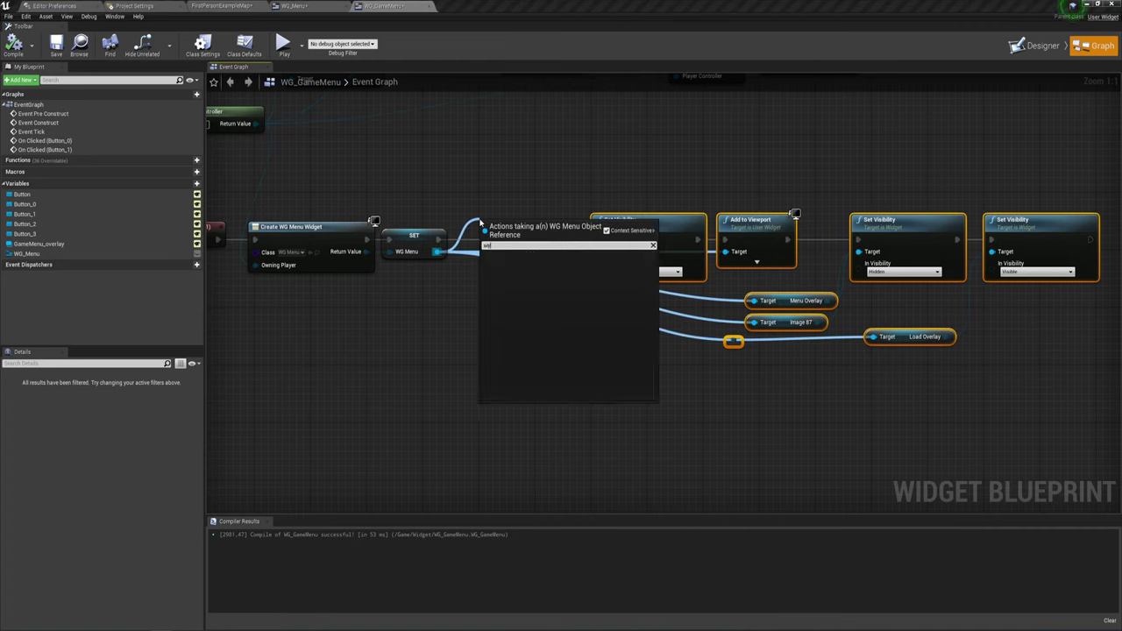
key("BackSpace")
key("BackSpace")
key("BackSpace")
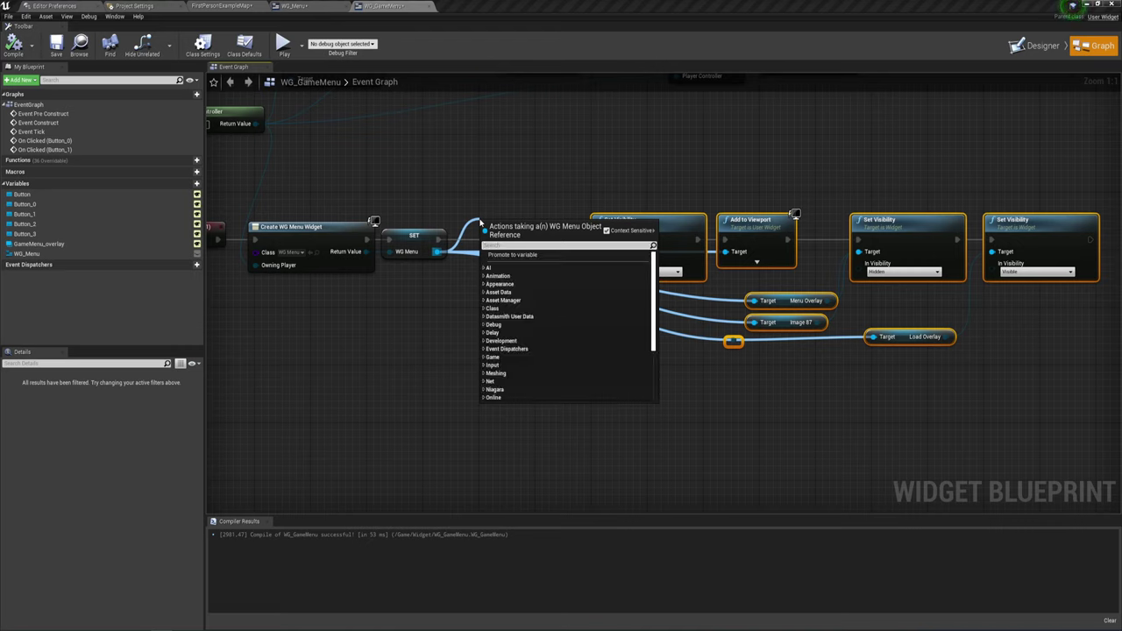
type("wi")
key("BackSpace")
key("BackSpace")
key("BackSpace")
type("set")
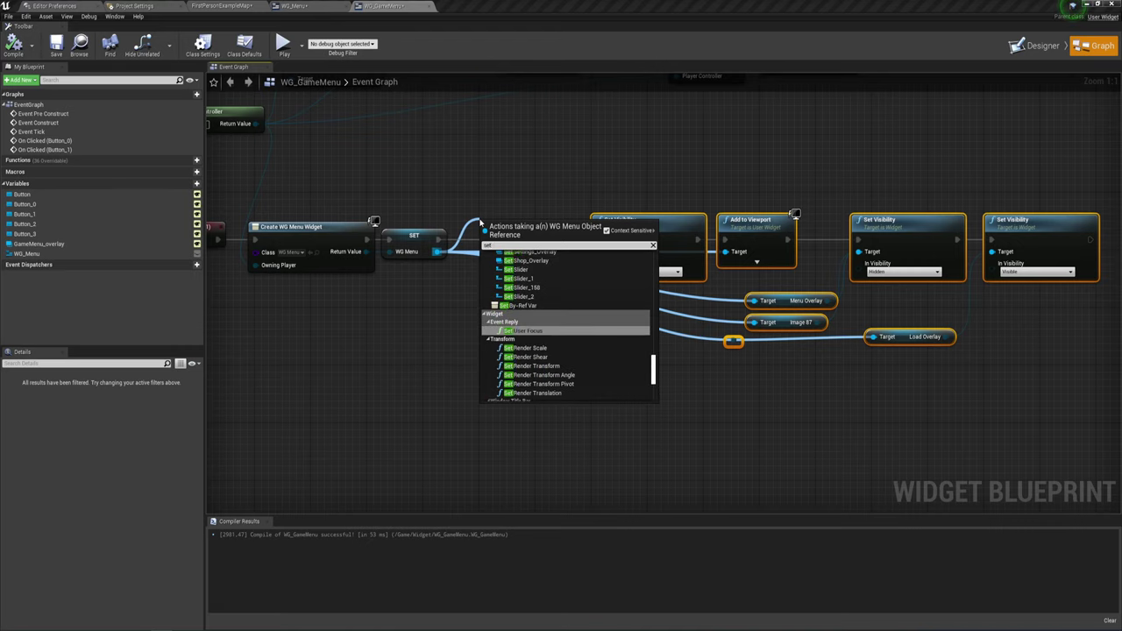
type(" vi")
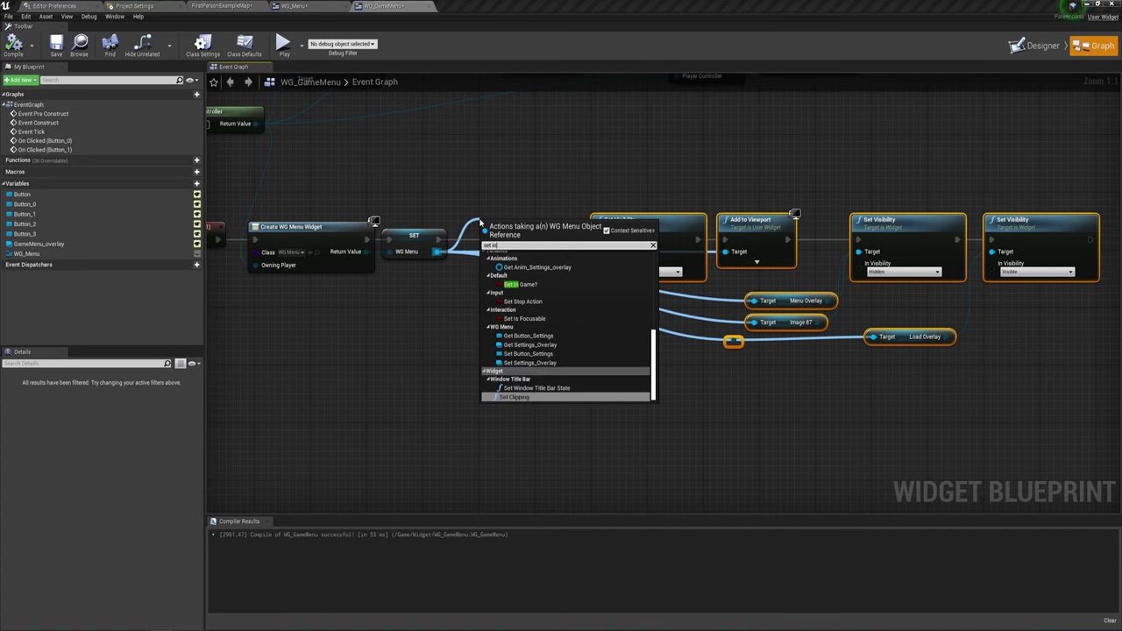
left_click(523, 283)
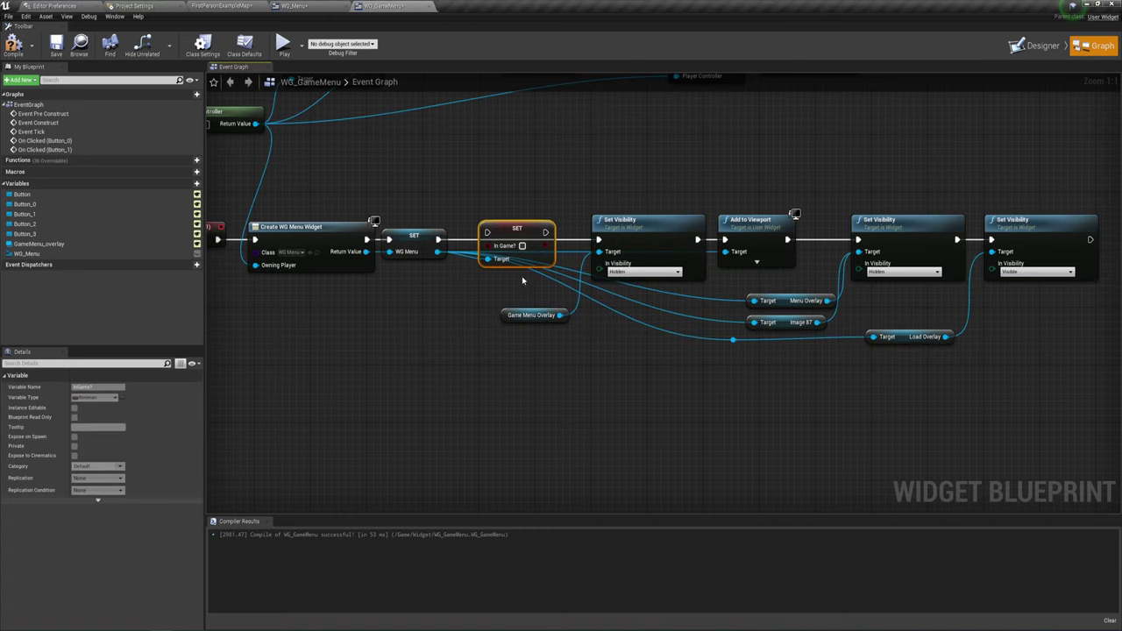
left_click_drag(486, 232, 438, 239)
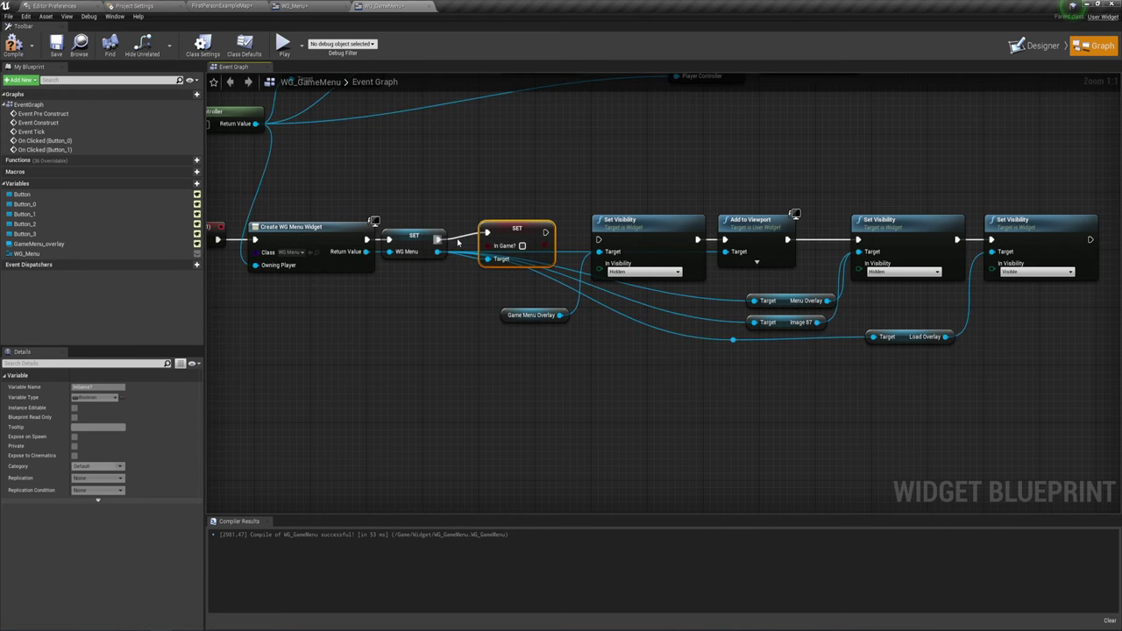
mouse_move(545, 233)
left_mouse_down()
mouse_move(599, 239)
mouse_move(518, 210)
left_mouse_up()
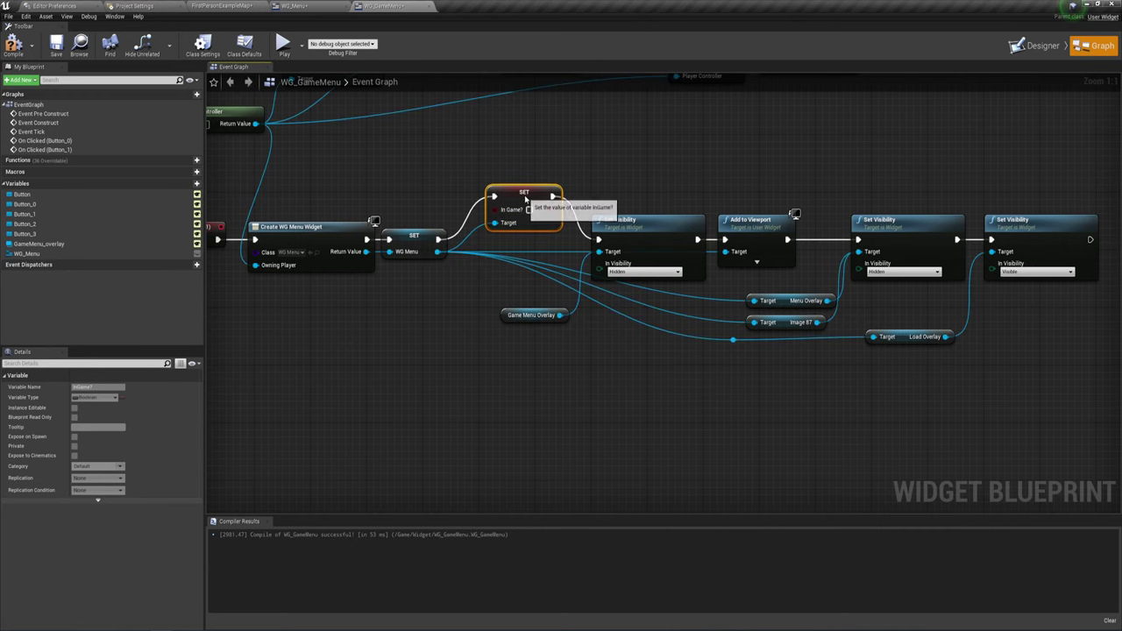
left_click(523, 224)
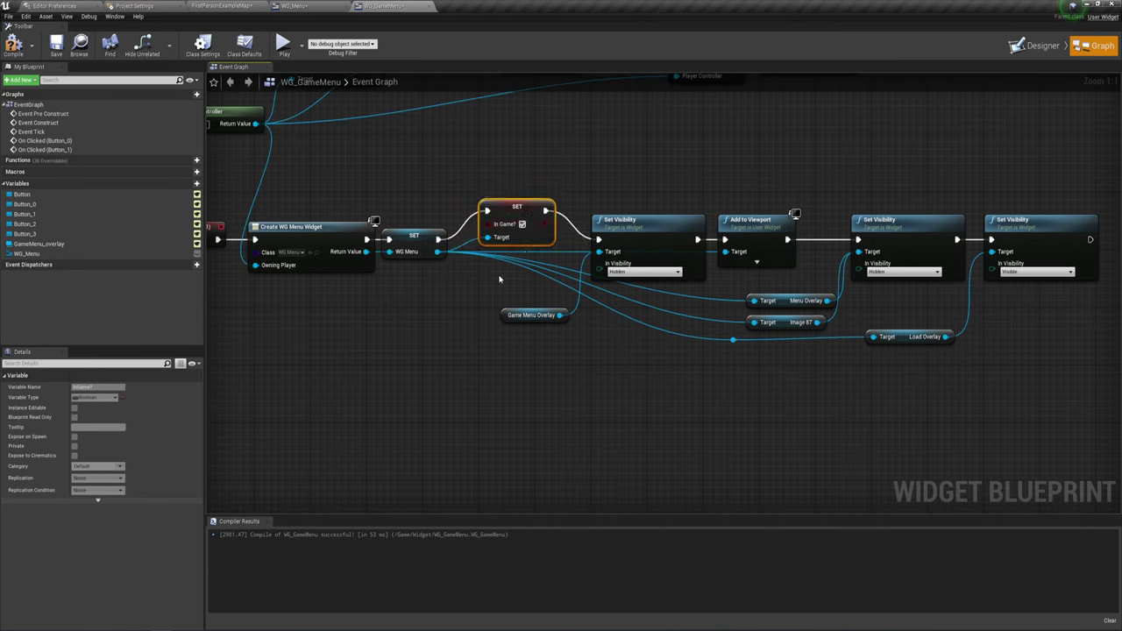
right_click_drag(536, 341, 448, 332)
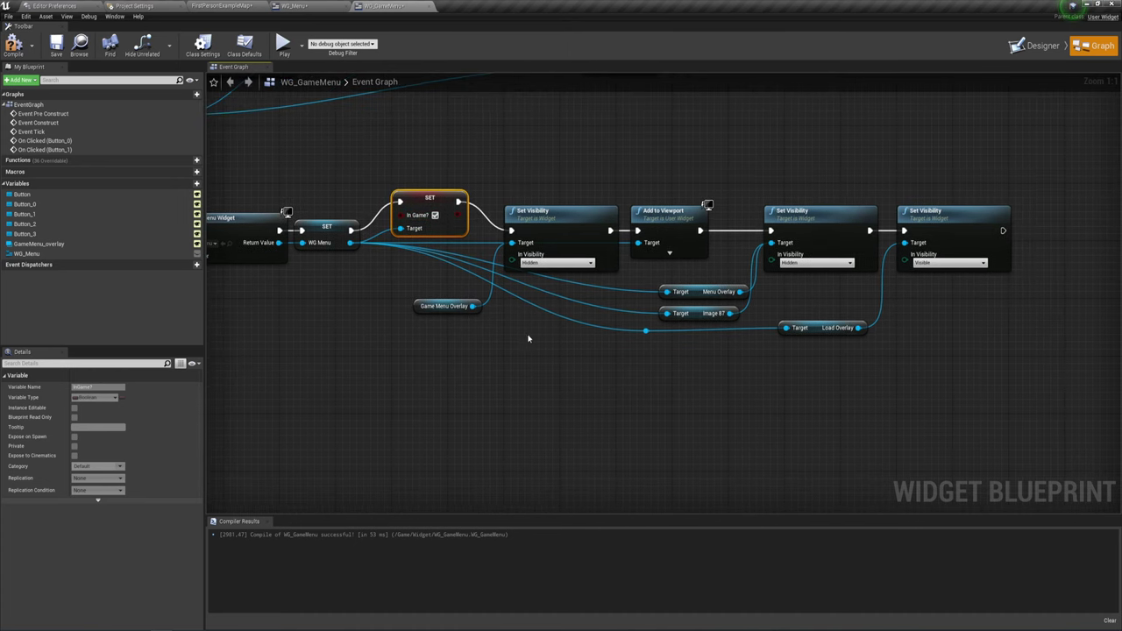
key("F7")
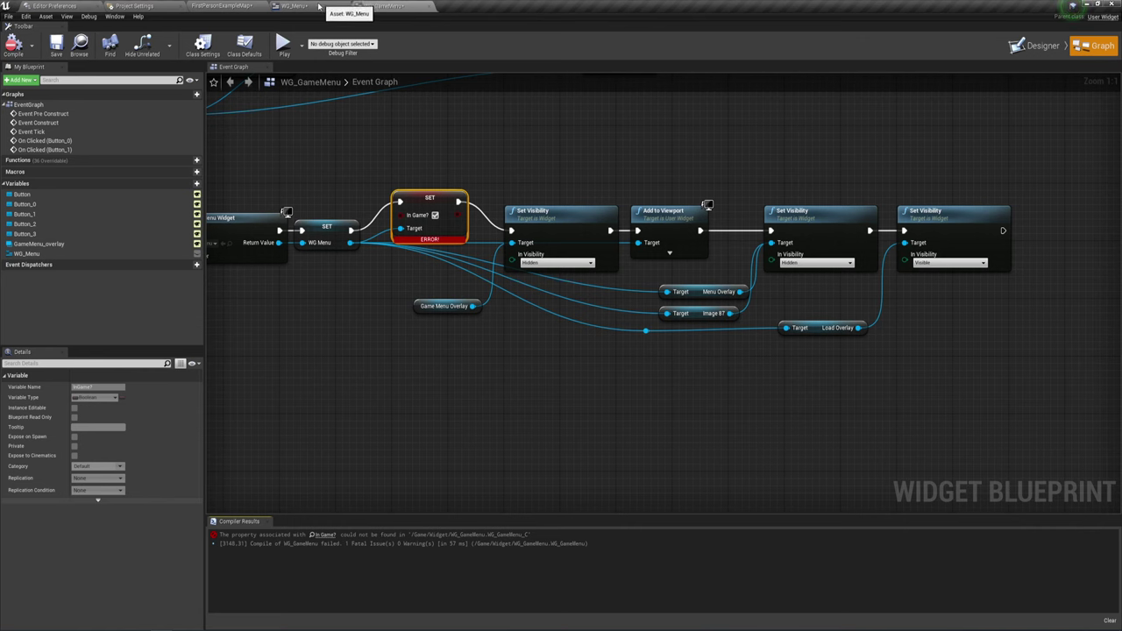
Compile WG_Menu, then recompile WG_GameMenu
left_click(298, 6)
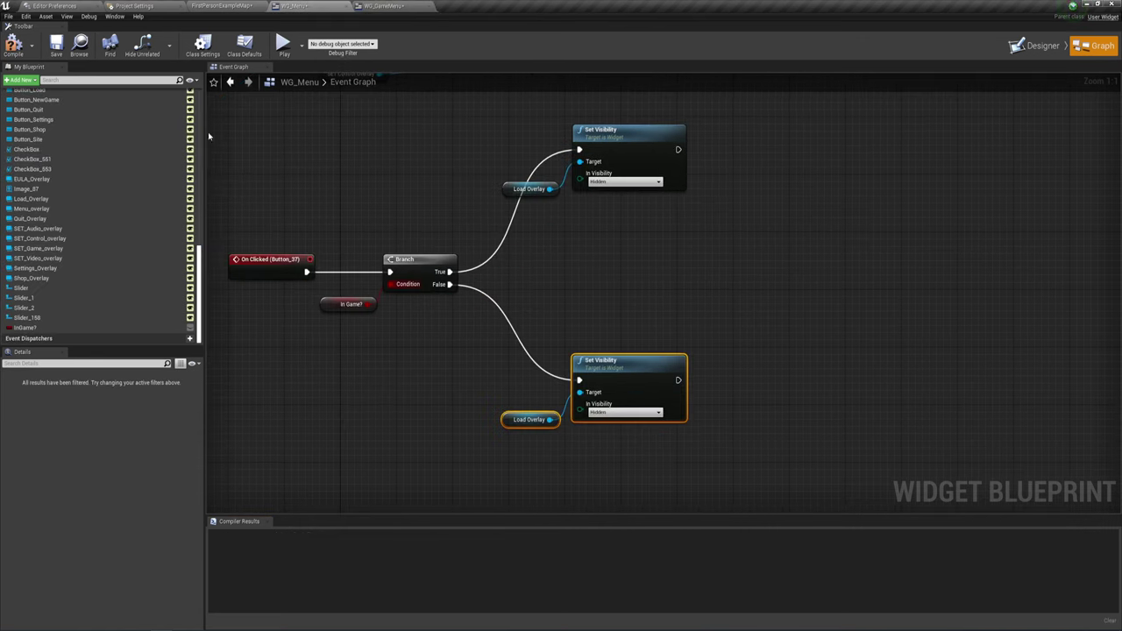
left_click(14, 44)
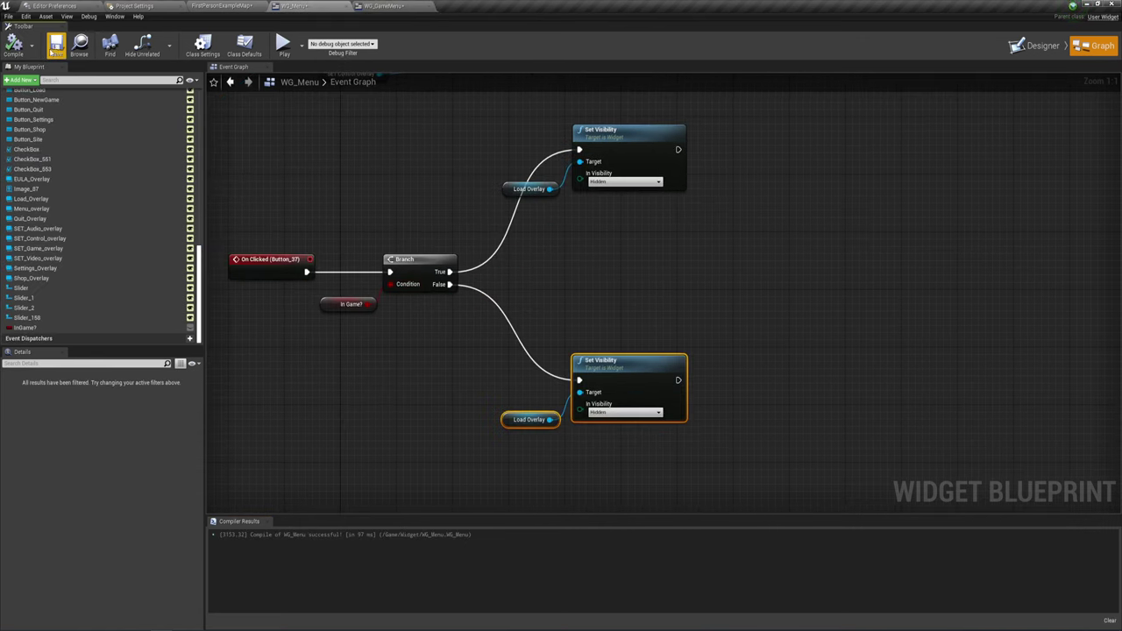
left_click(379, 6)
left_click(13, 43)
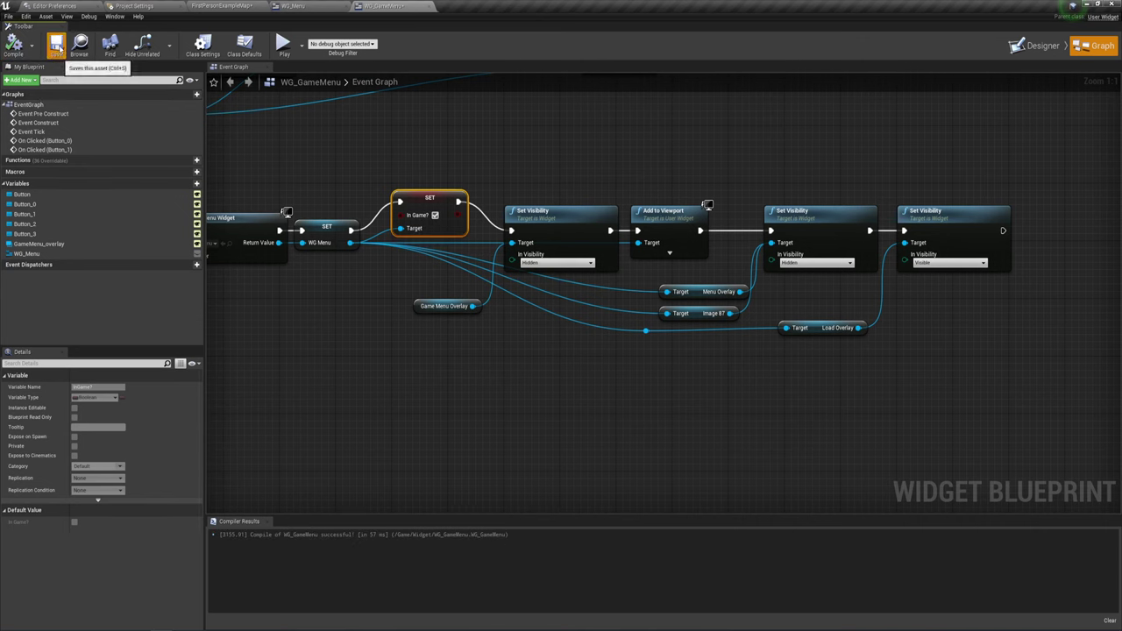
right_click_drag(480, 346, 475, 358)
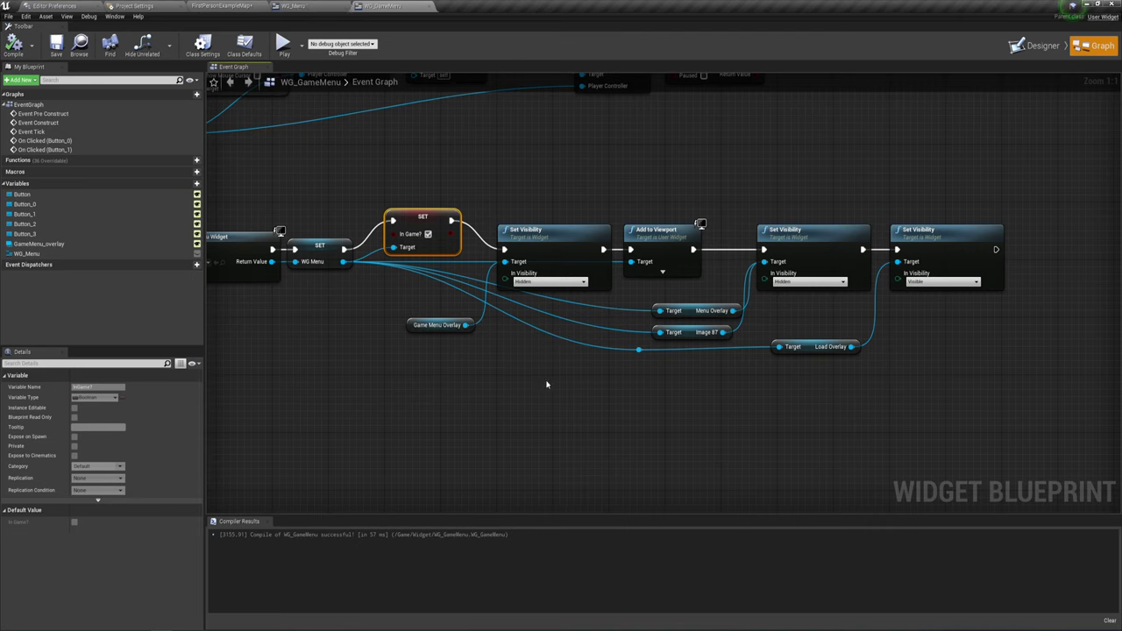
Inspect WG_Menu's graph, bringing the Branch and Set Visibility nodes into view
left_click(330, 7)
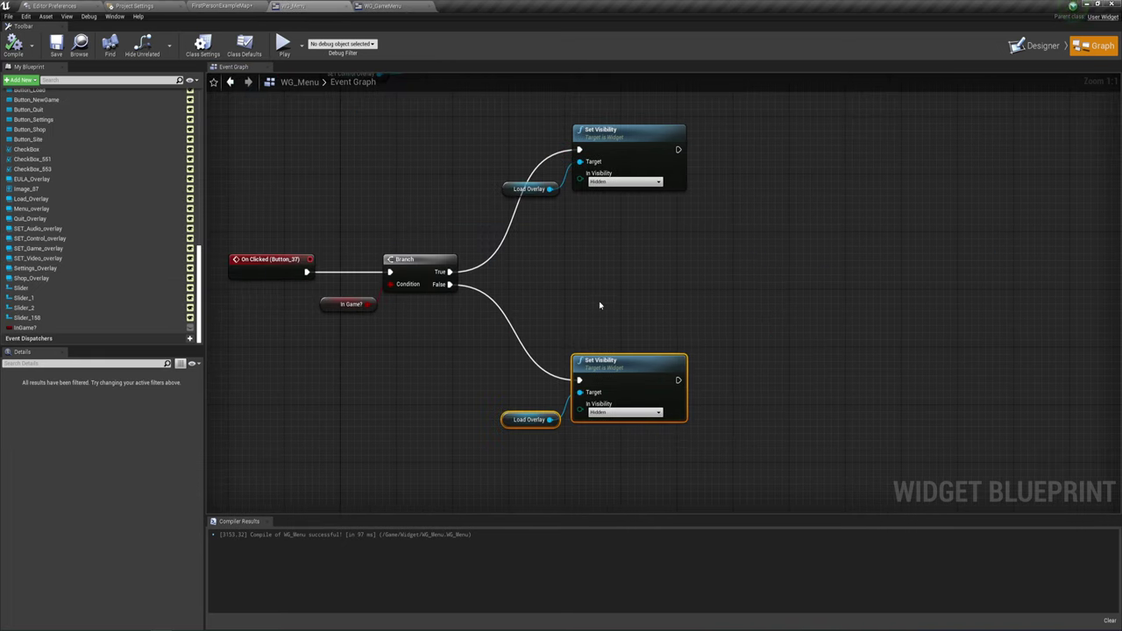
mouse_move(599, 301)
right_mouse_down()
mouse_move(749, 313)
mouse_move(678, 311)
mouse_move(631, 281)
mouse_move(576, 281)
right_mouse_up()
scroll(632, 280, "down", 1)
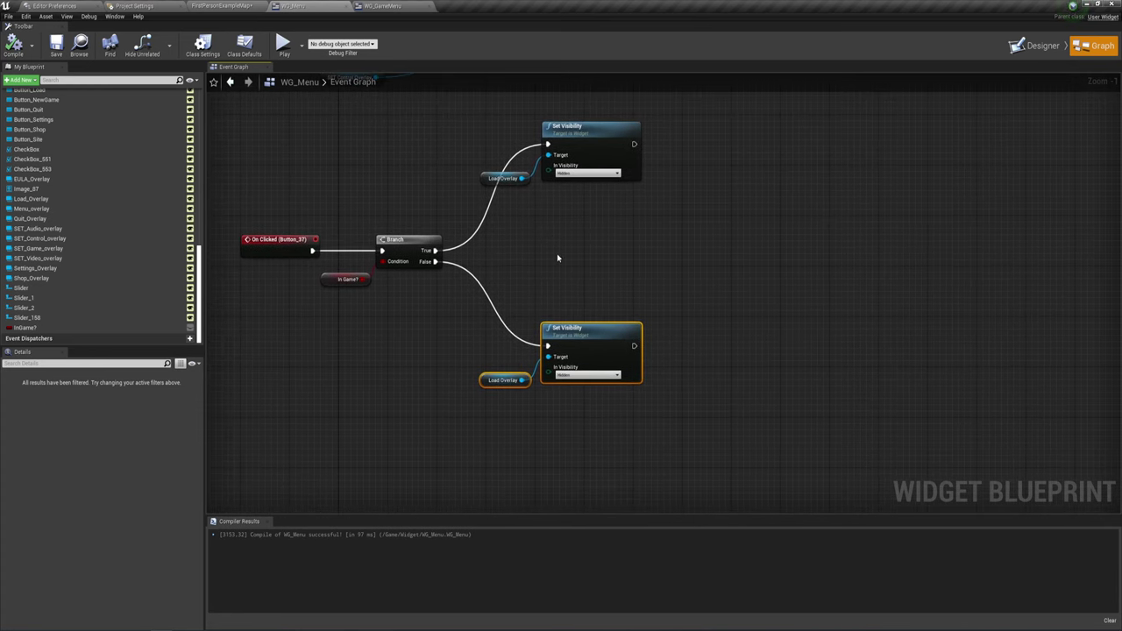
scroll(557, 258, "down", 1)
scroll(551, 237, "down", 1)
scroll(556, 289, "down", 1)
scroll(558, 286, "down", 1)
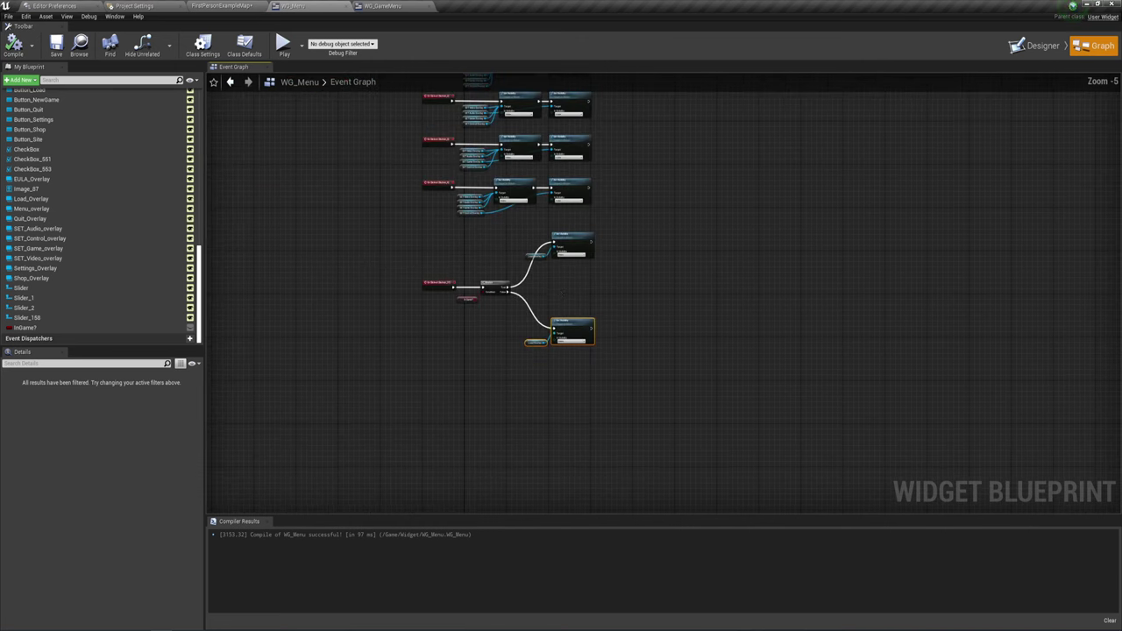
scroll(559, 286, "up", 1)
scroll(529, 348, "up", 2)
scroll(518, 254, "up", 2)
mouse_move(518, 272)
right_mouse_down()
mouse_move(633, 262)
mouse_move(572, 250)
right_mouse_up()
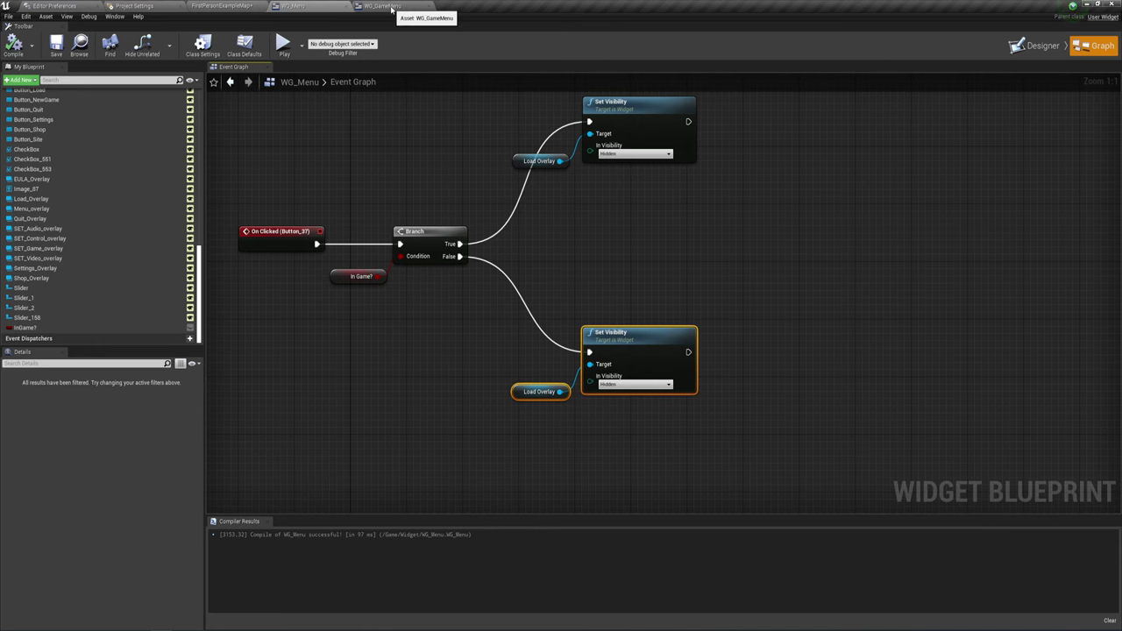
Bring WG_GameMenu's On Clicked (Button_1) chain into view
left_click(391, 8)
mouse_move(396, 329)
right_mouse_down()
mouse_move(517, 344)
mouse_move(483, 364)
mouse_move(506, 337)
right_mouse_up()
scroll(463, 358, "down", 2)
scroll(506, 336, "up", 2)
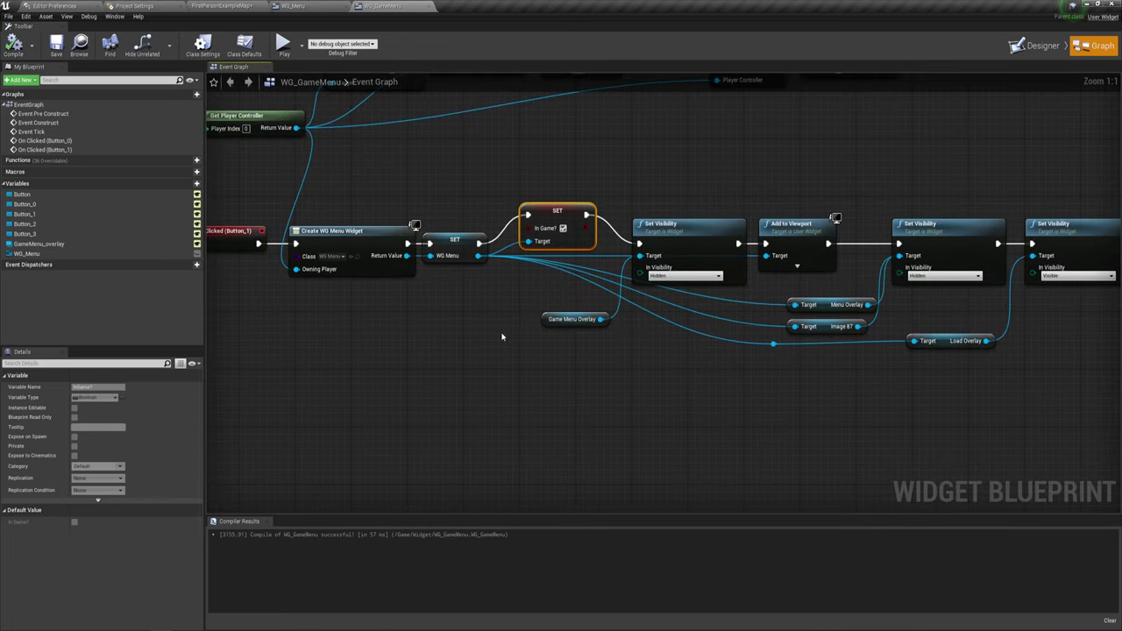
scroll(585, 362, "down", 2)
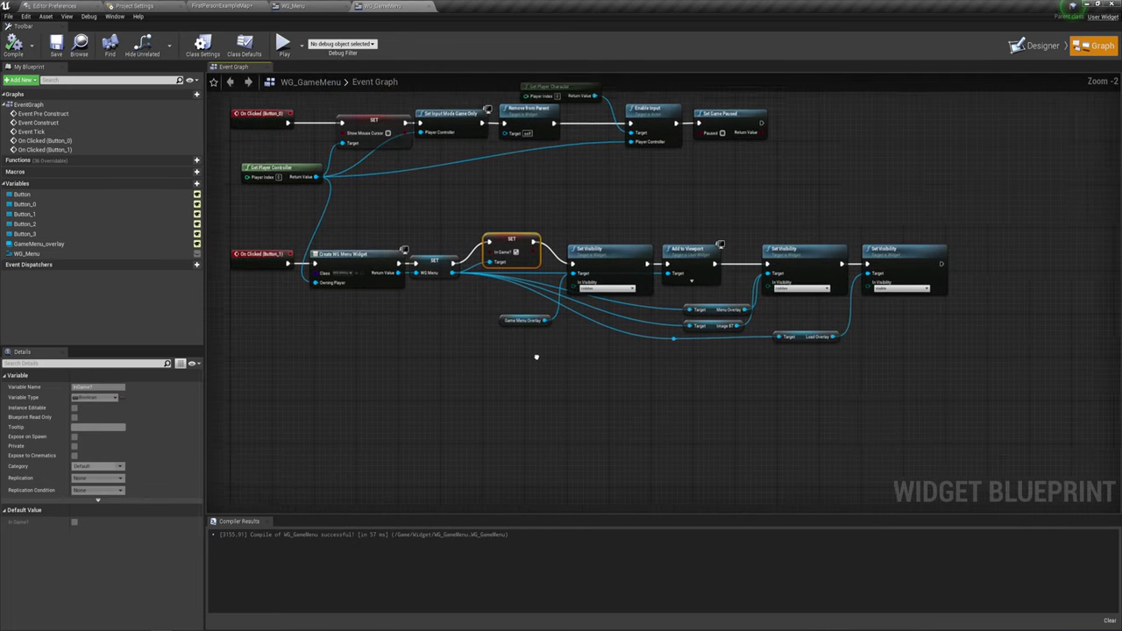
right_click_drag(529, 351, 603, 366)
scroll(573, 363, "up", 2)
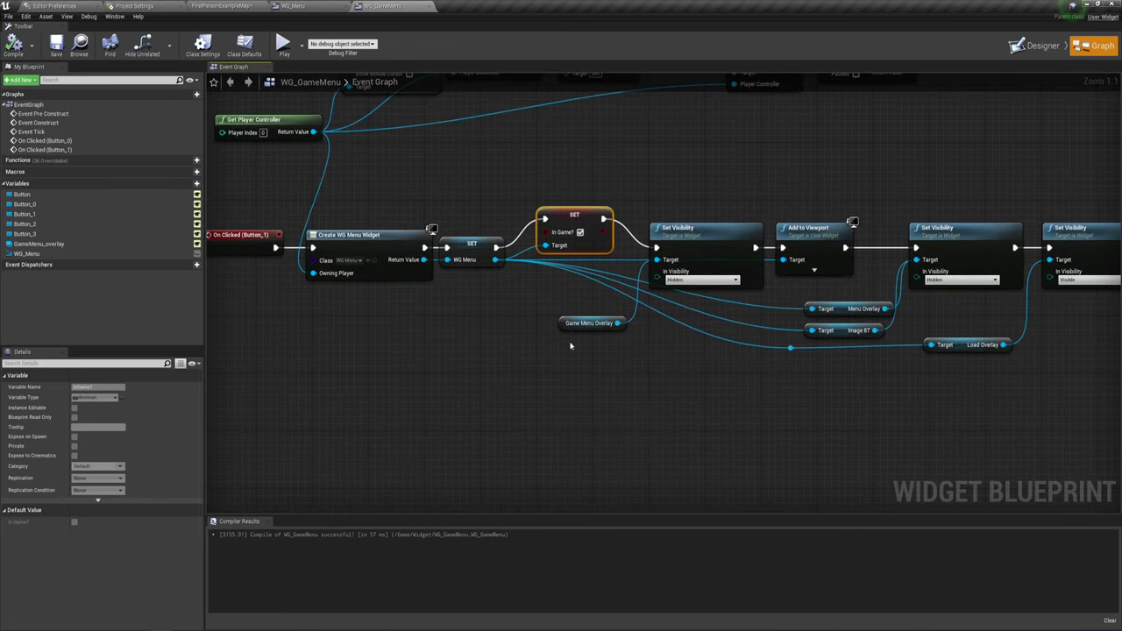
Compare WG_Menu's Load Overlay branch with the Button_1 chain, selecting Create WG Menu Widget
left_click(333, 6)
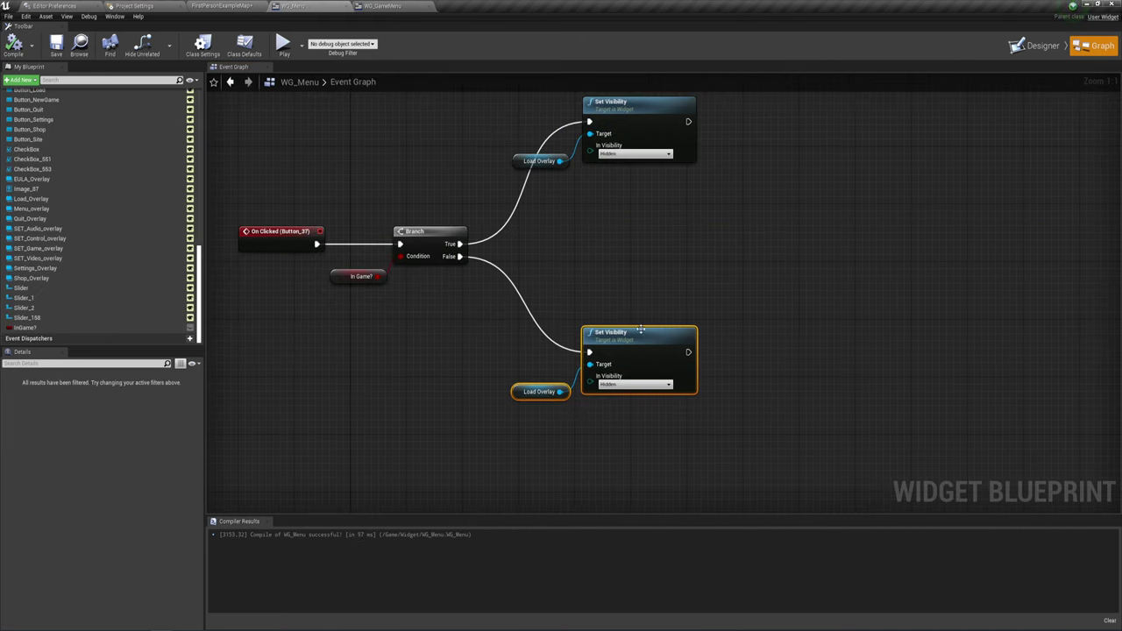
right_click_drag(634, 311, 605, 269)
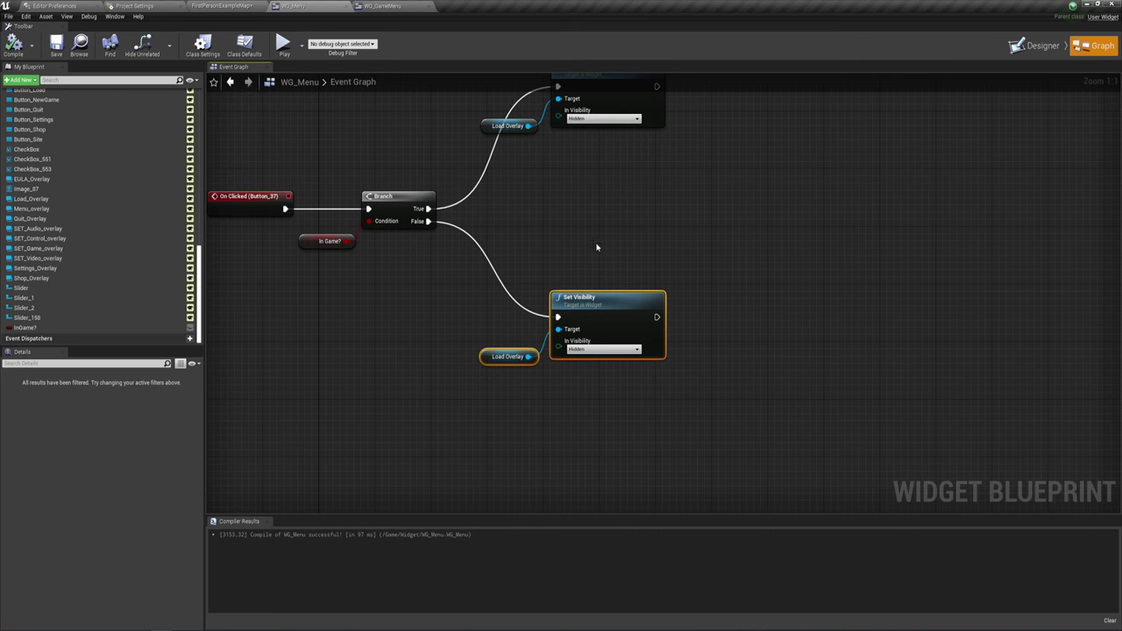
left_click(382, 6)
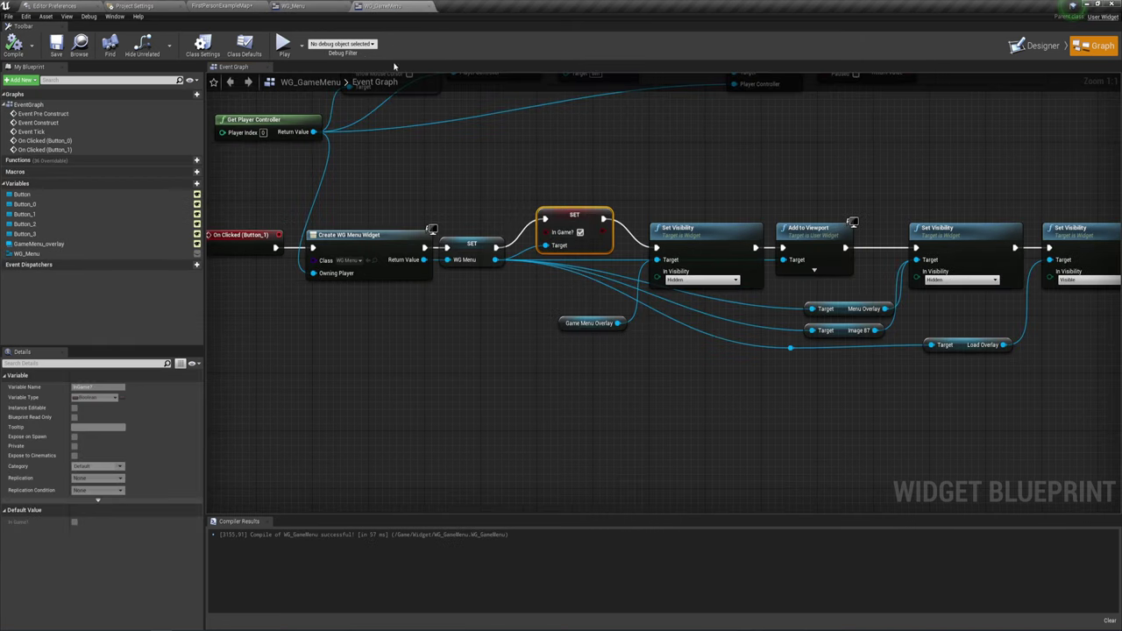
right_click_drag(530, 317, 500, 319)
right_click_drag(646, 364, 623, 362)
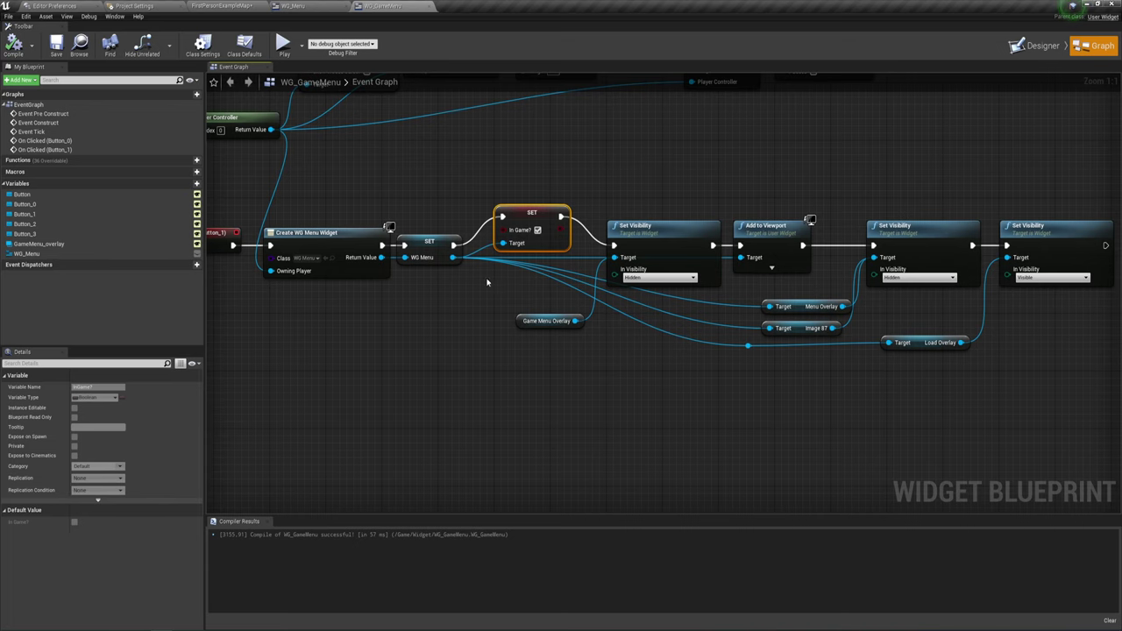
right_click_drag(488, 281, 562, 278)
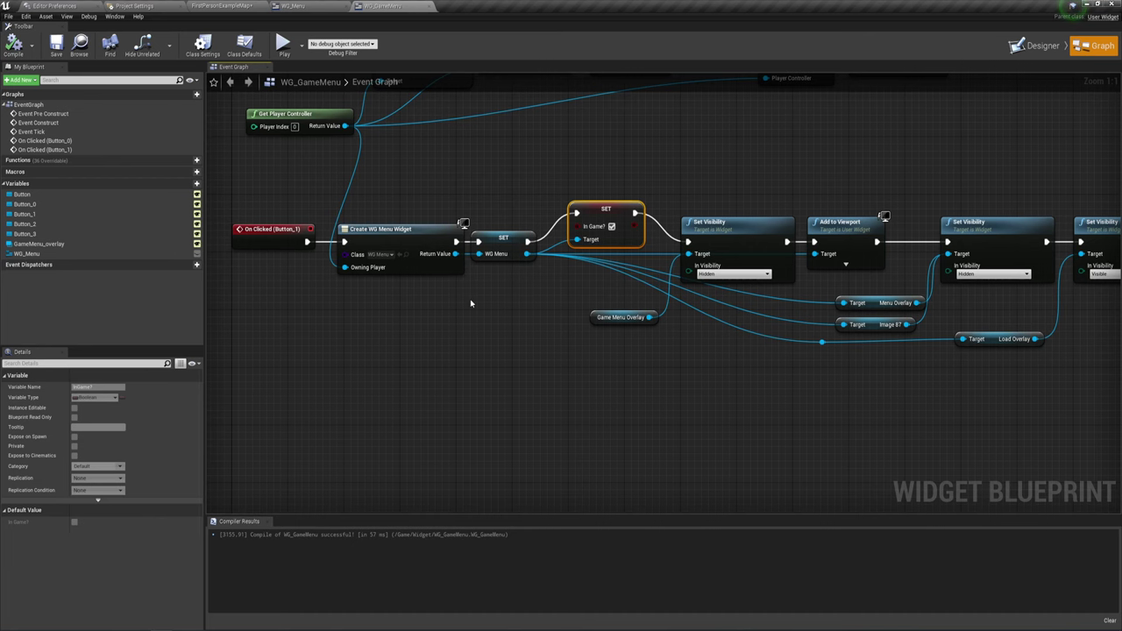
right_click_drag(471, 304, 485, 298)
left_click(444, 242)
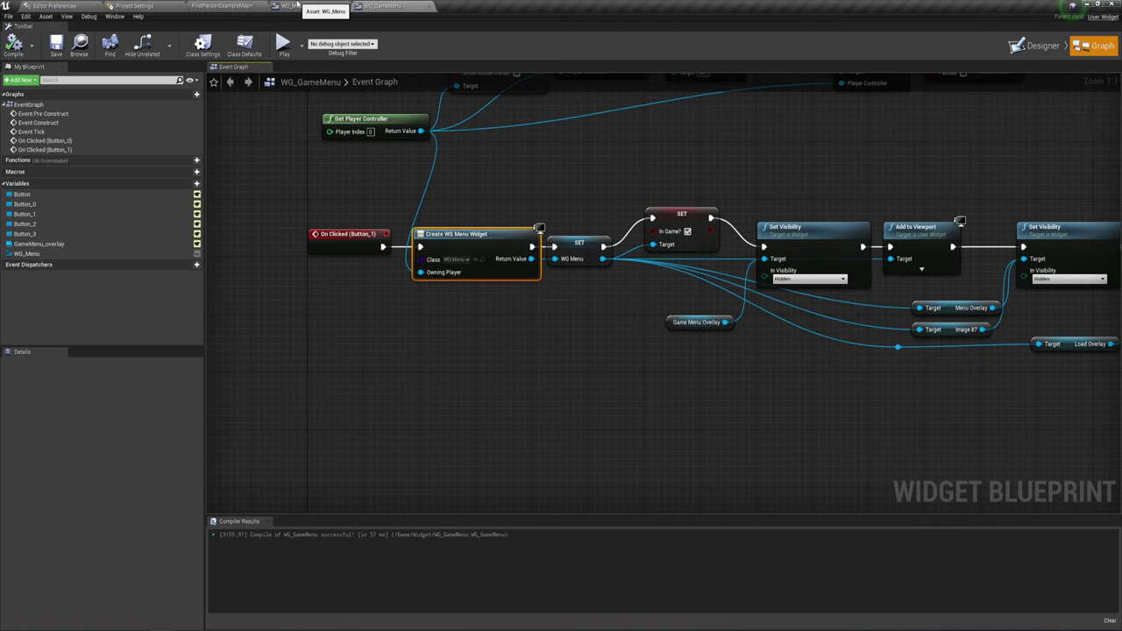
Return to WG_Menu's graph and scroll My Blueprint to the top of the Variables list
left_click(293, 6)
right_click_drag(500, 220, 621, 253)
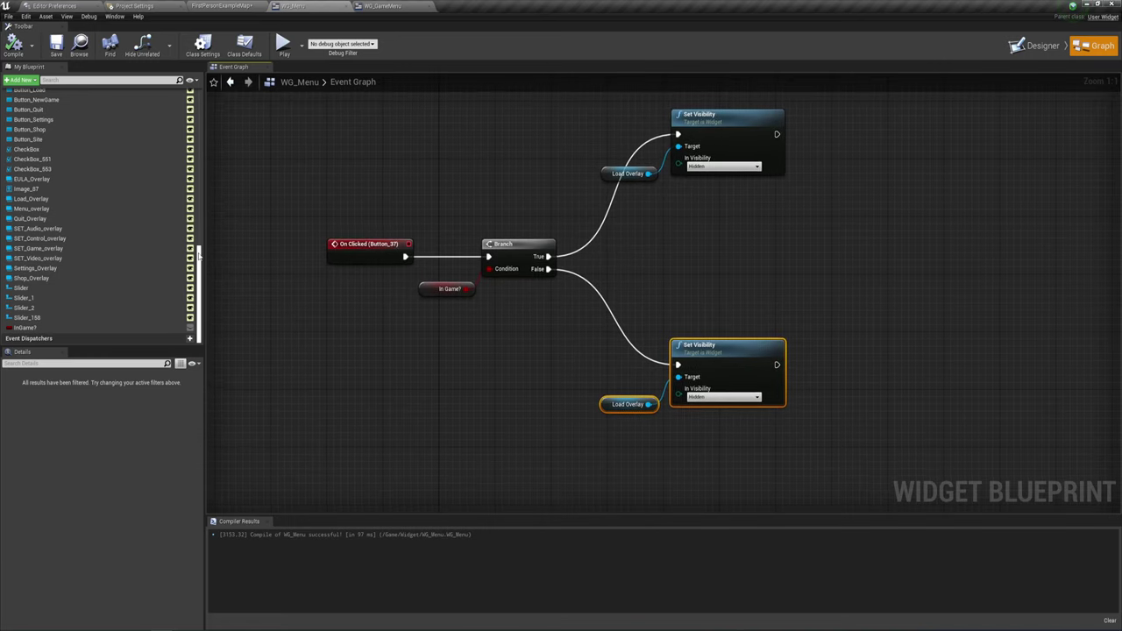
scroll(175, 162, "up", 3)
scroll(175, 161, "up", 4)
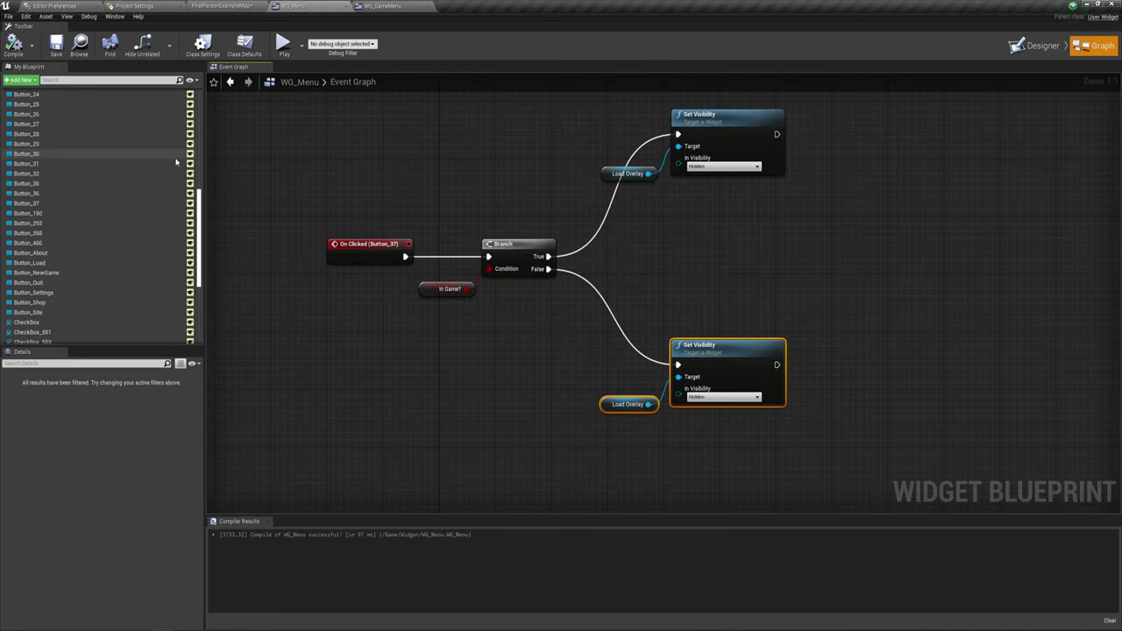
scroll(175, 161, "up", 4)
scroll(176, 161, "up", 4)
scroll(176, 161, "up", 4)
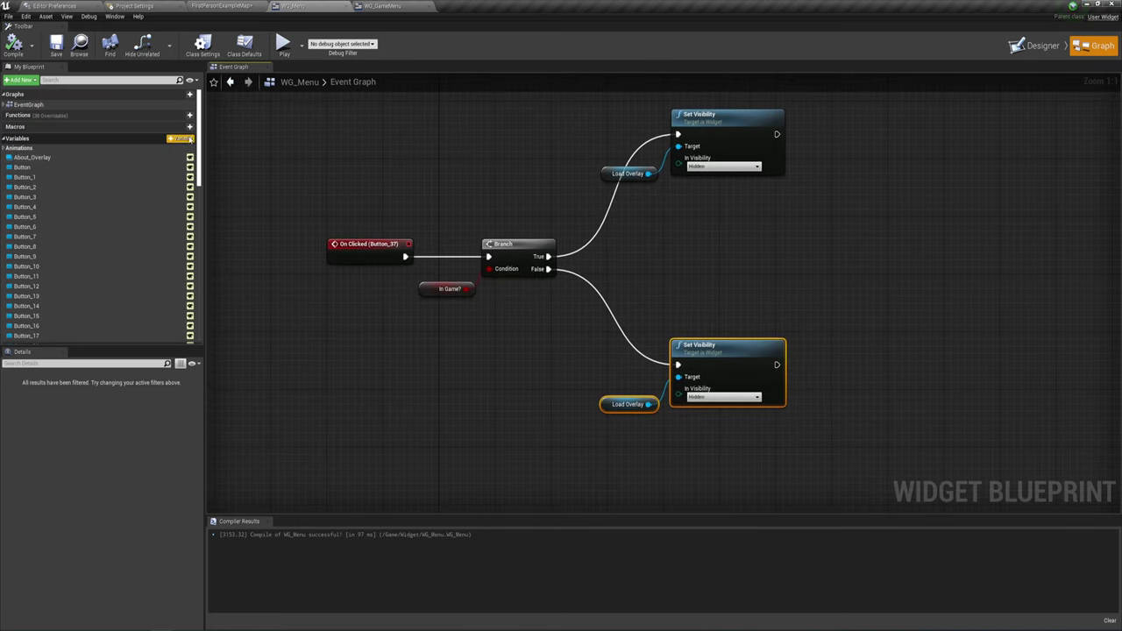
Add a WG_Menu variable named Widget of type Widget Object Reference
left_click(190, 138)
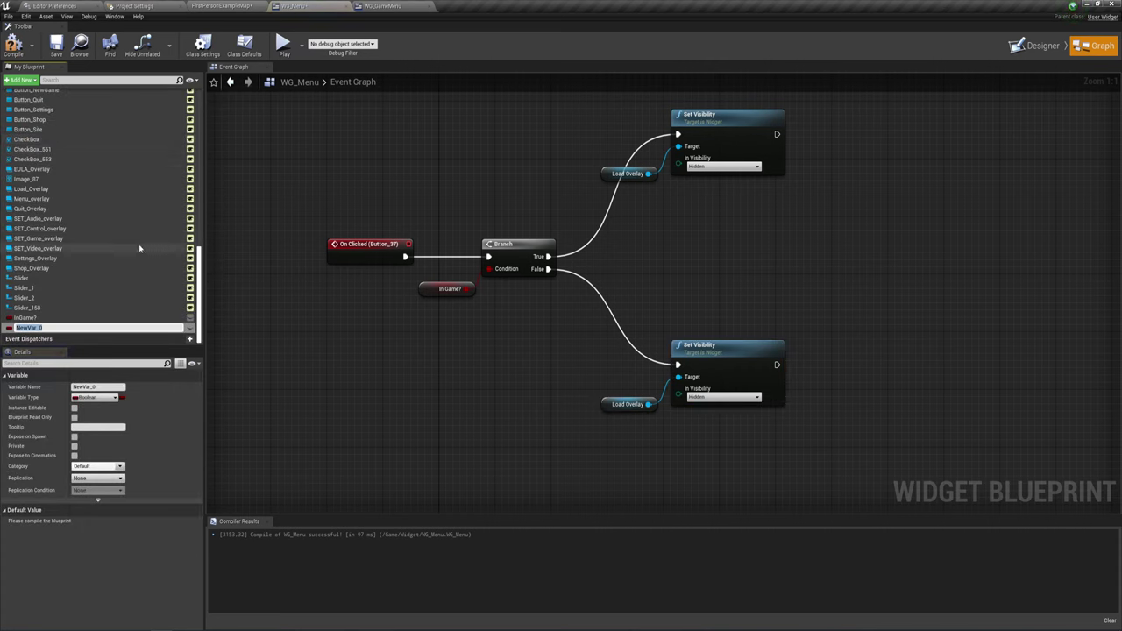
type("WG")
key("BackSpace")
key("BackSpace")
key("BackSpace")
type("Wi")
type("dget")
key("Return")
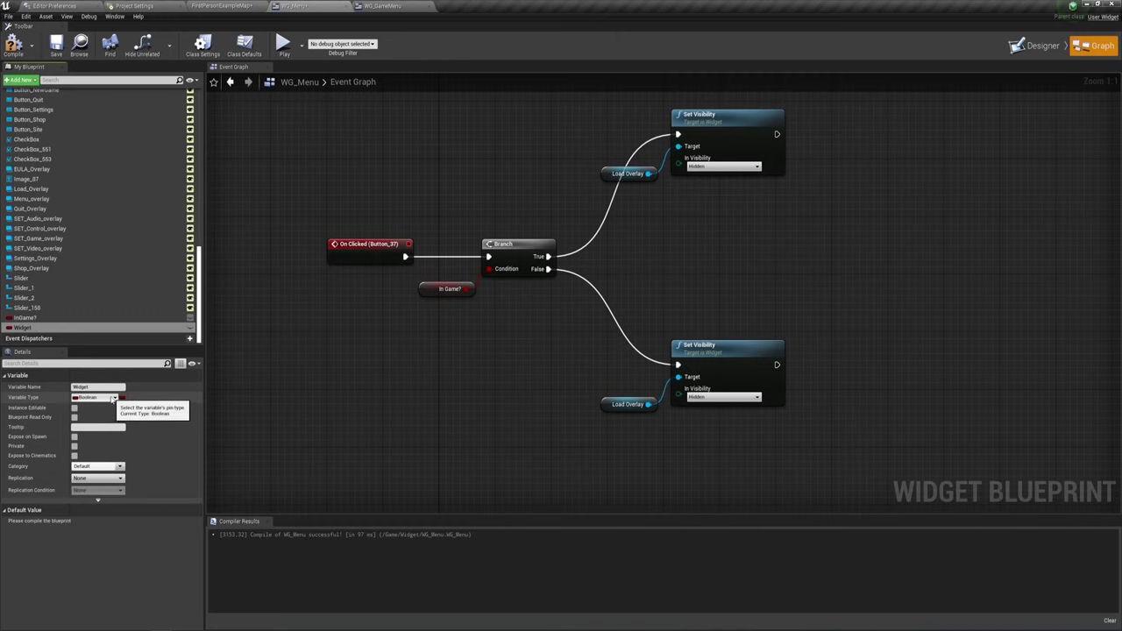
left_click(107, 399)
type("w")
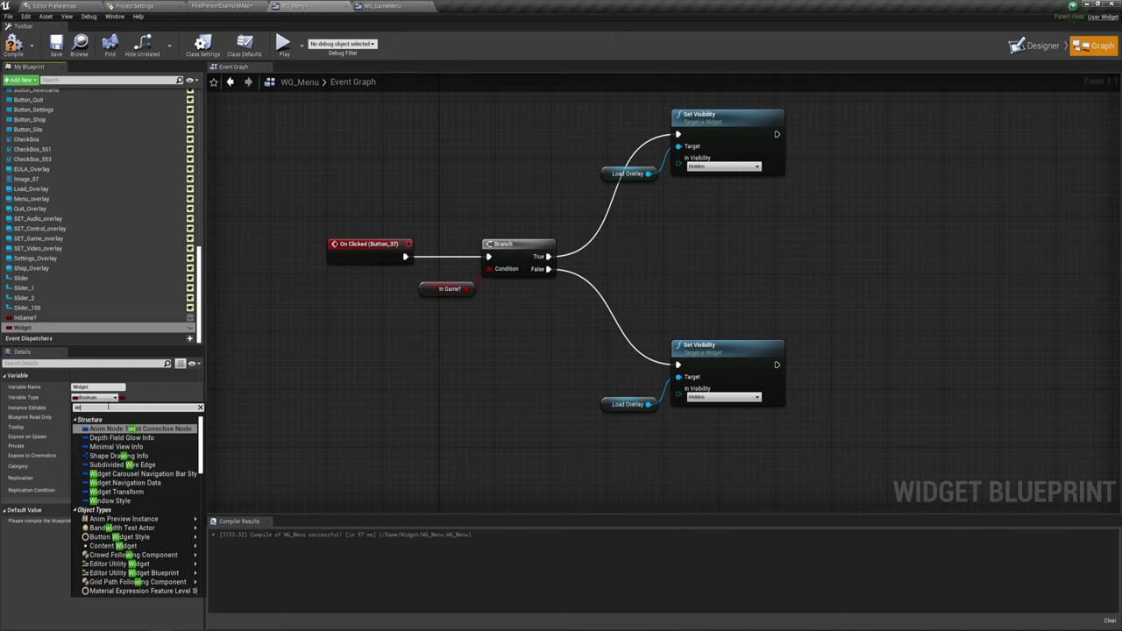
type("idget")
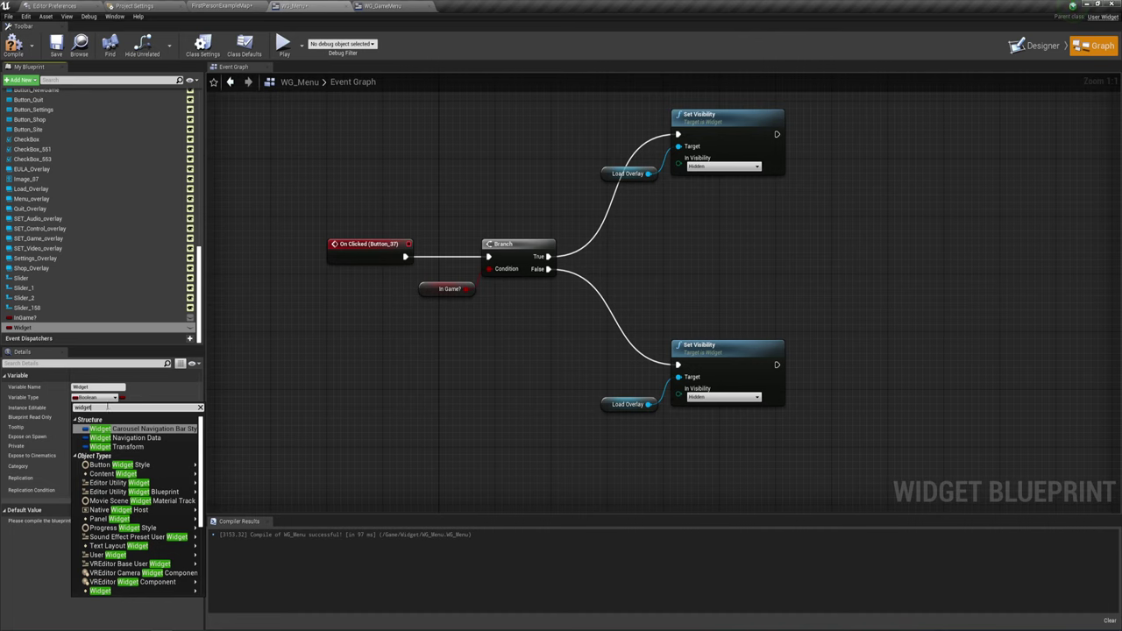
scroll(137, 491, "down", 3)
mouse_move(138, 475)
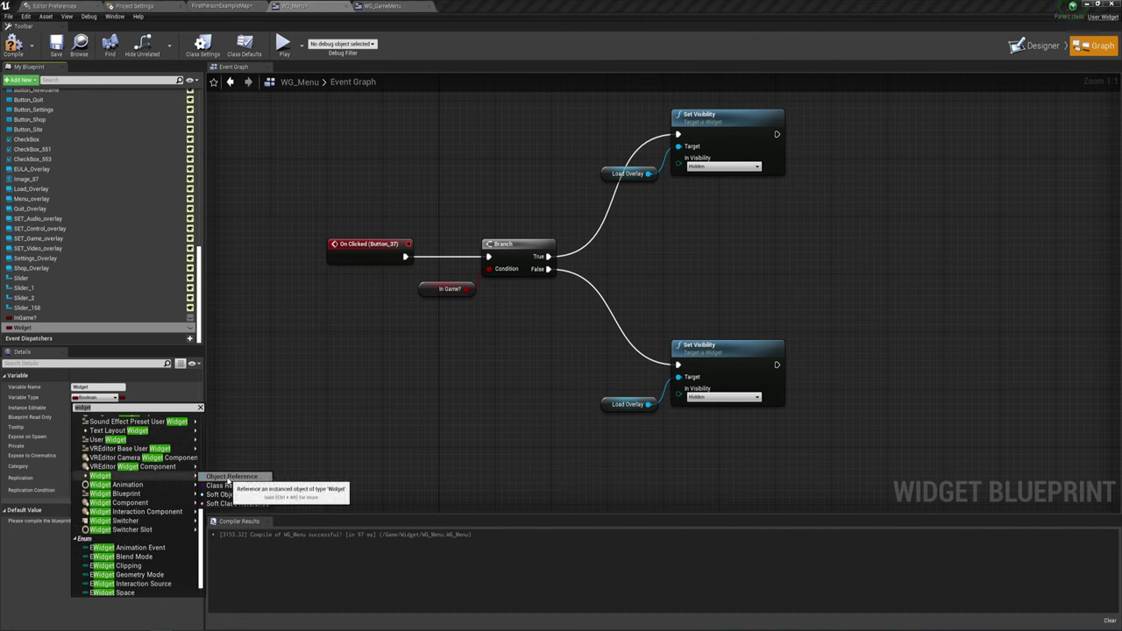
left_click(228, 476)
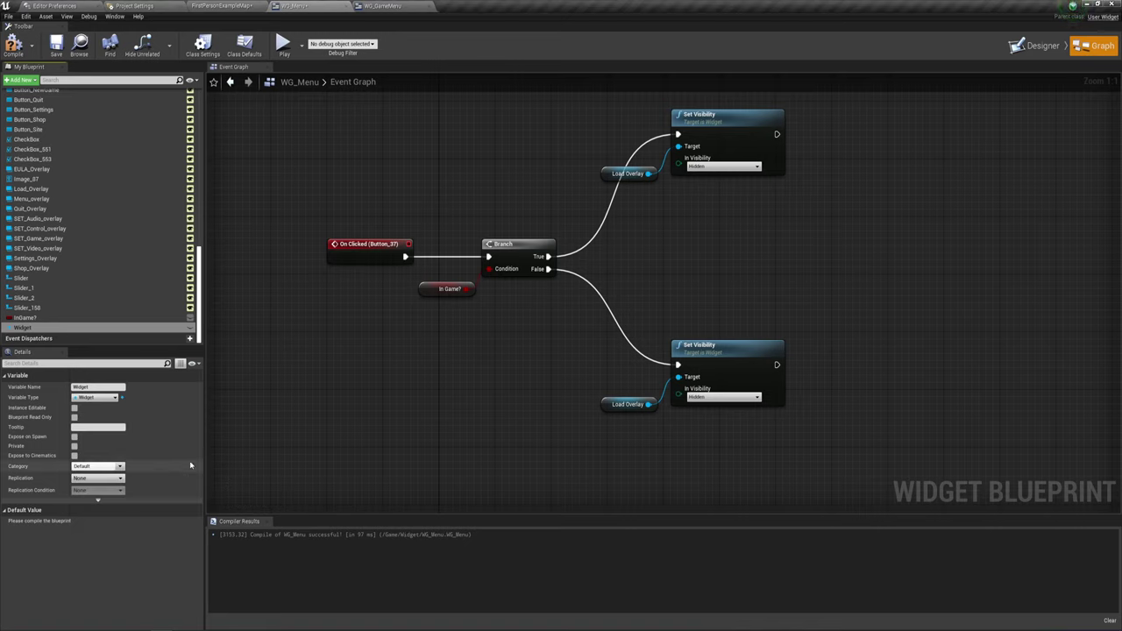
Compile, mark Widget as Expose on Spawn, recompile and save WG_Menu
left_click(22, 47)
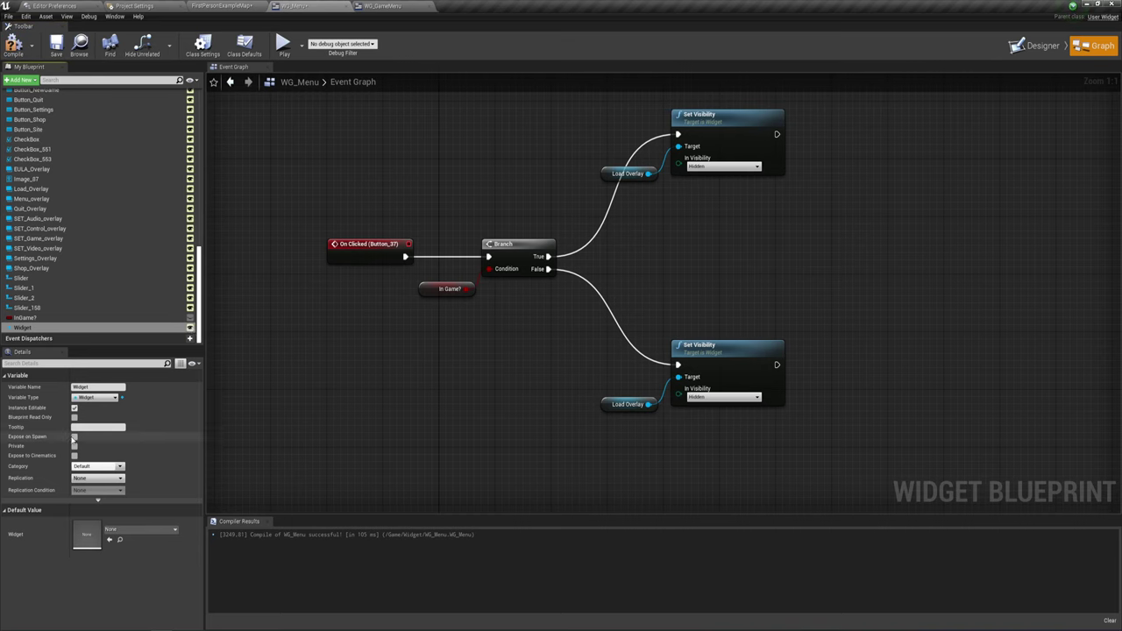
left_click(73, 436)
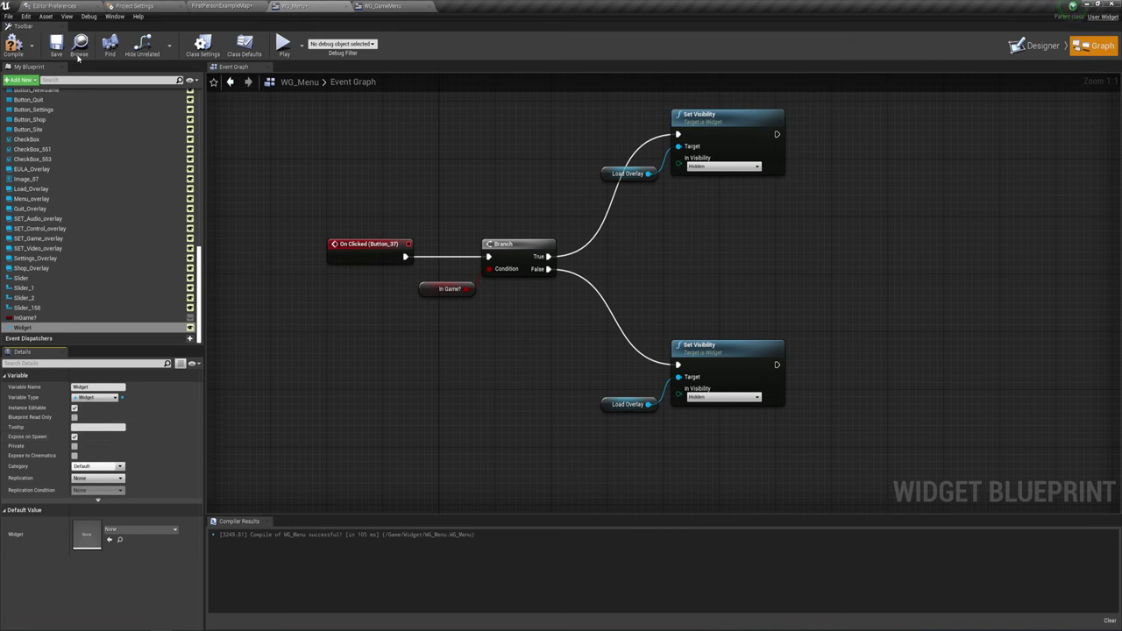
left_click(14, 44)
left_click(56, 44)
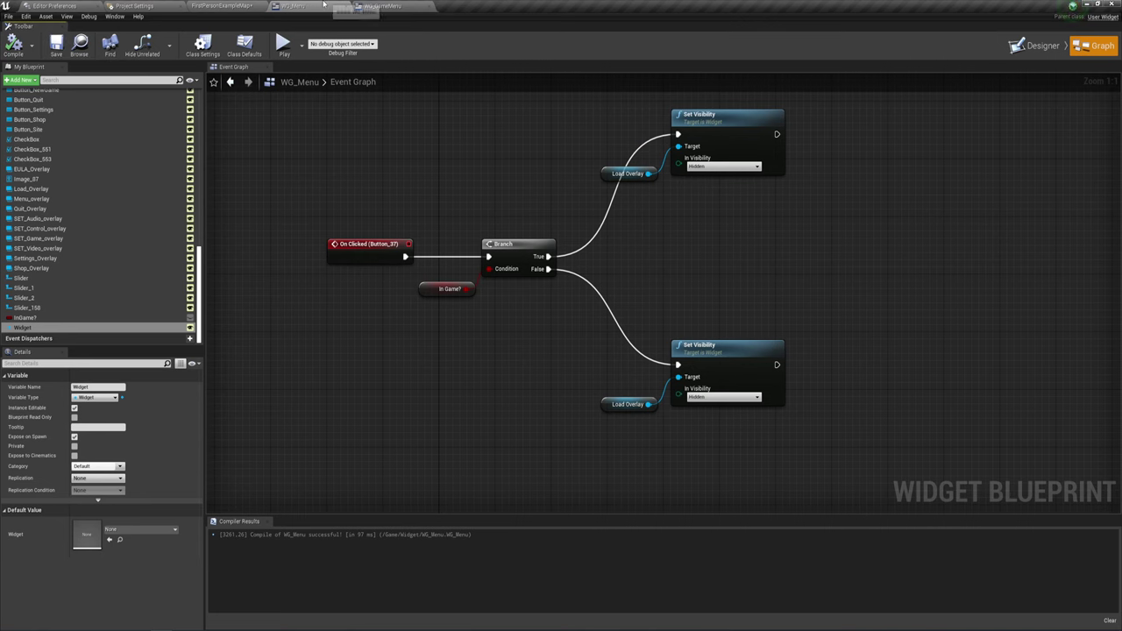
In WG_GameMenu, refresh the Create WG Menu Widget node to reveal its Widget input
left_click(375, 8)
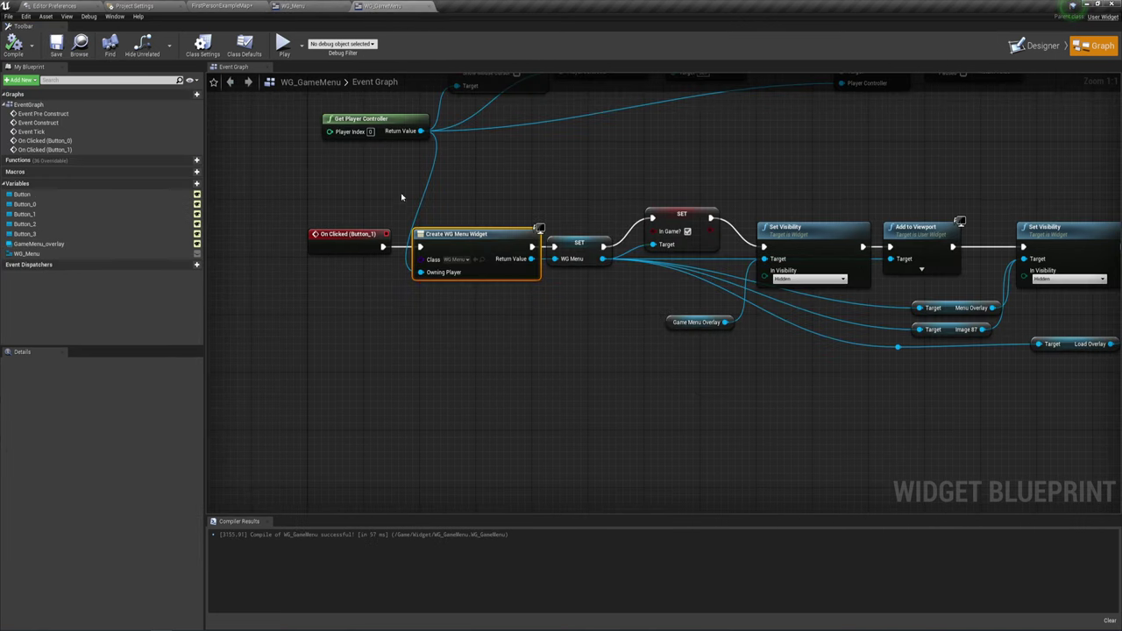
right_click(470, 248)
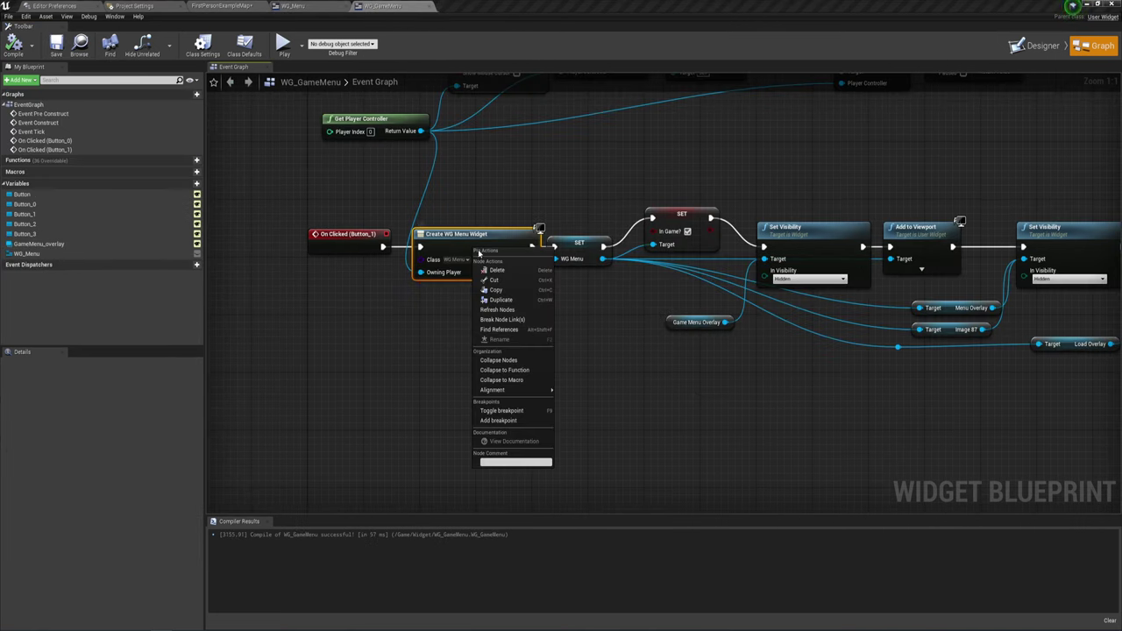
left_click(508, 312)
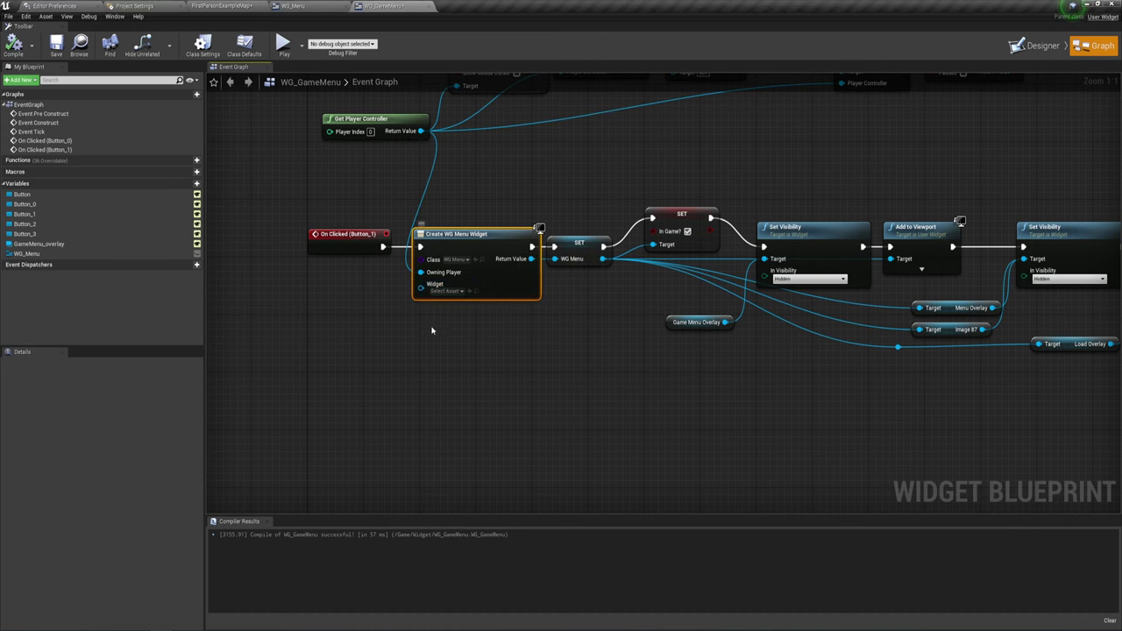
mouse_move(452, 336)
right_mouse_down()
mouse_move(508, 343)
mouse_move(485, 345)
right_mouse_up()
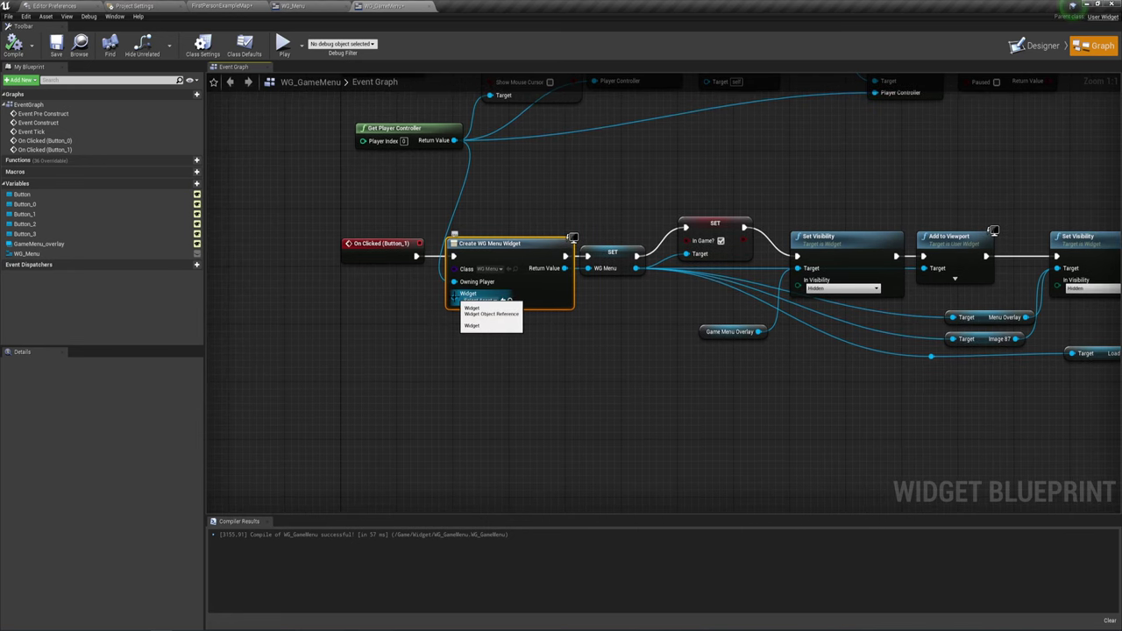
Wire a Self reference into the node's Widget input, then go back to WG_Menu
left_click_drag(454, 300, 410, 305)
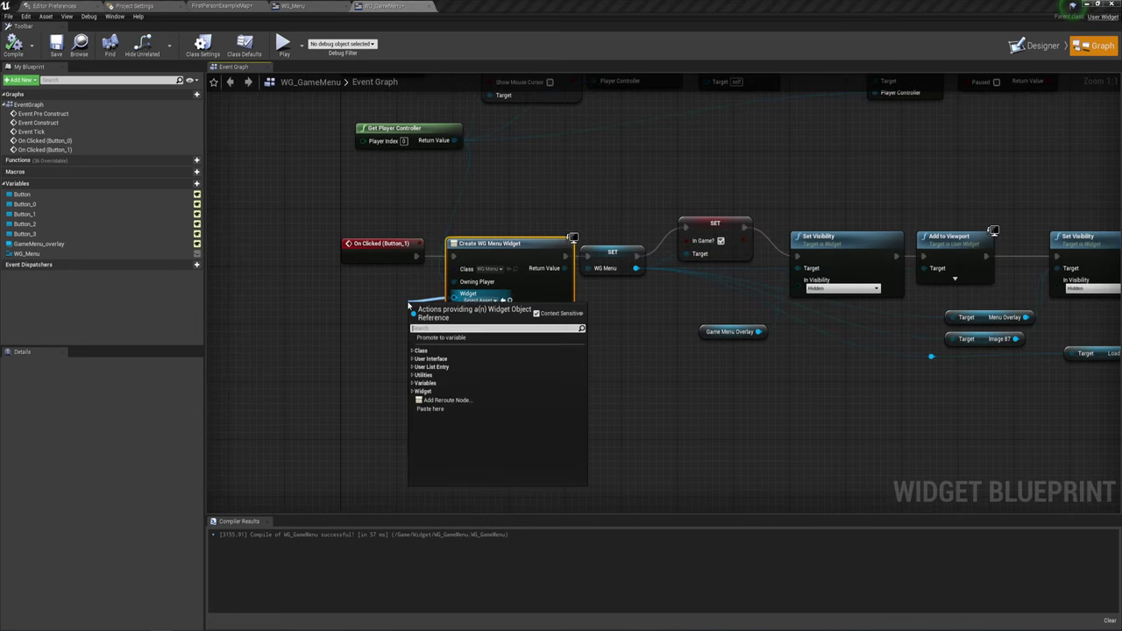
type("se")
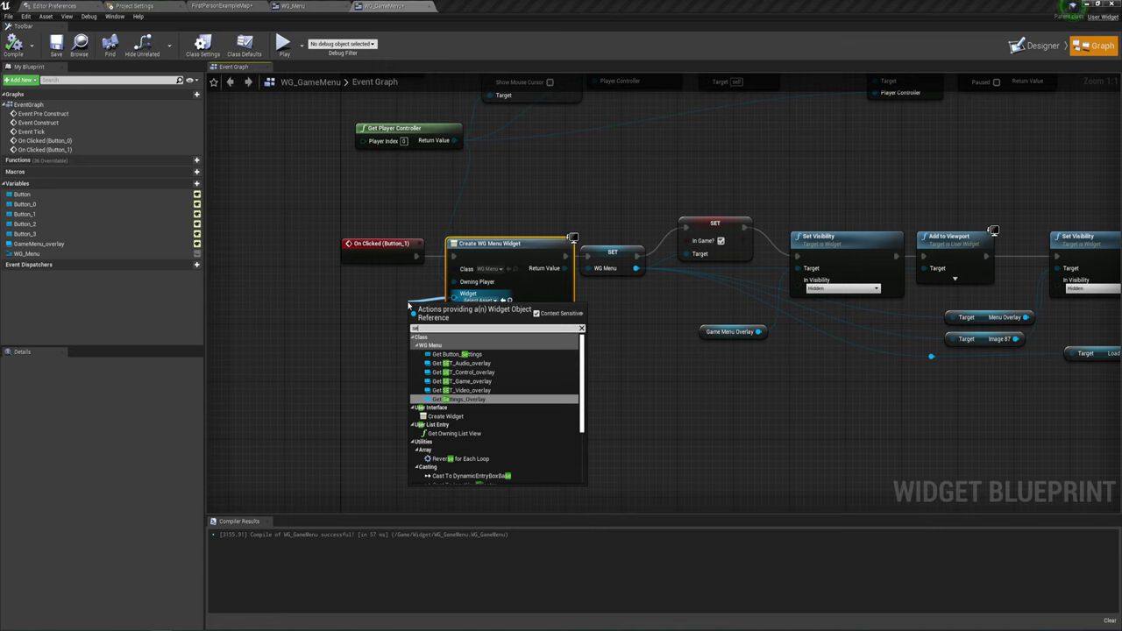
type("lf")
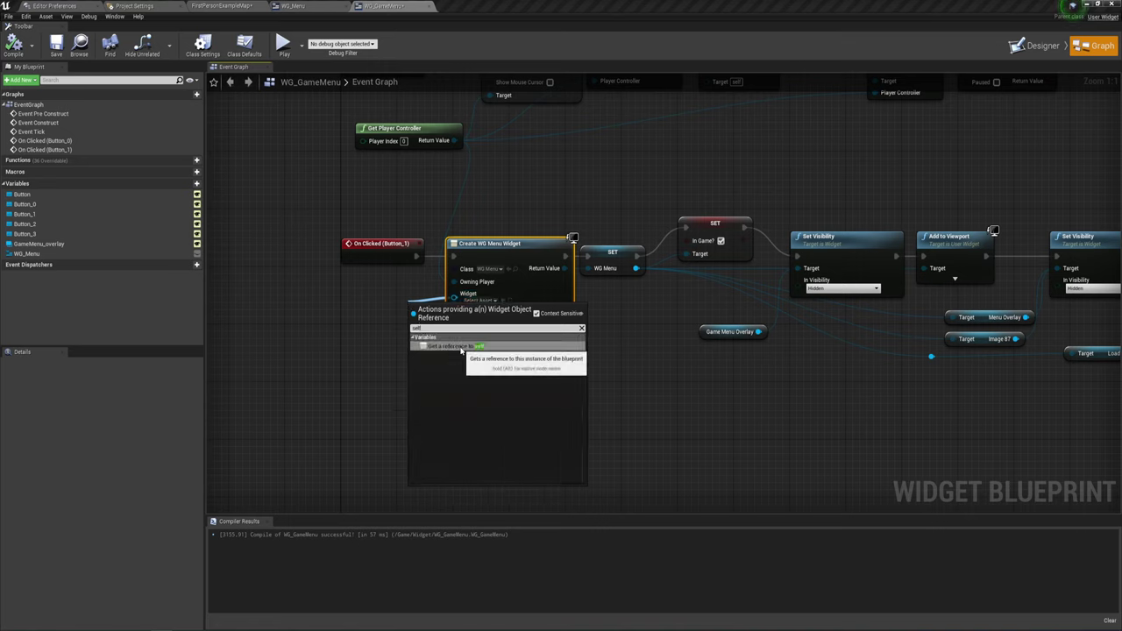
left_click(460, 348)
left_click_drag(419, 313, 378, 299)
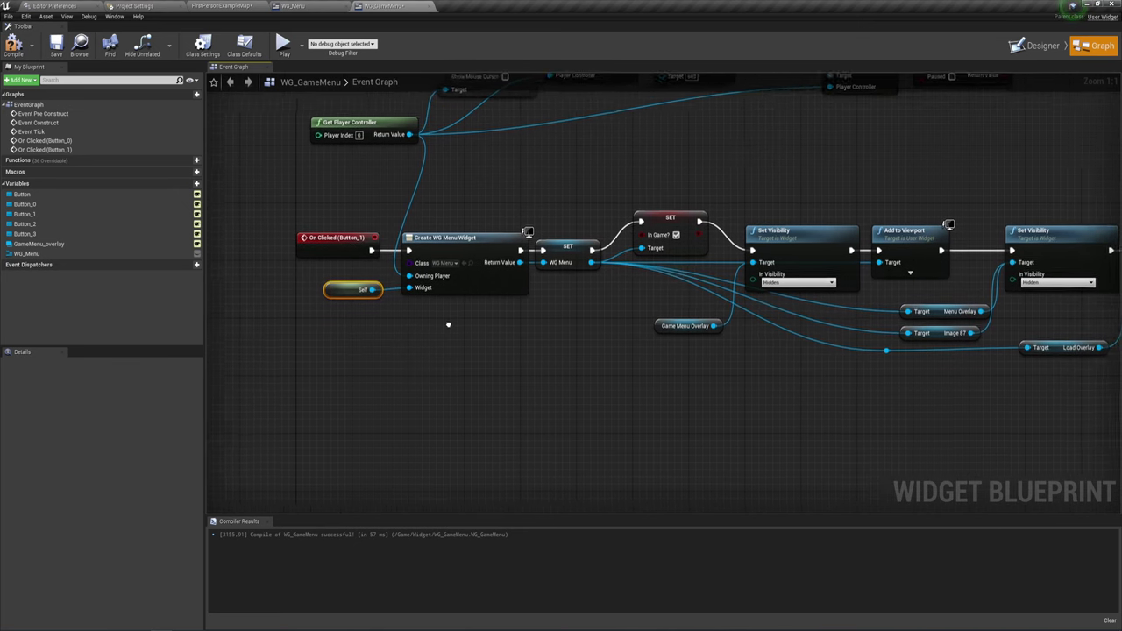
right_click_drag(466, 334, 311, 329)
right_click_drag(377, 318, 399, 331)
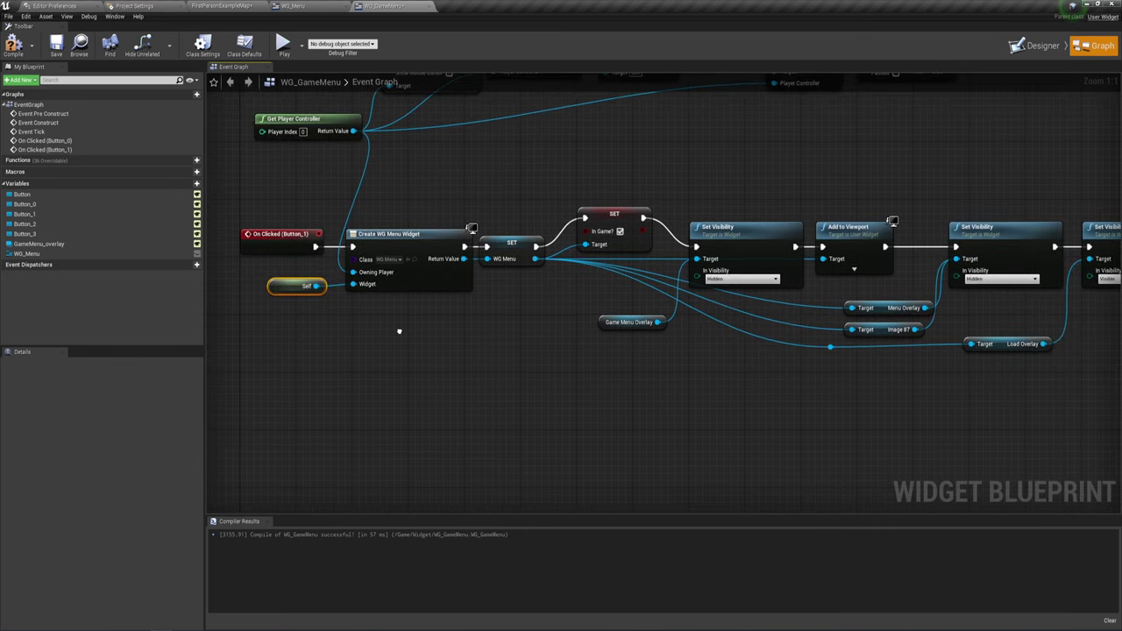
left_click_drag(230, 312, 322, 274)
left_click(319, 7)
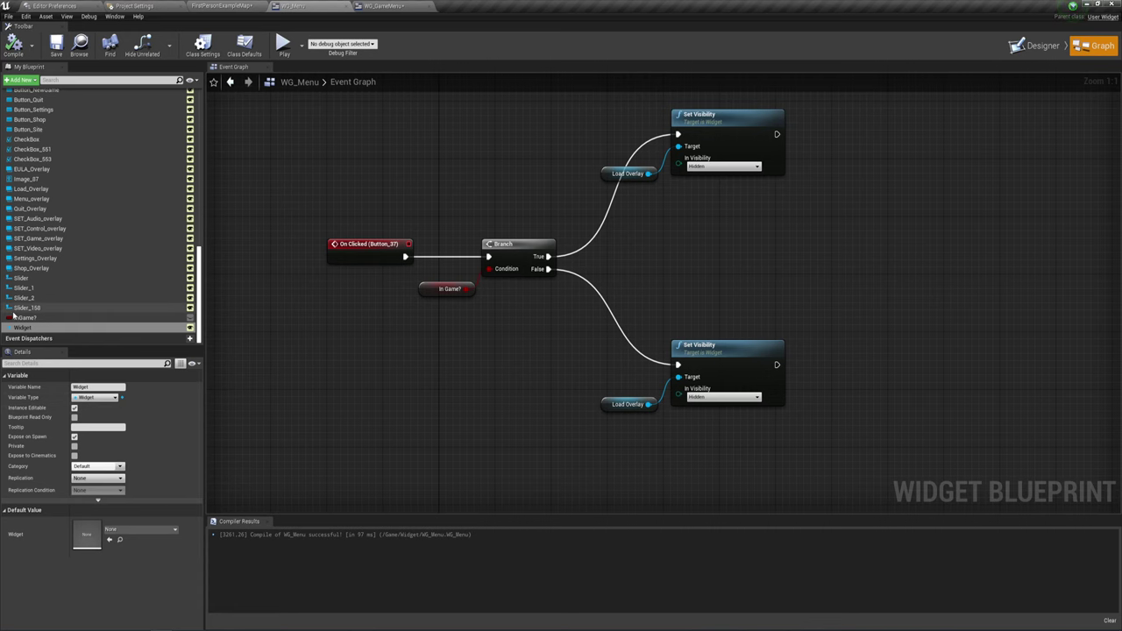
Place a Widget getter and run an Is Valid check after Load Overlay is hidden
right_click_drag(695, 413, 480, 331)
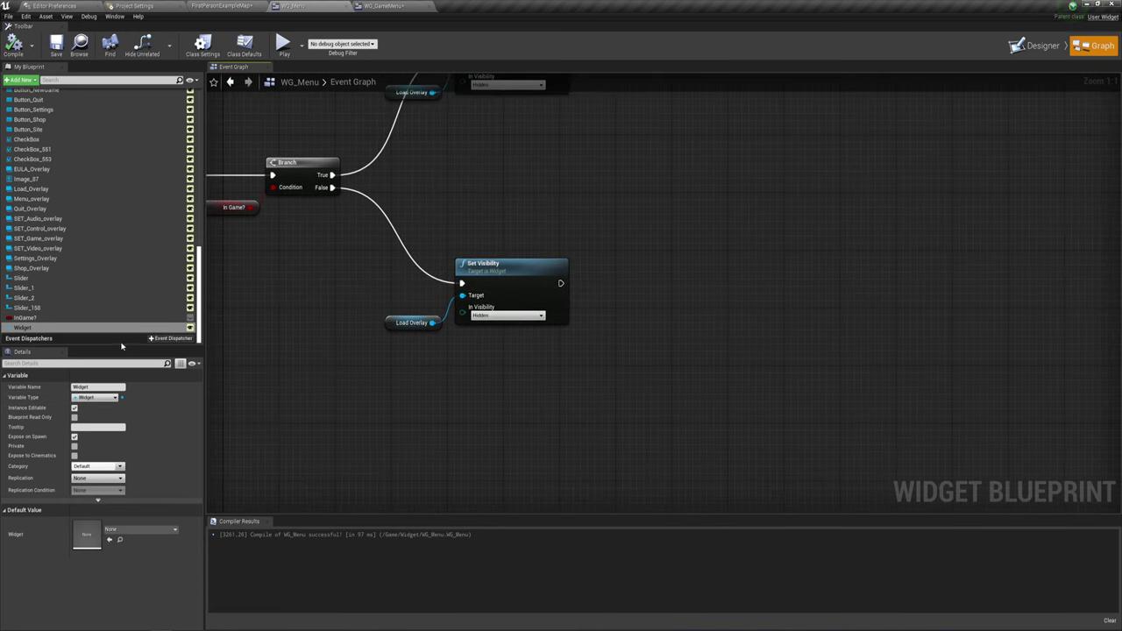
left_click(189, 327)
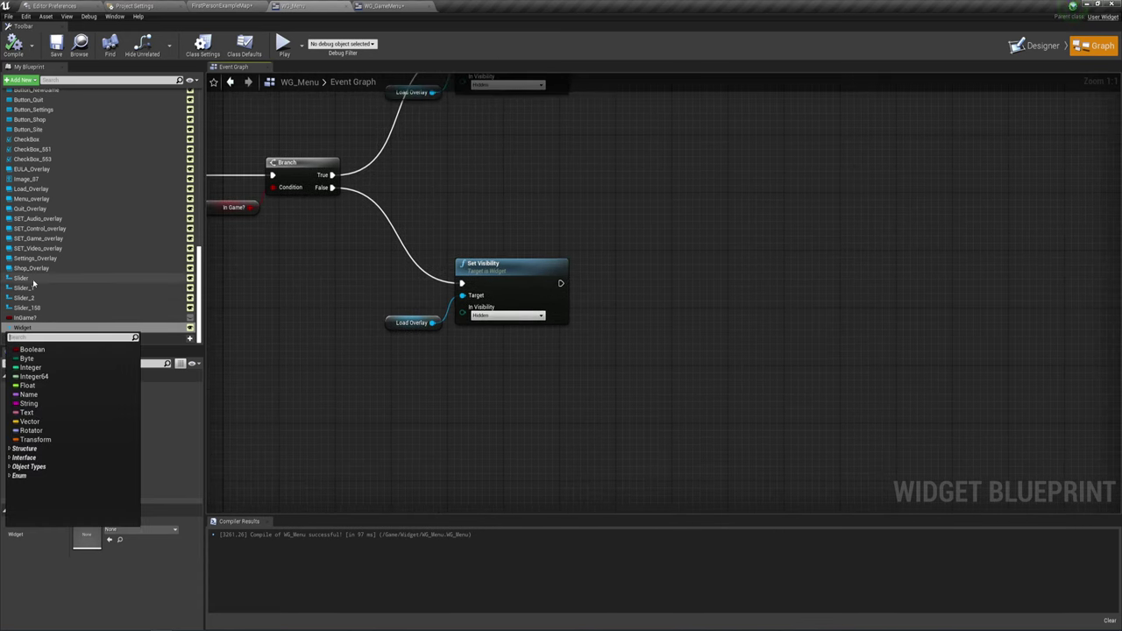
mouse_move(27, 327)
left_mouse_down()
mouse_move(571, 361)
mouse_move(645, 261)
left_mouse_up()
type("is")
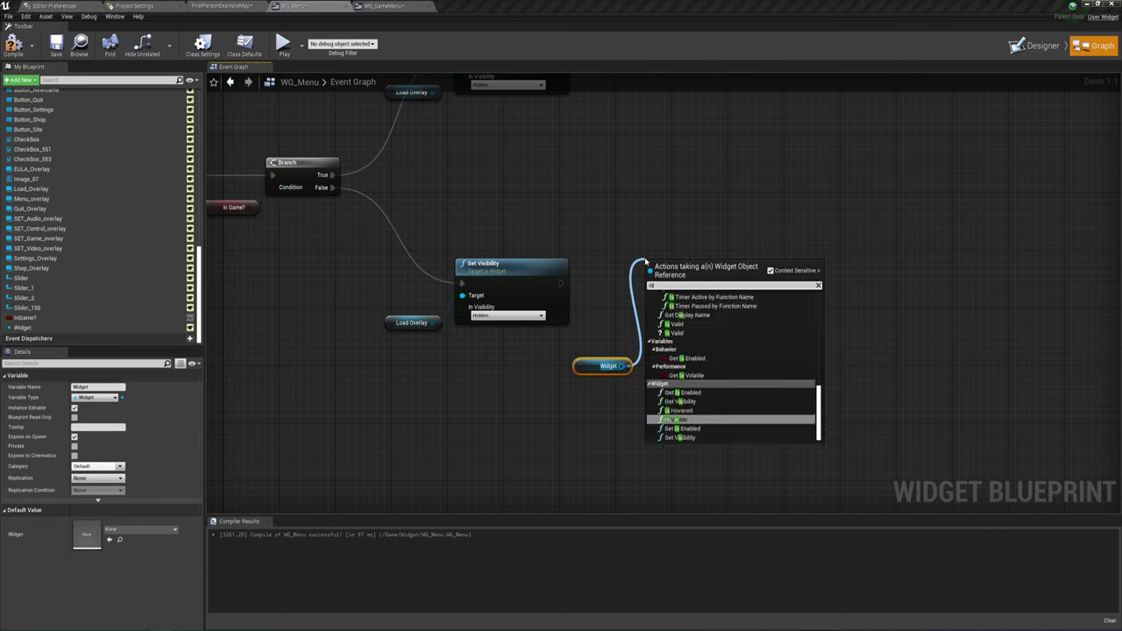
type(" var")
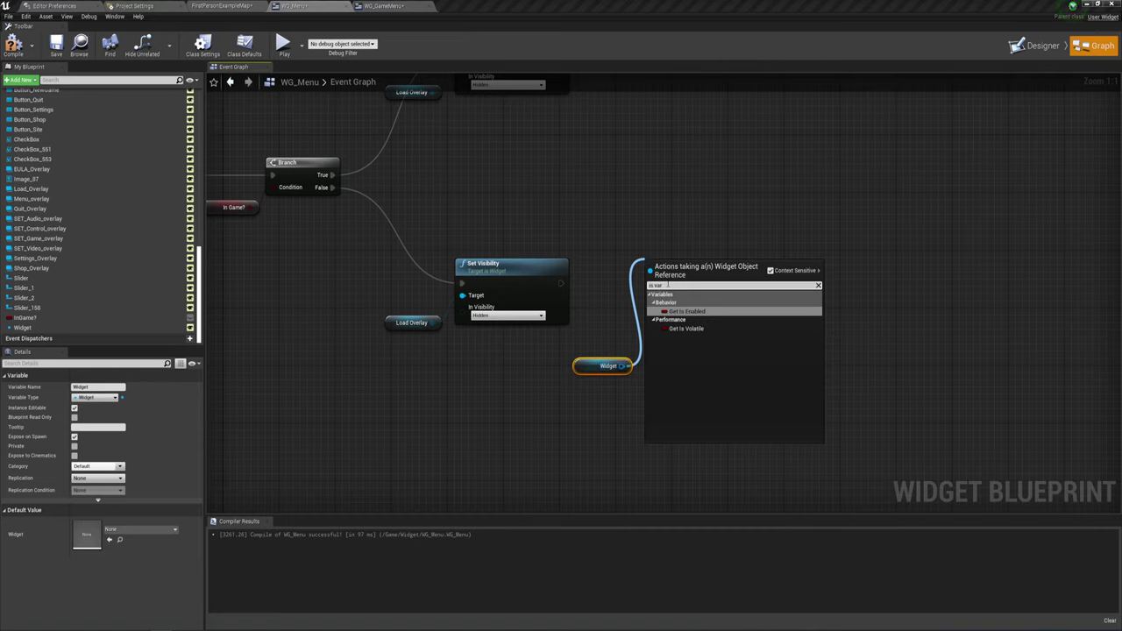
key("BackSpace")
key("BackSpace")
key("BackSpace")
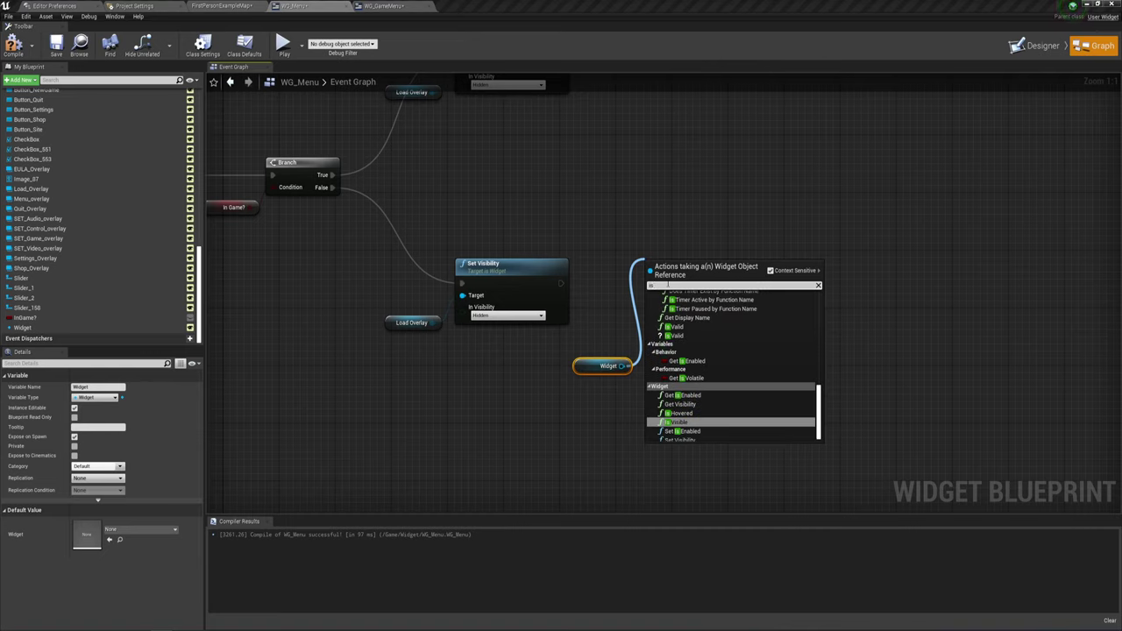
type(" vali")
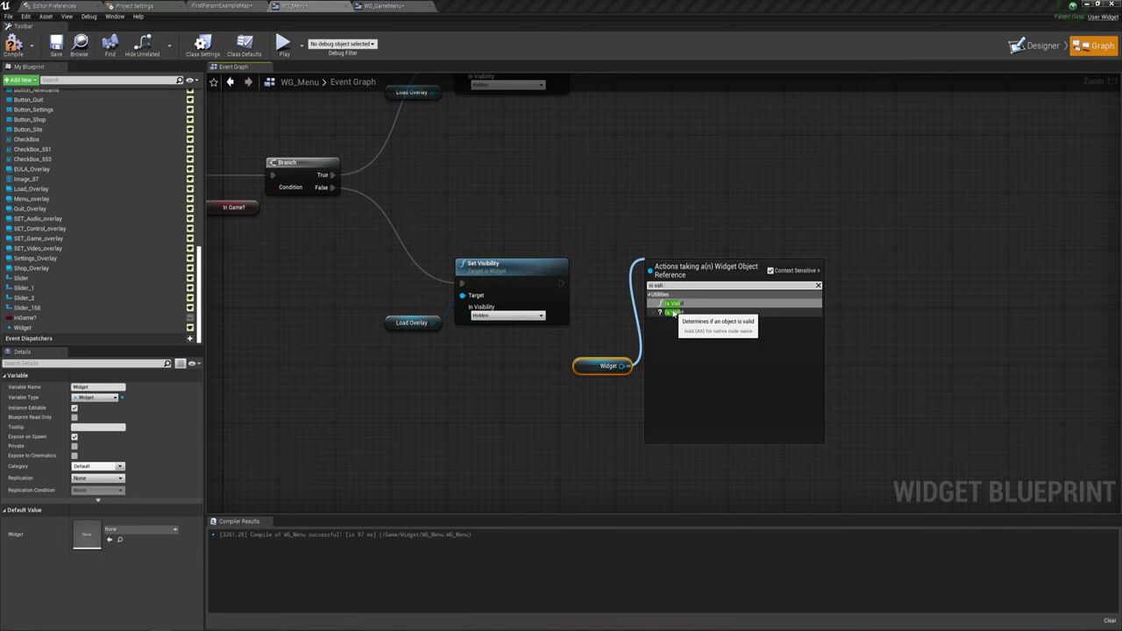
left_click(673, 313)
left_click_drag(685, 276, 649, 283)
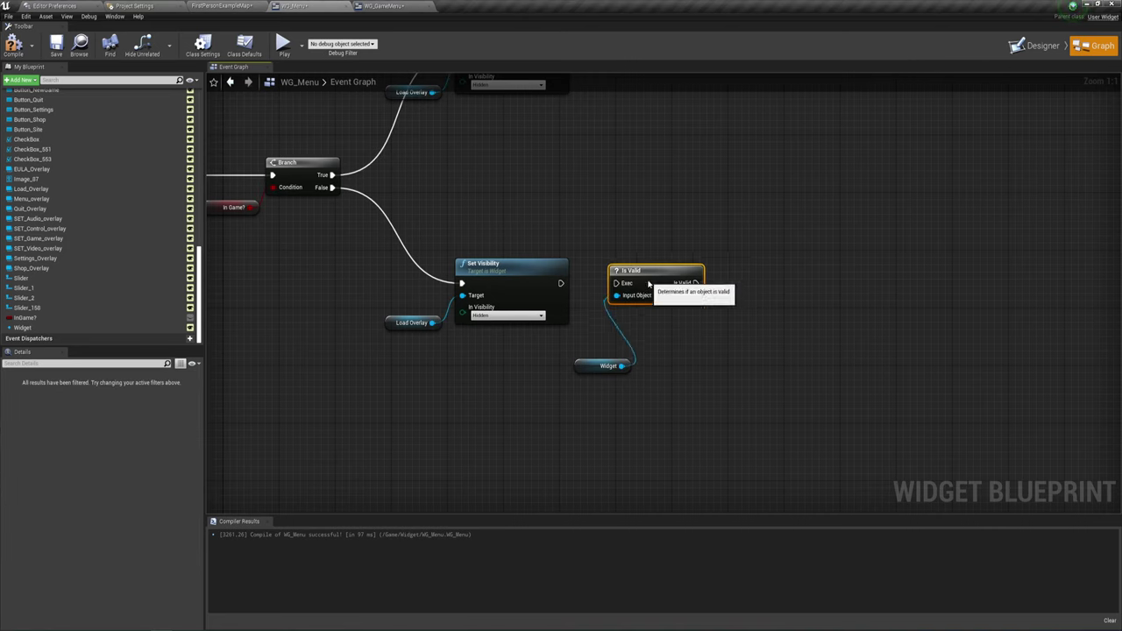
left_click_drag(561, 283, 617, 283)
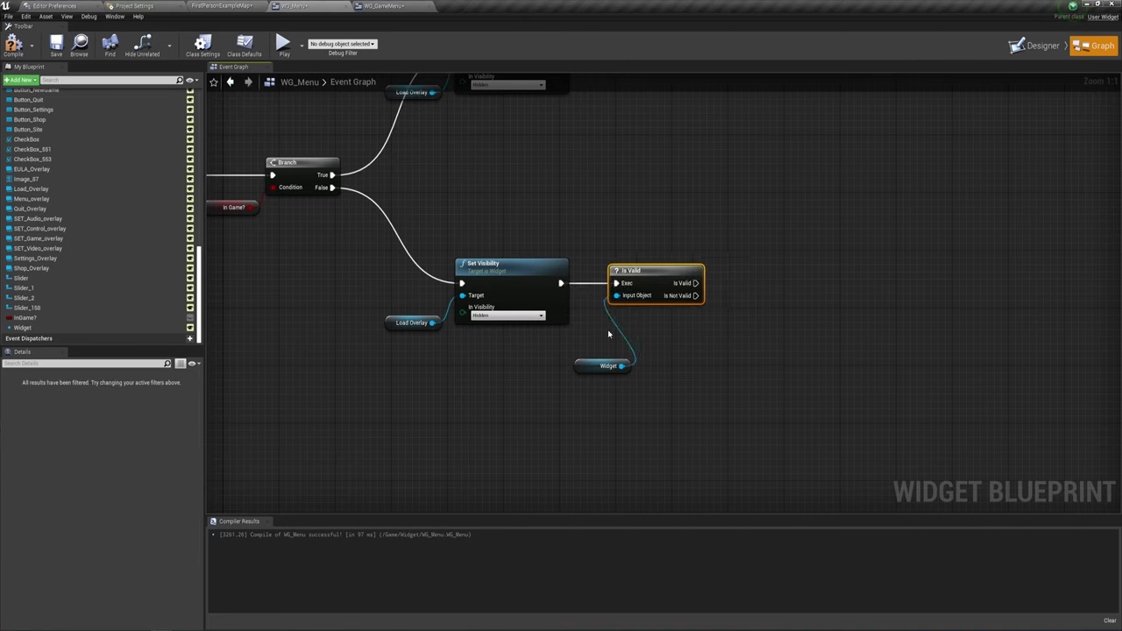
left_click_drag(580, 366, 546, 347)
mouse_move(677, 339)
right_mouse_down()
mouse_move(593, 295)
mouse_move(612, 321)
right_mouse_up()
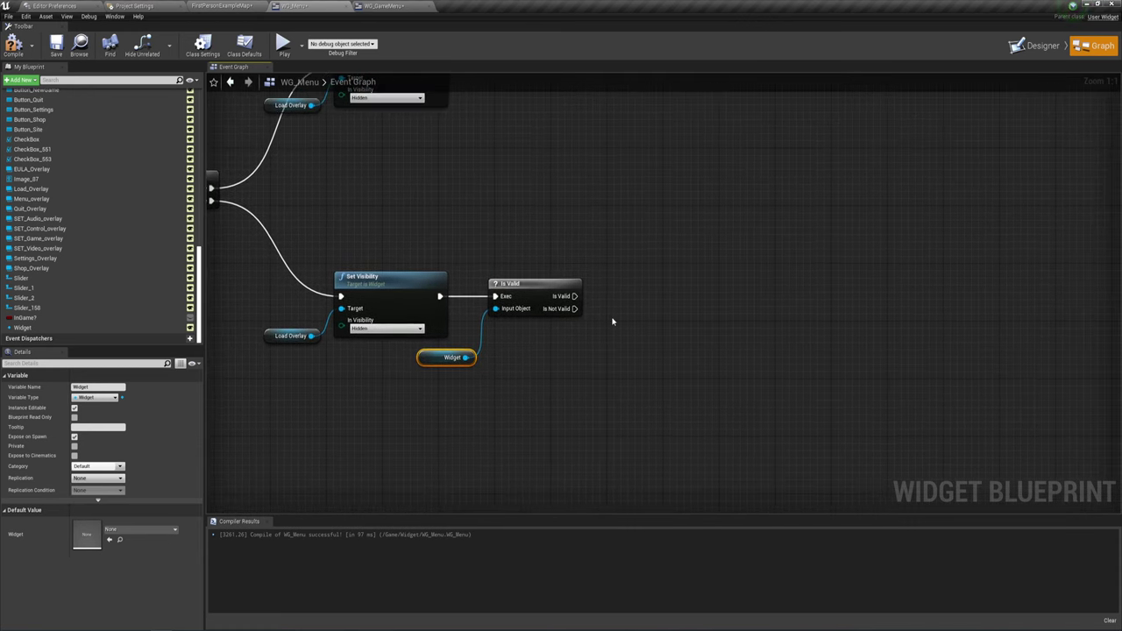
Cast Widget to WG_GameMenu, running the cast only when Widget is valid
left_click_drag(465, 357, 669, 289)
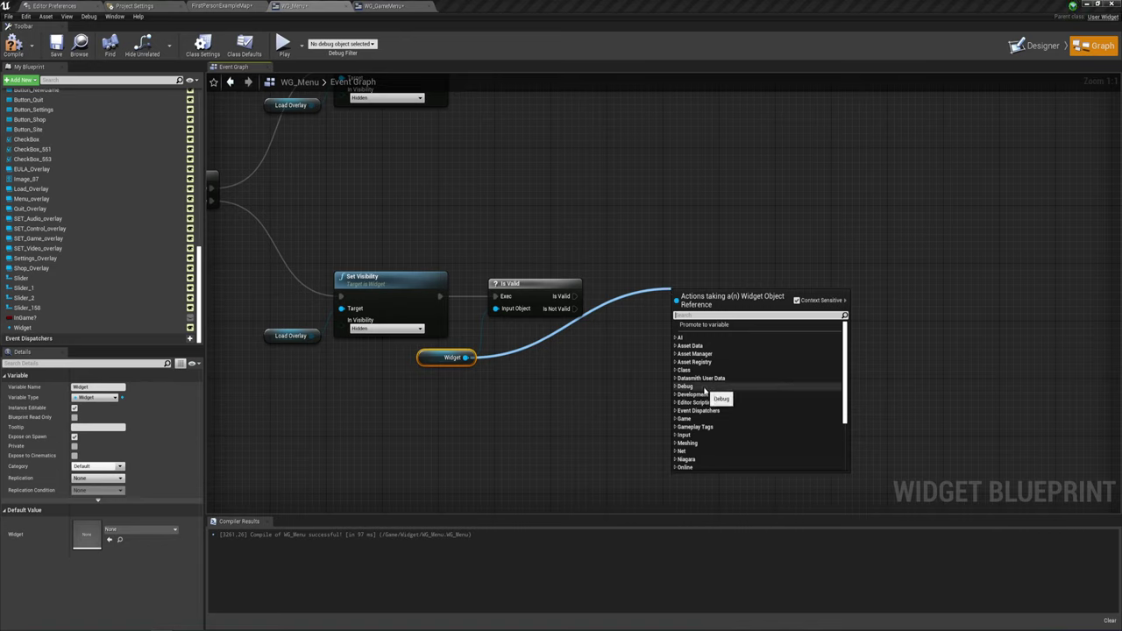
type("Game")
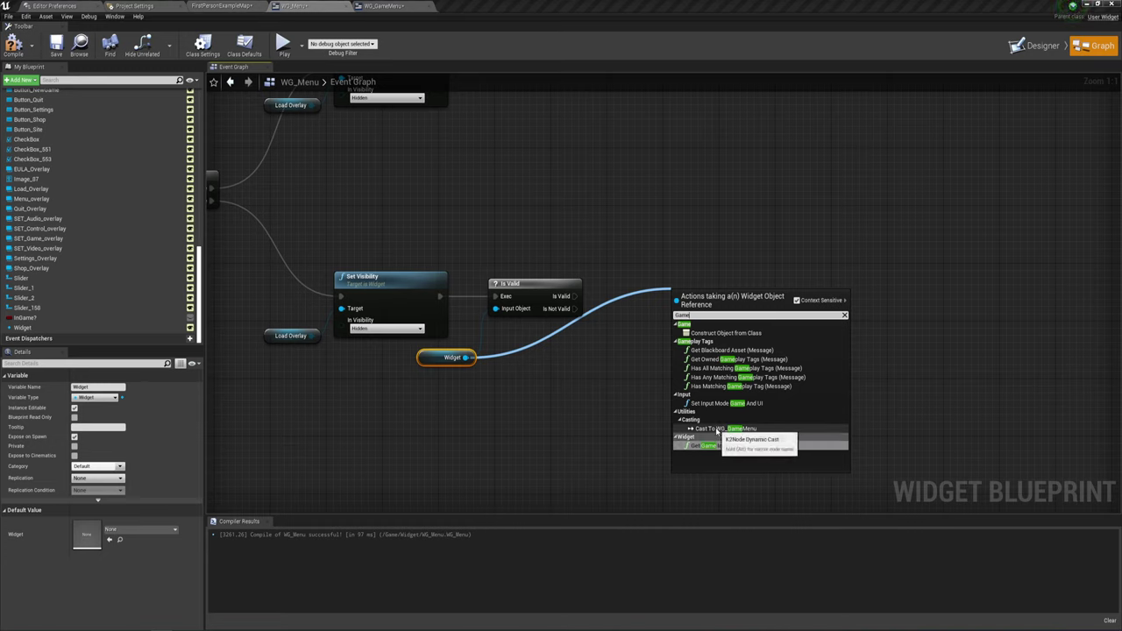
left_click(724, 428)
mouse_move(708, 305)
left_mouse_down()
mouse_move(640, 254)
mouse_move(654, 255)
left_mouse_up()
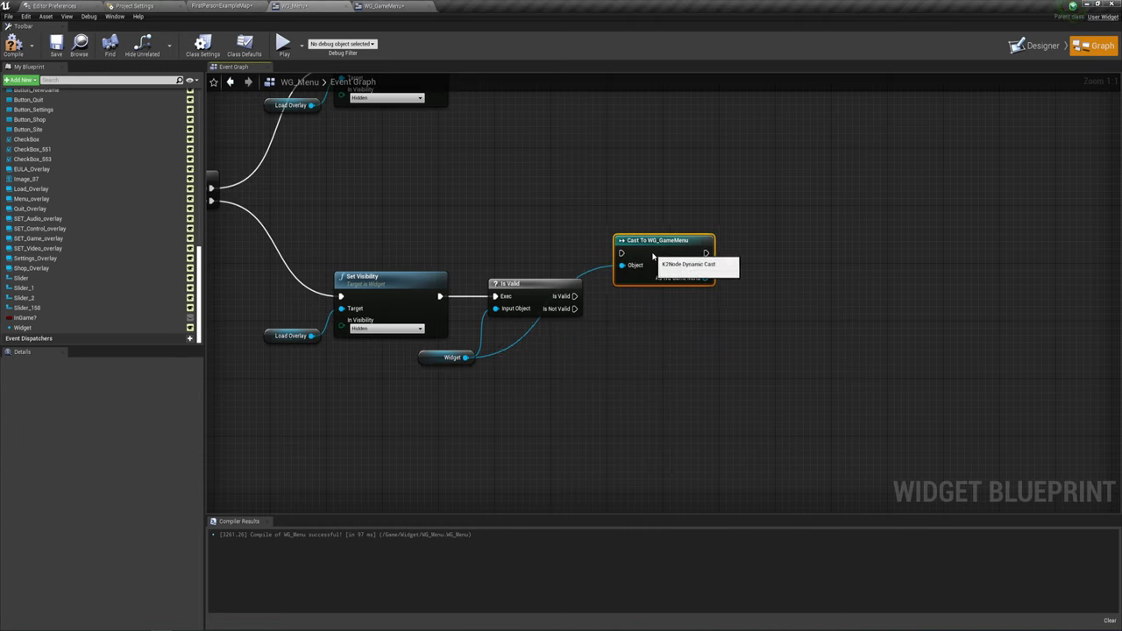
mouse_move(575, 296)
left_mouse_down()
mouse_move(621, 253)
mouse_move(653, 257)
left_mouse_up()
right_click_drag(667, 350, 593, 335)
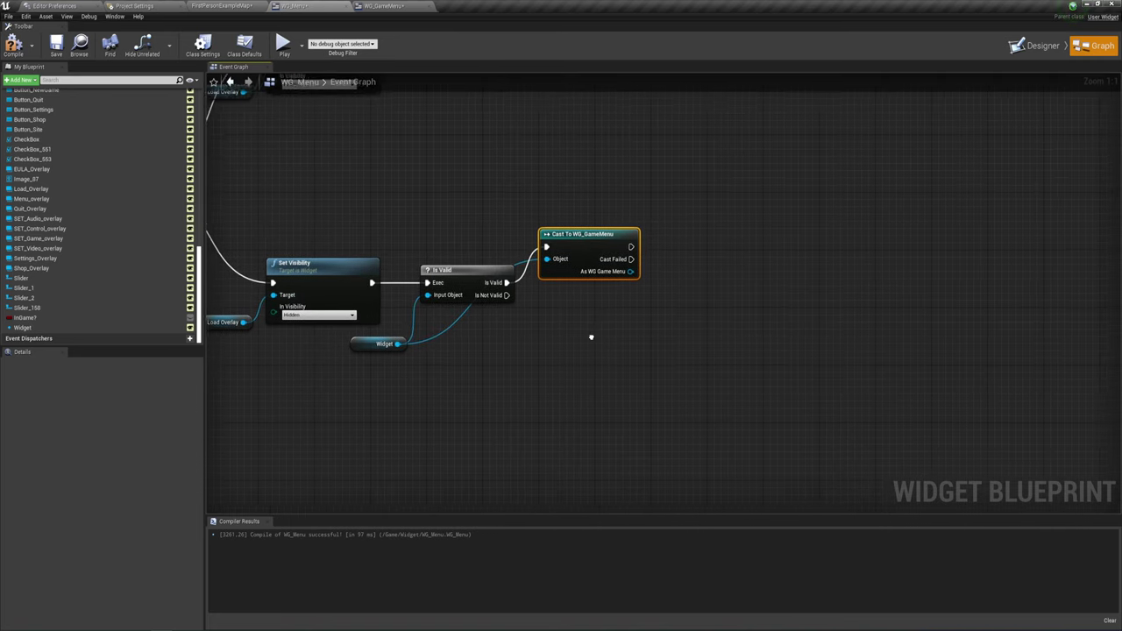
Set the cast's GameMenu_overlay to Visible after a successful cast, and compile WG_Menu
left_click_drag(627, 270, 666, 281)
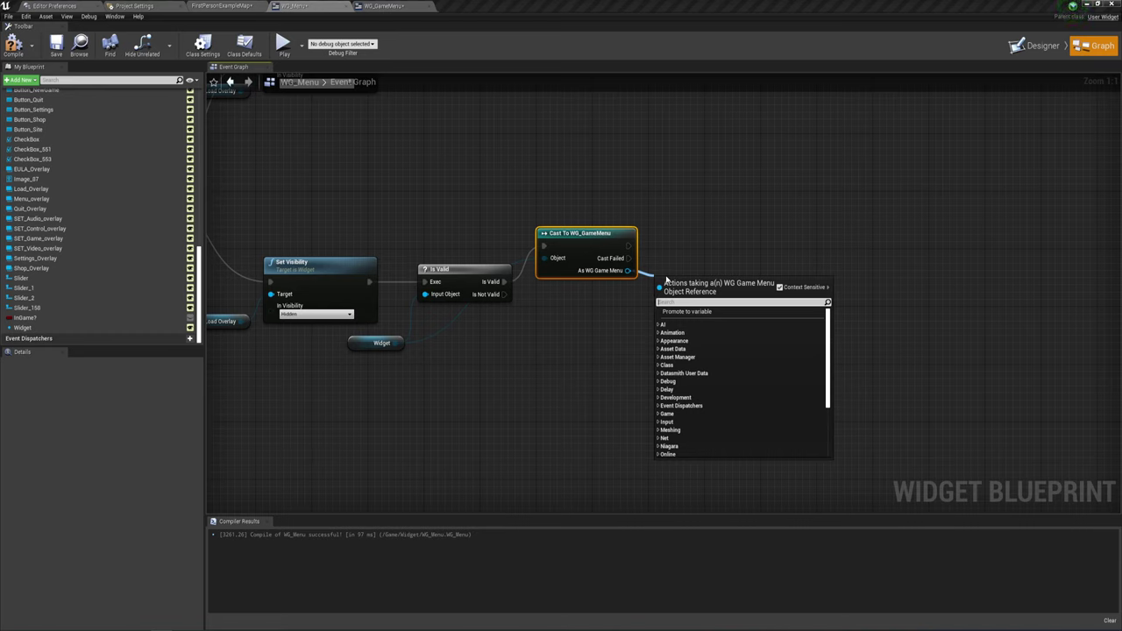
type("get")
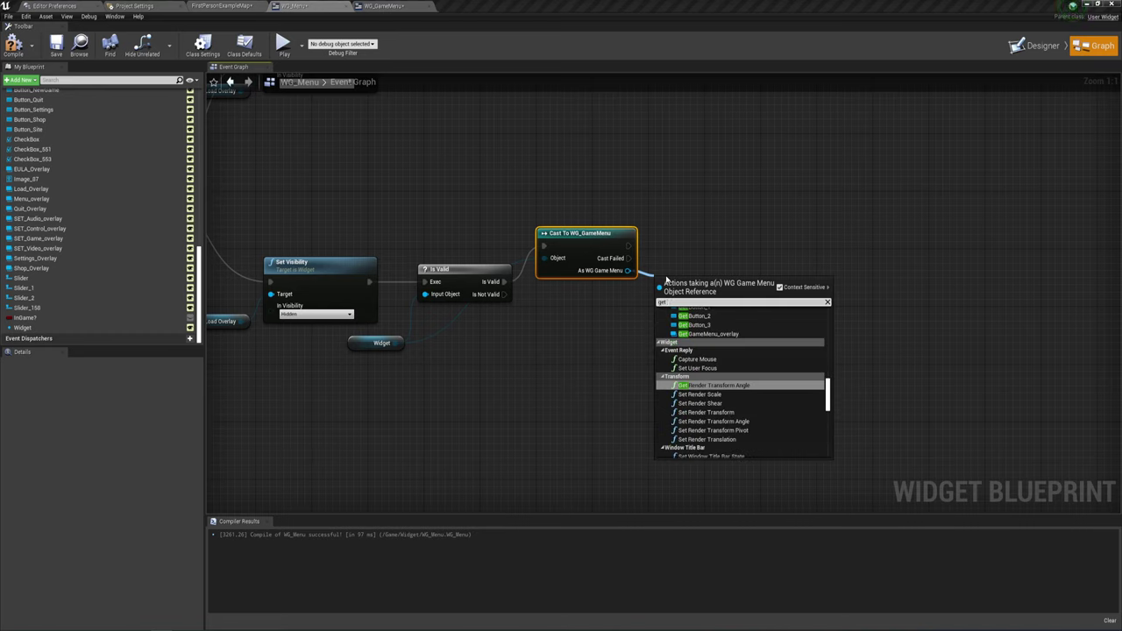
type(" game")
key("Up")
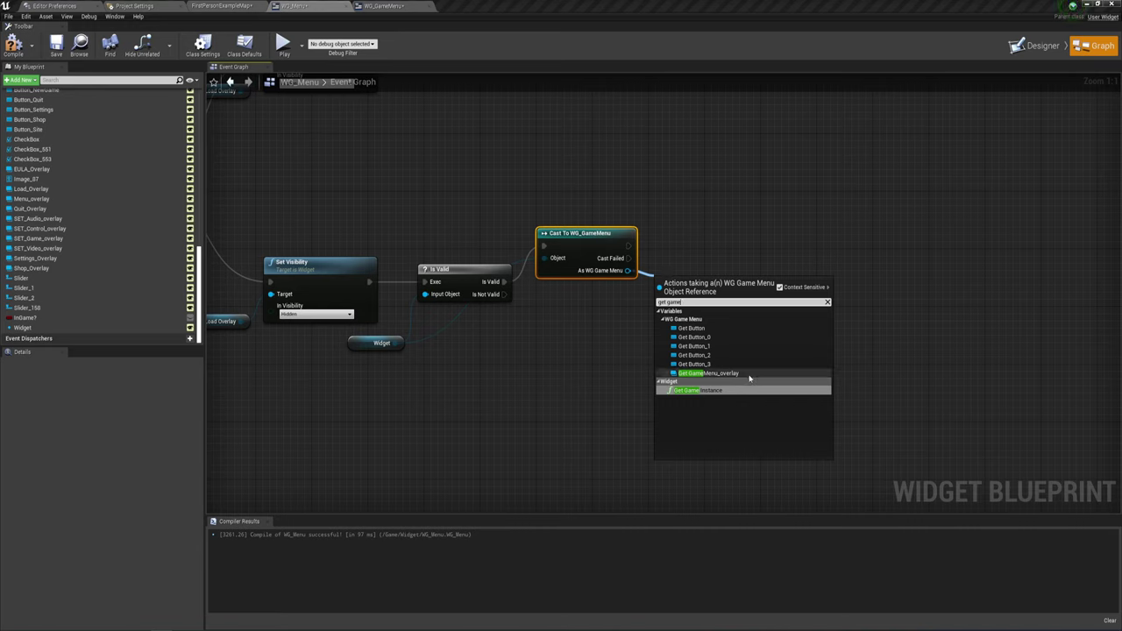
key("Return")
left_click_drag(752, 285, 798, 248)
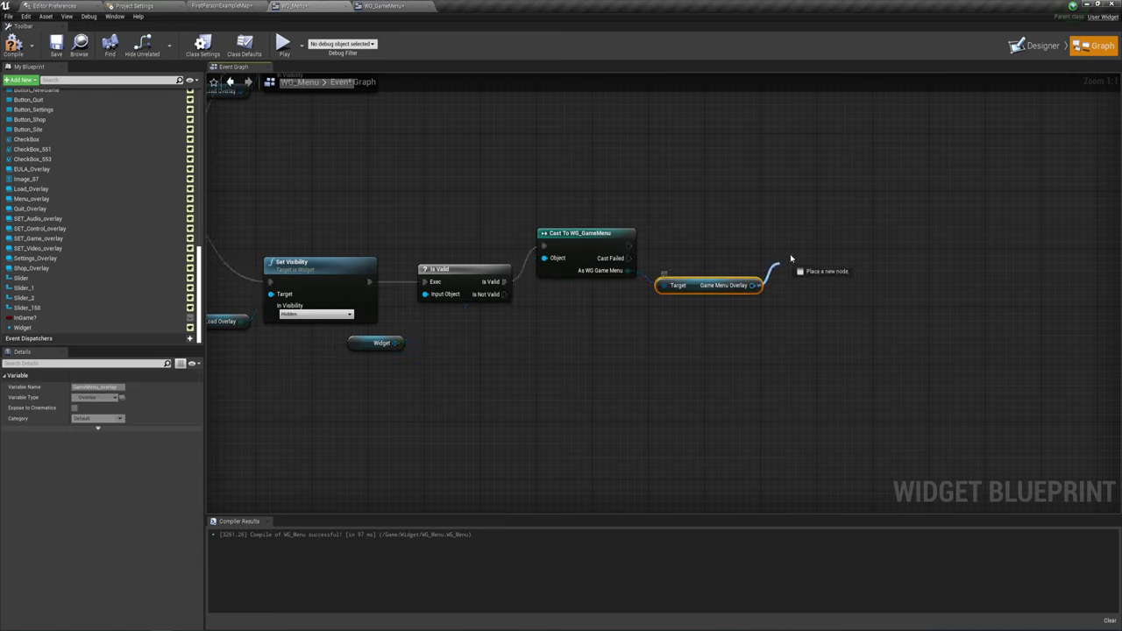
type("set v")
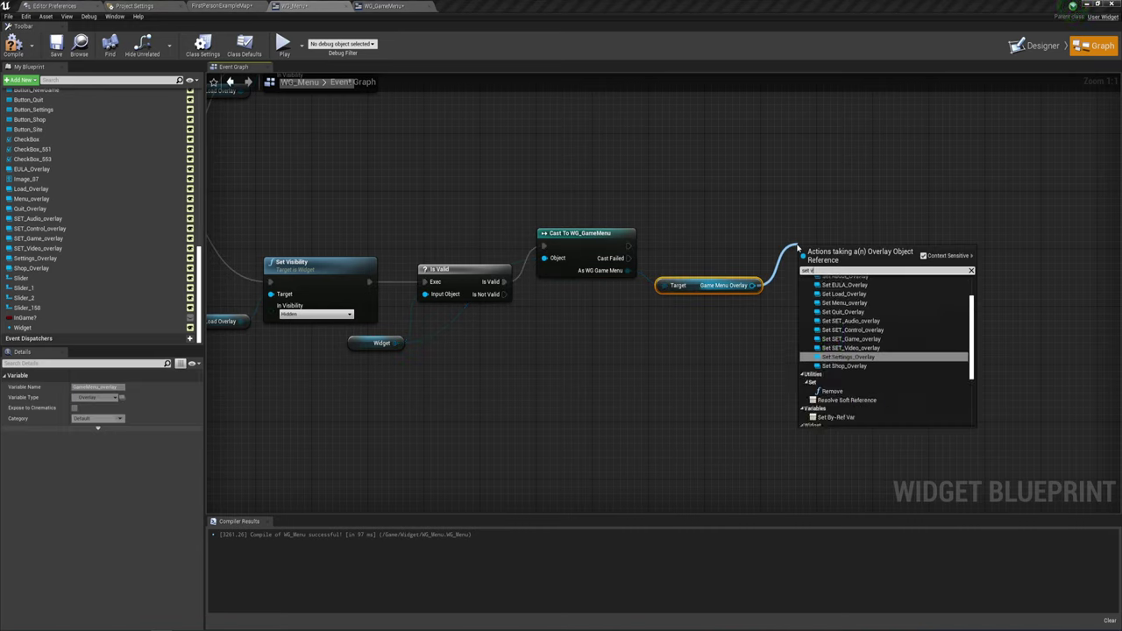
type("i")
left_click(833, 367)
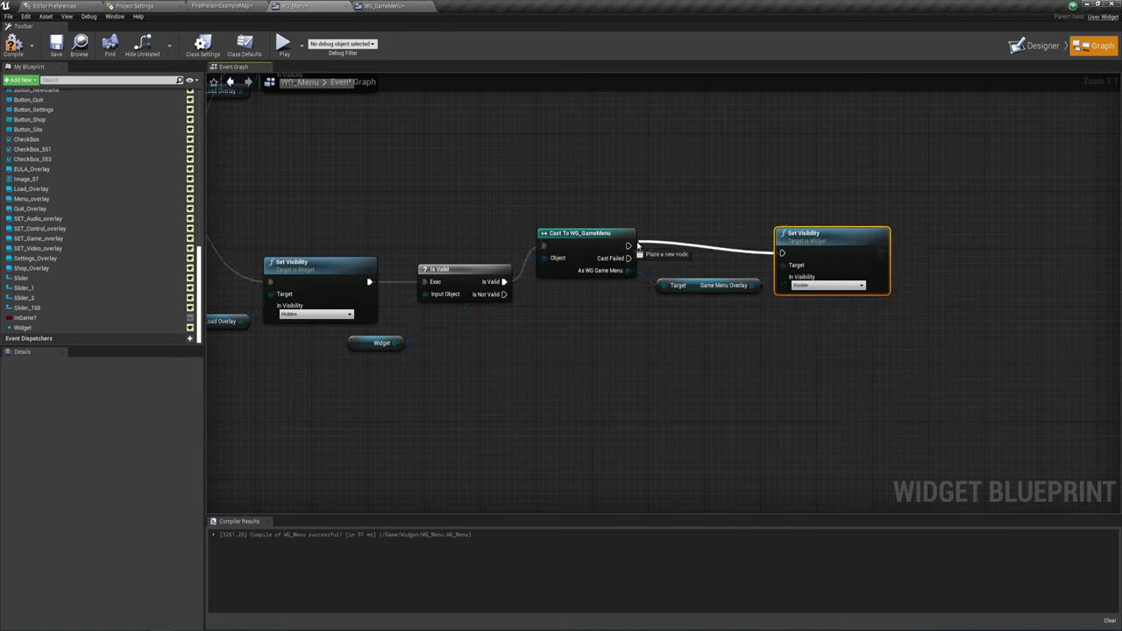
left_click_drag(782, 254, 629, 246)
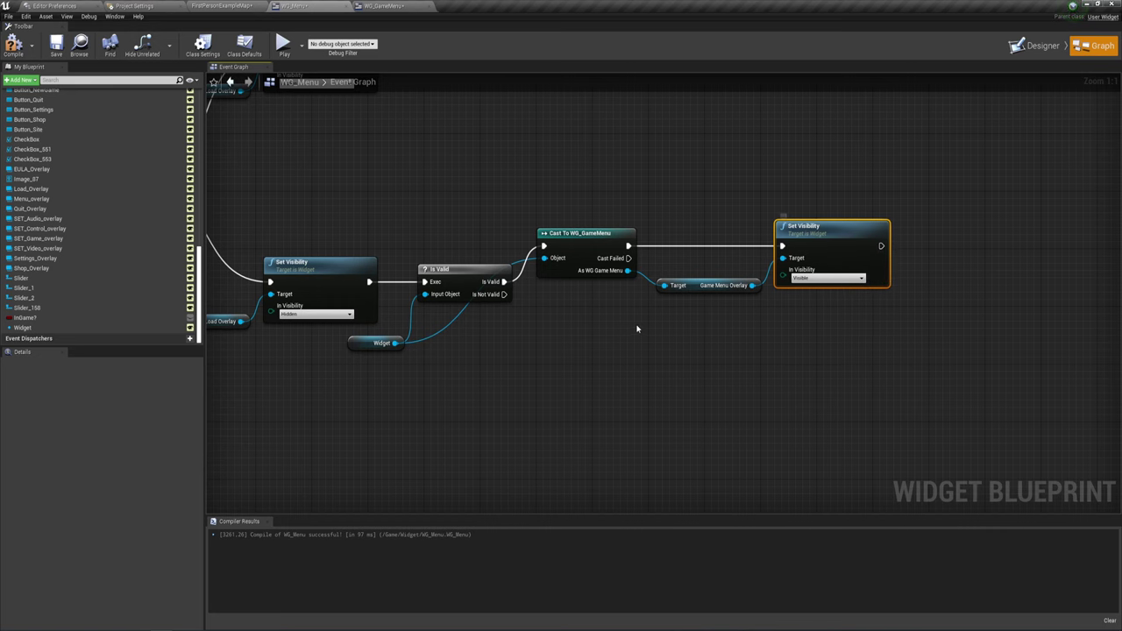
left_click(573, 351)
right_click_drag(573, 351, 617, 363)
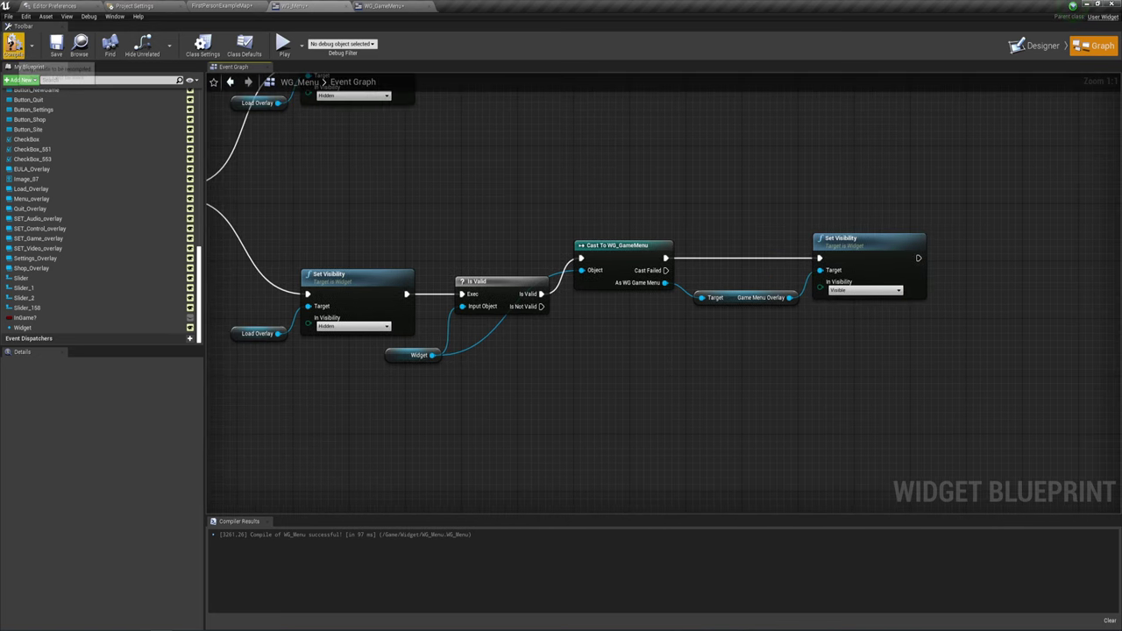
left_click(13, 43)
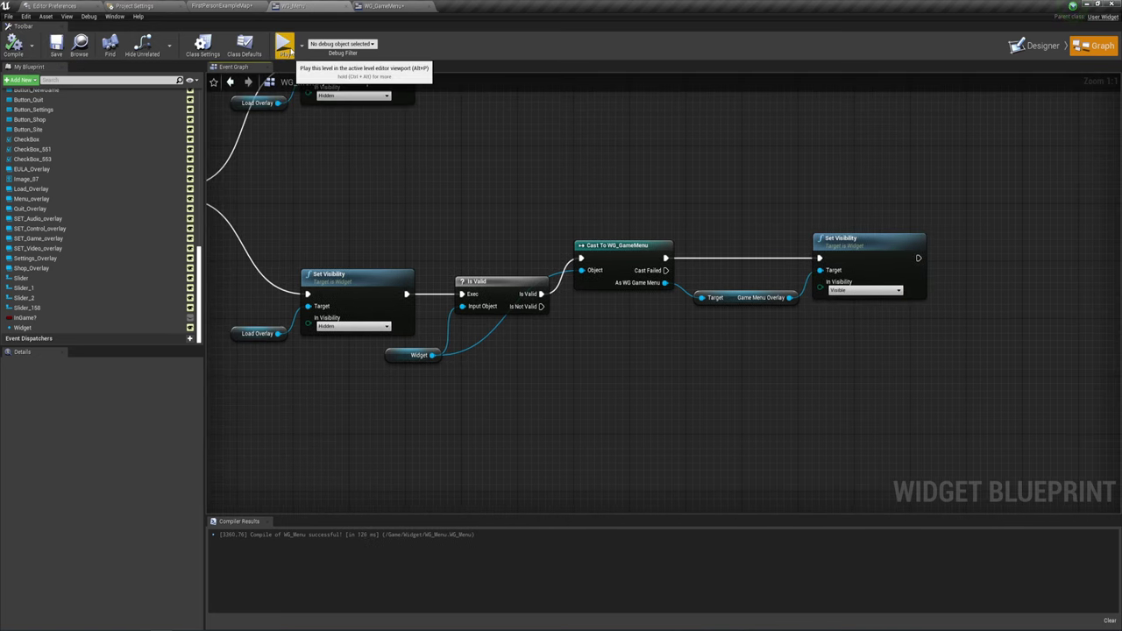
Compile WG_GameMenu and play-test opening Load game from the pause menu and cancelling
left_click(394, 6)
left_click(13, 44)
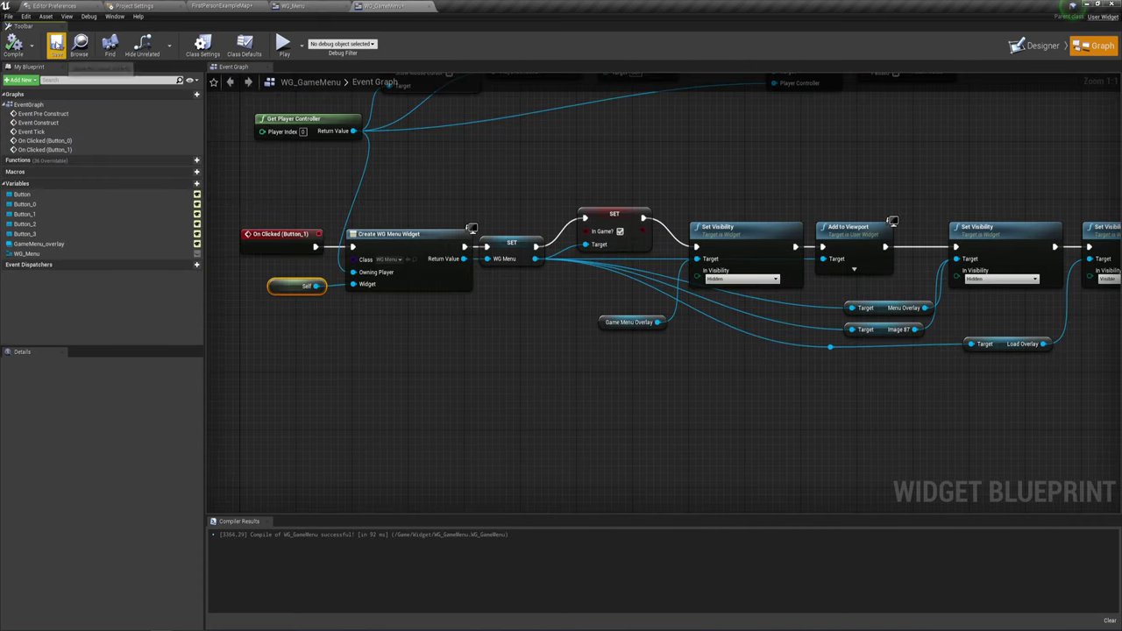
left_click(284, 42)
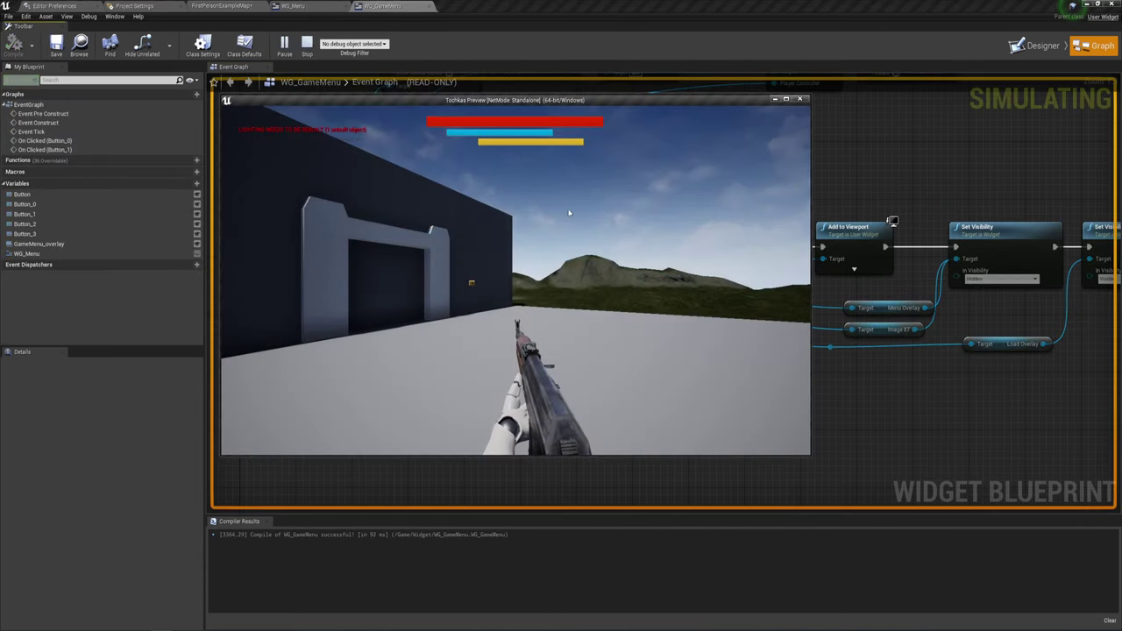
key("Escape")
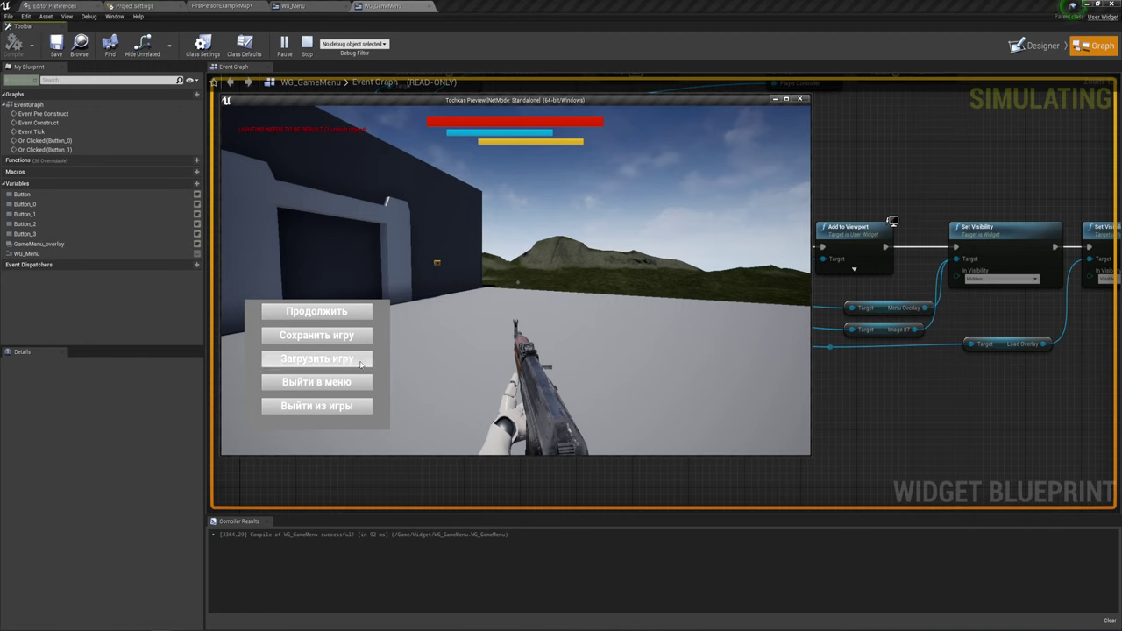
left_click(360, 363)
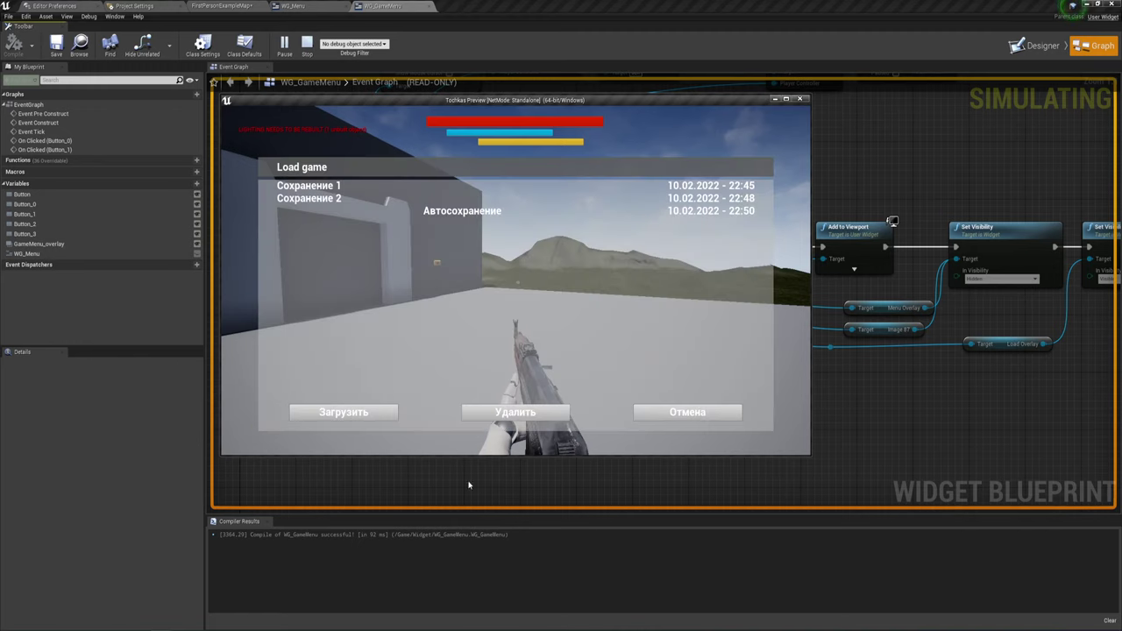
left_click(663, 418)
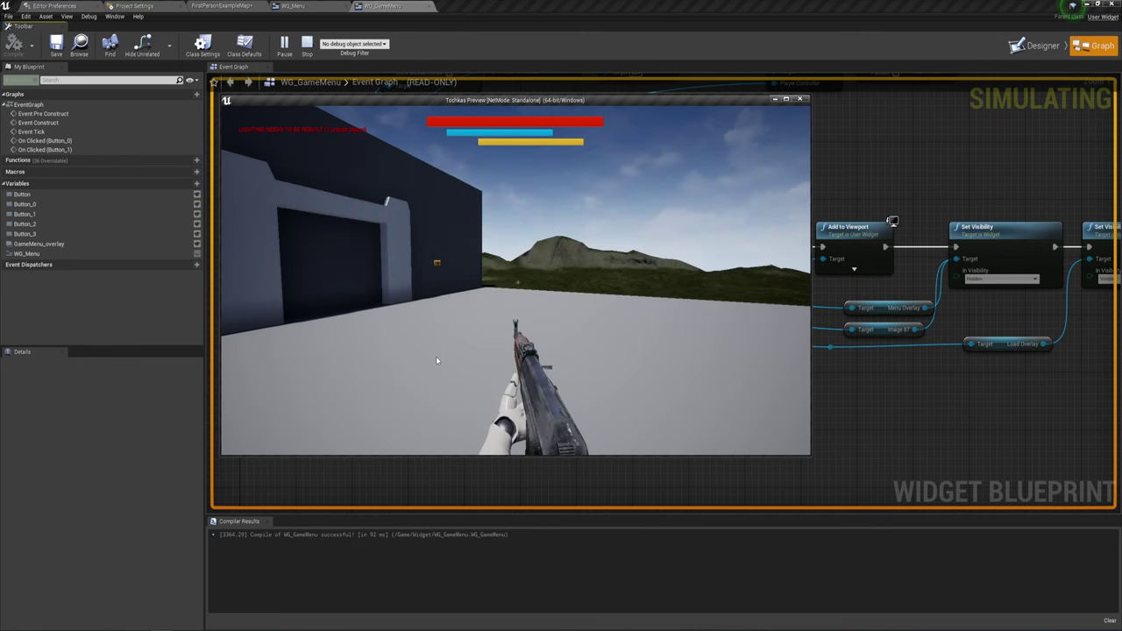
key("Escape")
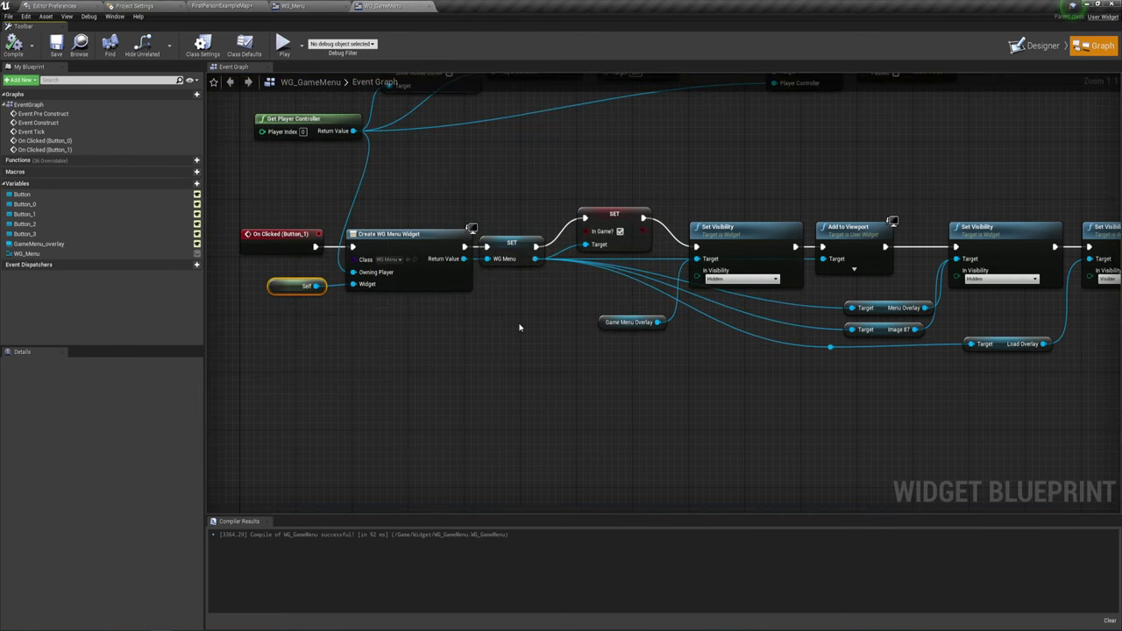
Pan and zoom across the graph to review the node chain, then return to WG_Menu
right_click_drag(626, 349, 612, 379)
right_click_drag(725, 402, 647, 381)
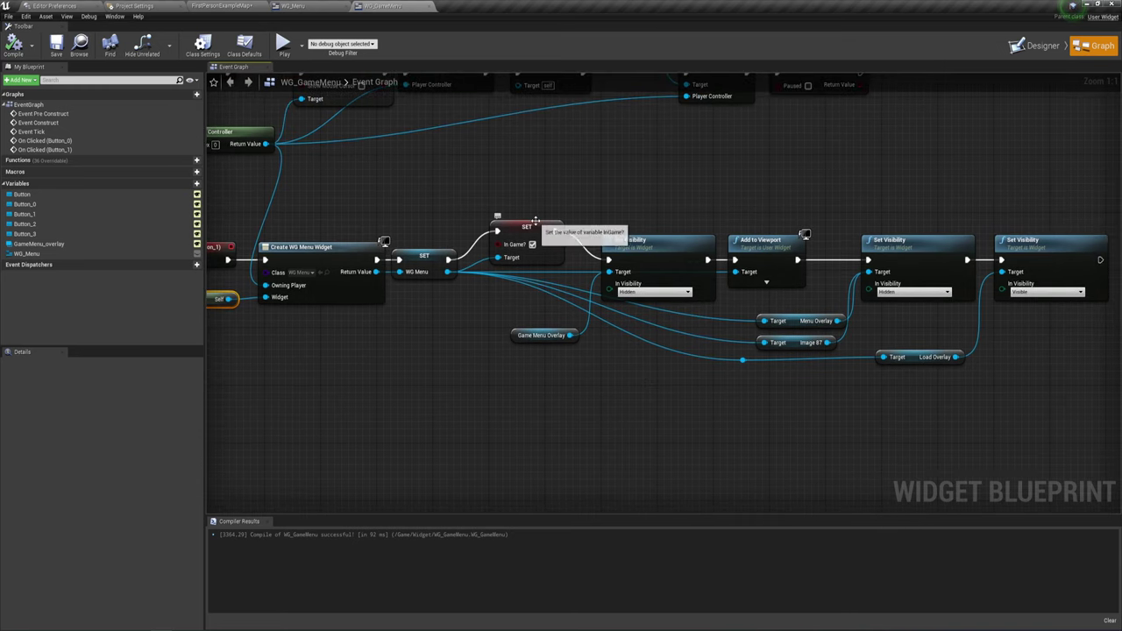
right_click_drag(550, 245, 566, 263)
scroll(566, 263, "down", 1)
right_click_drag(758, 253, 784, 288)
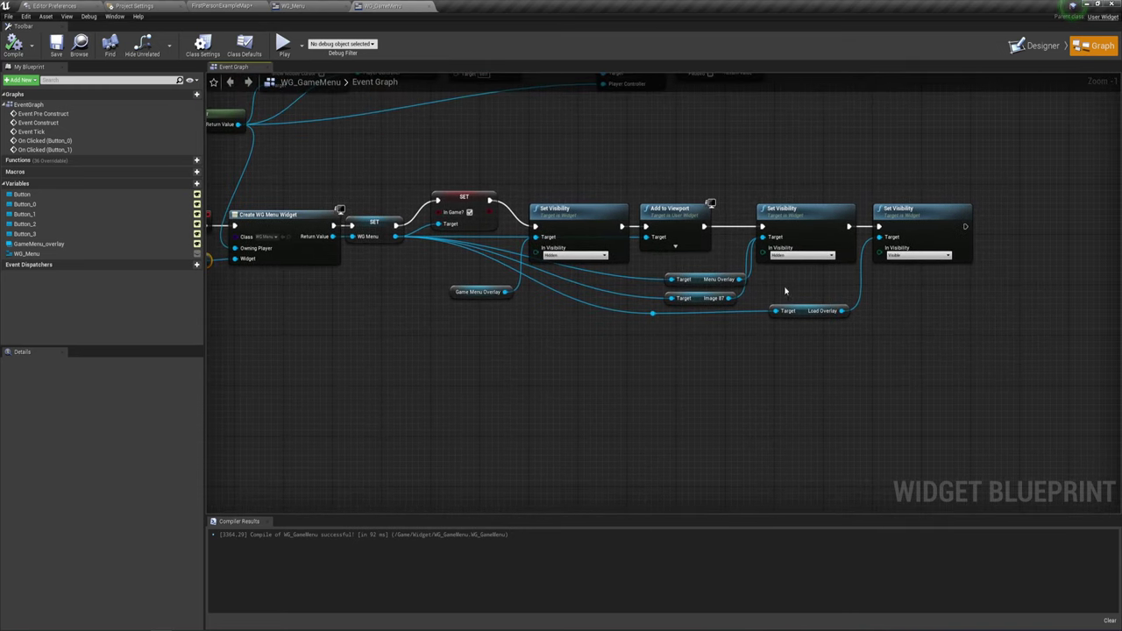
scroll(784, 289, "up", 1)
right_click_drag(860, 353, 911, 336)
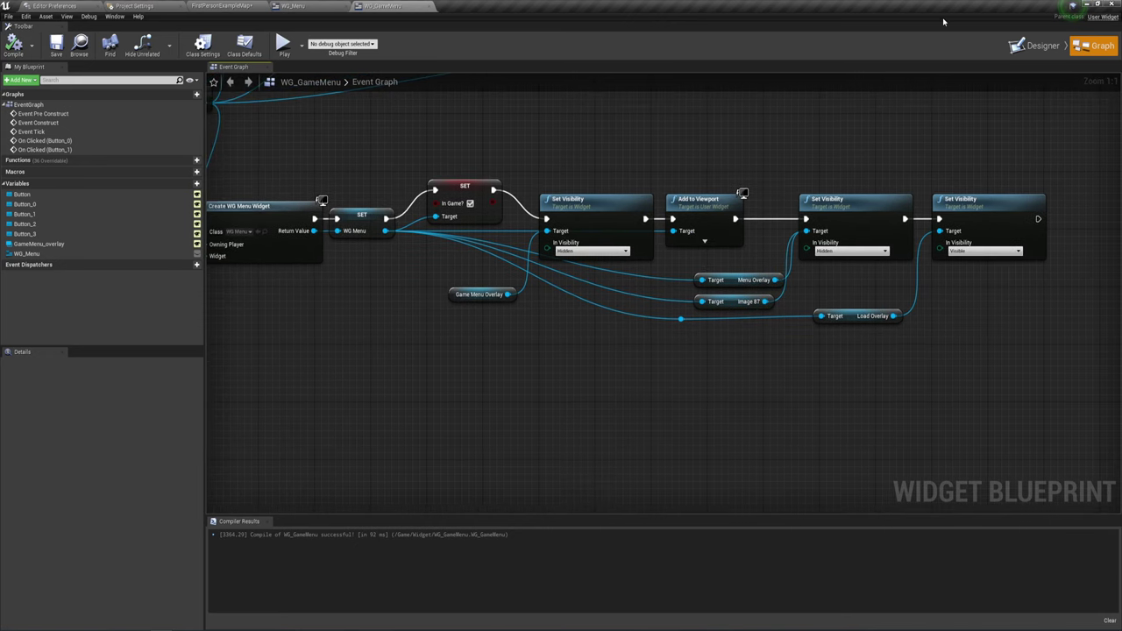
left_click(335, 5)
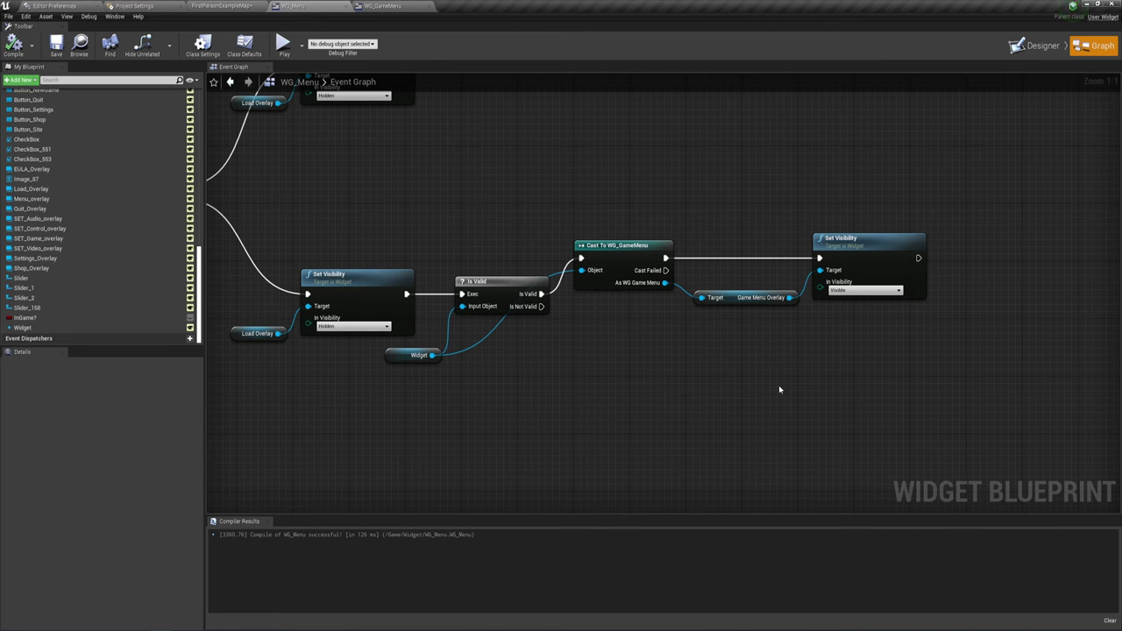
Replace the old Is Valid macro with a new Is Valid check on Widget
right_click_drag(526, 300, 602, 324)
left_click(565, 288)
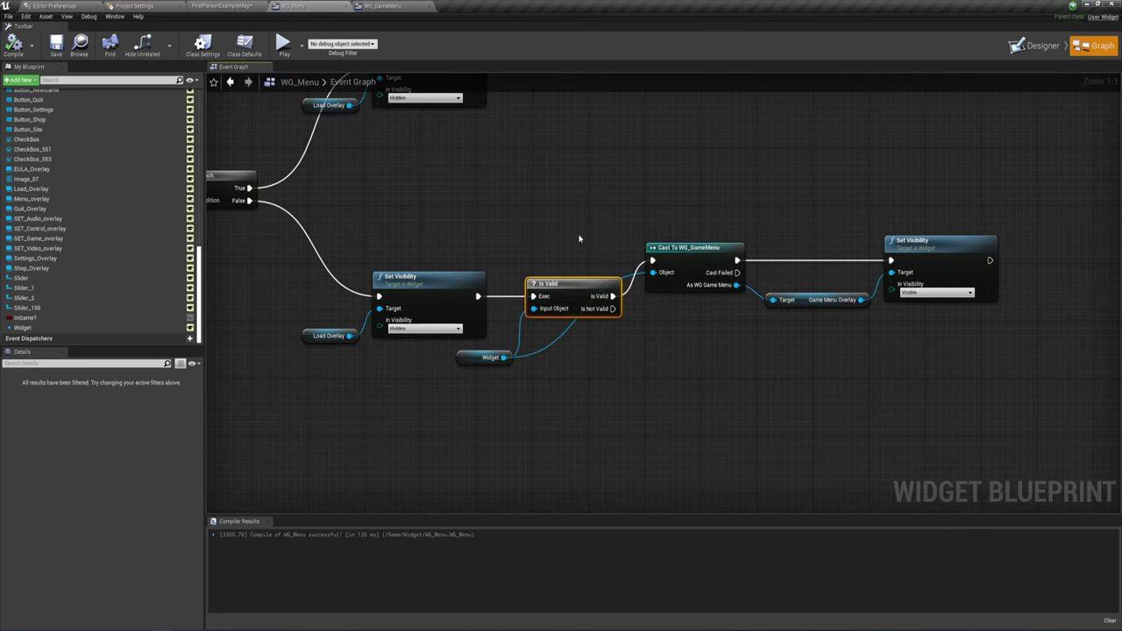
key("Delete")
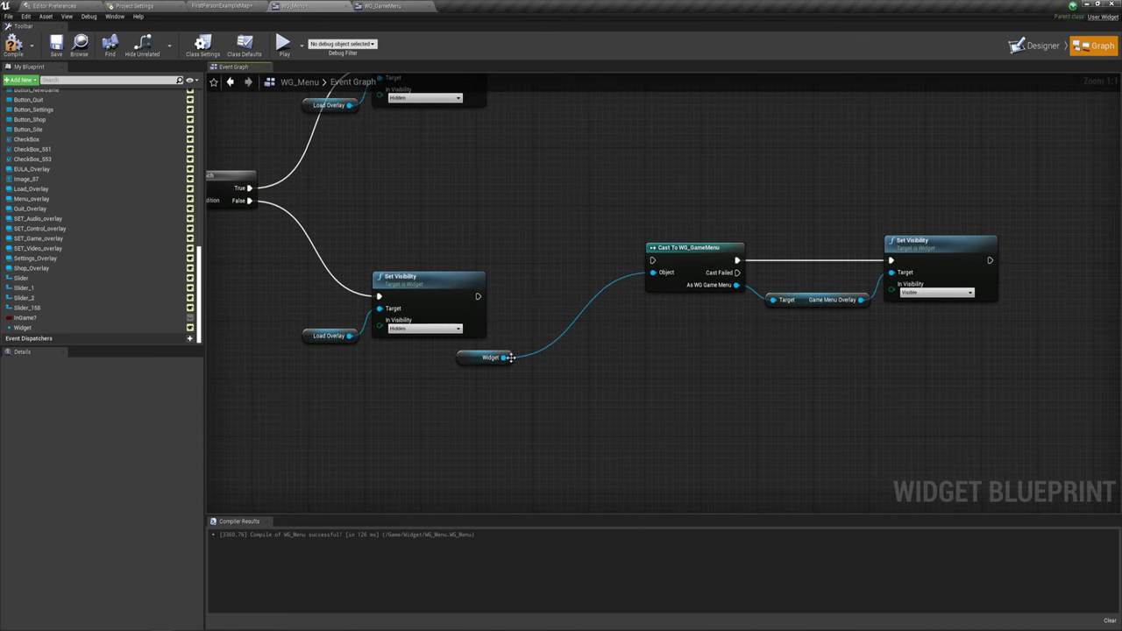
left_click_drag(508, 358, 518, 281)
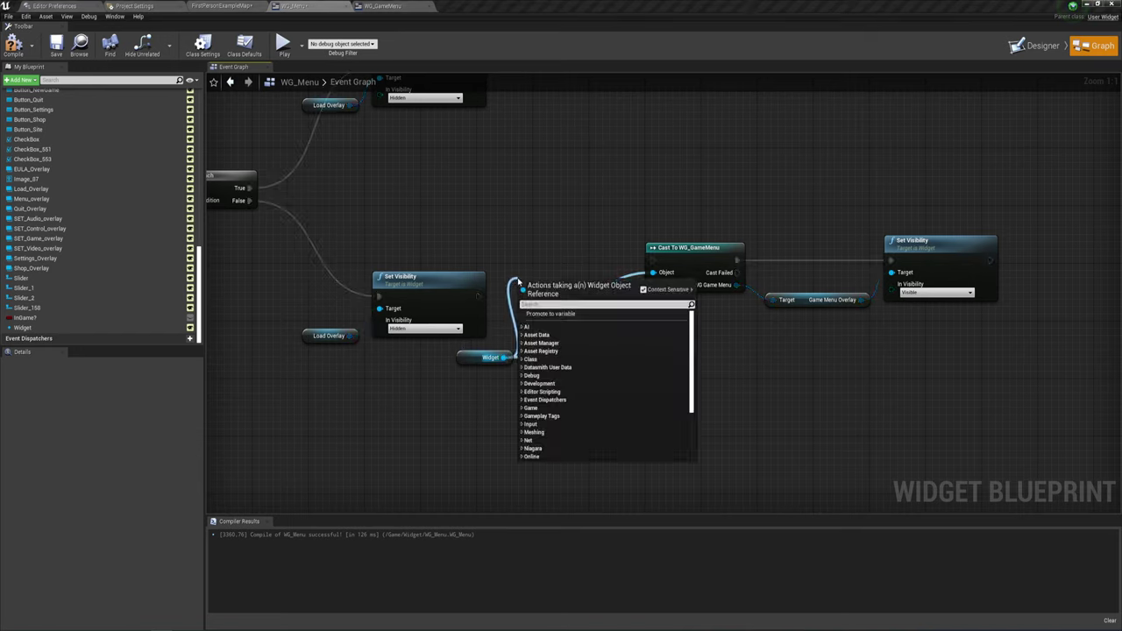
type("ia")
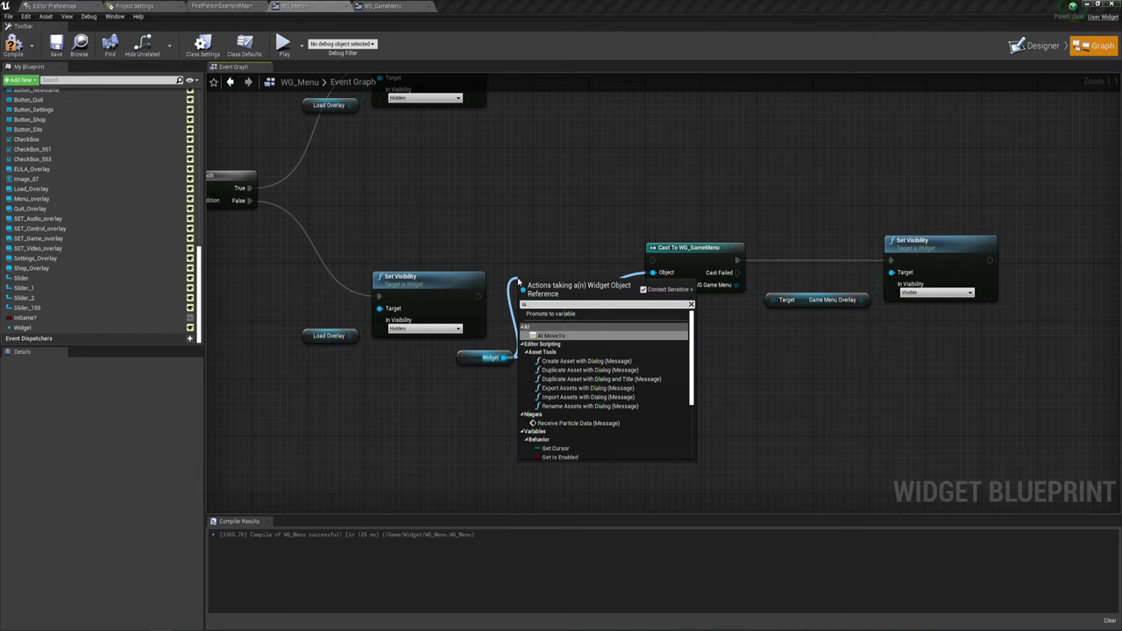
type(" va")
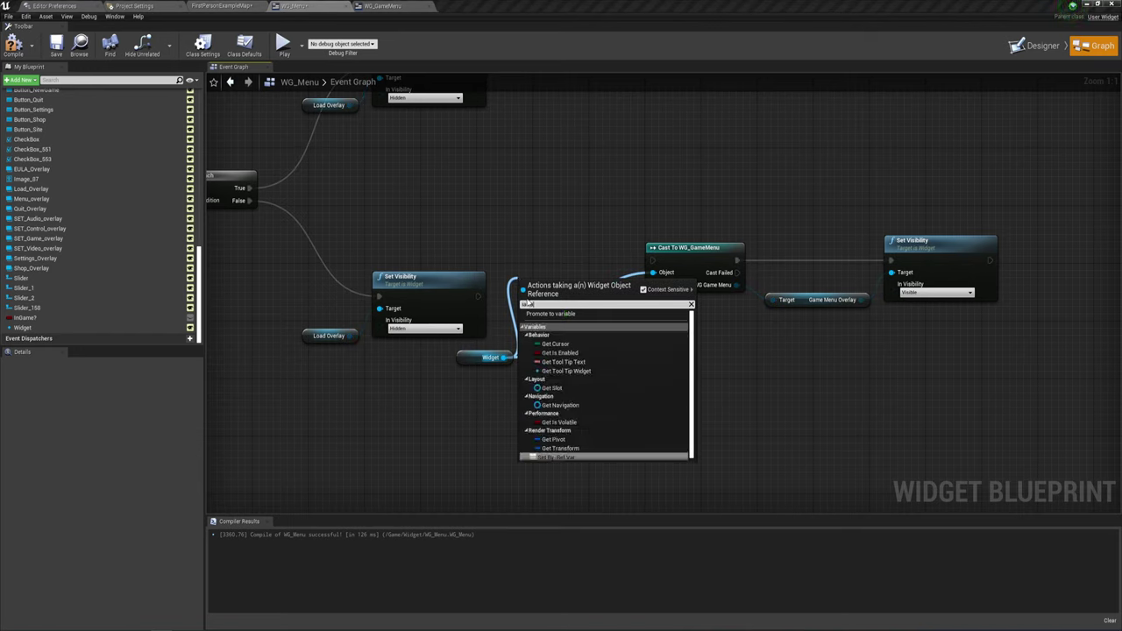
type("li")
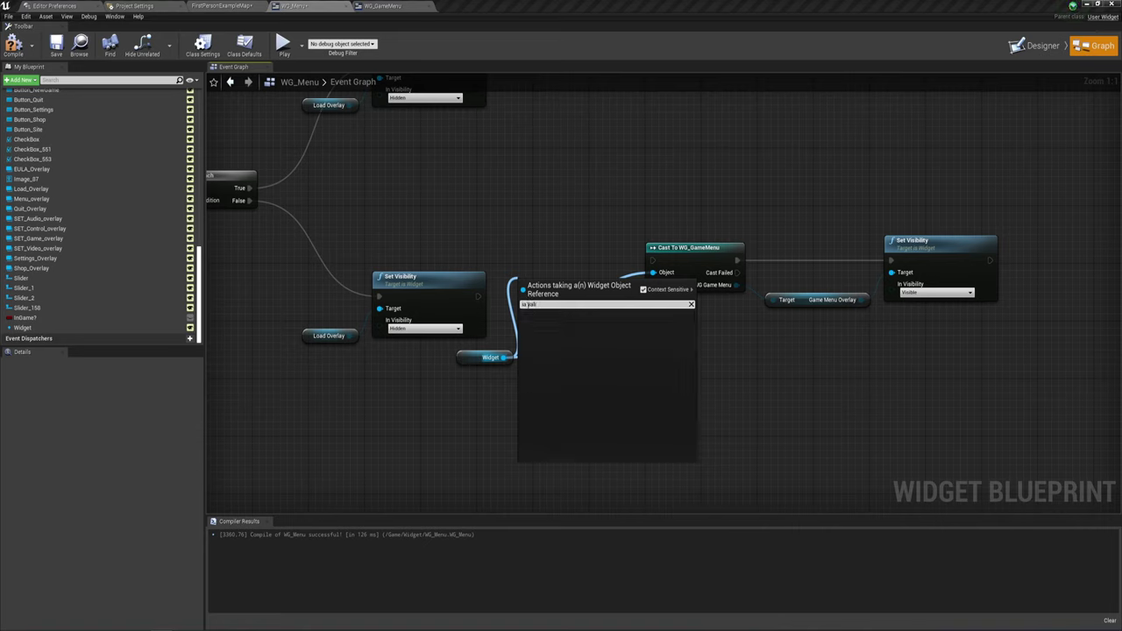
type("d")
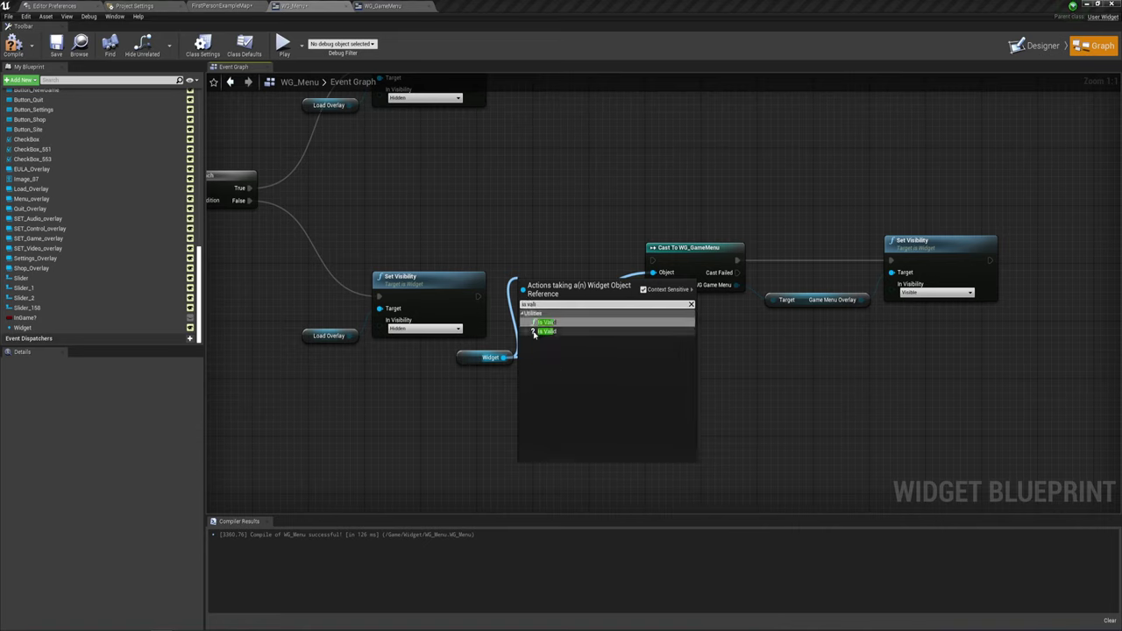
left_click(552, 327)
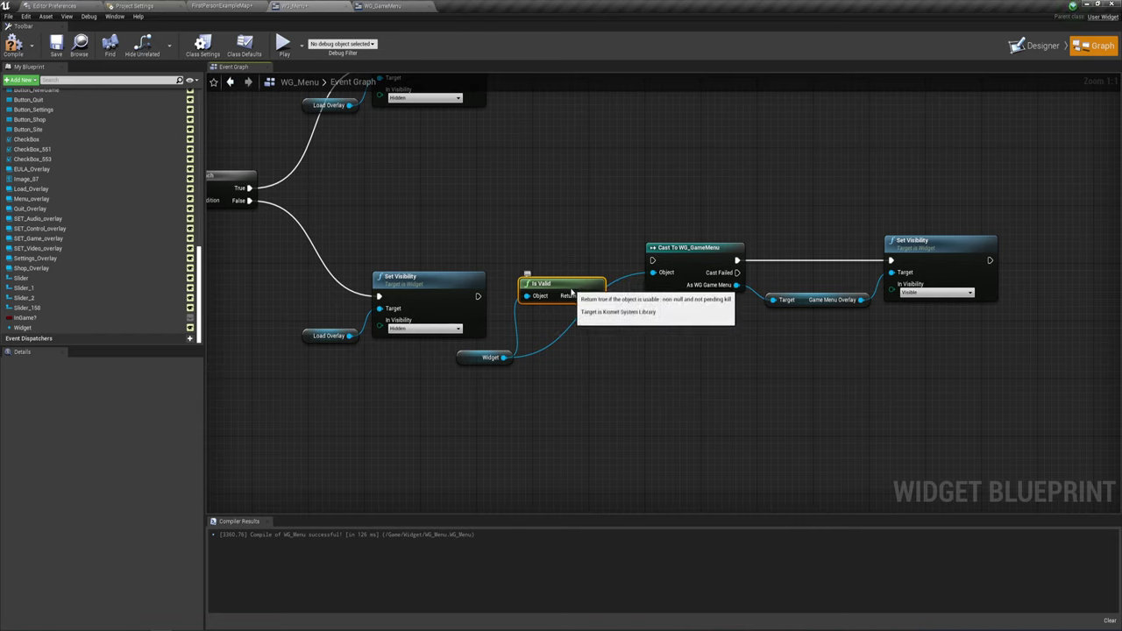
Add a Branch on the Is Valid result after the overlay hides, True feeding the cast
mouse_move(565, 285)
left_mouse_down()
mouse_move(565, 321)
mouse_move(518, 239)
left_mouse_up()
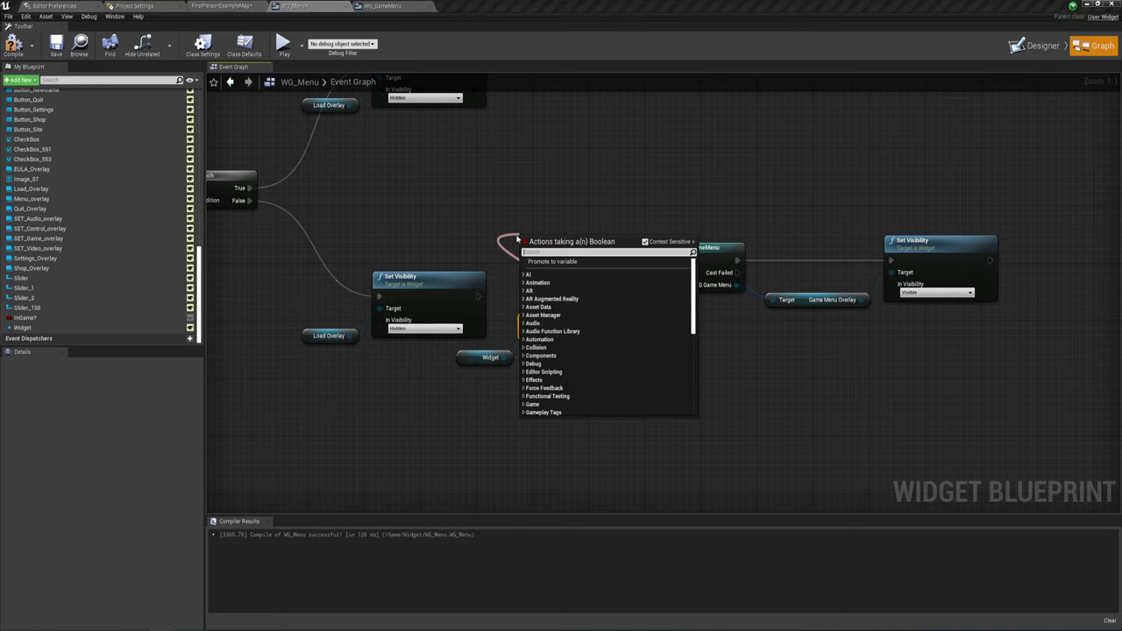
type("br")
key("Return")
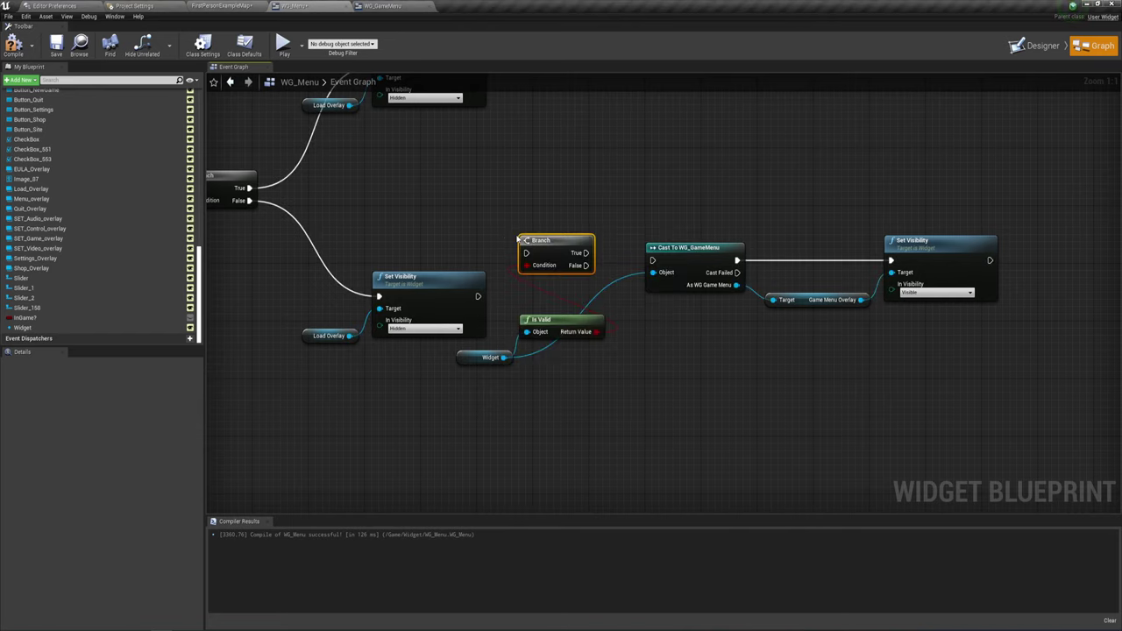
left_click_drag(526, 255, 478, 296)
left_click_drag(587, 253, 649, 260)
Play-test opening Load game from the pause menu and pressing Отмена, then stop
left_click(282, 43)
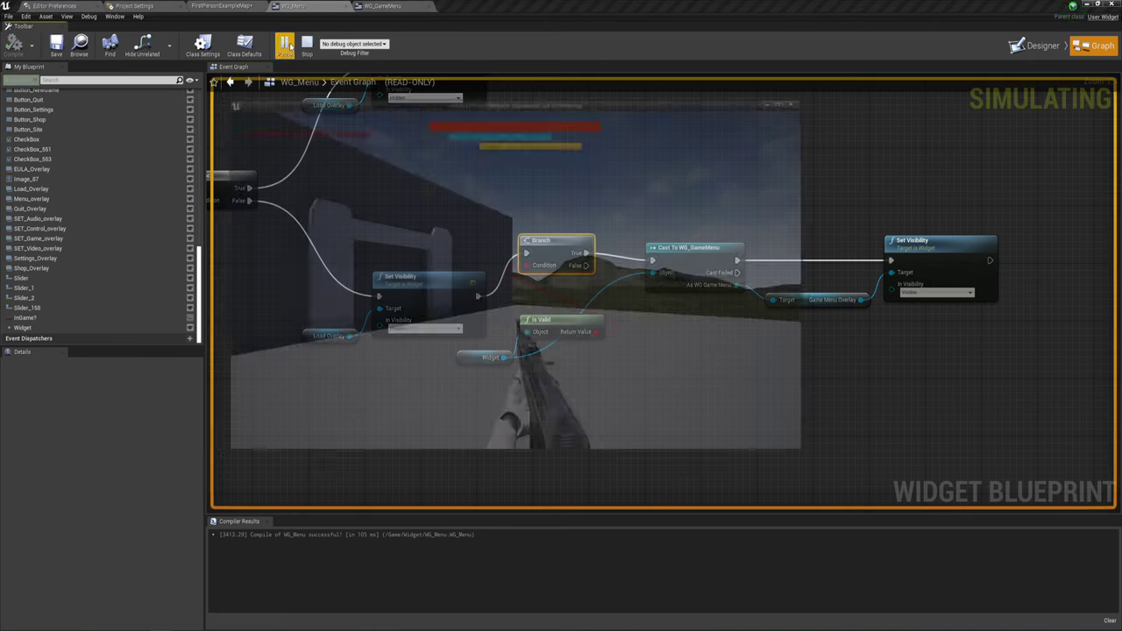
key("Escape")
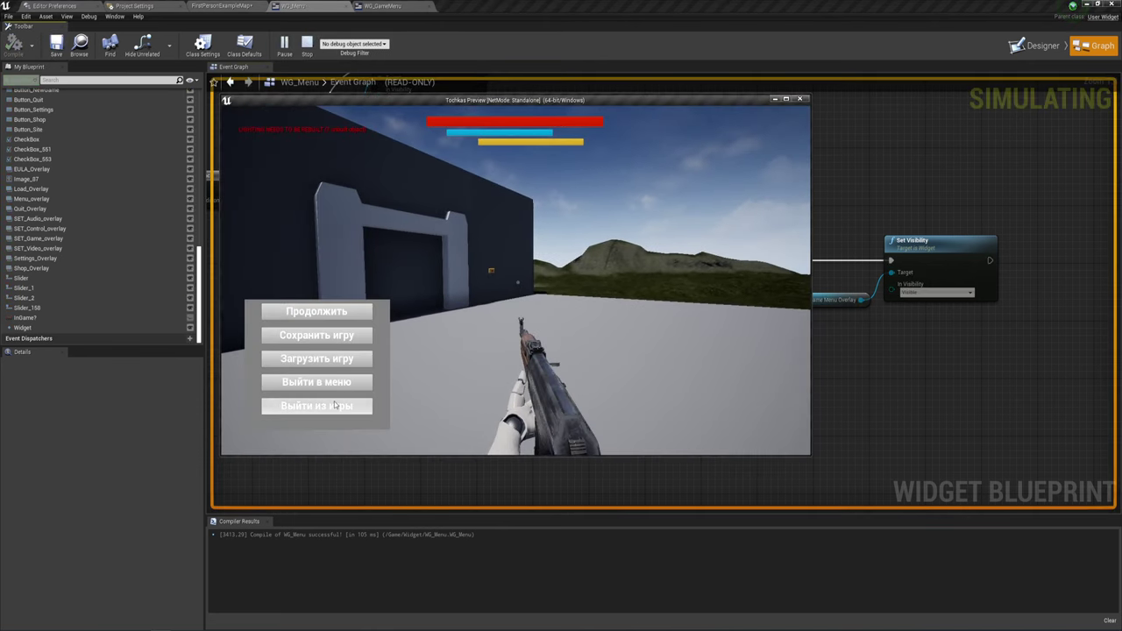
left_click(364, 362)
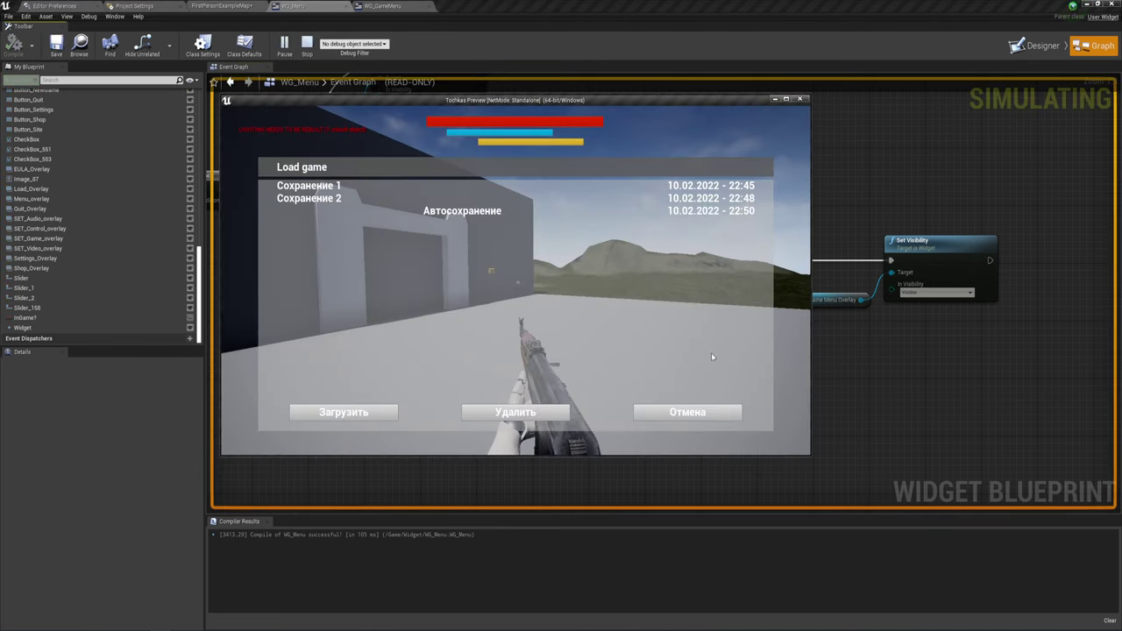
left_click(705, 413)
key("Escape")
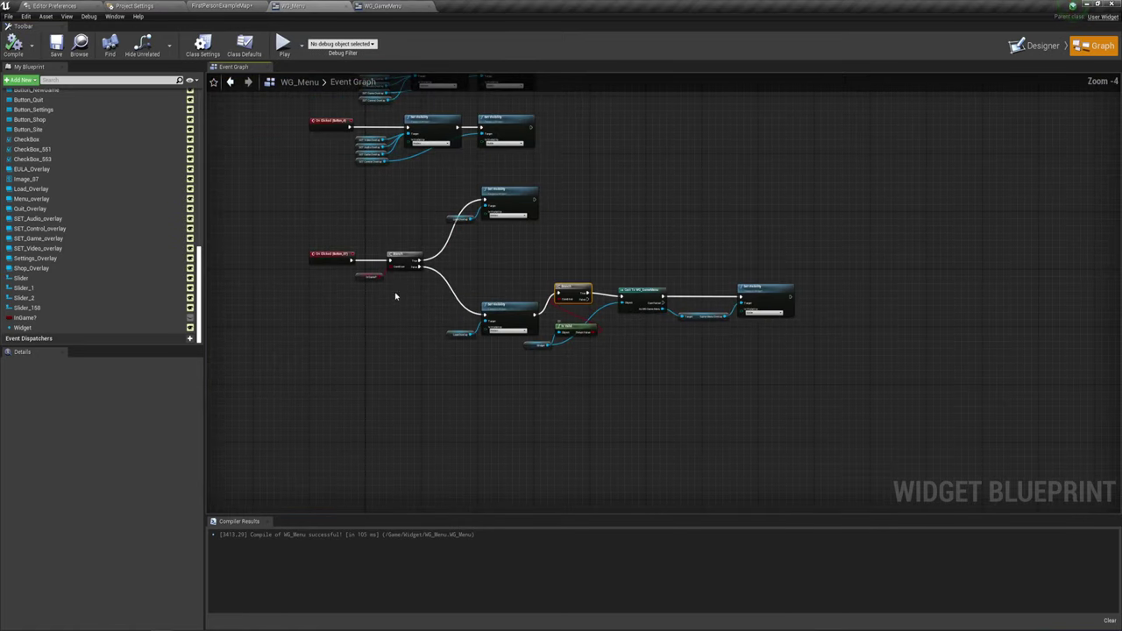
Bring up the Отмена button's On Clicked (Button_37) handler via the Designer
scroll(394, 297, "up", 2)
scroll(474, 293, "up", 3)
left_click(430, 217)
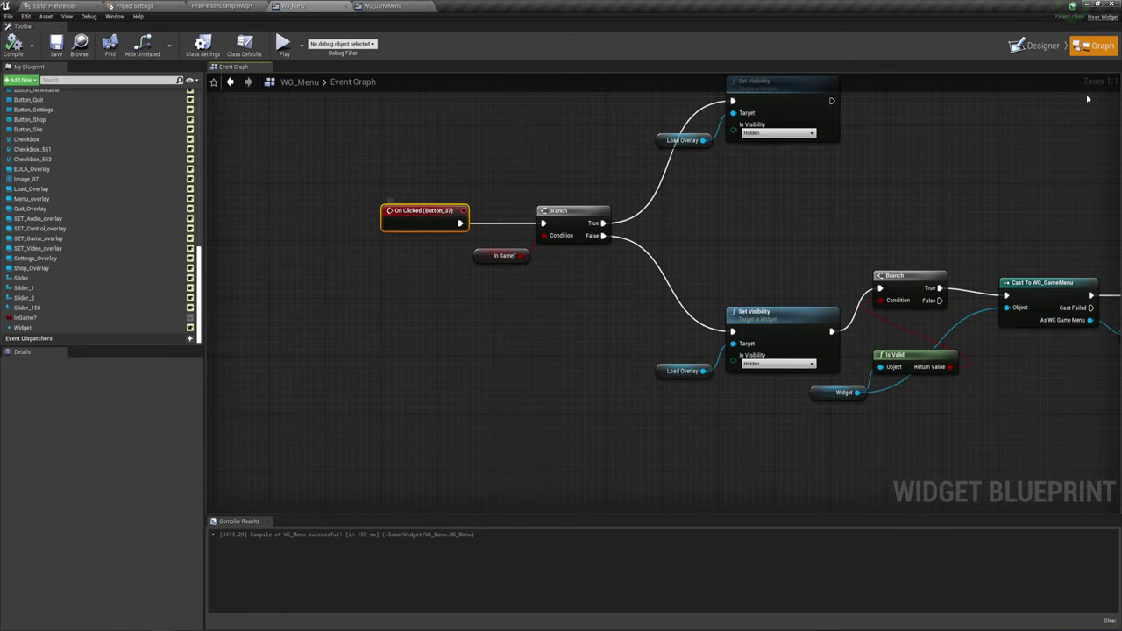
left_click(1040, 45)
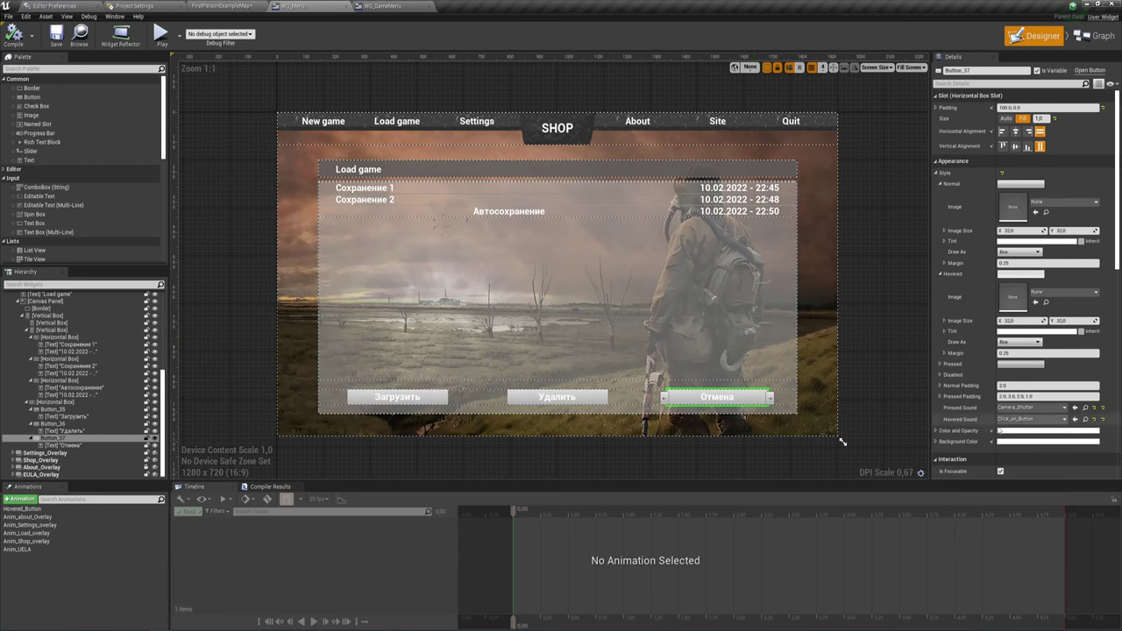
scroll(1059, 412, "down", 5)
scroll(1059, 412, "down", 5)
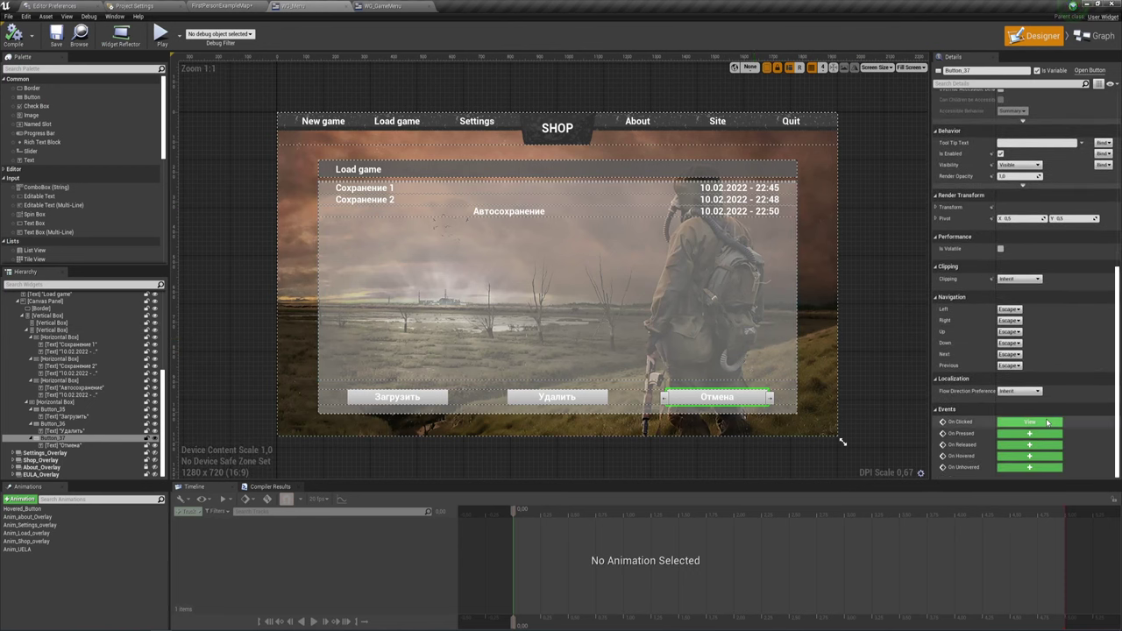
left_click(1047, 421)
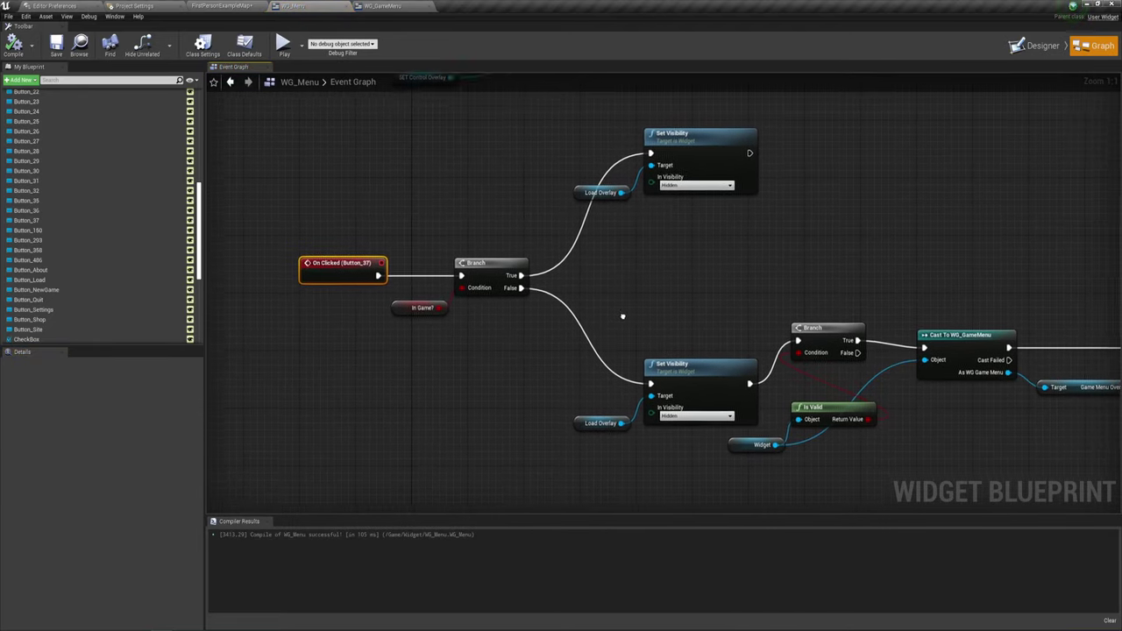
Move the Branch, Is Valid, cast and Set Visibility chain onto the In Game? True path
right_click_drag(632, 283, 526, 251)
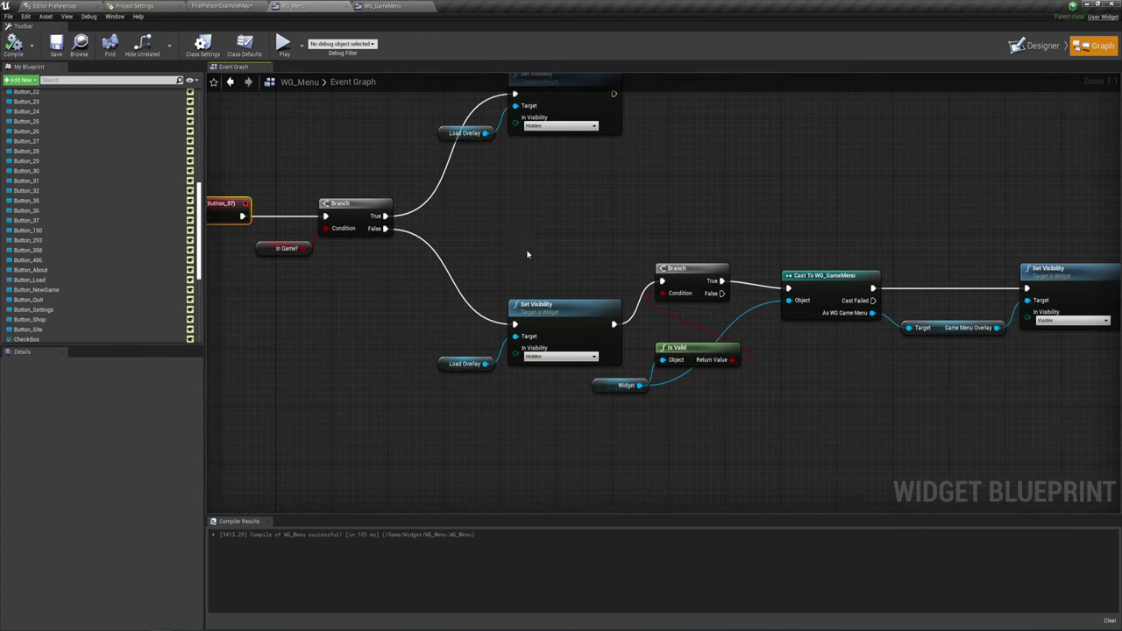
scroll(508, 254, "down", 2)
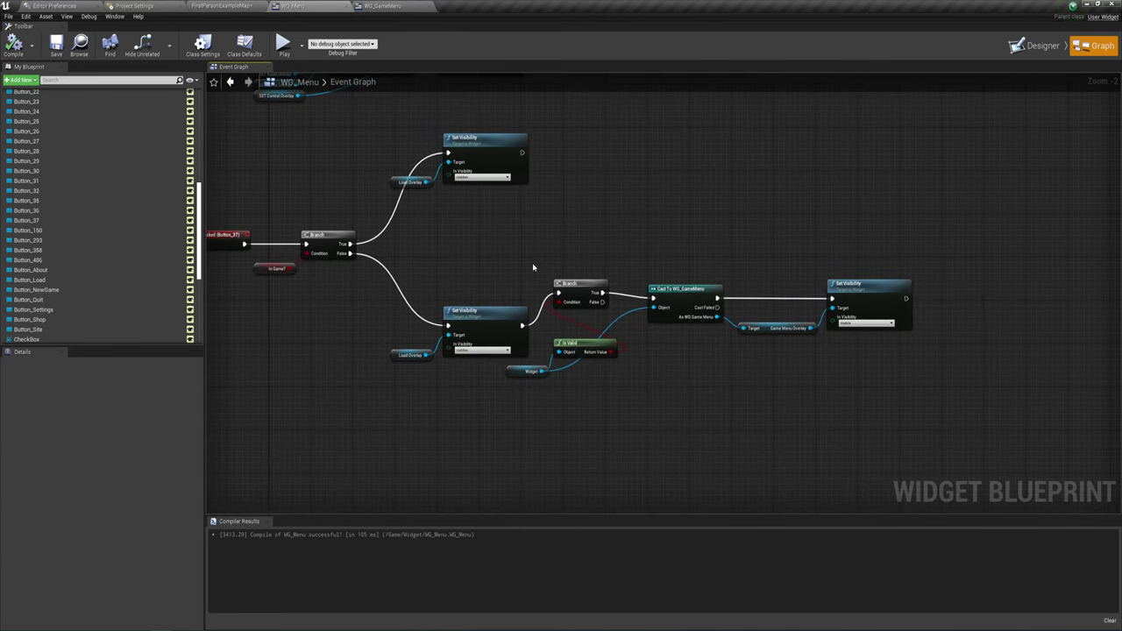
left_click_drag(541, 257, 882, 413)
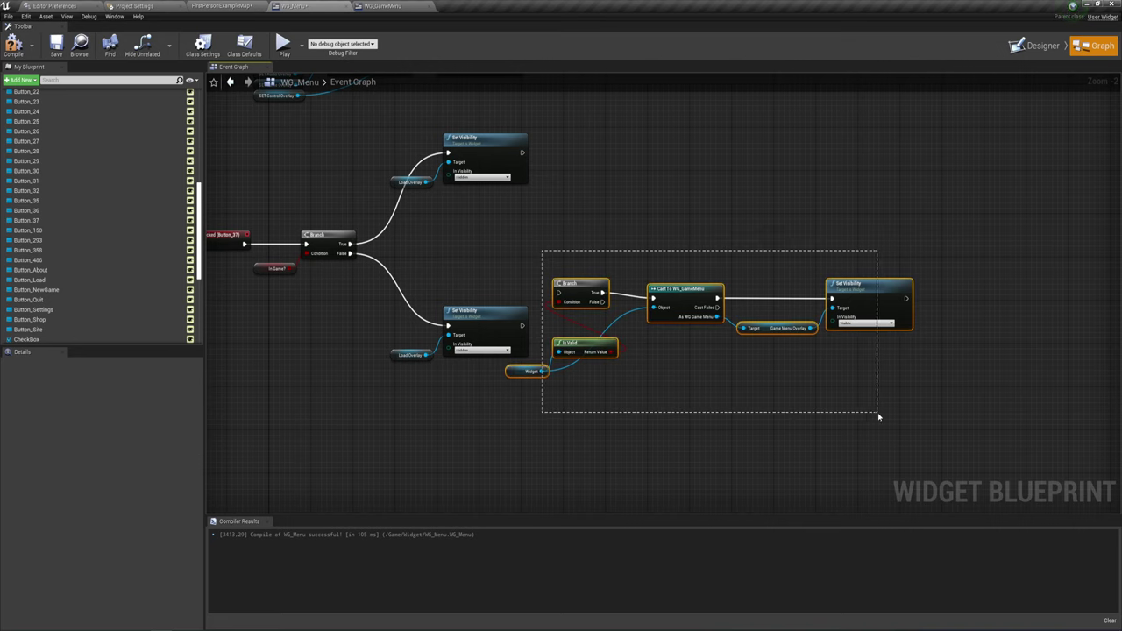
mouse_move(581, 294)
left_mouse_down()
mouse_move(585, 153)
mouse_move(569, 153)
left_mouse_up()
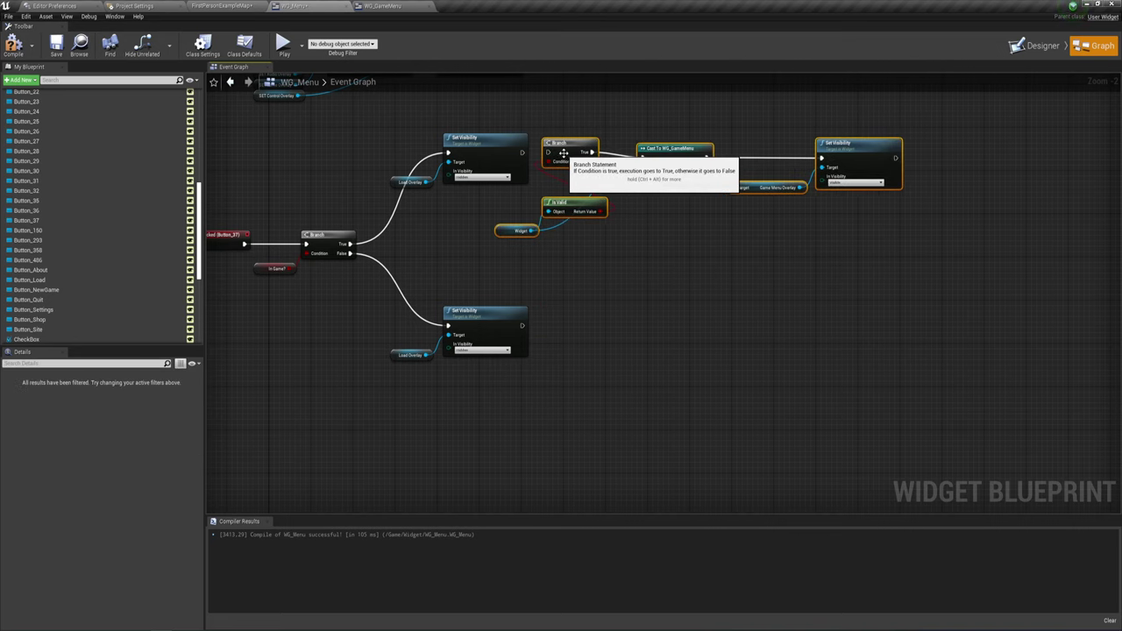
scroll(593, 247, "up", 2)
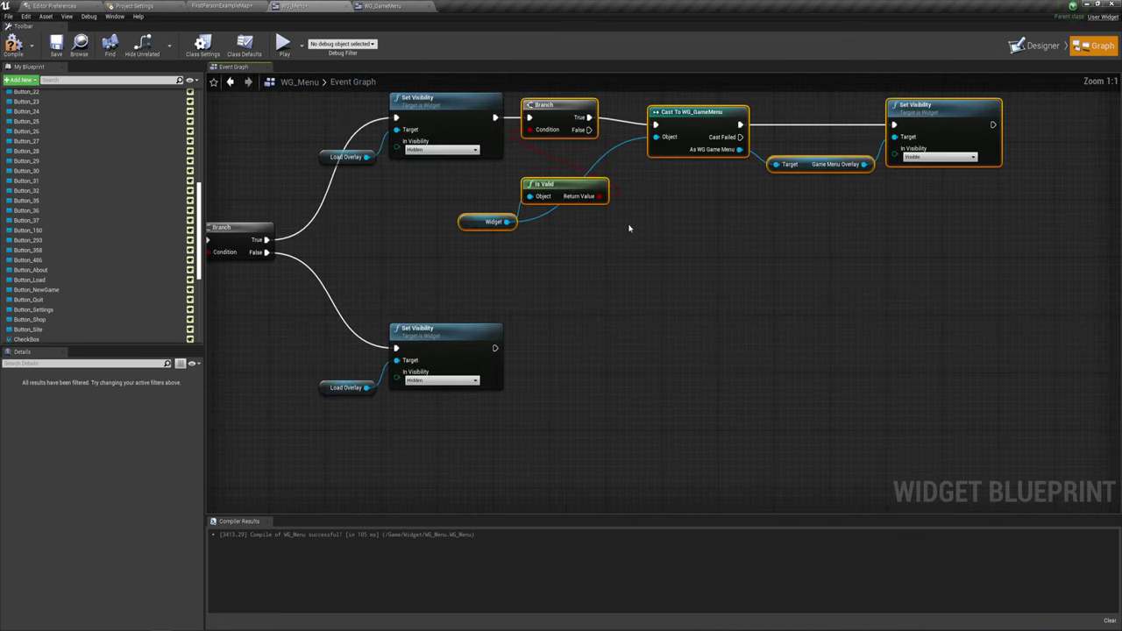
right_click_drag(626, 228, 618, 307)
left_click_drag(664, 289, 995, 160)
left_click_drag(902, 188, 874, 182)
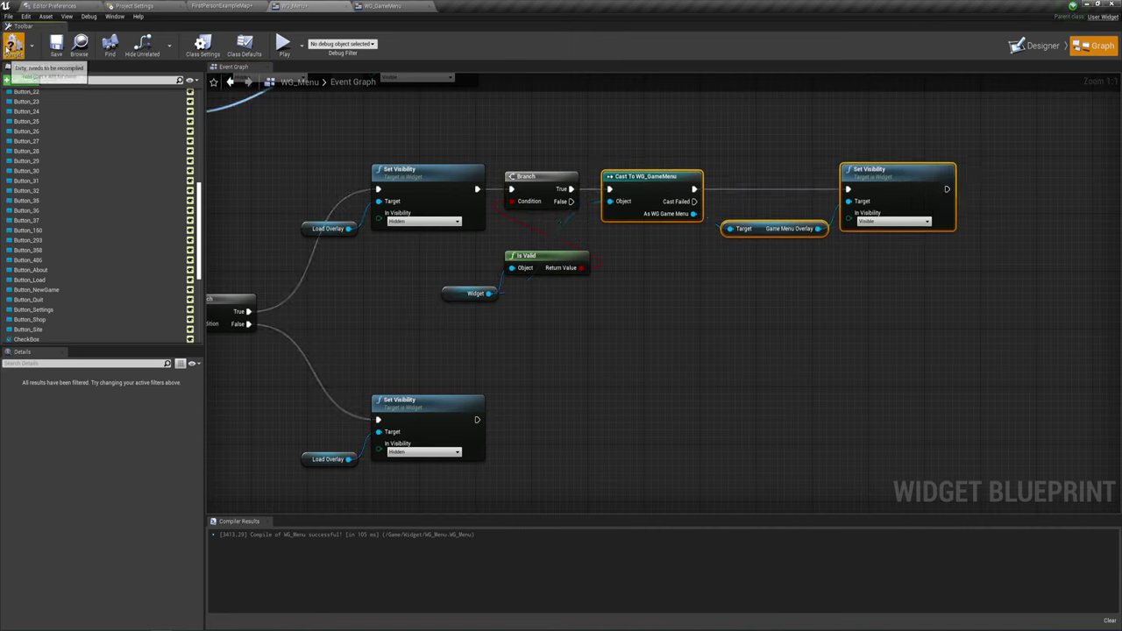
Compile WG_Menu and play-test Load game → Отмена to confirm the pause menu returns
left_click(13, 43)
left_click(282, 43)
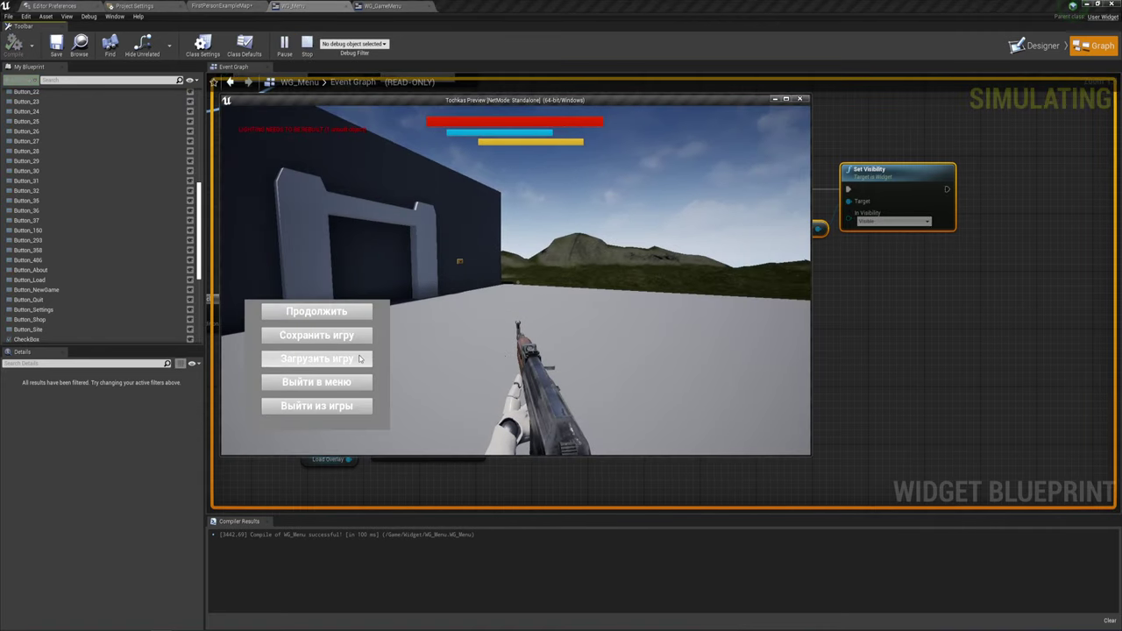
left_click(361, 359)
left_click(735, 417)
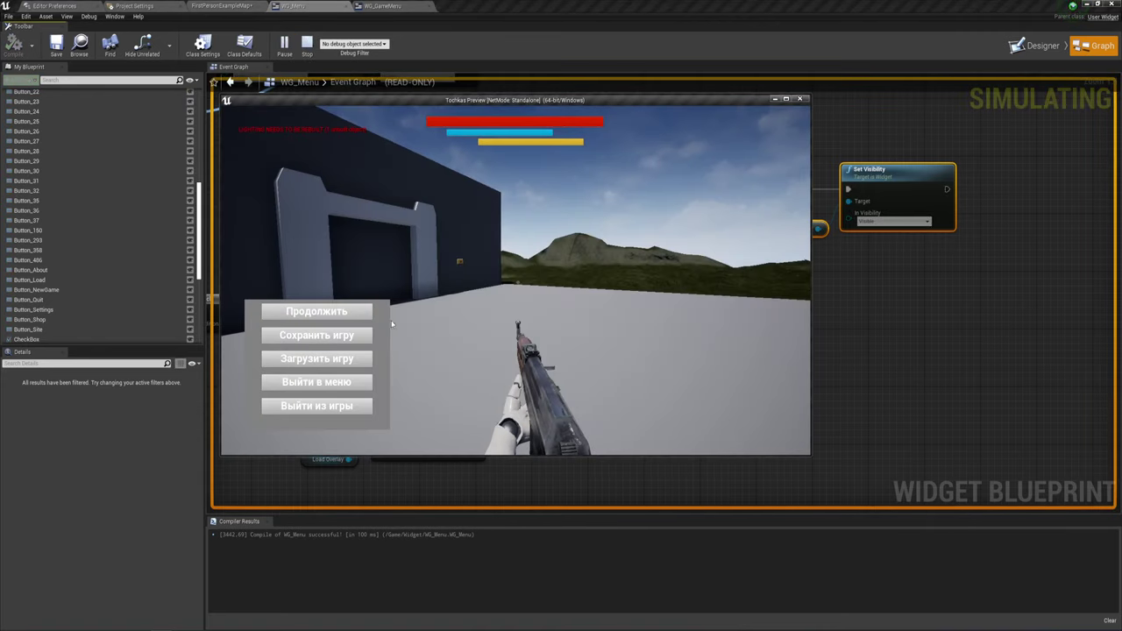
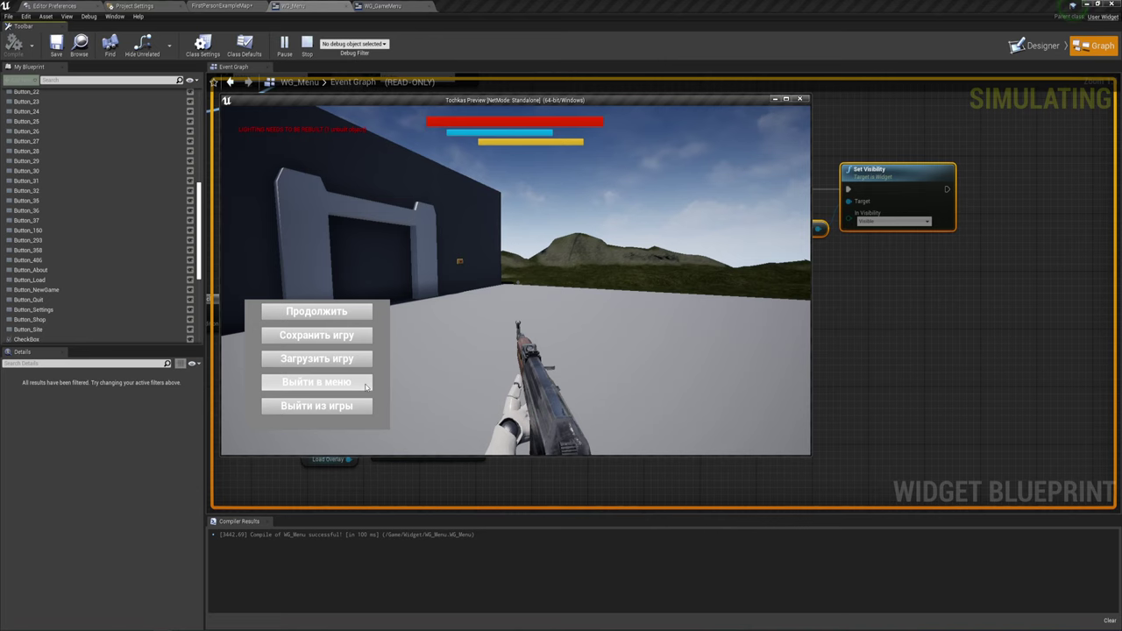
Stop the game preview and move the Load Overlay visibility chain and Widget getter node in WG_Menu
left_click(367, 387)
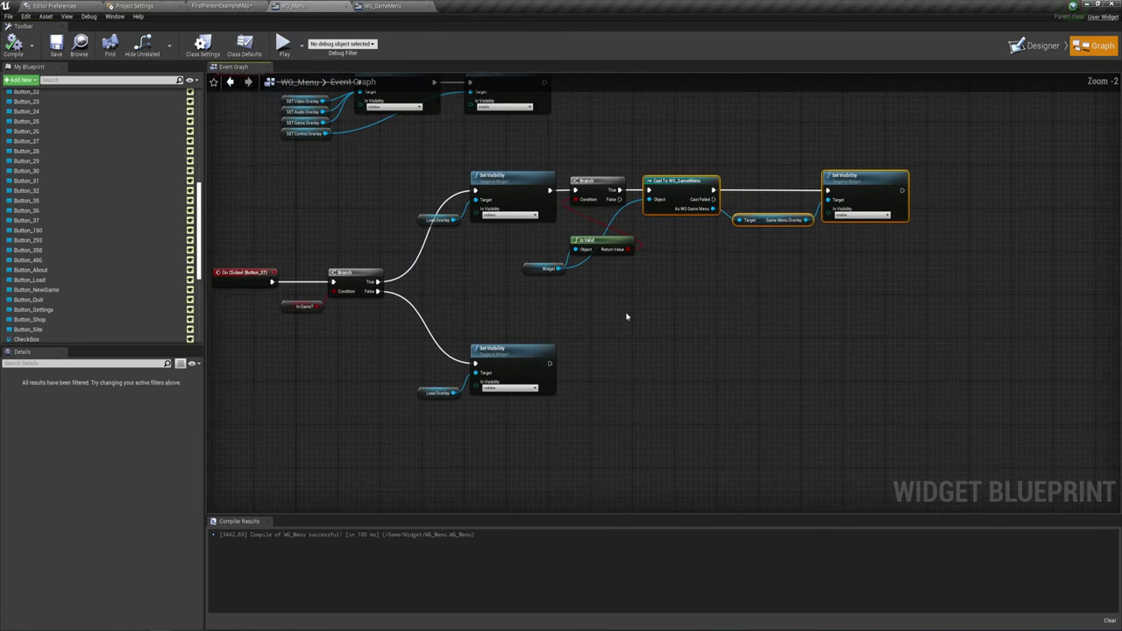
left_click_drag(386, 442, 497, 368)
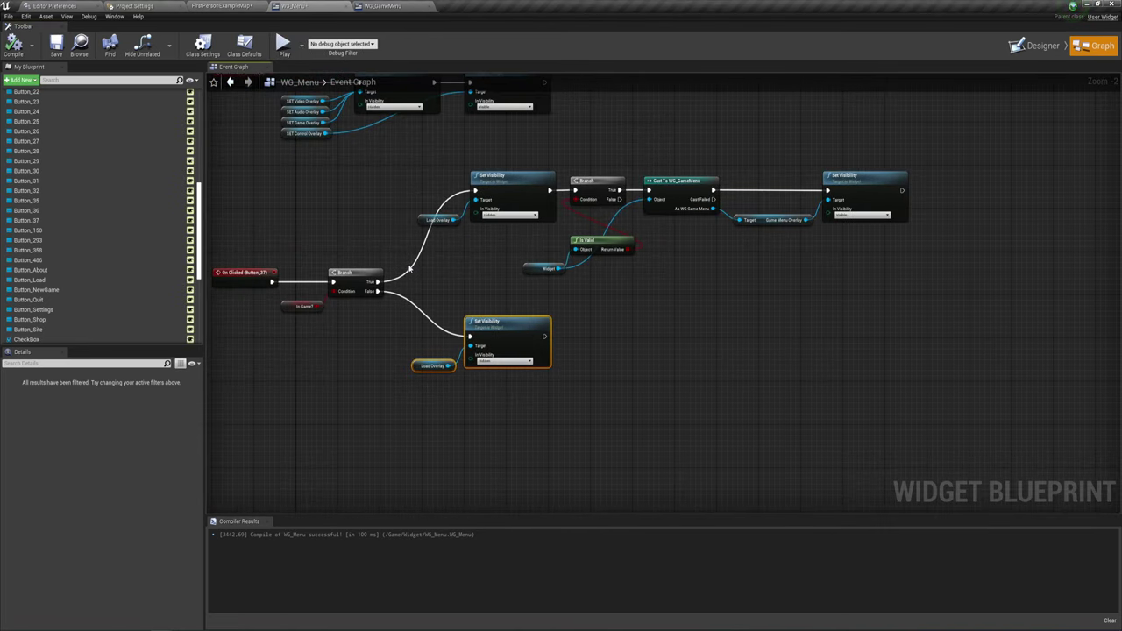
mouse_move(446, 251)
left_mouse_down()
mouse_move(912, 171)
mouse_move(875, 204)
mouse_move(886, 209)
left_mouse_up()
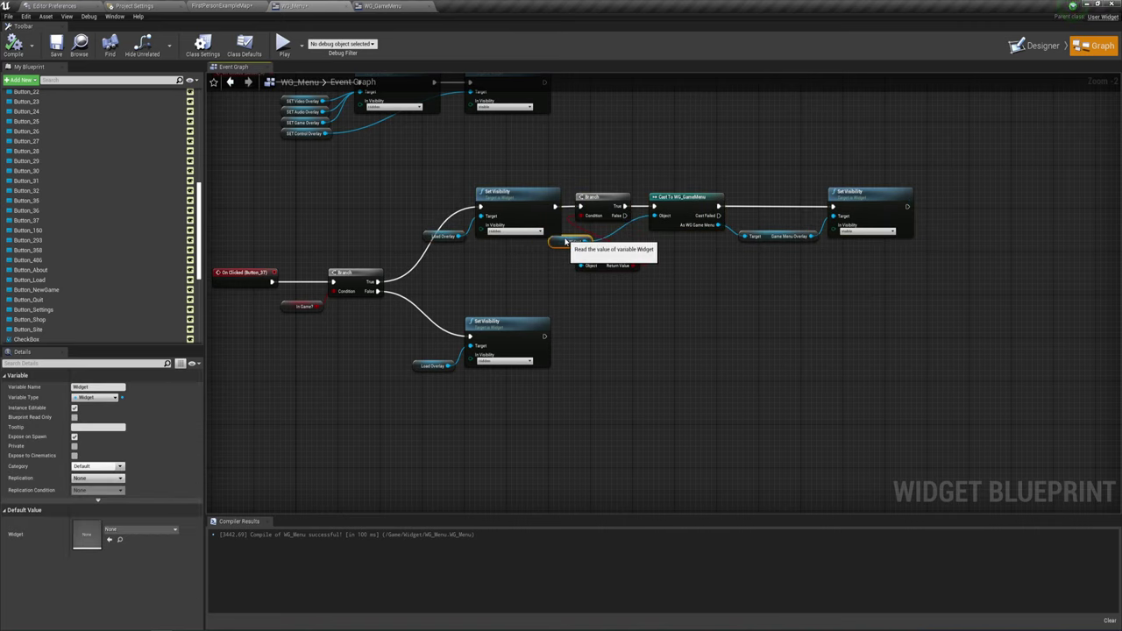
left_click_drag(539, 270, 527, 249)
left_click(579, 314)
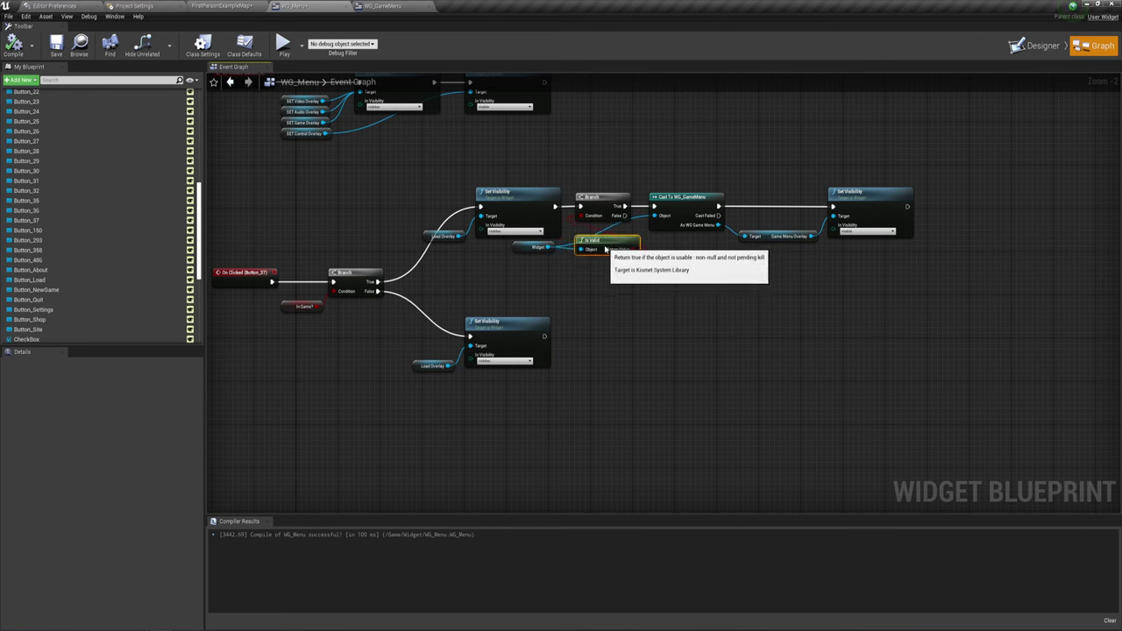
Nudge the Is Valid node upward, re-centre the chain, and bring up WG_GameMenu
left_click_drag(603, 259, 601, 243)
scroll(600, 276, "up", 2)
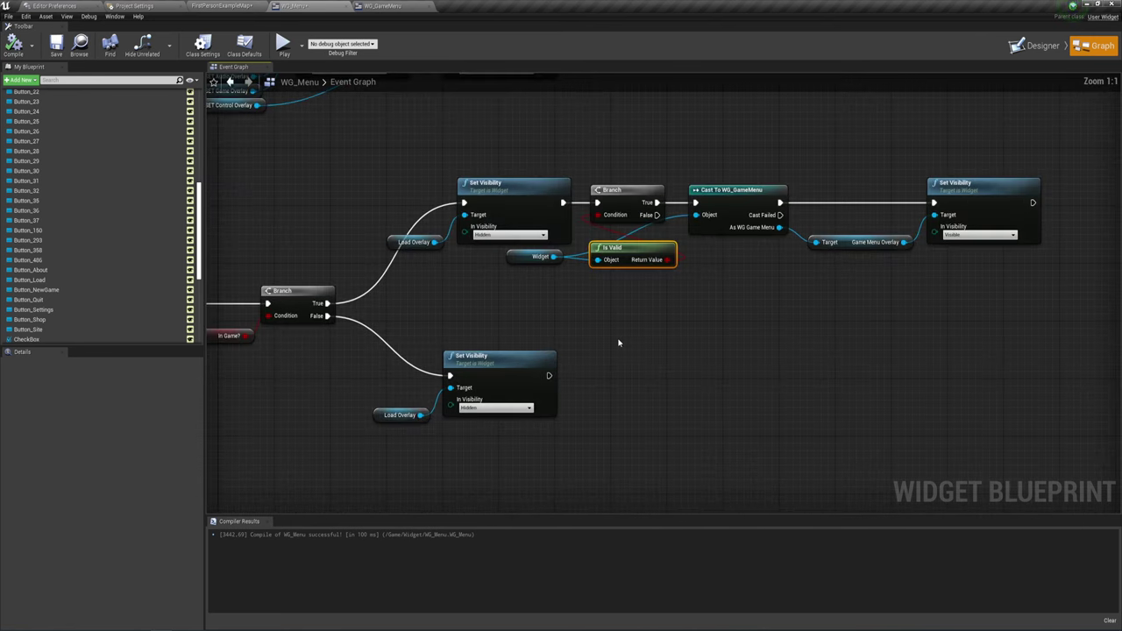
right_click(608, 338)
right_click_drag(565, 321, 628, 338)
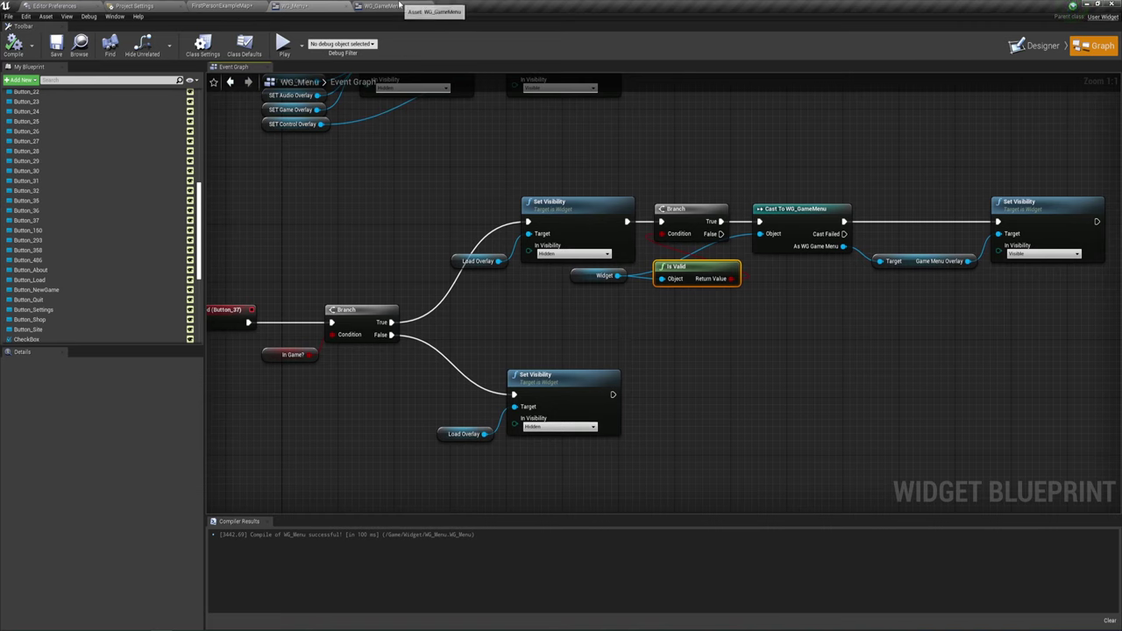
left_click(393, 6)
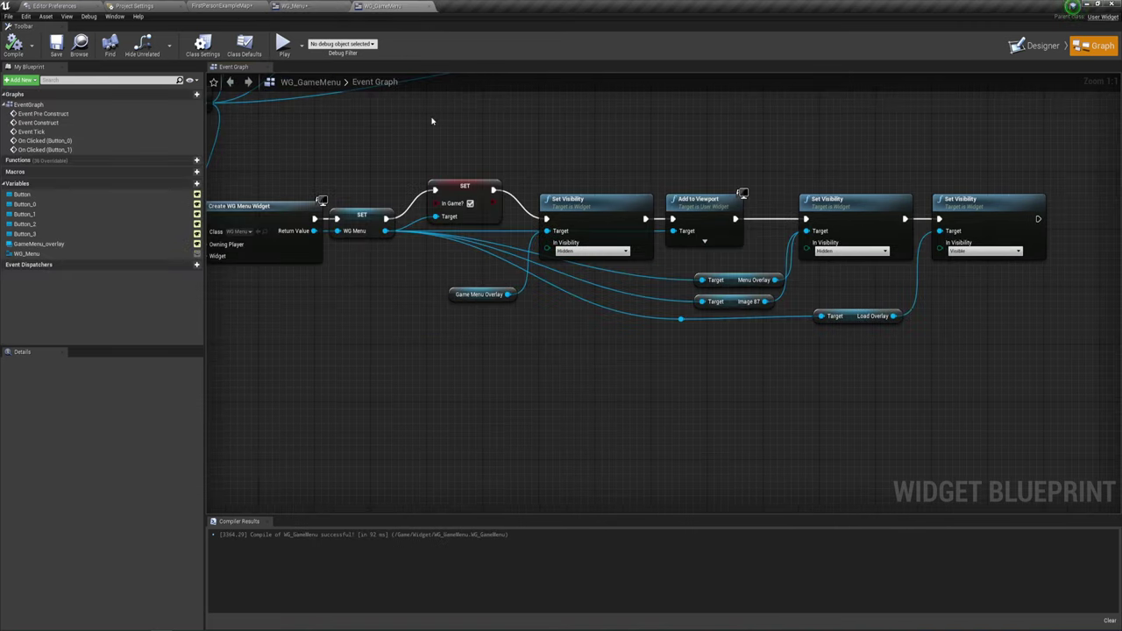
Create an On Clicked event for the Выйти в меню button (Button_2)
left_click(1035, 45)
scroll(512, 222, "up", 3)
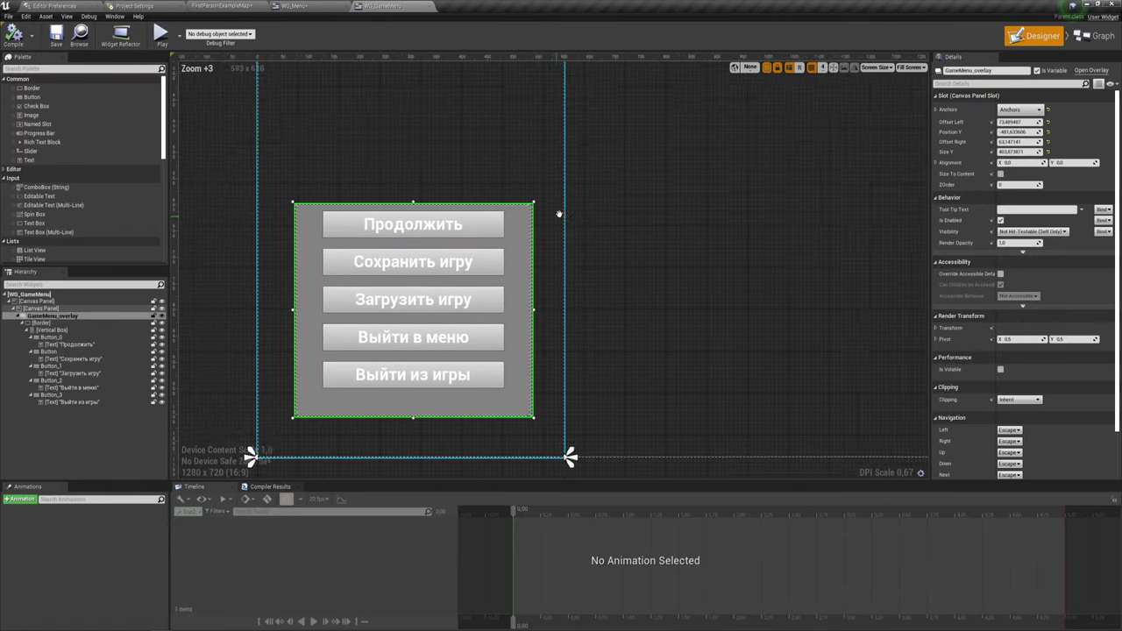
scroll(487, 313, "down", 1)
left_click(482, 331)
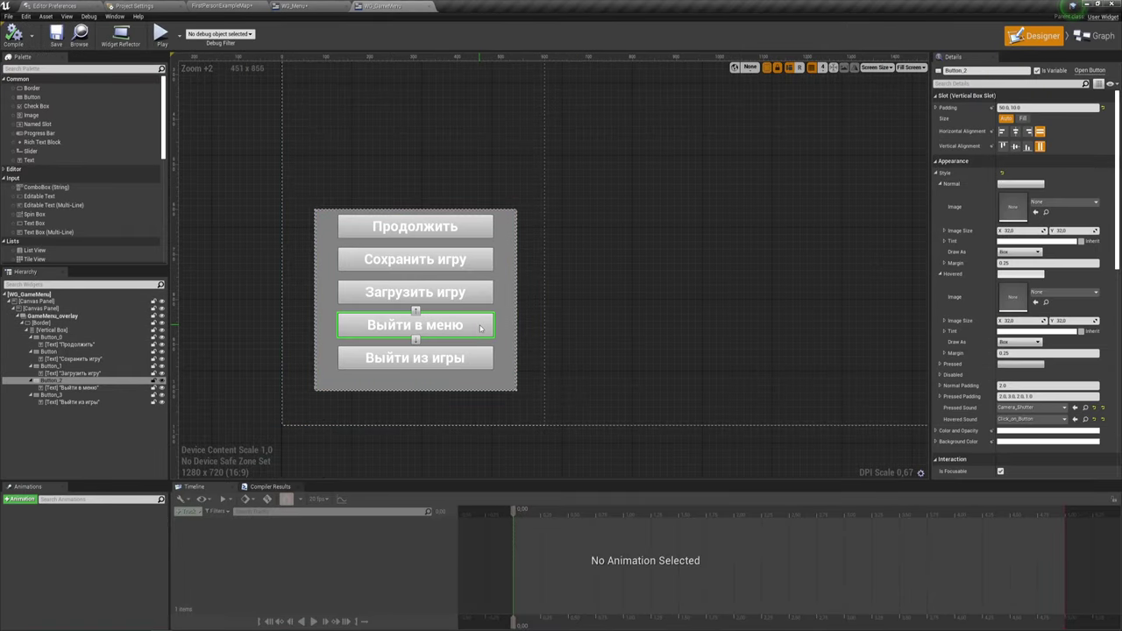
scroll(1013, 331, "down", 5)
scroll(1013, 331, "down", 5)
scroll(1013, 332, "down", 3)
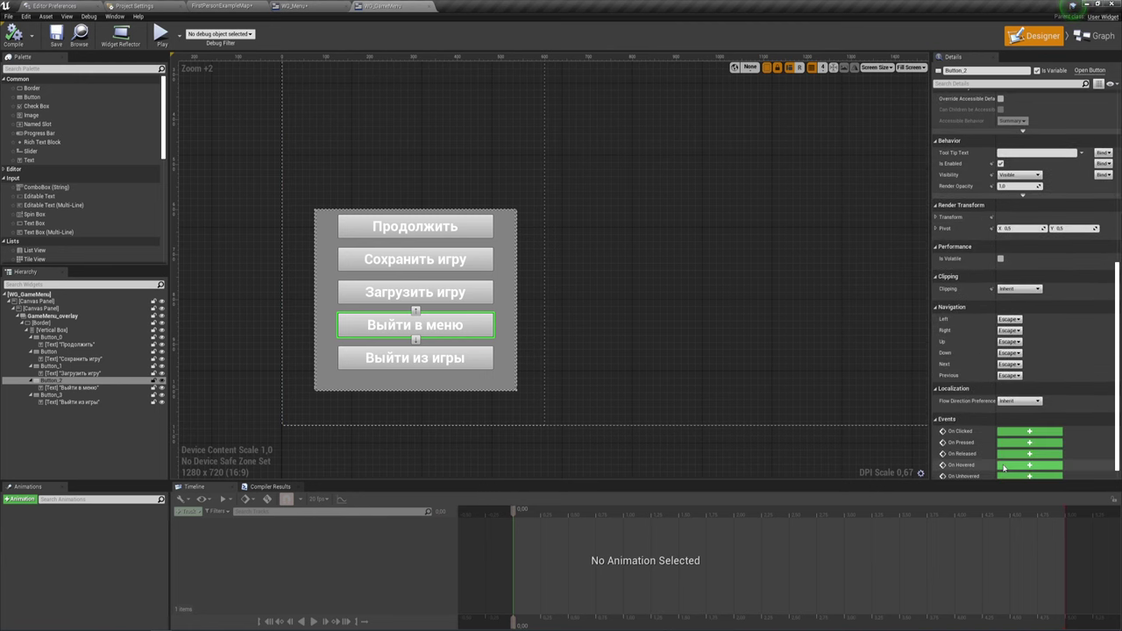
left_click(1022, 426)
Compare the new event with the Button_0 and Button_1 click chains and their player controller nodes
right_click_drag(832, 251, 573, 255)
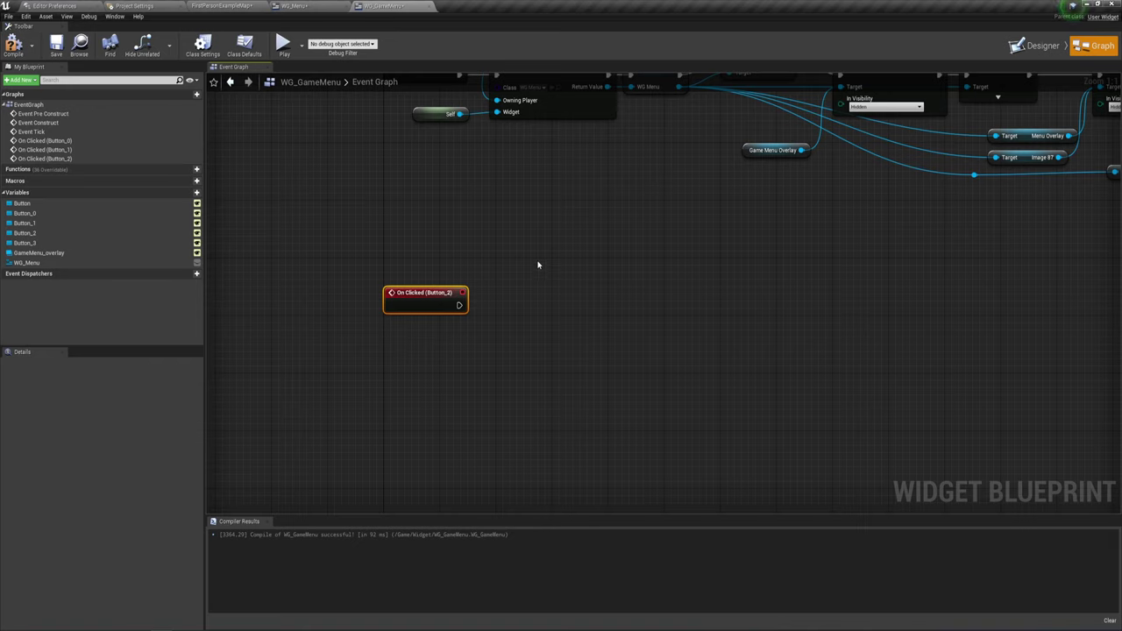
mouse_move(459, 305)
left_mouse_down()
mouse_move(540, 308)
mouse_move(477, 329)
left_mouse_up()
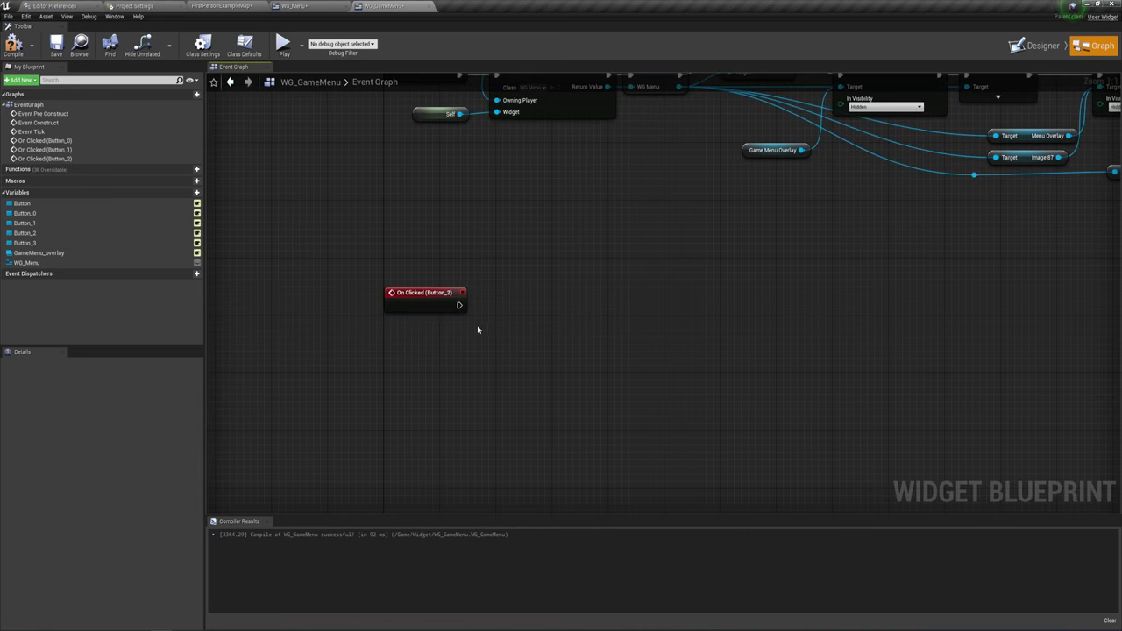
right_click_drag(707, 249, 657, 389)
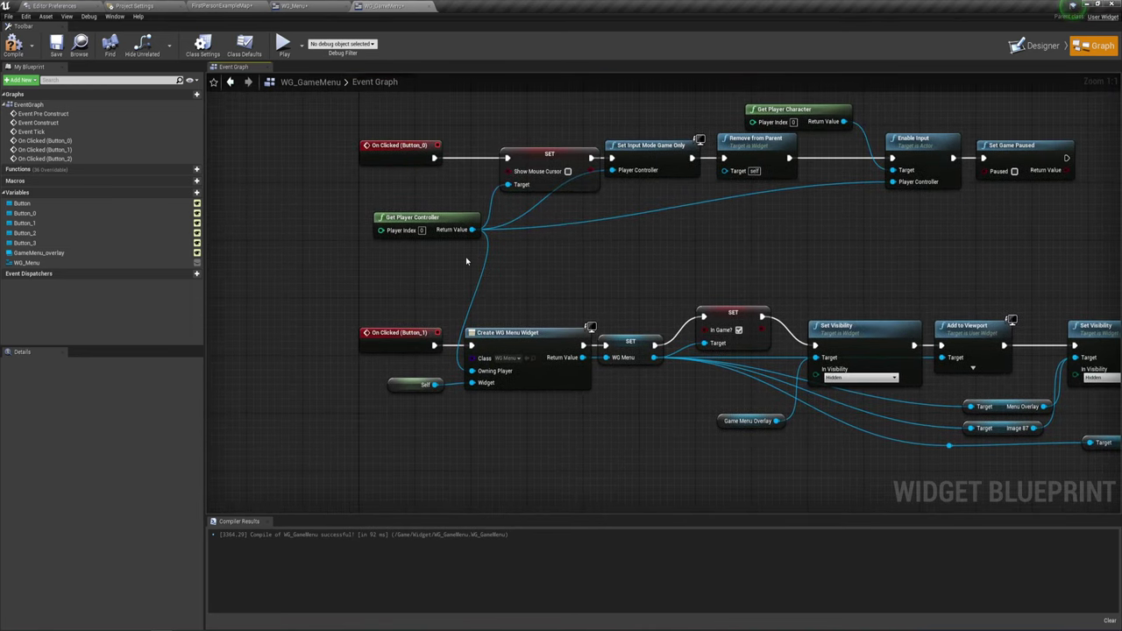
left_click(471, 235)
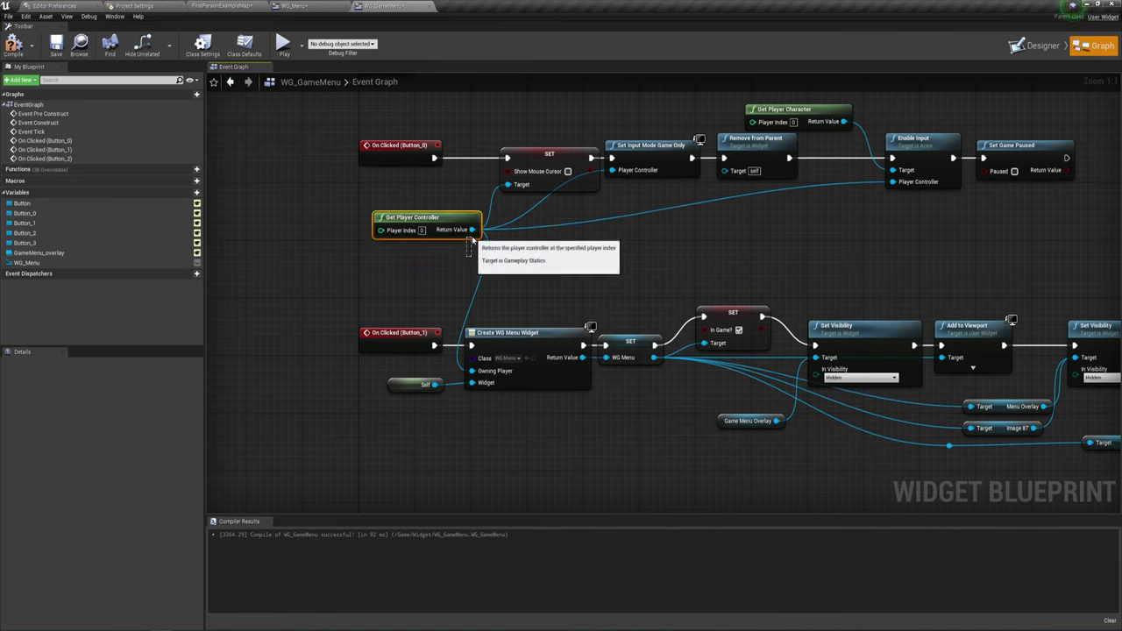
left_click(471, 243)
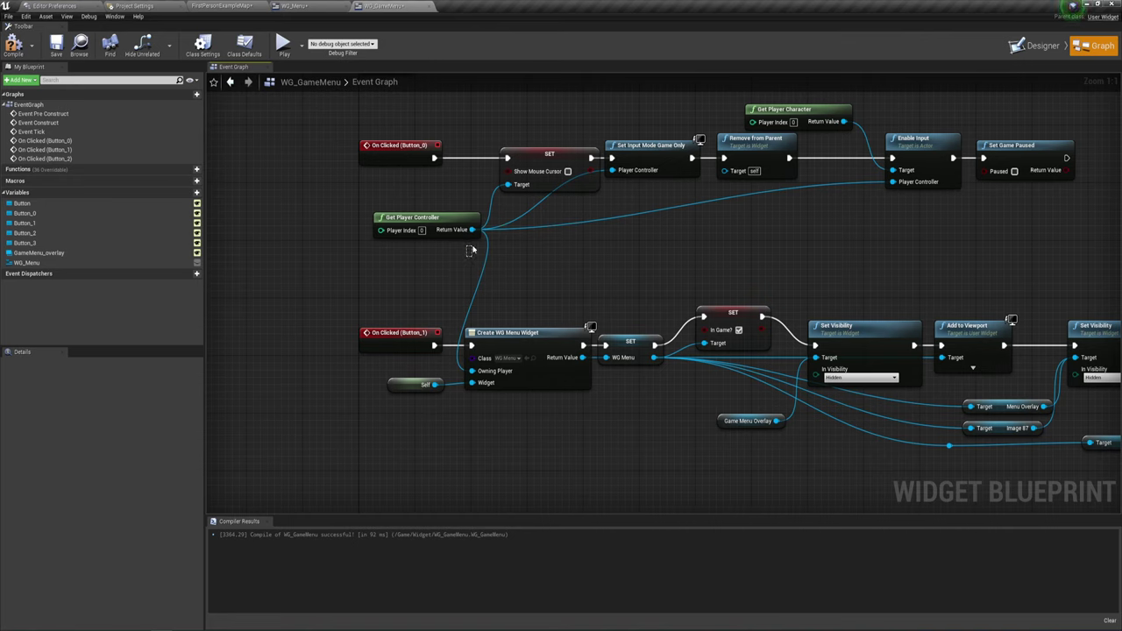
left_click_drag(471, 251, 626, 133)
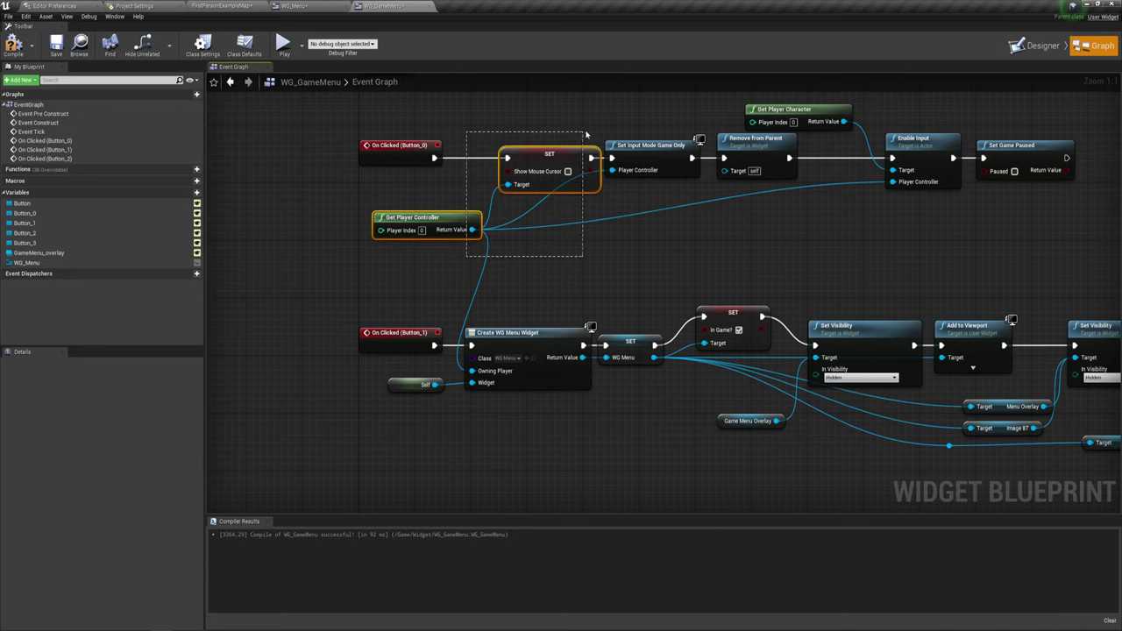
left_click(588, 254)
right_click_drag(556, 275, 382, 301)
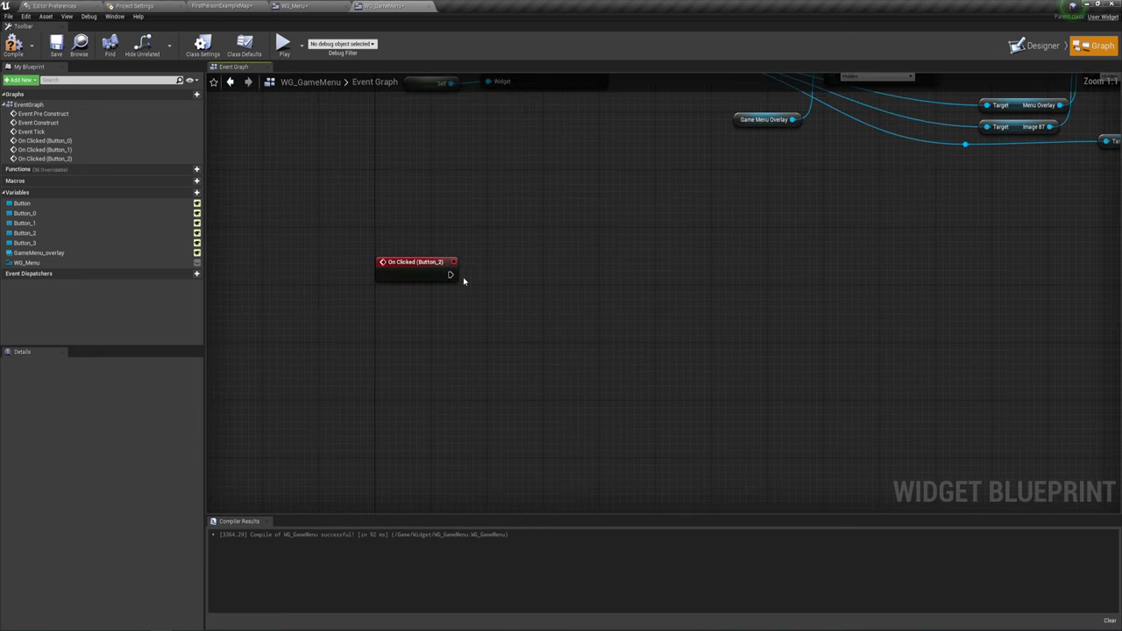
Wire On Clicked (Button_2) to Open Level (by Name) with Level Name 'Menu', then compile
left_click_drag(450, 275, 516, 287)
type("ope")
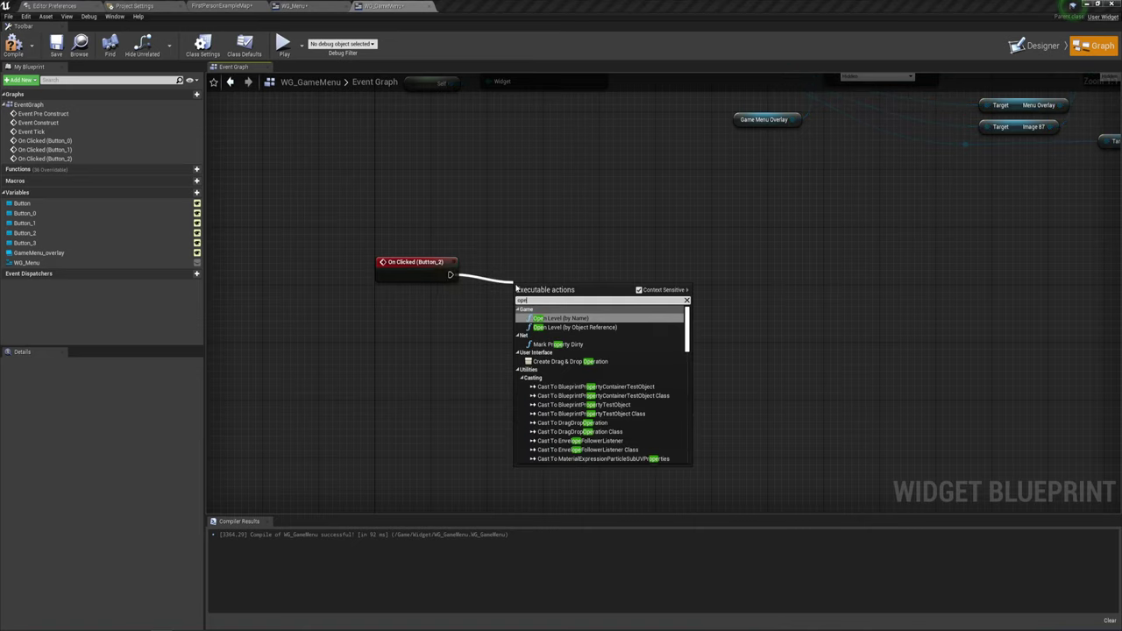
type("n")
left_click(552, 318)
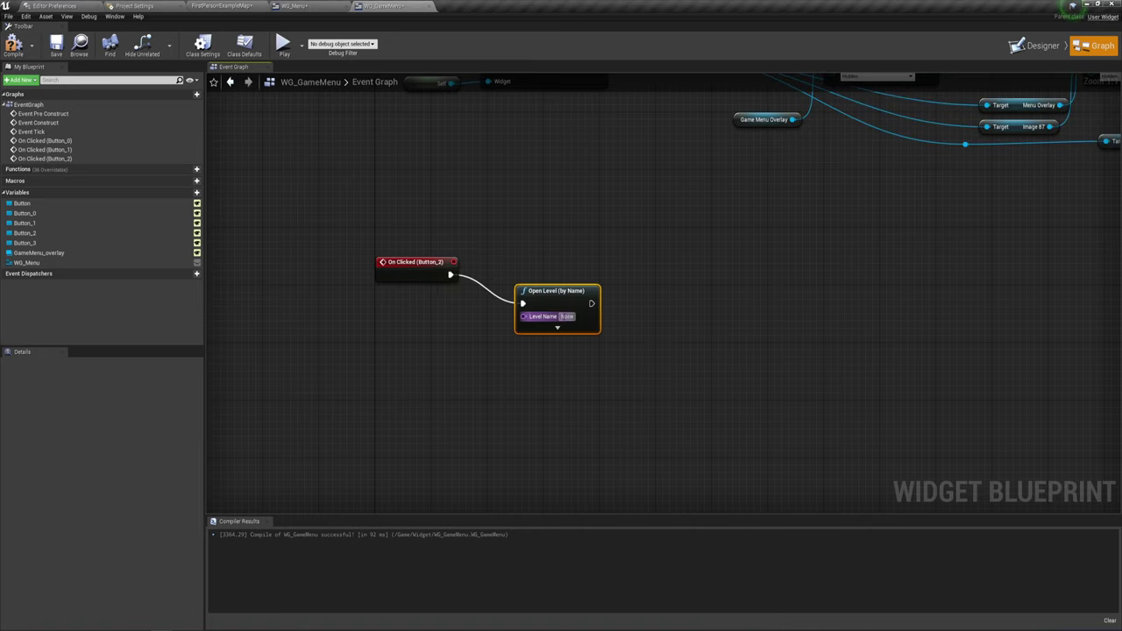
left_click_drag(527, 275, 520, 274)
left_click(546, 288)
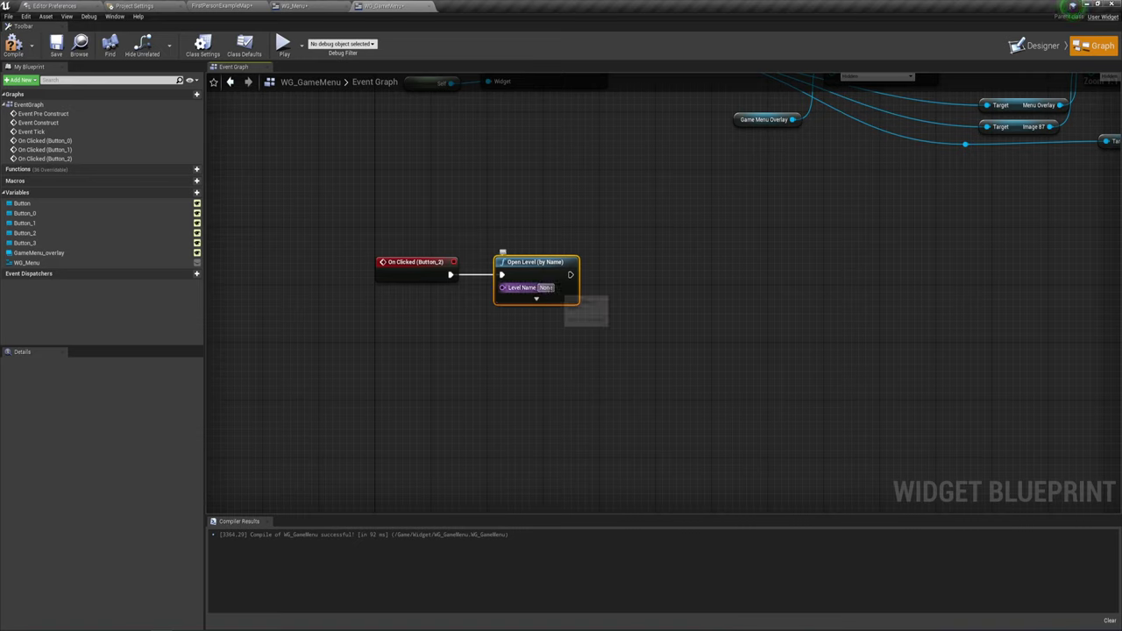
type("M")
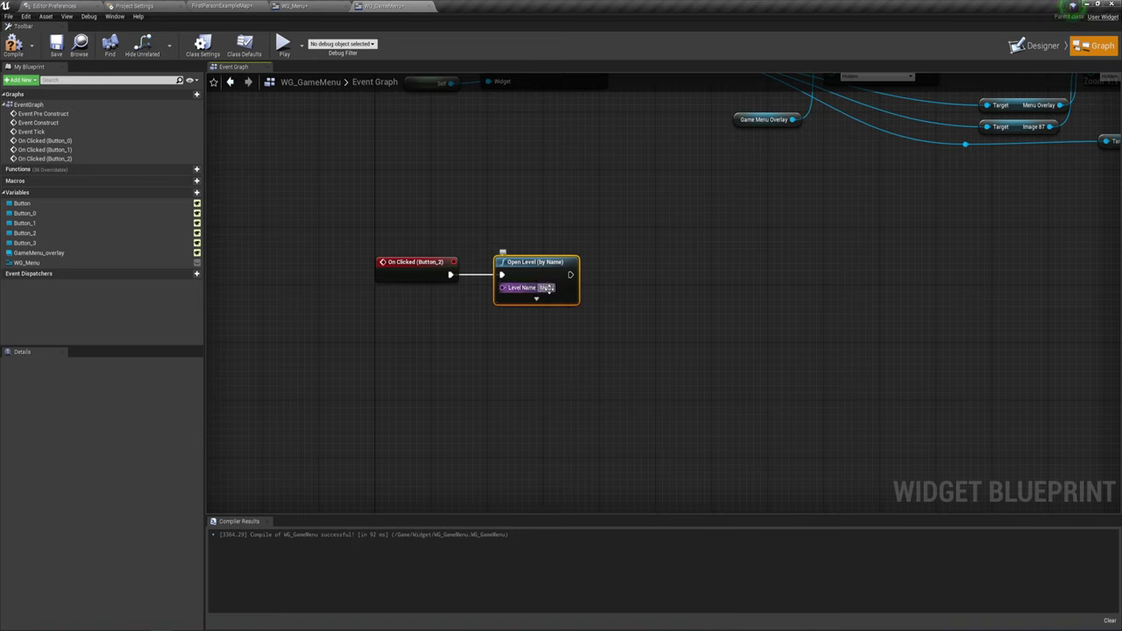
left_click(648, 303)
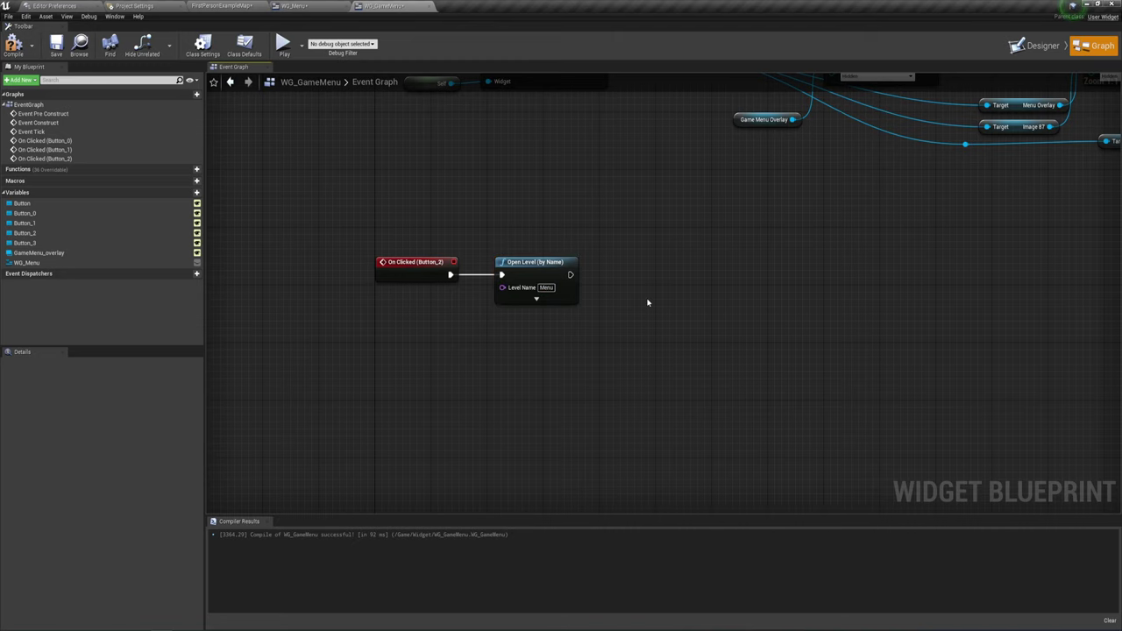
left_click(13, 42)
left_click(283, 44)
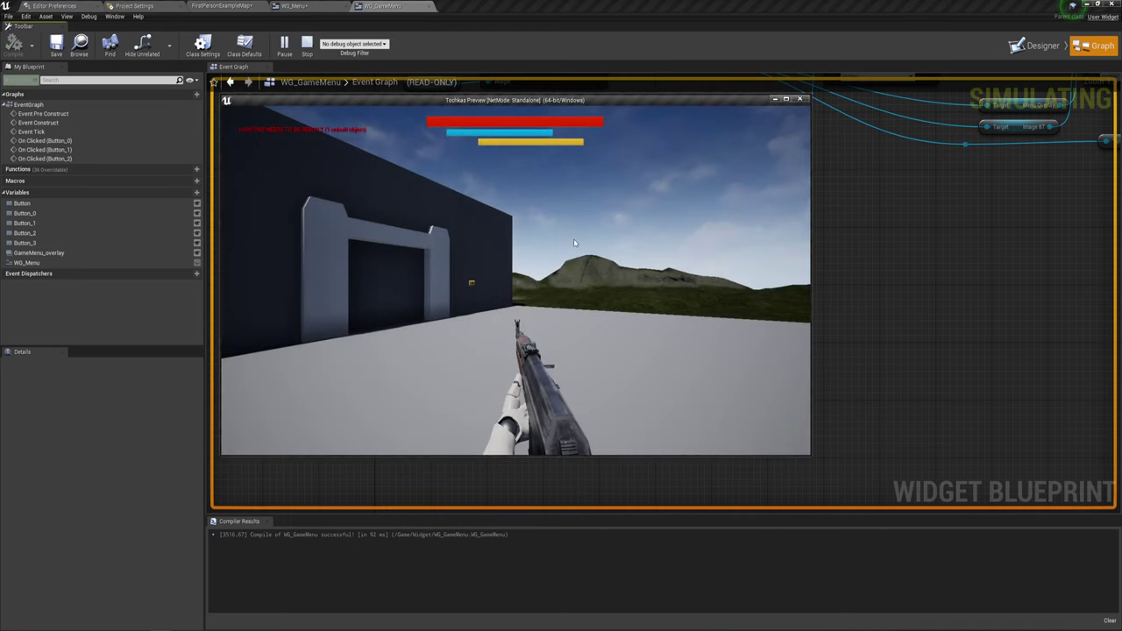
key("Escape")
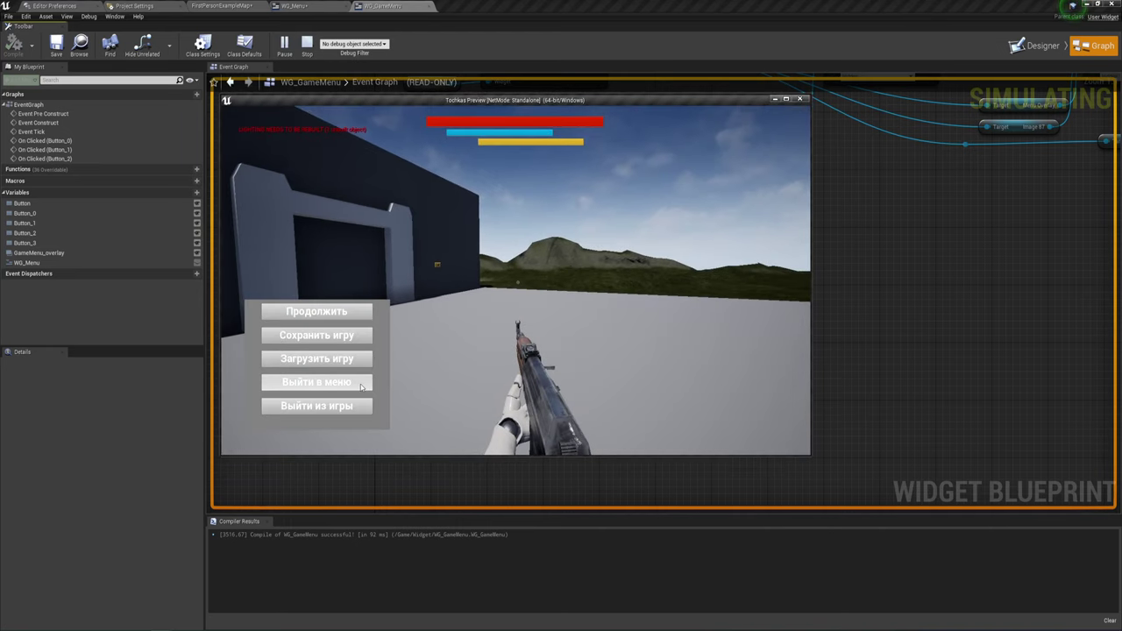
left_click(360, 388)
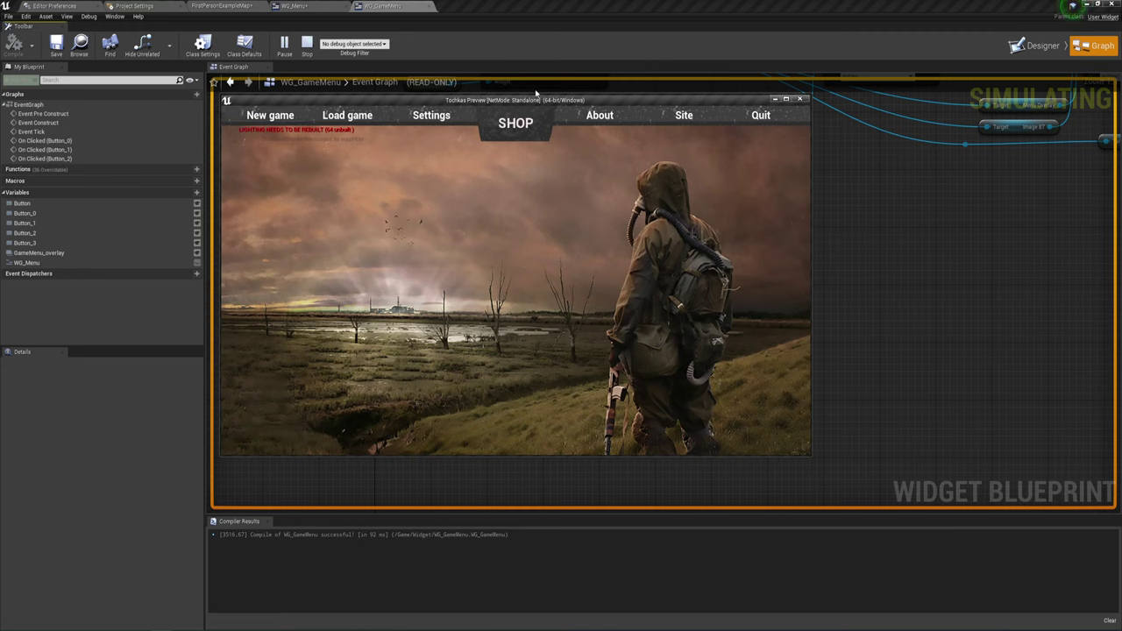
left_click(758, 125)
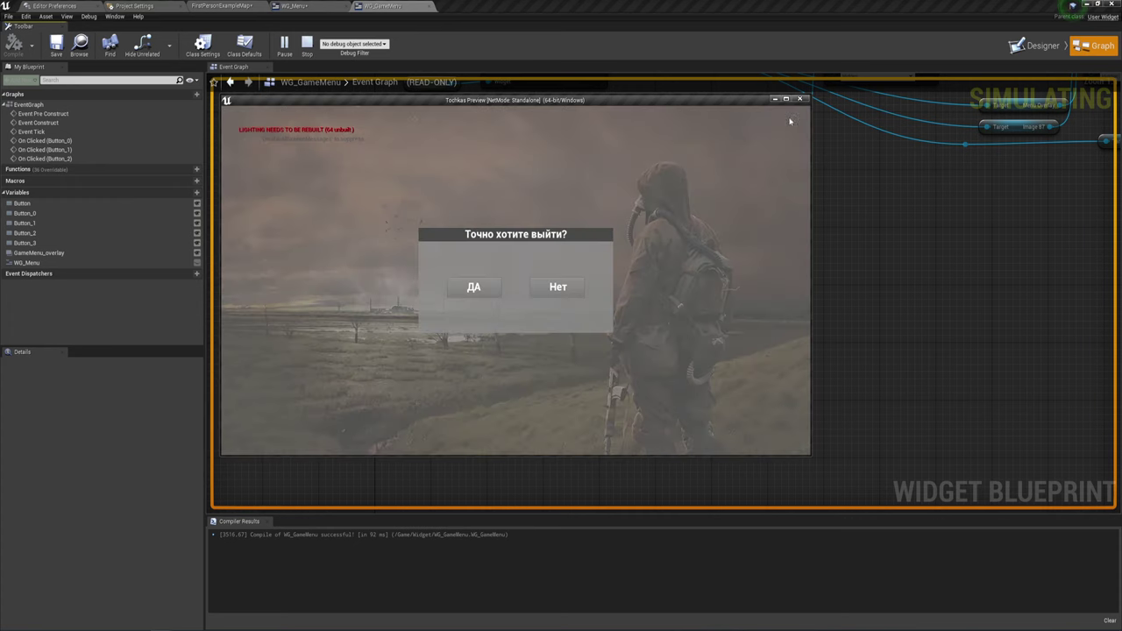
left_click(474, 286)
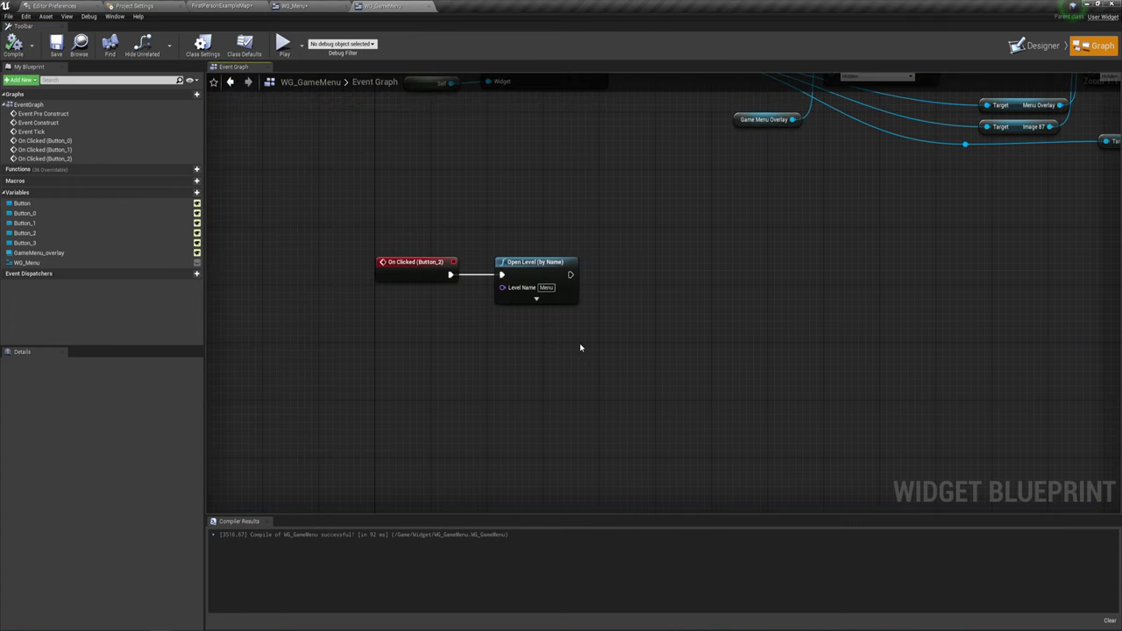
Create an On Clicked event for the exit-game button Button_3
right_click_drag(580, 348, 564, 329)
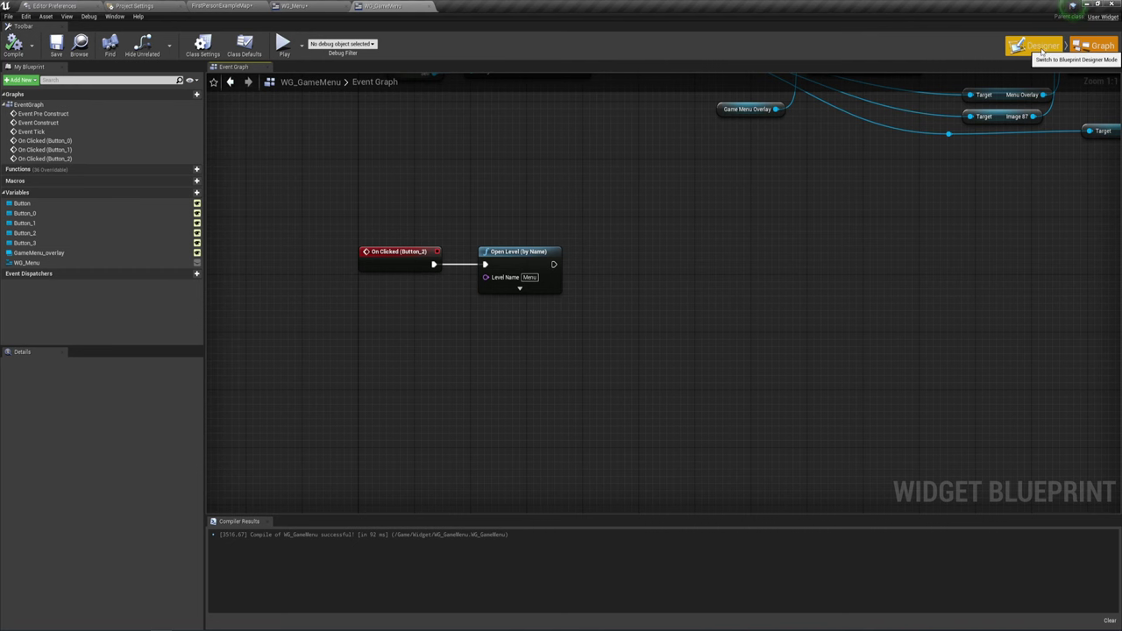
left_click(1049, 51)
left_click(414, 395)
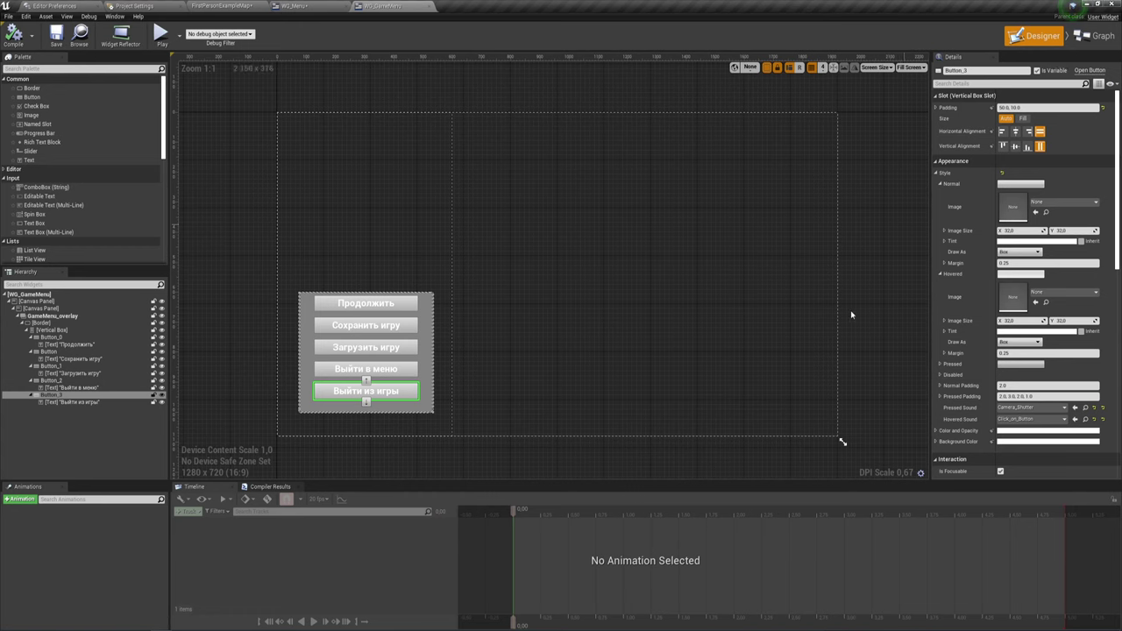
scroll(1022, 366, "down", 5)
scroll(1022, 367, "down", 5)
scroll(1022, 367, "down", 5)
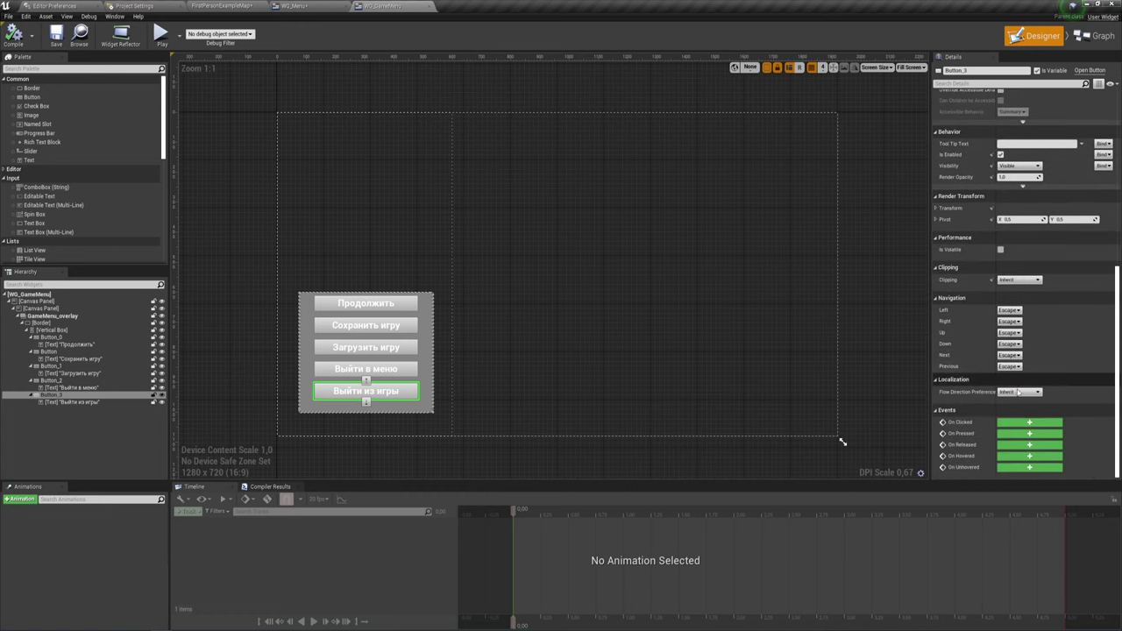
left_click(1030, 424)
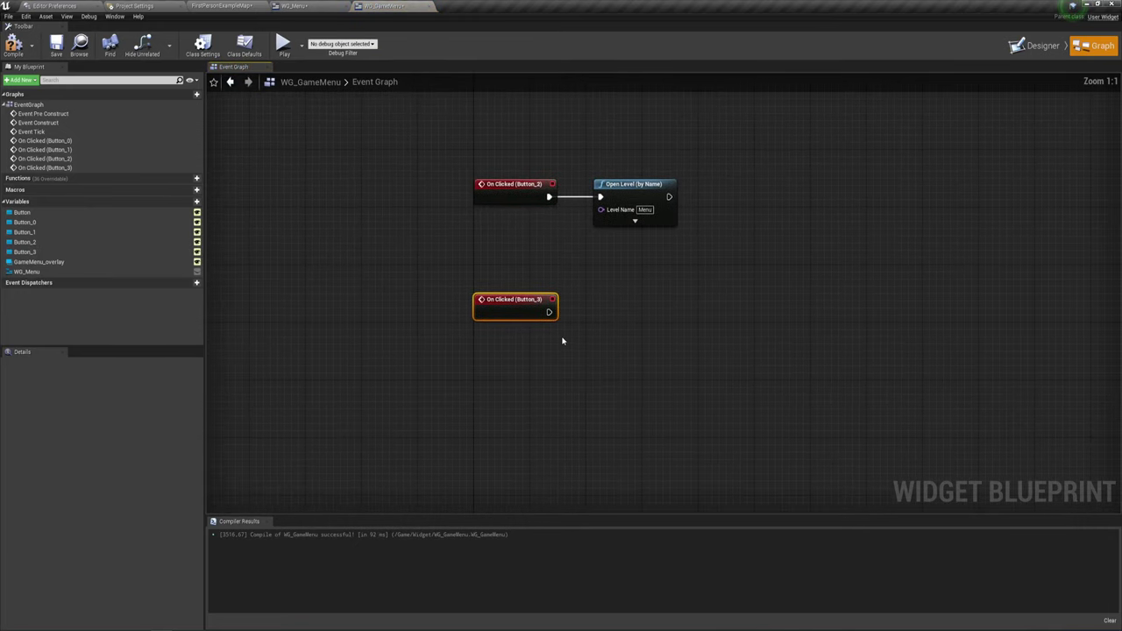
Connect a Quit Game node to Button_3's click event and save WG_GameMenu
left_click_drag(549, 312, 594, 310)
type("quit")
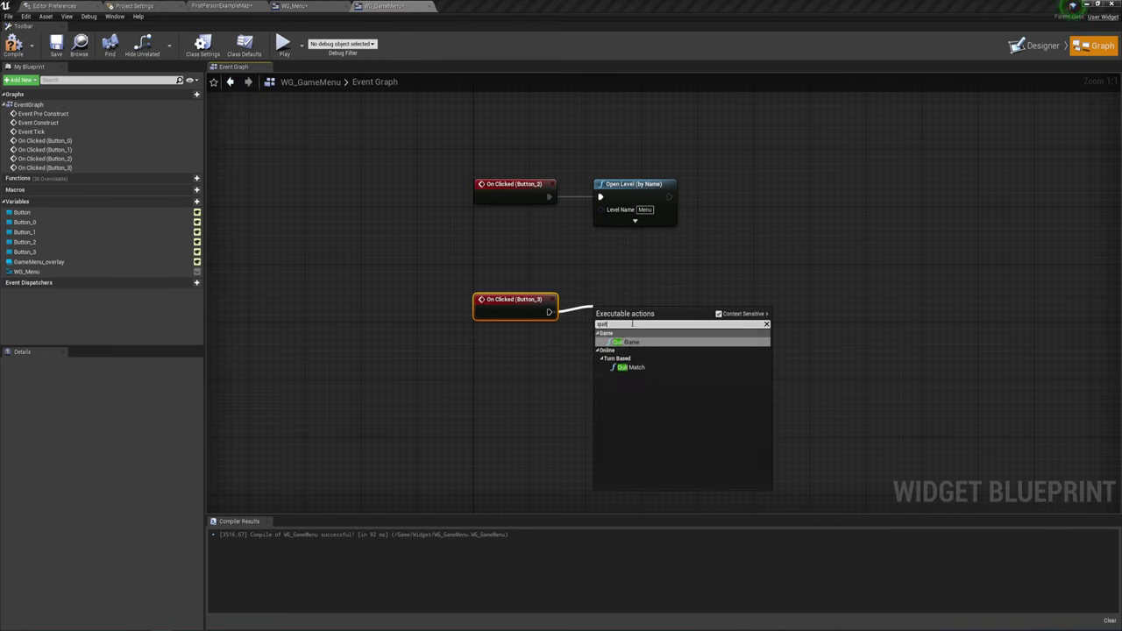
key("Return")
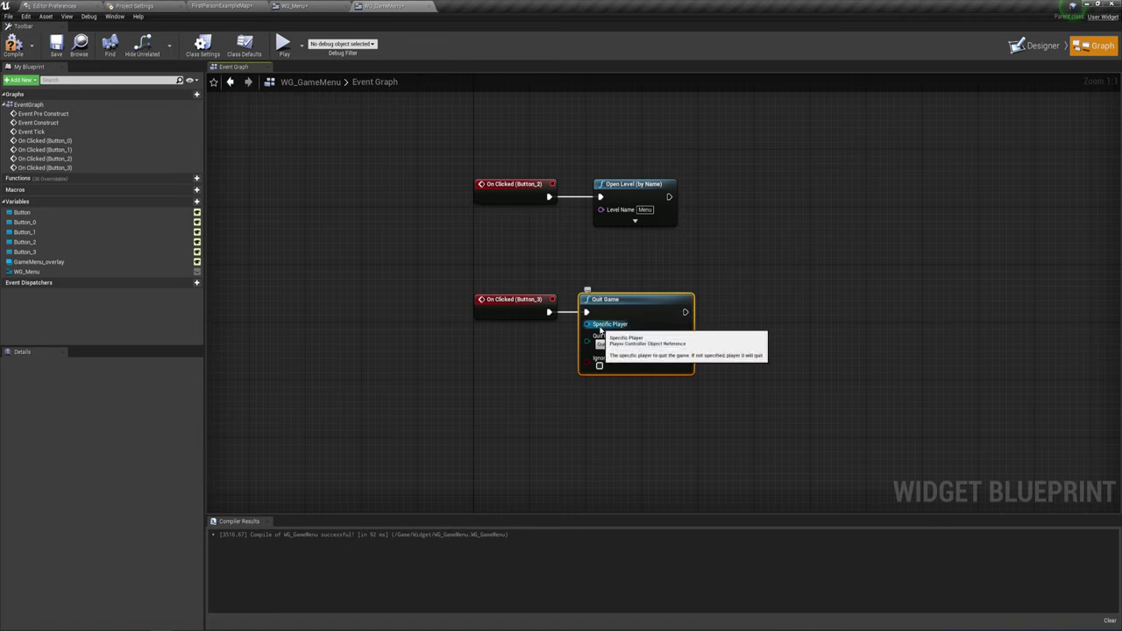
left_click(729, 293)
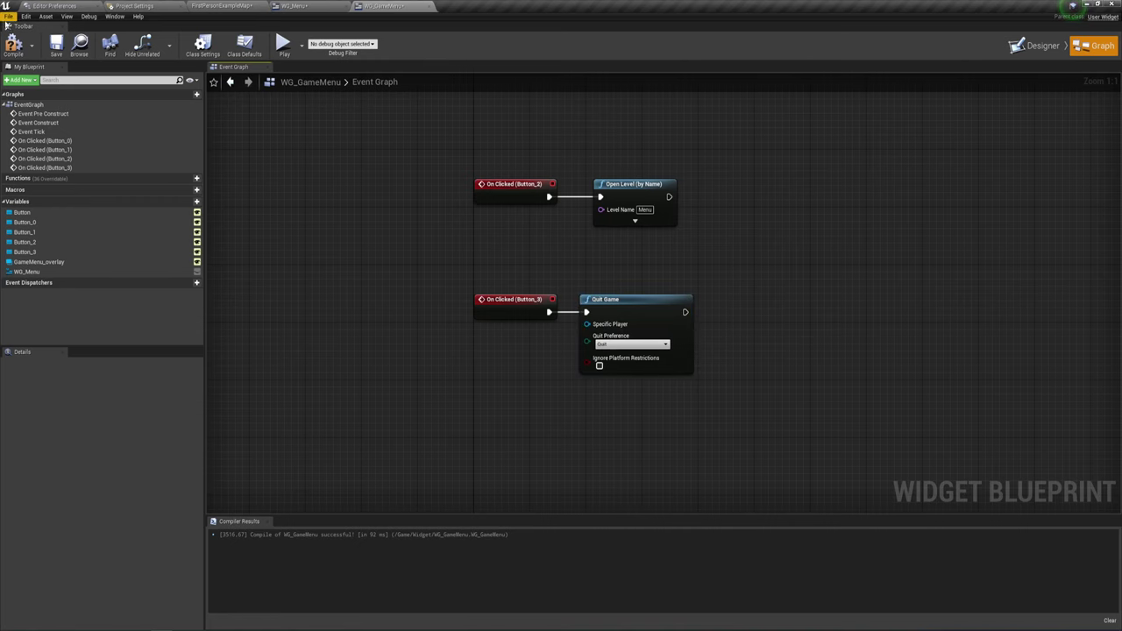
left_click(56, 44)
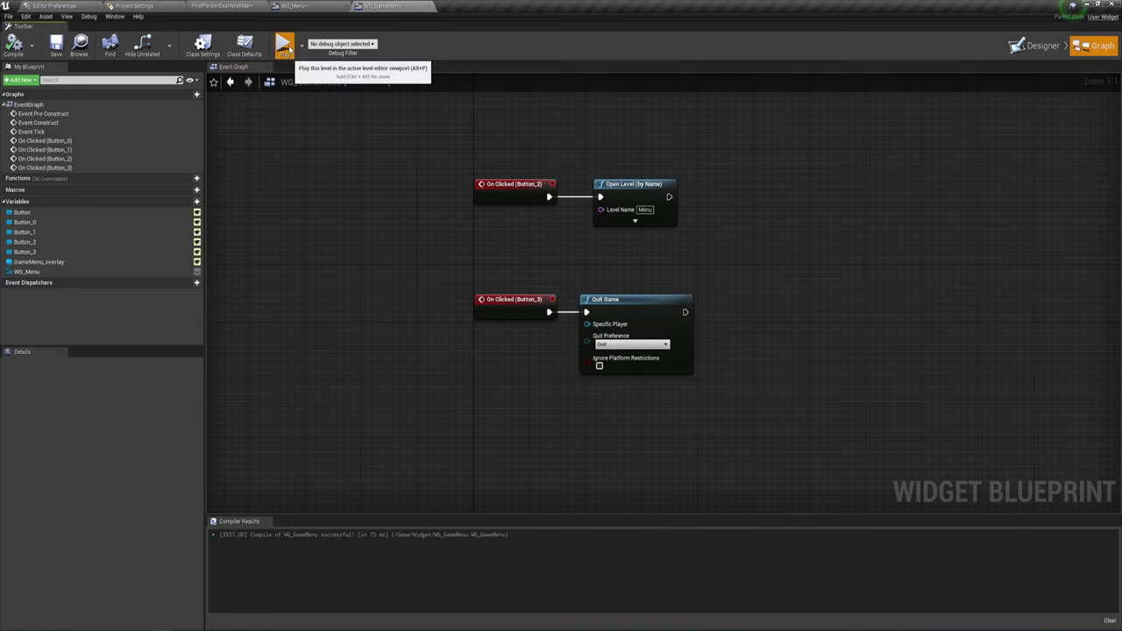
Test-play the pause menu's Выйти из игры button, then return to the WG_Menu blueprint
left_click(288, 49)
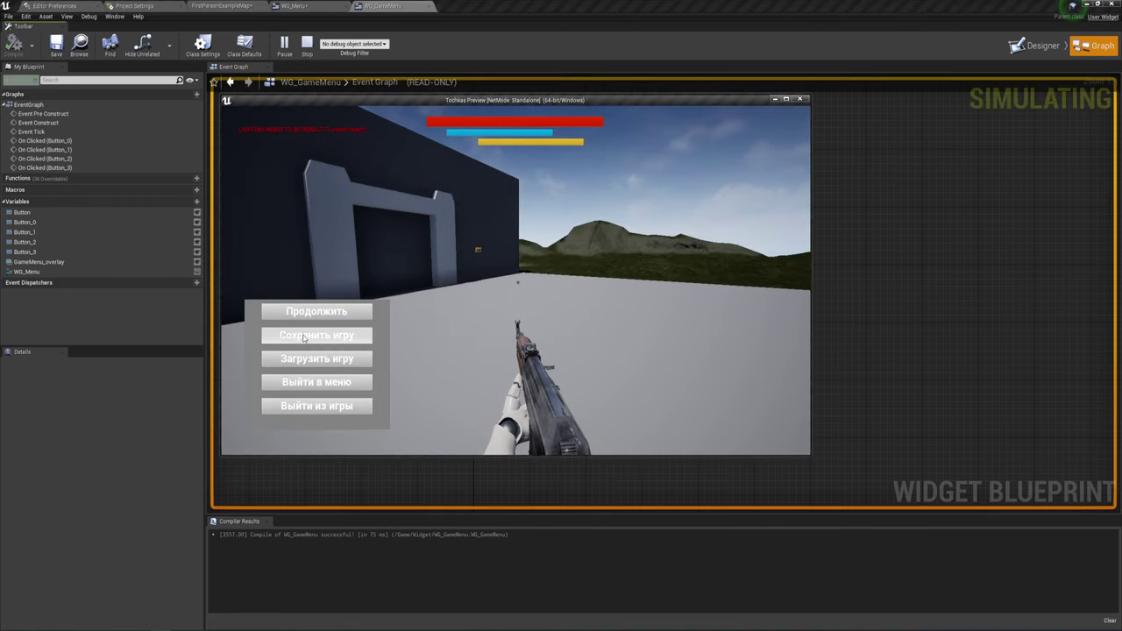
left_click(371, 406)
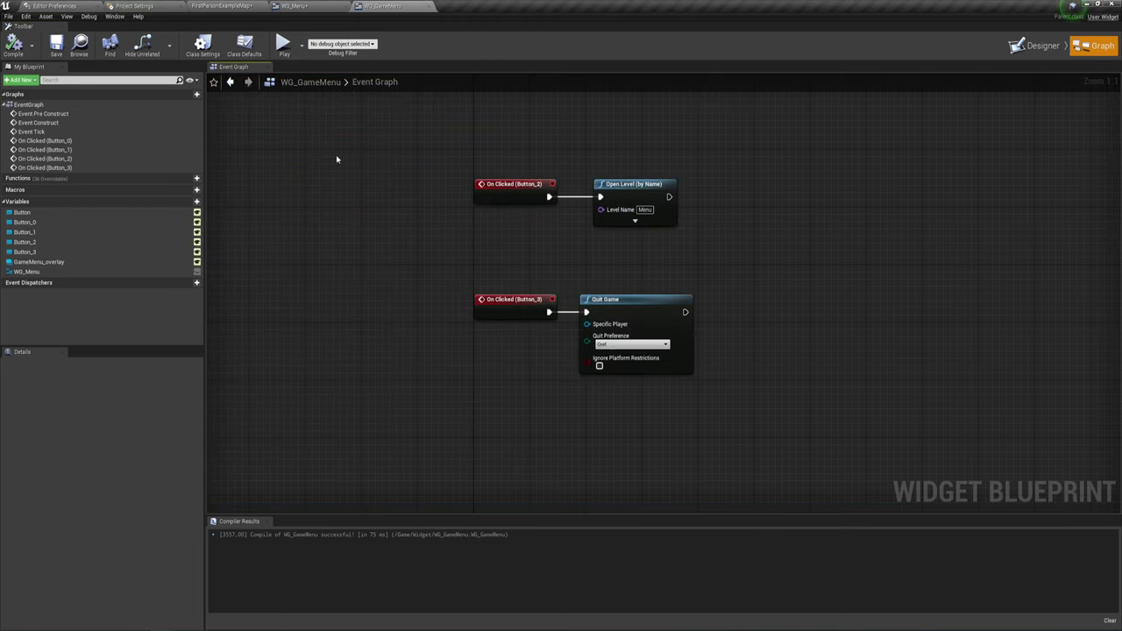
left_click(295, 5)
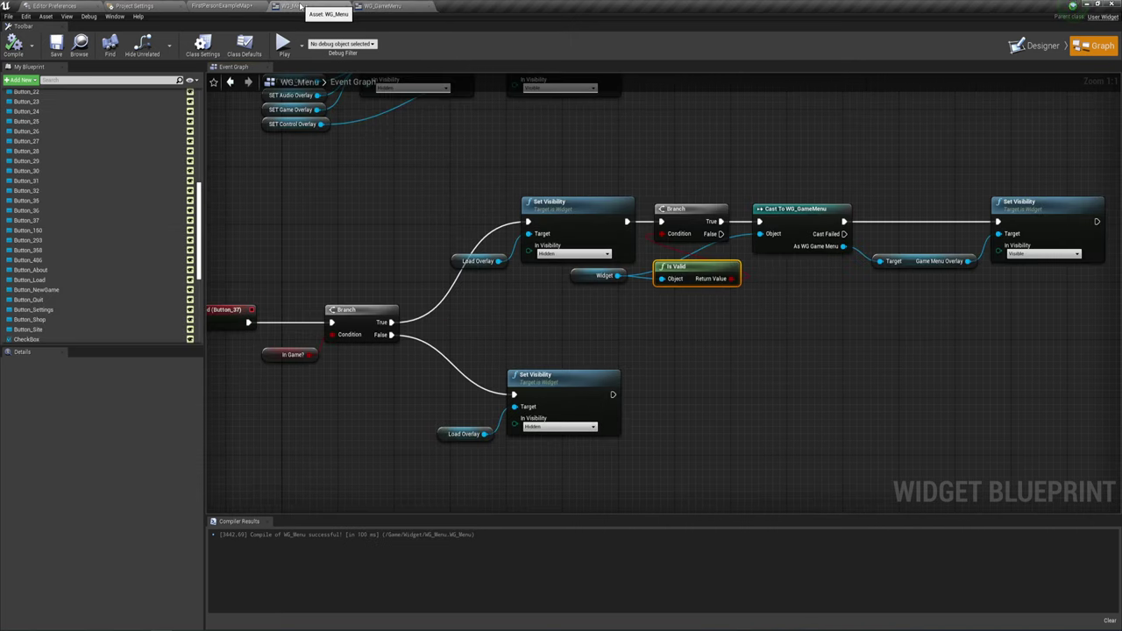
Select the Load_Overlay panel in the WG_Menu designer's Hierarchy
left_click(1048, 47)
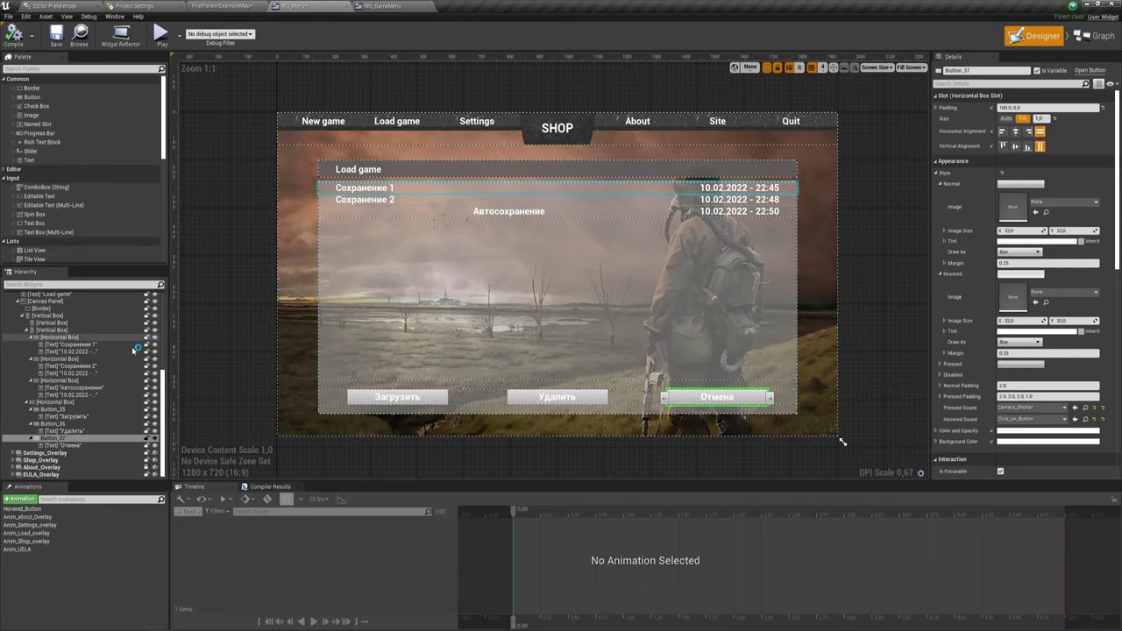
scroll(26, 346, "up", 2)
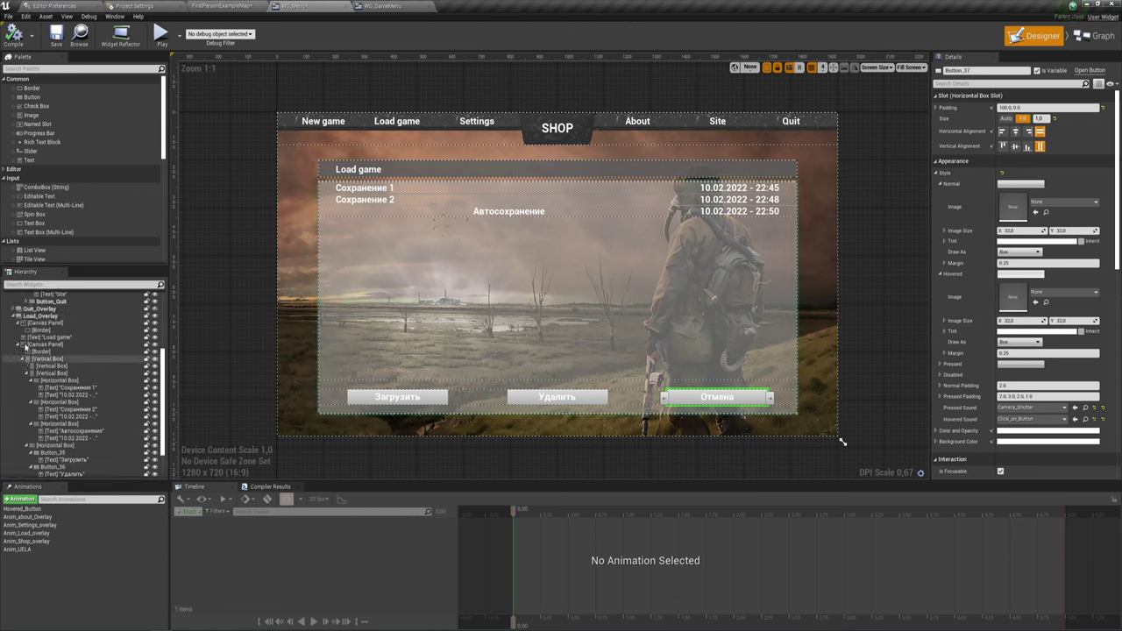
left_click(18, 318)
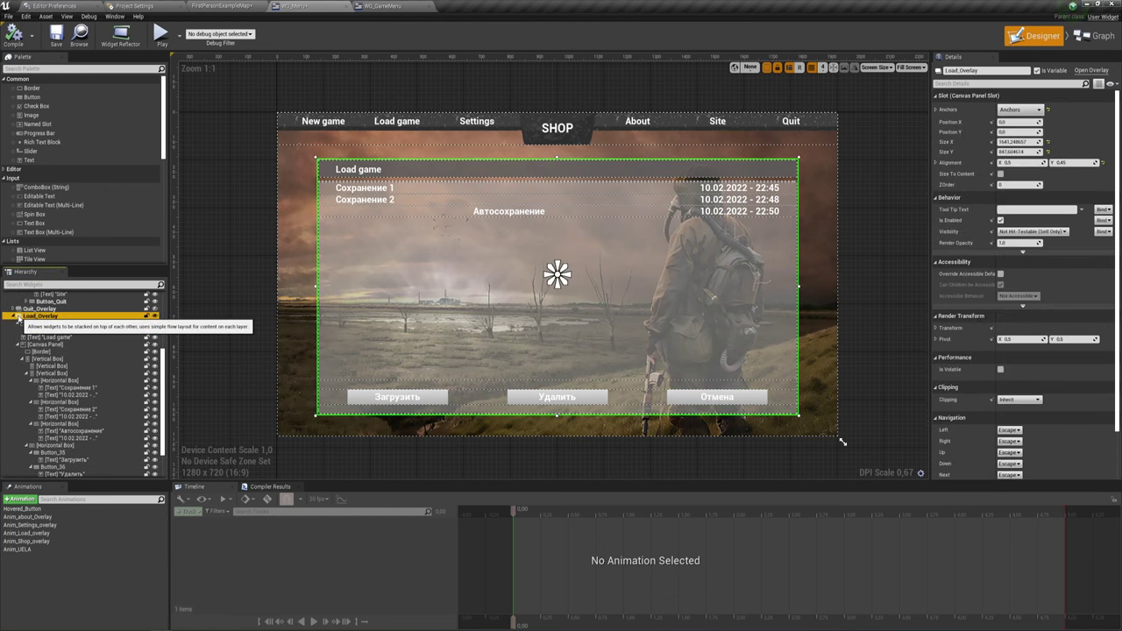
double_click(18, 320)
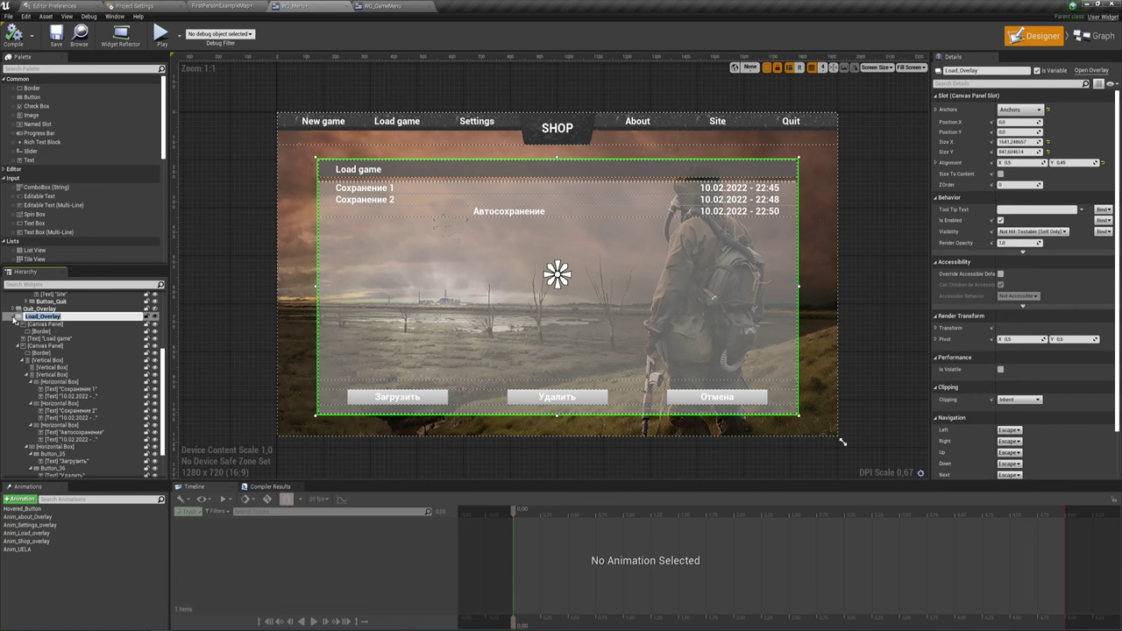
left_click(15, 320)
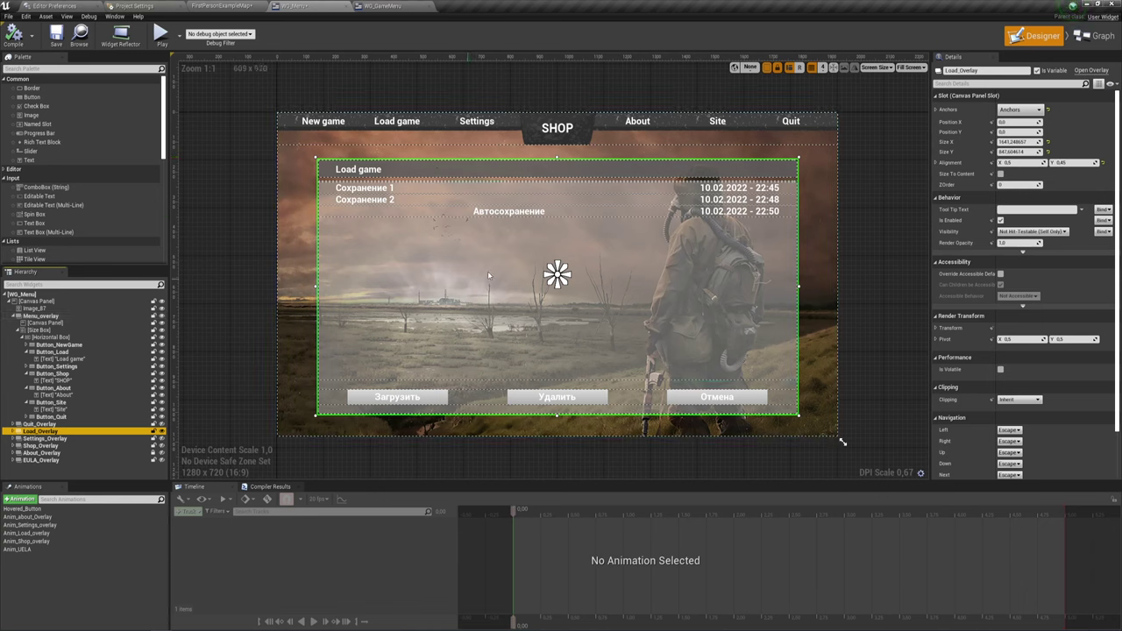
Duplicate Load_Overlay and rename the copy Save_Overlay
right_click(47, 432)
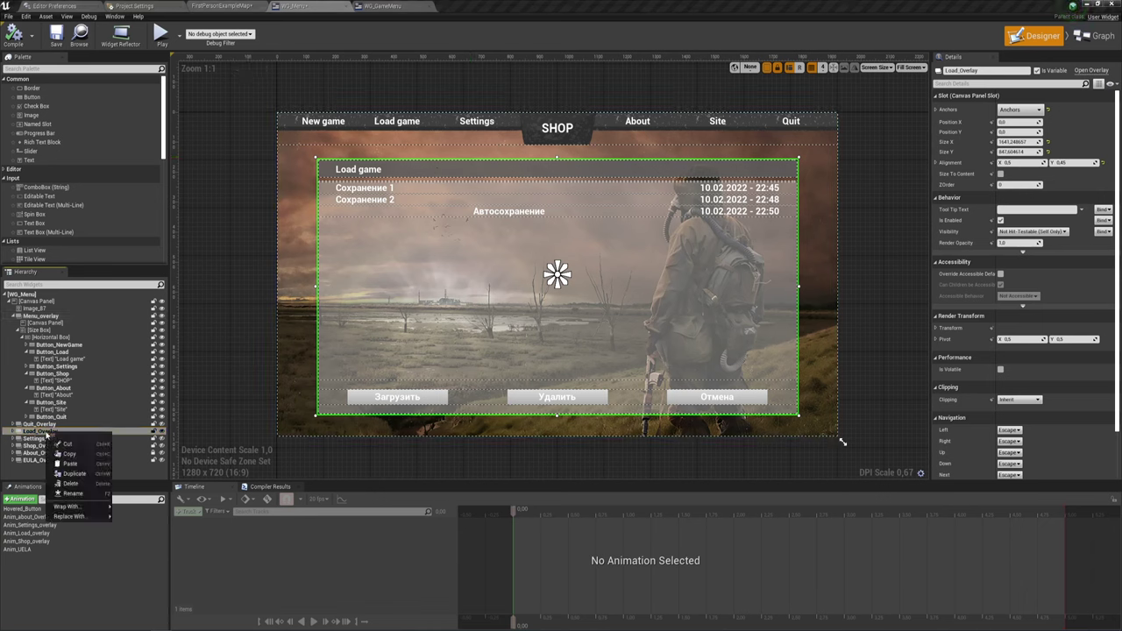
left_click(74, 473)
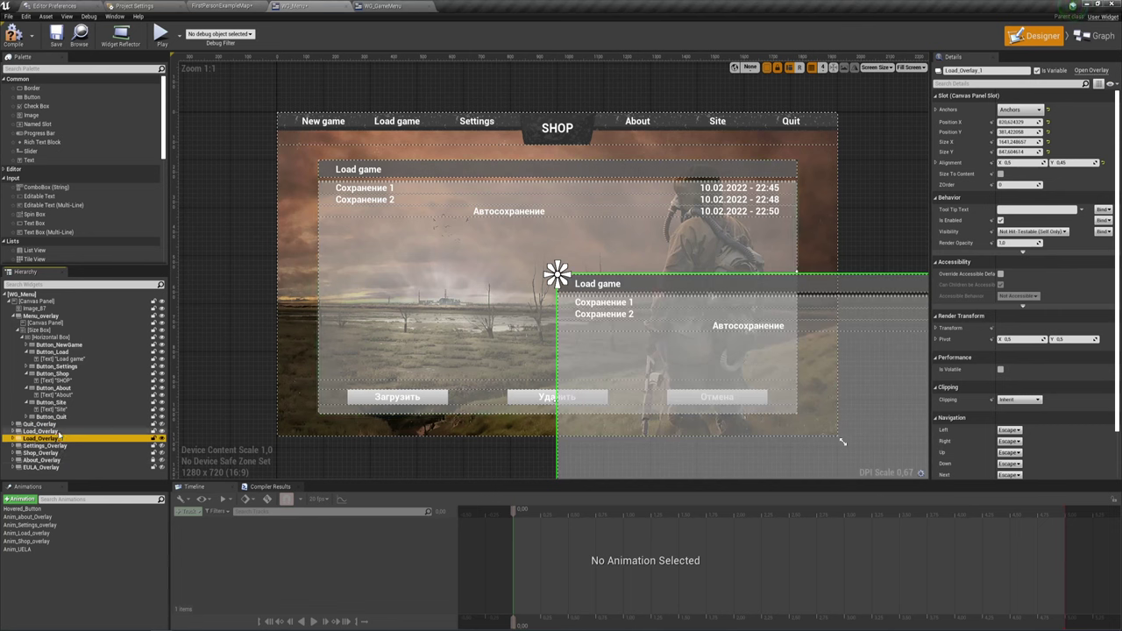
left_click(12, 439)
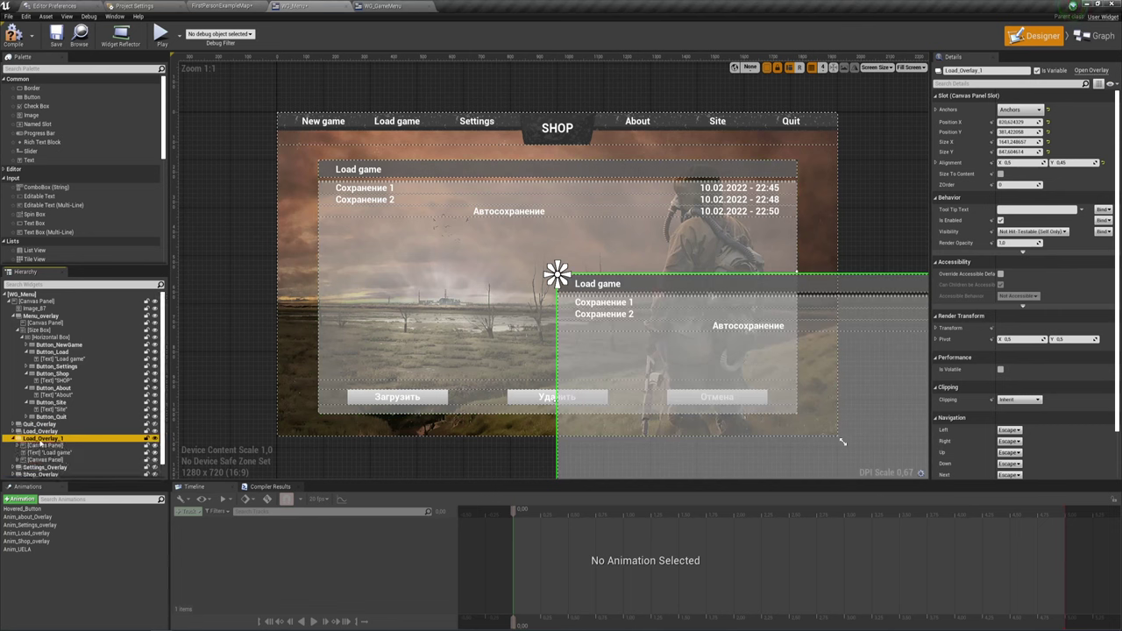
double_click(61, 439)
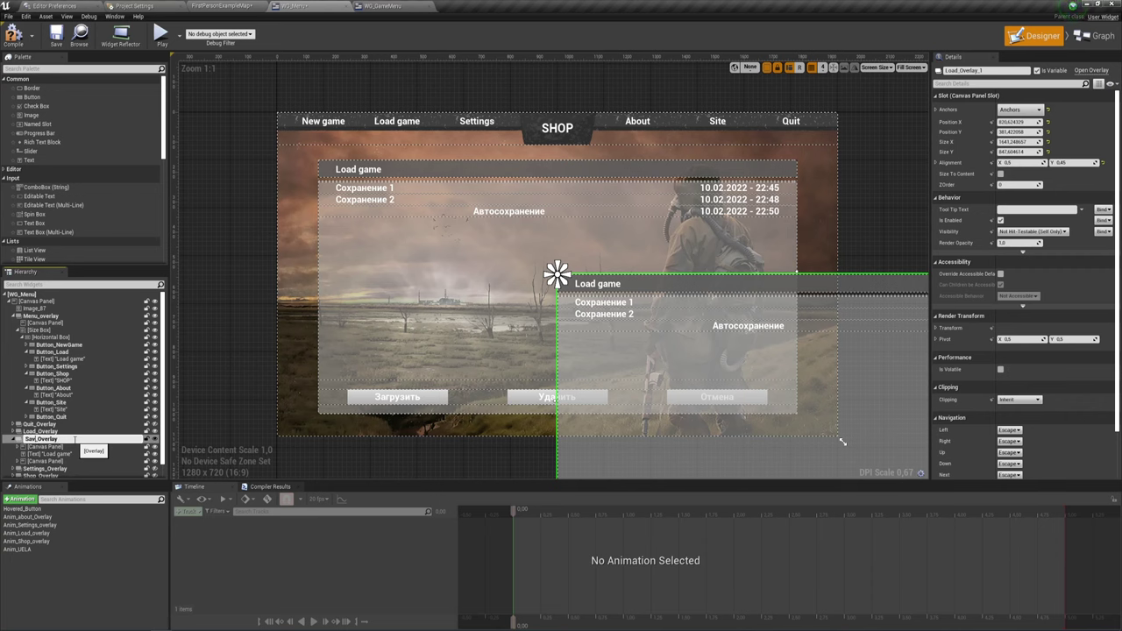
left_click(75, 440)
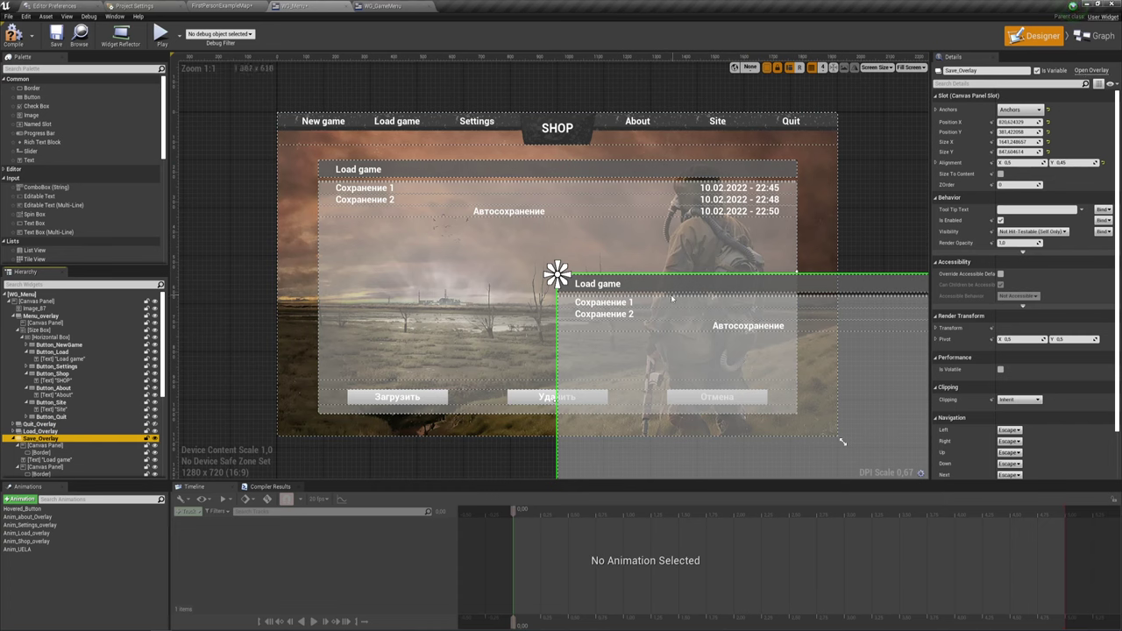
Set Save_Overlay's Position X and Y both to 0
left_click(1018, 122)
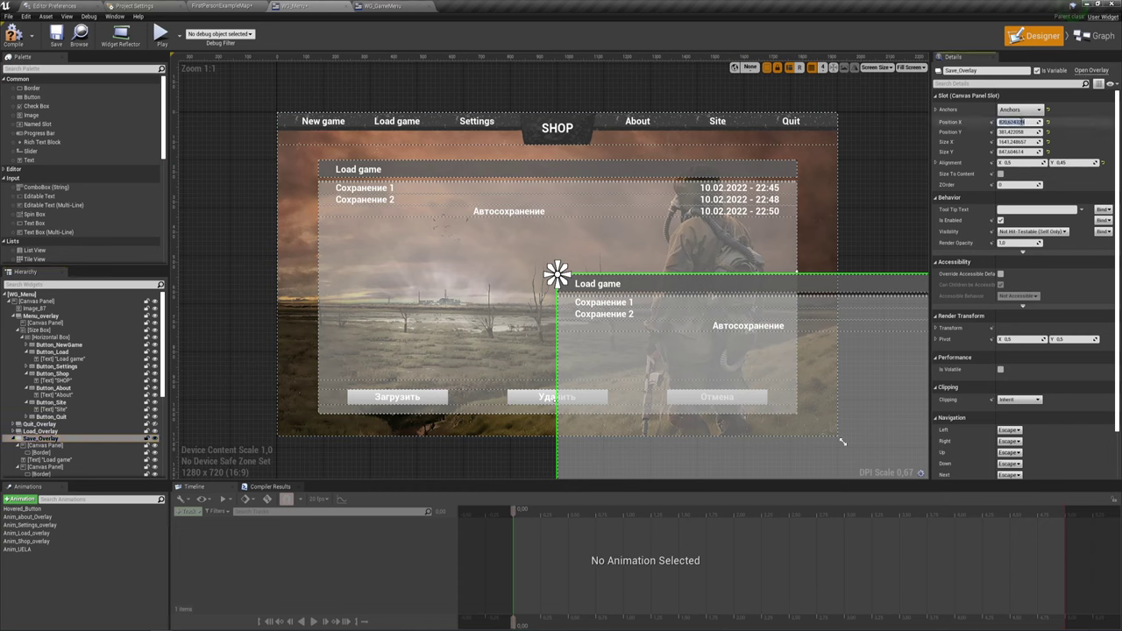
type("0")
key("Return")
left_click(1017, 132)
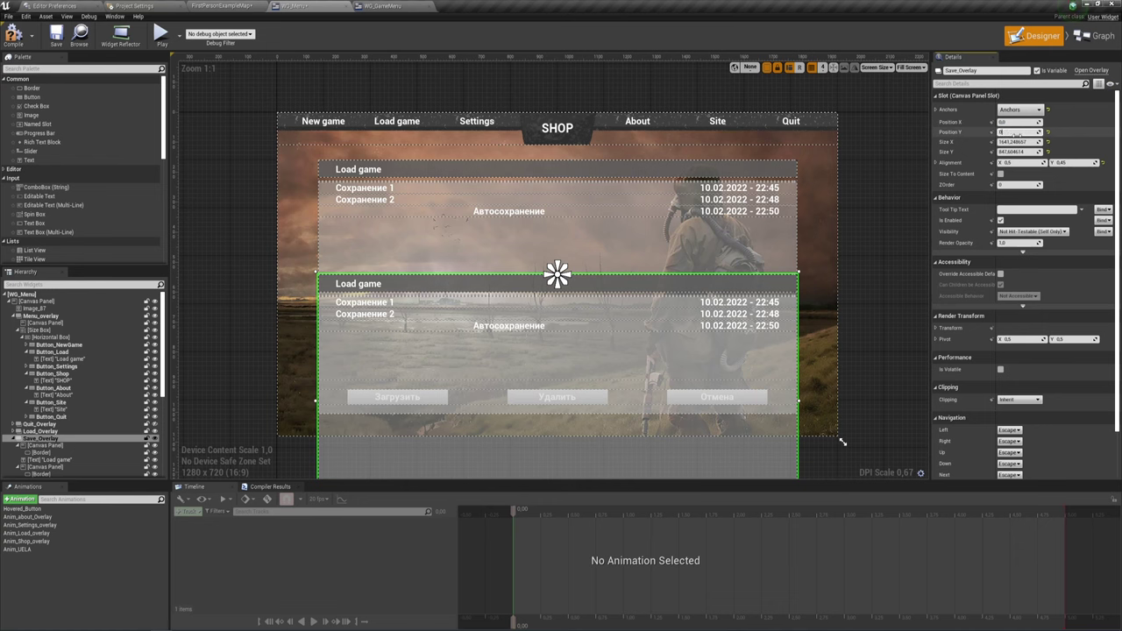
type(",0")
key("Return")
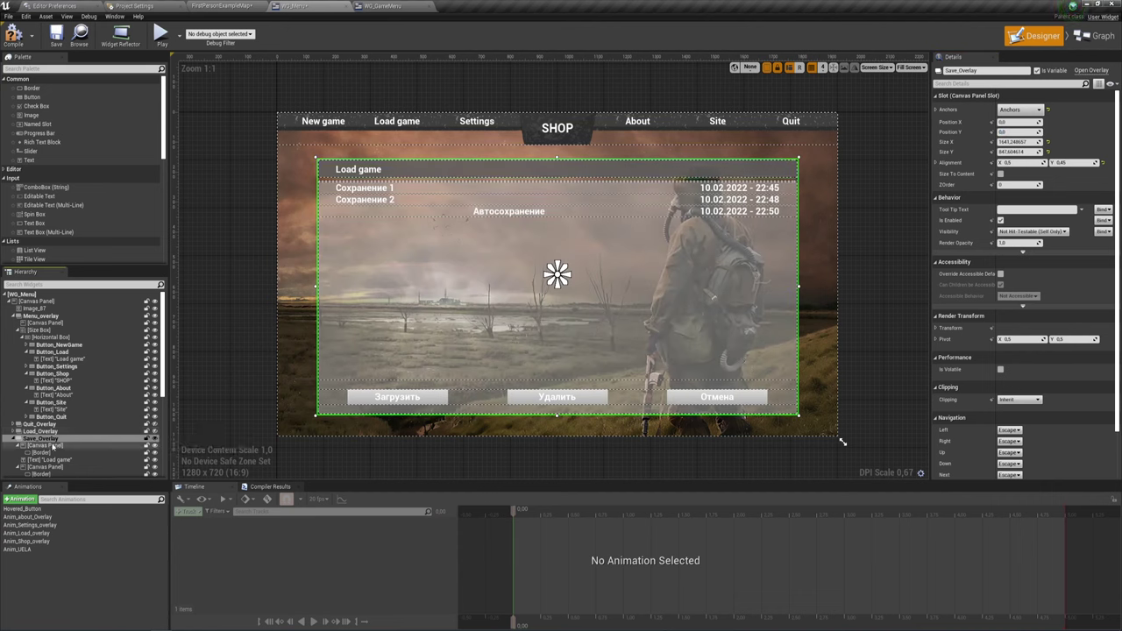
left_click(50, 462)
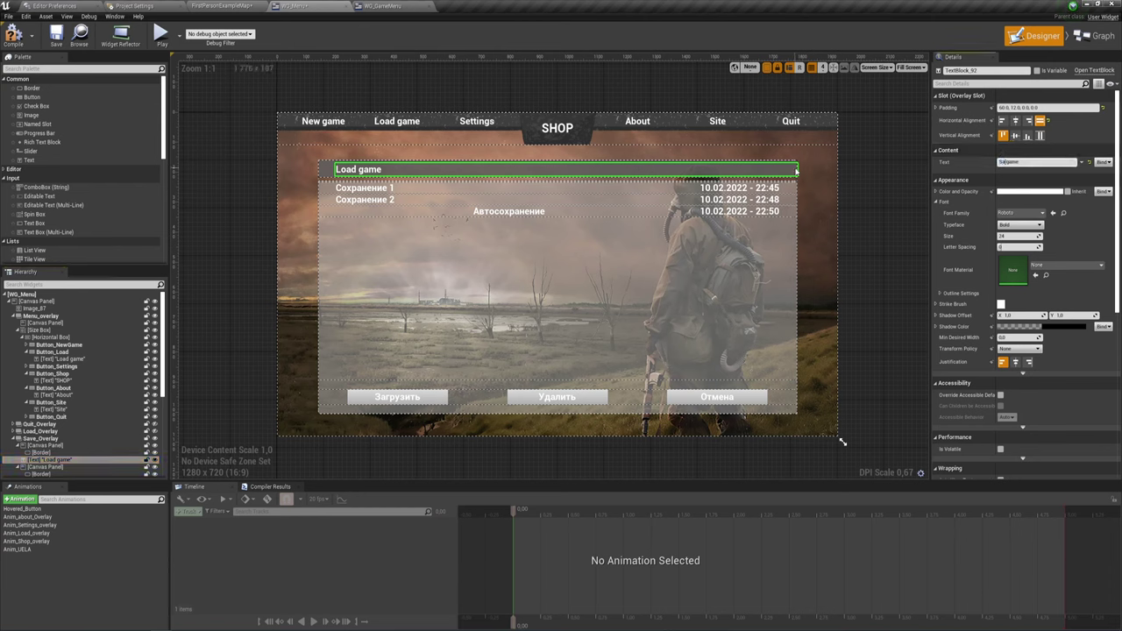
type("ve")
Retitle the copied panel 'Save game' and relabel its Загрузить button as Сохранить
key("Return")
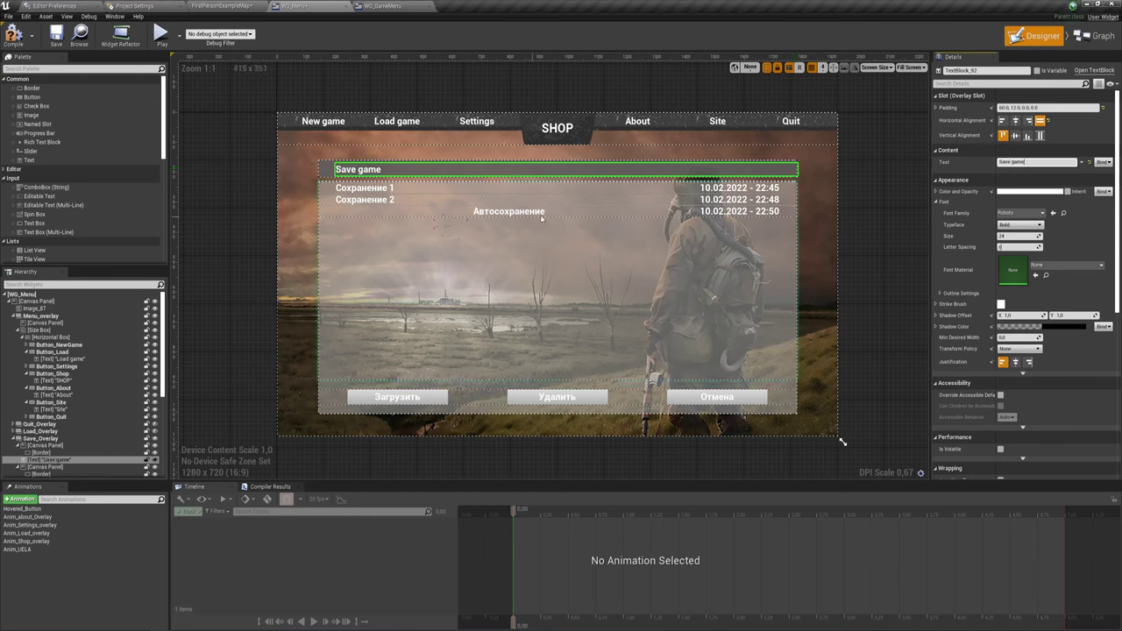
left_click(498, 213)
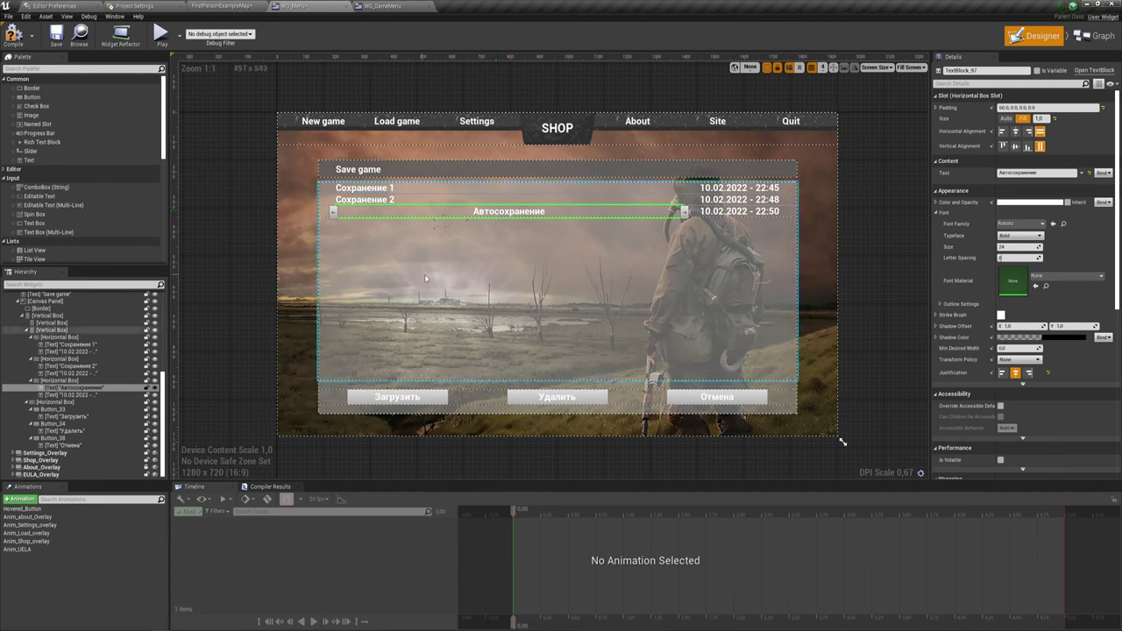
left_click(396, 397)
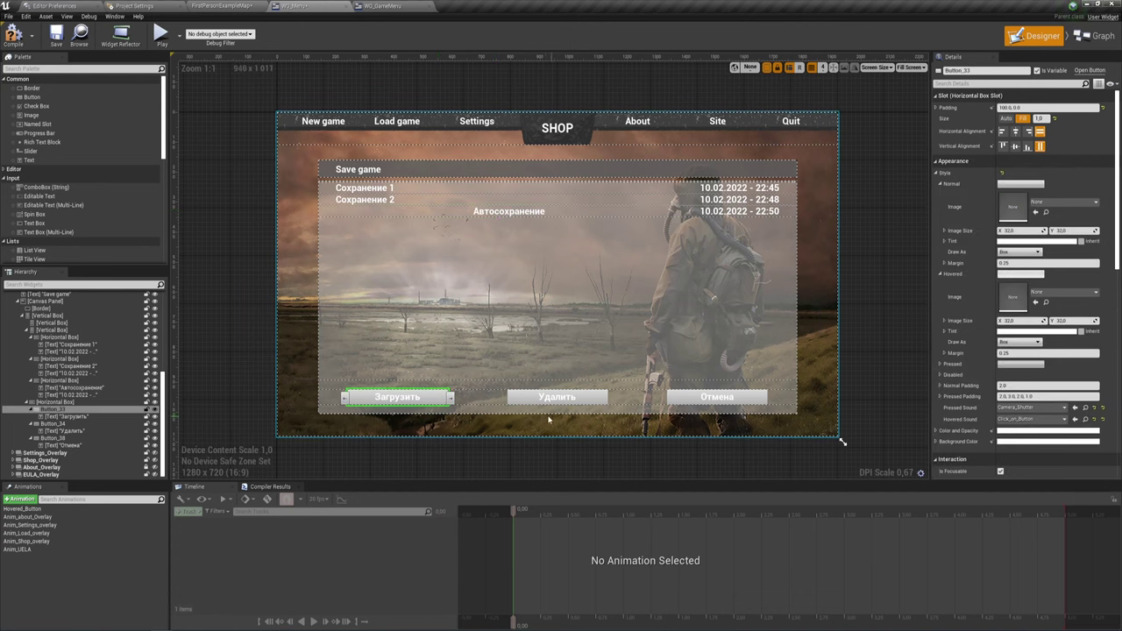
left_click(400, 399)
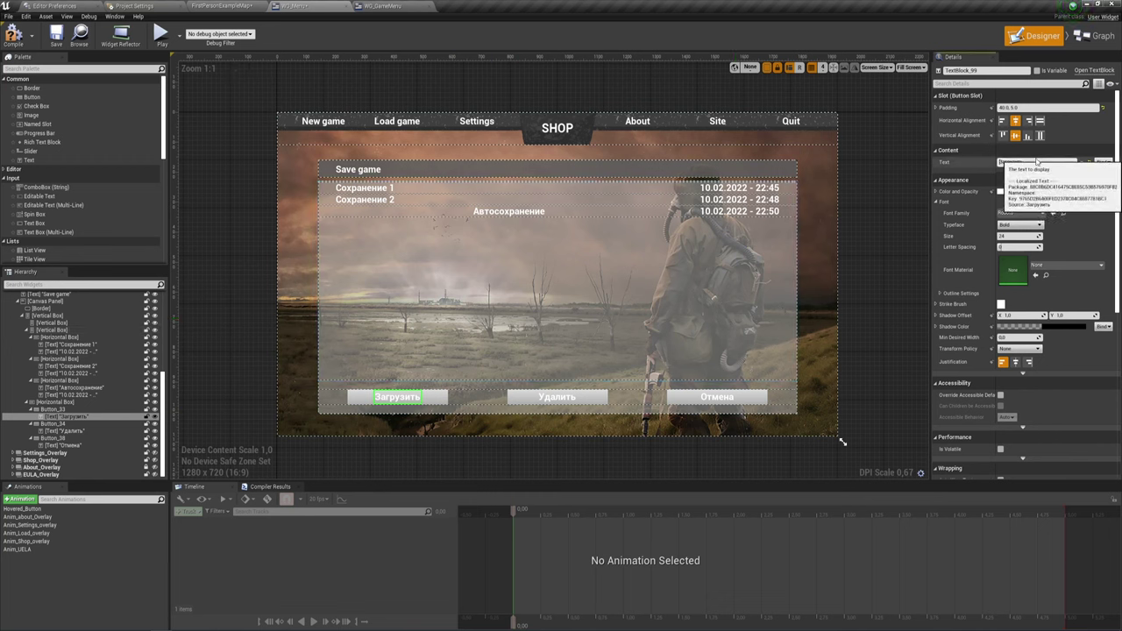
key("F2")
type("Сохранить")
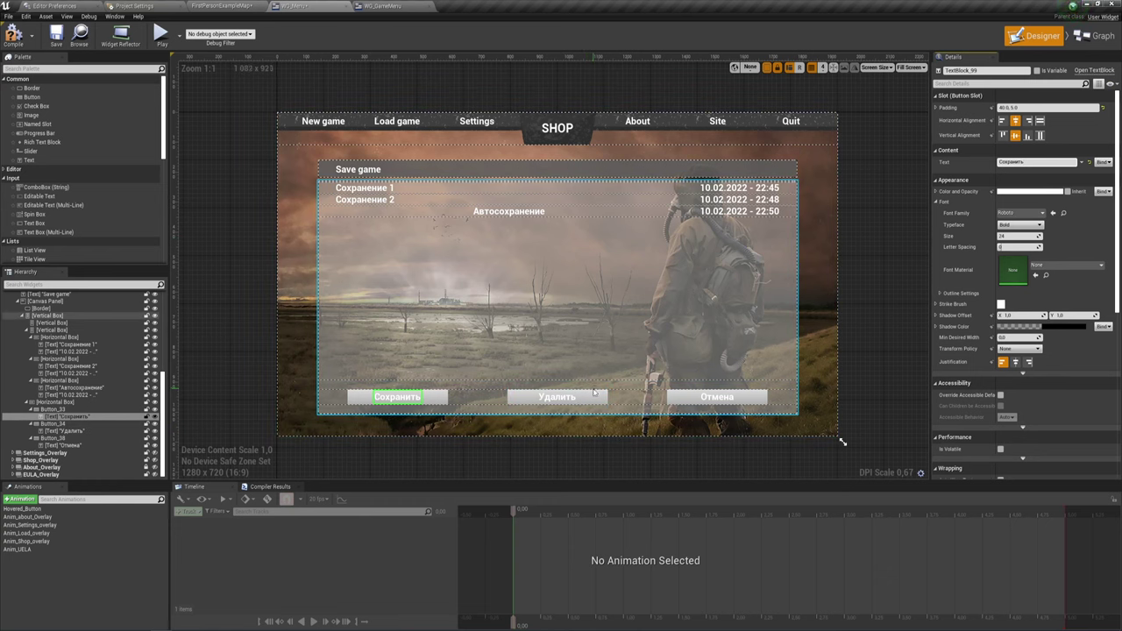
Delete the Удалить button, leaving only Сохранить and Отмена on the Save game panel
left_click(592, 396)
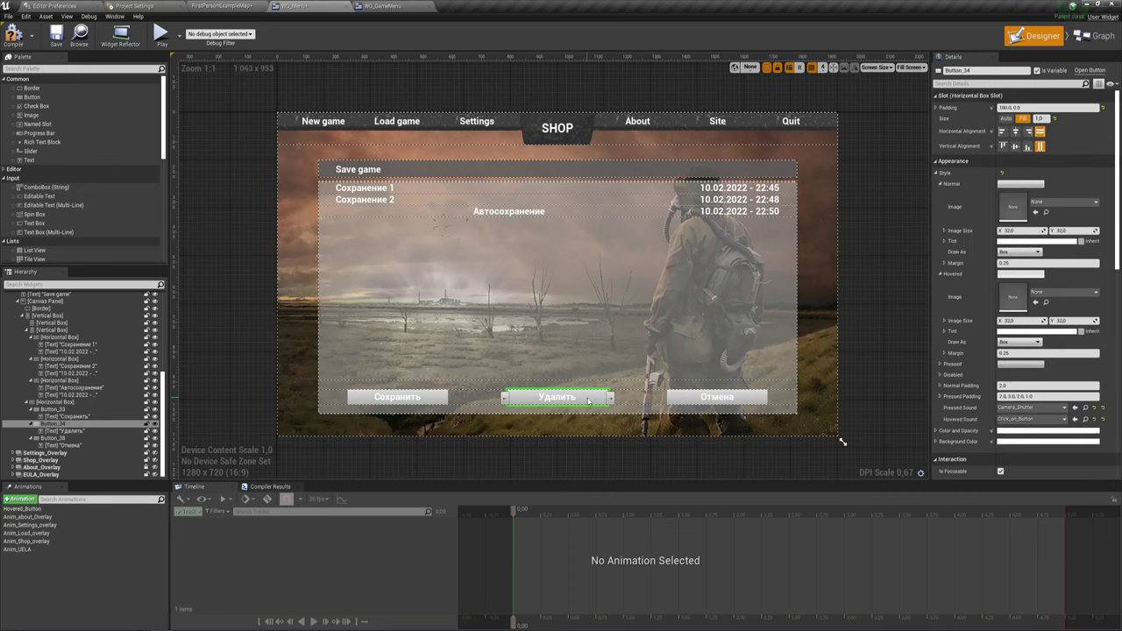
left_click(63, 424)
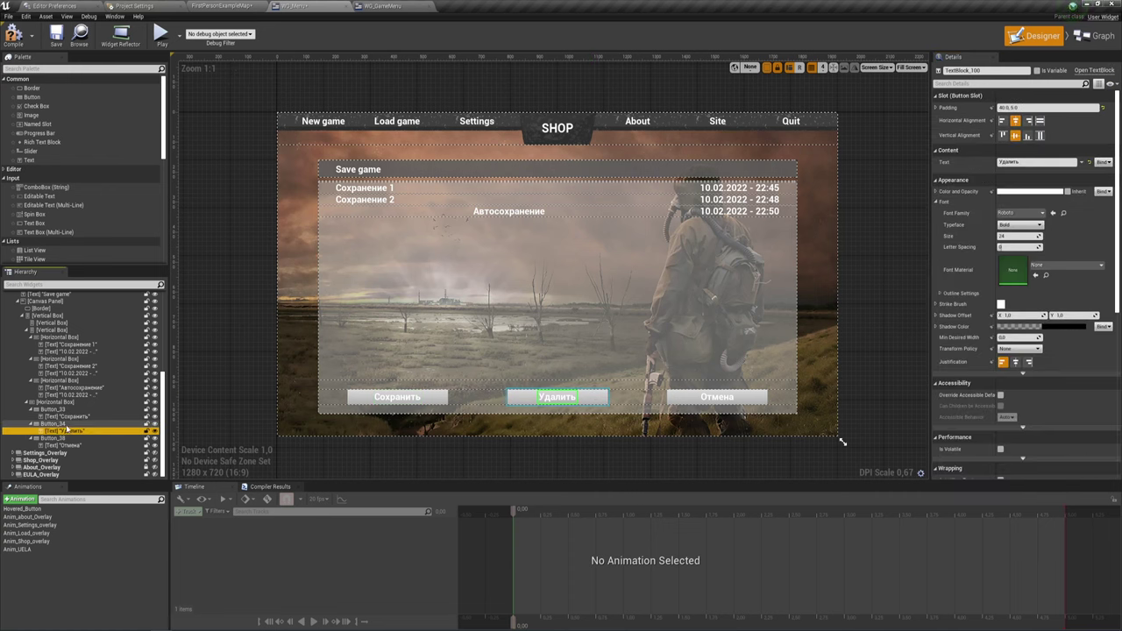
key("Delete")
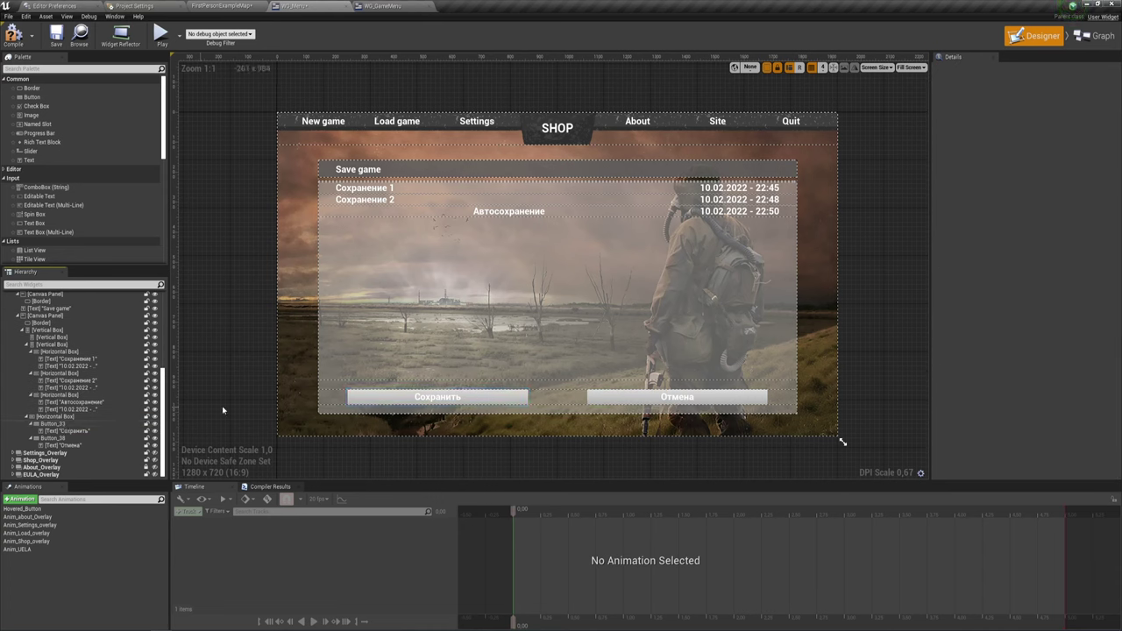
left_click(667, 397)
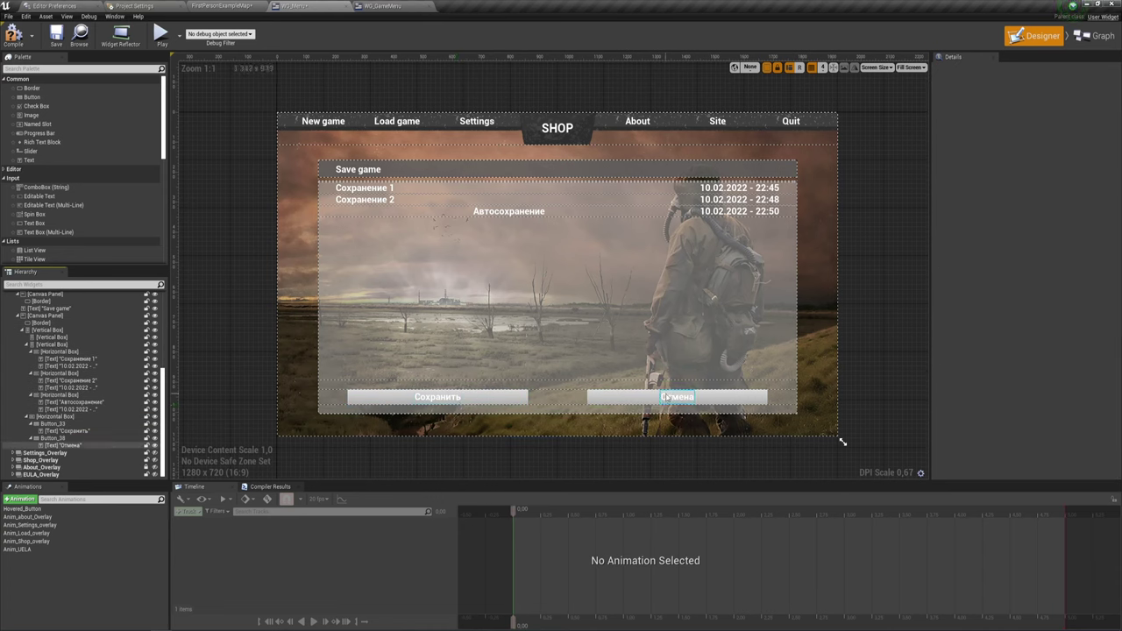
left_click(639, 378)
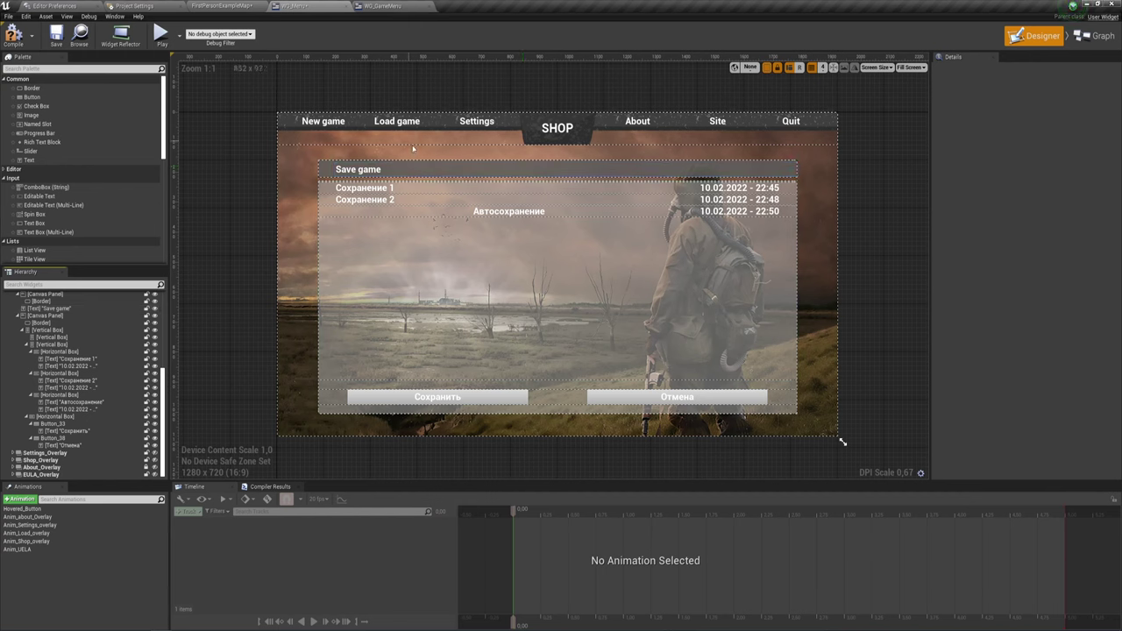
left_click(1085, 46)
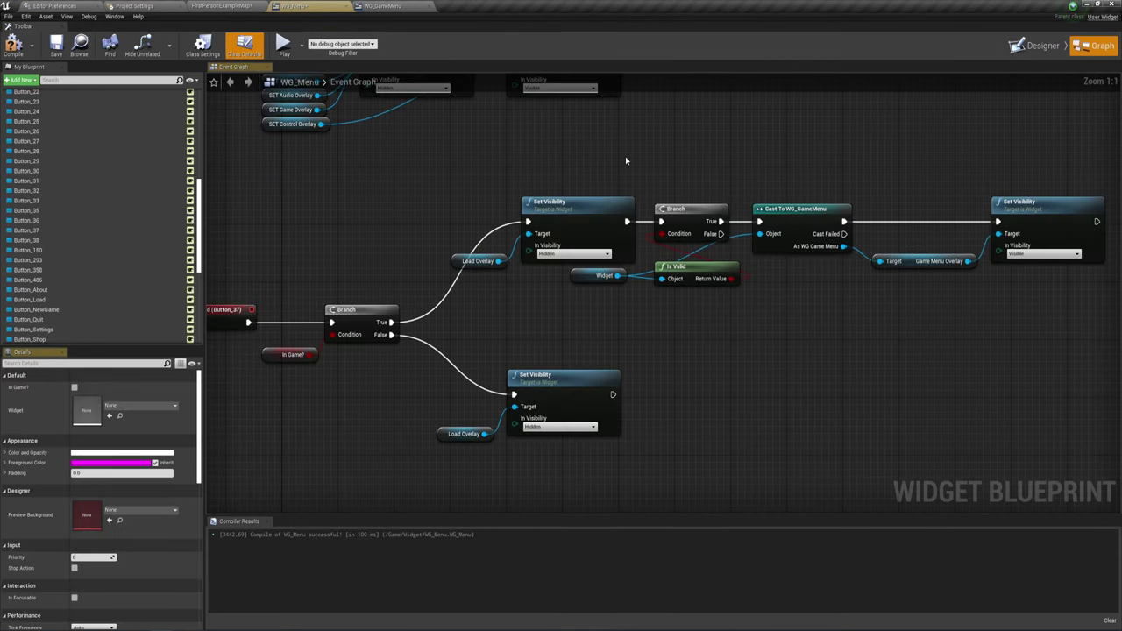
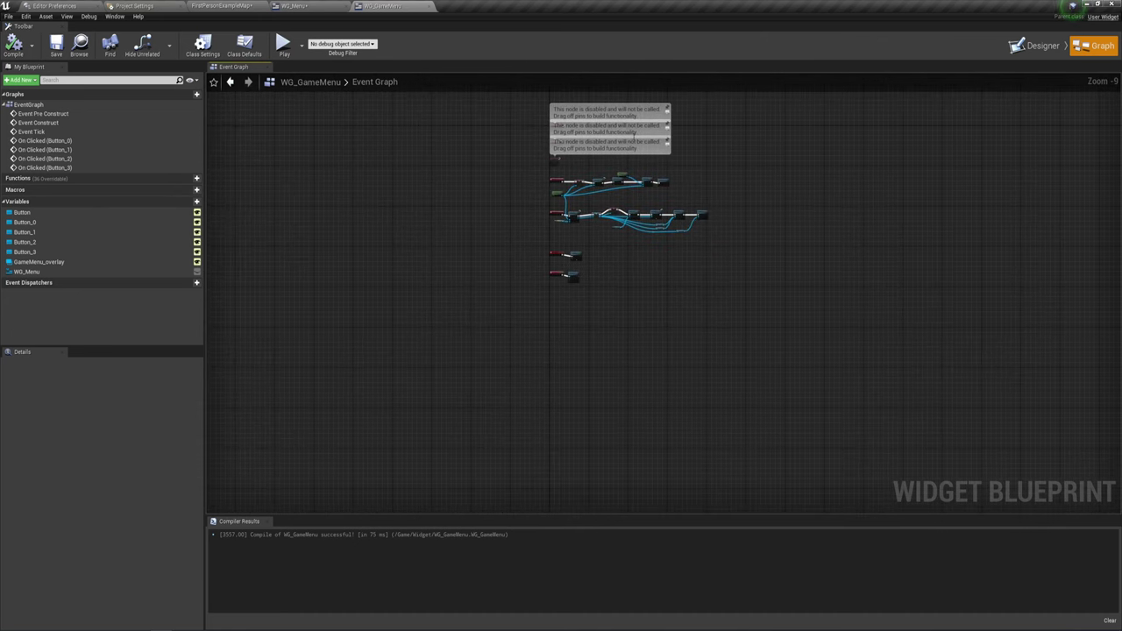
Pan the WG_GameMenu graph, then switch to its Designer view of the five-button menu
right_click_drag(762, 169, 758, 238)
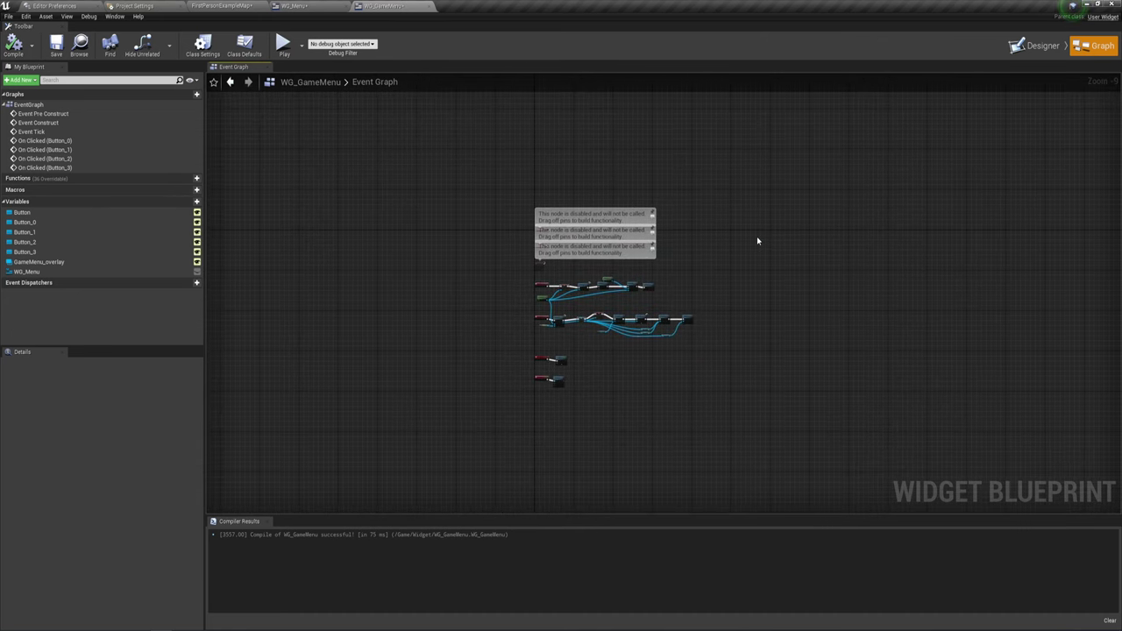
left_click(1039, 46)
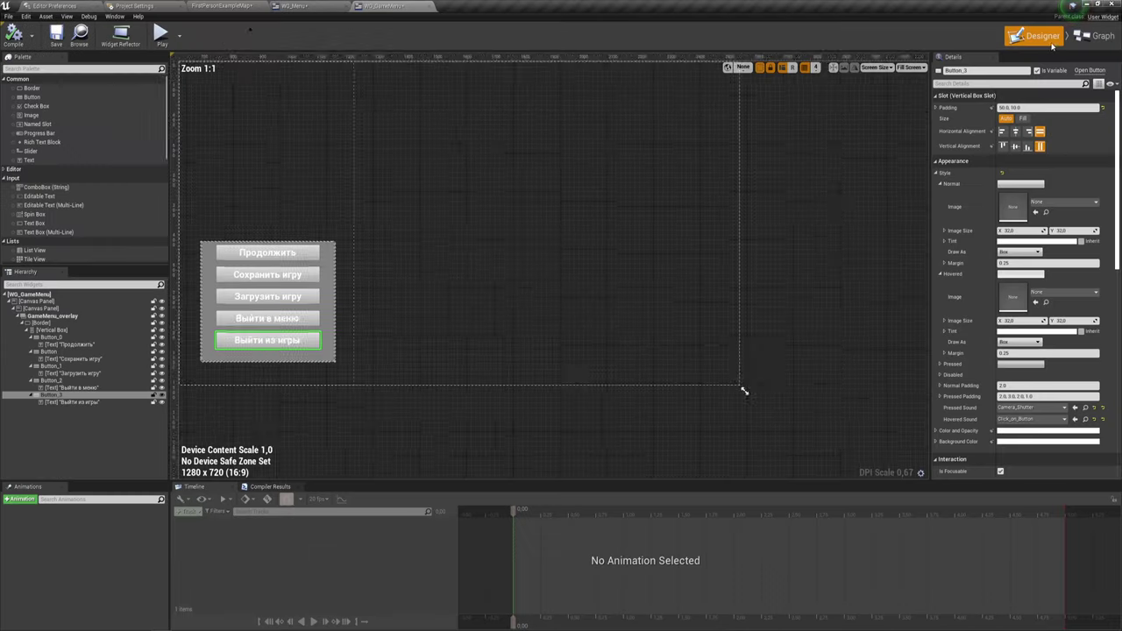
Switch to WG_Menu, check its Designer layout with the save panel, and return to Graph
left_click(335, 5)
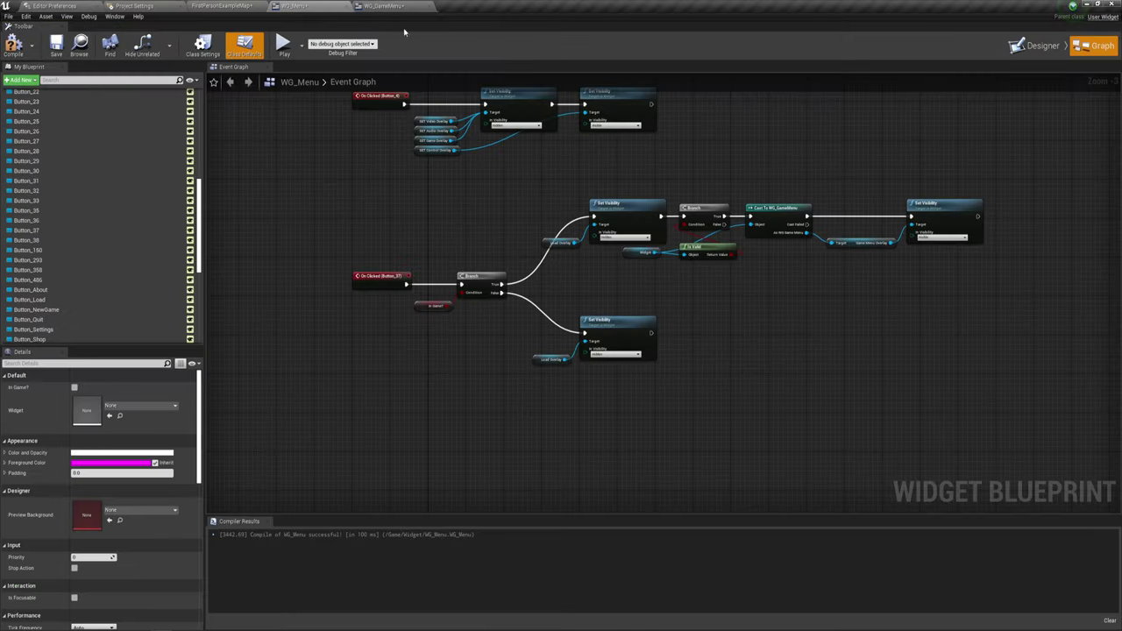
left_click(1039, 37)
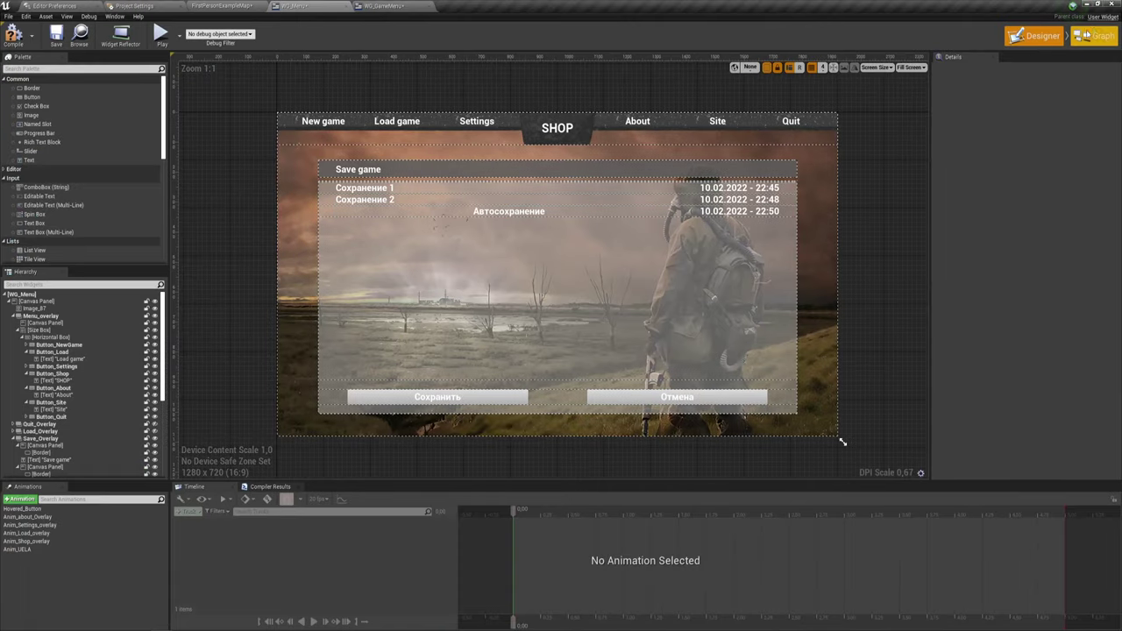
left_click(1096, 36)
Survey the Quit Game, Button_About, Load and Settings click-handler chains in the event graph
scroll(705, 260, "up", 5)
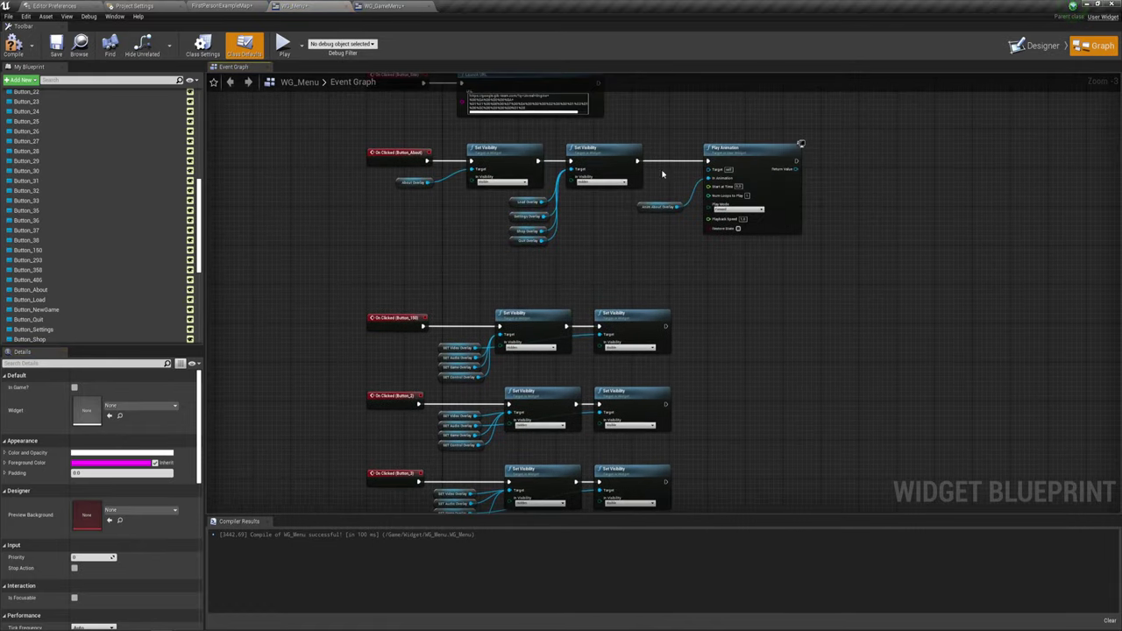
right_click_drag(595, 202, 591, 227)
scroll(592, 227, "up", 2)
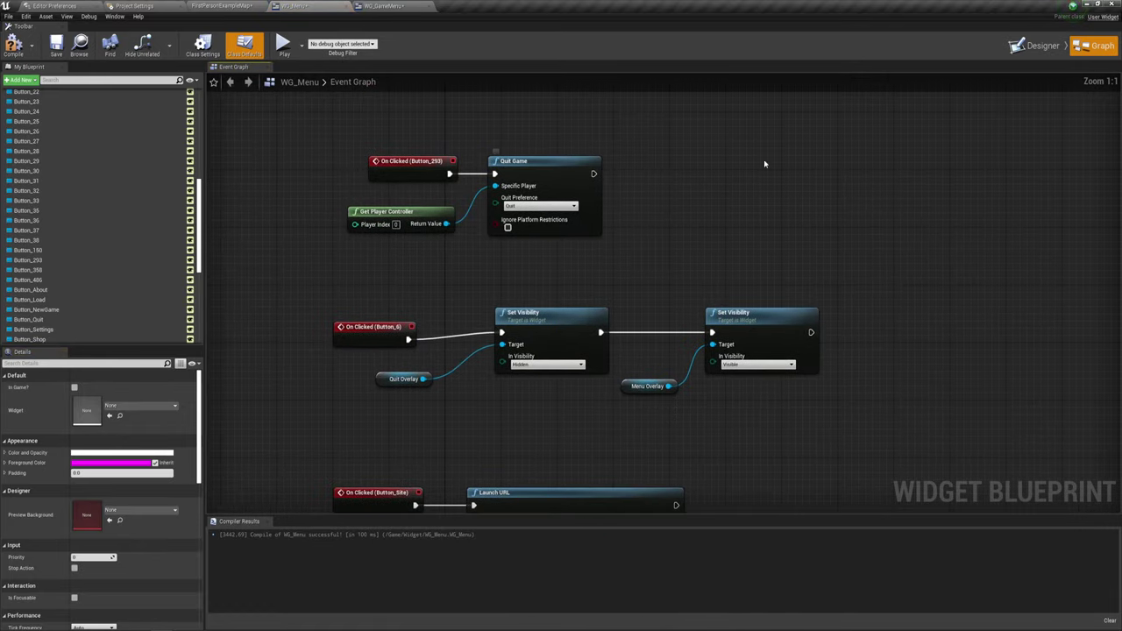
right_click_drag(763, 166, 719, 259)
right_click_drag(719, 465, 719, 258)
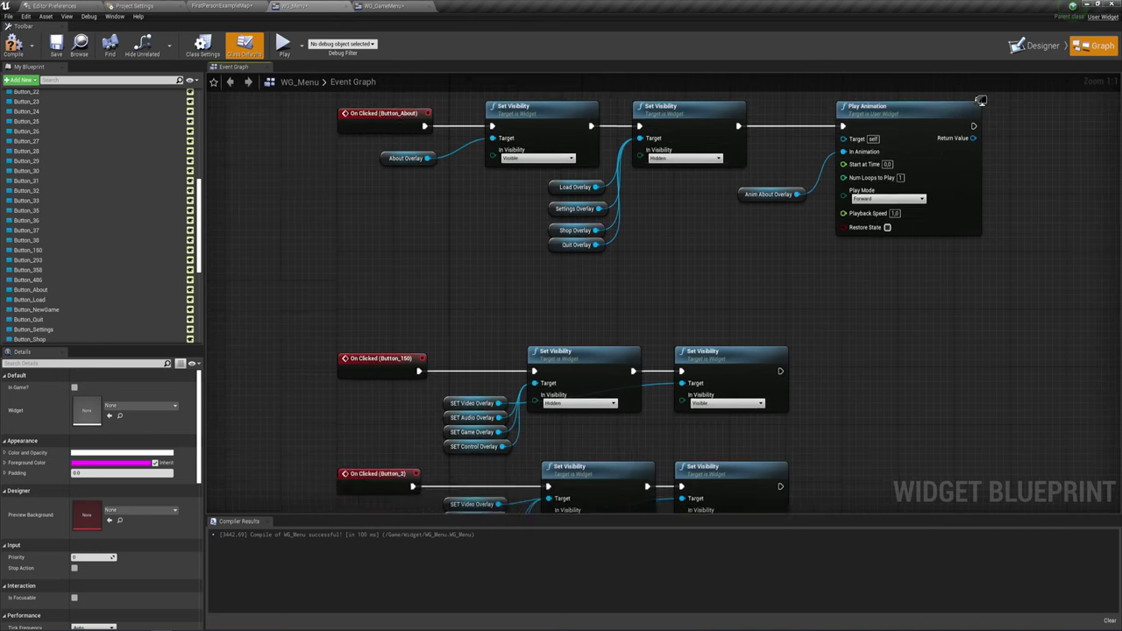
scroll(714, 263, "down", 4)
mouse_move(710, 469)
right_mouse_down()
mouse_move(710, 293)
mouse_move(660, 137)
mouse_move(586, 417)
right_mouse_up()
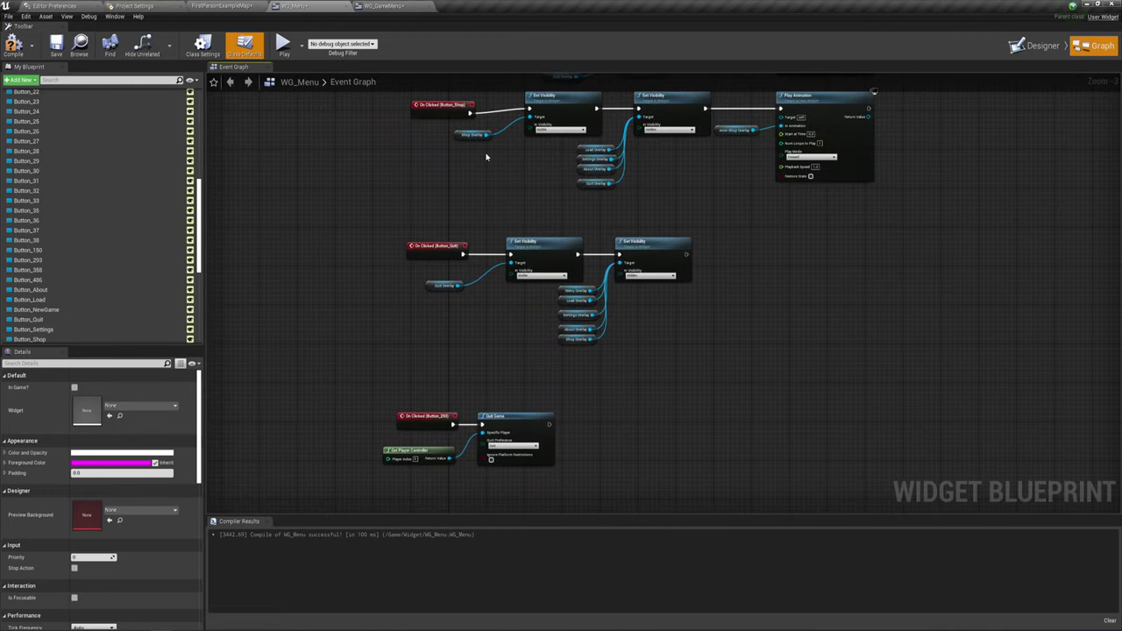
right_click_drag(487, 157, 485, 413)
scroll(485, 413, "up", 2)
scroll(485, 413, "up", 2)
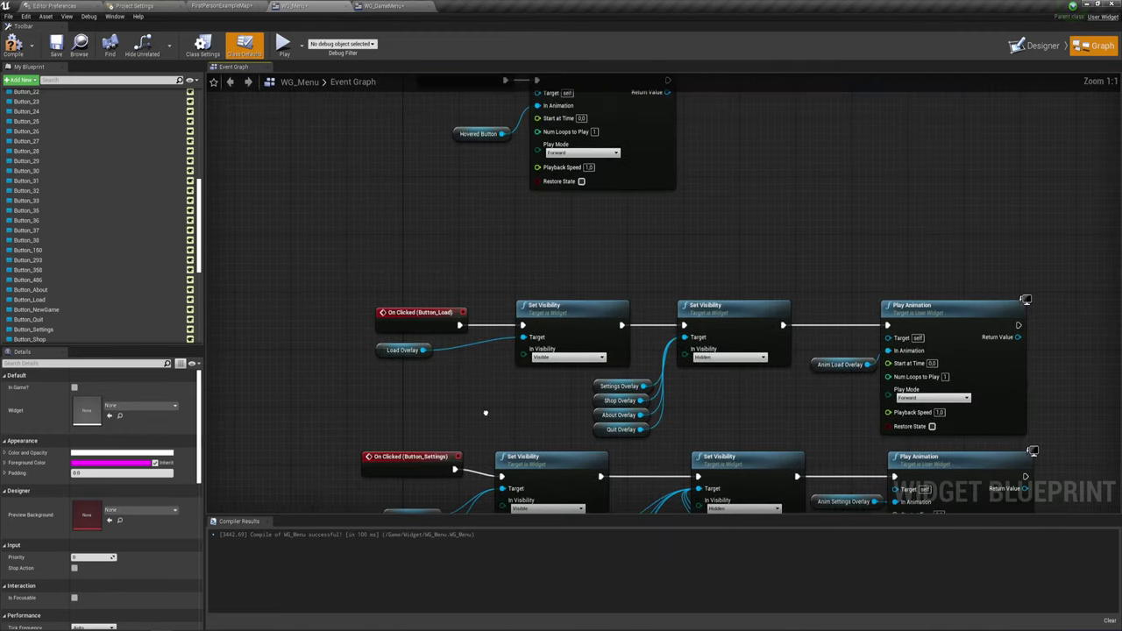
mouse_move(525, 201)
right_mouse_down()
mouse_move(543, 345)
mouse_move(555, 220)
mouse_move(547, 129)
right_mouse_up()
Move past the Shop, Button_150 and Button_37 chains to centre the Event Construct chain
right_click_drag(591, 361, 549, 144)
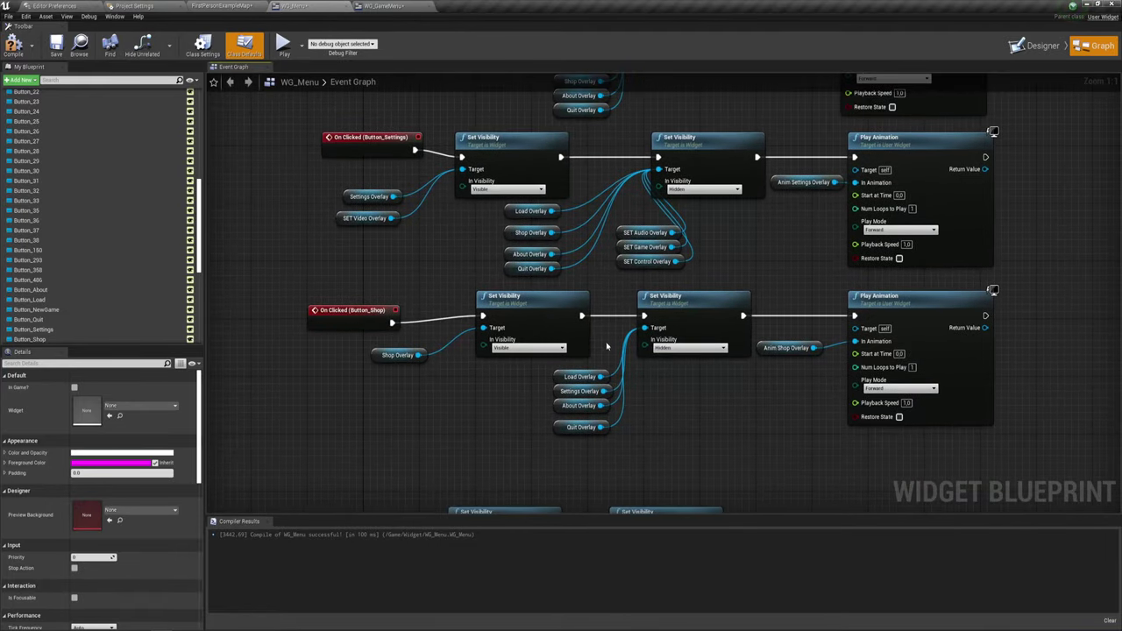
mouse_move(605, 348)
right_mouse_down()
mouse_move(572, 362)
mouse_move(570, 189)
right_mouse_up()
right_click_drag(574, 360, 574, 184)
mouse_move(605, 368)
right_mouse_down()
mouse_move(612, 165)
mouse_move(605, 207)
right_mouse_up()
right_click_drag(629, 491, 600, 257)
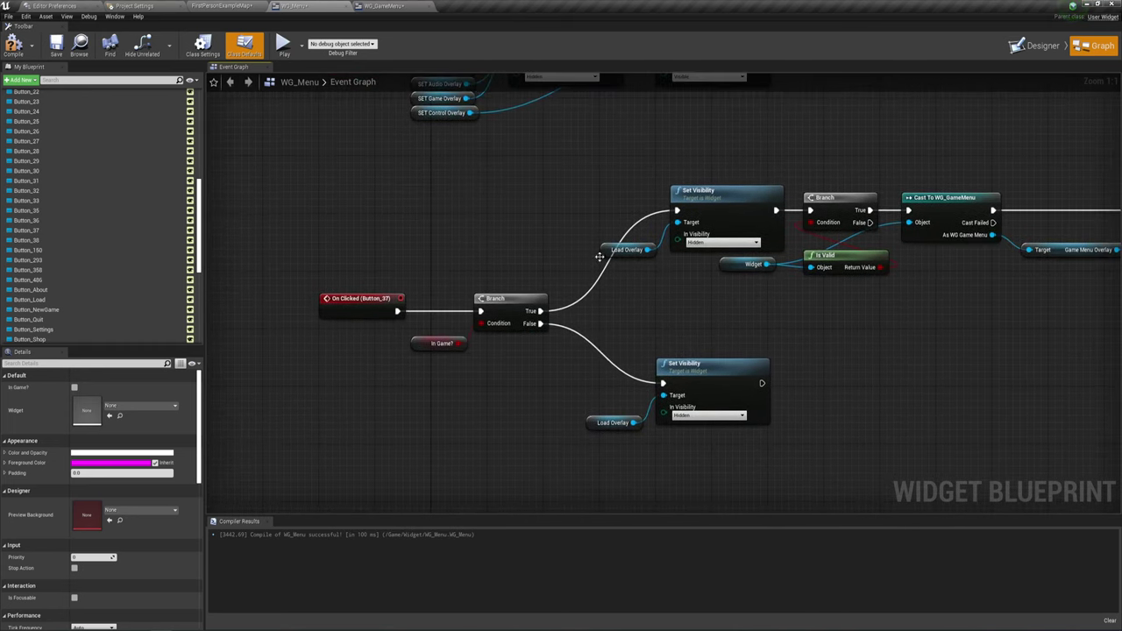
scroll(601, 357, "down", 2)
scroll(601, 358, "down", 2)
scroll(667, 351, "down", 2)
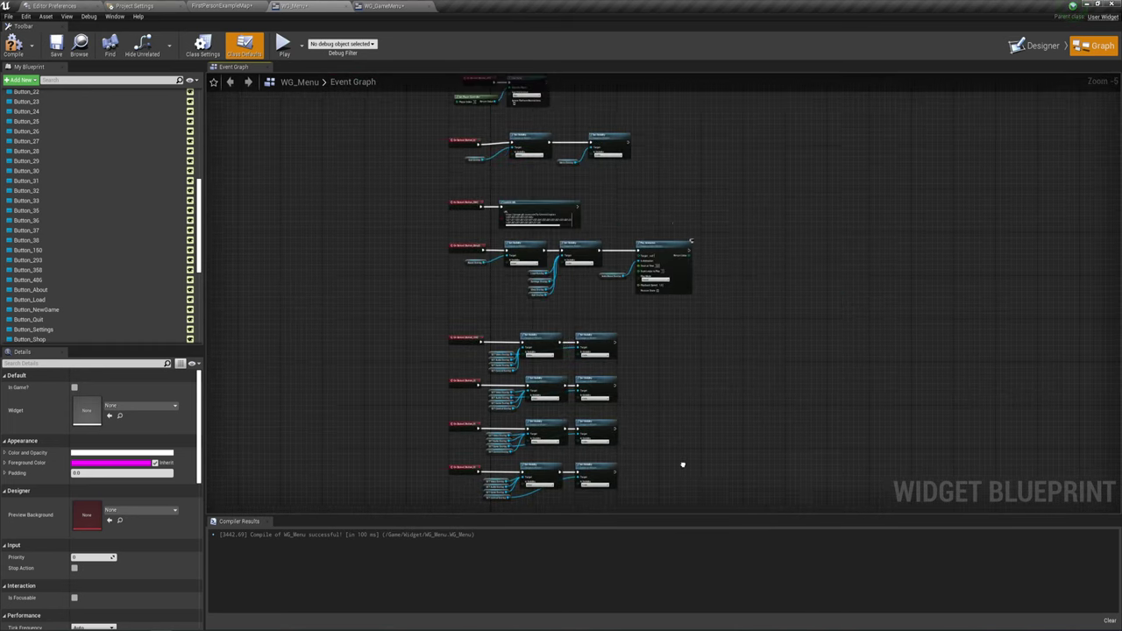
right_click_drag(708, 298, 755, 175)
right_click_drag(754, 290, 772, 146)
scroll(713, 318, "up", 2)
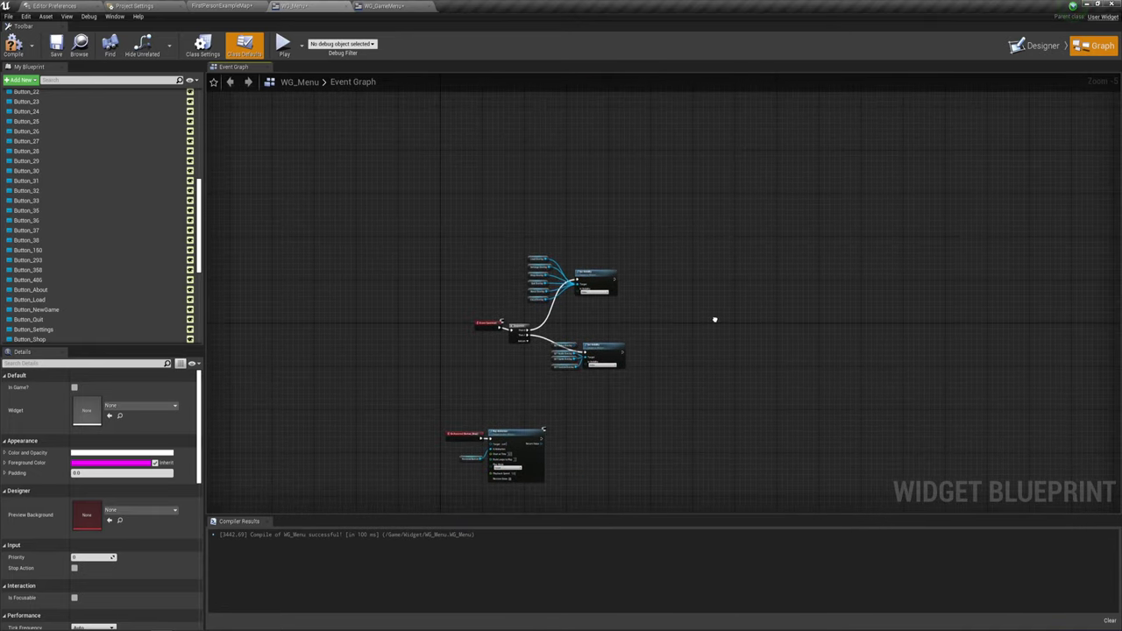
scroll(530, 308, "up", 3)
Add a Save_Overlay getter node beside the six overlay getters feeding the first Set Visibility
right_click_drag(549, 336, 493, 350)
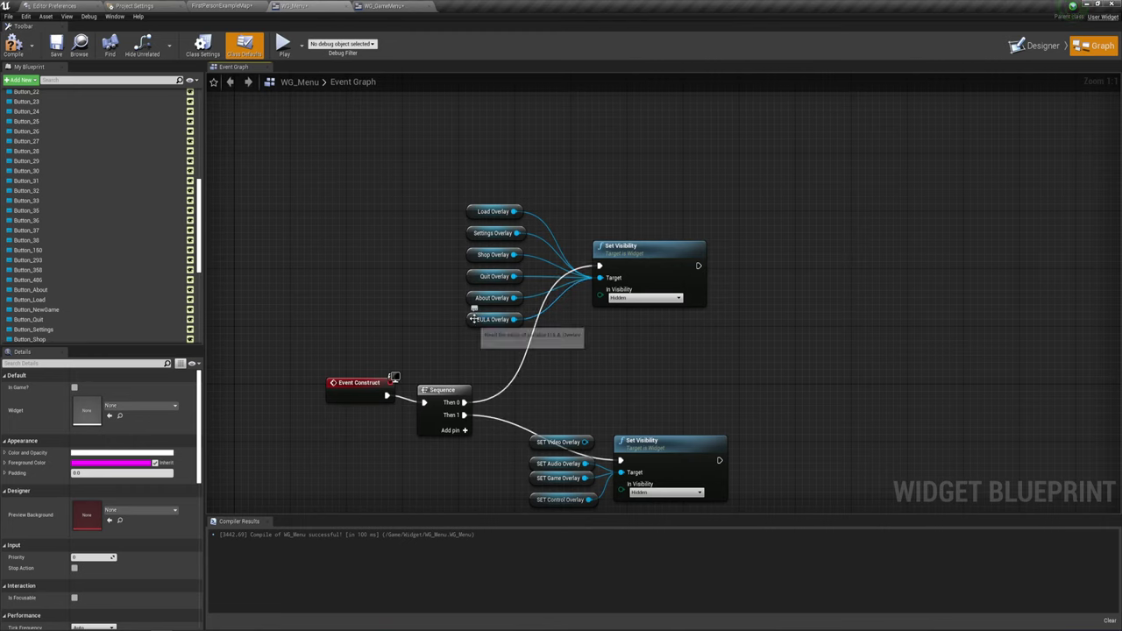
left_click_drag(488, 329, 513, 195)
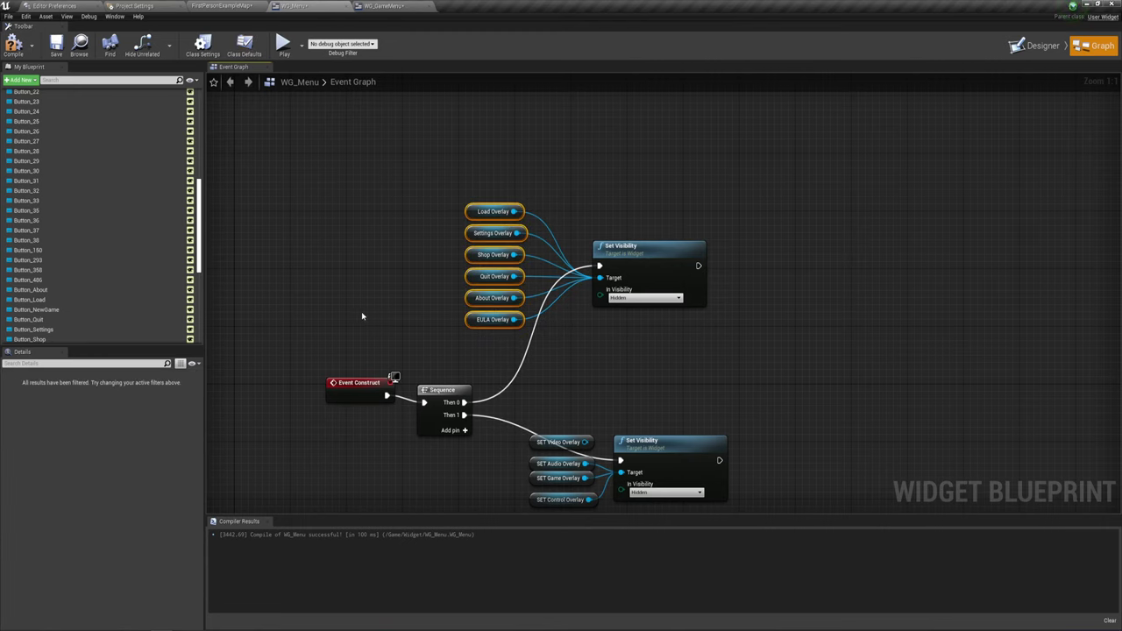
scroll(141, 267, "down", 5)
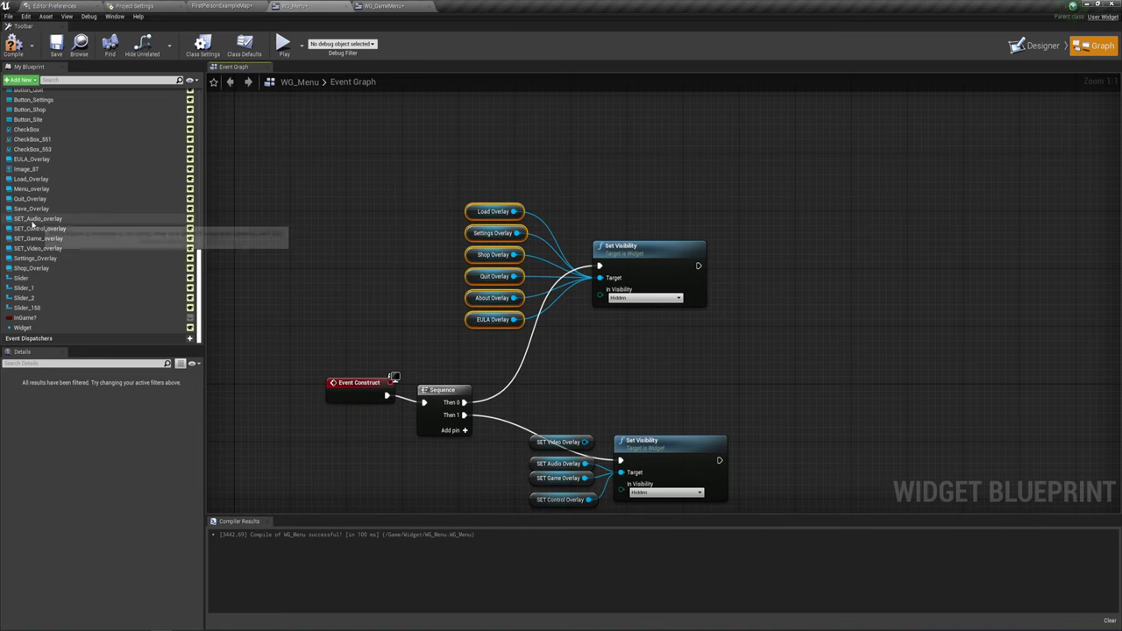
mouse_move(30, 209)
left_mouse_down()
mouse_move(469, 180)
mouse_move(600, 277)
left_mouse_up()
left_click(505, 182)
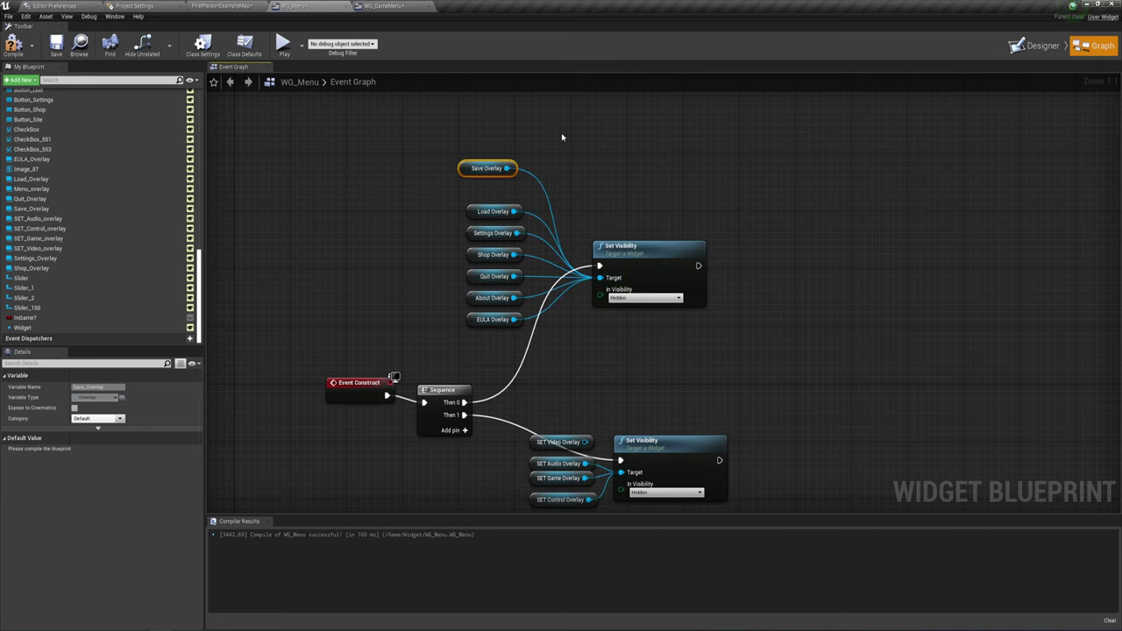
Pan over to the Button_Shop, Button_Load and Button_Settings chains
scroll(639, 368, "down", 1)
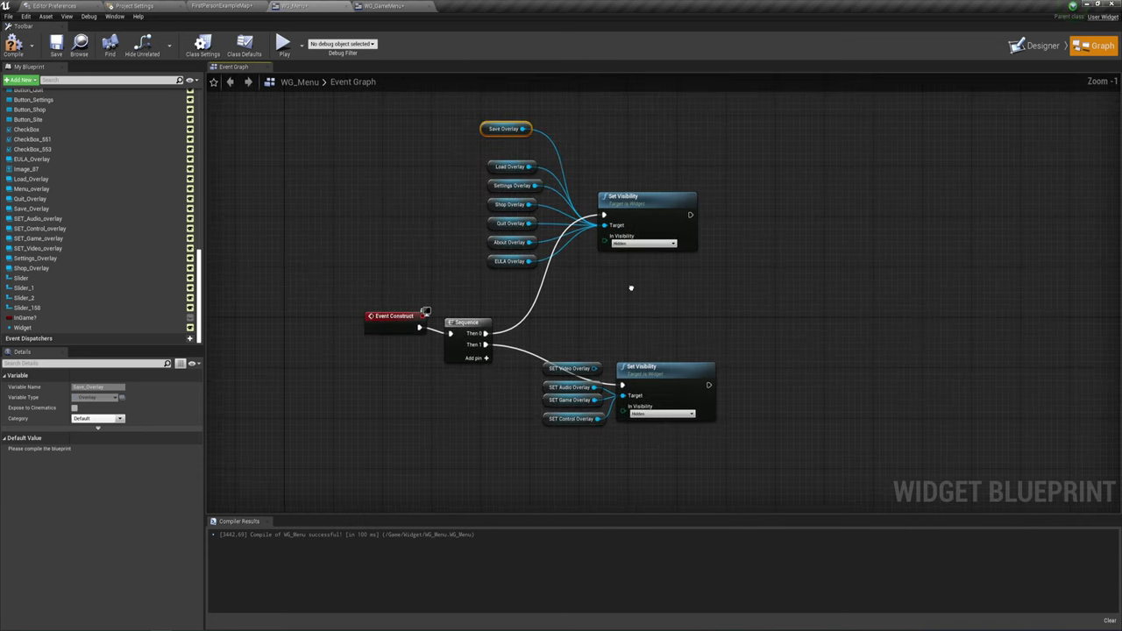
right_click_drag(653, 396, 564, 347)
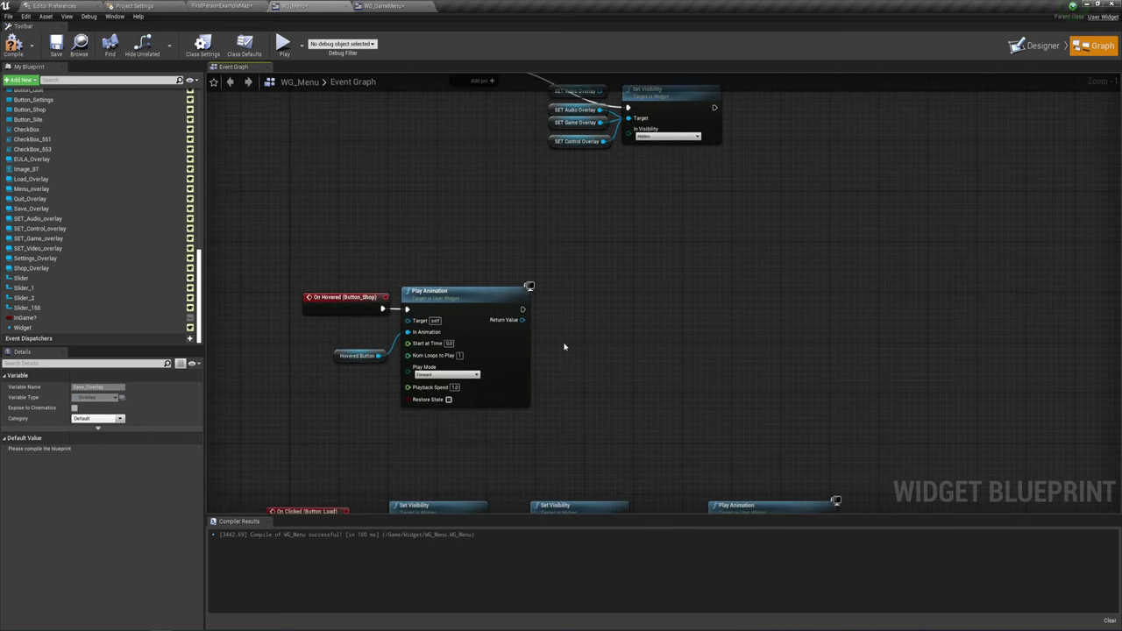
right_click_drag(699, 446, 645, 385)
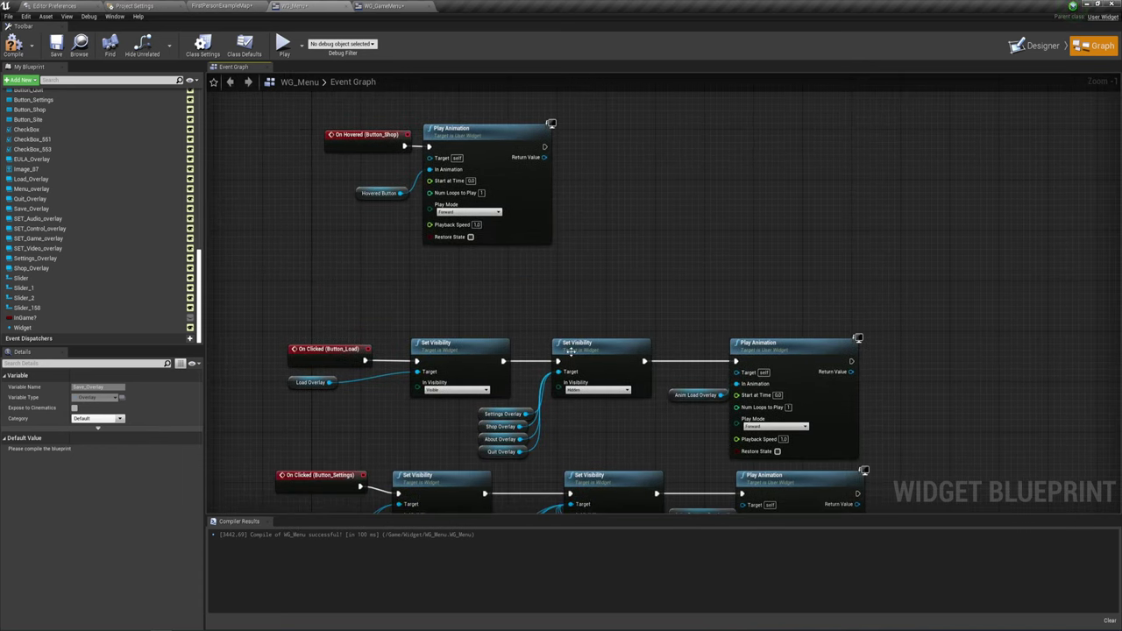
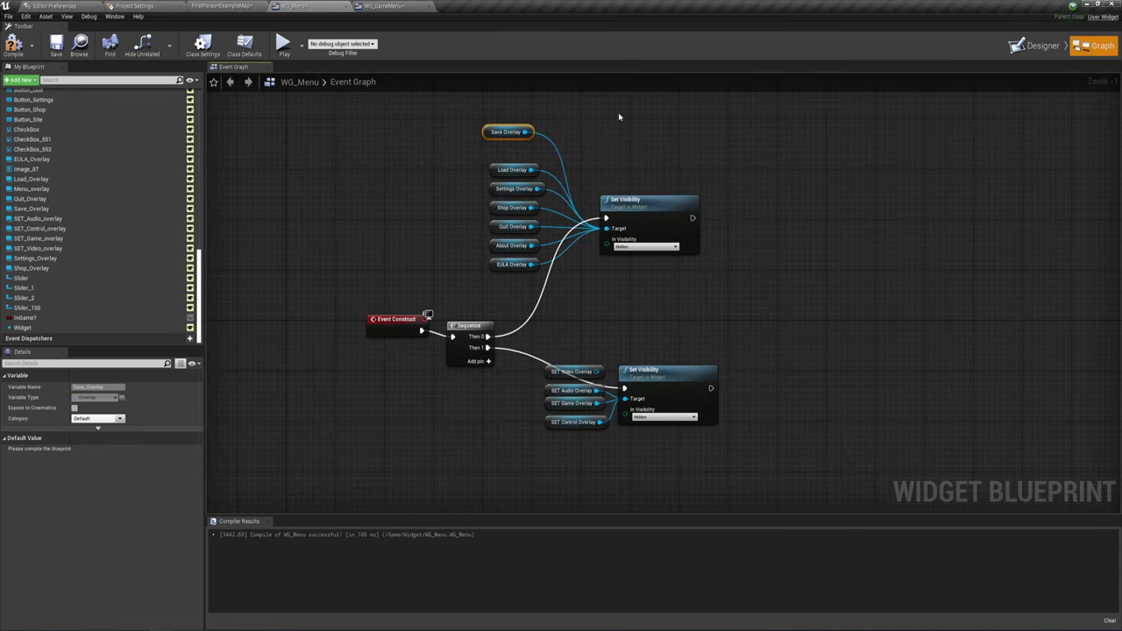
Nudge the Save Overlay node in WG_Menu's Event Graph, then compile and save the blueprint
right_click_drag(618, 117, 610, 134)
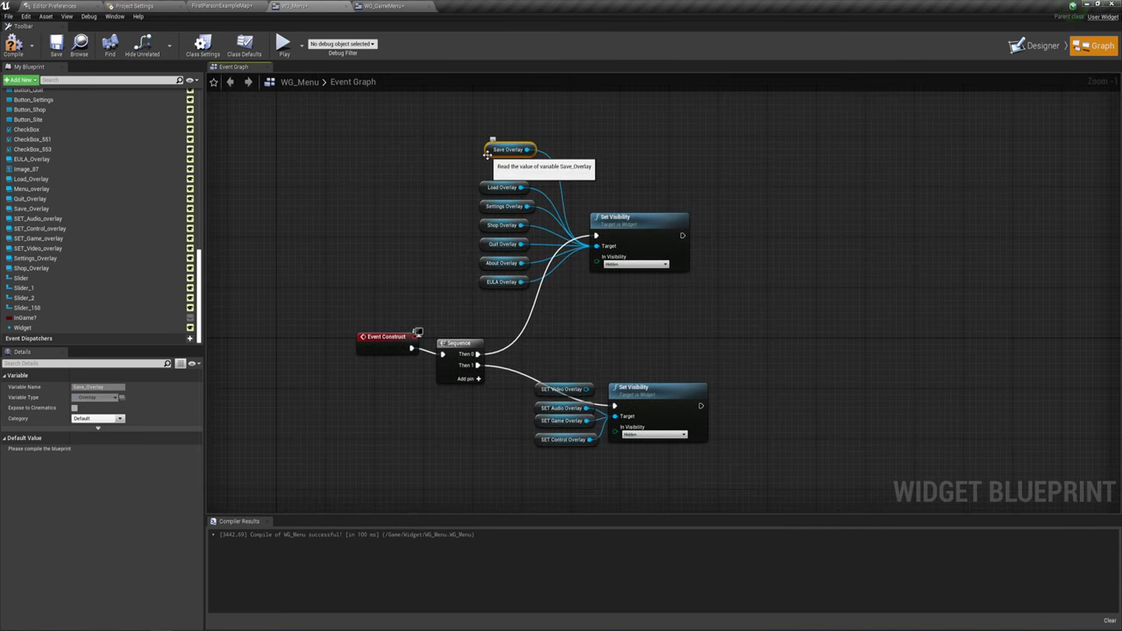
left_click_drag(488, 153, 481, 153)
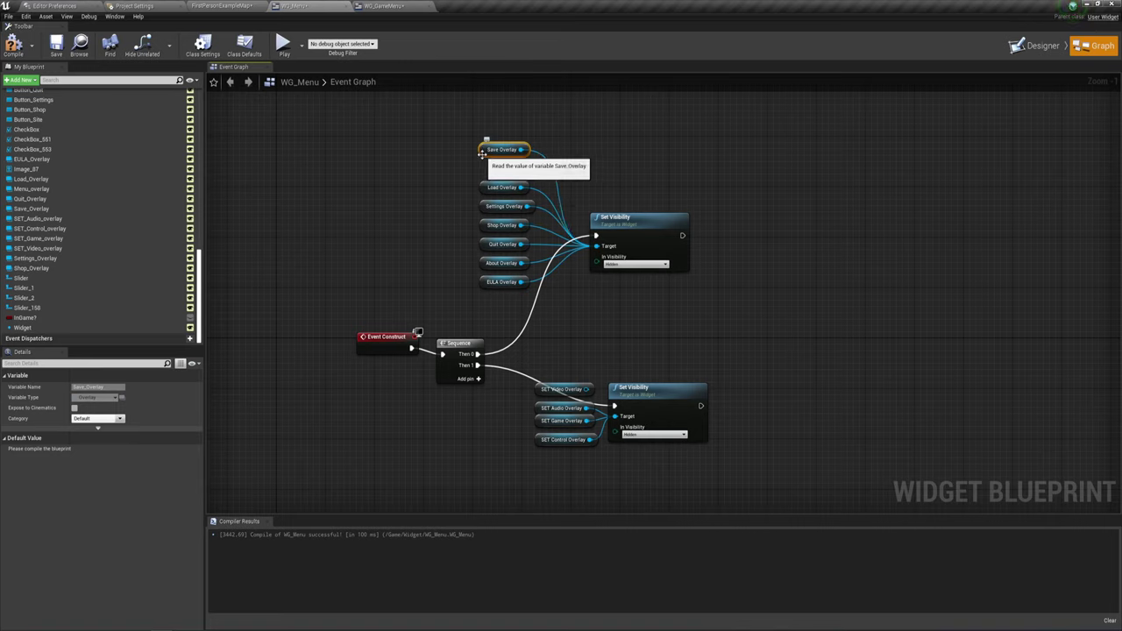
left_click(13, 44)
left_click(56, 46)
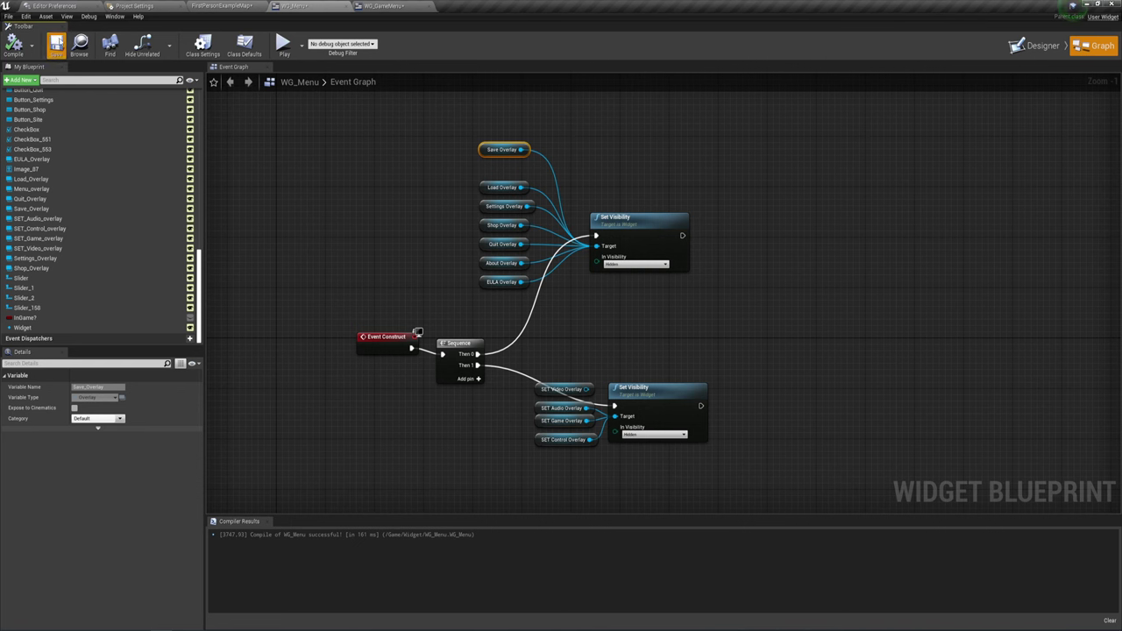
Open the Menu level from FirstPersonBP > Maps, saving the pending FirstPersonExampleMap and WG_GameMenu changes
left_click(222, 5)
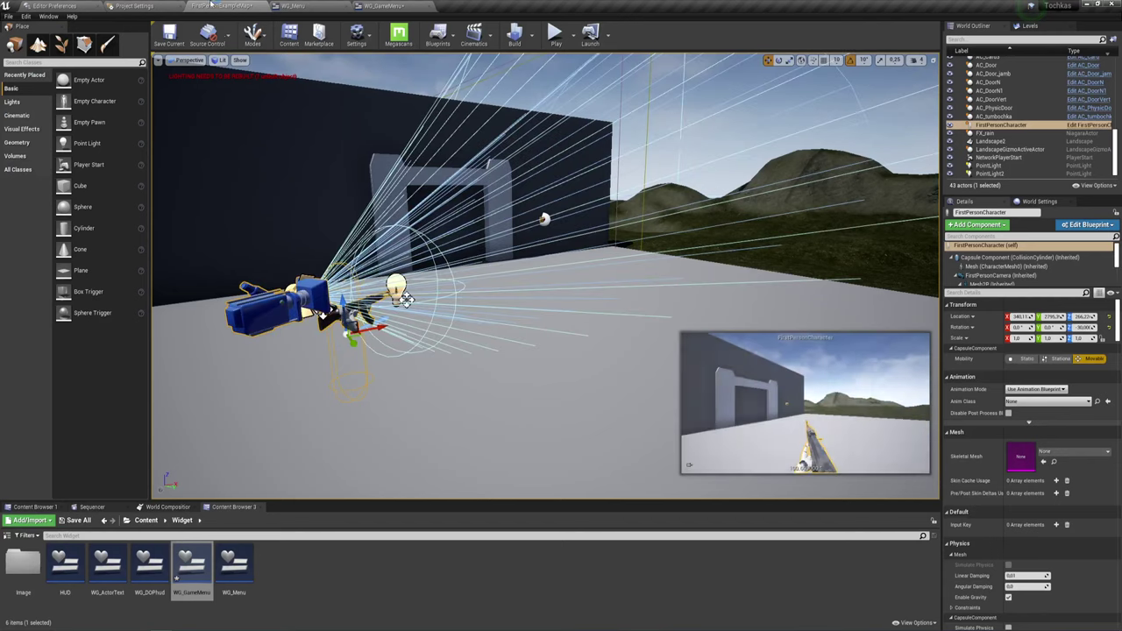
left_click(46, 509)
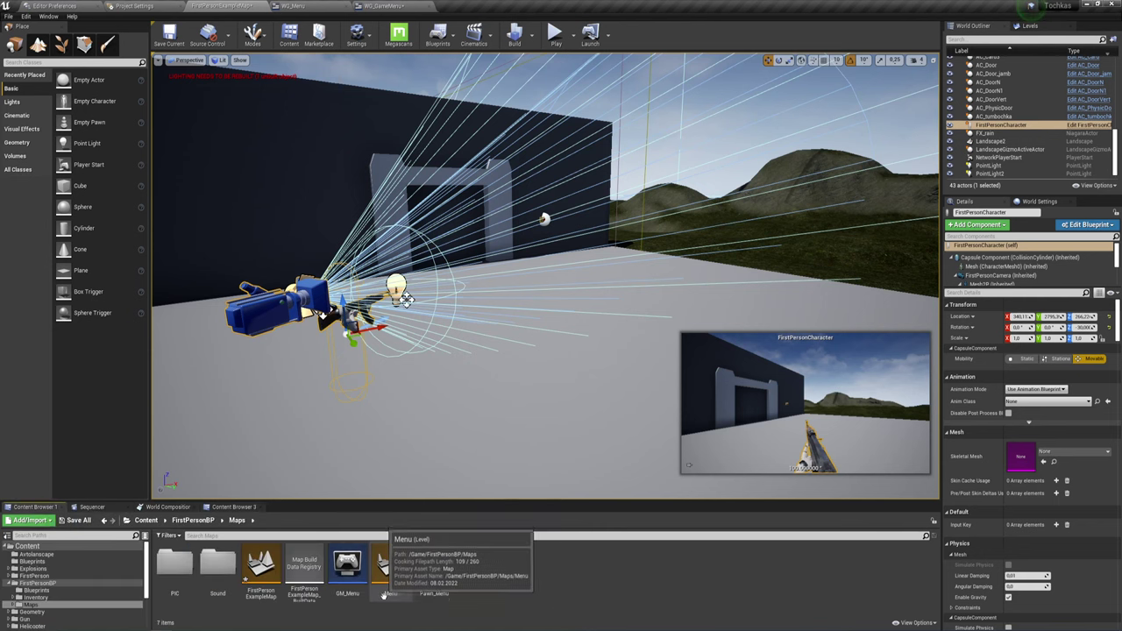
double_click(404, 568)
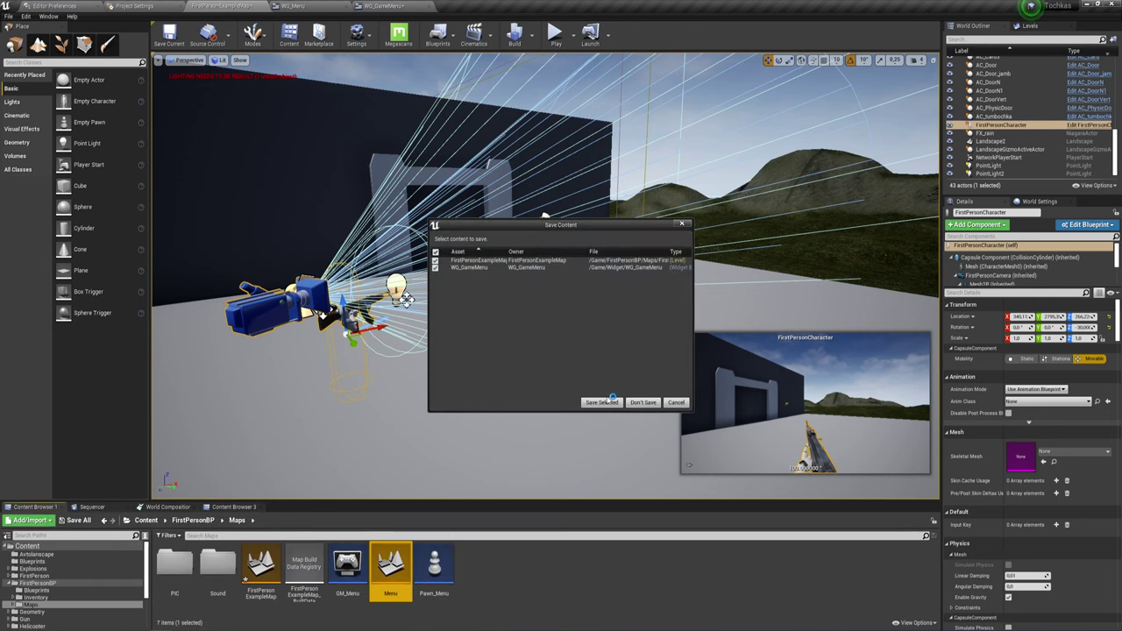
left_click(611, 401)
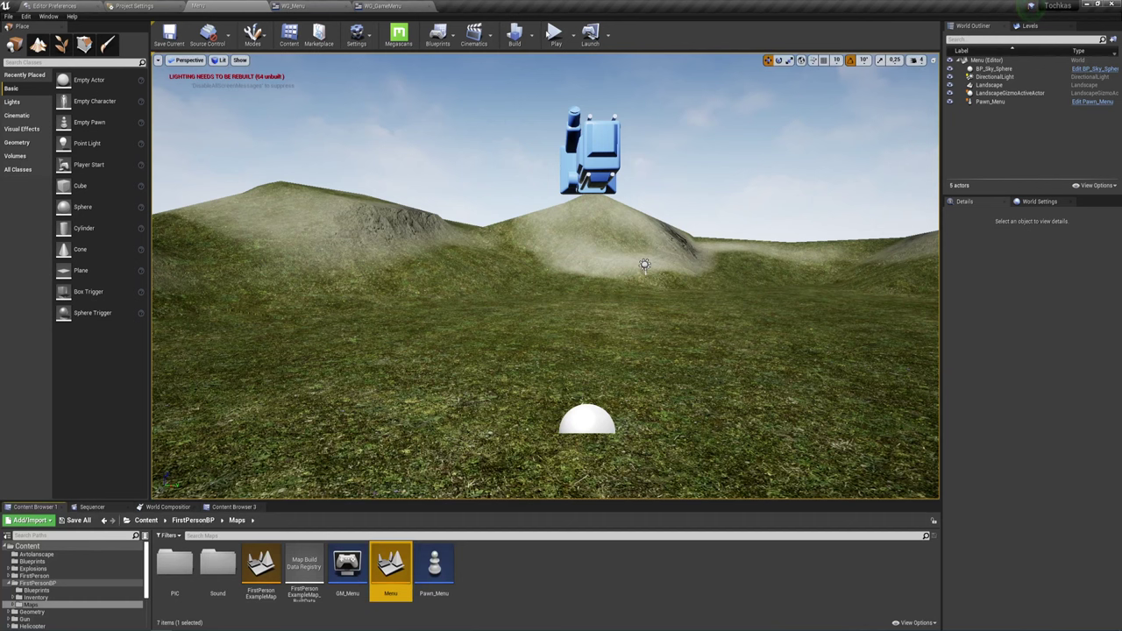
Play the Menu level and show the Load game, Settings and About overlays in turn
left_click(555, 34)
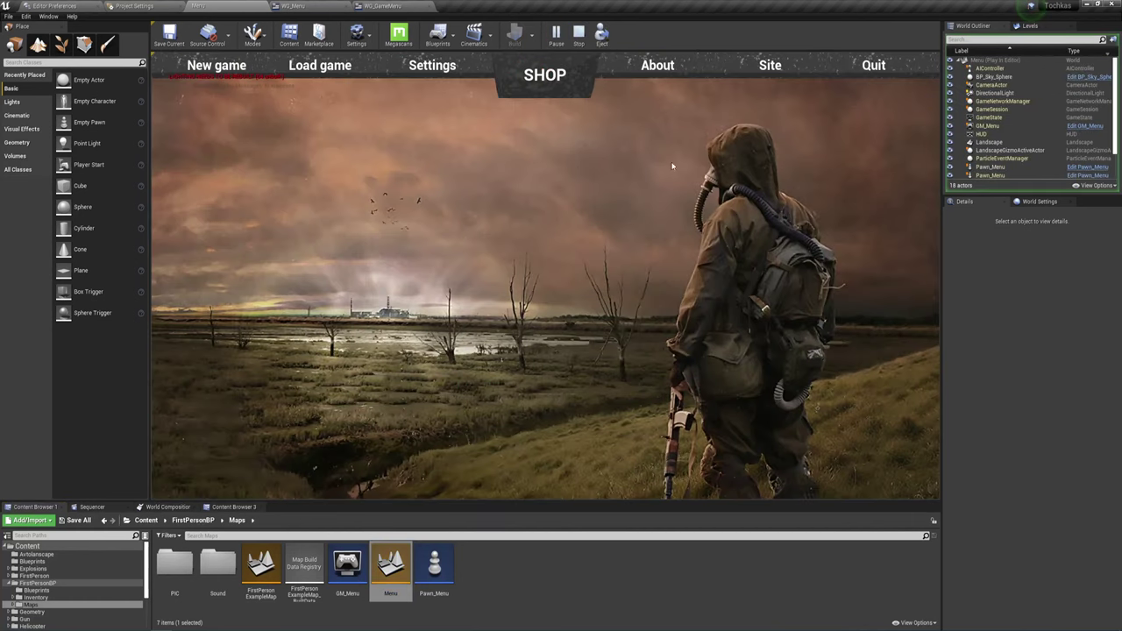
left_click(347, 65)
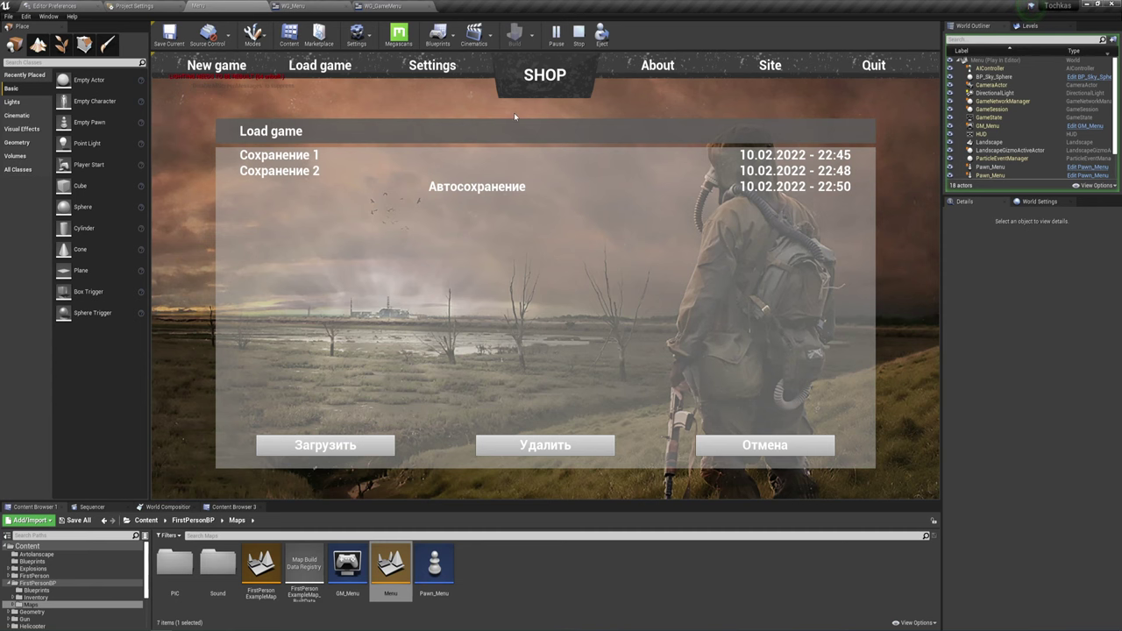
left_click(412, 63)
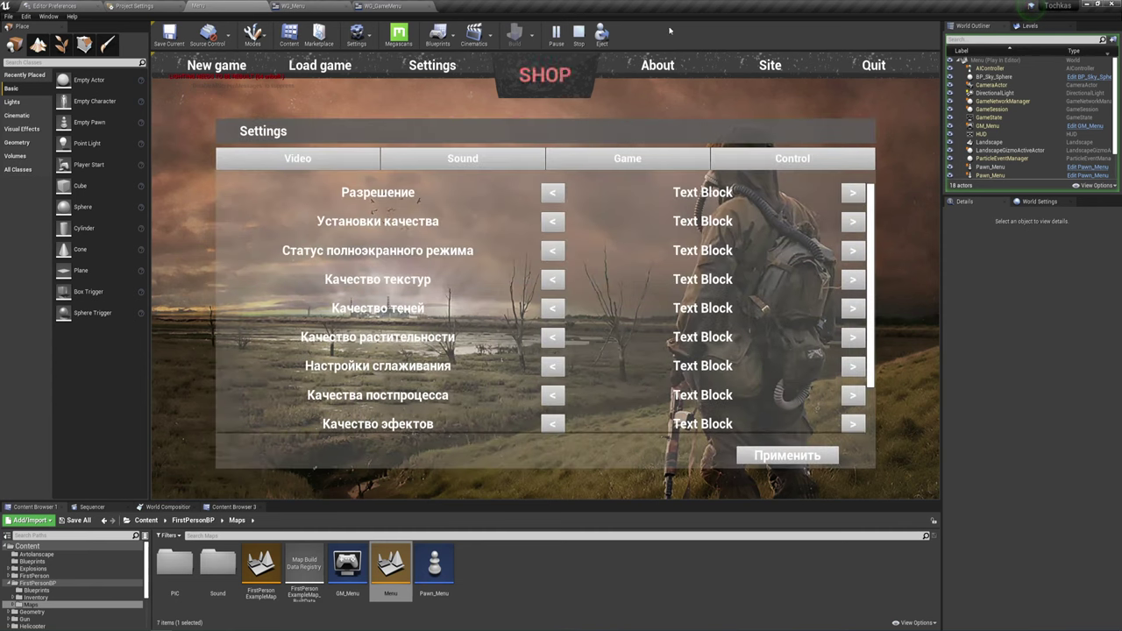
left_click(691, 67)
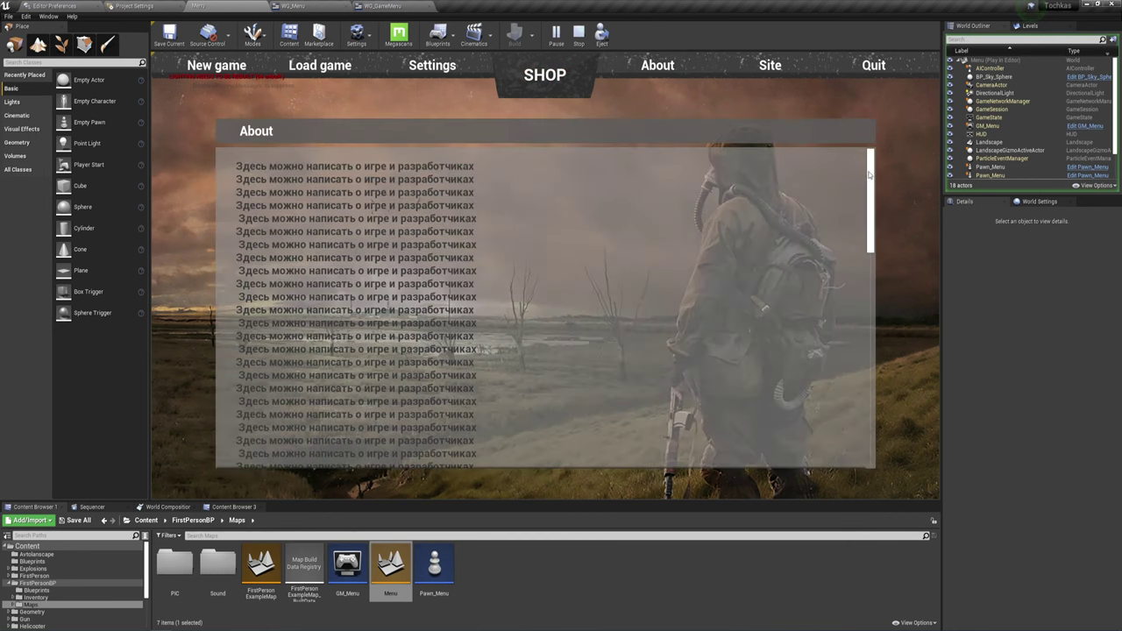
mouse_move(870, 175)
left_mouse_down()
mouse_move(870, 421)
mouse_move(852, 176)
left_mouse_up()
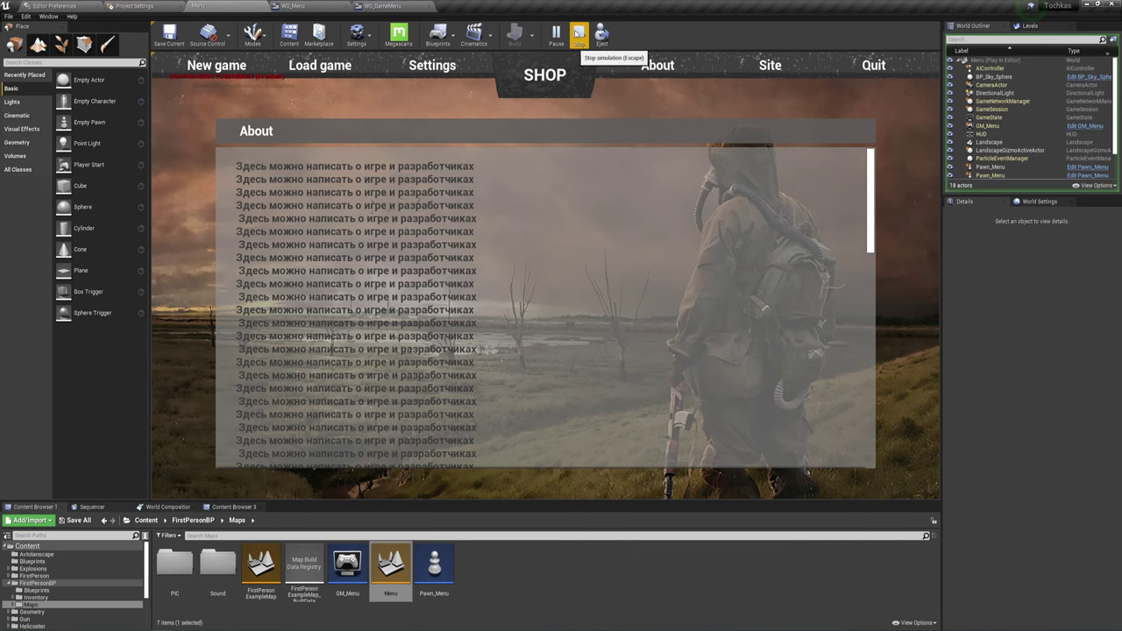
Stop the Play-in-Editor session and return to the Menu level's landscape viewport
left_click(578, 35)
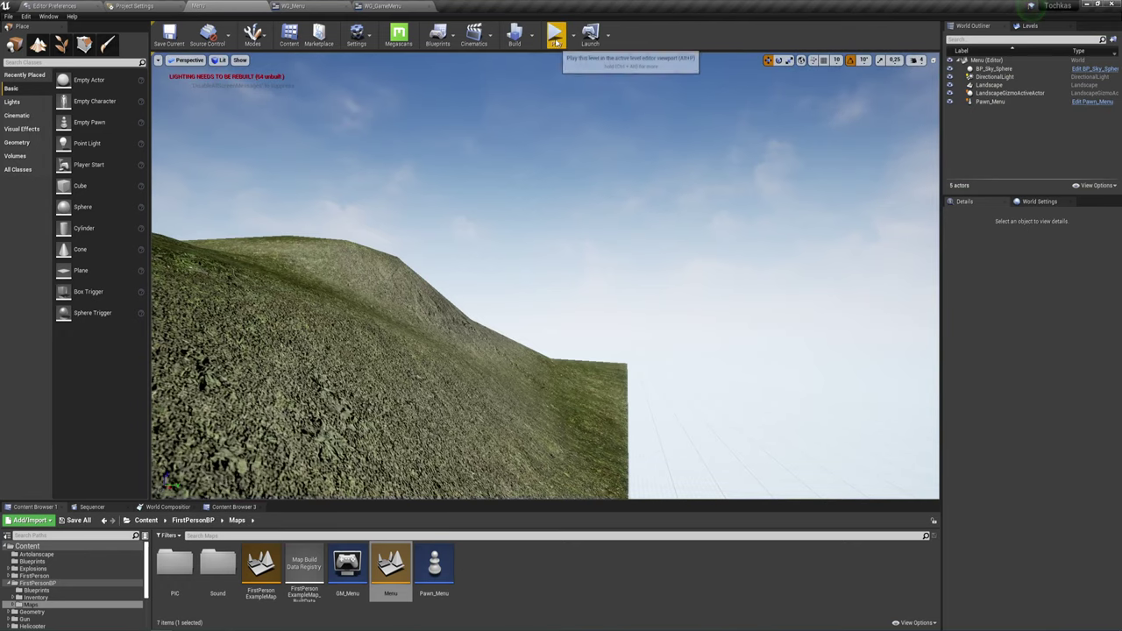
left_click(556, 35)
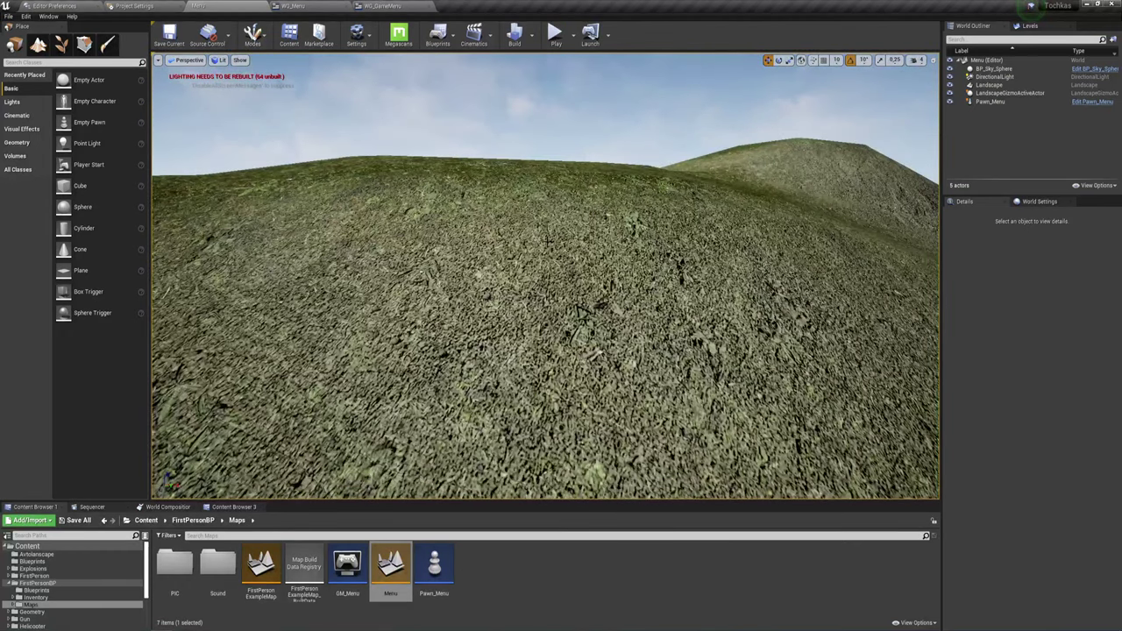